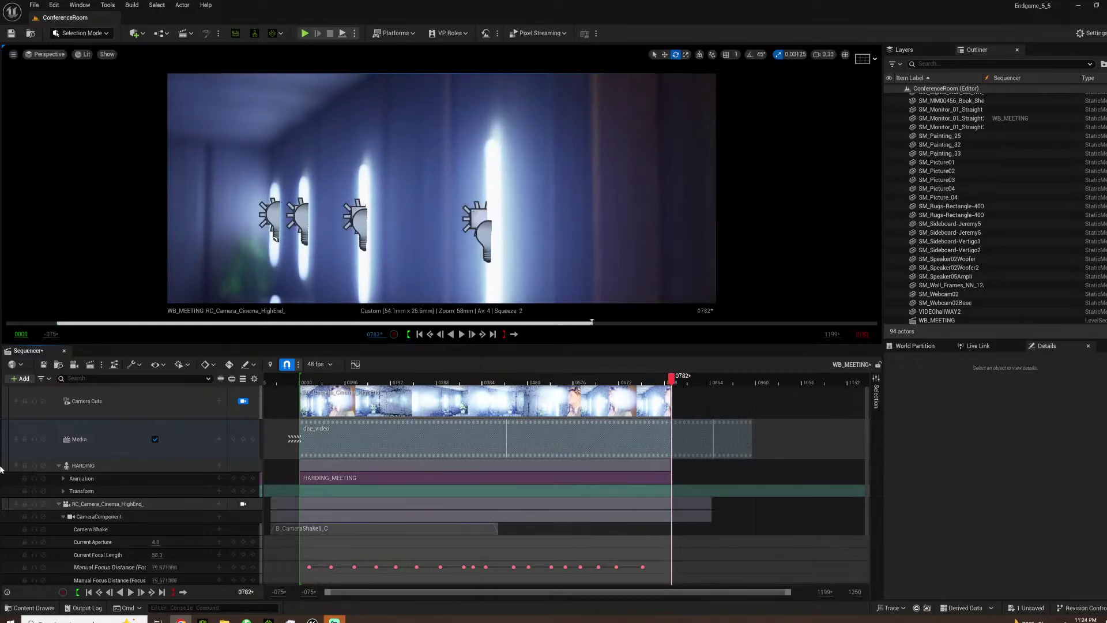
Play the conference room sequence from frame 0 through the cinema camera.
left_click(301, 382)
key("space")
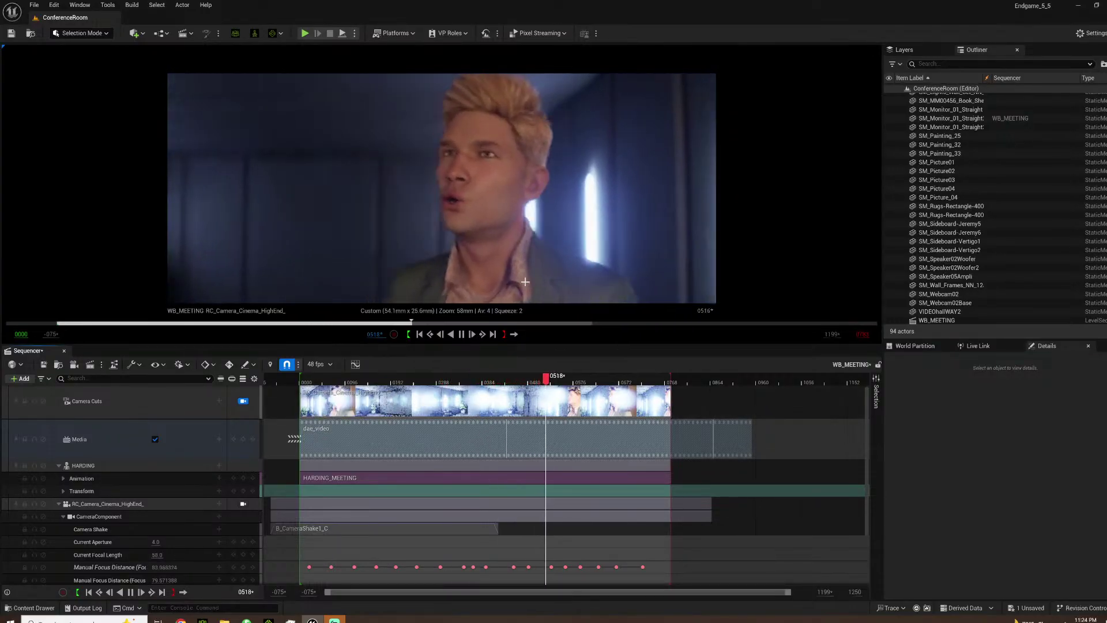
key("space")
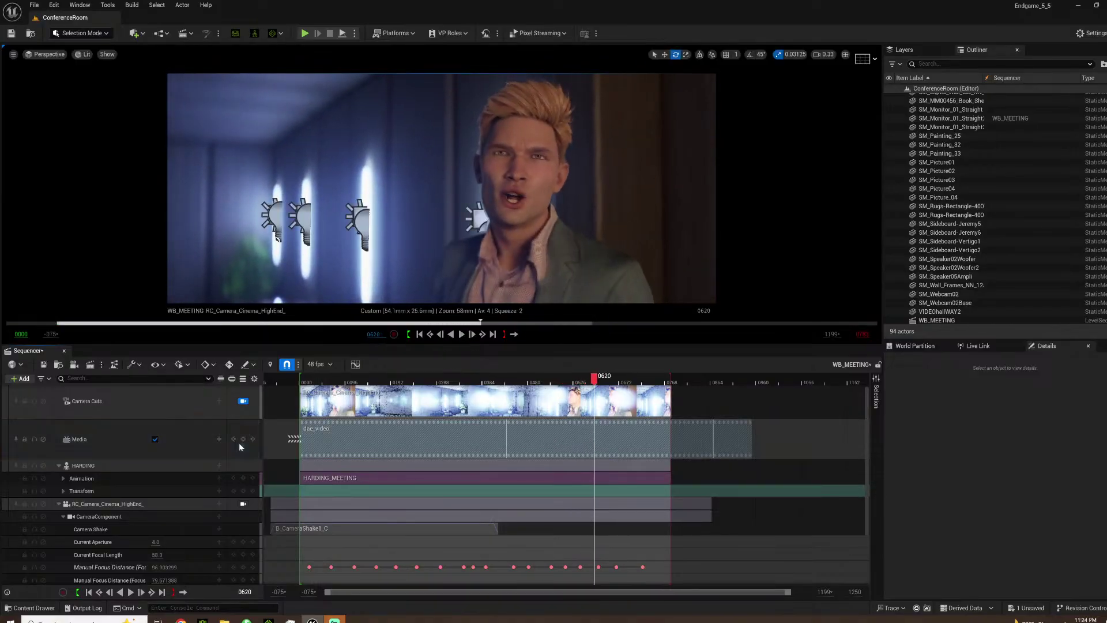
Unlock the viewport from the camera cuts and preview the start of the sequence in a wide view of the room.
left_click(243, 400)
scroll(485, 236, "down", 6)
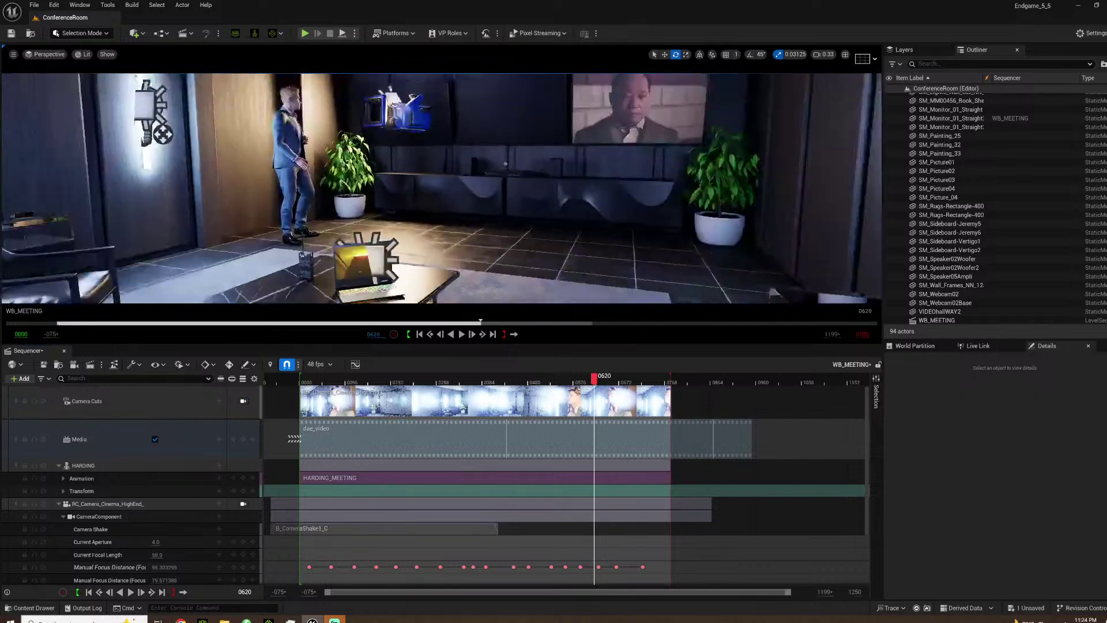
scroll(485, 237, "down", 3)
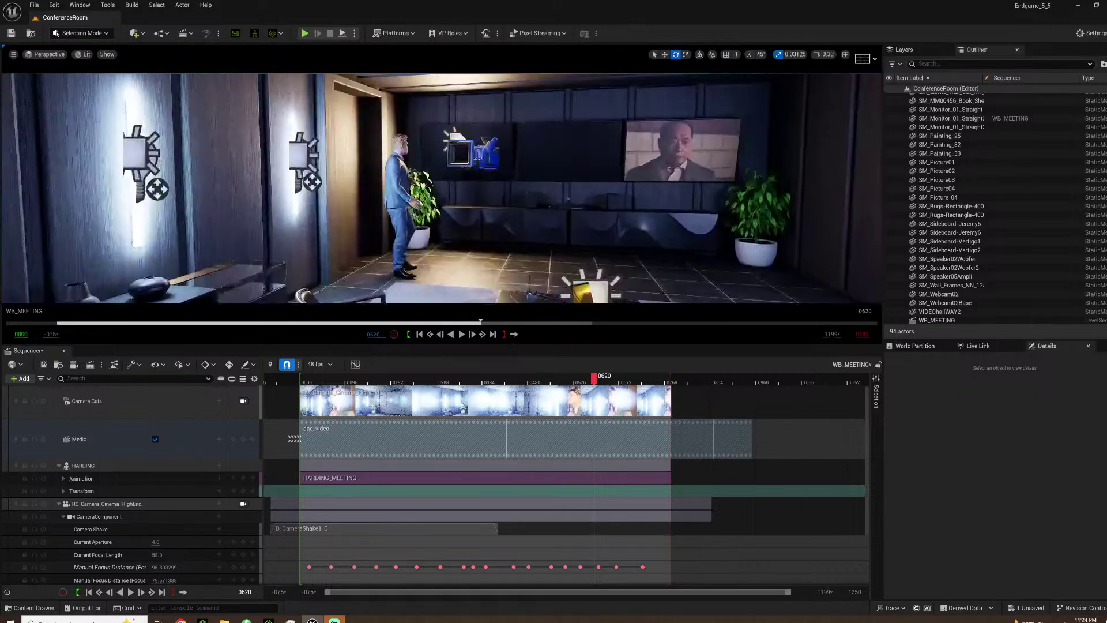
left_click(369, 378)
left_click_drag(397, 376, 317, 375)
key("space")
key("space")
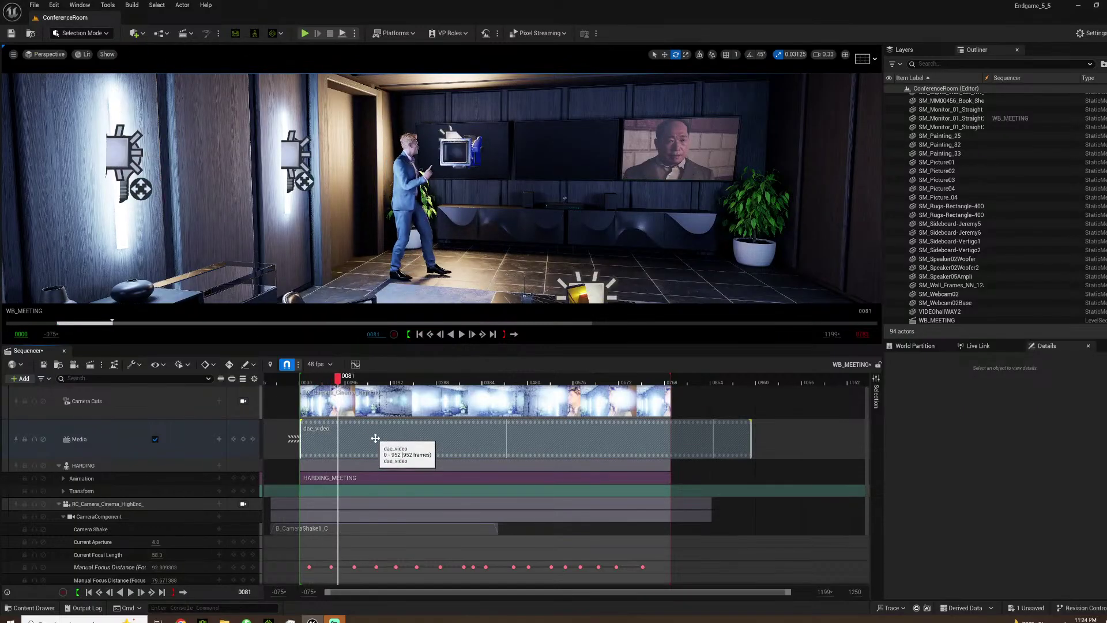
Check the media section's options and replay the sequence in the free view to examine the character against the wall monitor video.
right_click(375, 455)
mouse_move(412, 266)
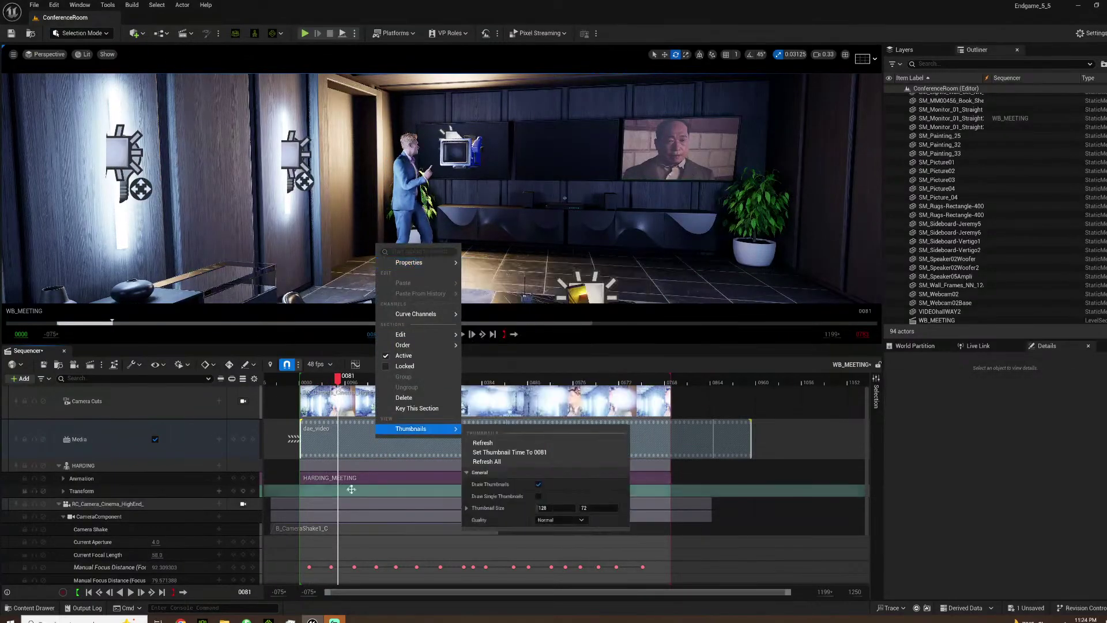
left_click(321, 381)
key("space")
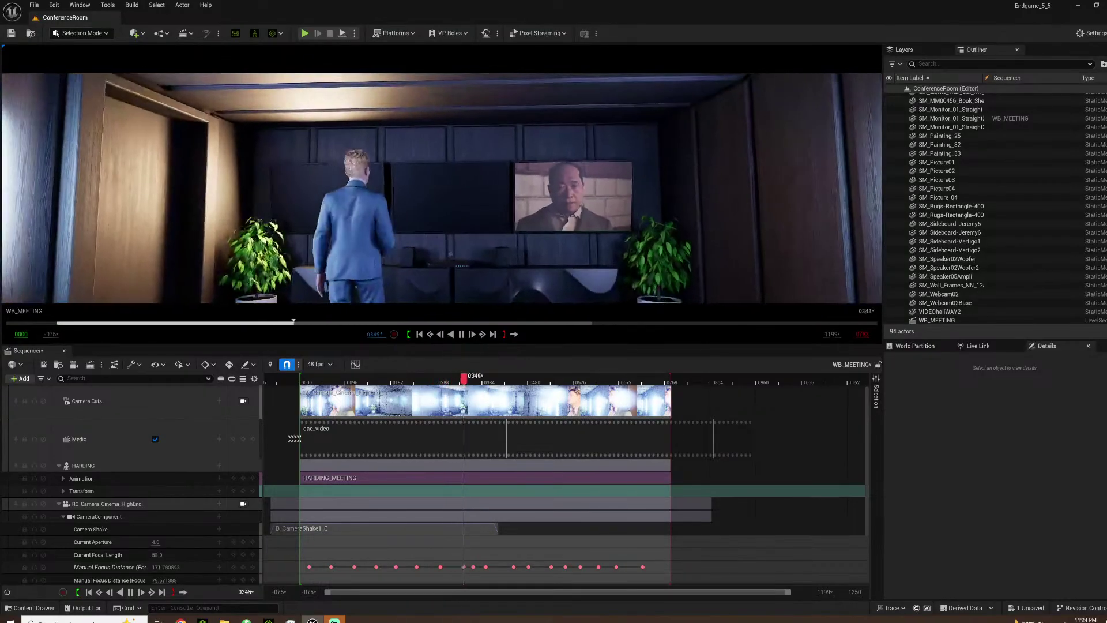
left_click_drag(507, 376, 328, 363)
key("space")
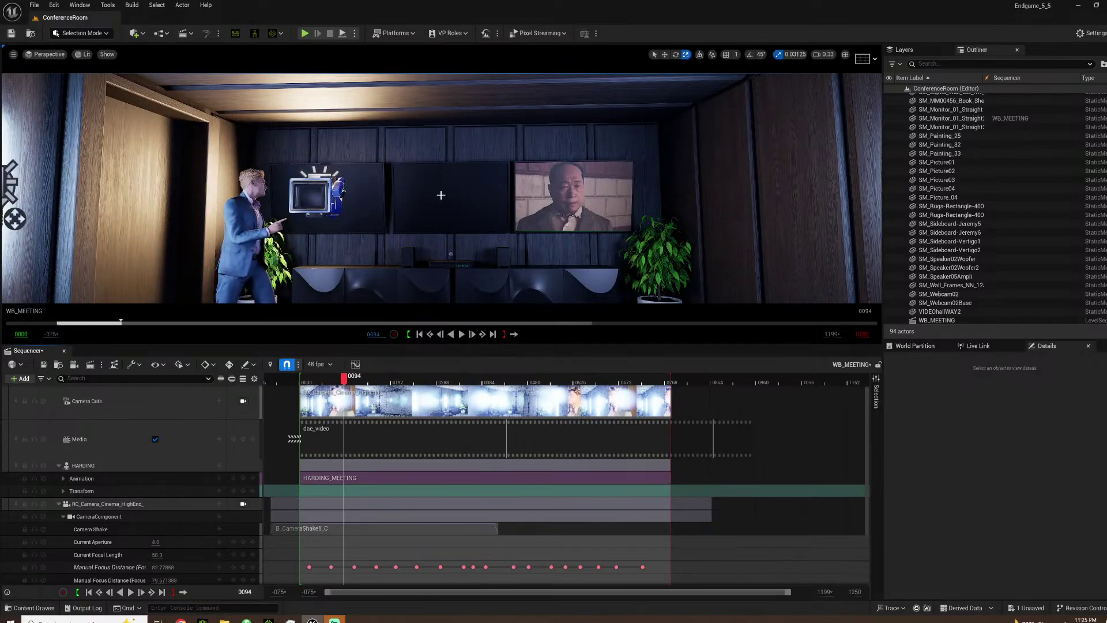
key("space")
Lock the viewport back to the camera cuts and play the middle and opening of the sequence to check the camera motion.
left_click_drag(337, 379, 513, 375)
left_click(243, 401)
key("space")
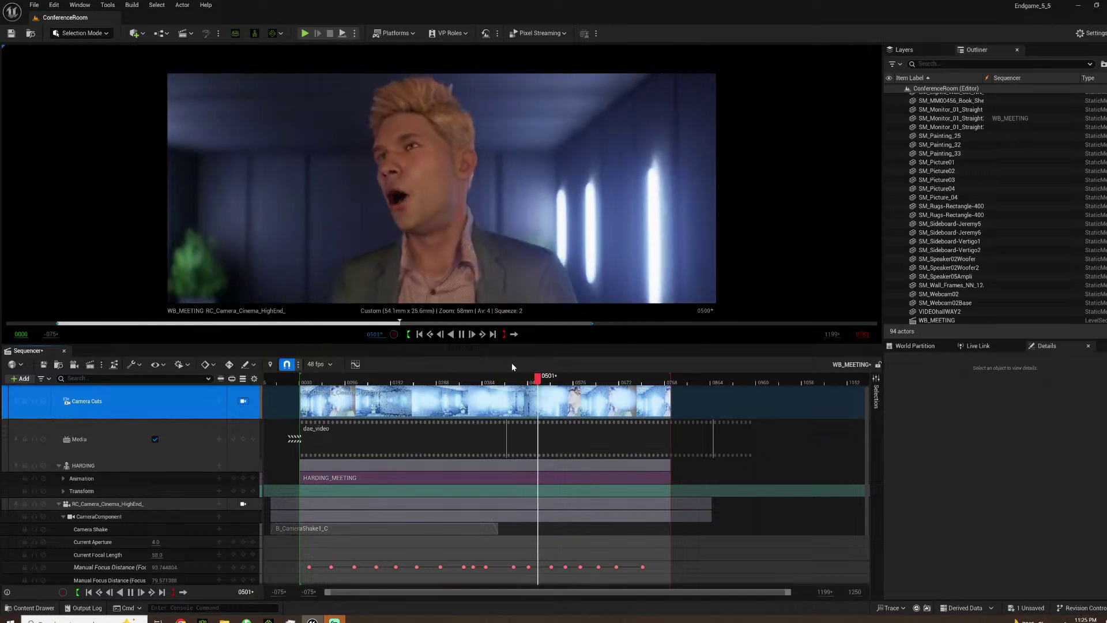
key("space")
left_click(300, 375)
key("space")
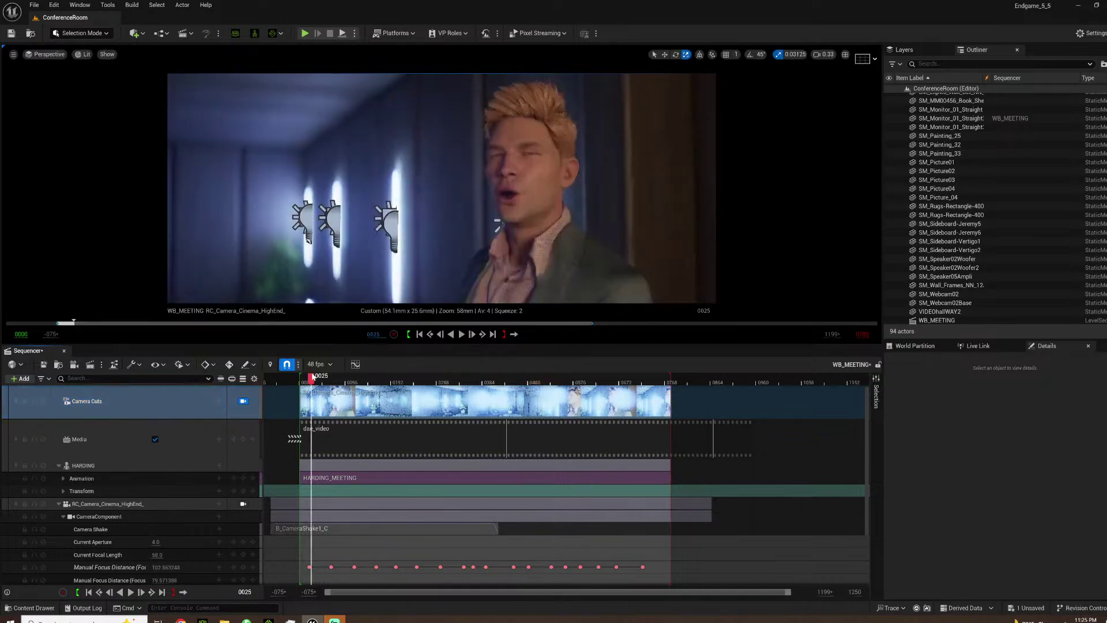
key("space")
Delete the B_CameraShake1 section from the cinema camera's Camera Shake track.
left_click_drag(504, 525, 498, 527)
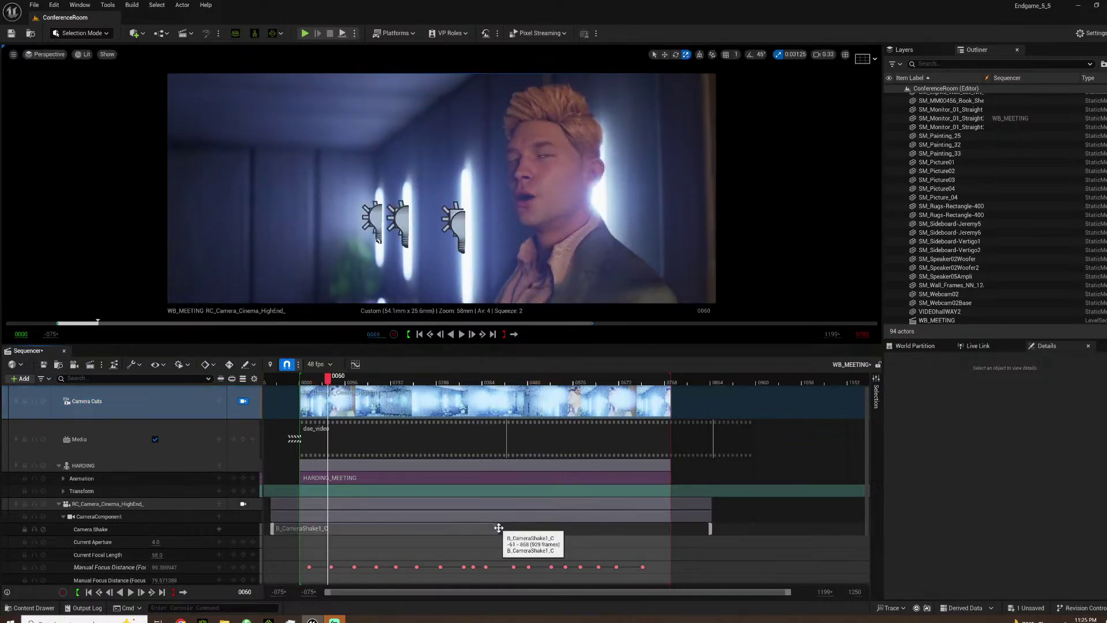
left_click(584, 528)
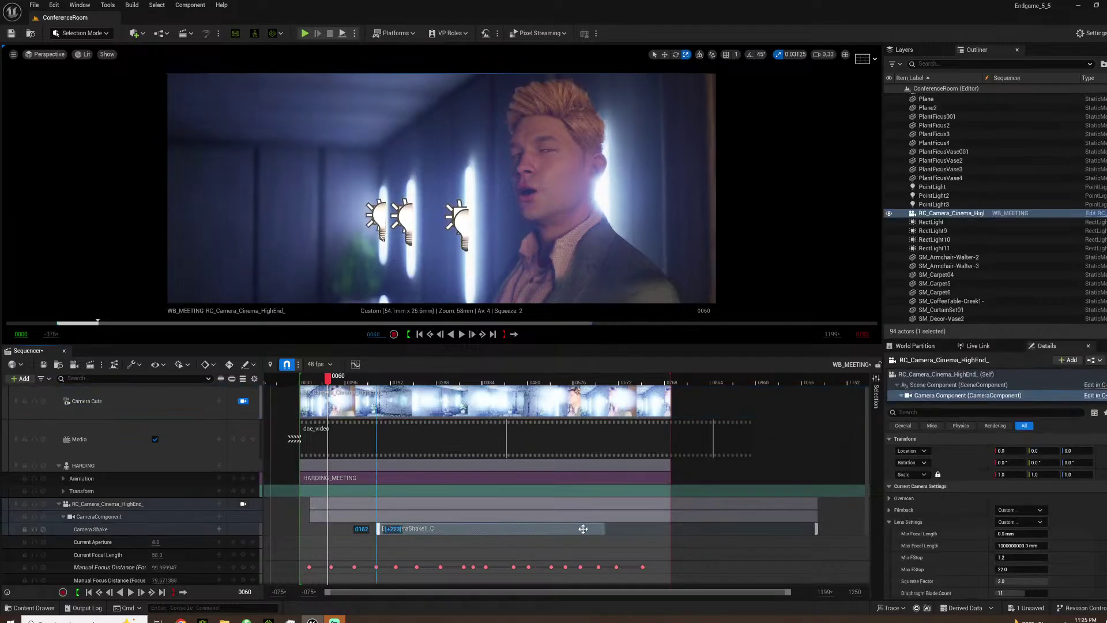
key("Delete")
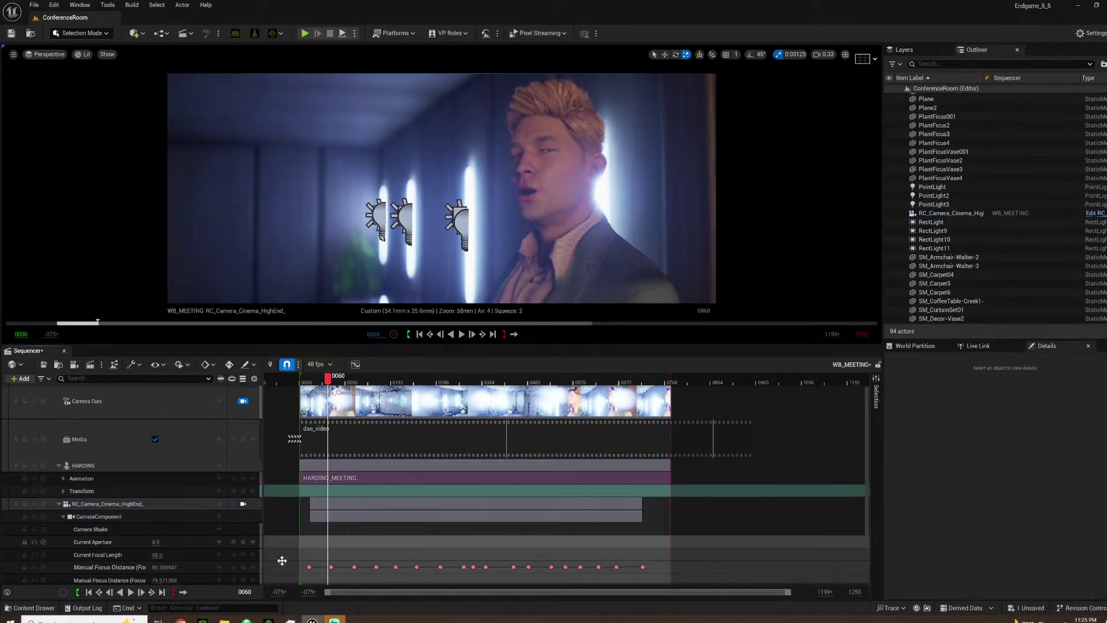
Try a B_CameraShake section on the Camera Shake track, shifting it toward the start of the sequence.
left_click(217, 532)
left_click(219, 530)
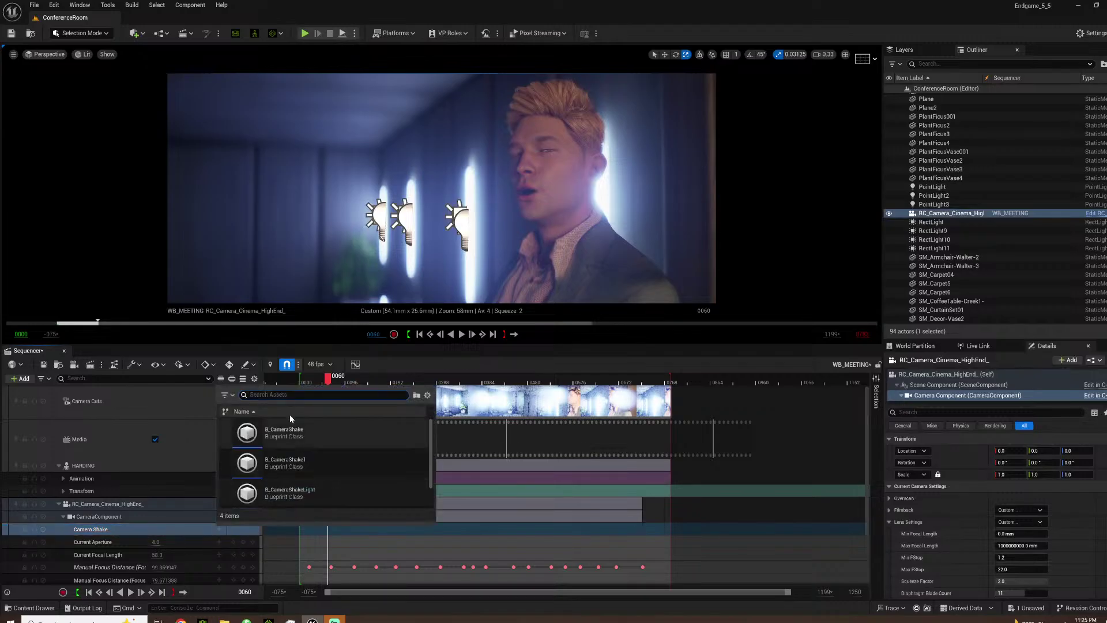
left_click(285, 431)
left_click_drag(440, 528, 556, 531)
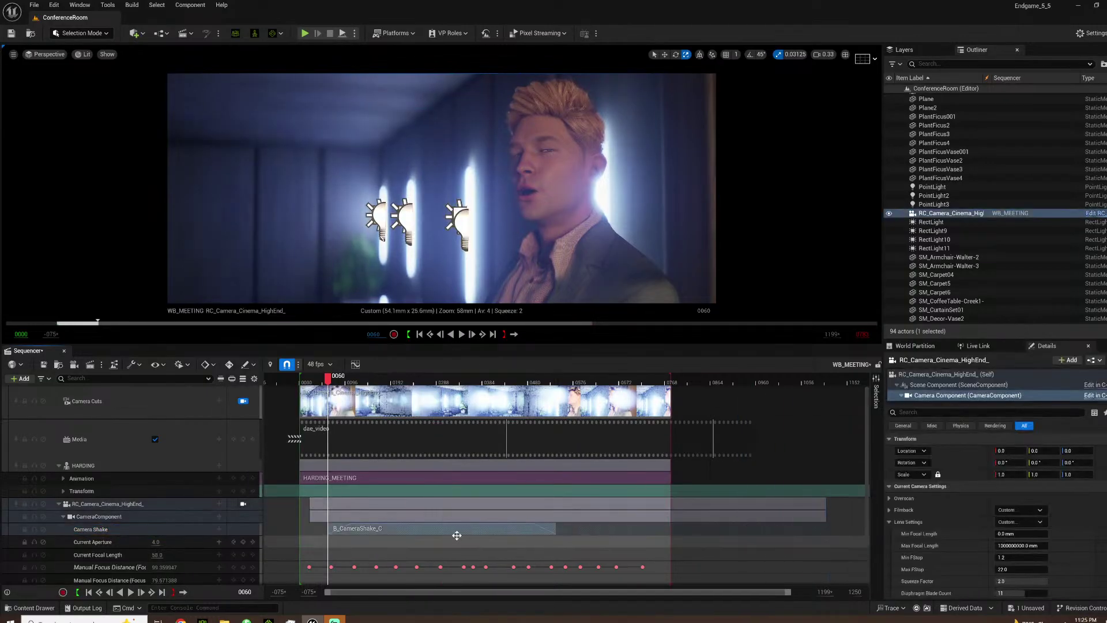
left_click_drag(454, 532, 437, 535)
Inspect the B_CameraShake section's properties, then delete the section.
right_click(437, 535)
left_click(426, 529)
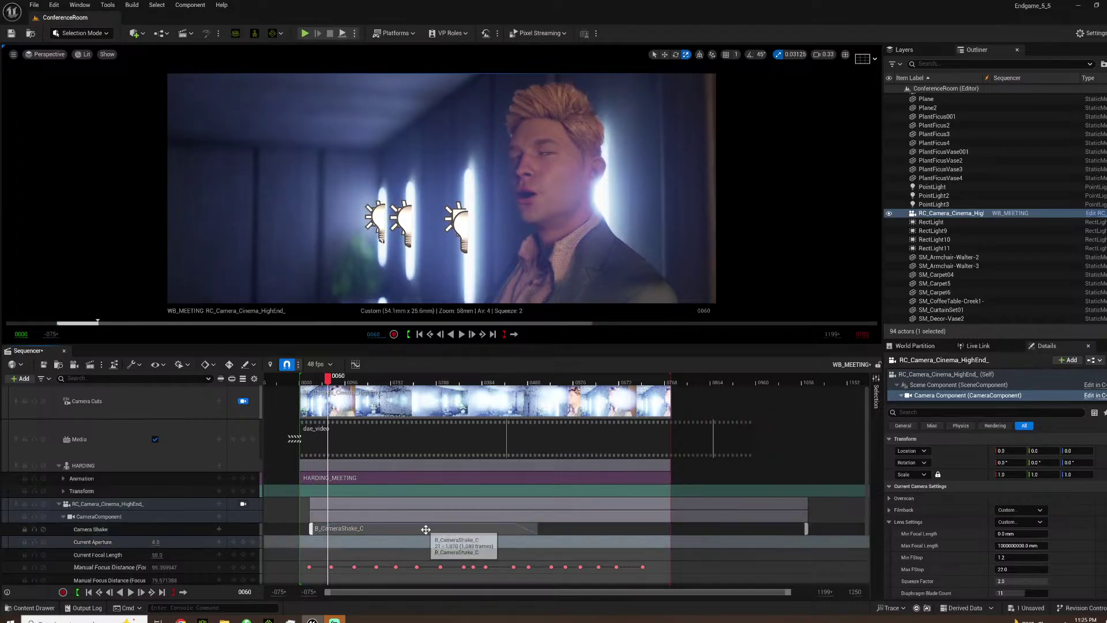
right_click(425, 529)
mouse_move(479, 407)
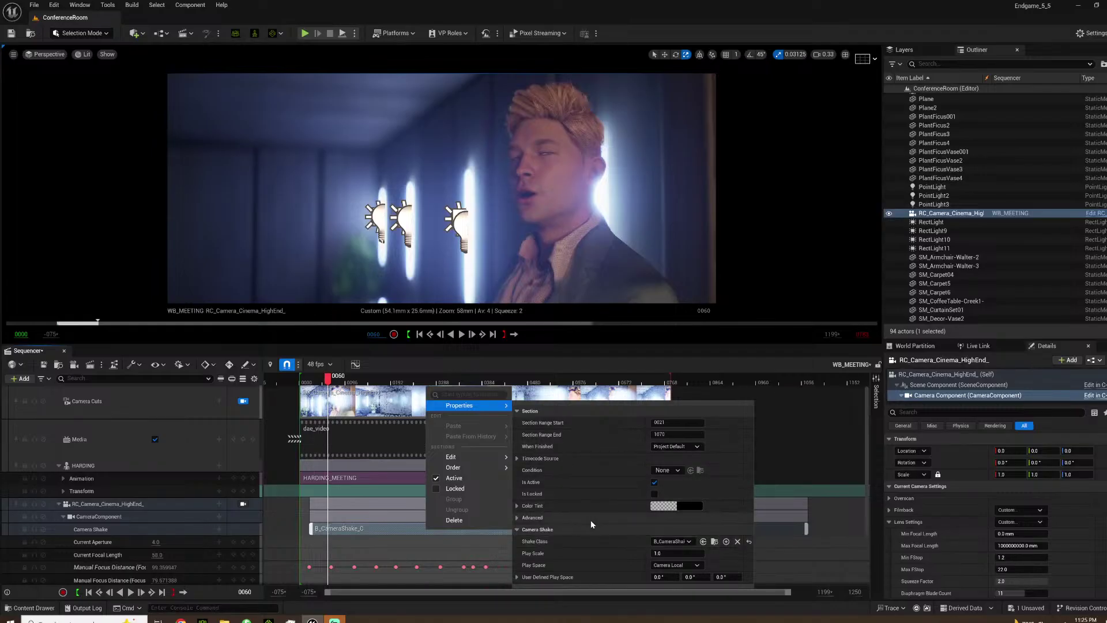
left_click_drag(409, 530, 398, 530)
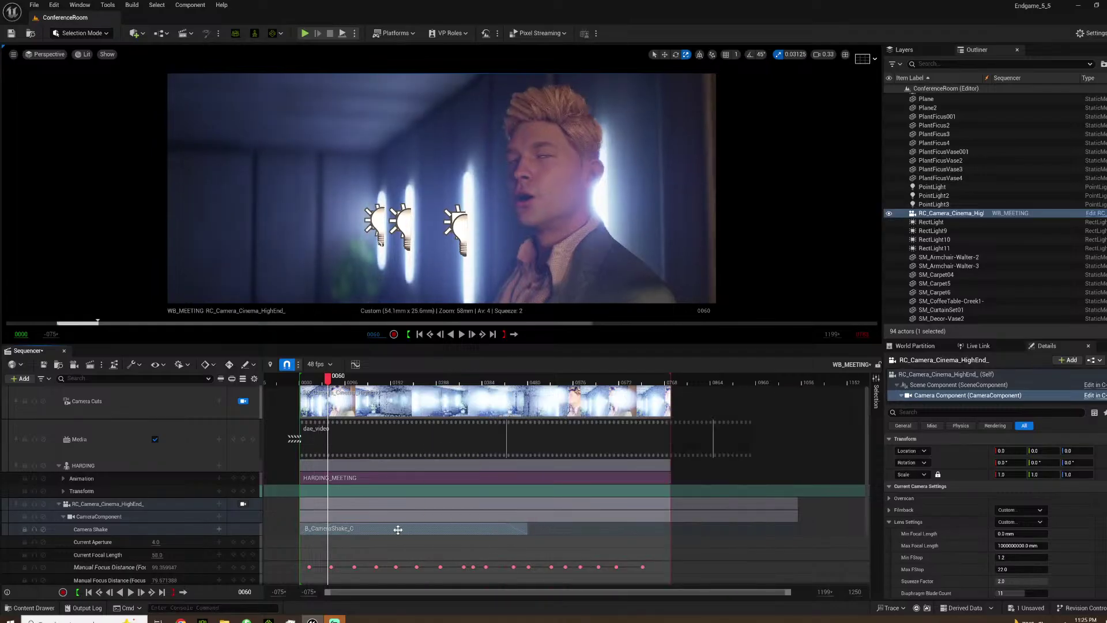
key("Delete")
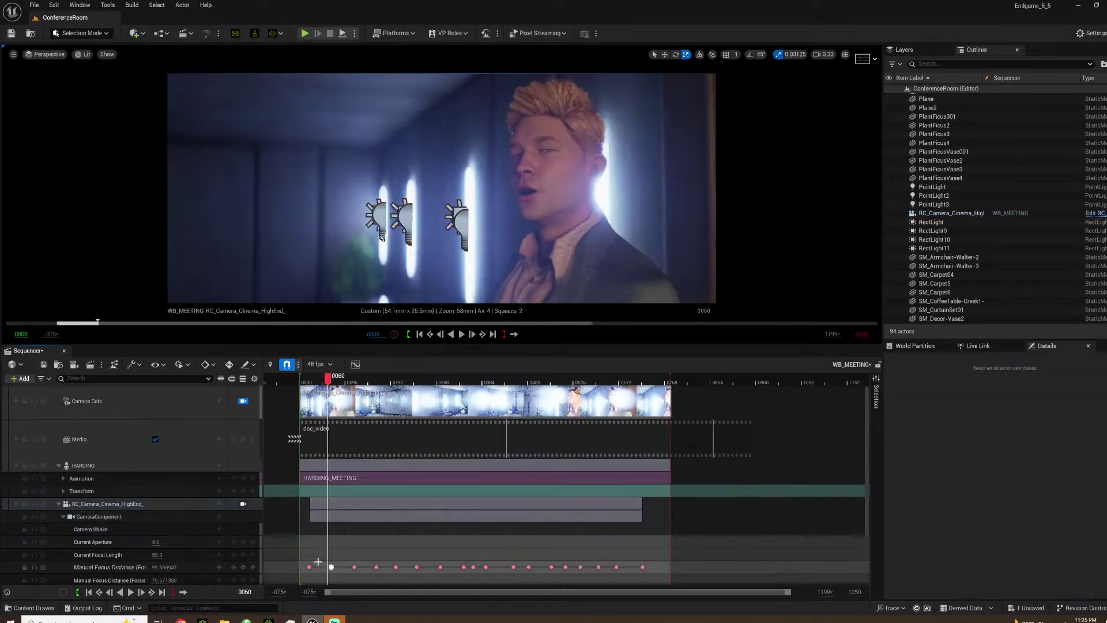
Add a B_CameraShakeLight camera shake to the cinema camera's CameraComponent and move its section to start at frame 0.
left_click(219, 521)
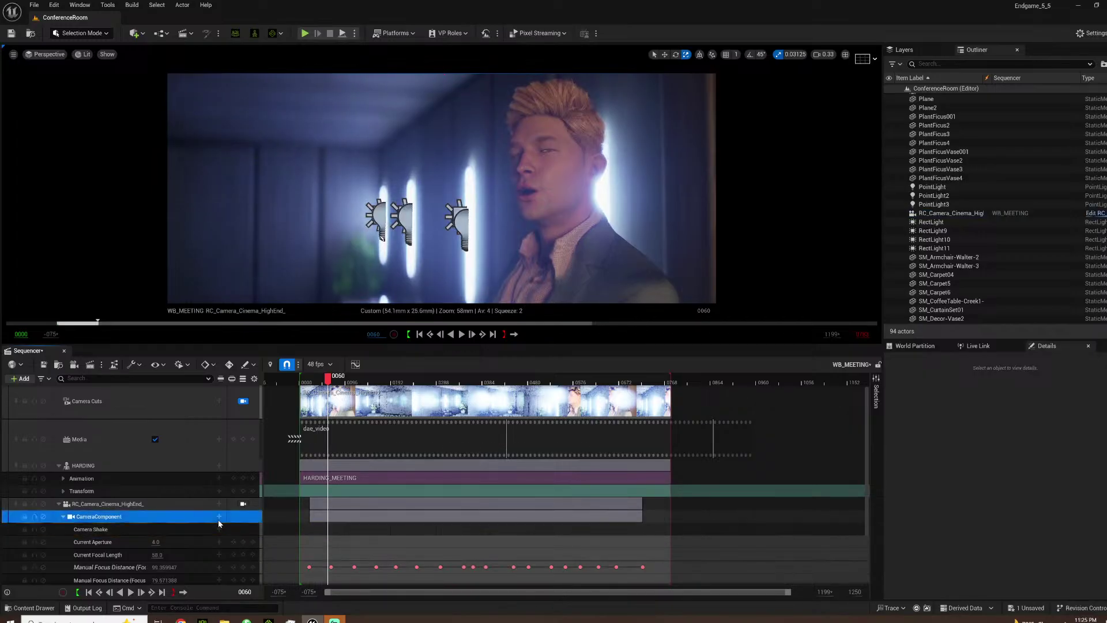
left_click(219, 517)
mouse_move(288, 136)
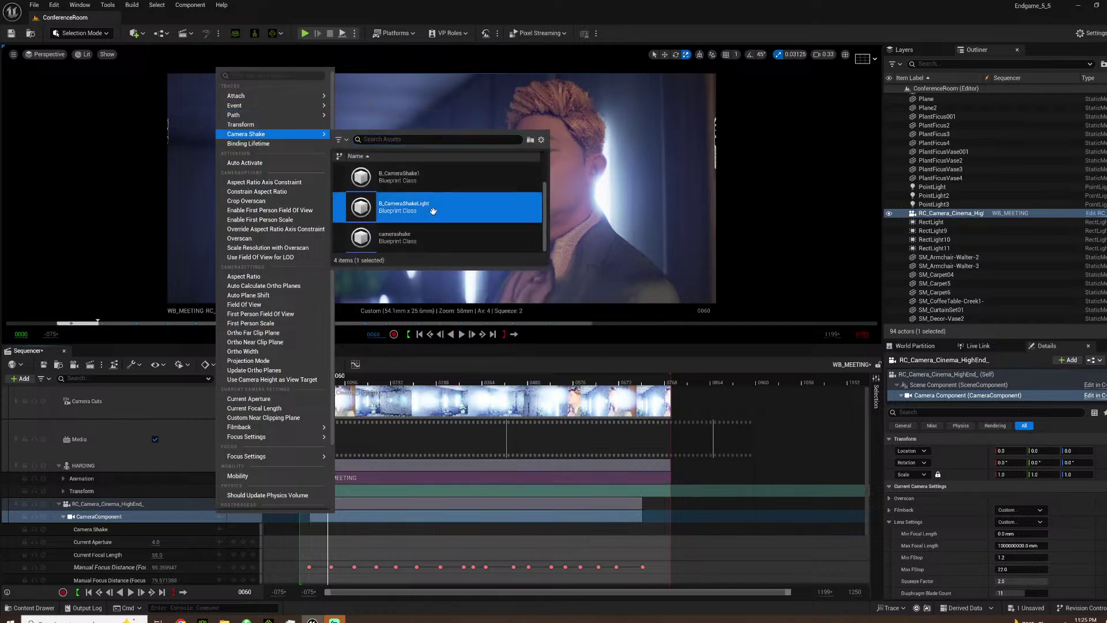
left_click(433, 211)
left_click_drag(646, 515, 749, 521)
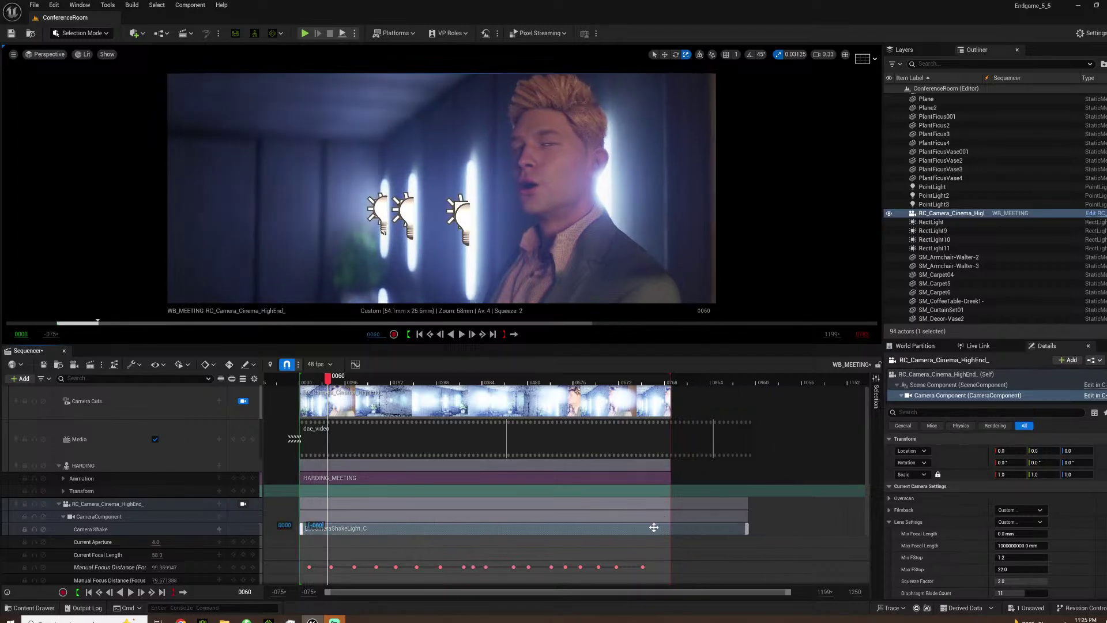
Play the sequence to preview the light camera shake, then scrub back to frame 285.
key("space")
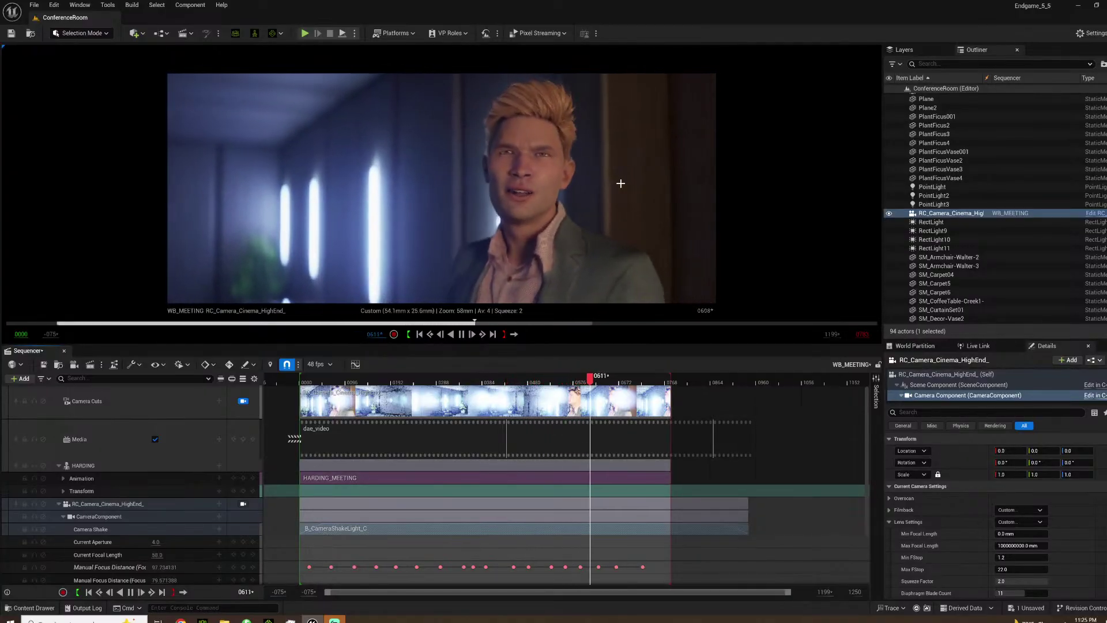
key("space")
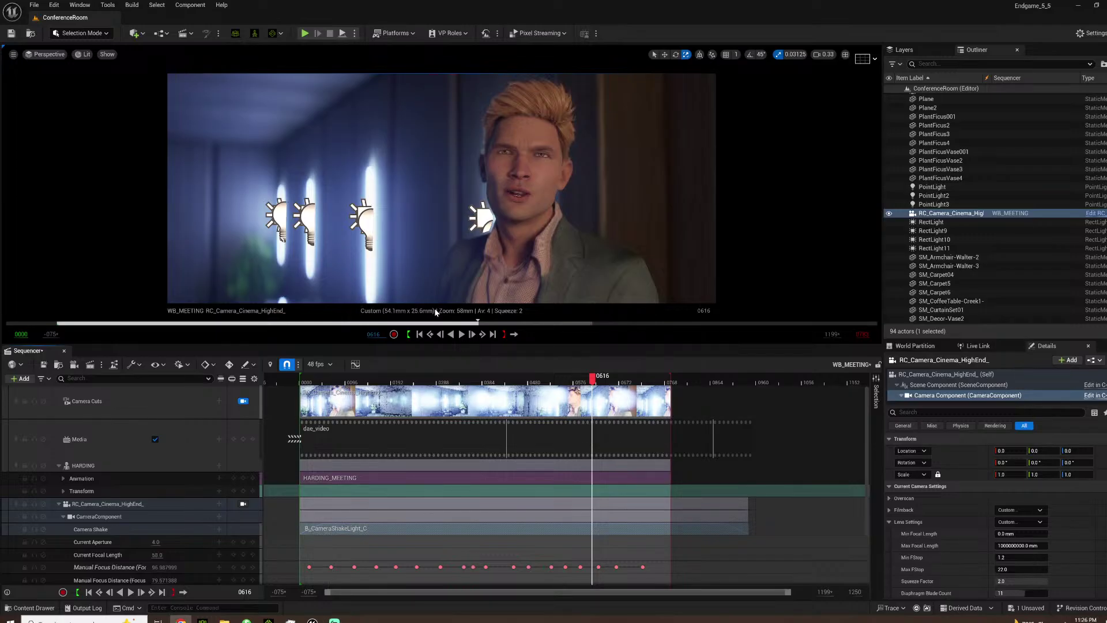
left_click_drag(494, 382, 420, 371)
Save all modified levels and assets in the project.
left_click(36, 7)
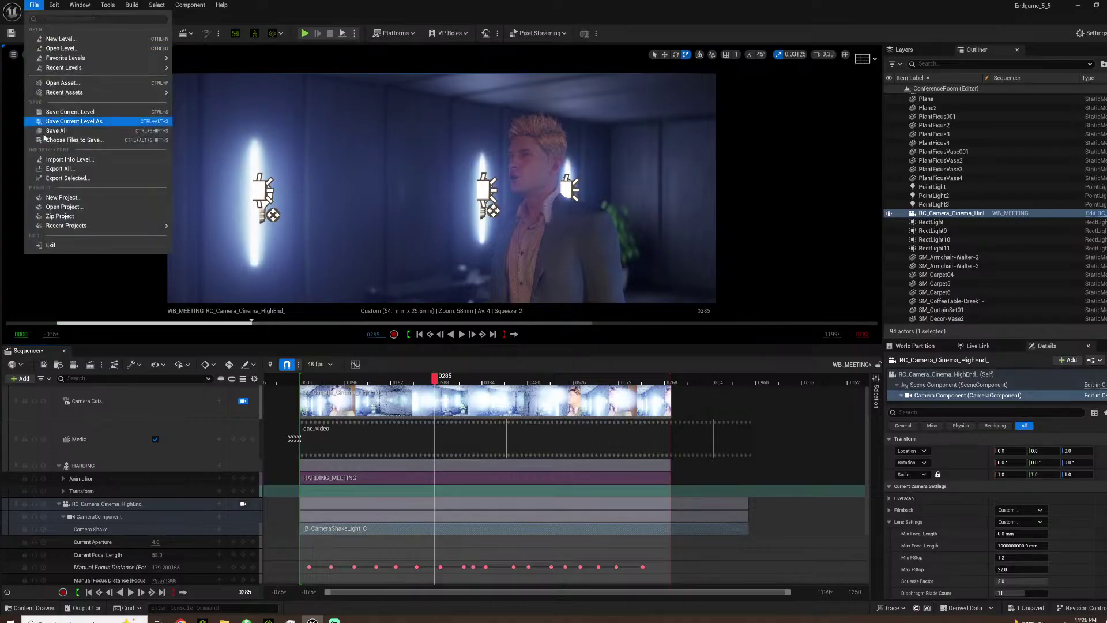
left_click(64, 130)
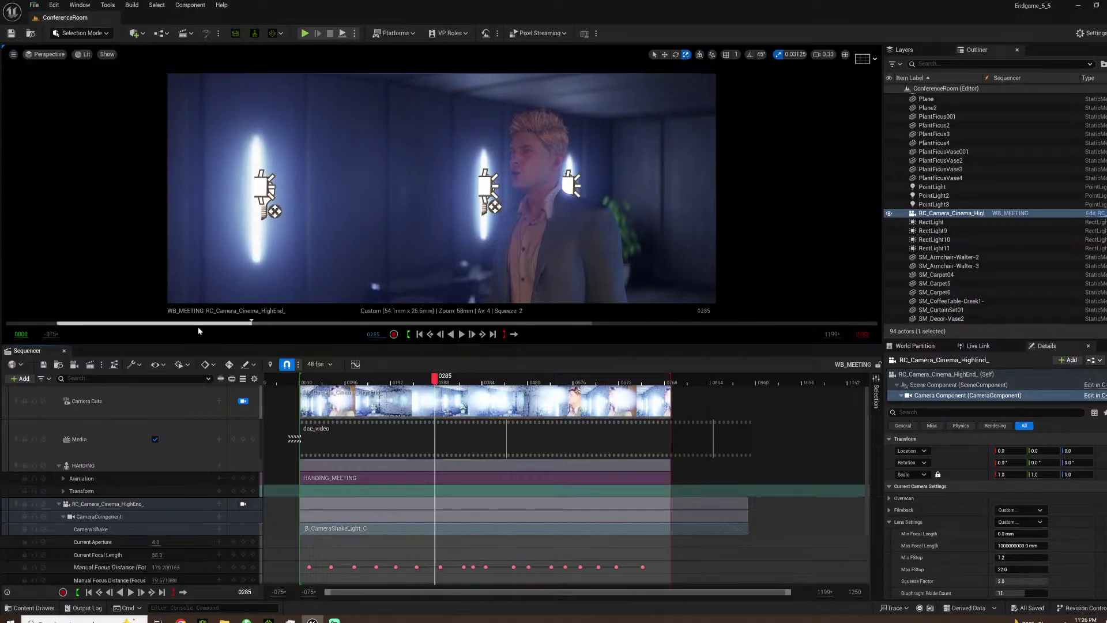
Unlock the viewport from the camera cuts and view the room from behind the character.
left_click(243, 403)
key("s")
mouse_move(346, 231)
right_mouse_down()
mouse_move(329, 254)
mouse_move(346, 294)
mouse_move(354, 242)
right_mouse_up()
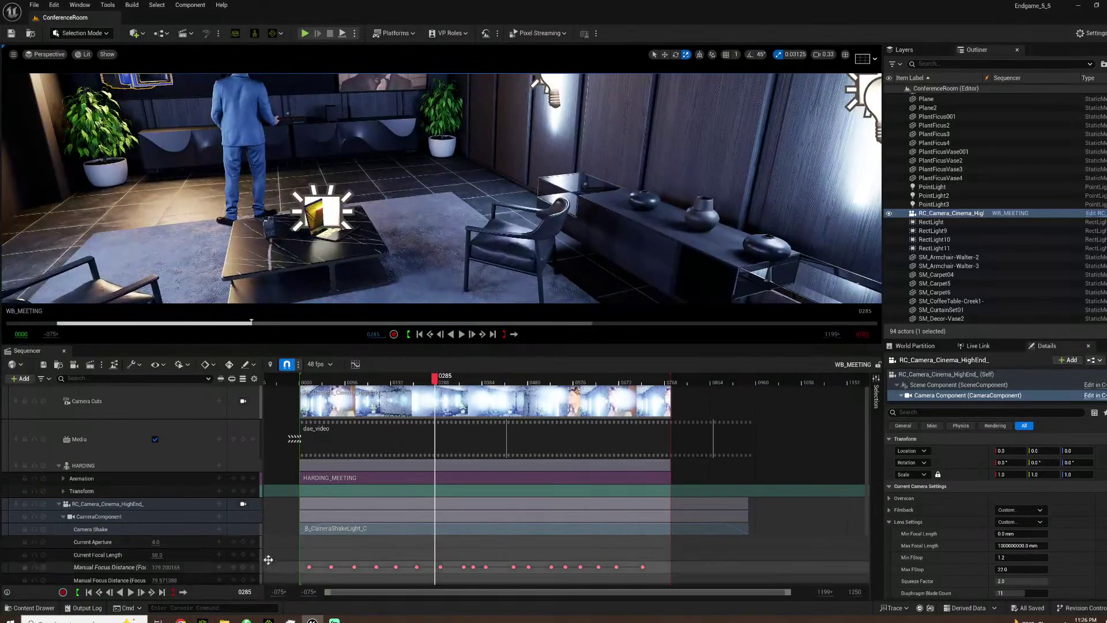
Launch iClone v8.2 alongside the open Unreal project.
right_click(268, 621)
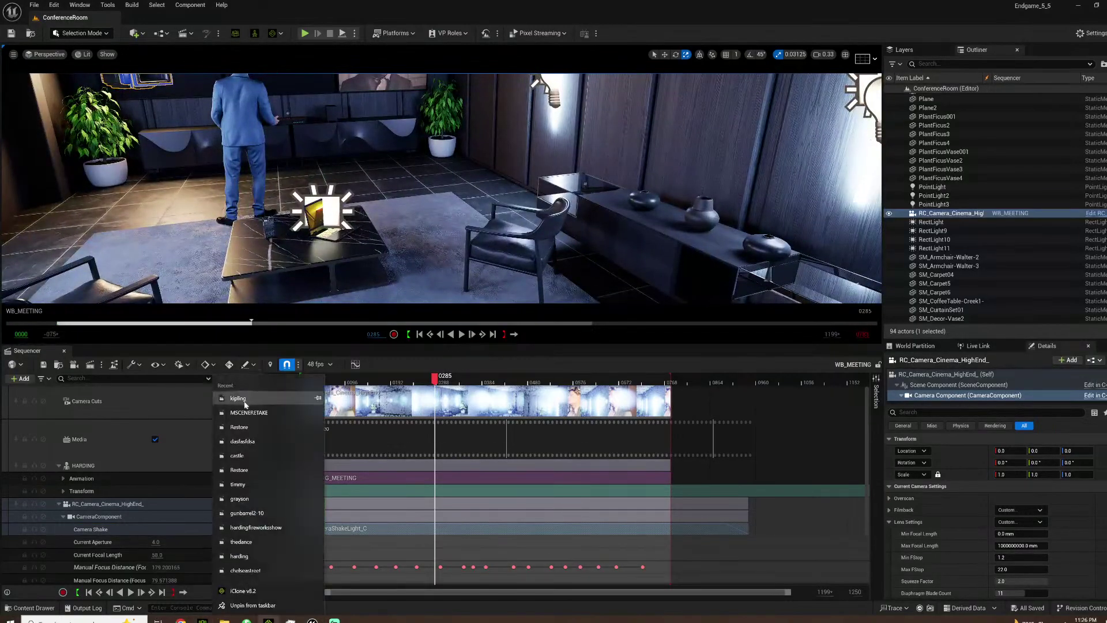
left_click(242, 590)
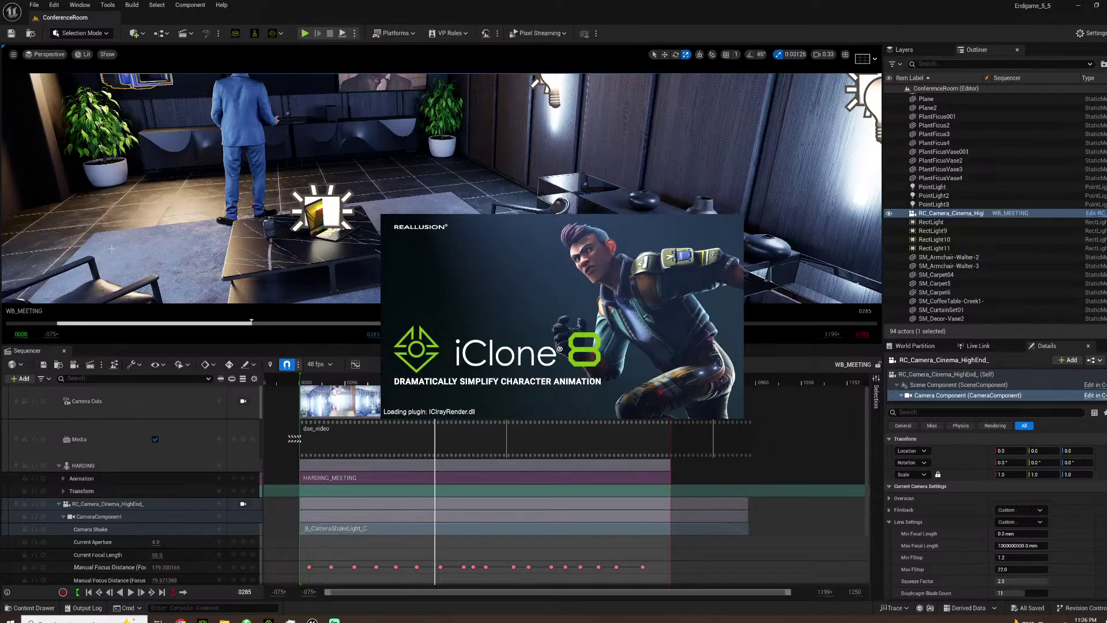
Toggle RectLight11's visibility off and back on to compare the character's lighting in the free view and through the cinema camera.
right_click_drag(541, 130, 458, 139)
left_click(666, 132)
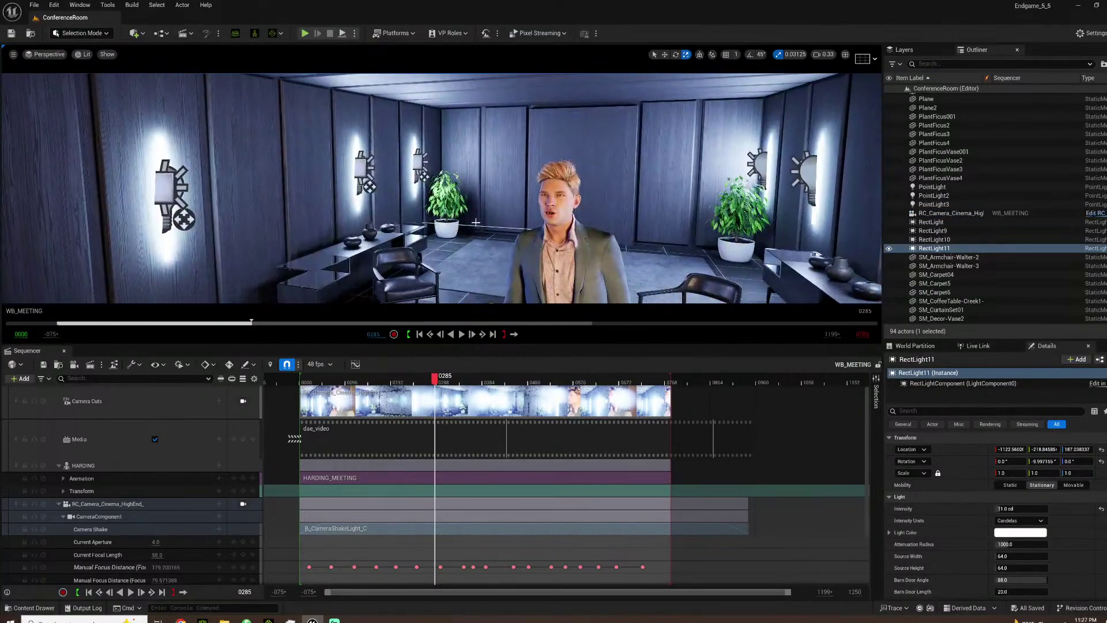
left_click(888, 249)
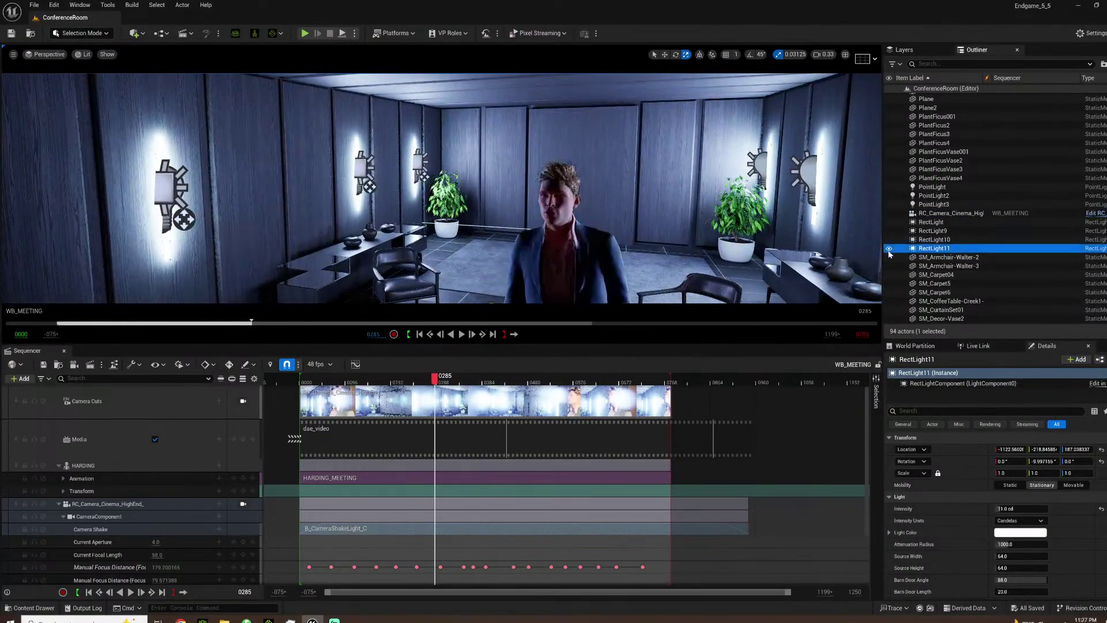
left_click(242, 401)
left_click_drag(327, 380, 398, 381)
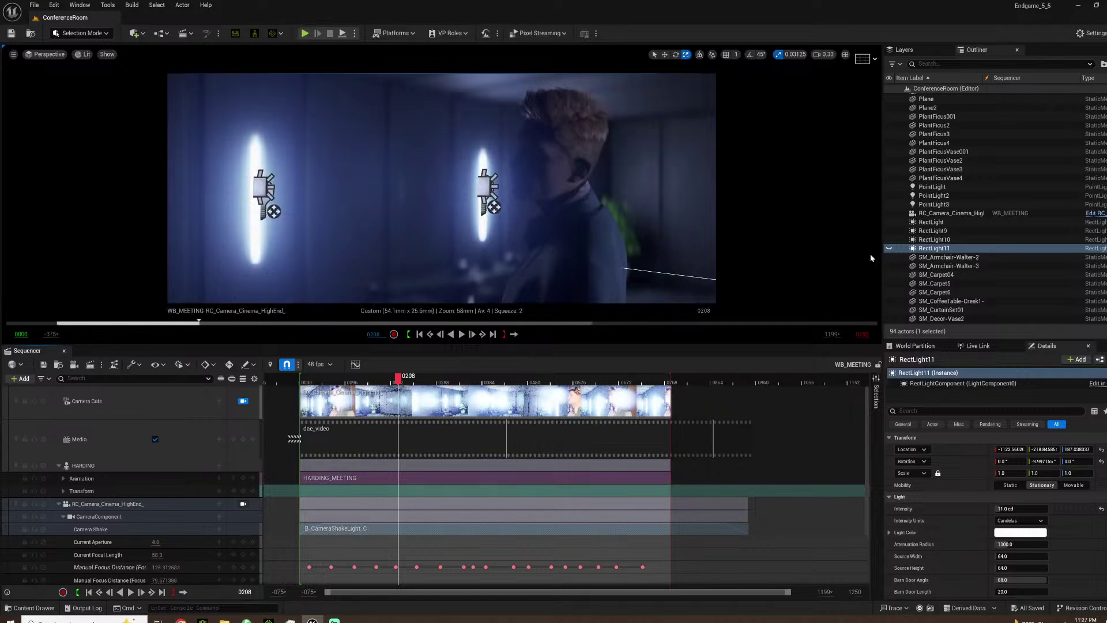
left_click(889, 248)
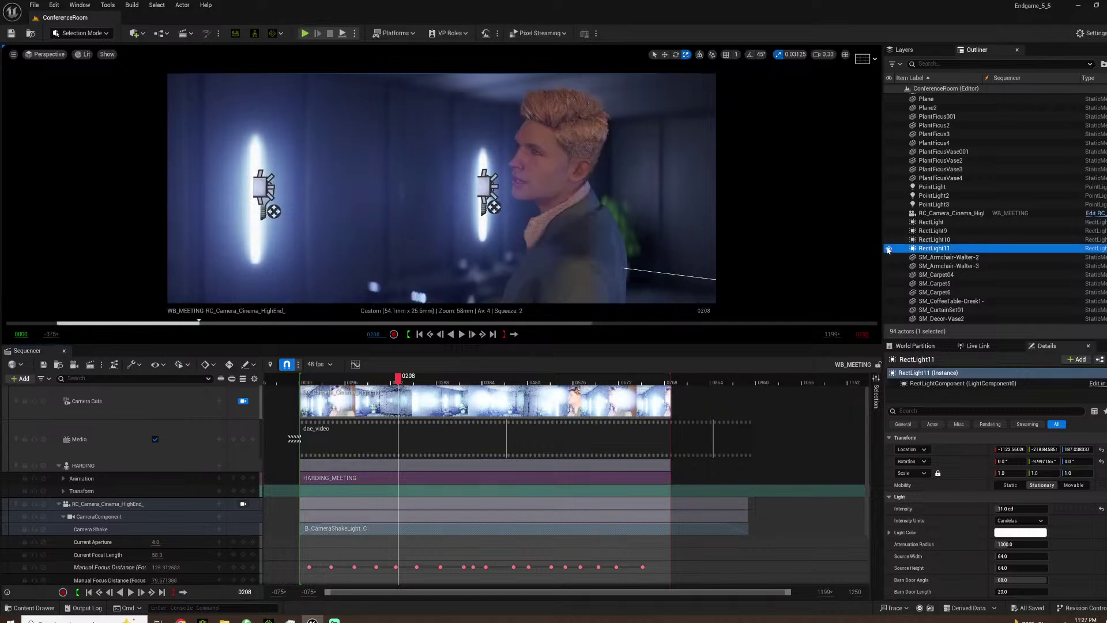
Replay the opening of the sequence through the cinema camera with RectLight11 visible.
left_click(311, 381)
key("space")
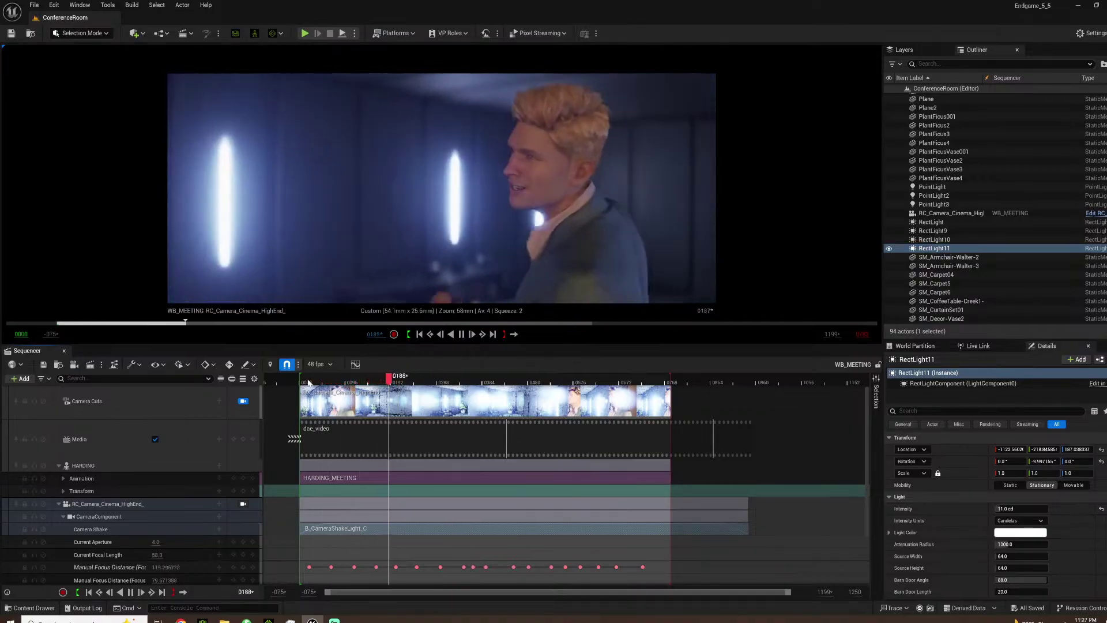
key("space")
left_click(243, 401)
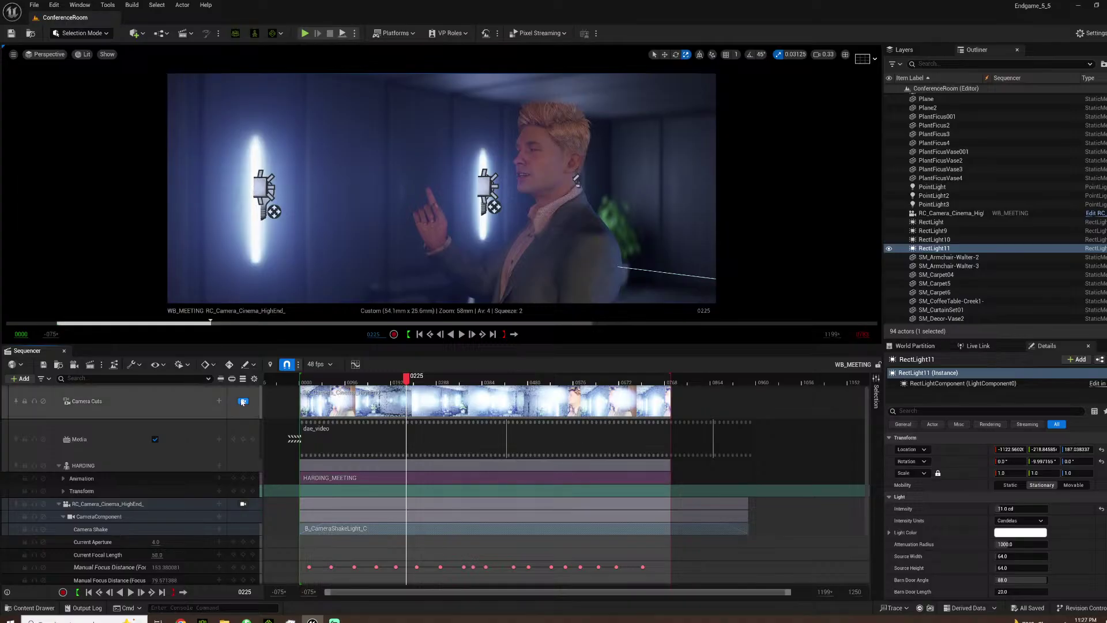
Add a Rect Light to the conference room in the free view from behind the character.
right_click_drag(553, 190, 250, 216)
left_click(142, 34)
mouse_move(151, 138)
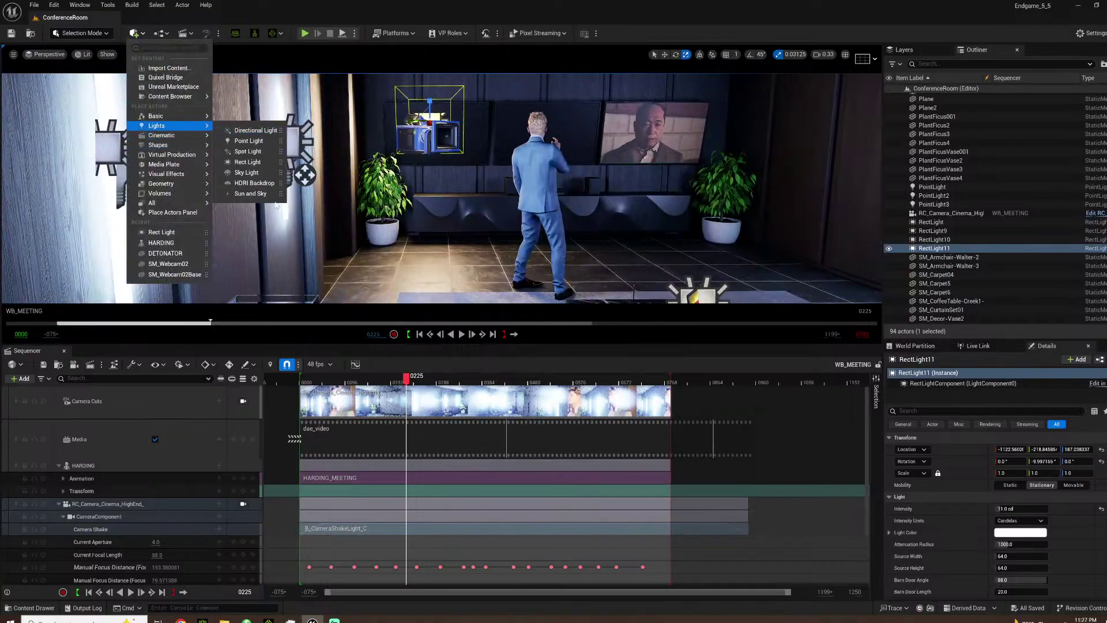
left_click(248, 162)
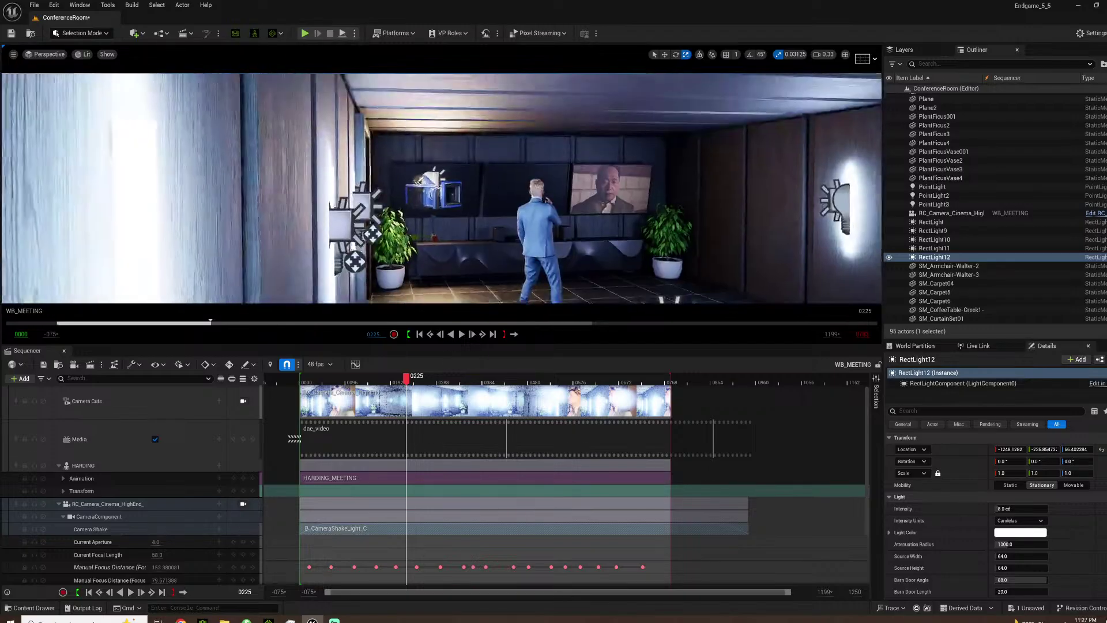
Focus on the new rect light, move it to about X -702 and rotate it to about -179° around Z.
right_click_drag(479, 196, 445, 180)
double_click(931, 257)
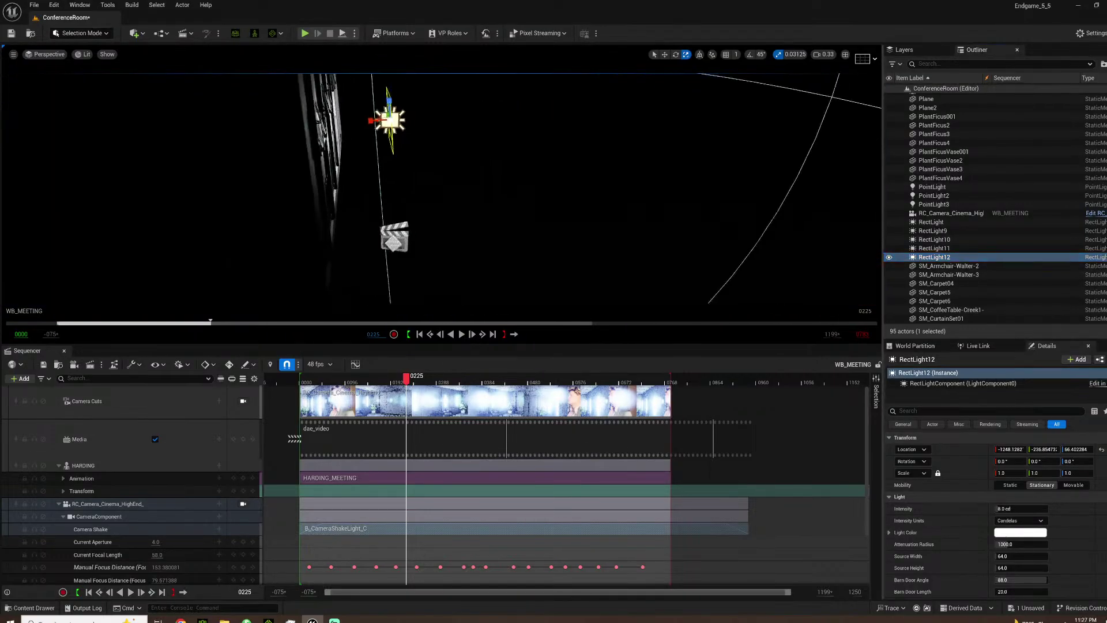
mouse_move(441, 187)
right_mouse_down()
mouse_move(455, 202)
mouse_move(470, 184)
mouse_move(444, 182)
right_mouse_up()
left_click_drag(648, 220, 173, 252)
left_click_drag(215, 254, 198, 247)
key("f")
right_click_drag(199, 247, 196, 199)
Reposition the new rect light to about X -787, Y -341, Z 156 and widen its source width to 224.
key("w")
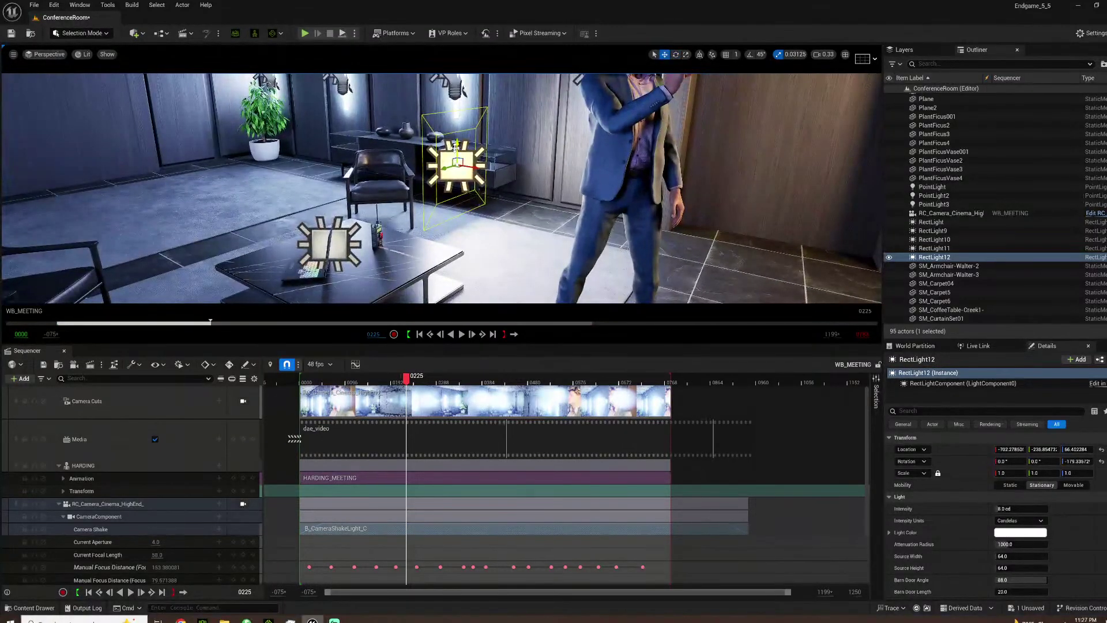
left_click_drag(455, 147, 458, 81)
right_click_drag(518, 195, 483, 147)
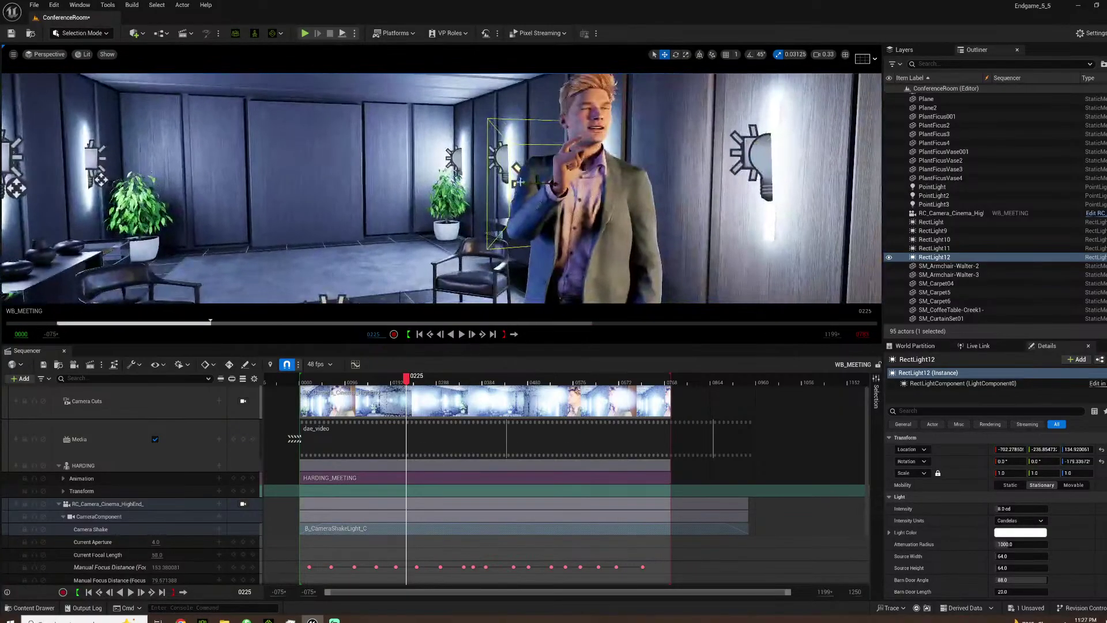
key("alt+Tab")
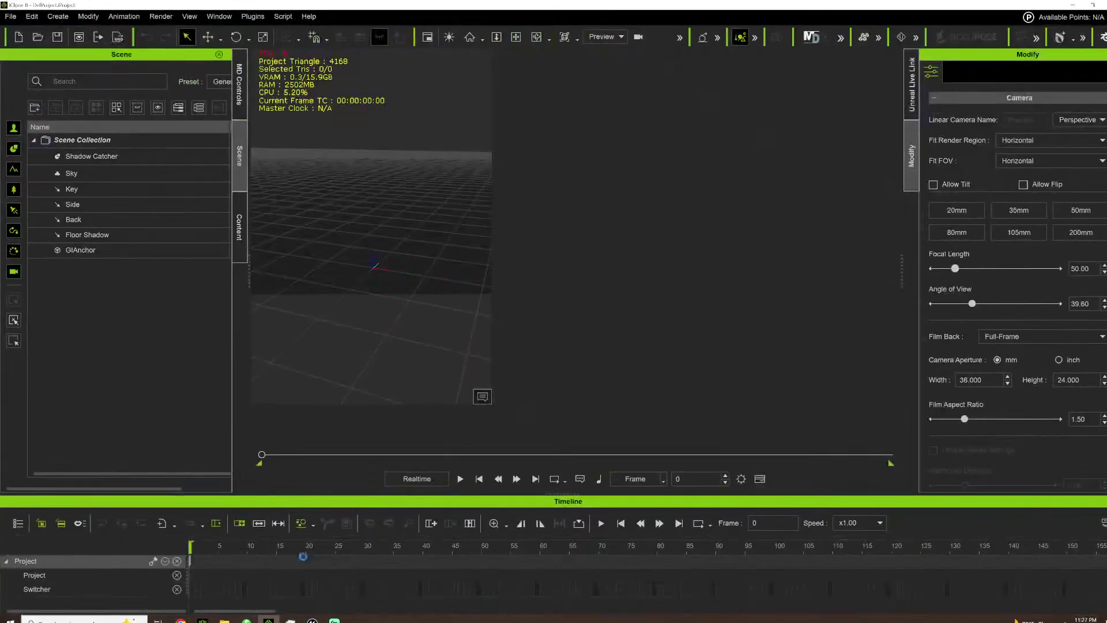
key("alt+Tab")
left_click_drag(524, 185, 468, 131)
left_click_drag(1009, 560, 1053, 559)
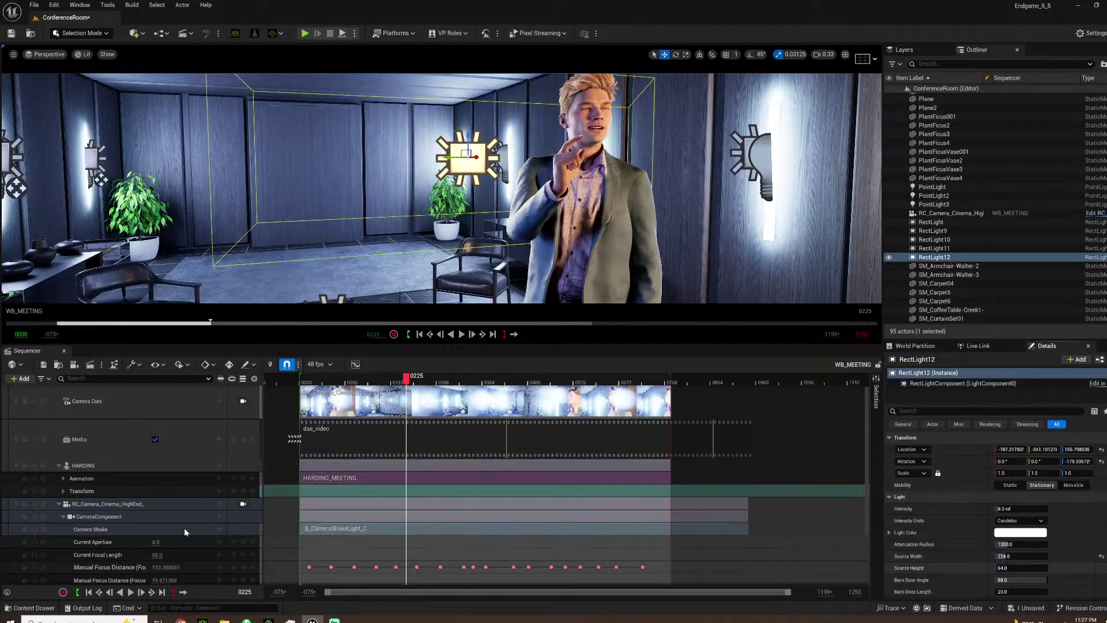
Through the cinema camera, set the new rect light's color to light blue (hex sRGB 8CD7FFFF) and its intensity to about 67 cd.
left_click(243, 402)
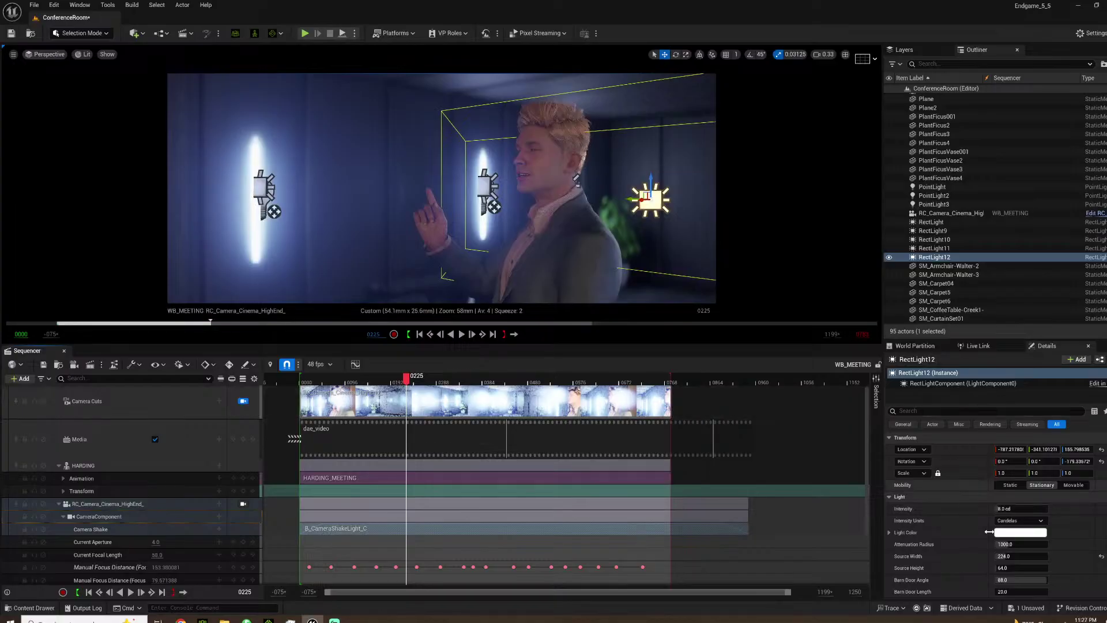
left_click(1015, 532)
left_click(840, 443)
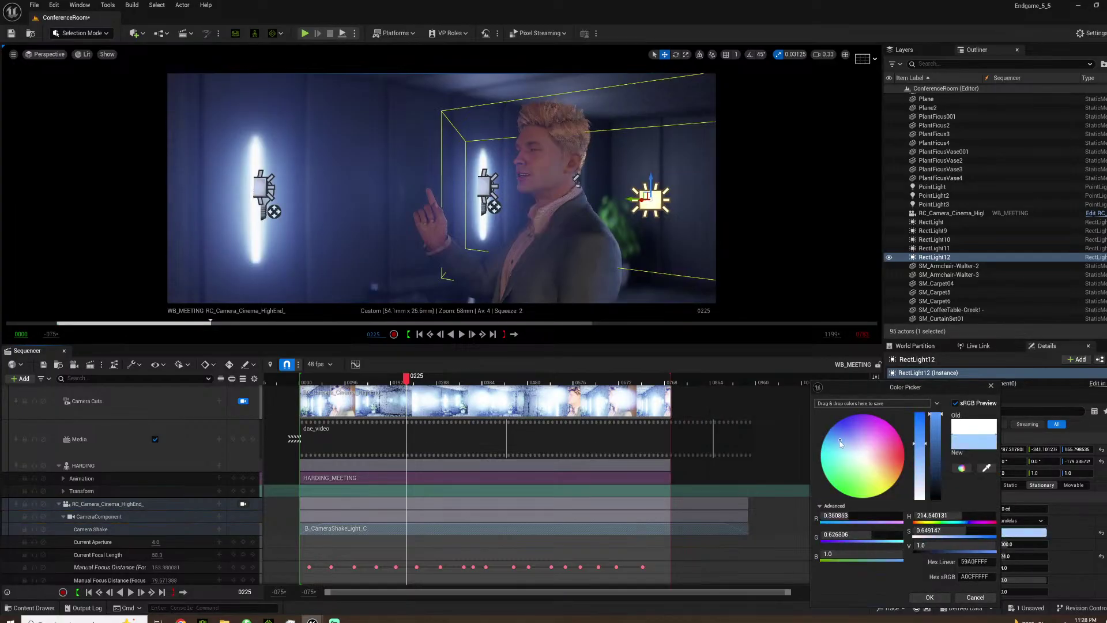
left_click_drag(840, 443, 835, 445)
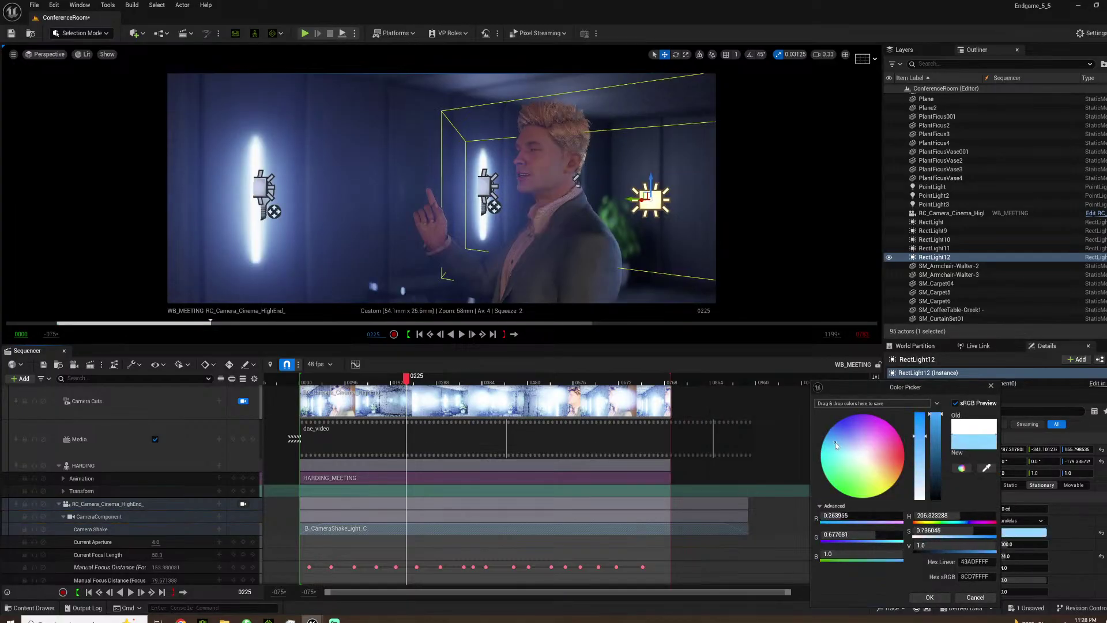
left_click(935, 596)
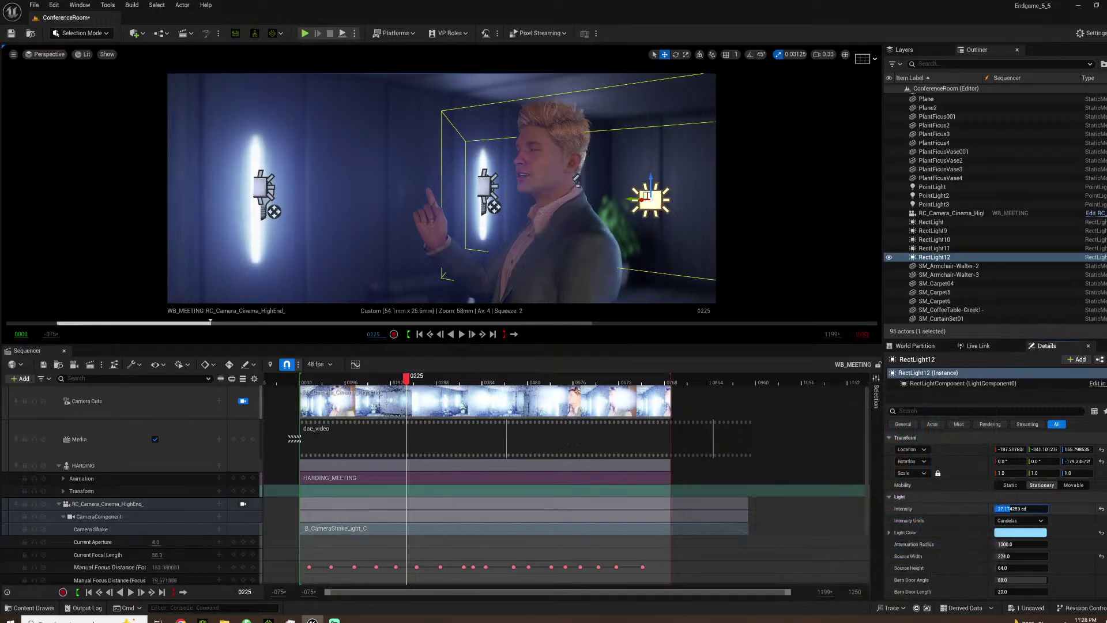
Play the sequence from near its start to review the blue light, and scrub to frame 261.
left_click(294, 373)
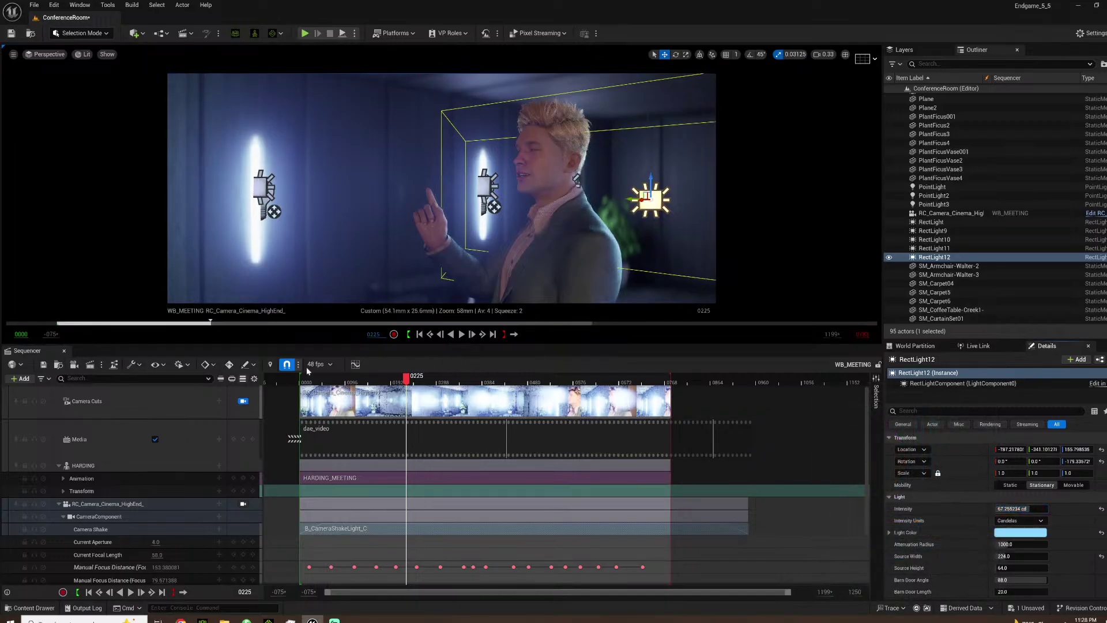
left_click(331, 383)
key("space")
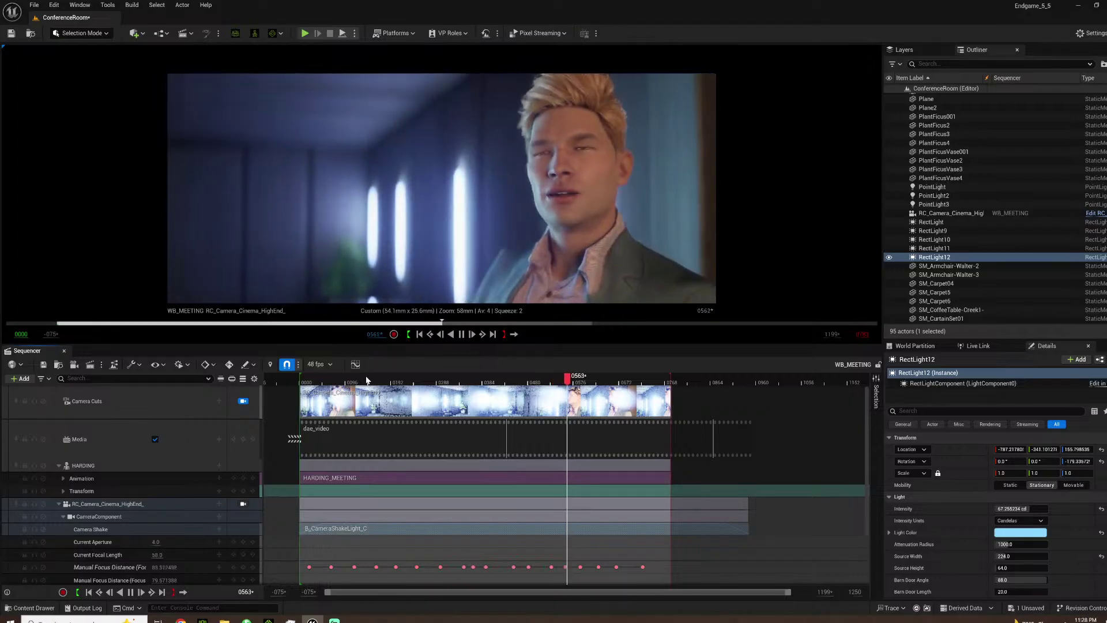
key("space")
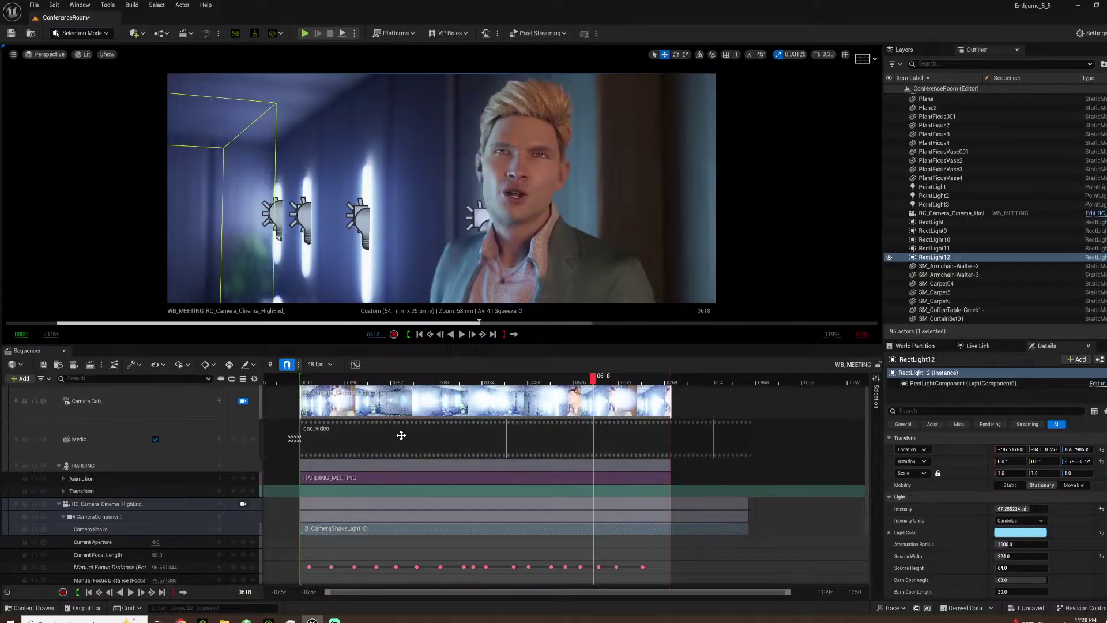
left_click_drag(355, 375, 423, 375)
Examine the blue light on the character from behind and in front in the free view, and return to the cinema camera.
left_click(242, 402)
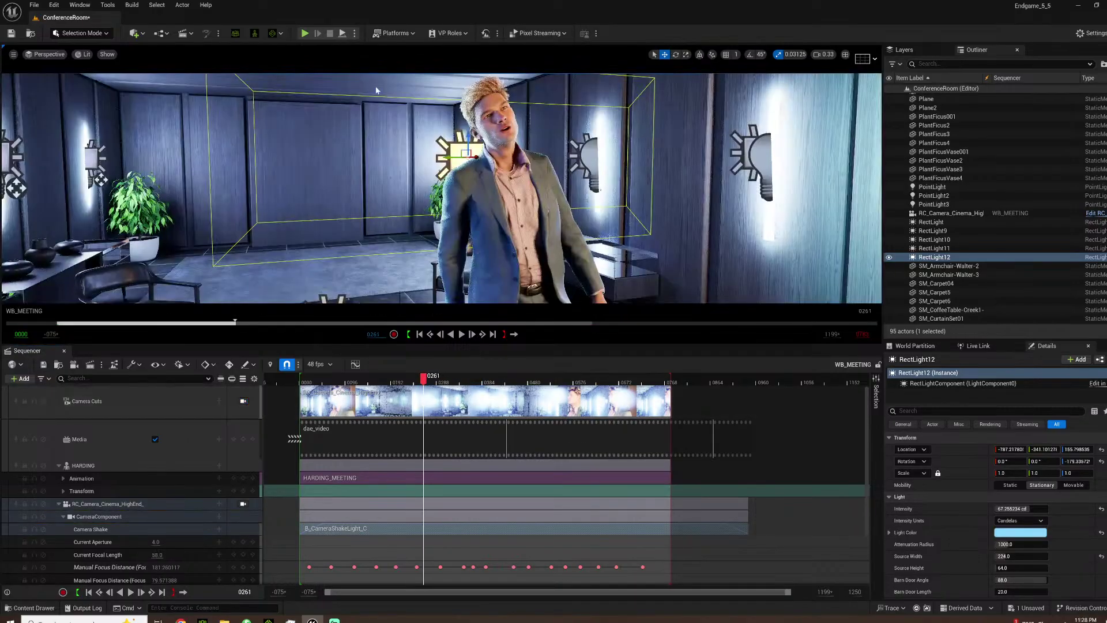
right_click_drag(444, 167, 159, 176)
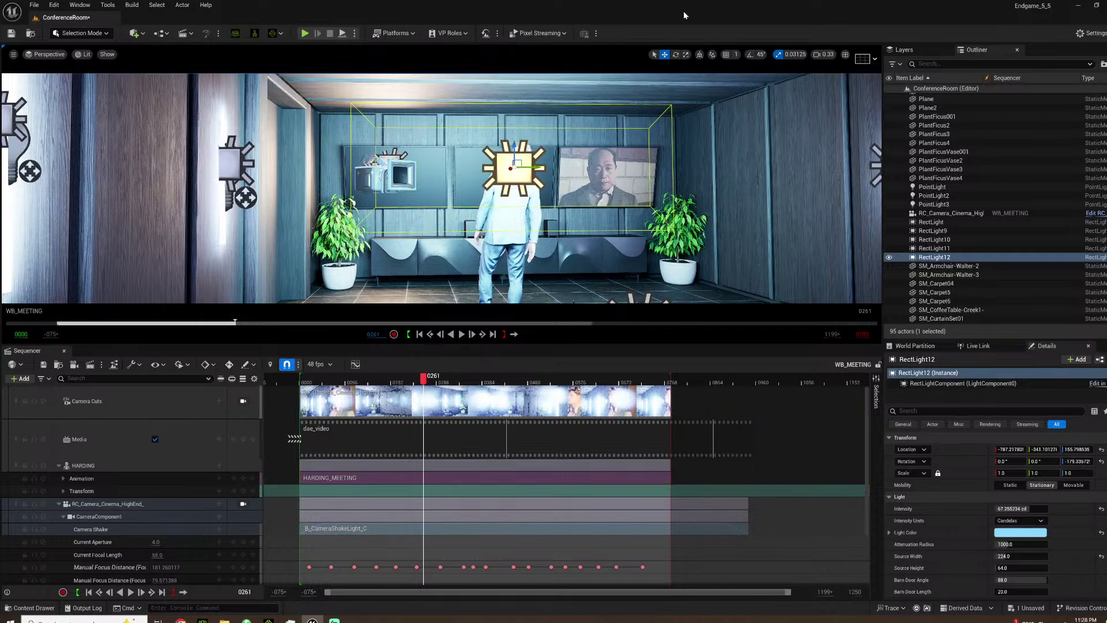
right_click_drag(291, 235, 294, 341)
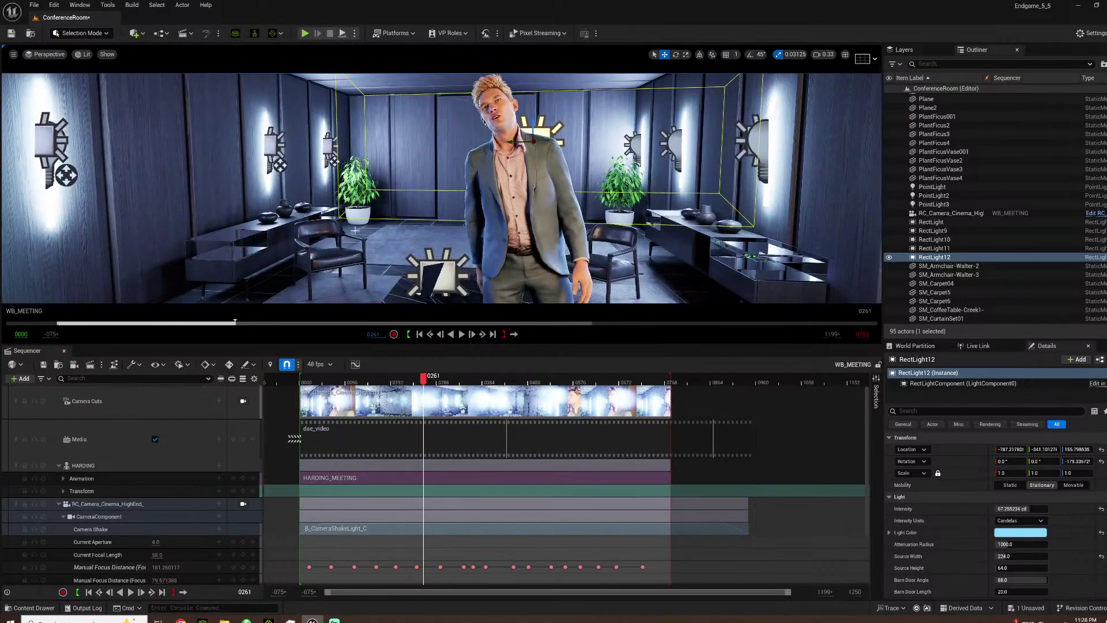
right_click_drag(438, 231, 387, 242)
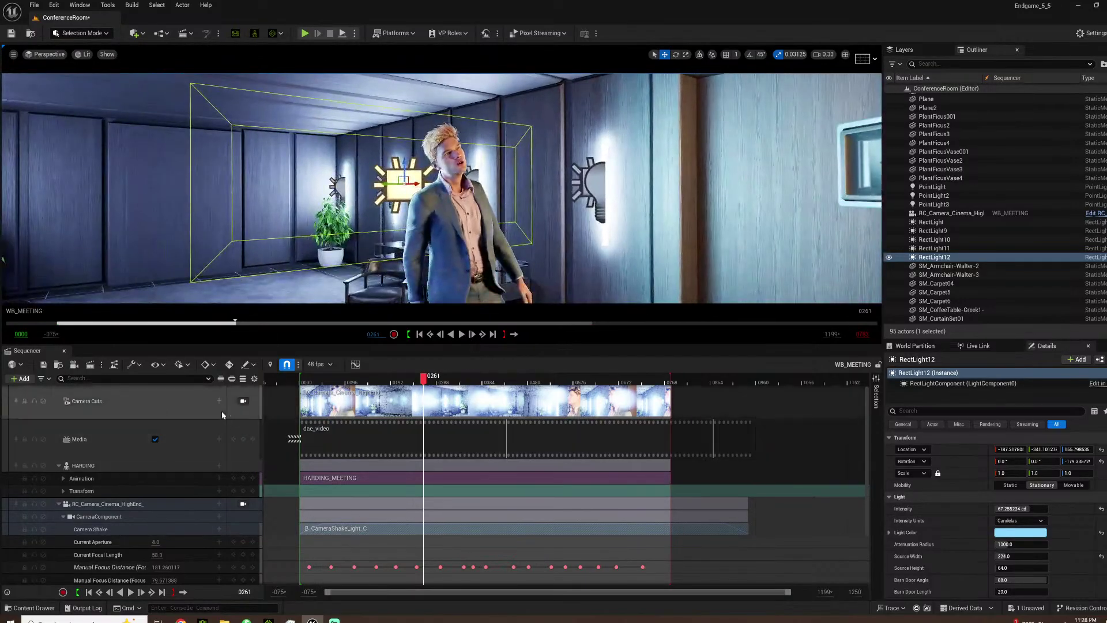
left_click(243, 402)
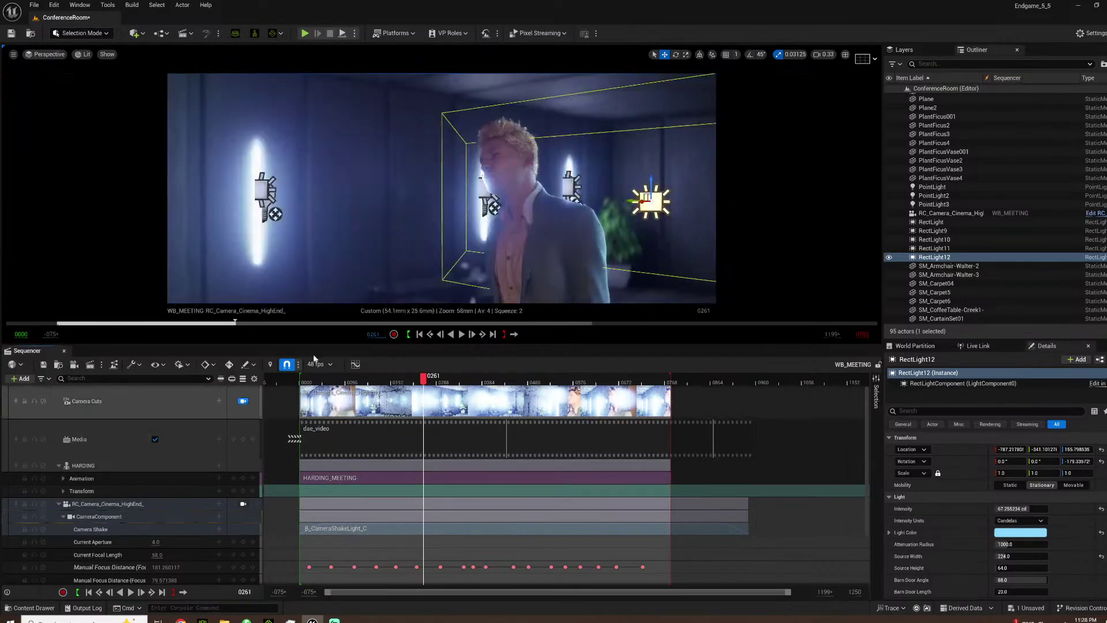
Replay the shot through the cinema camera and scrub along the timeline to check the light on the character's face and jacket.
left_click(366, 382)
key("space")
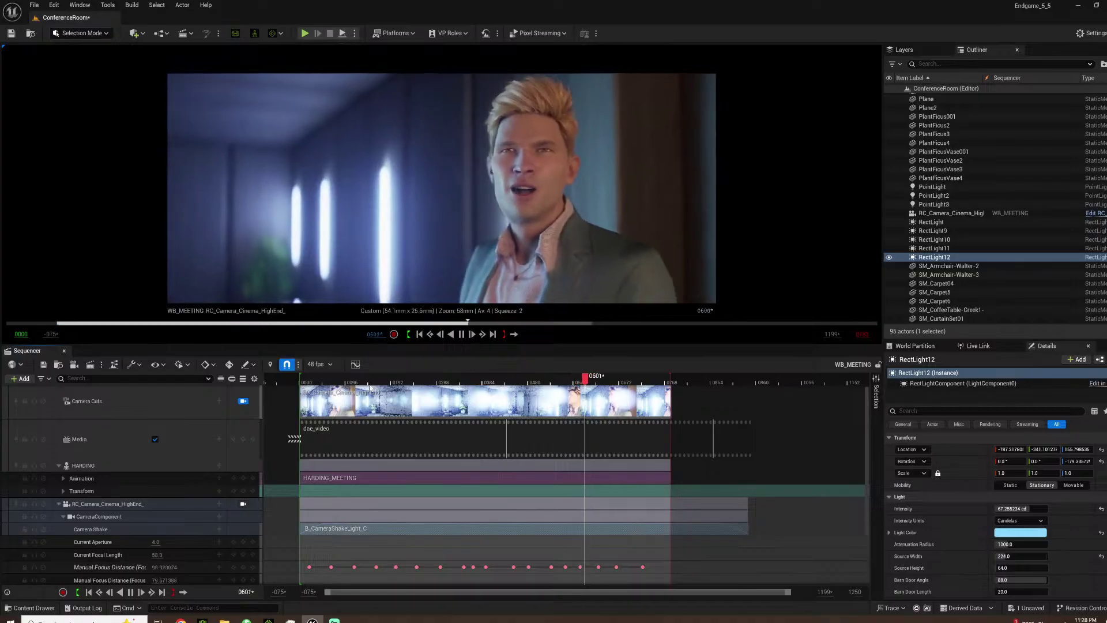
key("space")
left_click(319, 383)
left_click_drag(318, 383, 437, 372)
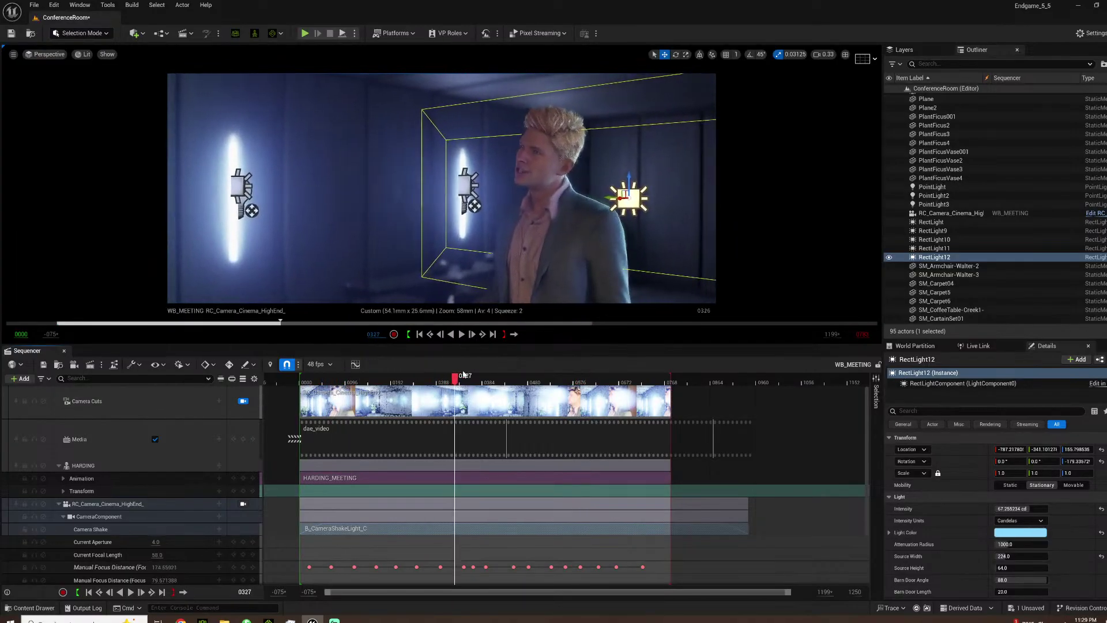
left_click_drag(534, 381, 617, 393)
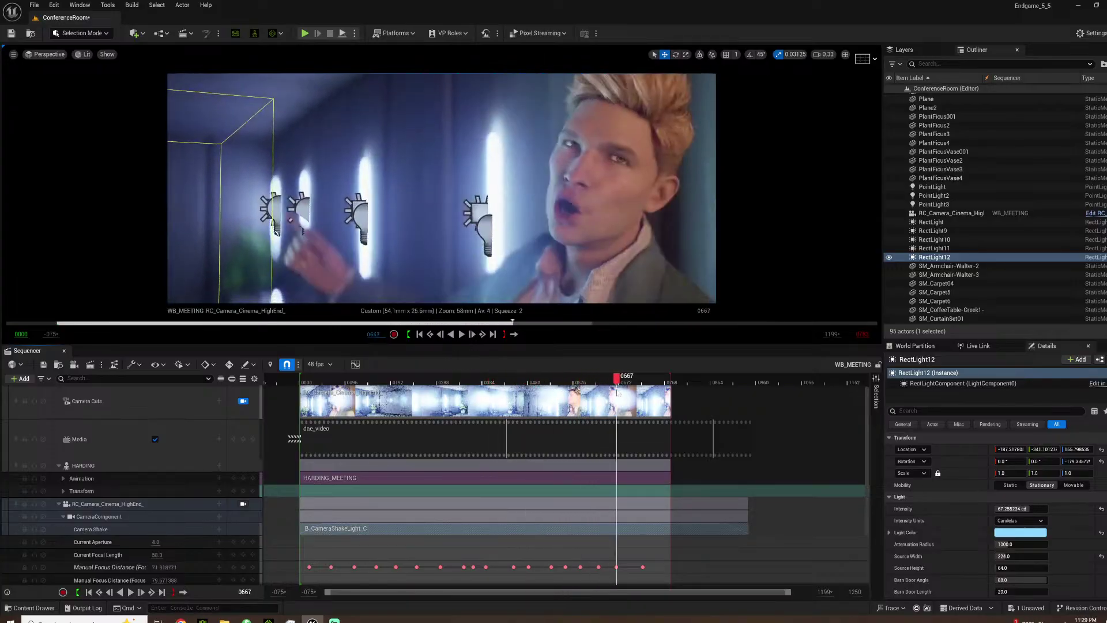
left_click_drag(544, 441, 562, 390)
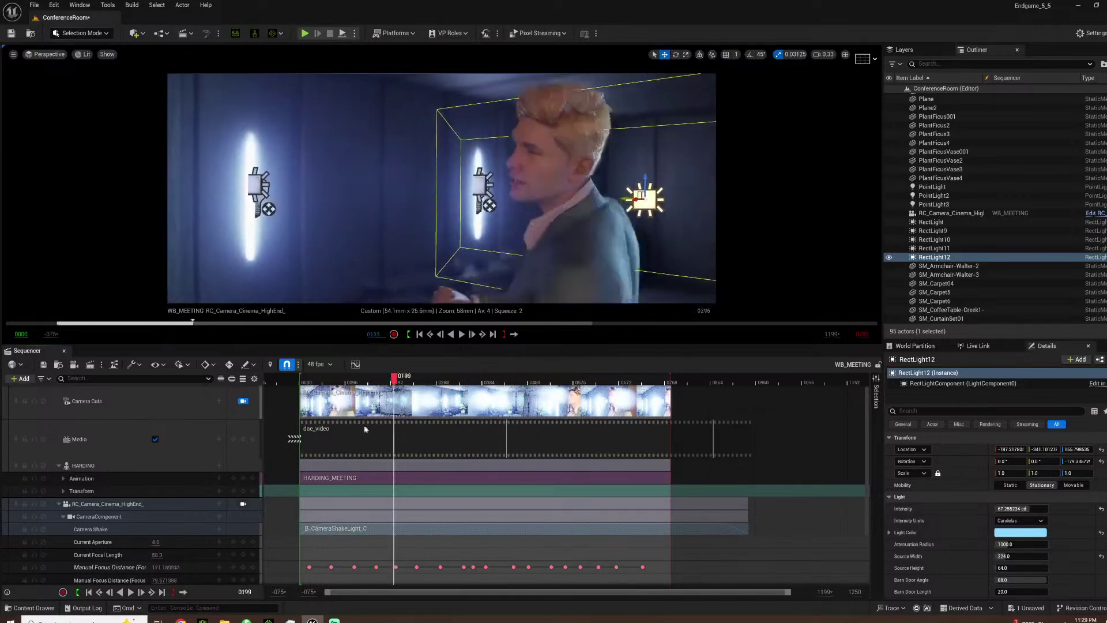
Rewind to the opening and play the sequence through the cinema camera up to about frame 699.
left_click_drag(380, 427, 326, 412)
key("space")
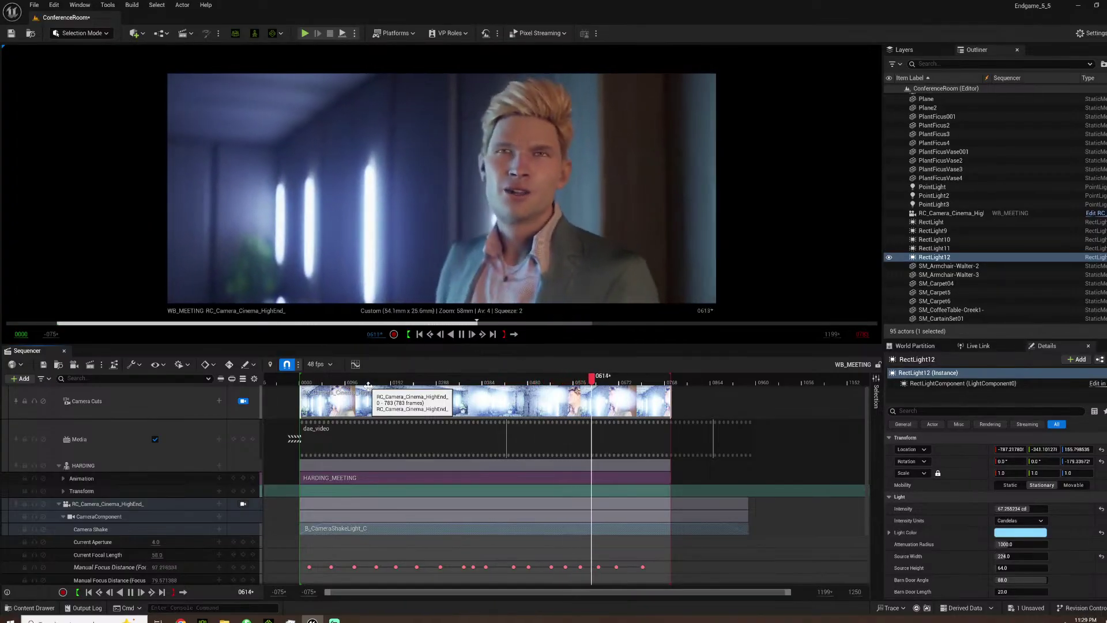
key("space")
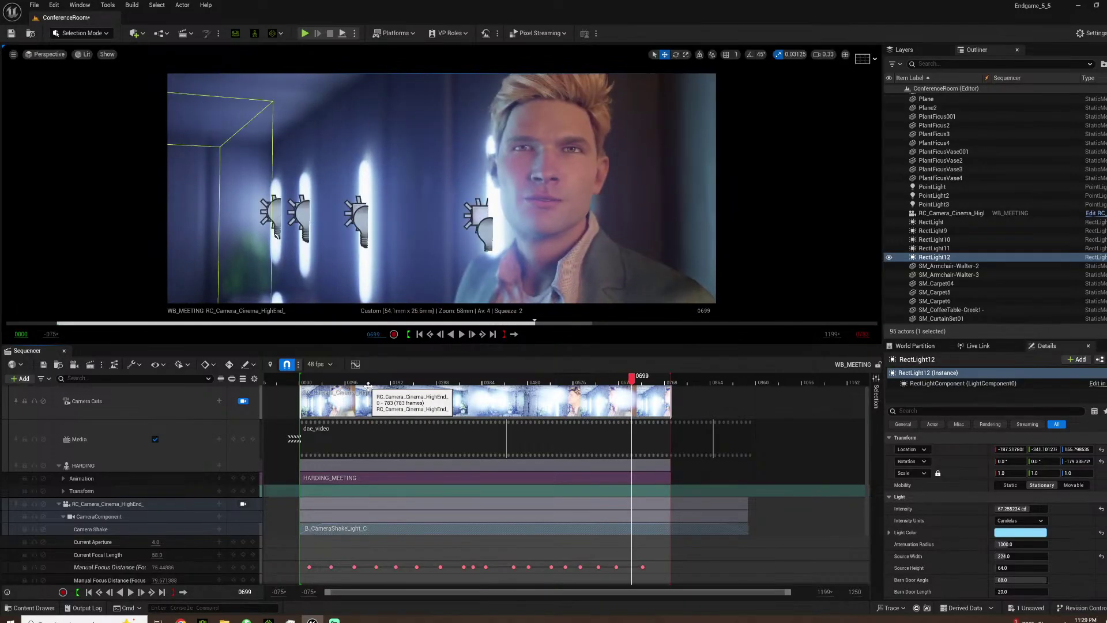
Unlock the viewport from the camera cuts to view the whole room, and dismiss iClone's start-up window.
left_click(243, 401)
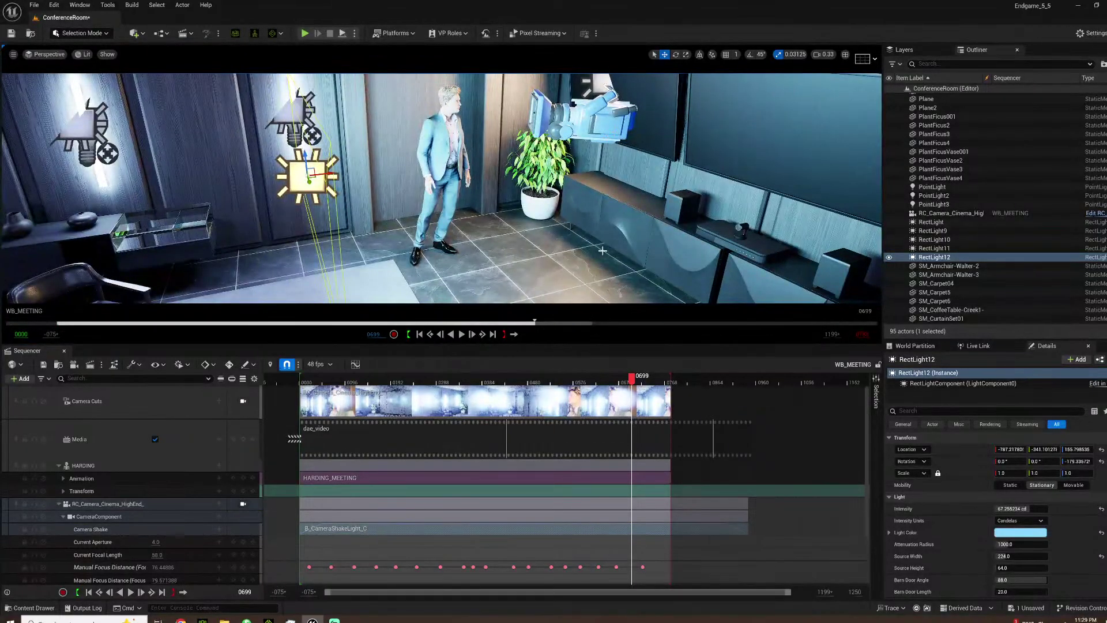
mouse_move(270, 621)
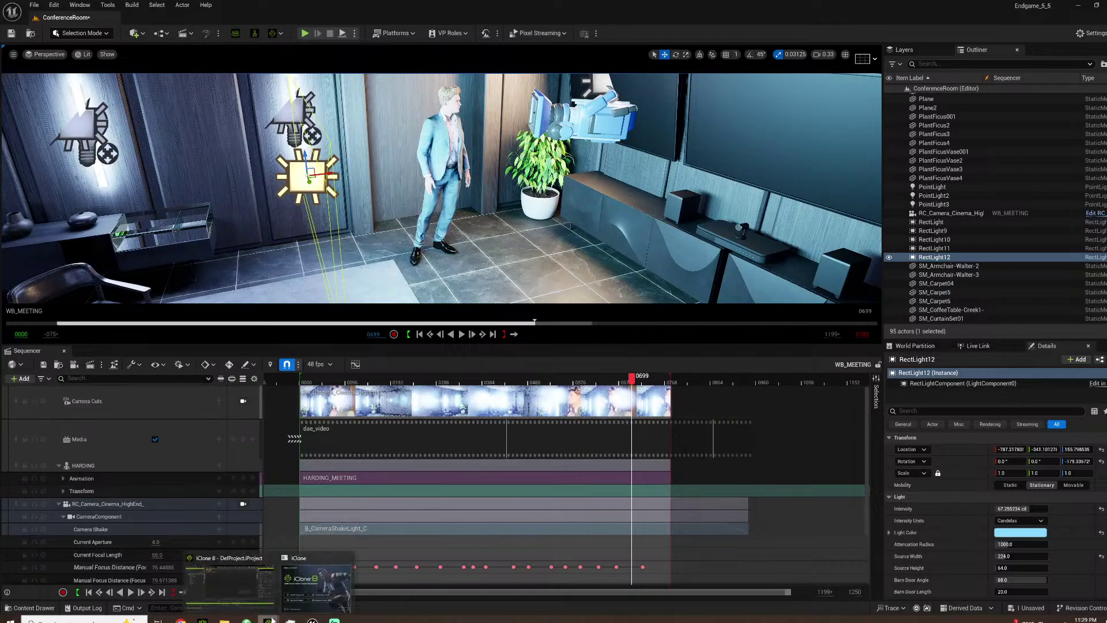
left_click(316, 579)
left_click(722, 424)
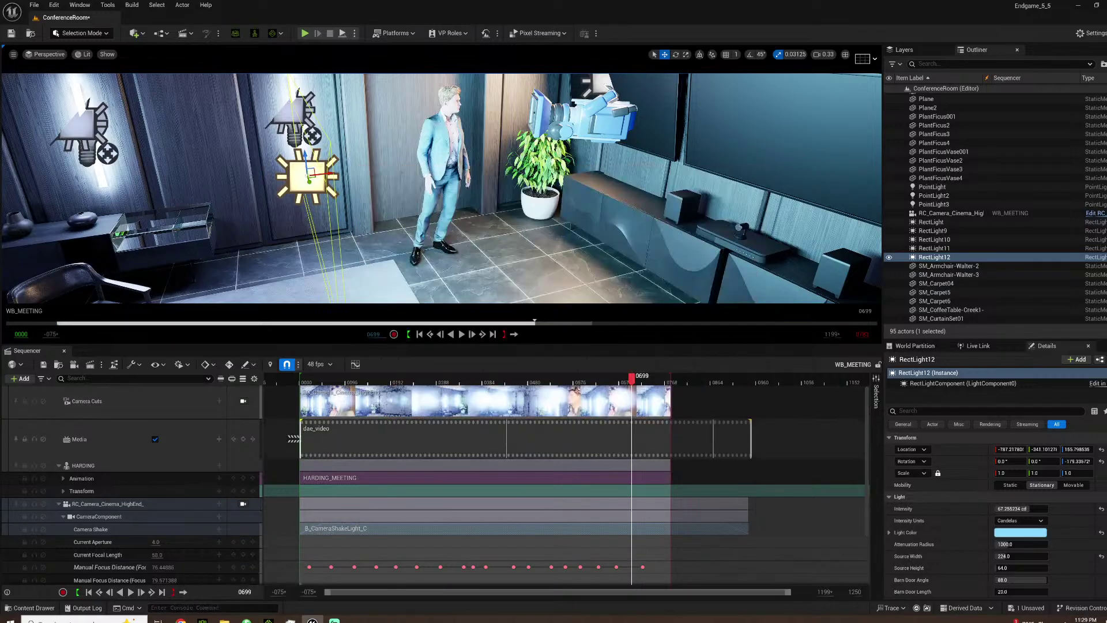
Lock the viewport back to the camera cuts, replay the sequence from near the start and scrub to frame 302.
left_click(242, 400)
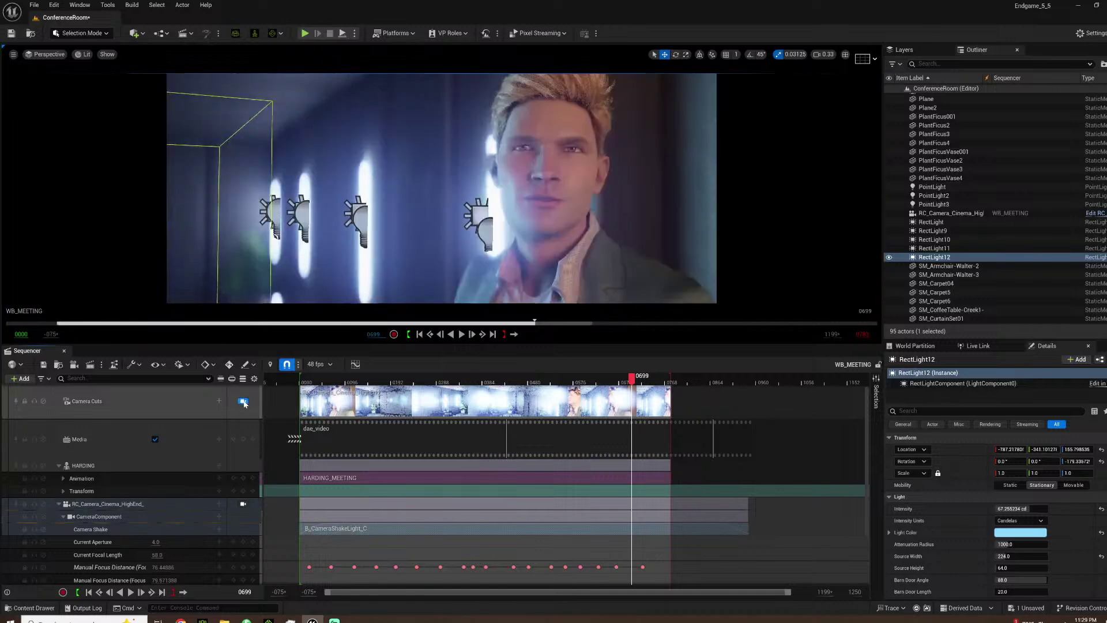
left_click(324, 382)
key("space")
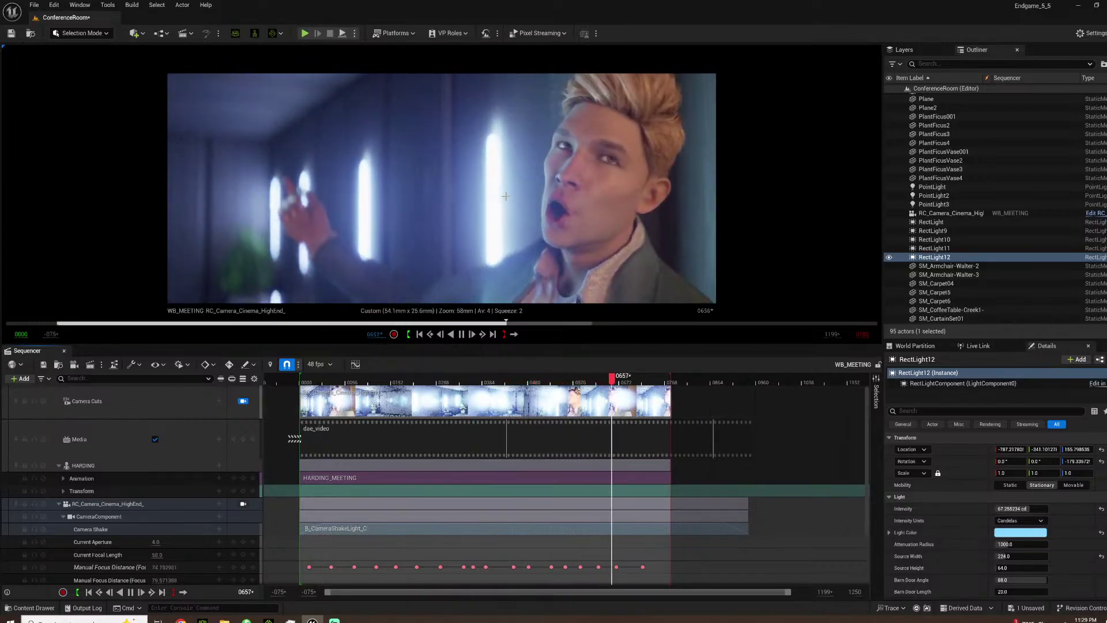
key("space")
left_click_drag(321, 375, 443, 362)
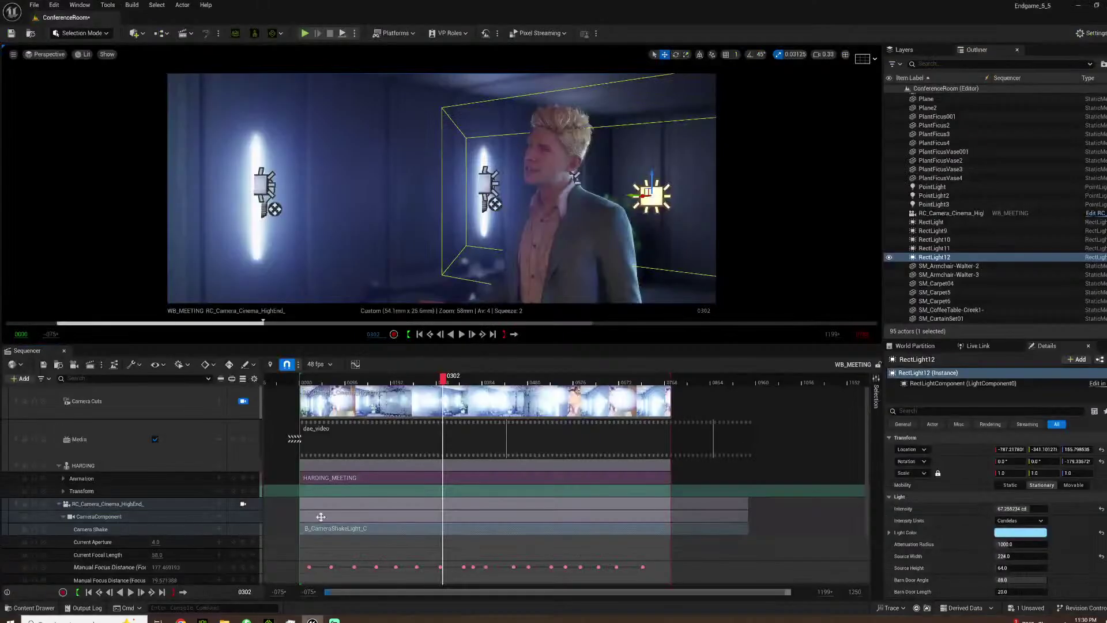
Save the ConferenceRoom level and close the WB_MEETING sequence in Sequencer.
left_click(34, 5)
left_click(51, 132)
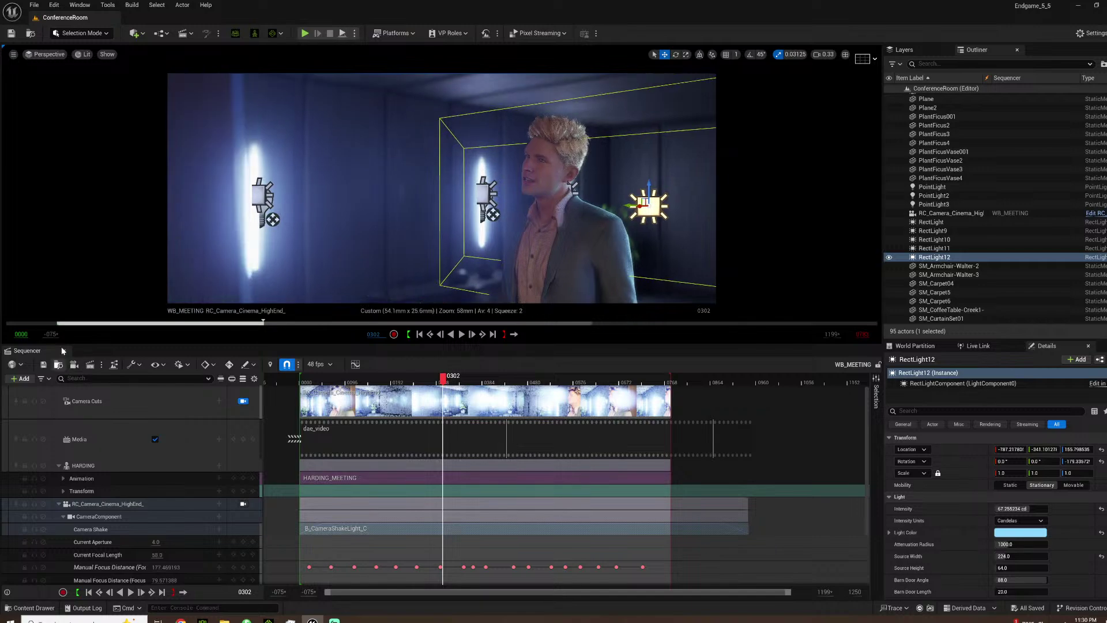
left_click(64, 350)
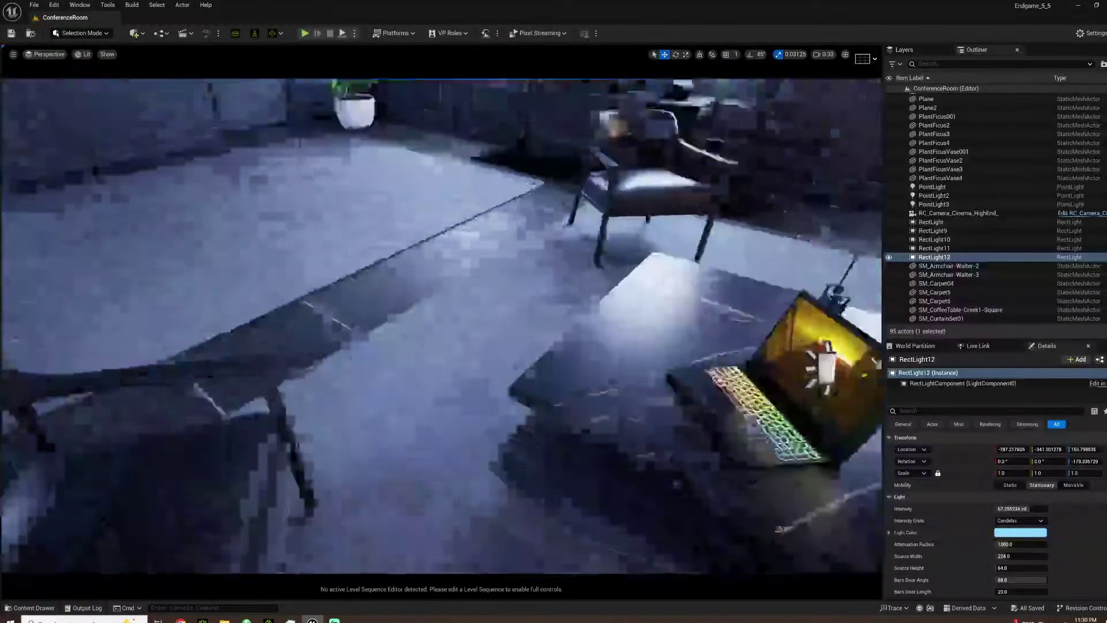
Pull the view back to show the conference room without the character, and switch to iClone.
key("s")
right_click_drag(441, 326, 502, 288)
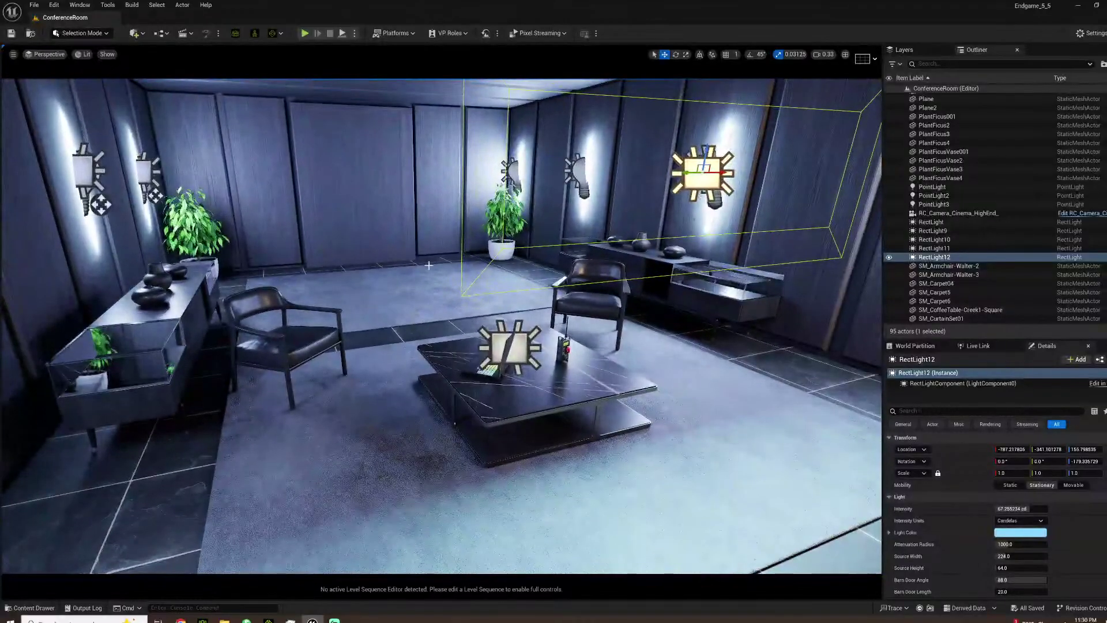
left_click(268, 620)
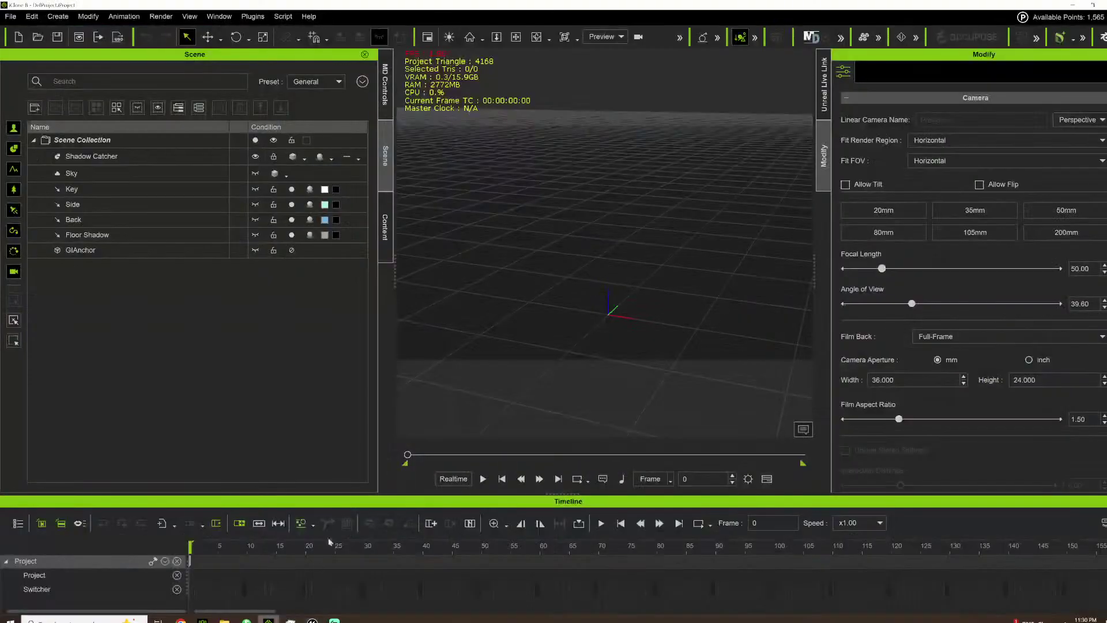
Add the KIPLING avatar from the CC4_WRINKLES folder to the iClone scene.
mouse_move(225, 620)
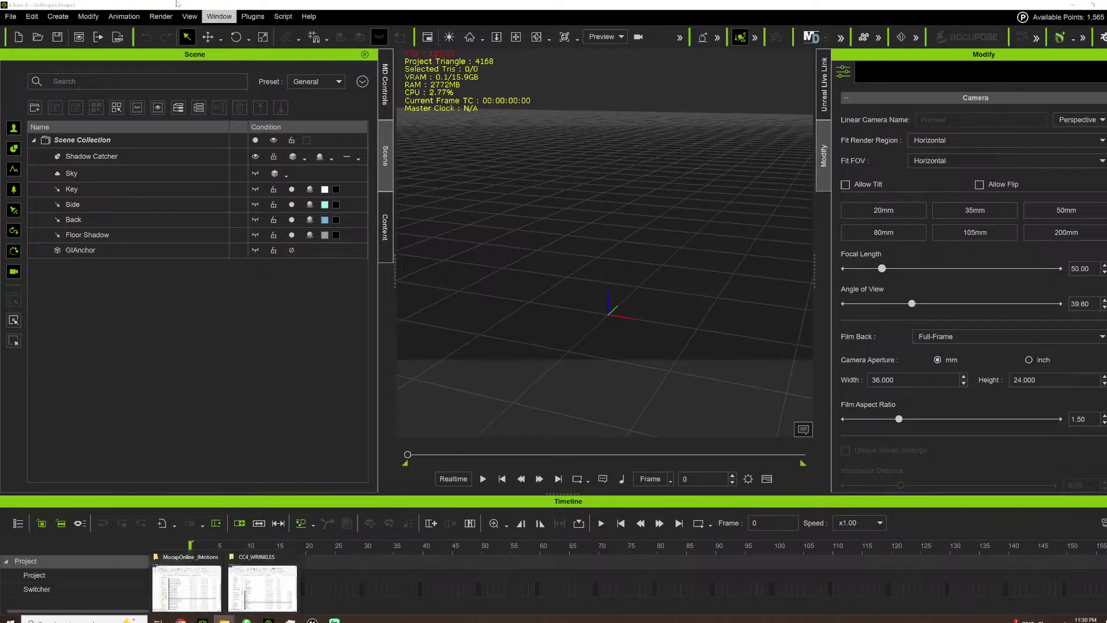
left_click(261, 585)
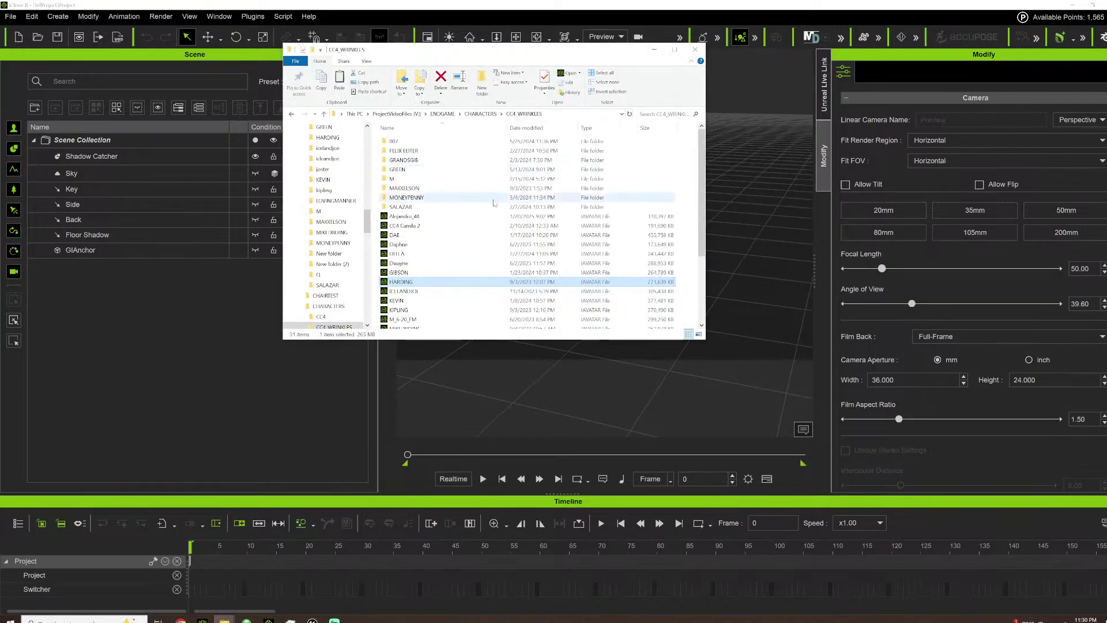
scroll(427, 244, "down", 2)
left_click_drag(399, 258, 744, 310)
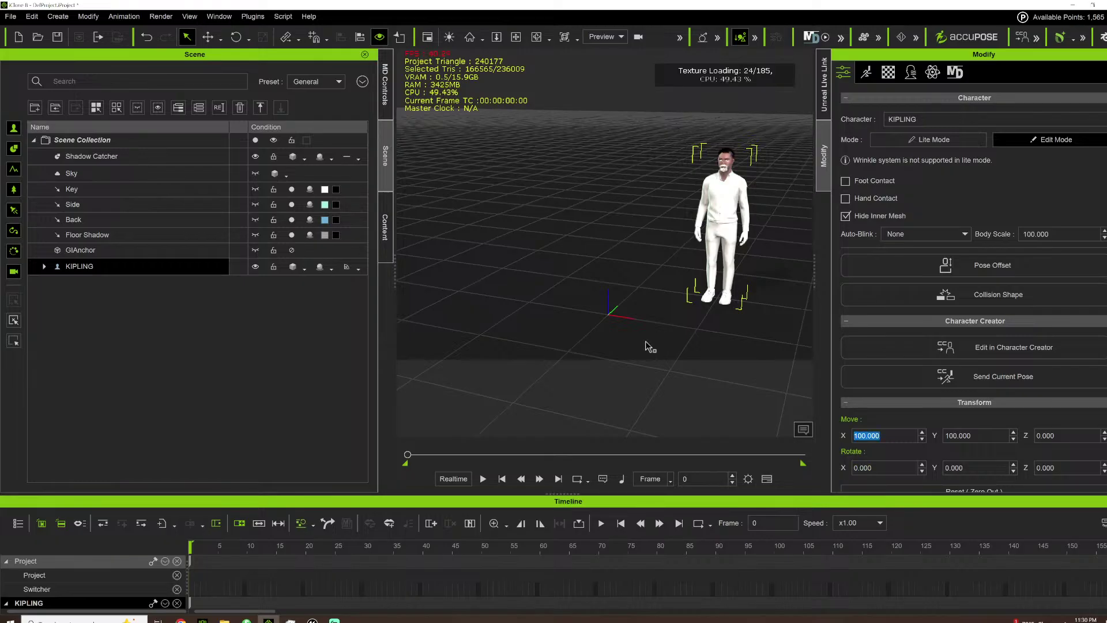
Set the KIPLING character's X and Y position to 0 and check it up close.
key("Tab")
type("0")
key("Tab")
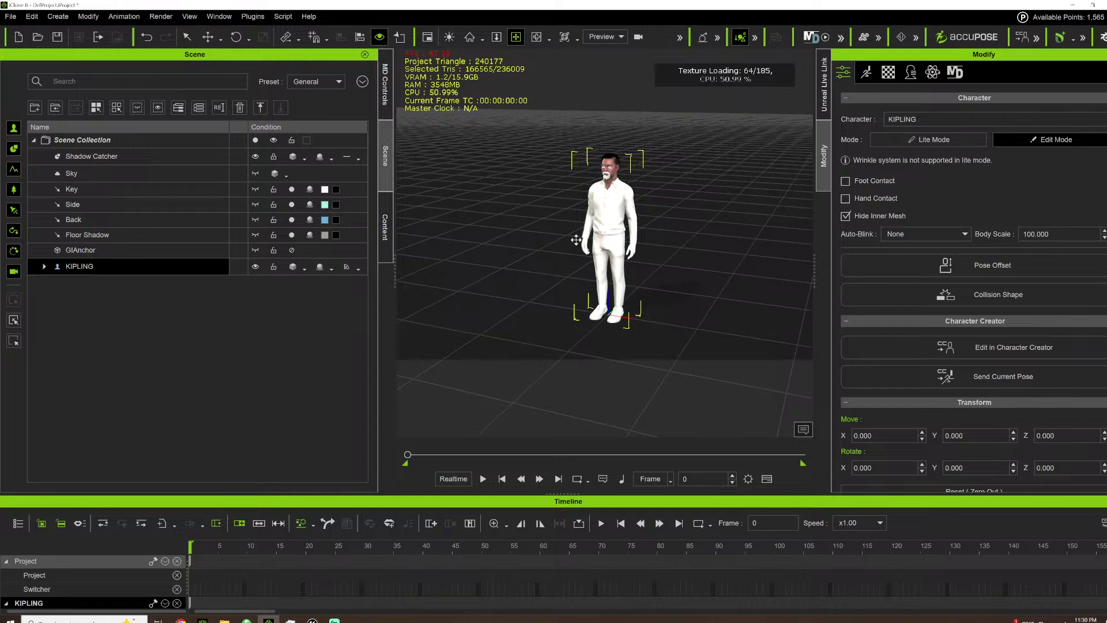
scroll(575, 197, "up", 10)
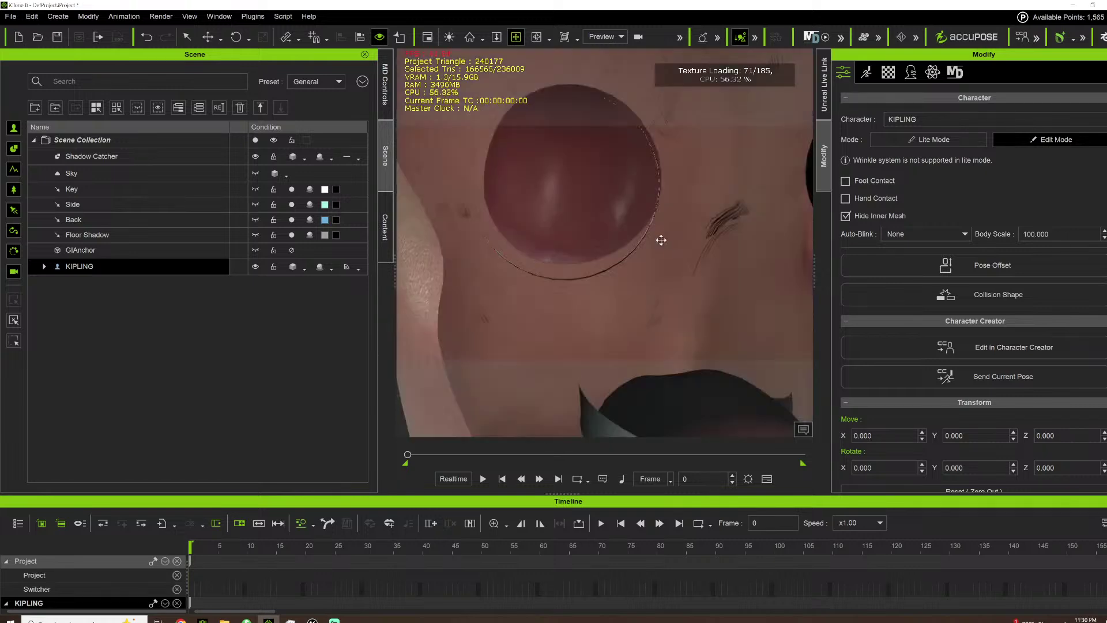
scroll(617, 271, "down", 12)
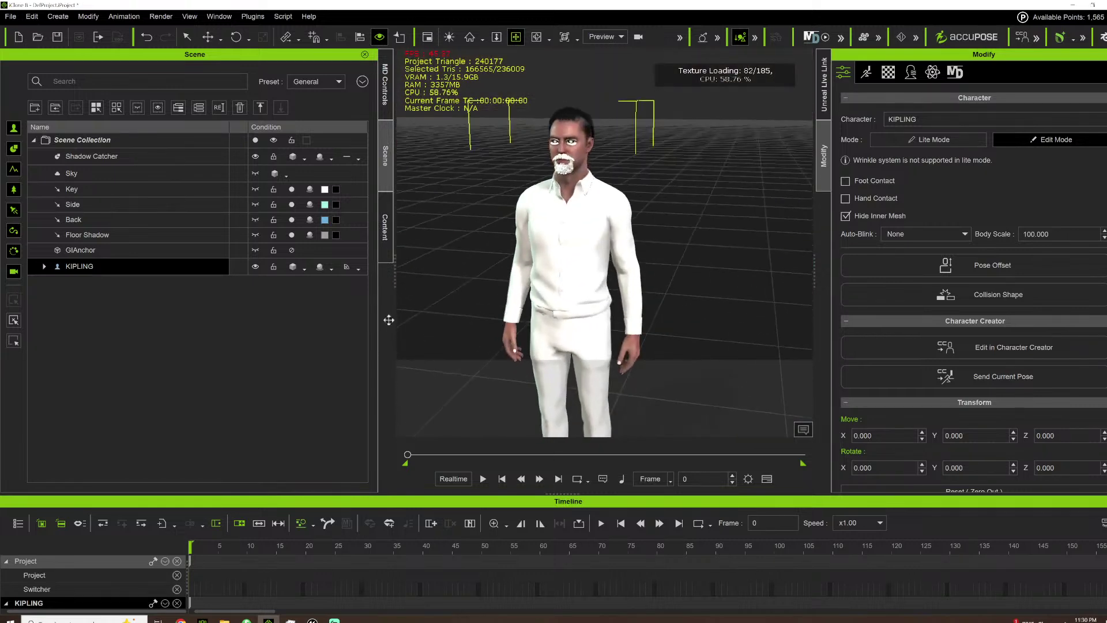
Switch to Unreal Engine and apply the Character Creator & iClone Auto Setup import options.
left_click(313, 620)
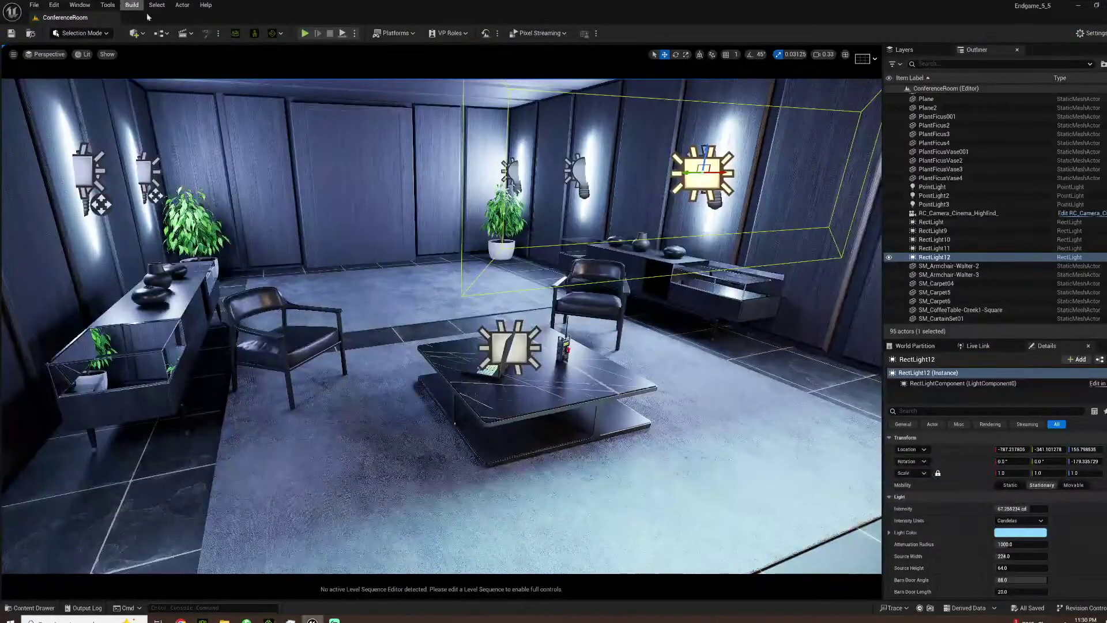
left_click(236, 33)
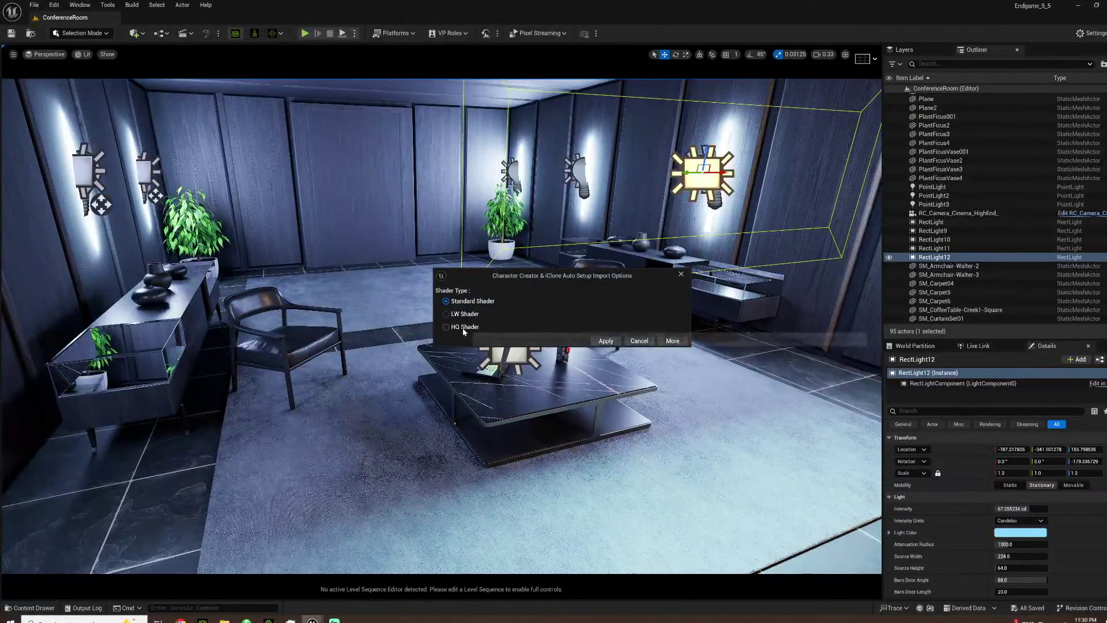
left_click(606, 341)
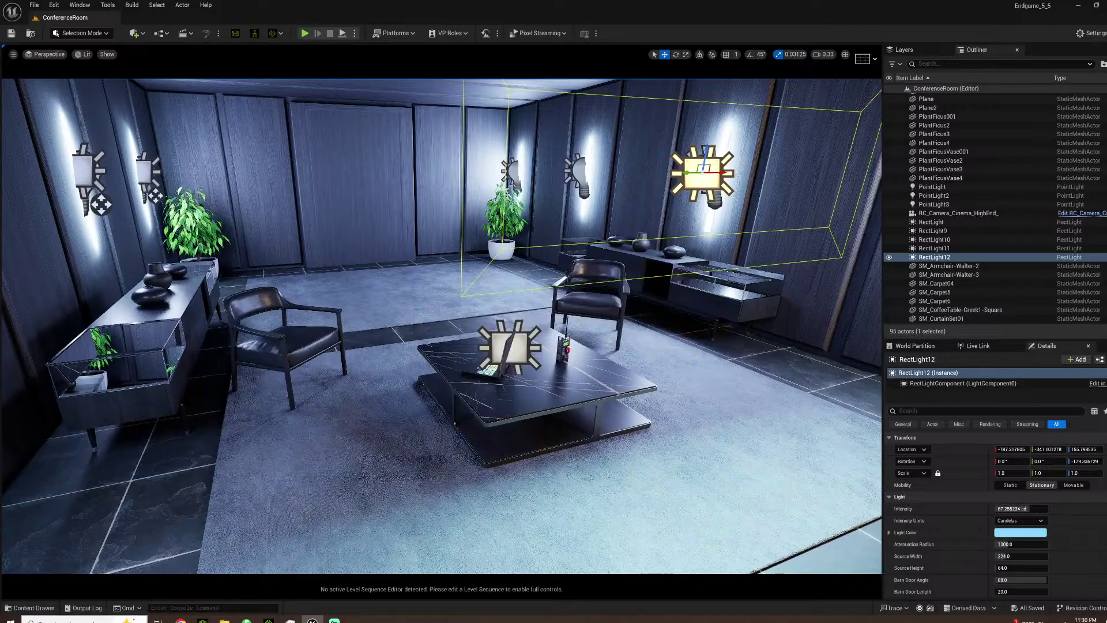
Switch back to iClone and reduce the mesh detail of the KIPLING character.
left_click(269, 621)
right_click_drag(595, 126, 680, 170)
scroll(488, 222, "up", 2)
left_click(349, 266)
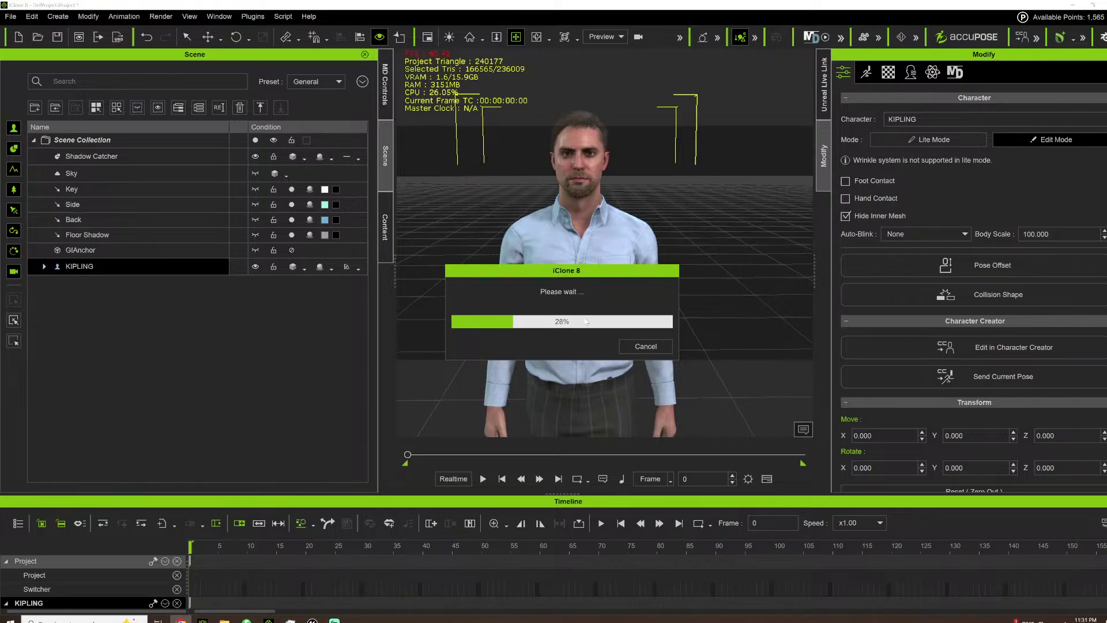
left_click(358, 268)
left_click(460, 286)
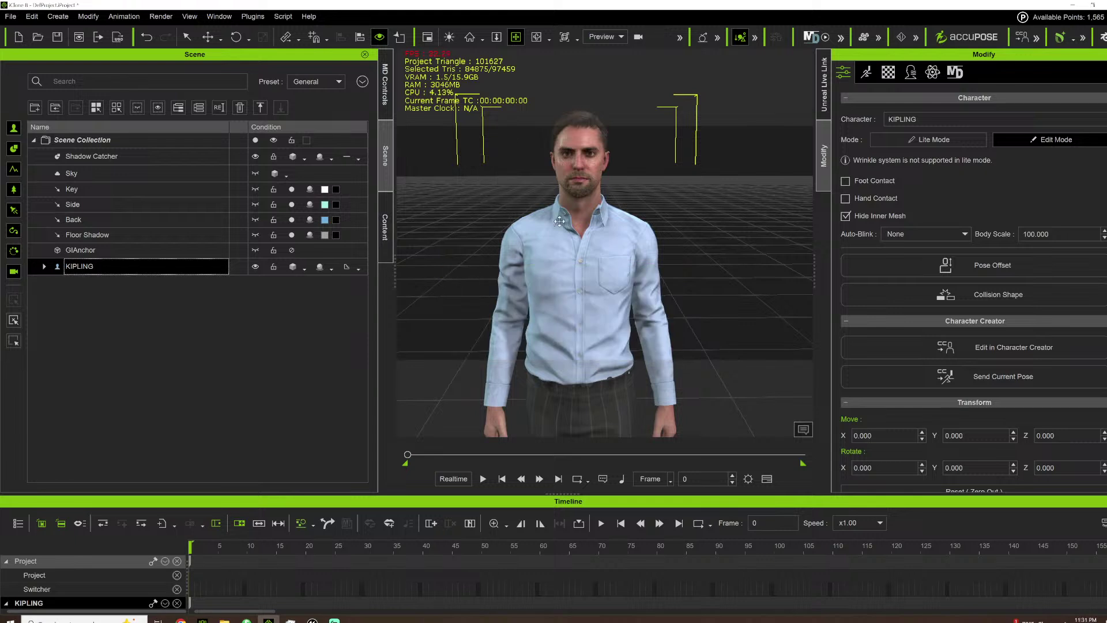
Transfer only the KIPLING character through Unreal Live Link, excluding props, camera and lights, and switch to Unreal Engine for the import.
left_click(825, 80)
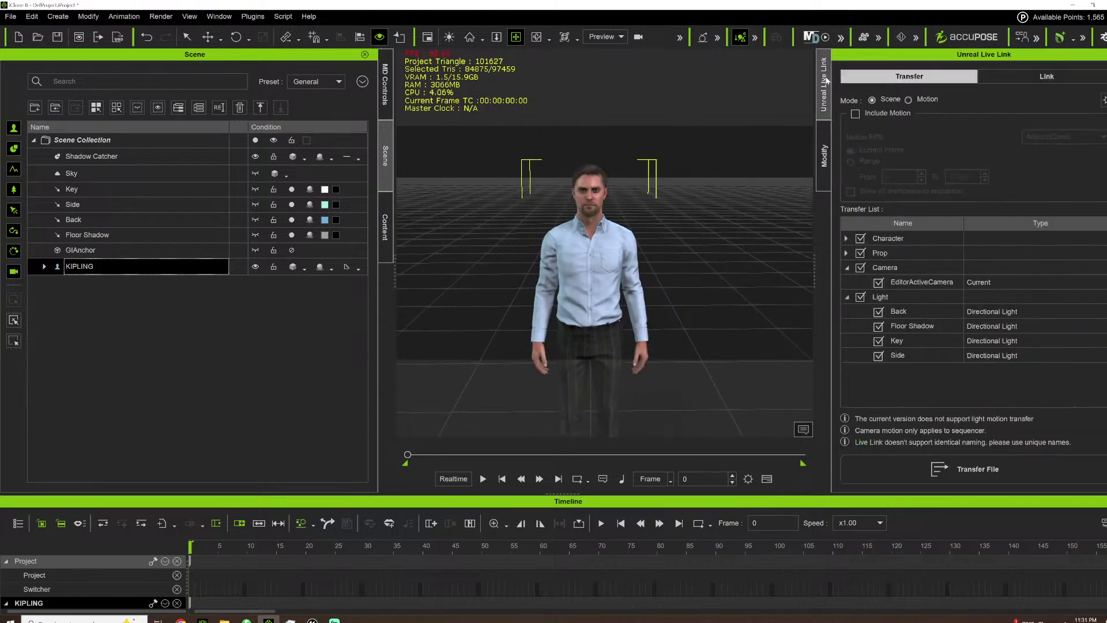
left_click(860, 253)
left_click(860, 267)
left_click(860, 297)
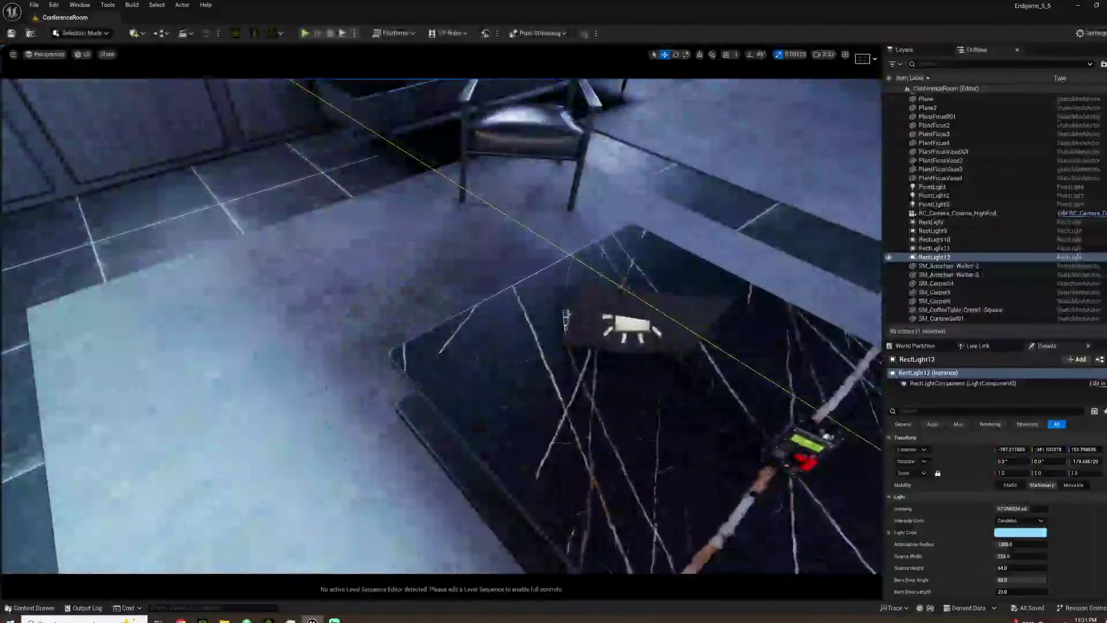
left_click(34, 607)
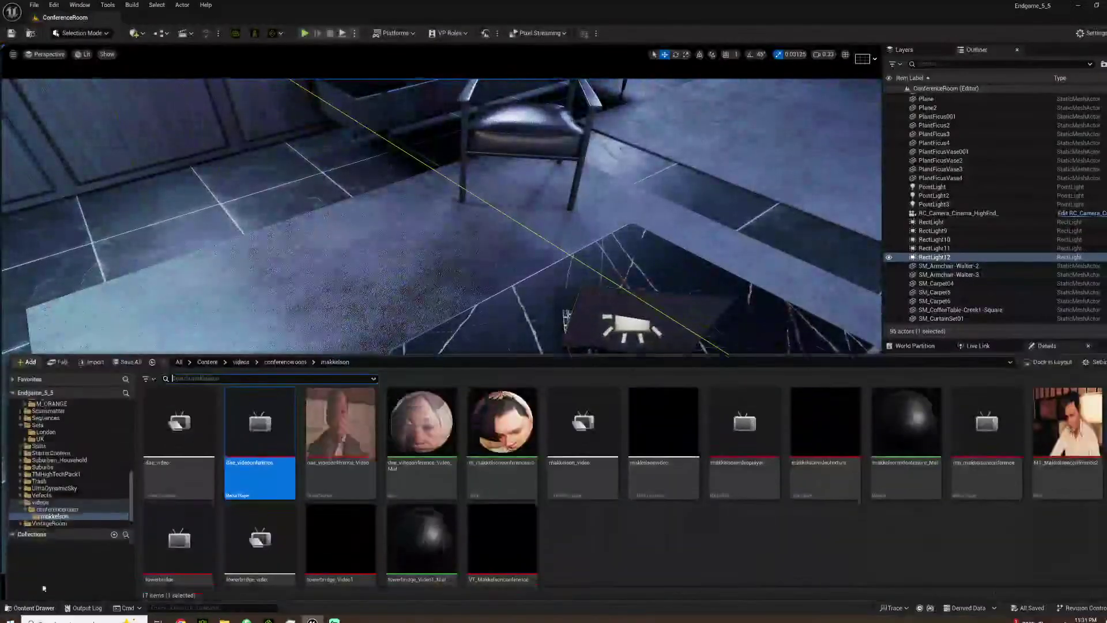
right_click_drag(241, 247, 242, 247)
right_click_drag(303, 221, 304, 221)
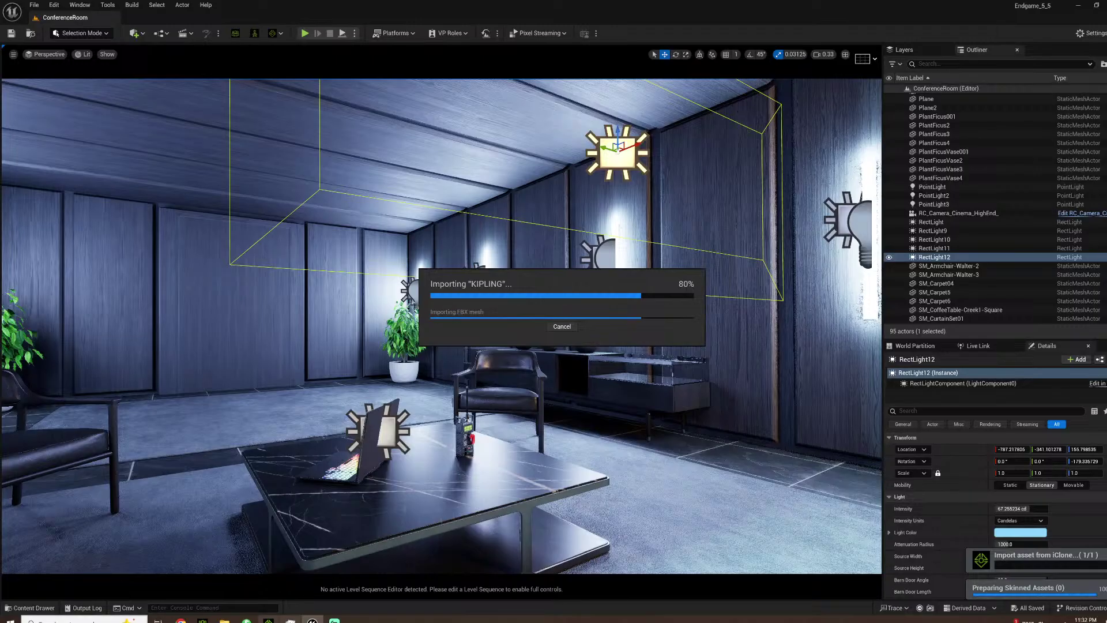
Switch back to iClone and delete the KIPLING character from the scene.
left_click(269, 620)
right_click_drag(750, 259, 781, 264)
scroll(781, 264, "down", 5)
key("Delete")
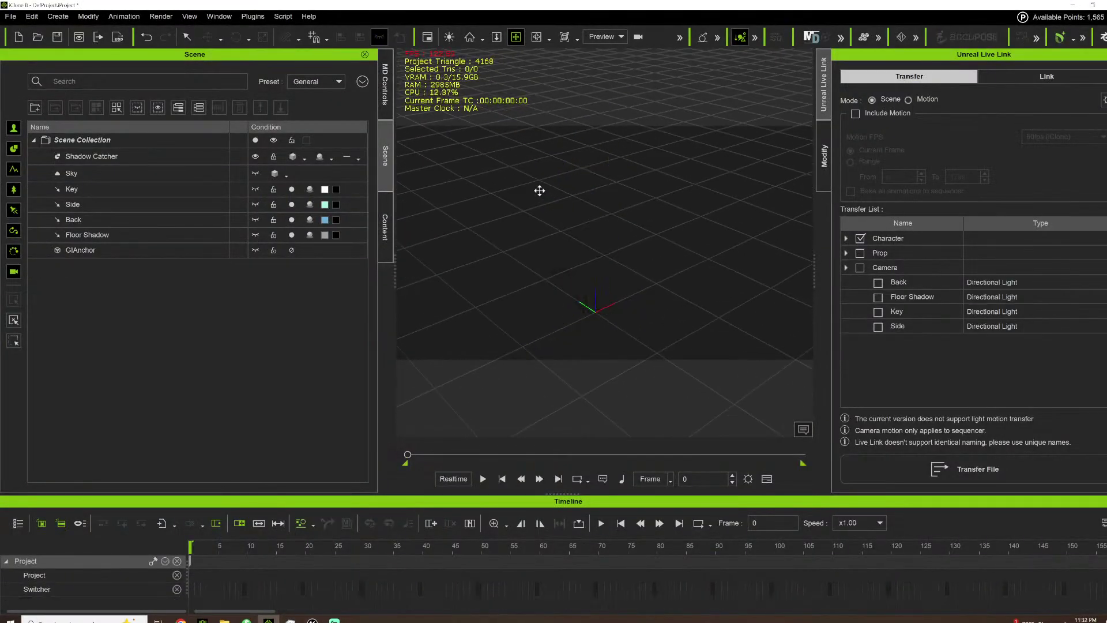
Search the template content for "glasses" and open the Glasses and Sunglasses pack.
left_click(364, 53)
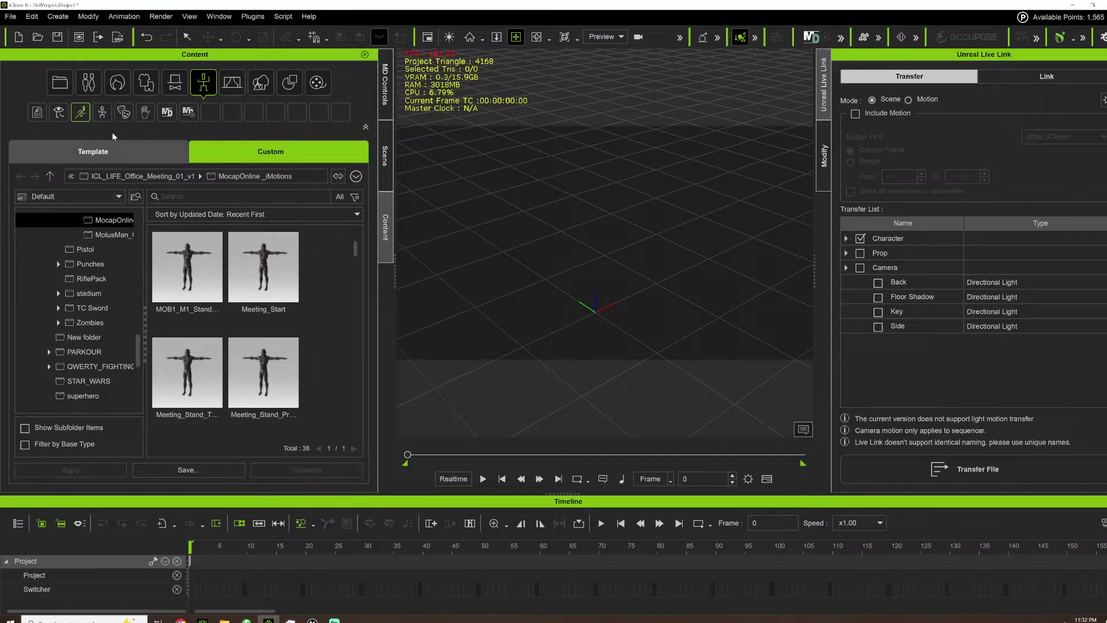
left_click(260, 83)
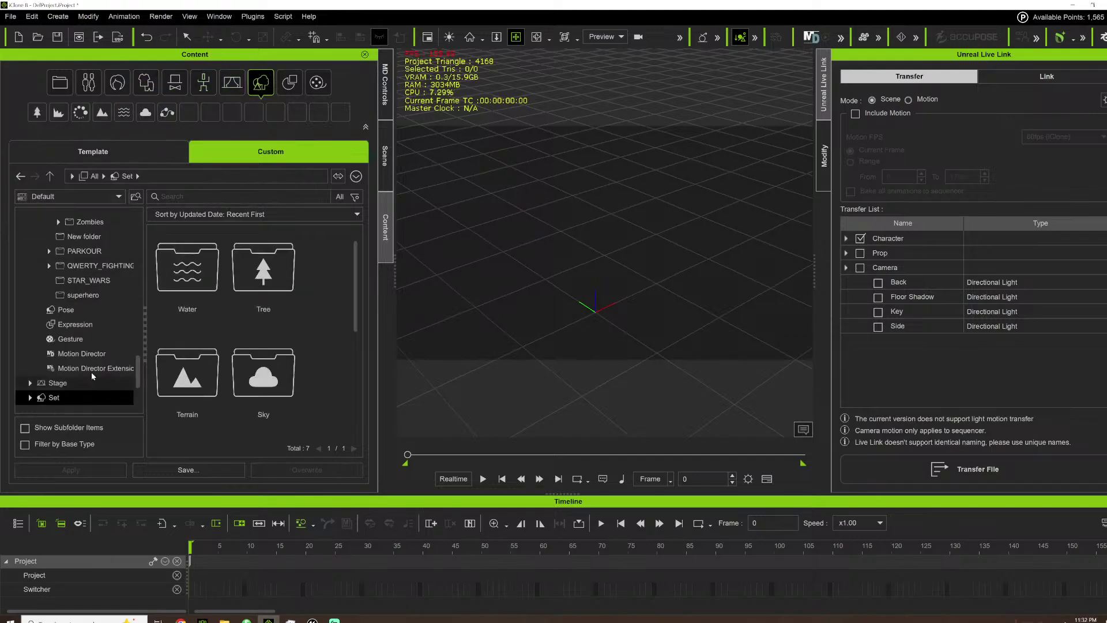
scroll(77, 310, "up", 1)
scroll(77, 309, "up", 8)
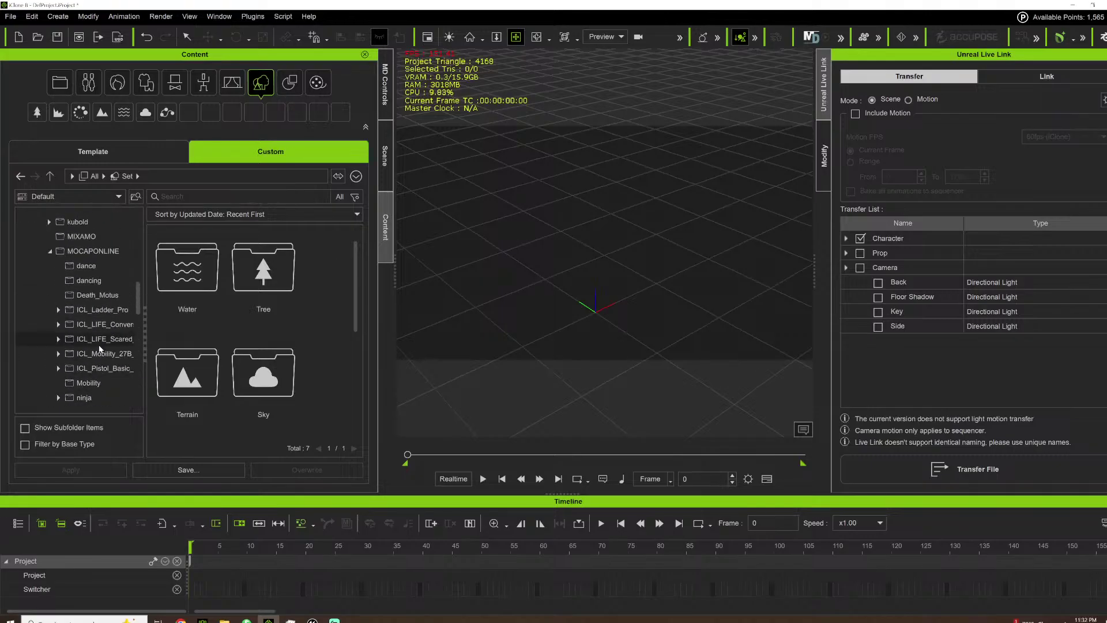
scroll(95, 351, "up", 6)
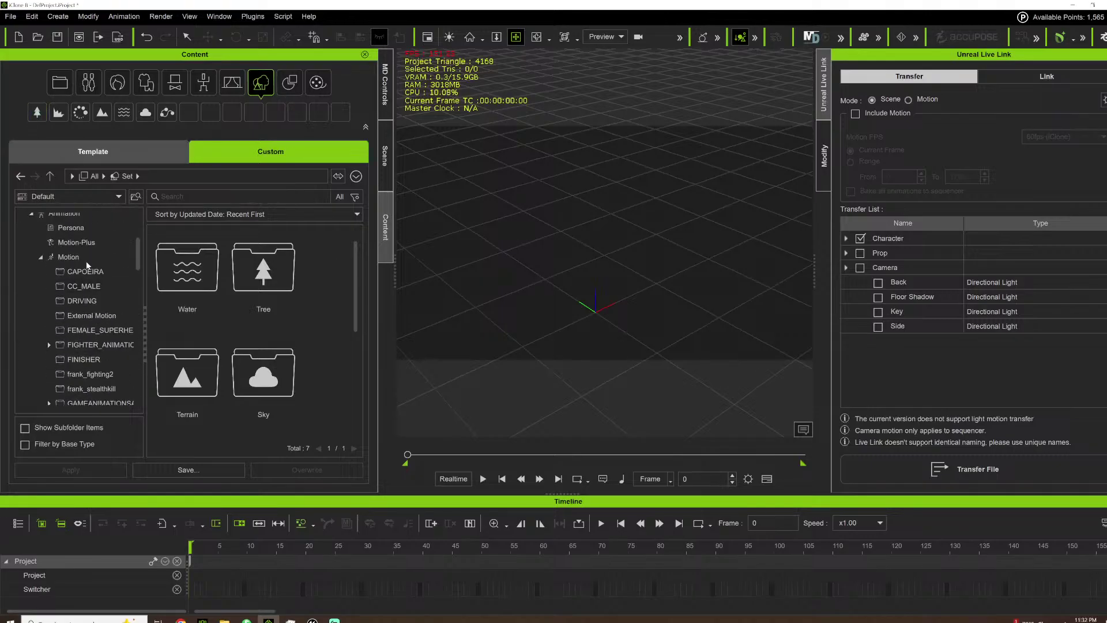
left_click(85, 305)
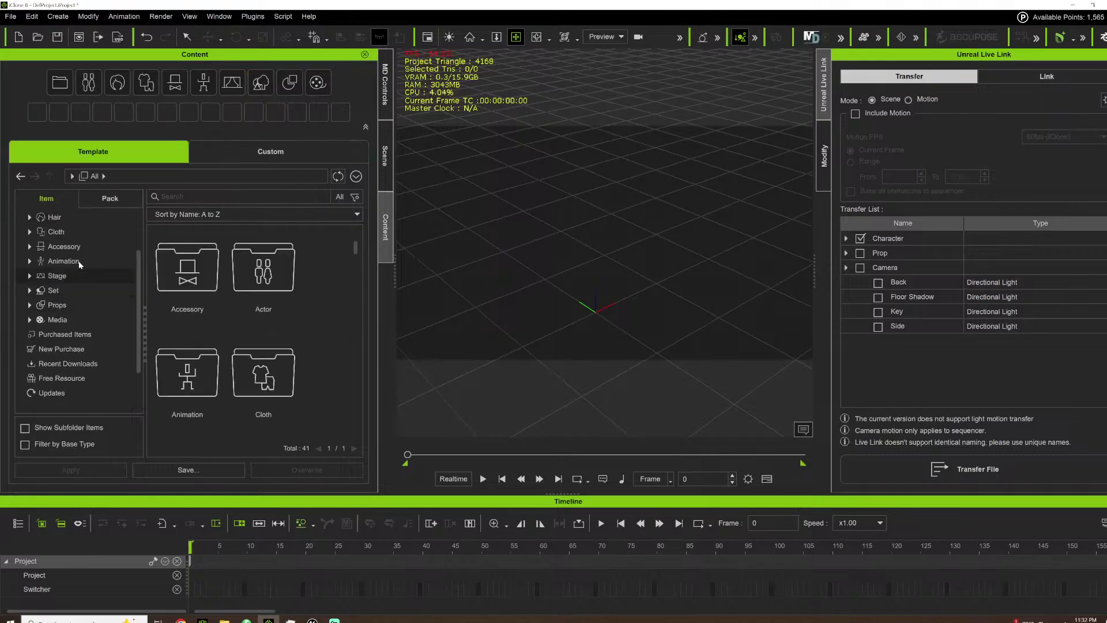
left_click(184, 196)
type("glasses")
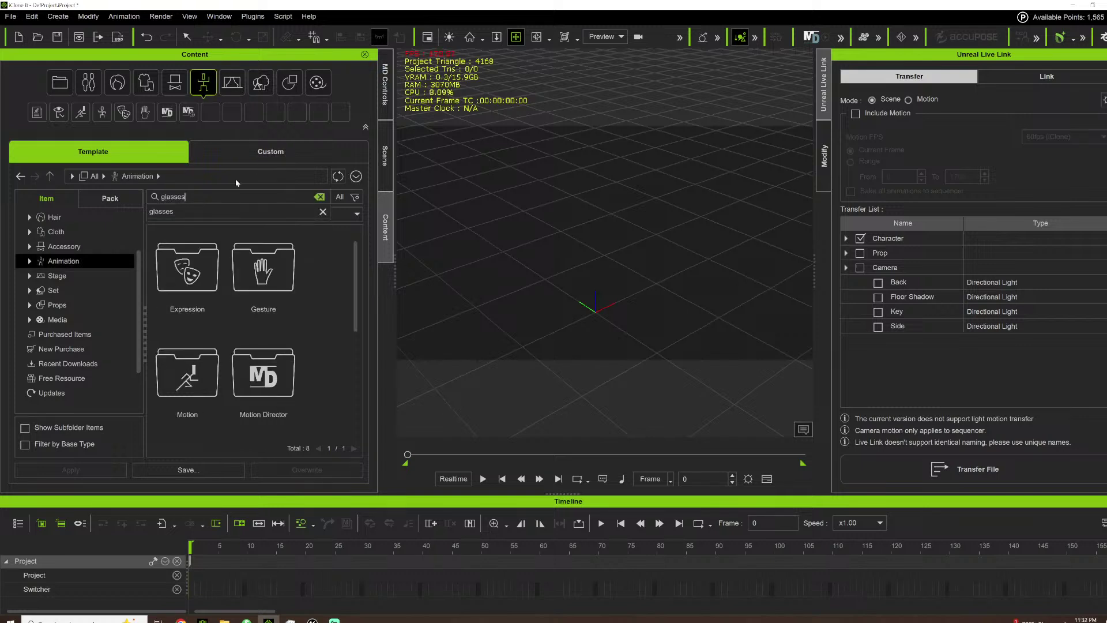
key("Return")
left_click(107, 199)
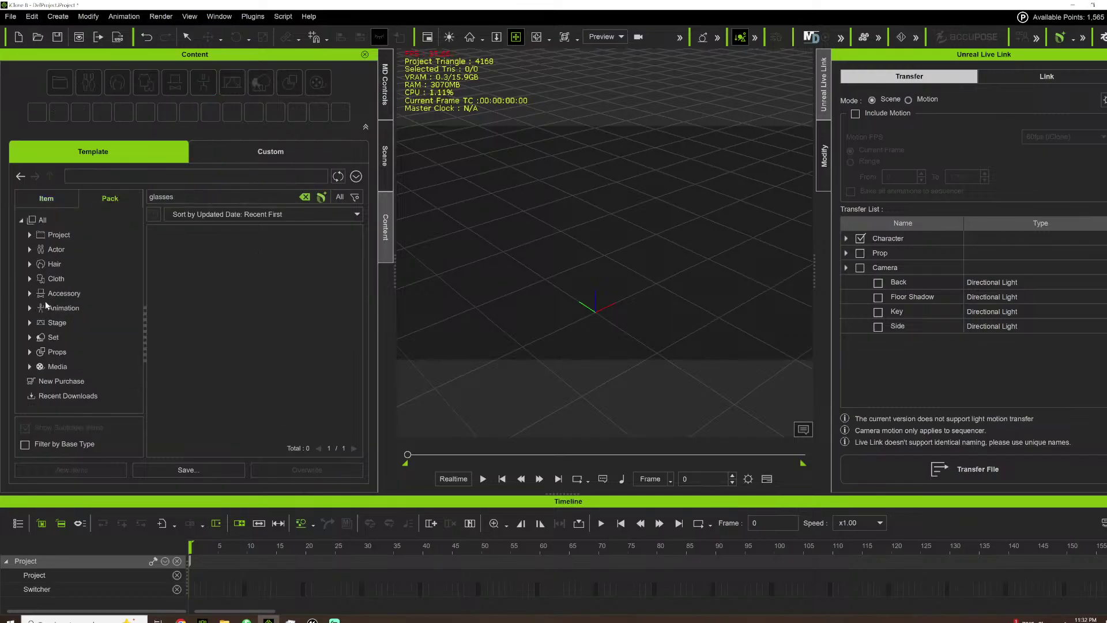
double_click(186, 282)
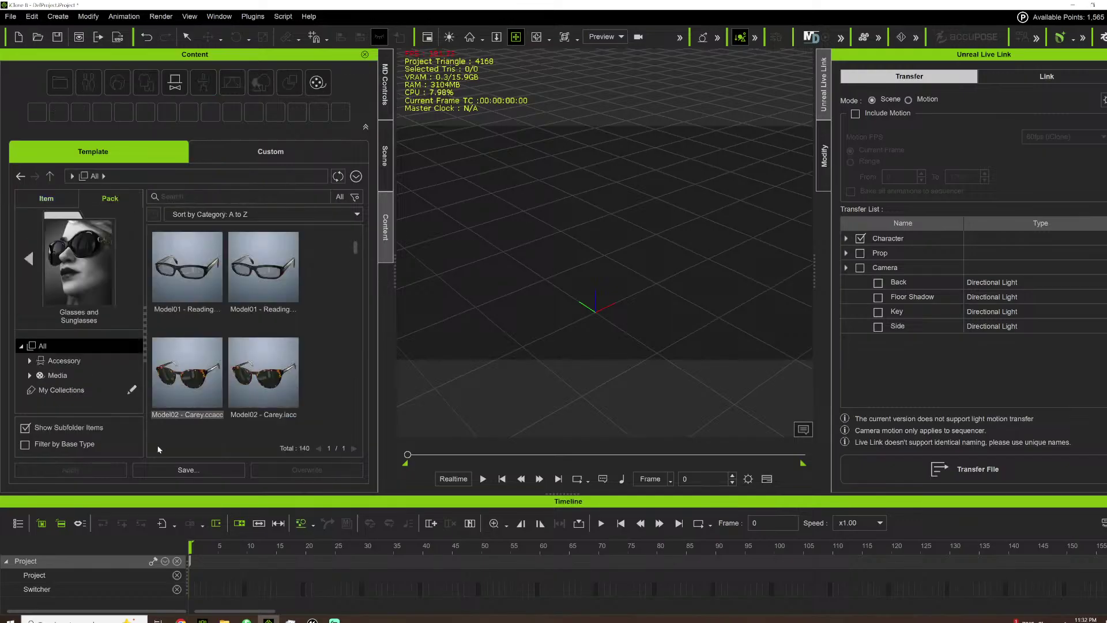
Add the first Model01 reading glasses from the pack to the scene.
scroll(273, 275, "down", 1)
scroll(273, 275, "up", 1)
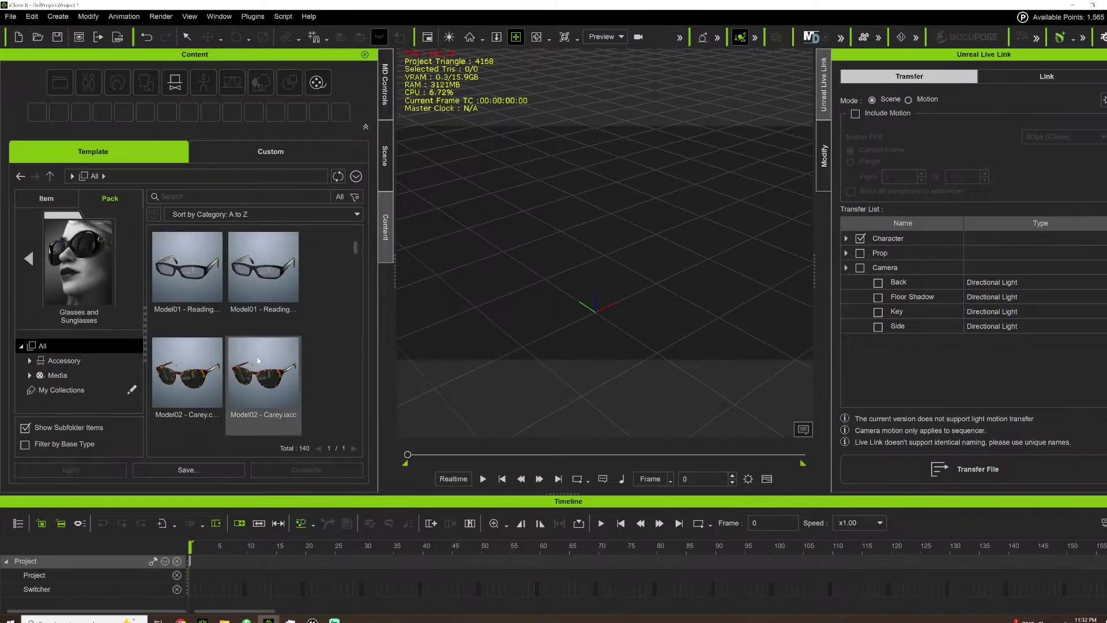
double_click(164, 272)
right_click_drag(542, 124, 645, 295)
scroll(645, 295, "up", 2)
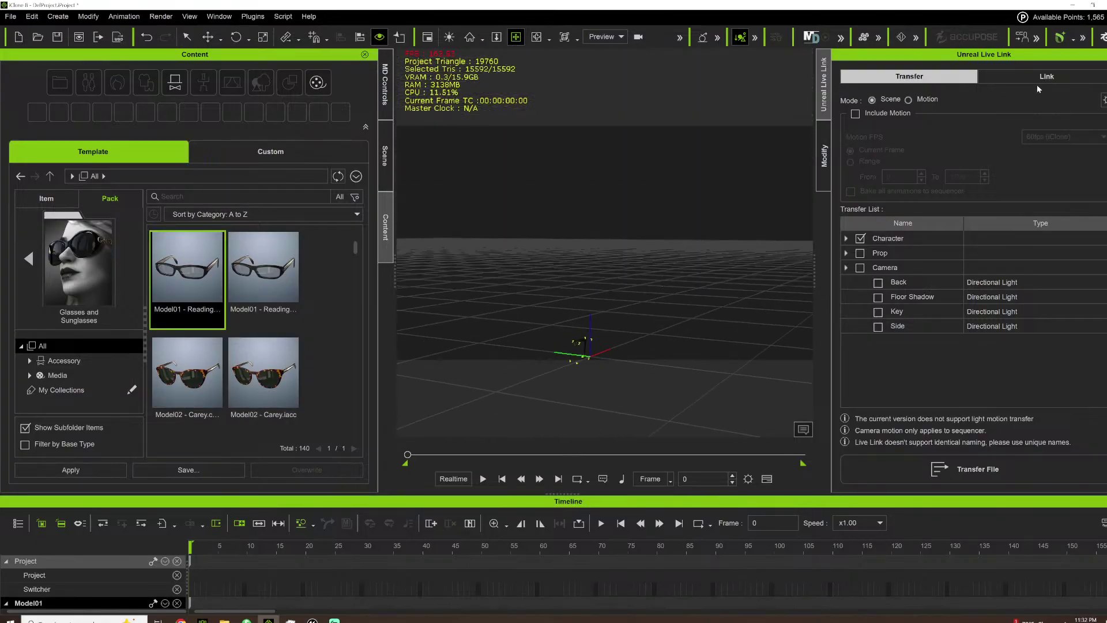
Set the glasses' X rotation and their Y and Z position to 0.
left_click(824, 153)
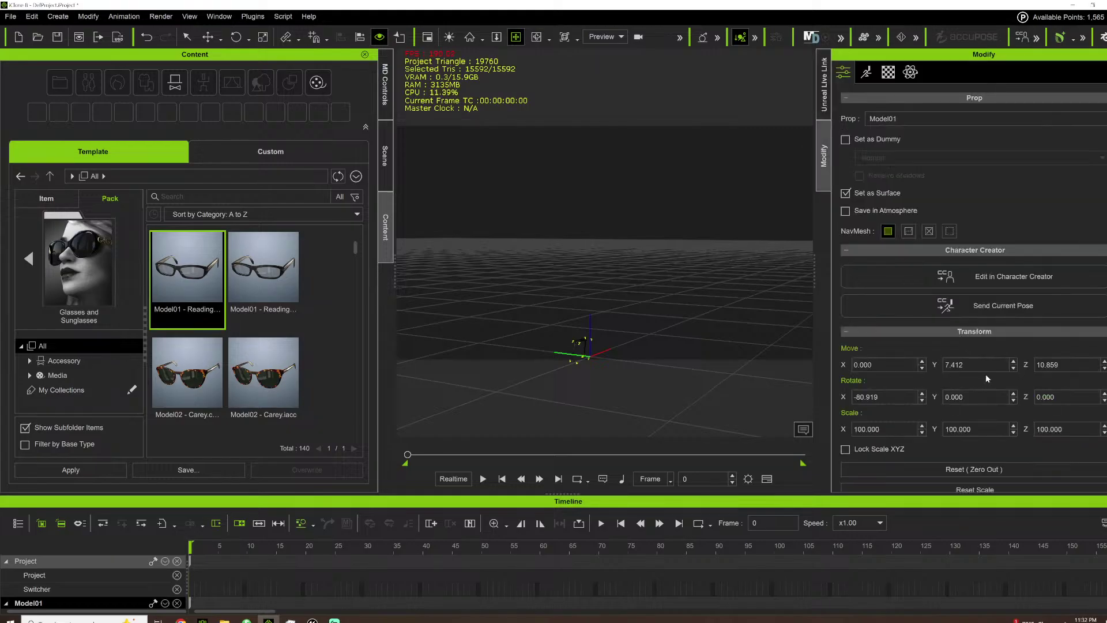
double_click(866, 397)
type("0")
key("Return")
double_click(954, 364)
type("0")
double_click(1047, 365)
type("0")
key("Return")
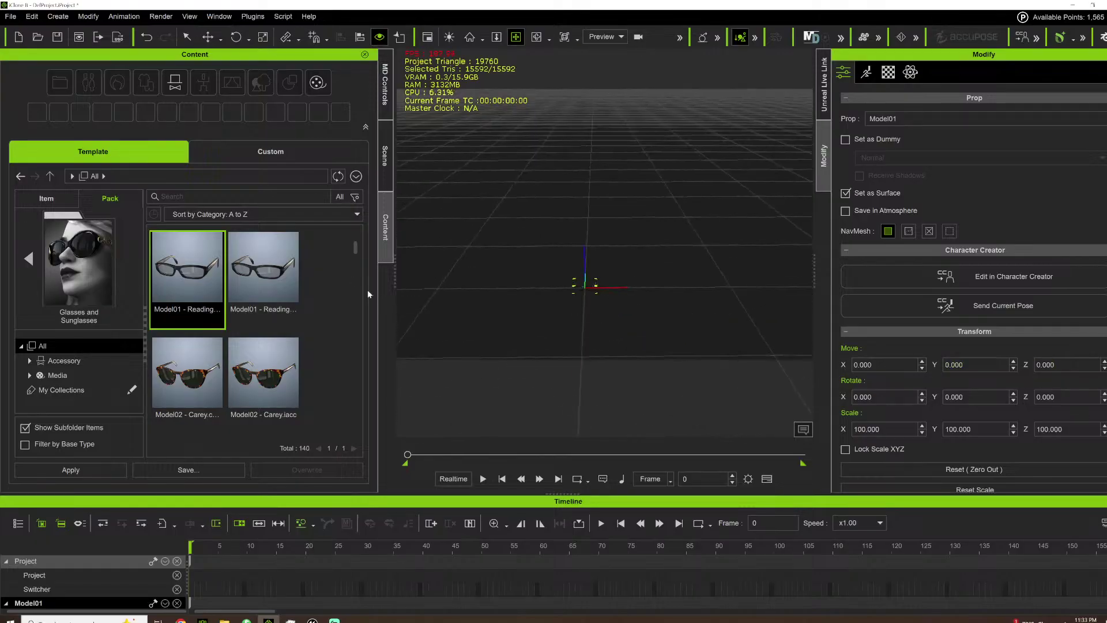
Examine the Model01 glasses up close from several angles.
scroll(560, 304, "up", 8)
middle_click_drag(561, 304, 546, 126)
right_click_drag(545, 127, 674, 230)
scroll(652, 239, "up", 5)
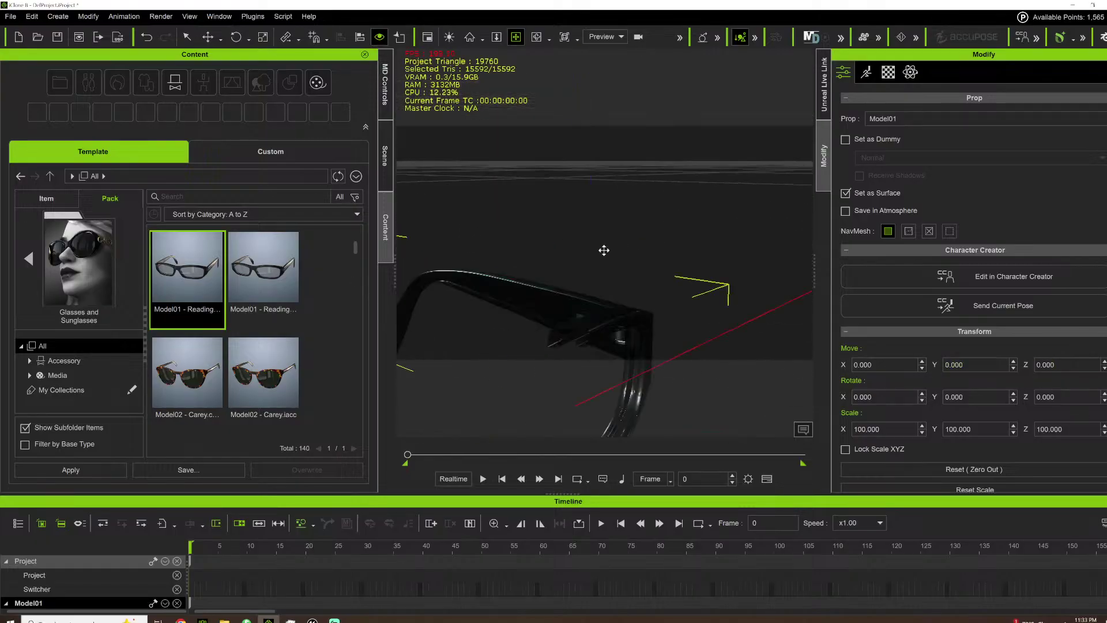
scroll(604, 249, "down", 5)
right_click_drag(603, 250, 765, 211)
scroll(764, 211, "up", 3)
scroll(549, 178, "down", 10)
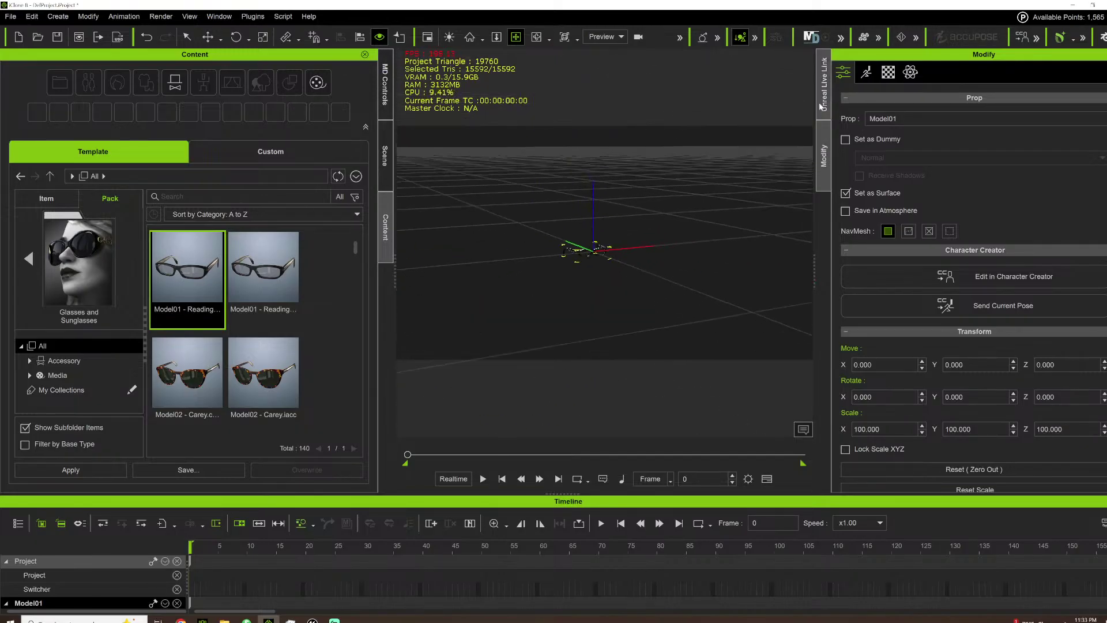
Exclude the characters from the Unreal Live Link transfer list and include the props instead.
left_click(822, 107)
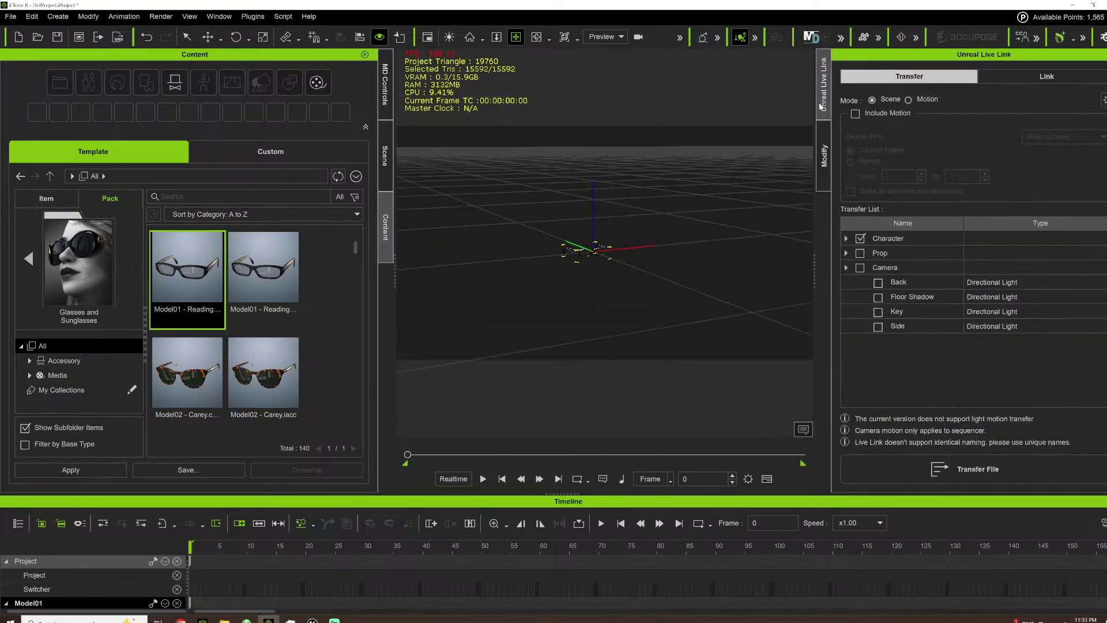
left_click(859, 238)
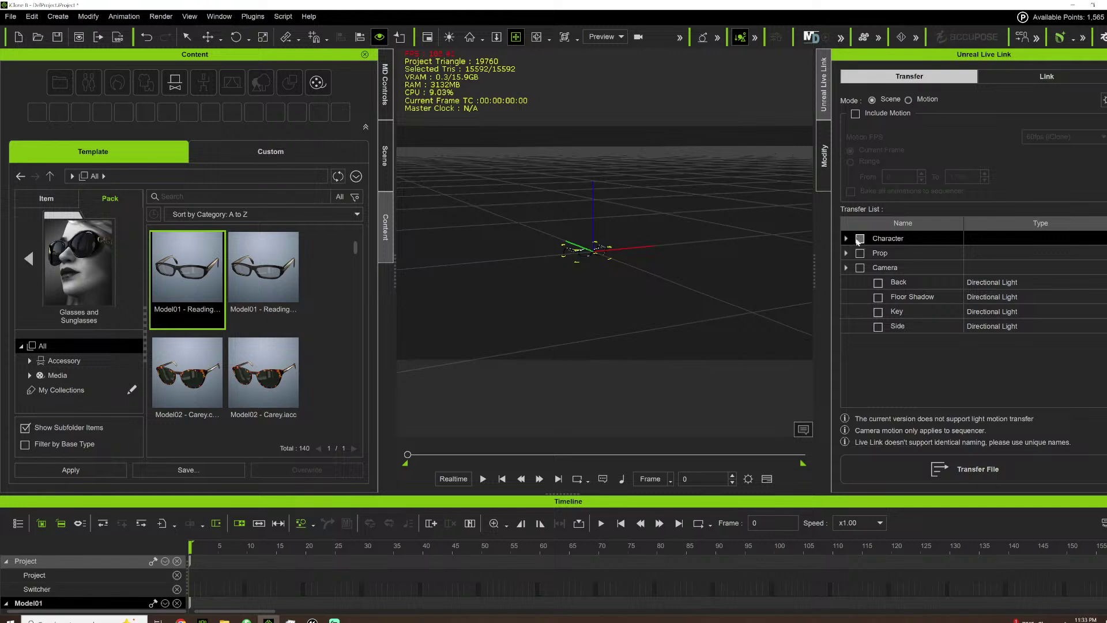
left_click(846, 254)
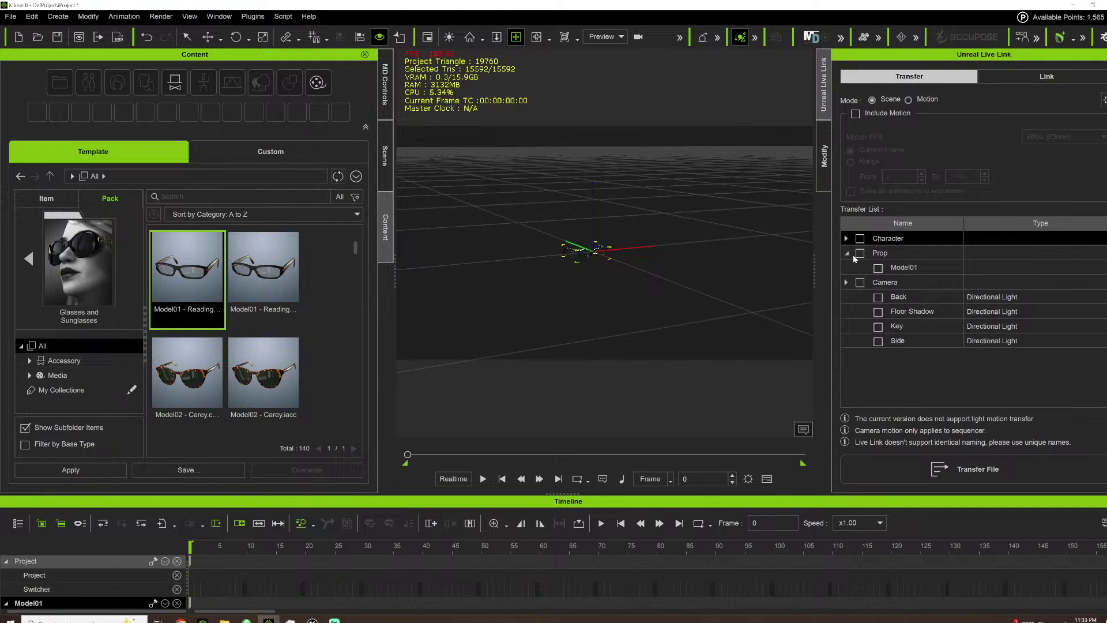
left_click(860, 253)
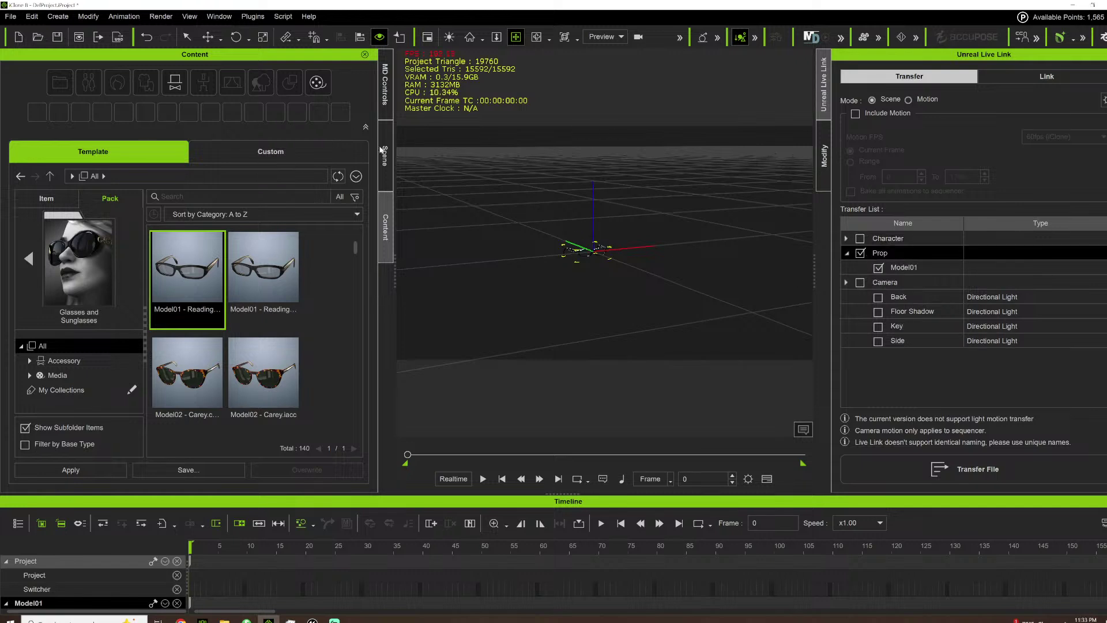
Rename the Model01 prop in the scene list to "glasses".
left_click(383, 153)
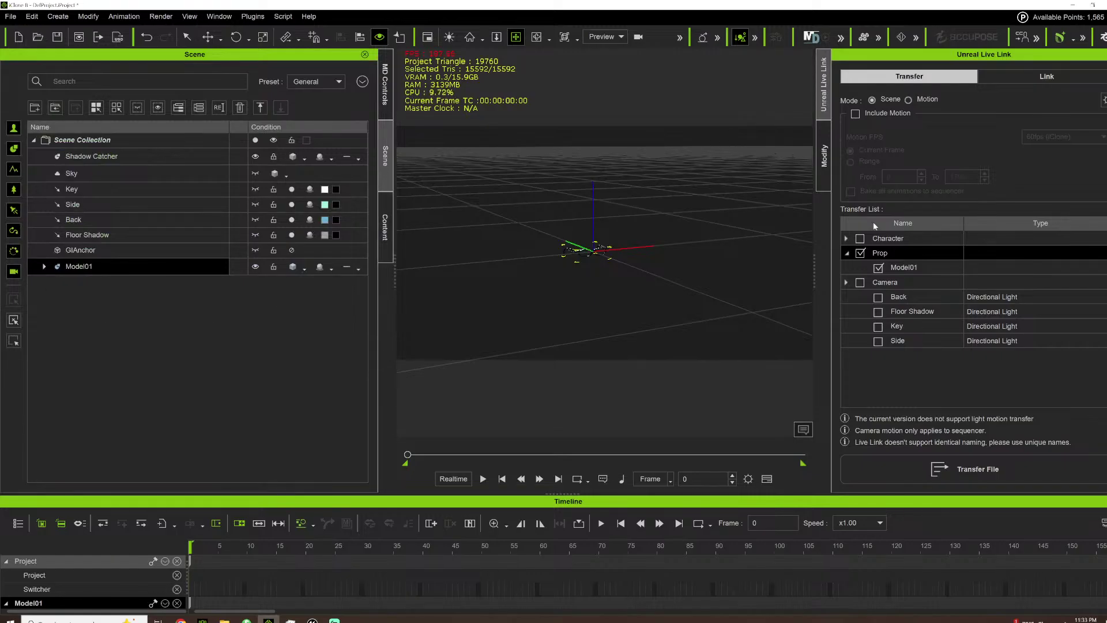
double_click(76, 269)
type("glasses")
key("Return")
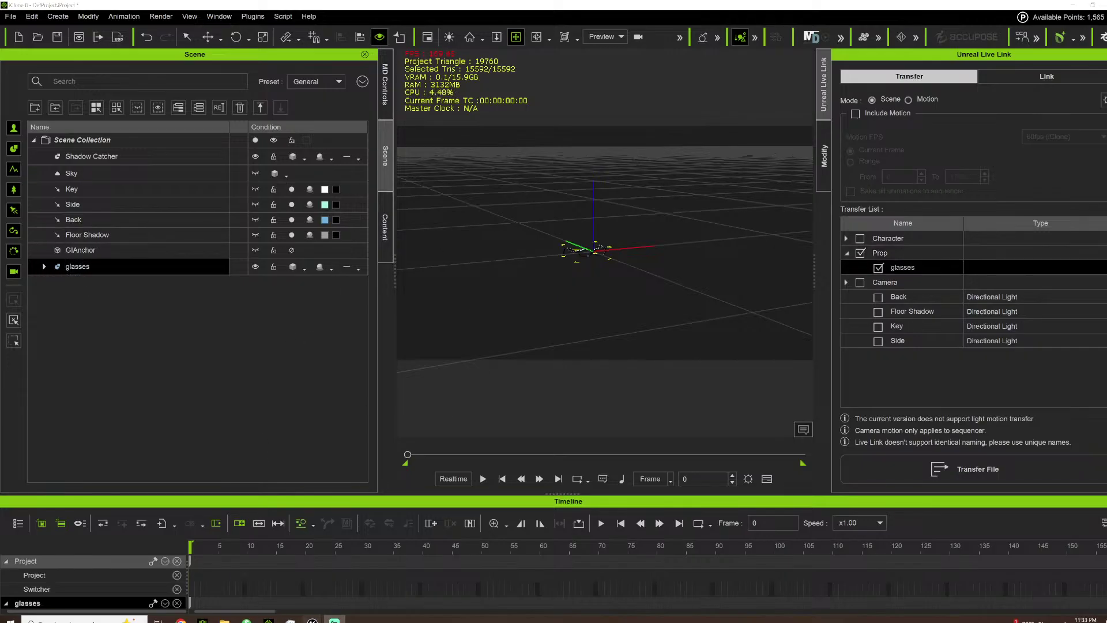
Switch to Unreal Engine, select everything in the KIPLING folder, save all, and close the Content Browser.
mouse_move(312, 621)
left_click(354, 580)
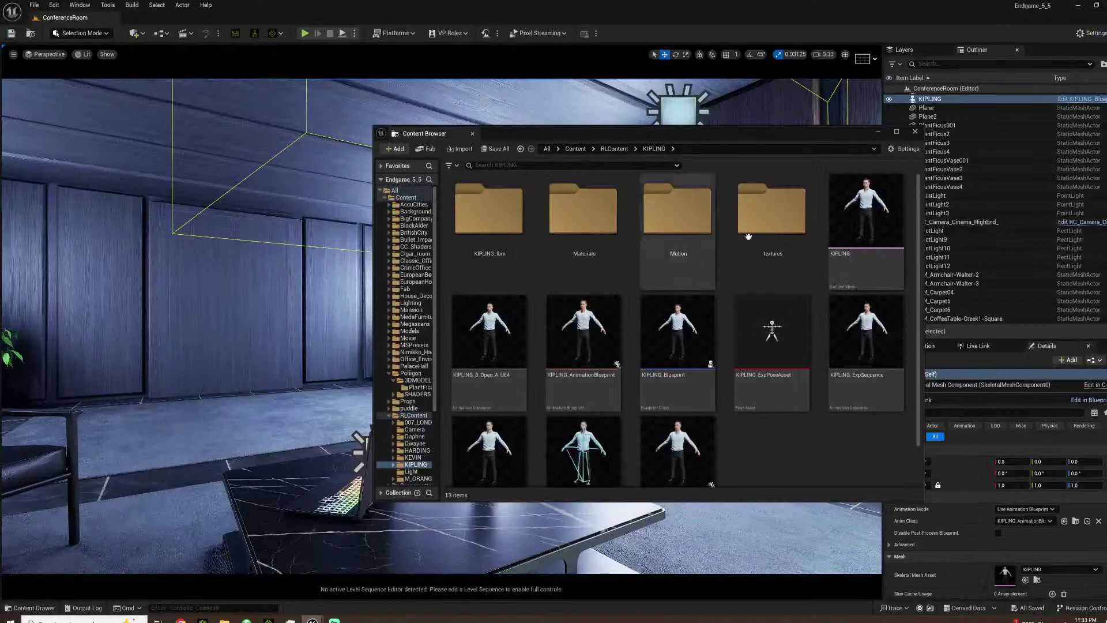
left_click(470, 191)
left_click(674, 425, "shift")
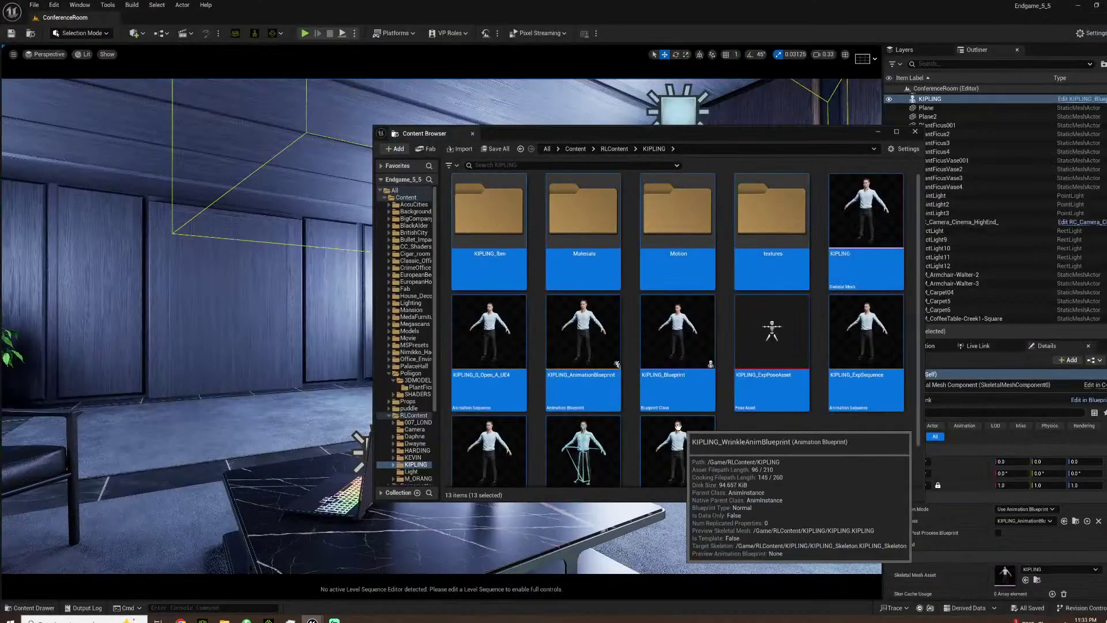
left_click(34, 5)
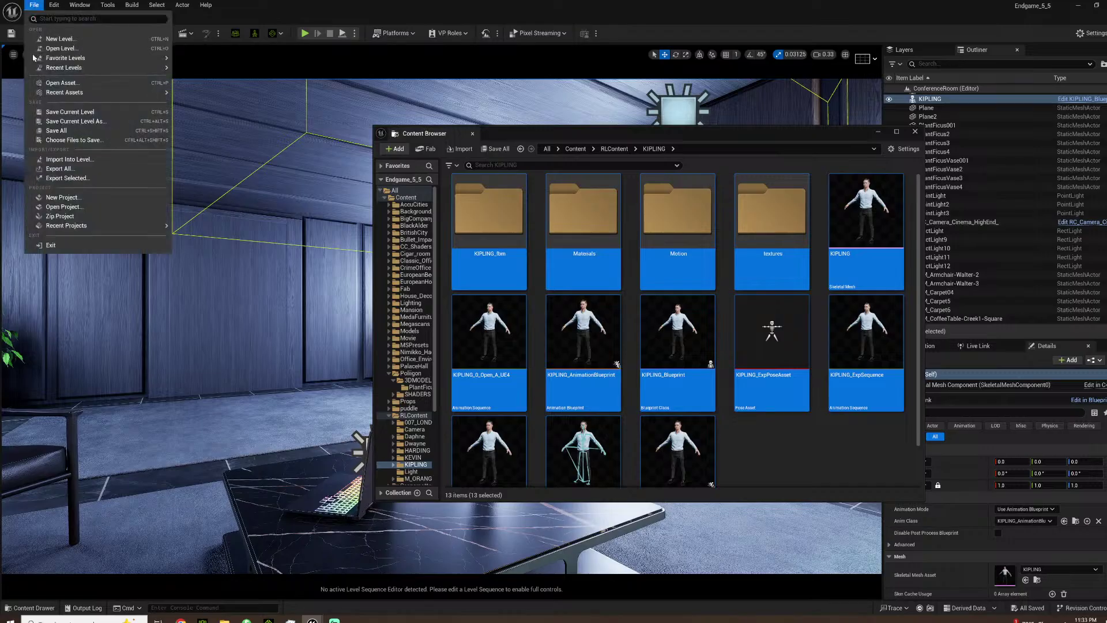
left_click(56, 131)
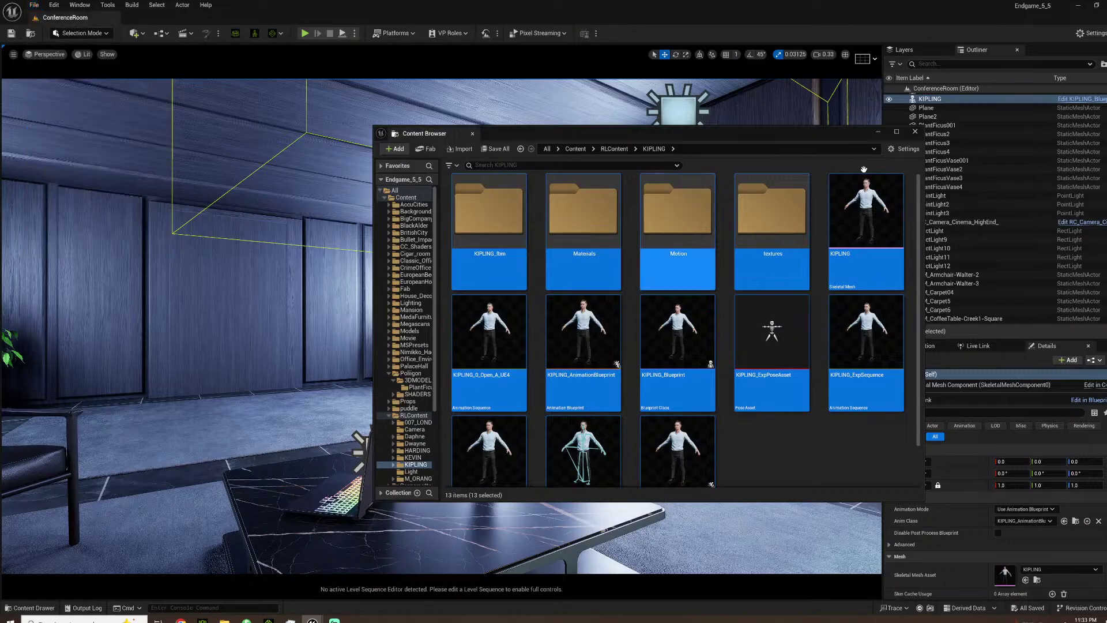
left_click(918, 135)
Focus the viewport on KIPLING, delete the character from the level, and undo the deletion.
double_click(930, 98)
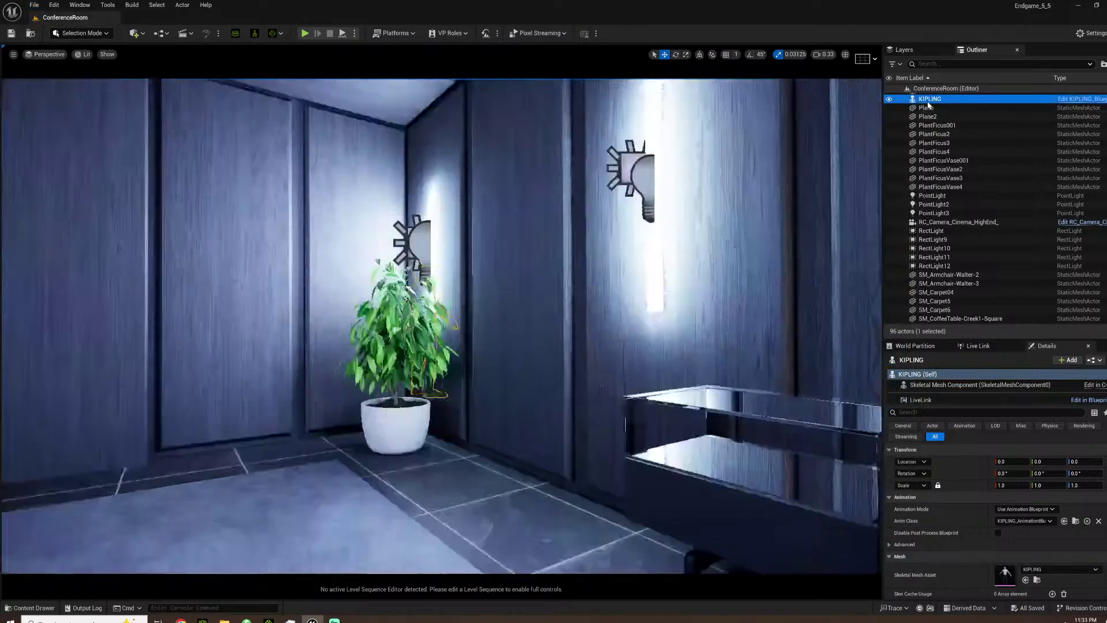
right_click_drag(554, 323, 727, 314)
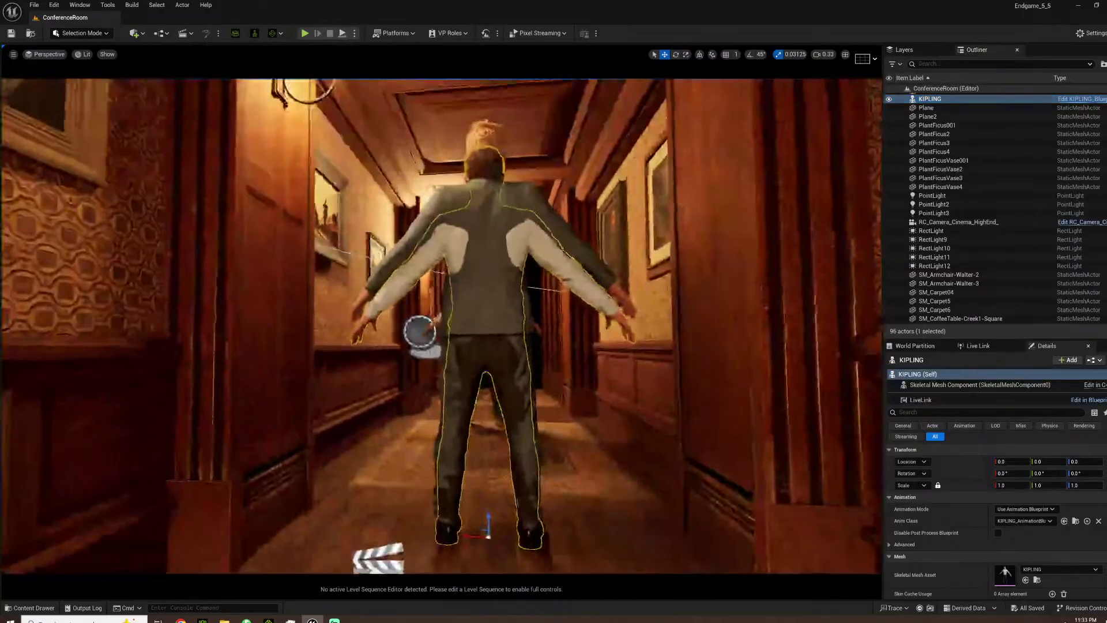
key("Delete")
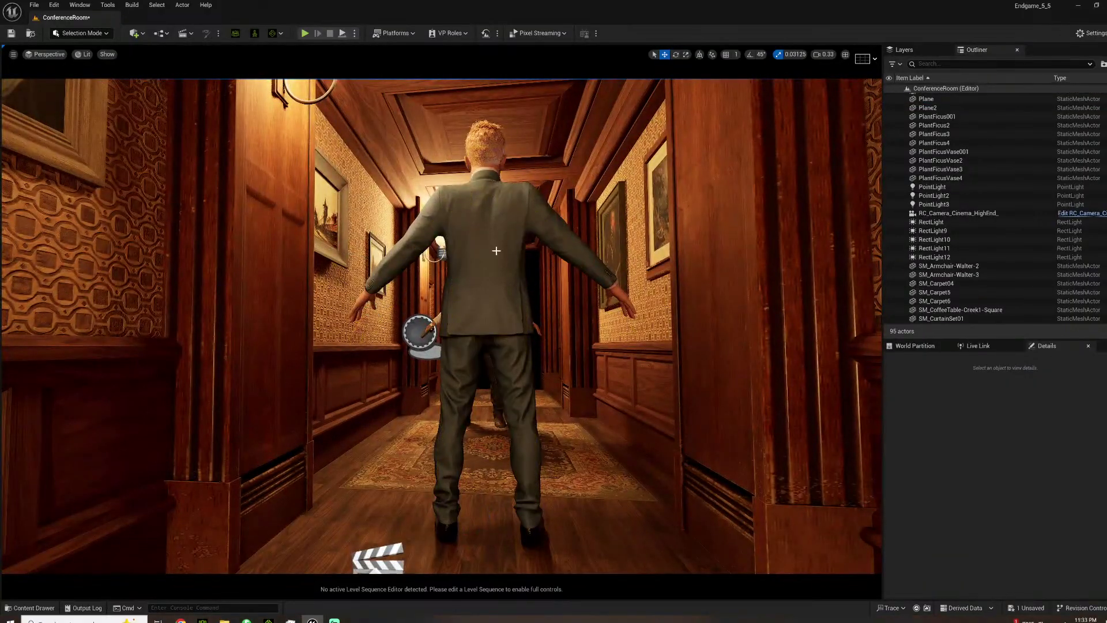
key("ctrl+z")
right_click_drag(487, 308, 487, 430)
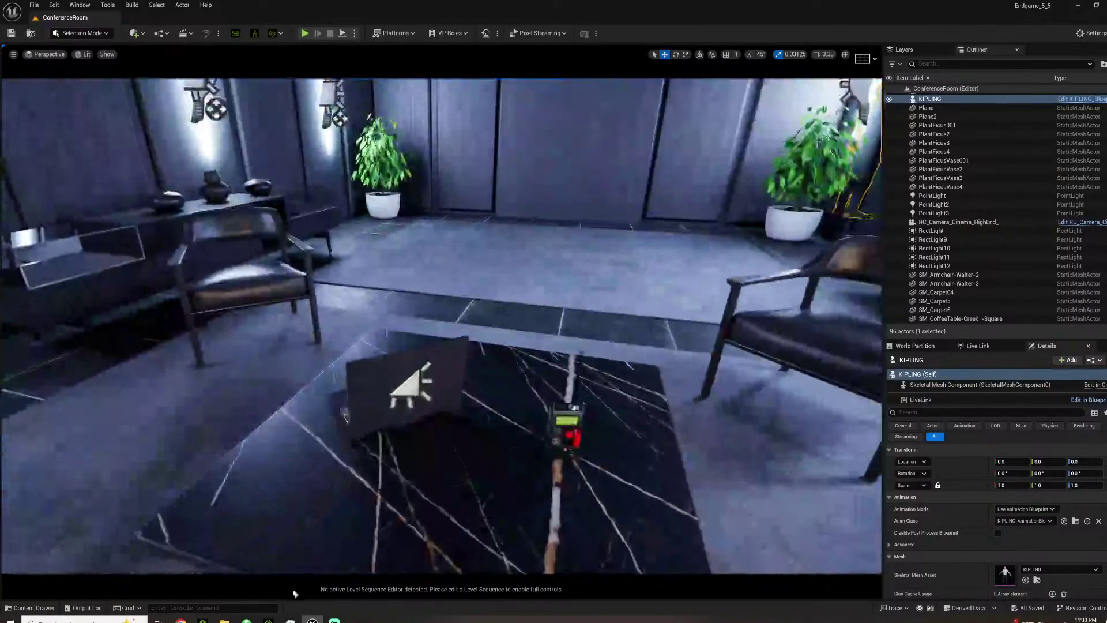
Switch to iClone, transfer the glasses prop to Unreal Engine, and close the import message log there.
left_click(269, 621)
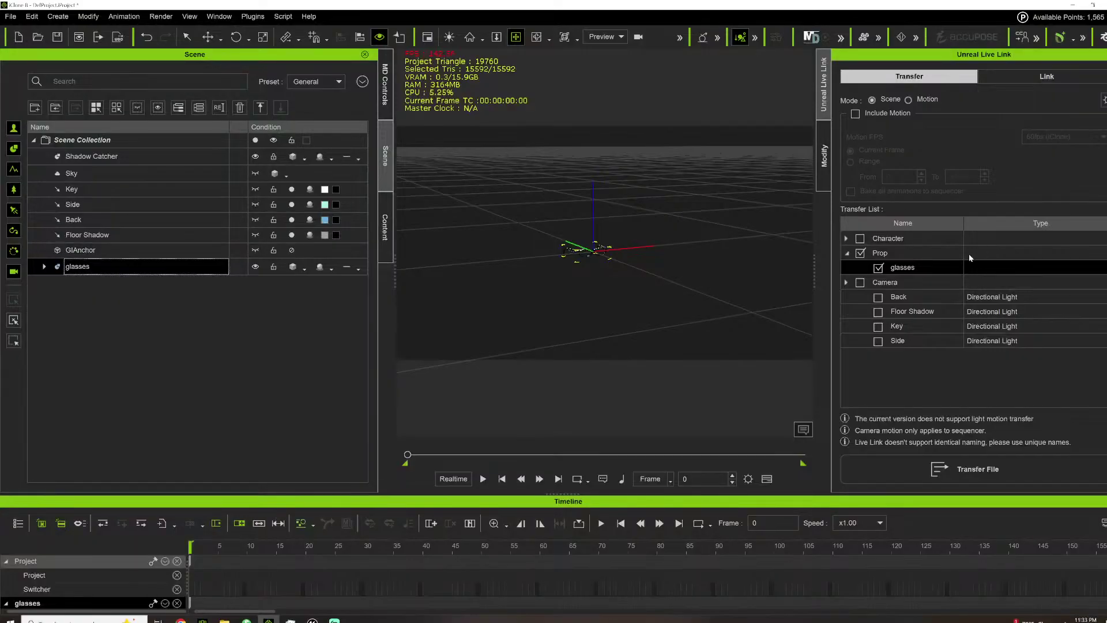
left_click(958, 473)
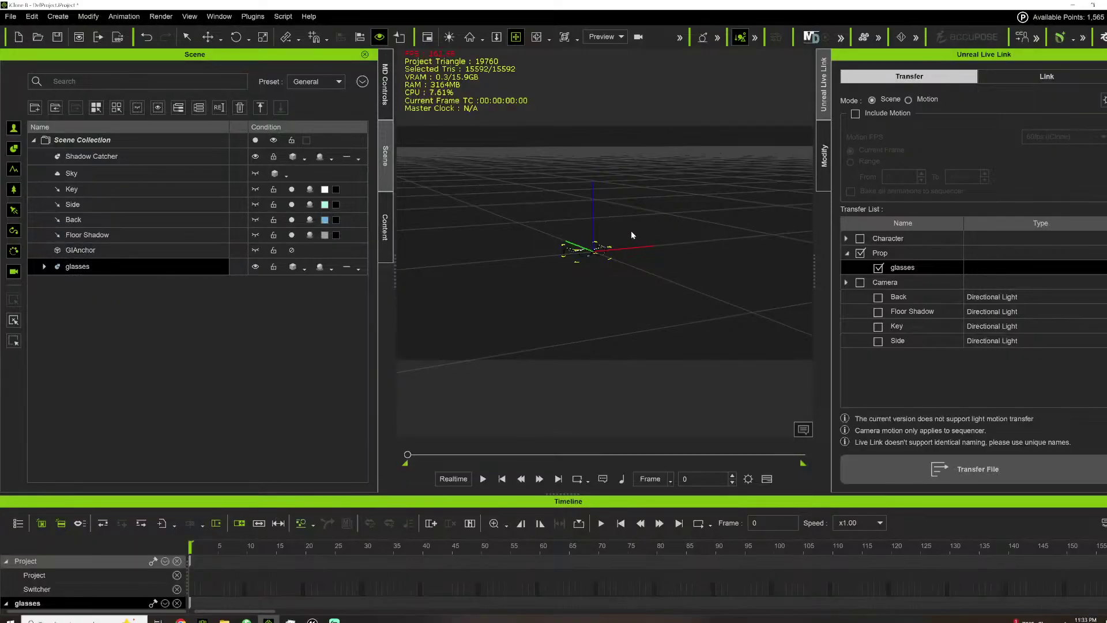
left_click(1073, 5)
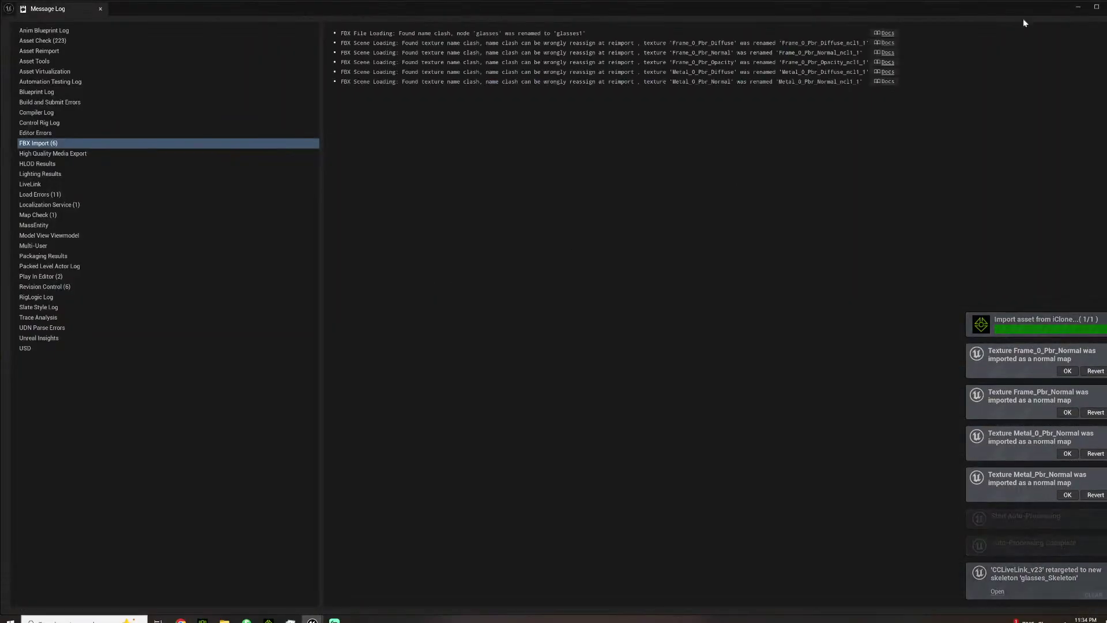
left_click(1106, 7)
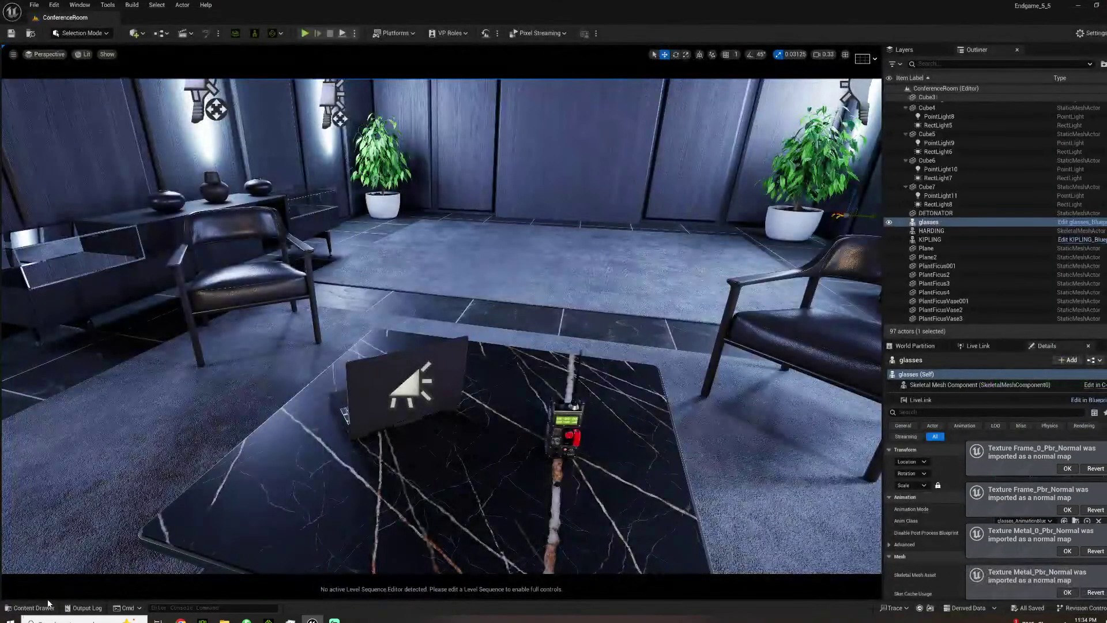
Open the RLContent/glasses folder, select all its contents, and save them.
left_click(36, 608)
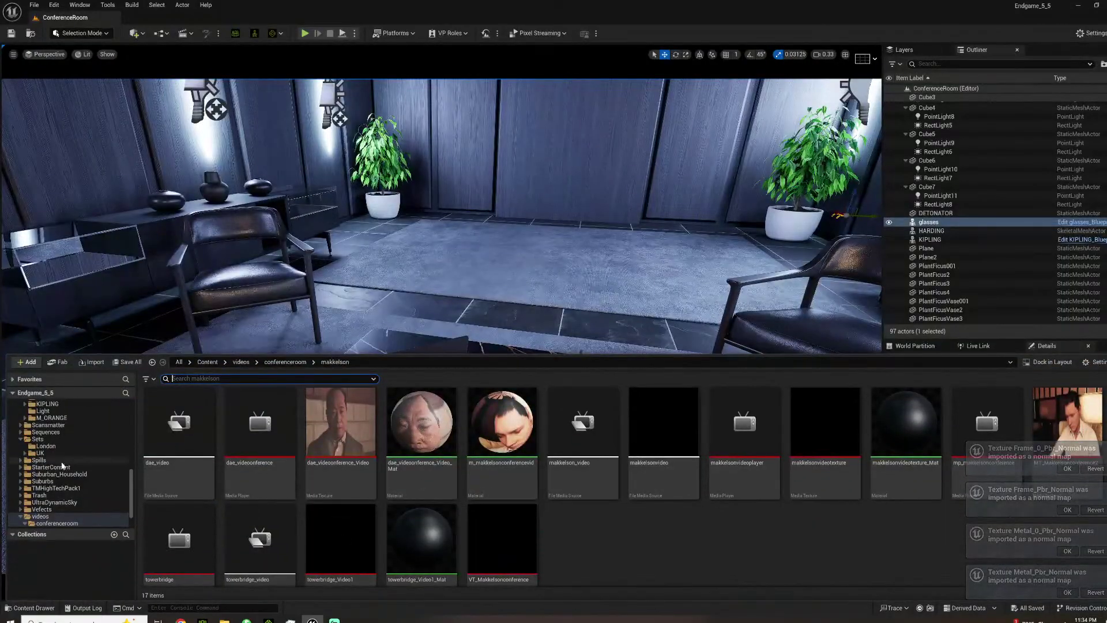
scroll(65, 462, "up", 5)
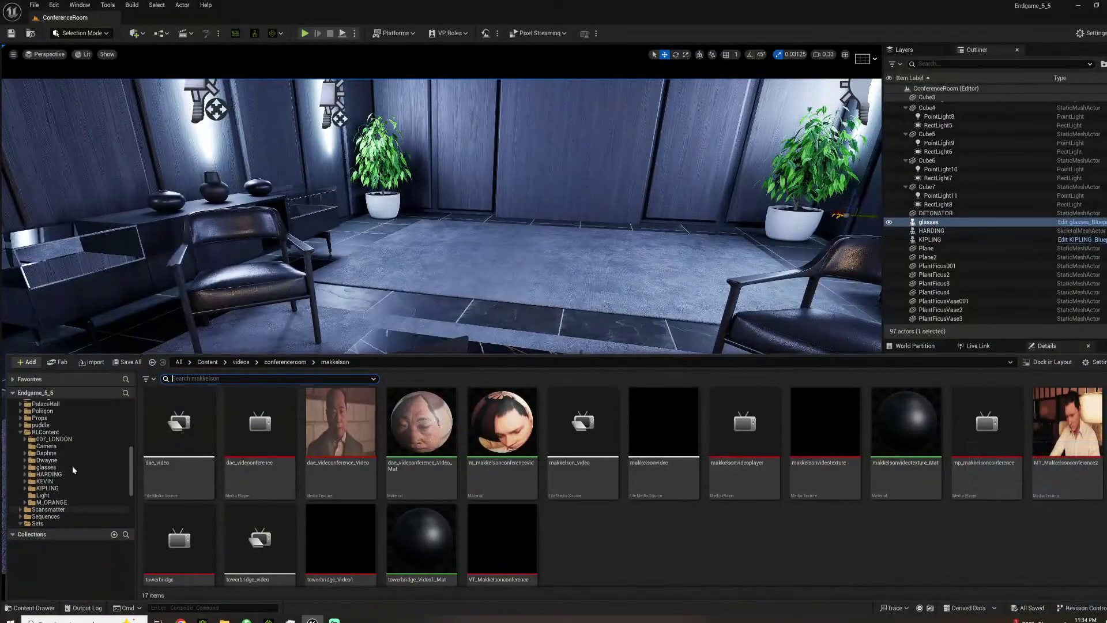
left_click(64, 467)
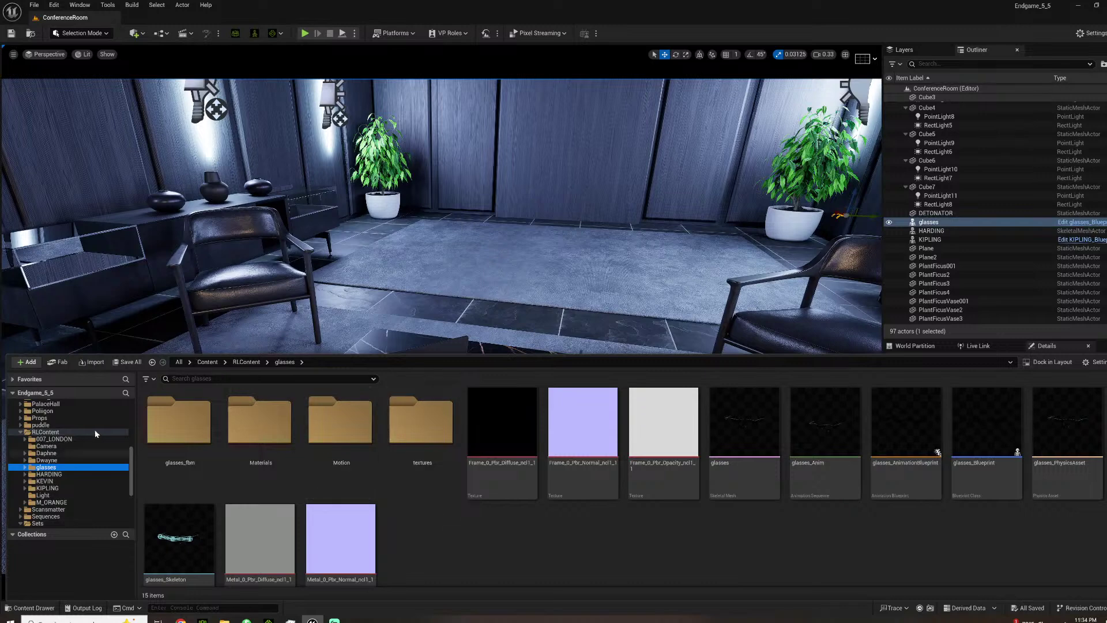
left_click(179, 427)
left_click(343, 548, "shift")
key("ctrl+s")
Place the glasses skeletal mesh above the conference room table and view it from several angles.
left_click(746, 568)
left_click_drag(731, 399, 522, 233)
left_click(504, 310)
right_click_drag(503, 311, 329, 314)
right_click_drag(517, 307, 517, 307)
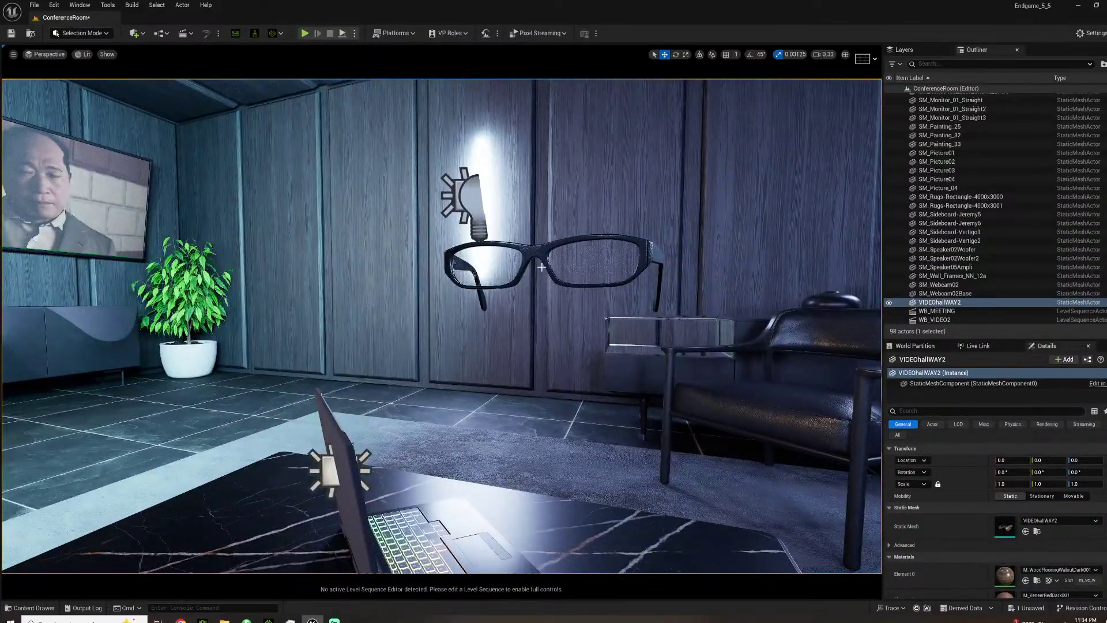
right_click_drag(518, 307, 546, 284)
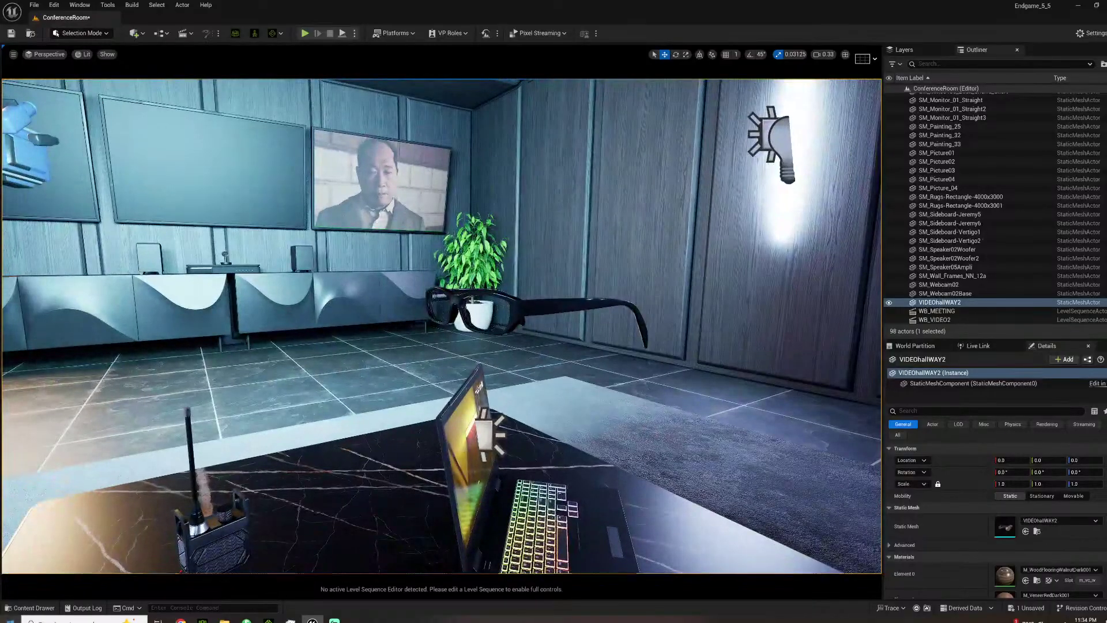
Select the placed glasses and examine the materials assigned to their skeletal mesh component.
left_click(35, 607)
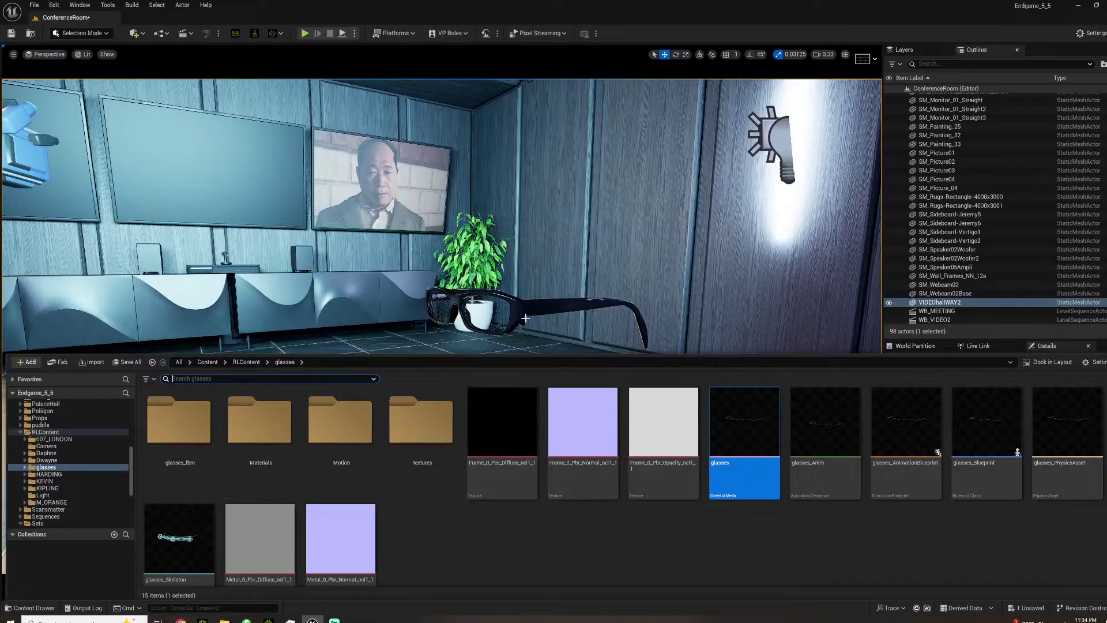
left_click_drag(527, 312, 527, 311)
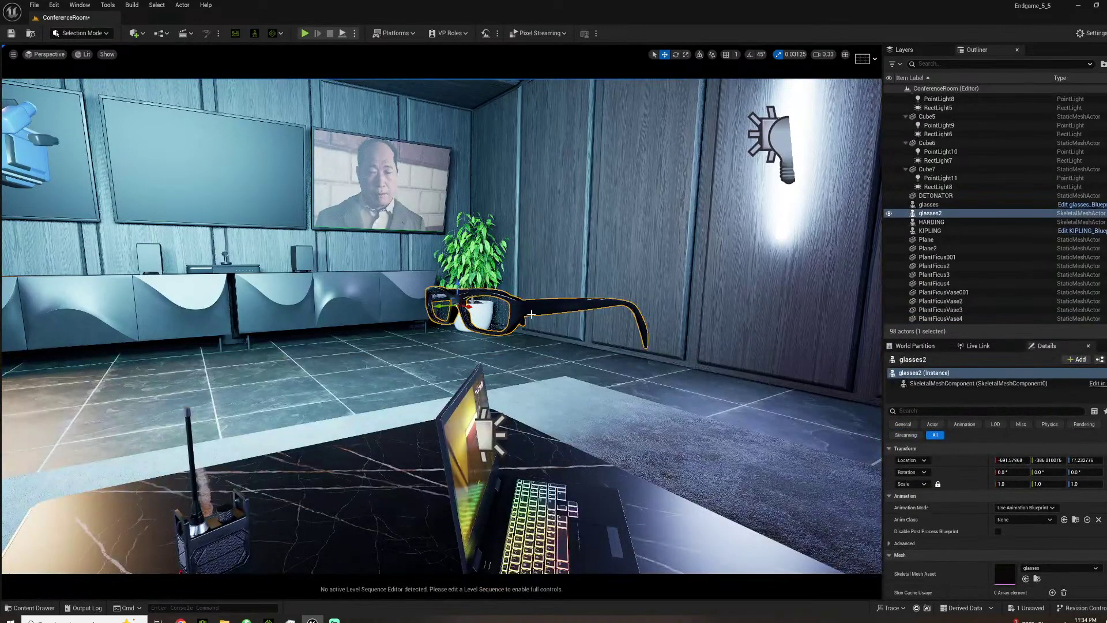
right_click_drag(442, 326, 447, 297)
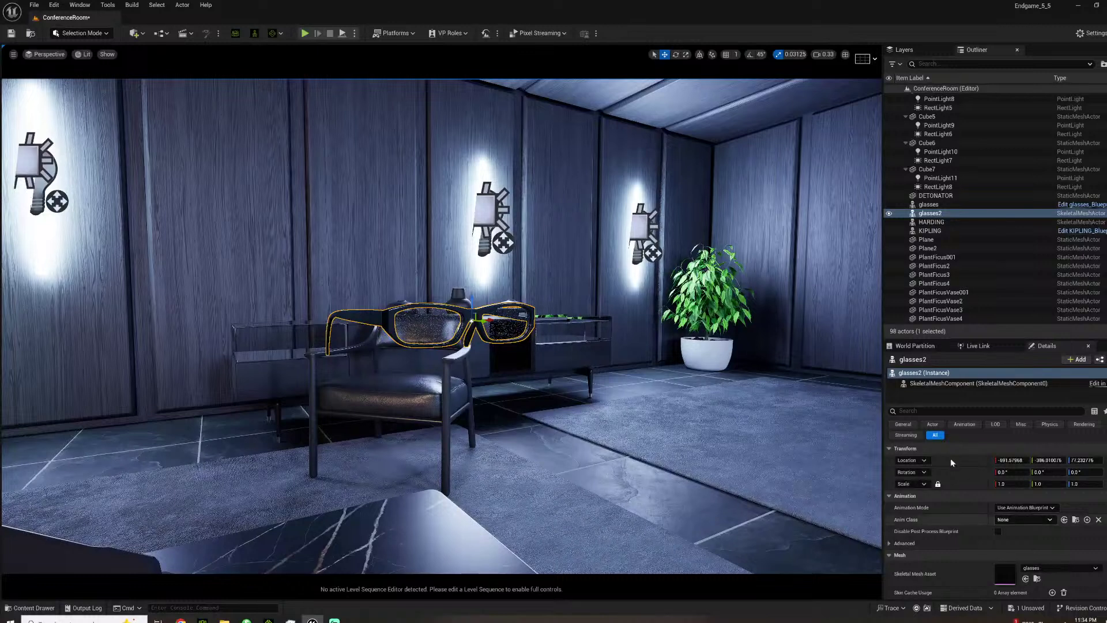
scroll(957, 461, "down", 3)
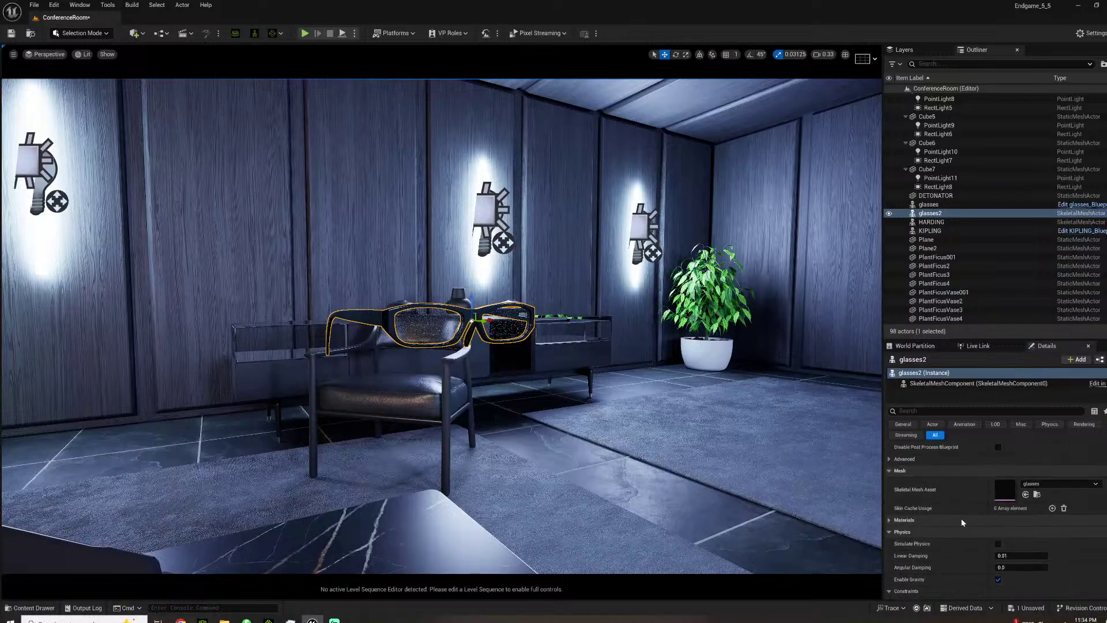
left_click(937, 383)
scroll(933, 523, "down", 6)
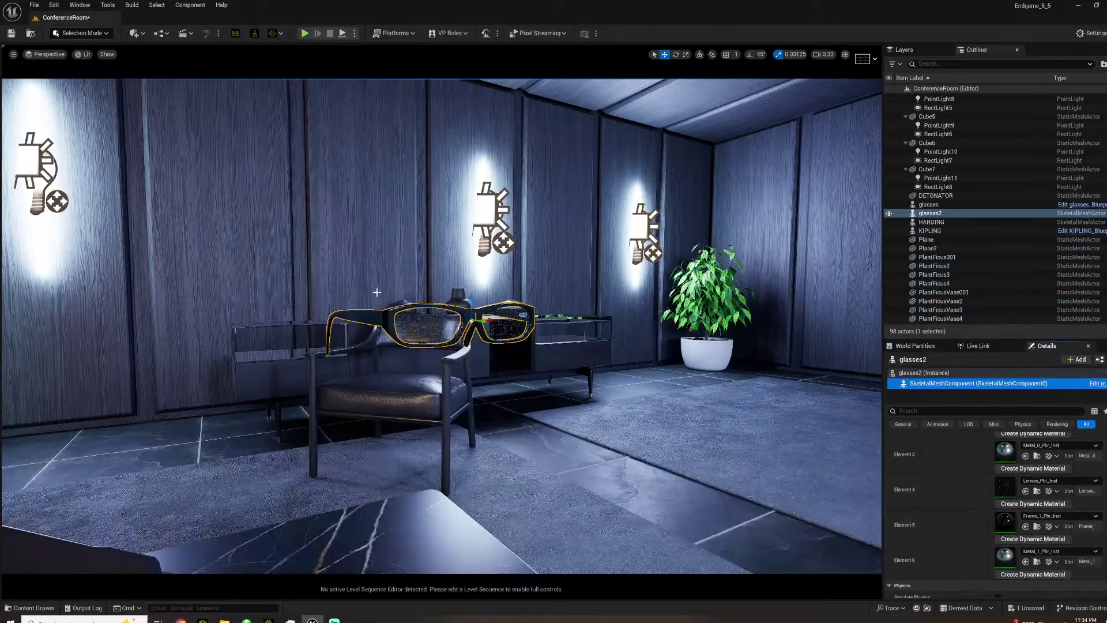
left_click(577, 230)
right_click_drag(577, 230, 490, 249)
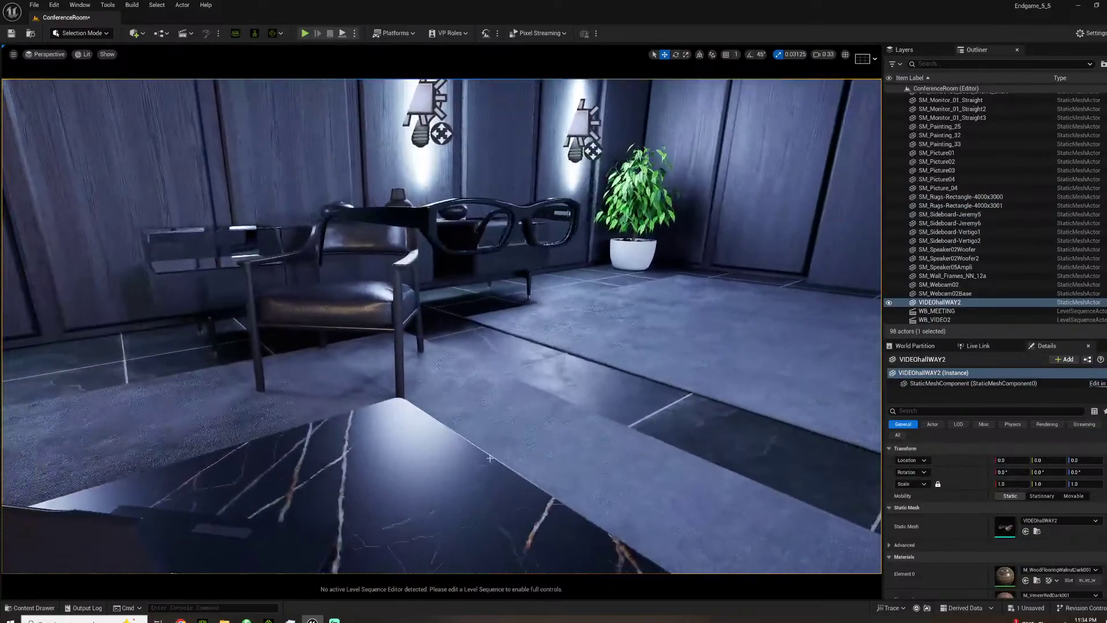
Create a new material named M_GLASSES_FRAMEBLACK in the glasses folder.
left_click(26, 607)
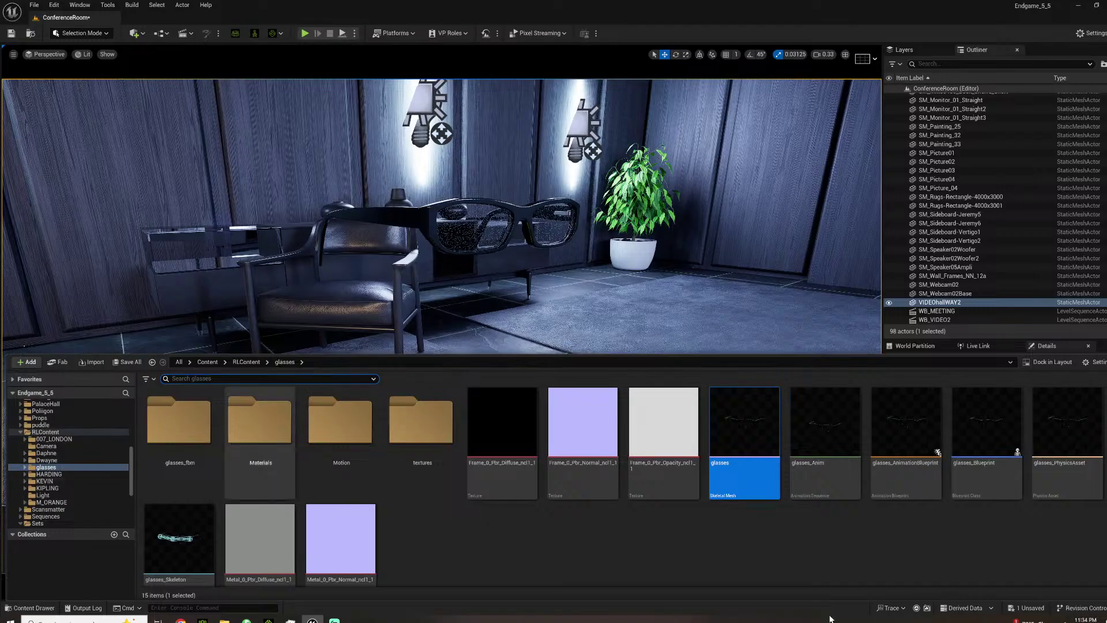
right_click(531, 535)
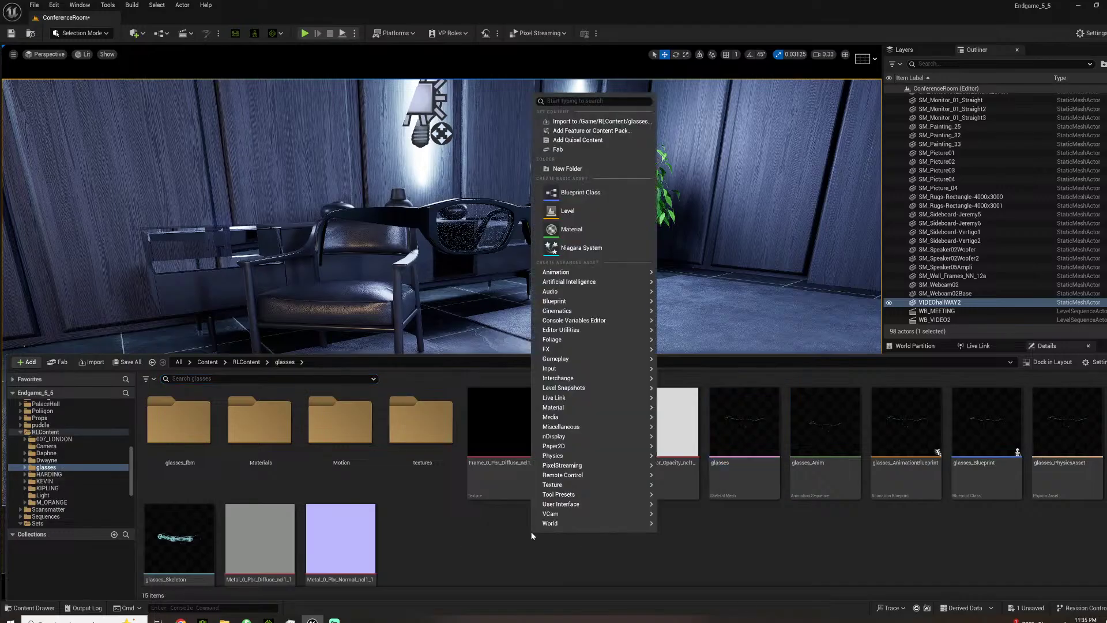
left_click(571, 229)
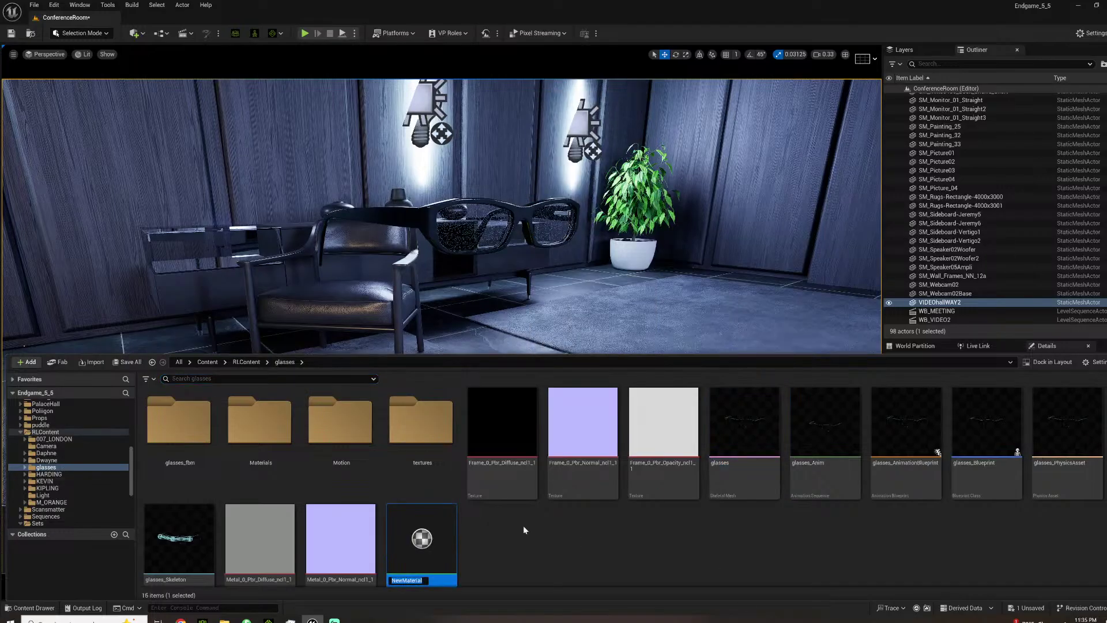
type("M_GLASSES")
type("_FRAMEBLA")
type("CK")
key("Return")
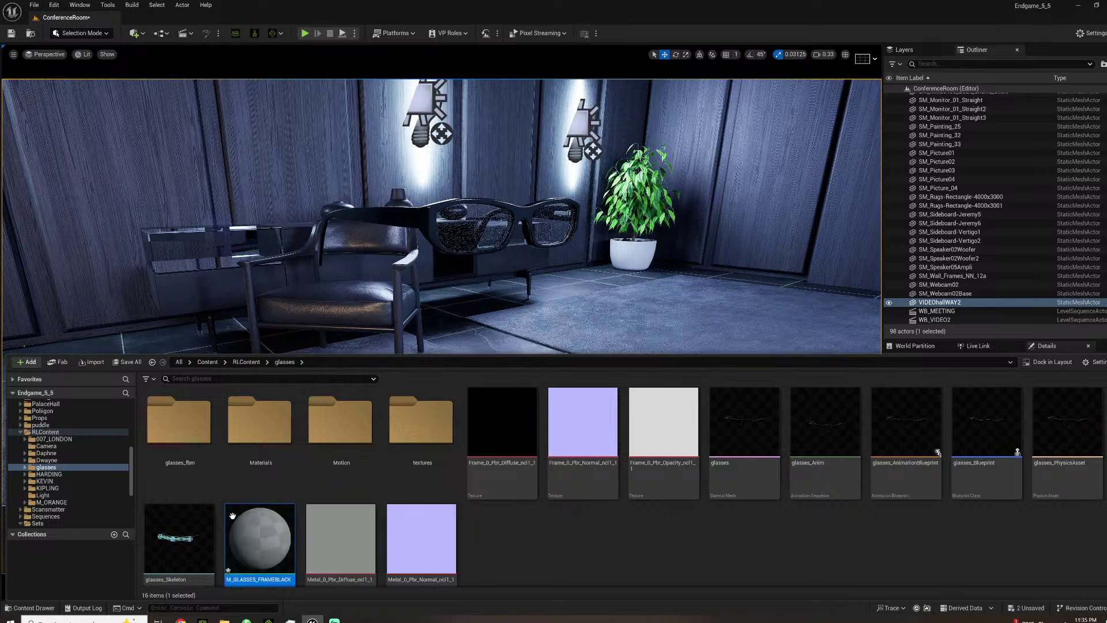
Open the M_GLASSES_FRAMEBLACK material and set its roughness to 0.25.
double_click(272, 573)
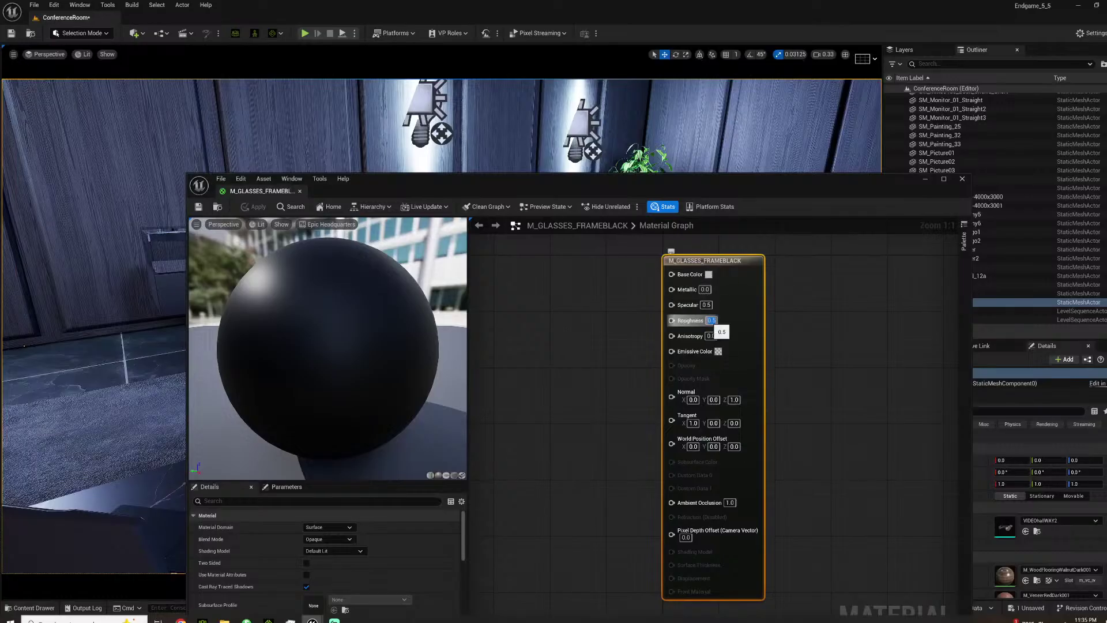
key("Return")
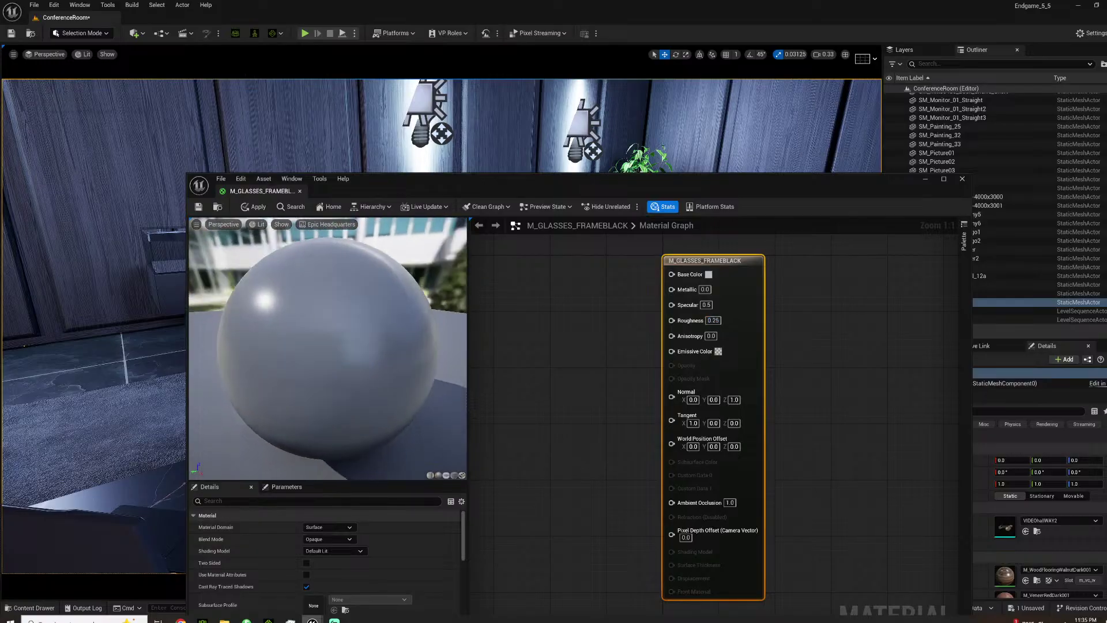
Darken the base color of M_GLASSES_FRAMEBLACK to near black, check the preview, and save and close the material.
left_click(709, 274)
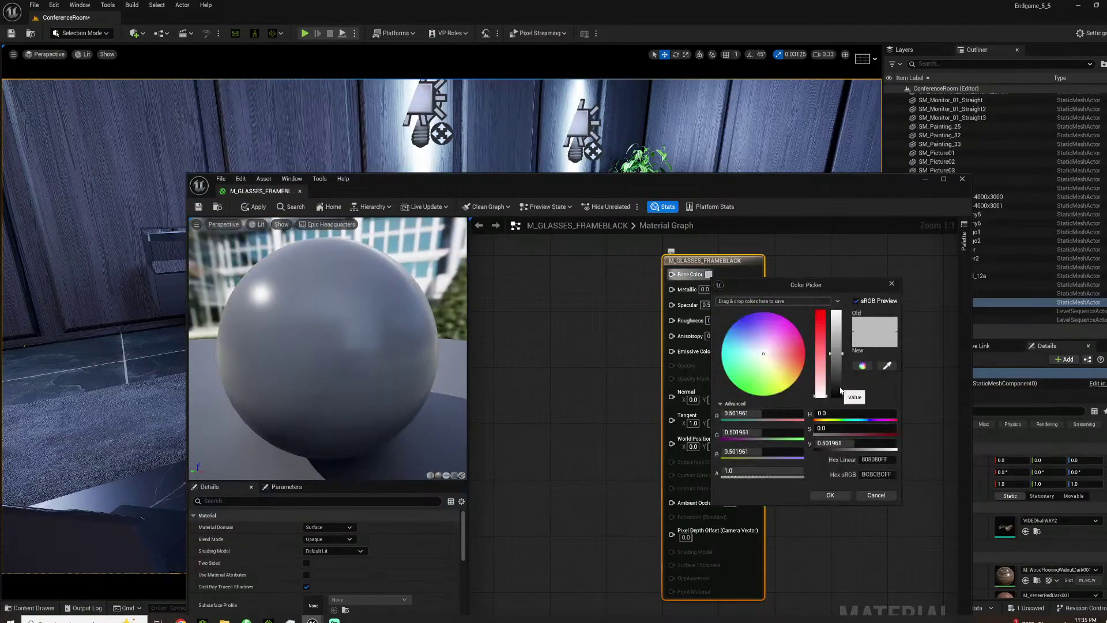
left_click_drag(840, 391, 841, 394)
left_click(829, 496)
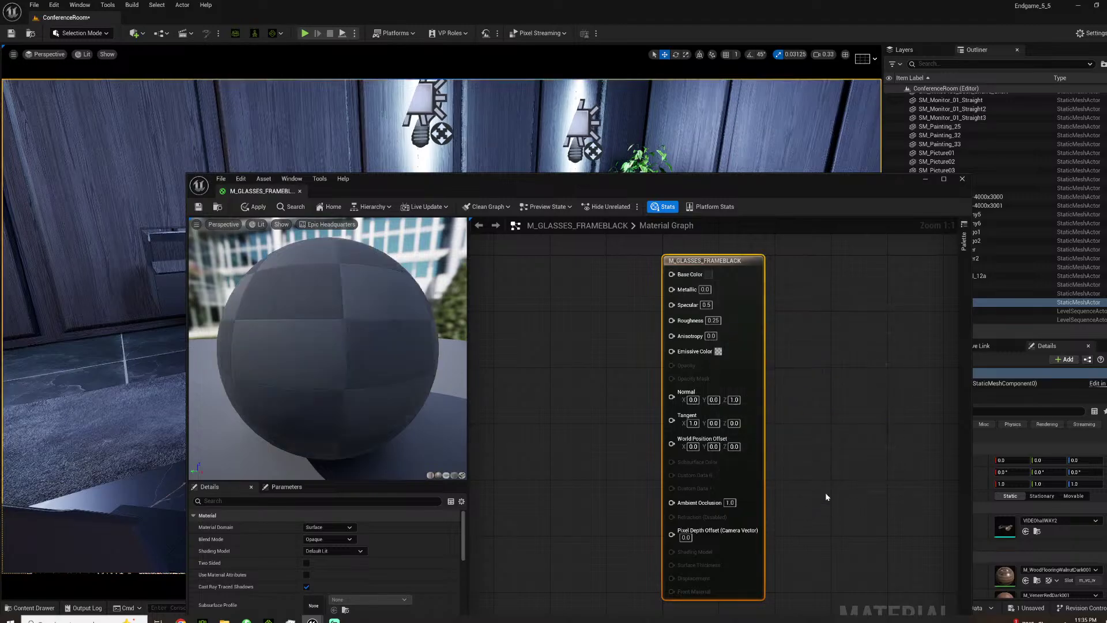
left_click_drag(236, 297, 128, 156)
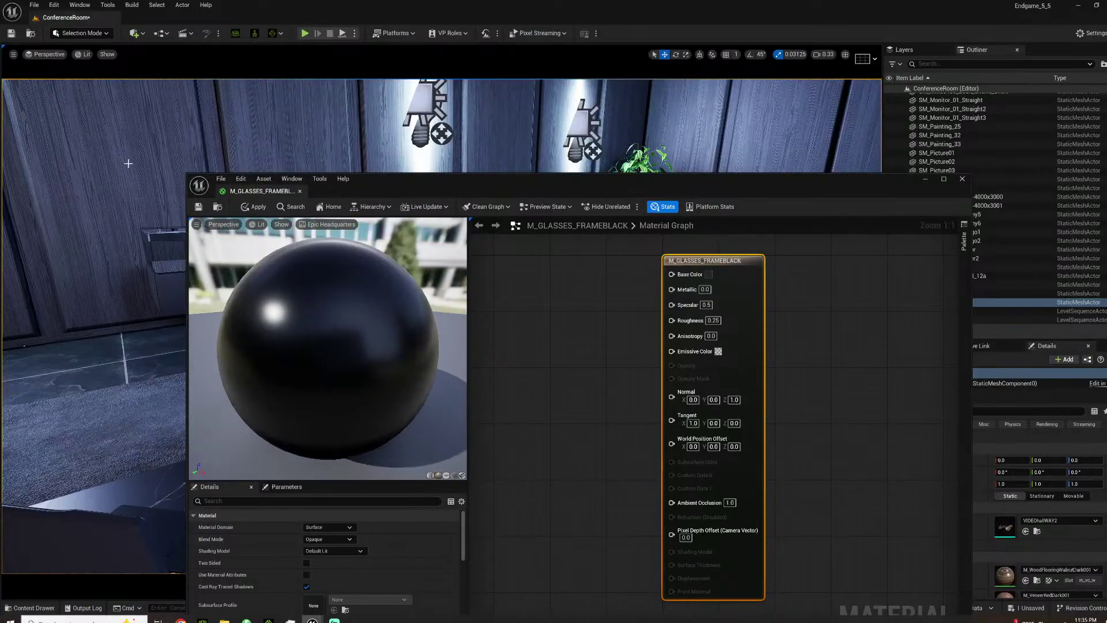
left_click(198, 207)
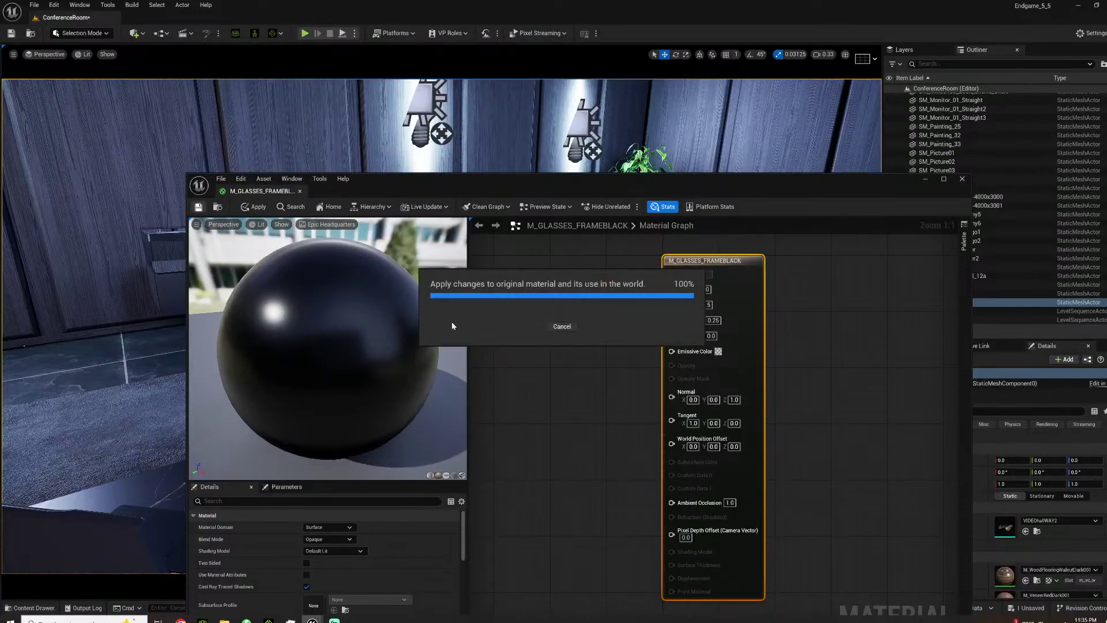
left_click(962, 180)
Apply the M_GLASSES_FRAMEBLACK material to the frame parts of the glasses placed above the table.
left_click(34, 607)
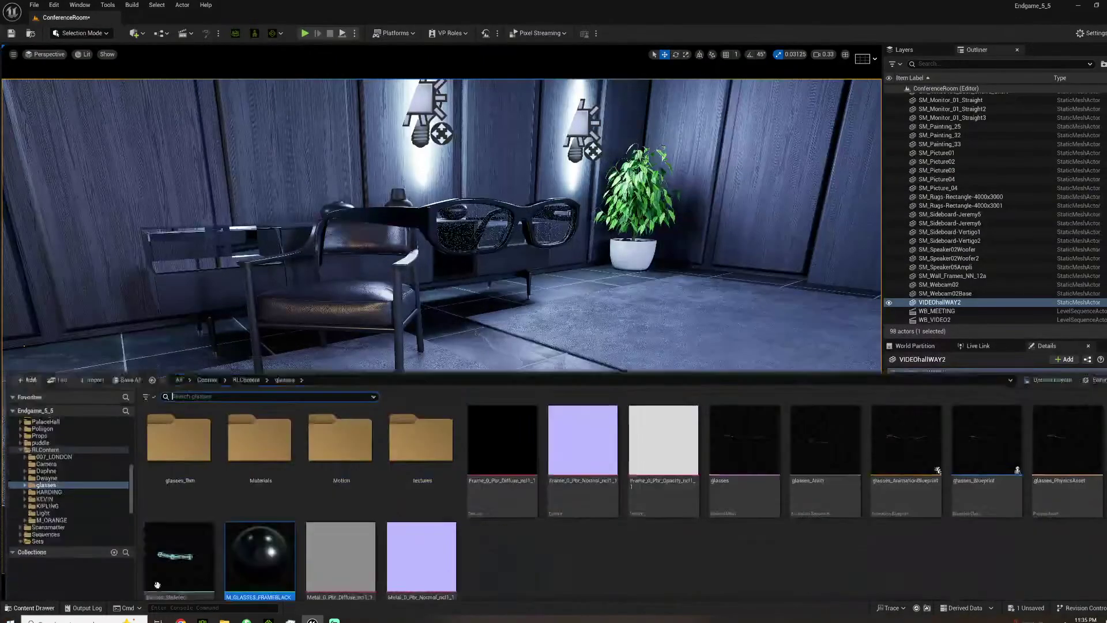
left_click_drag(260, 542, 461, 236)
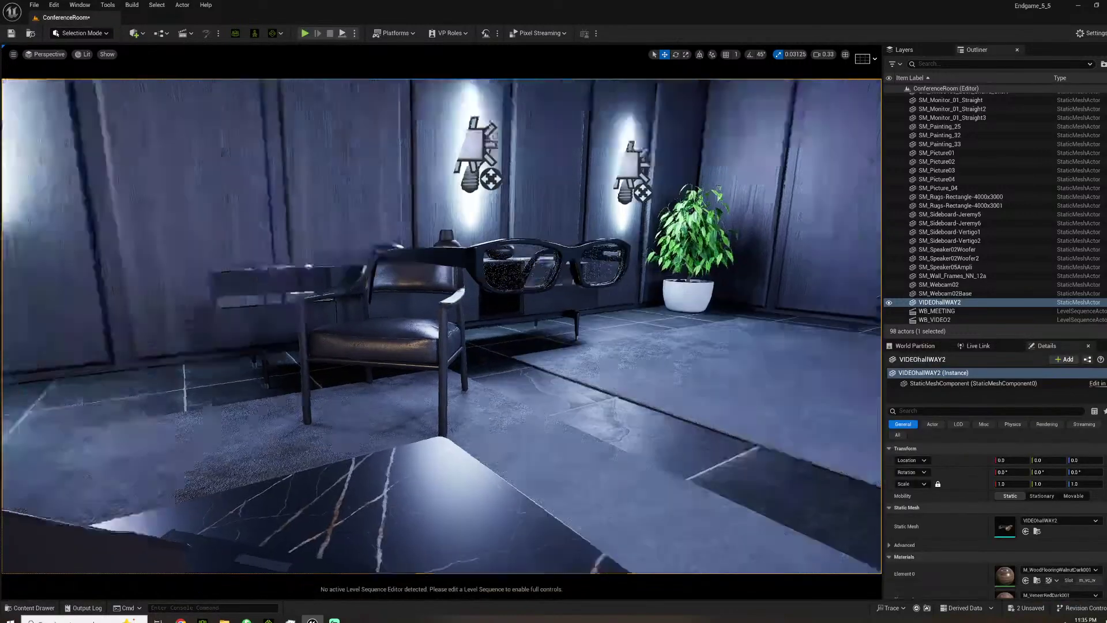
right_click_drag(462, 236, 539, 279)
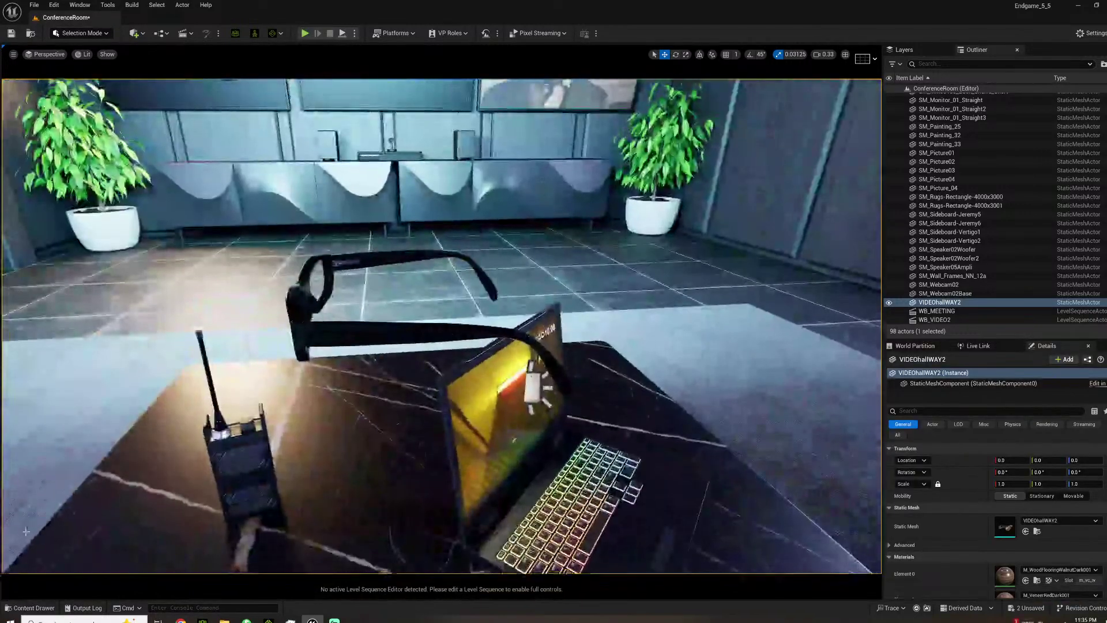
left_click(17, 608)
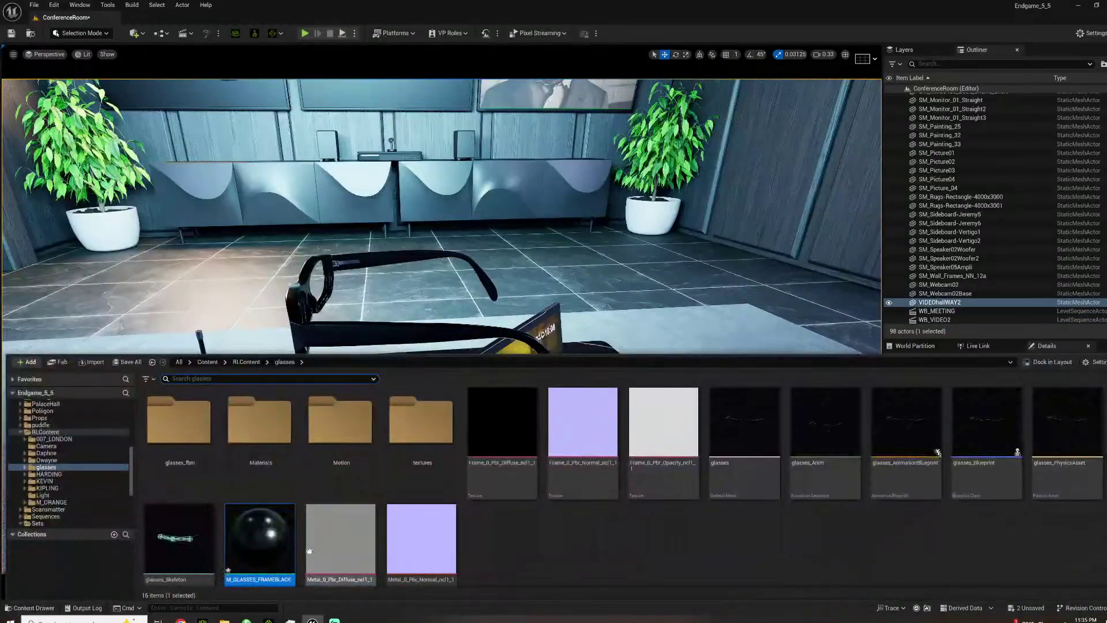
left_click(358, 329)
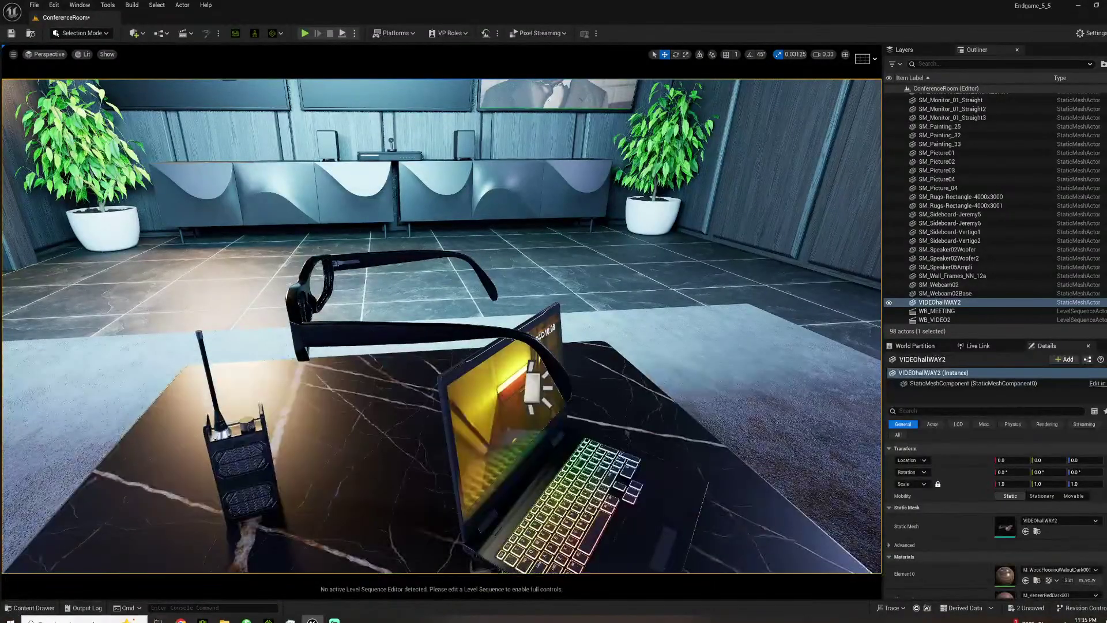
left_click(26, 610)
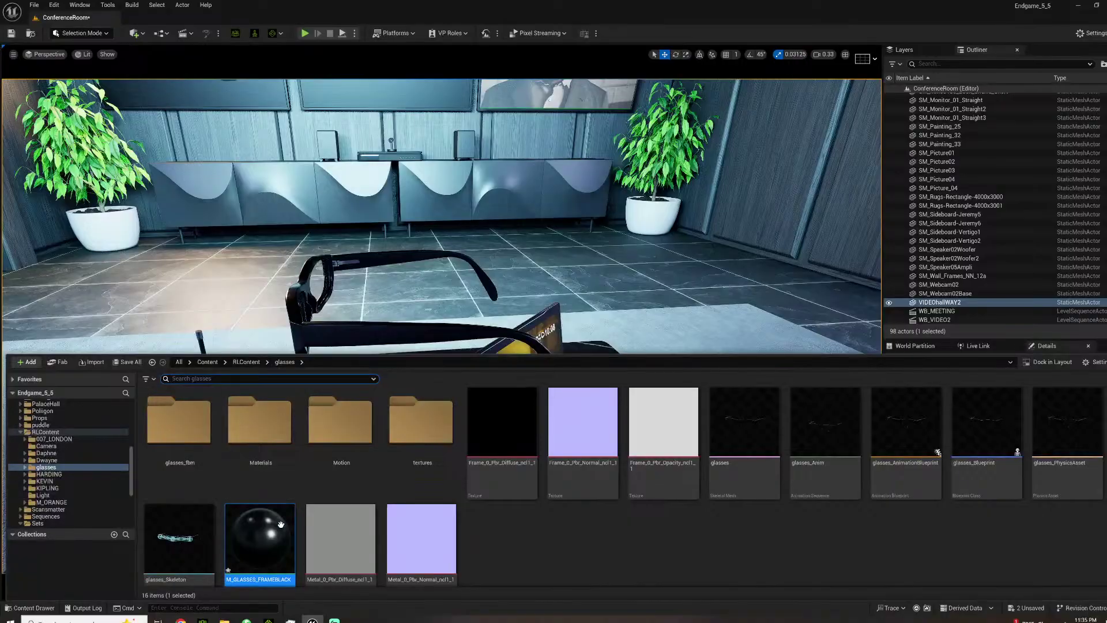
left_click_drag(259, 538, 316, 300)
right_click_drag(316, 299, 175, 463)
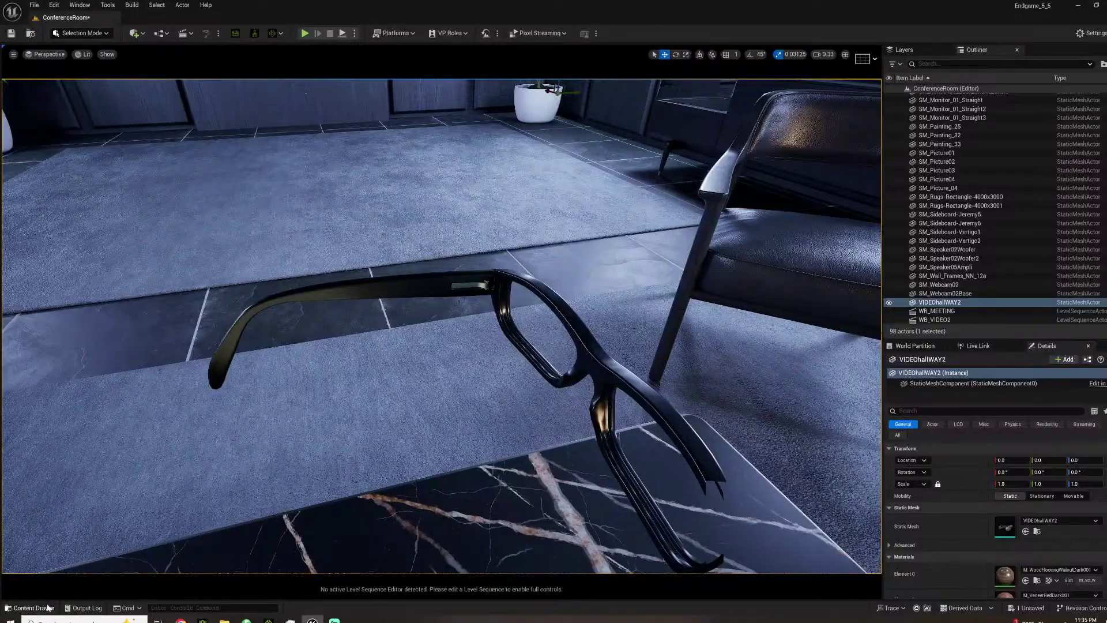
Apply M_GLASSES_FRAMEBLACK to the hinge piece on the inside of the temple arm and check the glasses from other angles.
left_click(47, 607)
left_click_drag(259, 539, 457, 291)
right_click_drag(457, 292, 300, 299)
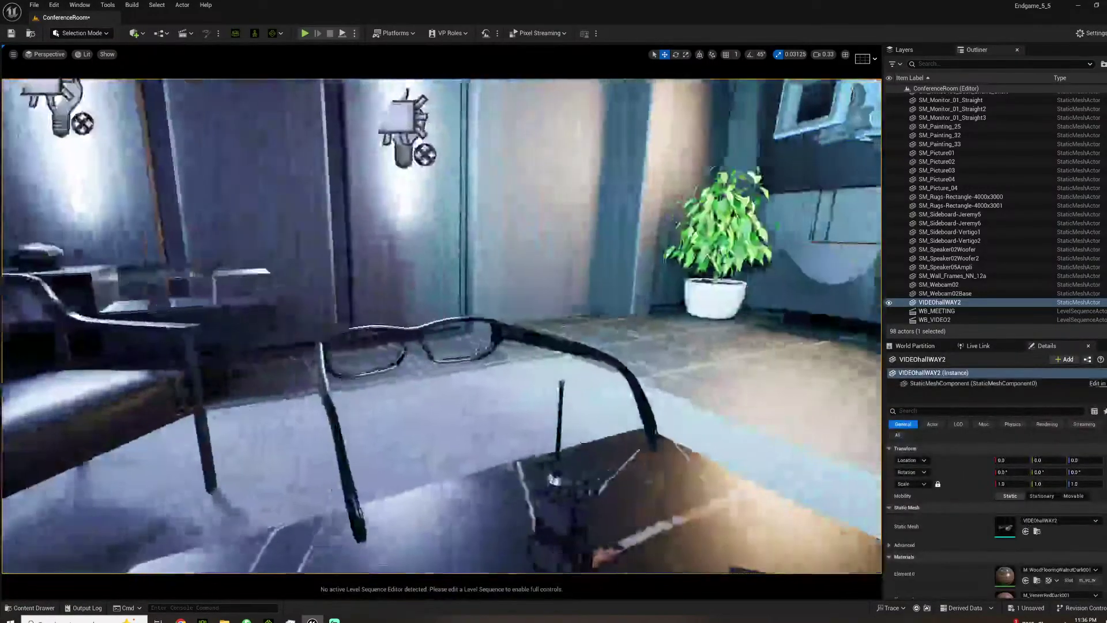
left_click(34, 607)
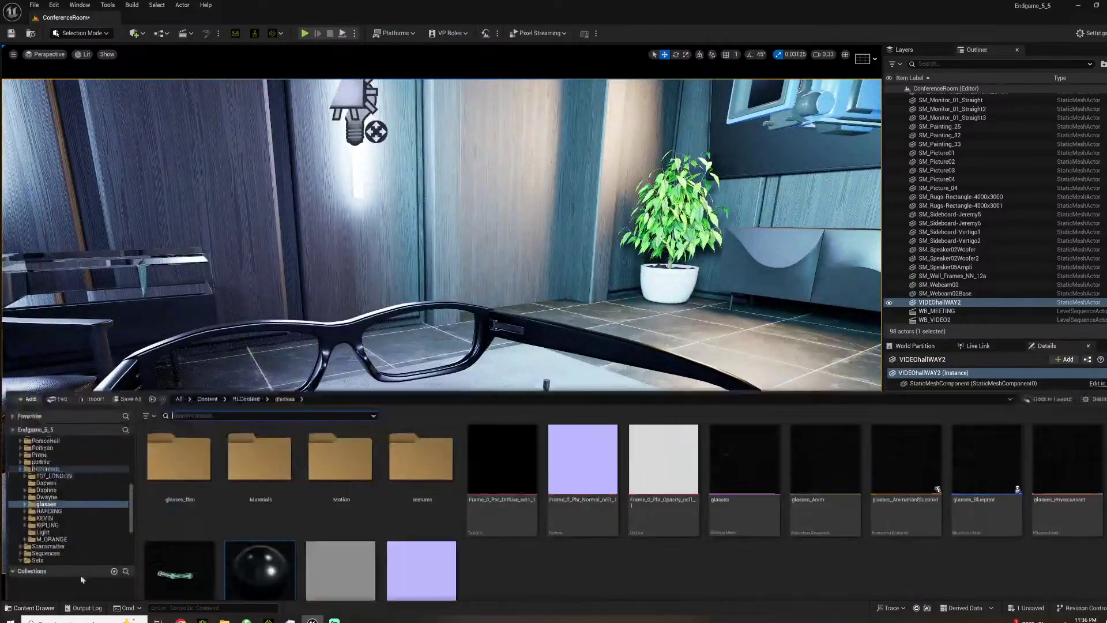
left_click(510, 329)
right_click_drag(510, 328, 474, 339)
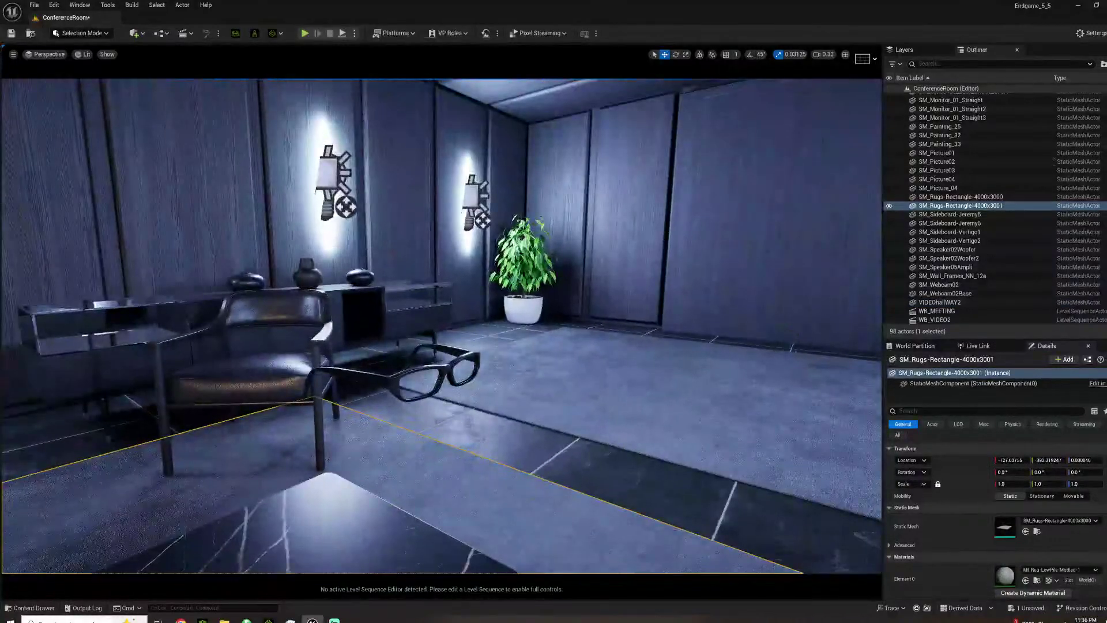
Search the entire project Content folder for "glass" assets.
left_click(28, 608)
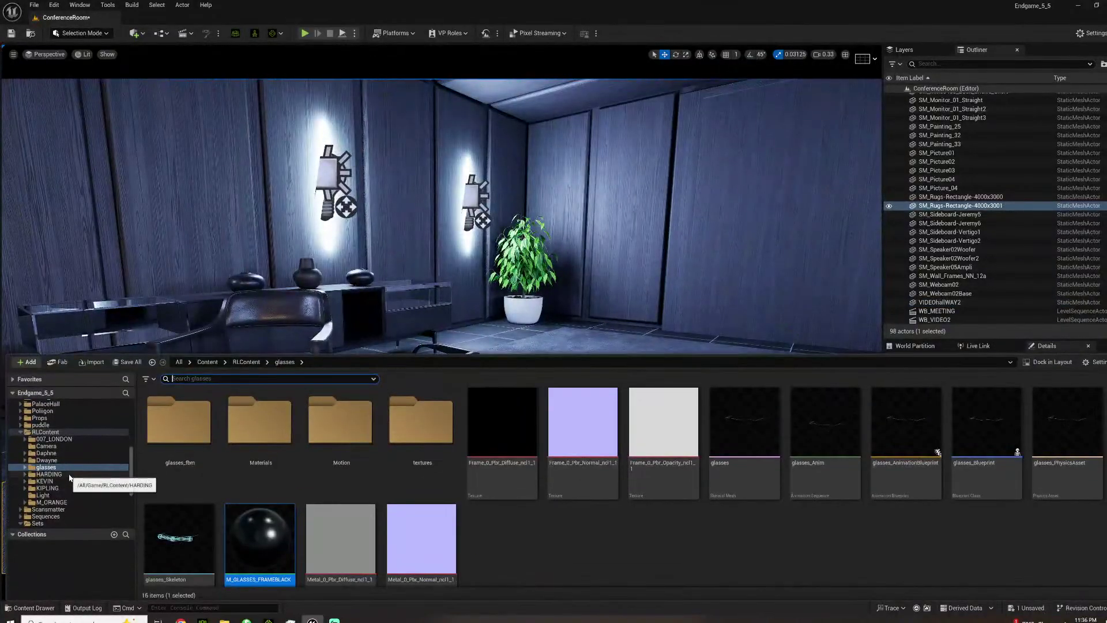
scroll(57, 487, "up", 10)
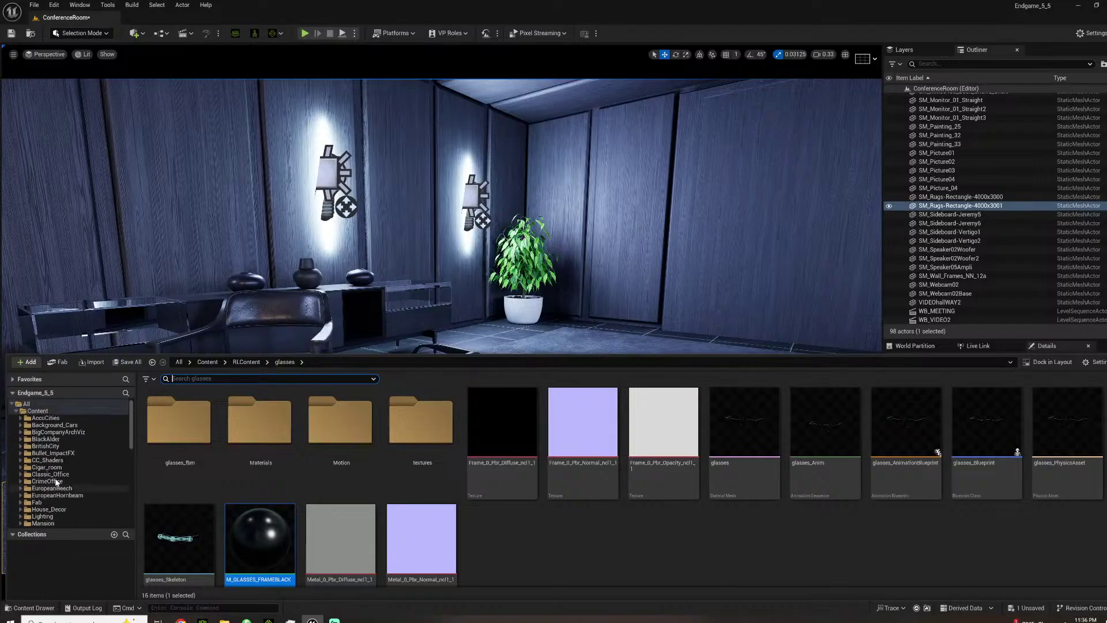
left_click(93, 409)
left_click(271, 378)
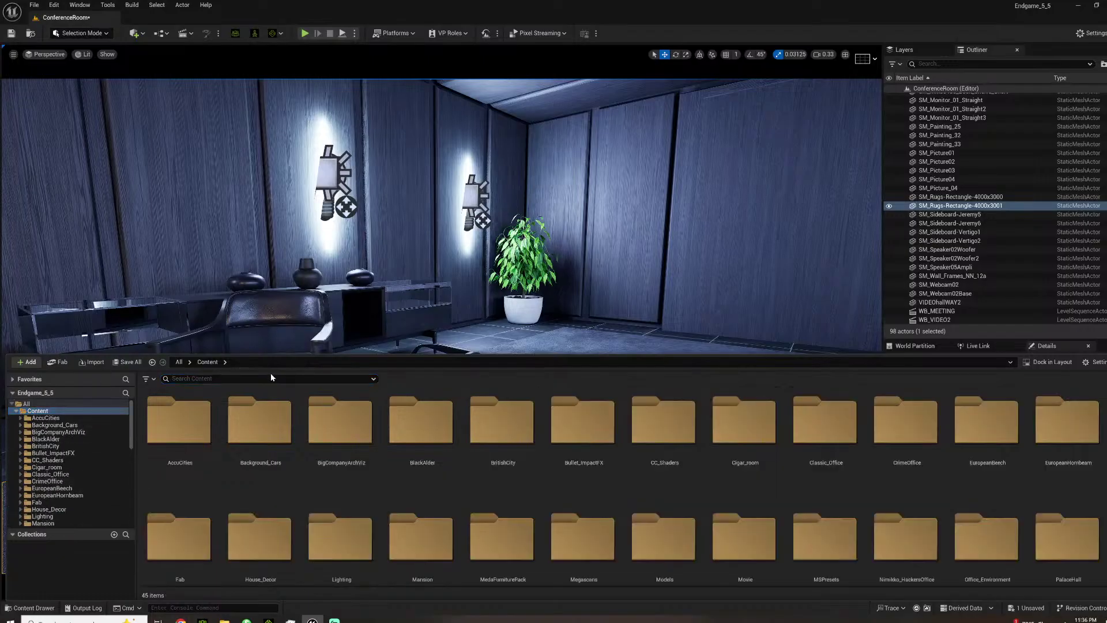
type("gl")
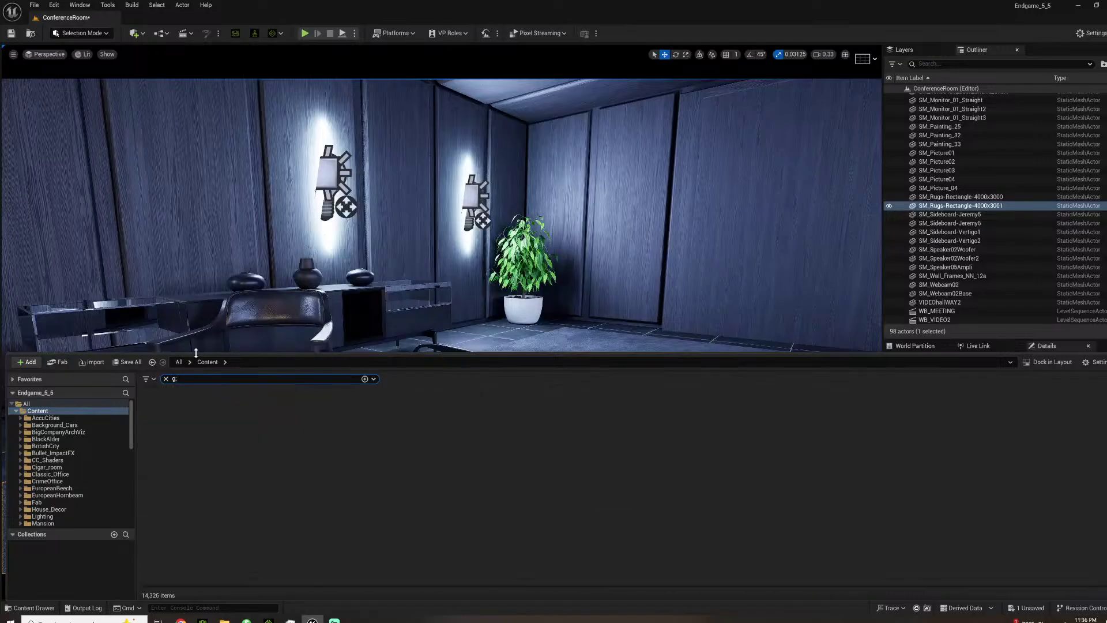
type("ass")
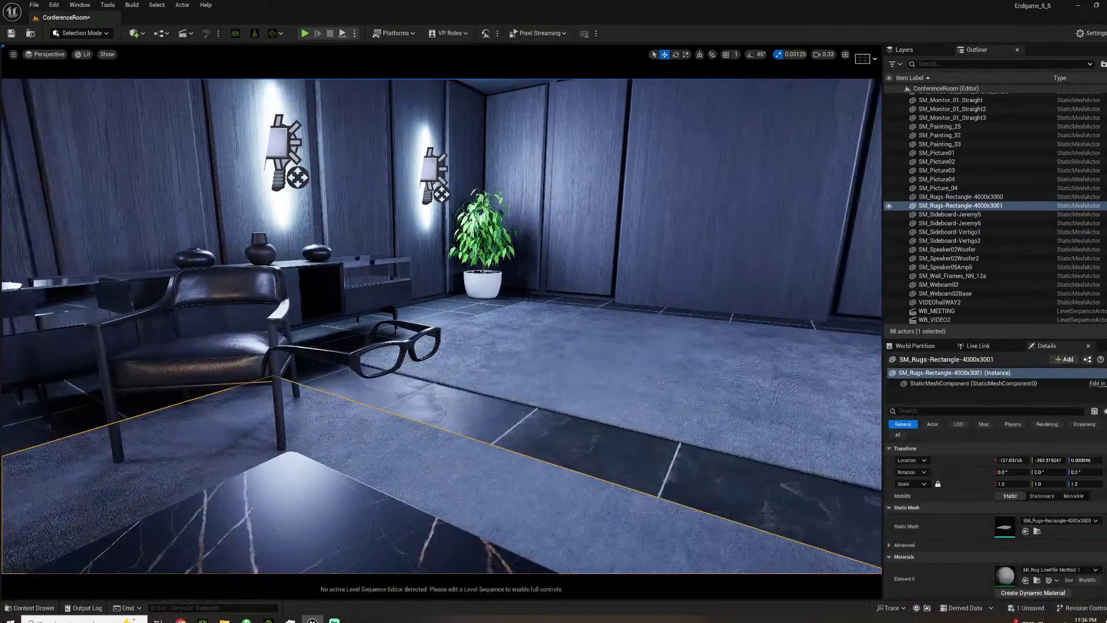
Try to apply the CHURCHGLASS material directly to the lens in the viewport and undo the attempt.
left_click(46, 609)
right_click_drag(369, 277, 325, 251)
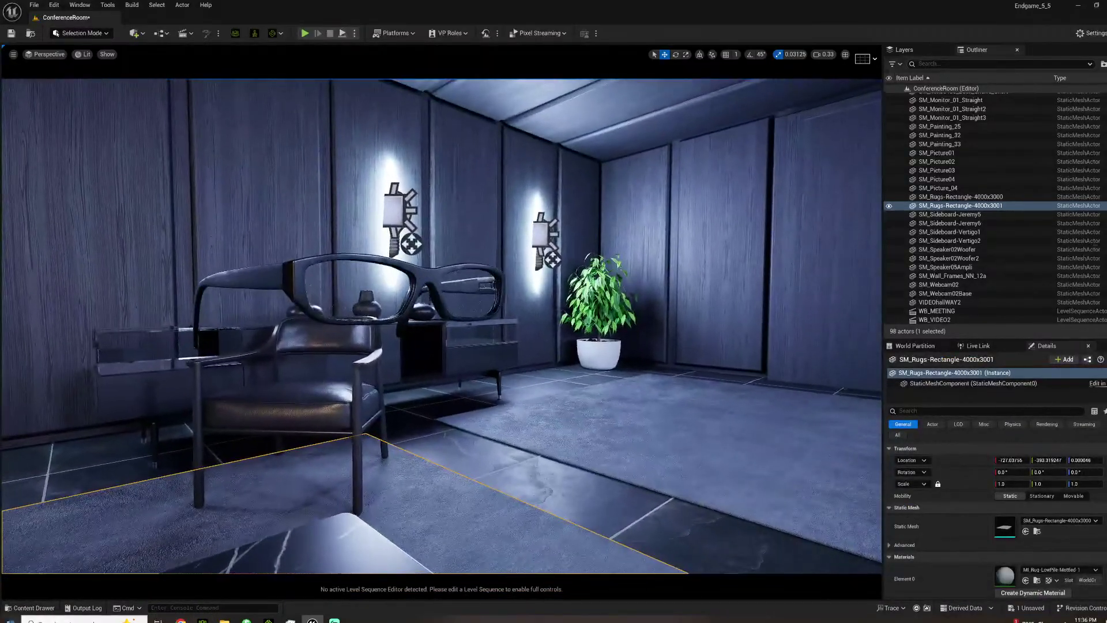
left_click(46, 608)
left_click_drag(259, 424, 345, 295)
key("ctrl+z")
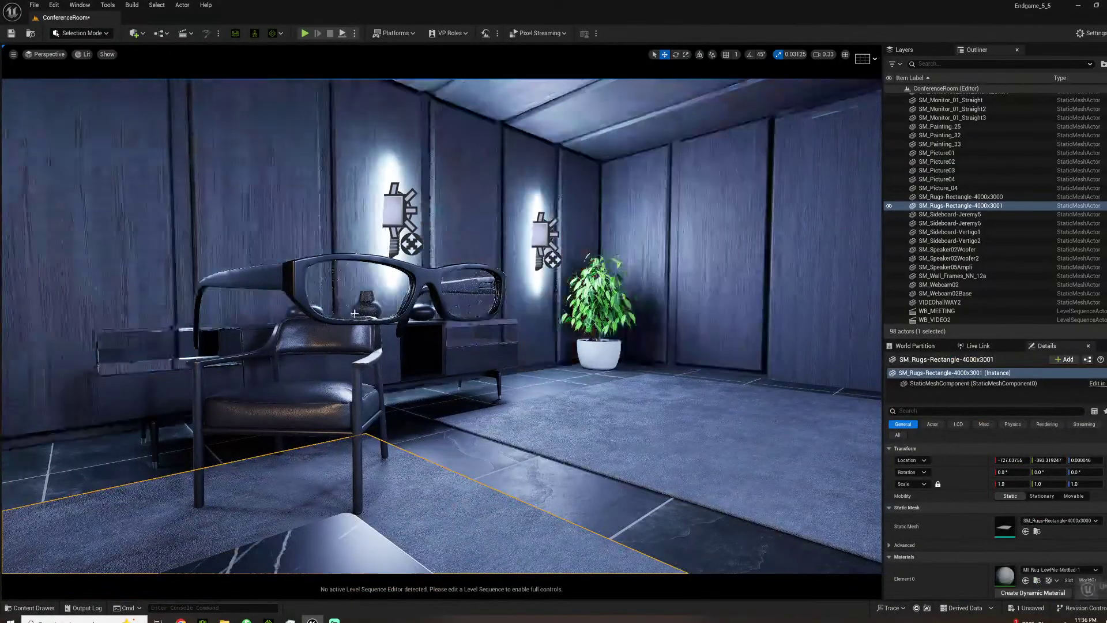
Assign the CHURCHGLASS material to the lens slot, Element 4, of the placed glasses' skeletal mesh component.
left_click(426, 284)
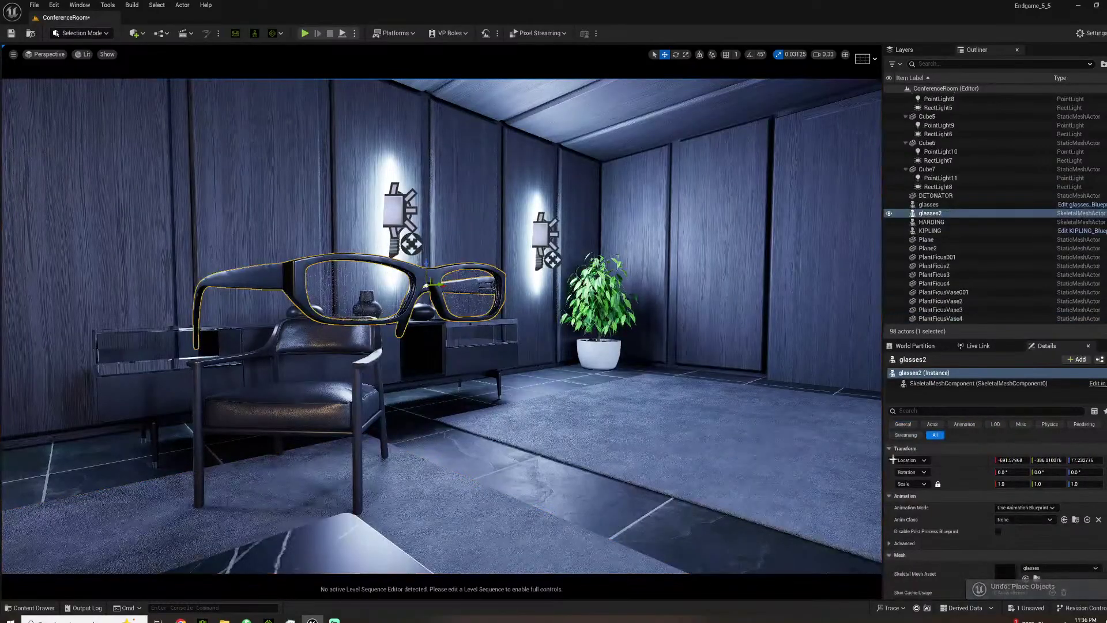
scroll(1000, 579, "down", 10)
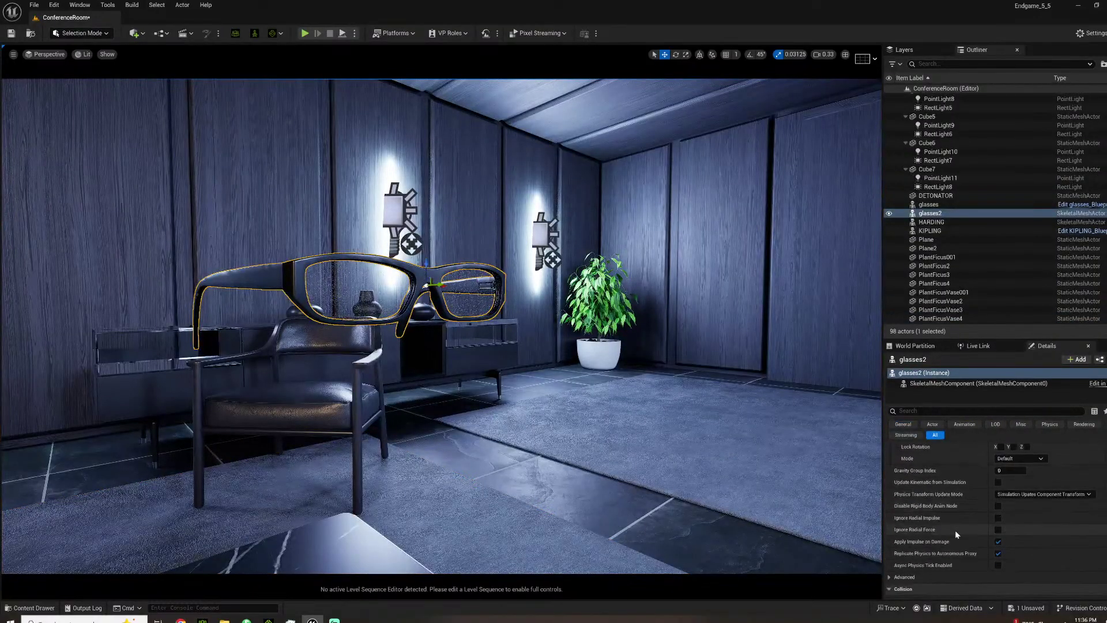
scroll(969, 507, "down", 2)
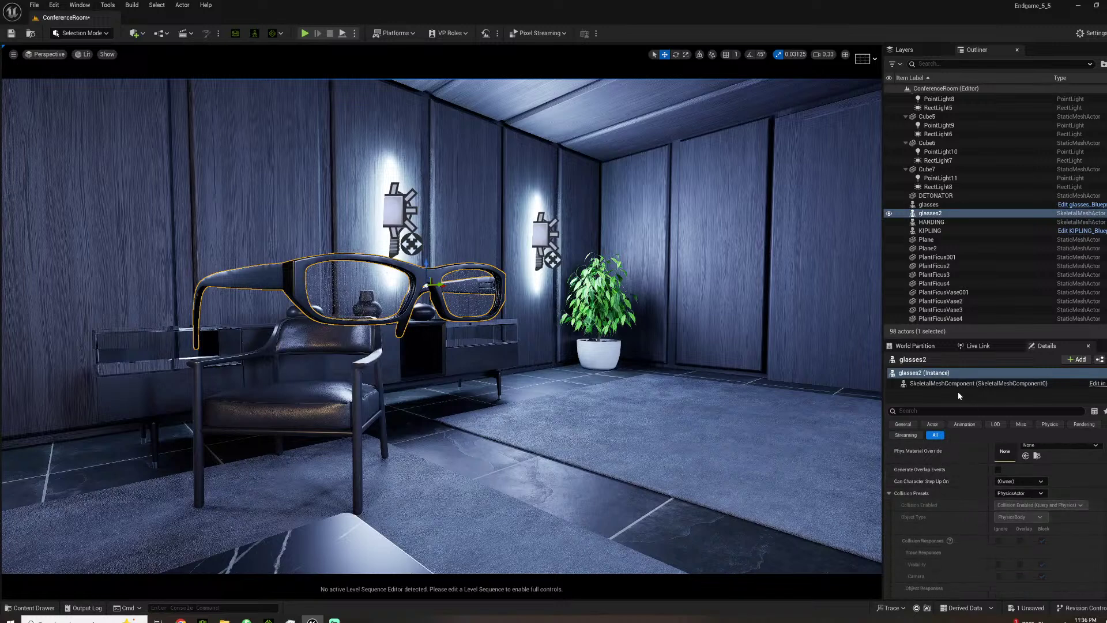
left_click(952, 384)
scroll(950, 528, "down", 5)
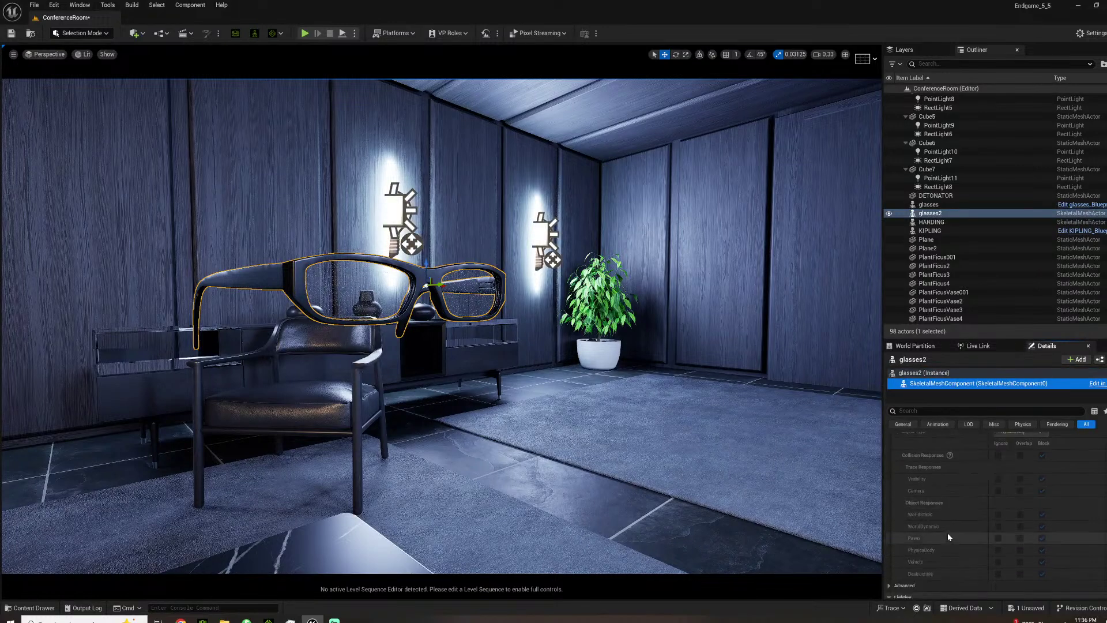
scroll(946, 532, "up", 5)
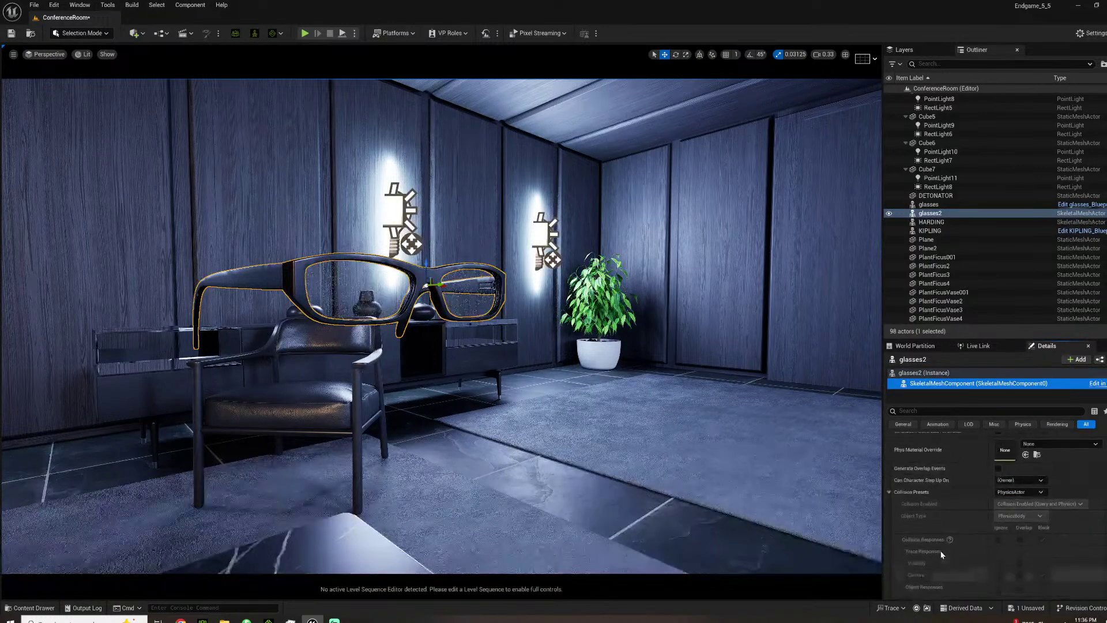
scroll(937, 551, "up", 5)
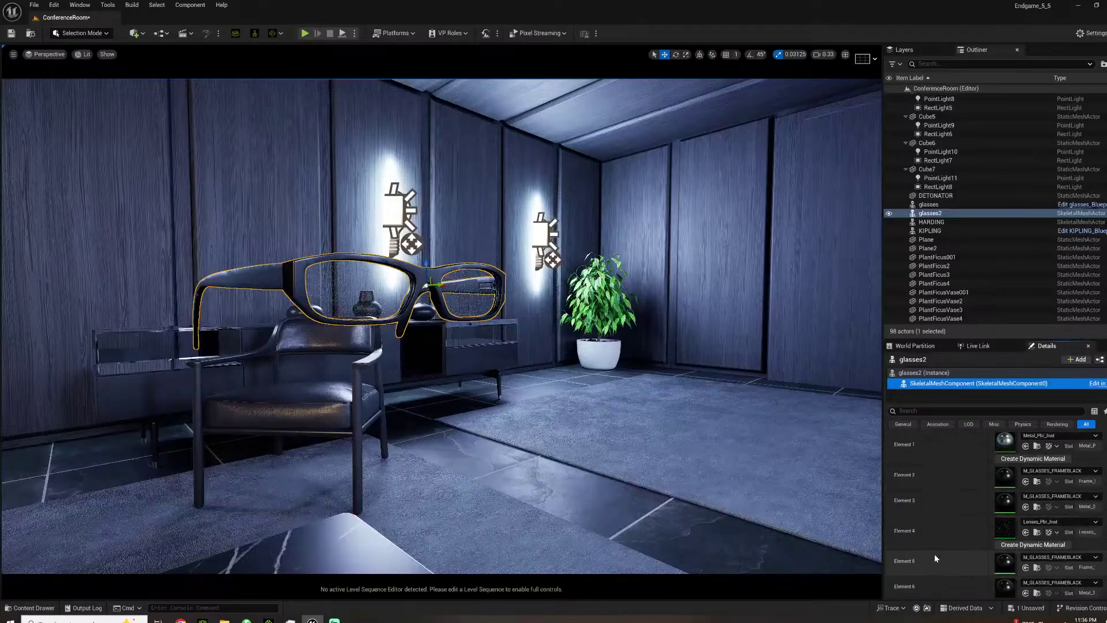
left_click(34, 608)
left_click(34, 608)
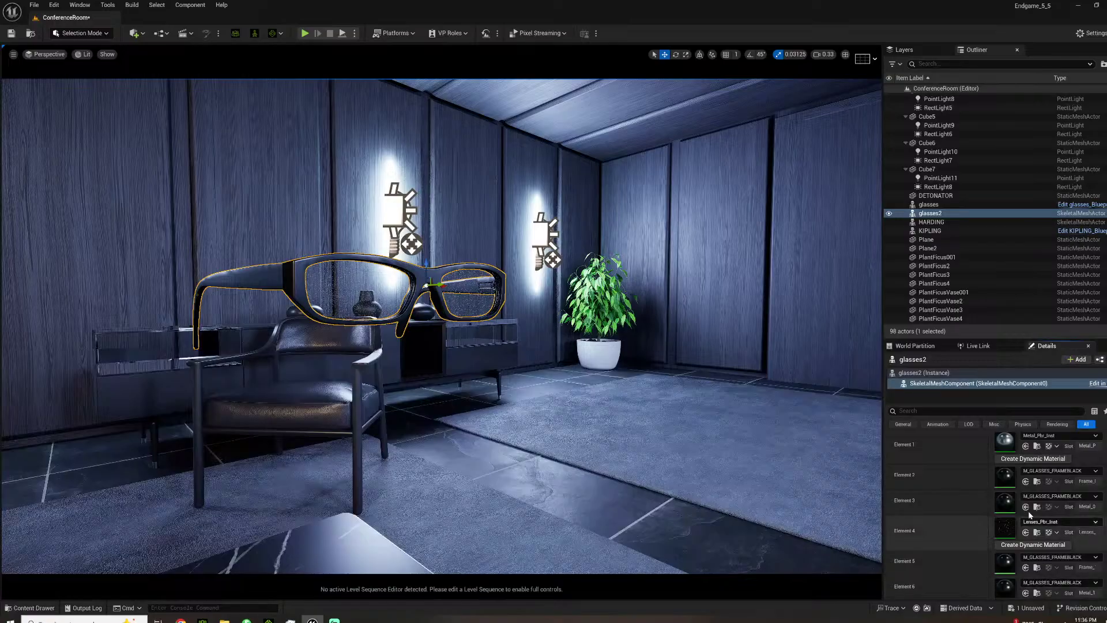
left_click(1026, 532)
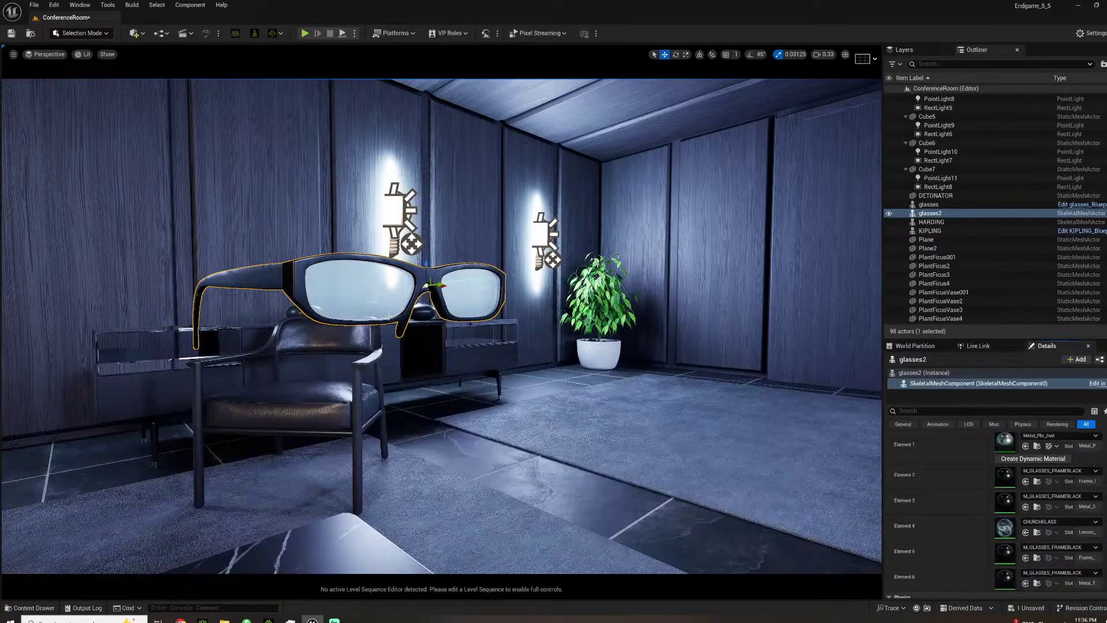
Locate CHURCHGLASS in its OLDCHURCHSTREET source folder and duplicate the material.
mouse_move(516, 374)
right_mouse_down()
mouse_move(424, 371)
mouse_move(518, 375)
right_mouse_up()
left_click(35, 607)
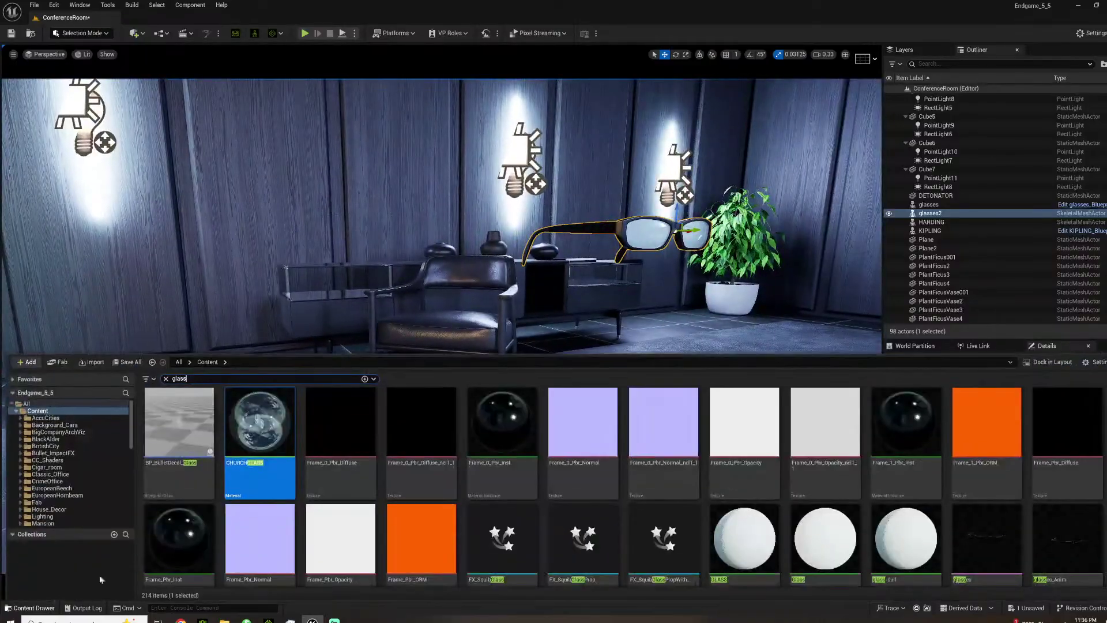
right_click(269, 411)
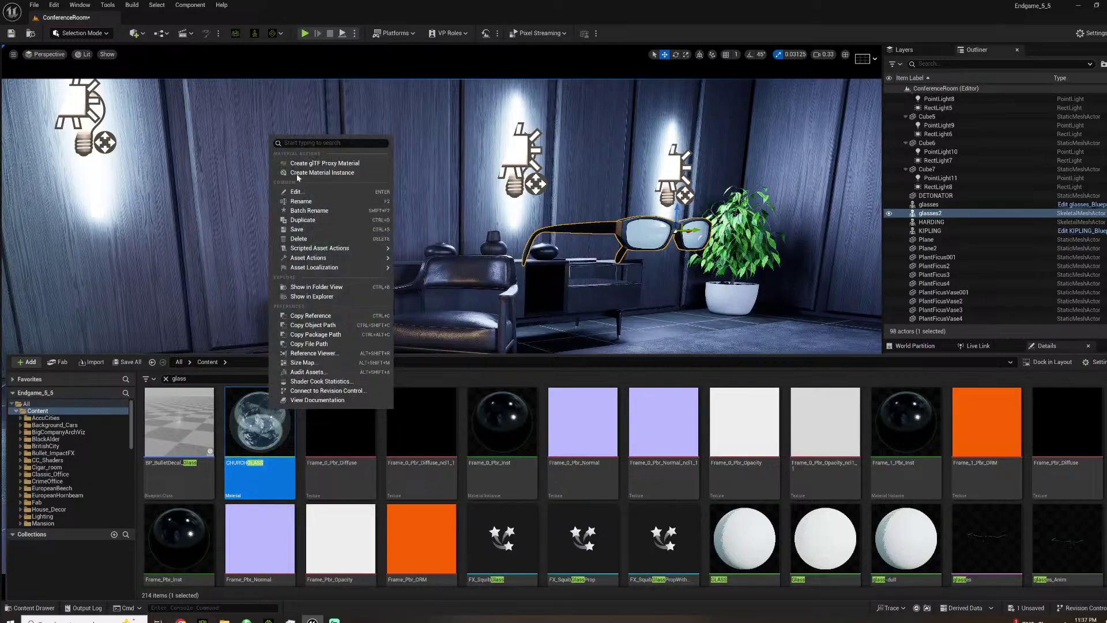
left_click(317, 287)
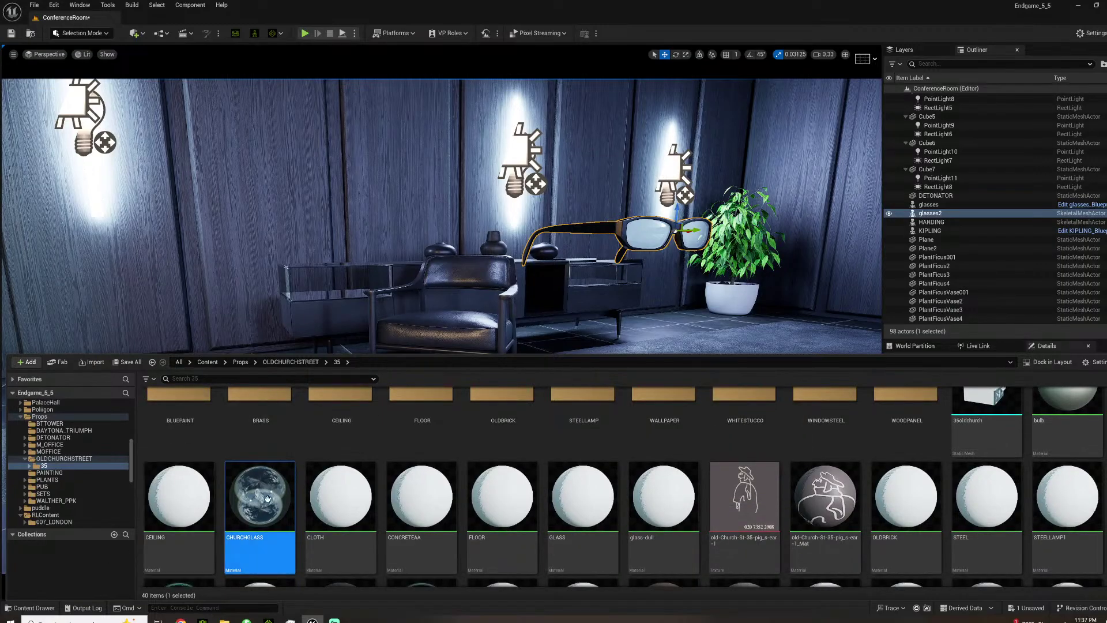
right_click(267, 498)
left_click(330, 311)
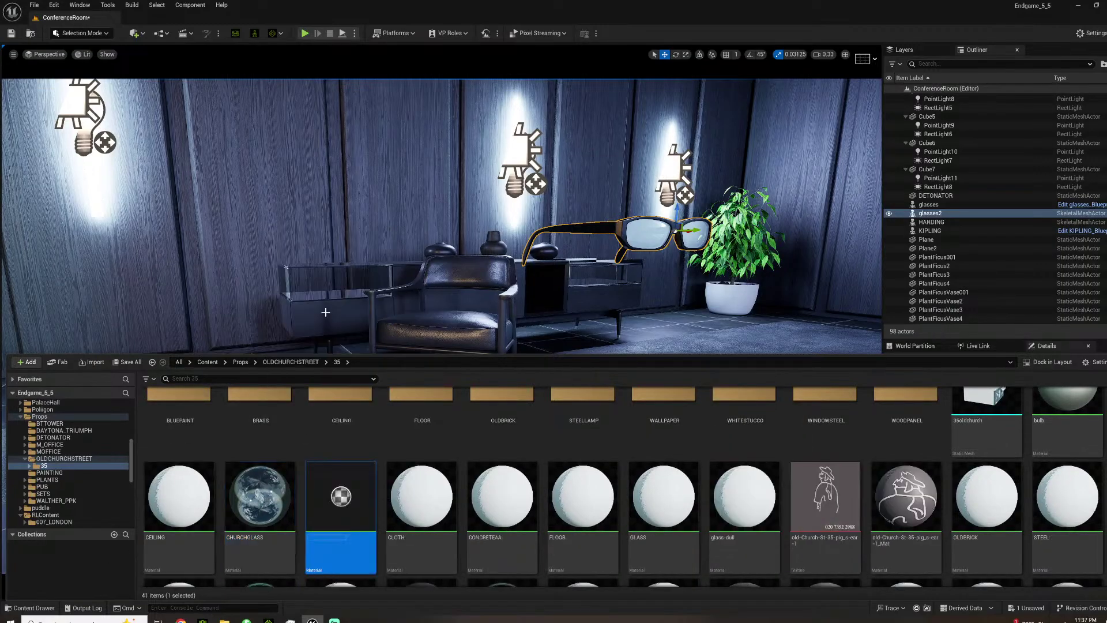
Open the duplicated church glass material and set its OPACITY parameter's default value to 0.75.
double_click(344, 507)
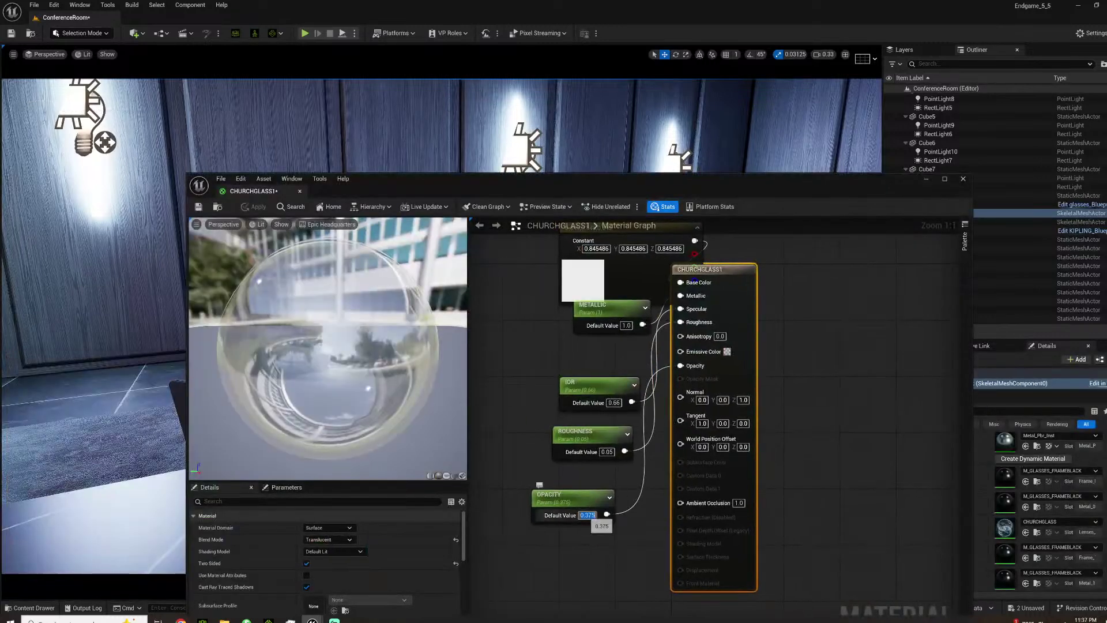
type("0.75")
key("Return")
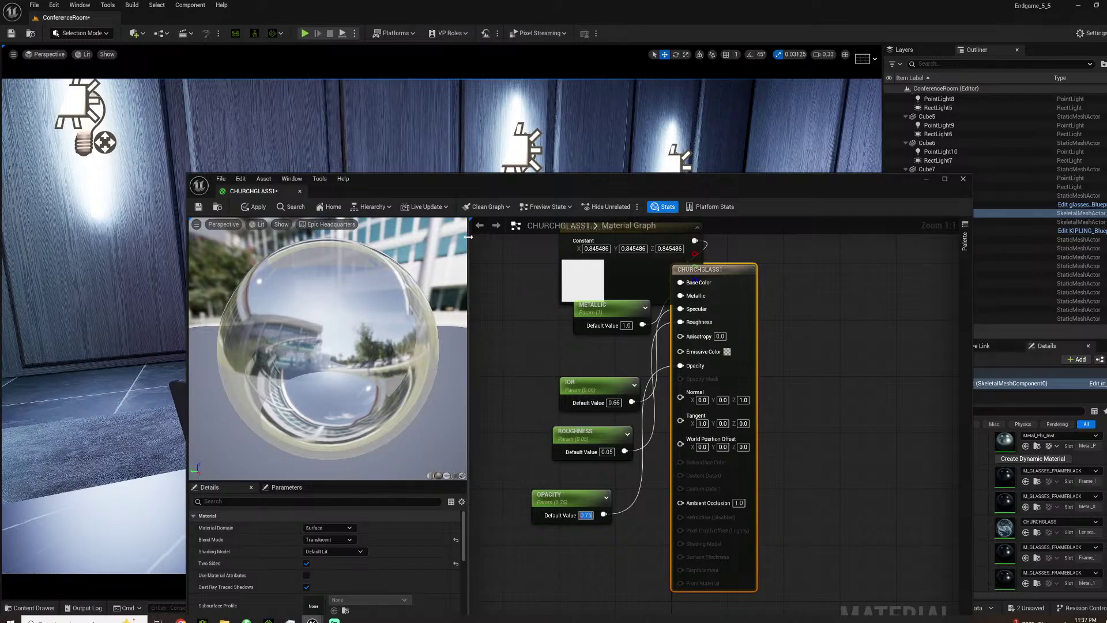
Set the OPACITY parameter's default value to 0.125 and save the material as M_GLASSES_LENS in the RLContent/glasses folder.
type("0.125")
key("Return")
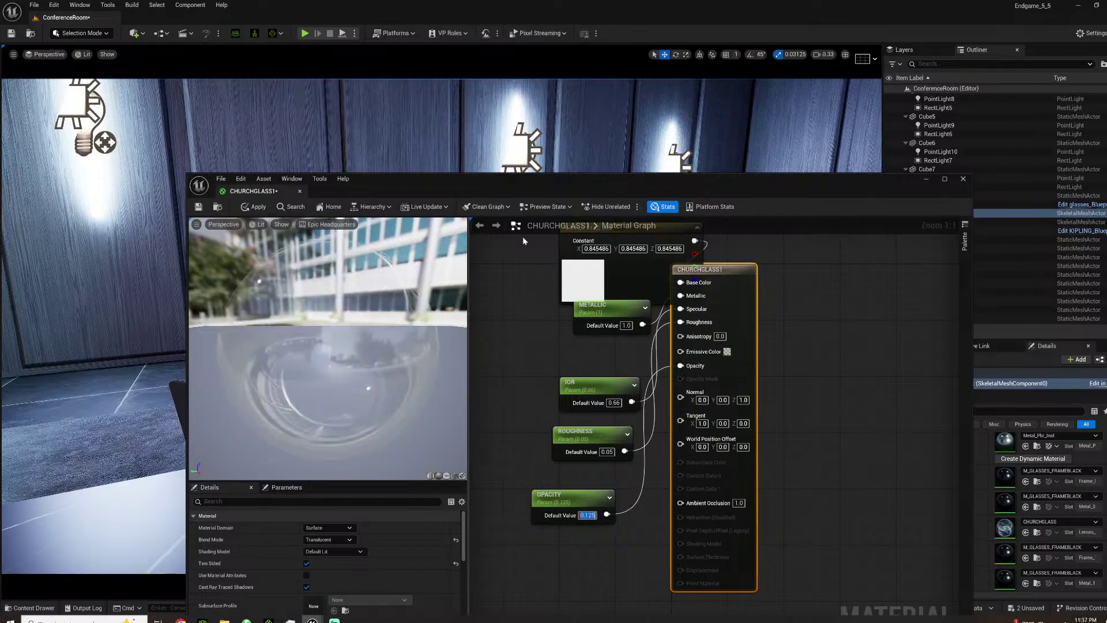
left_click(221, 178)
left_click(235, 260)
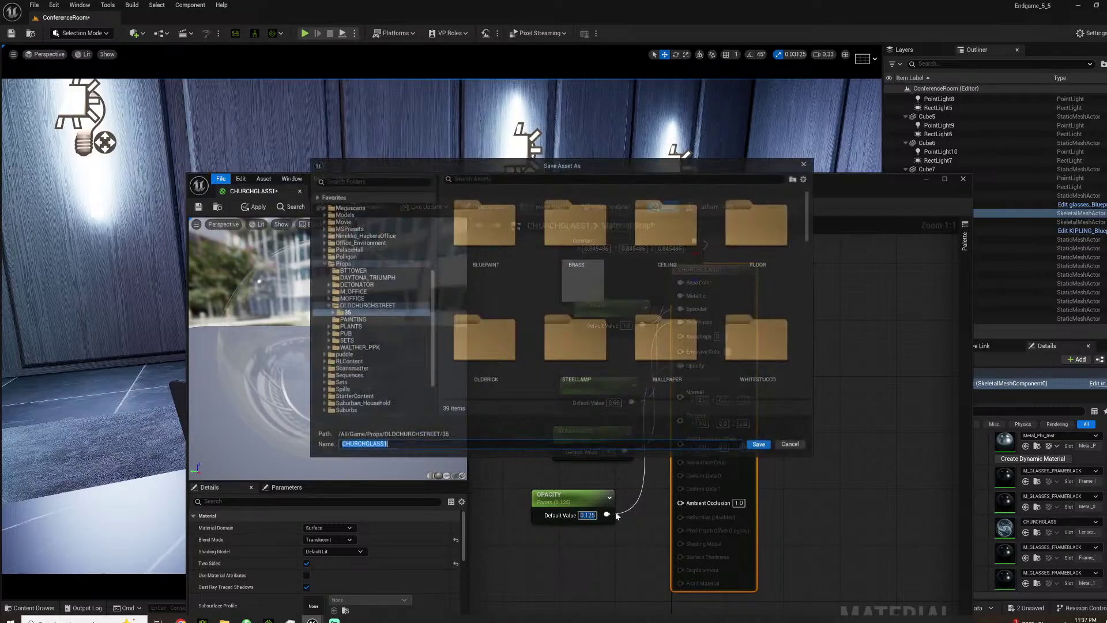
scroll(390, 358, "up", 6)
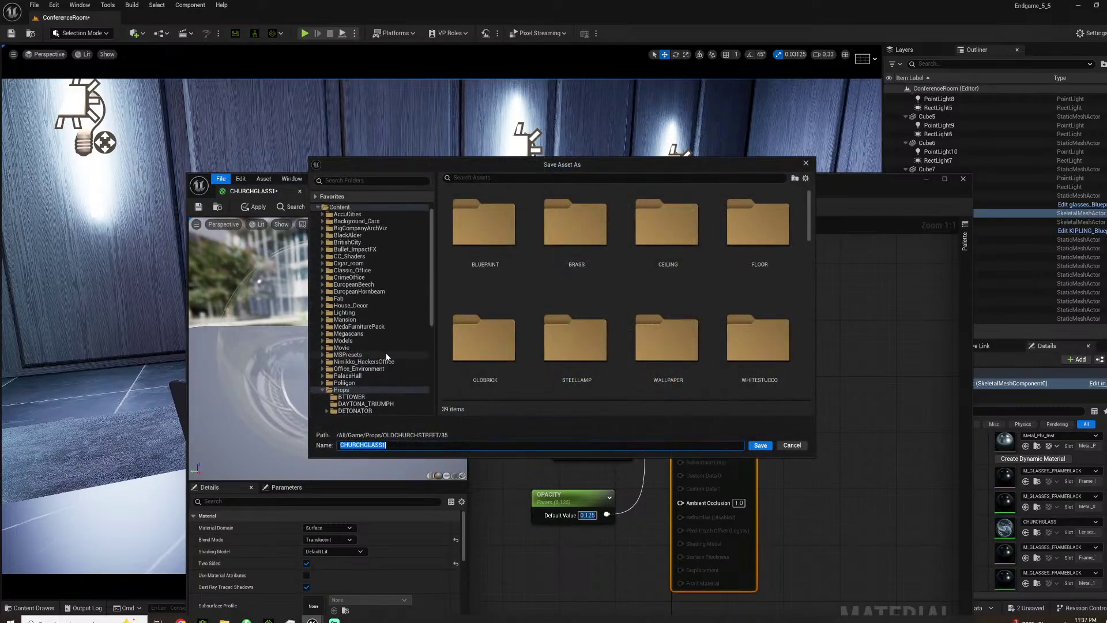
scroll(379, 347, "down", 9)
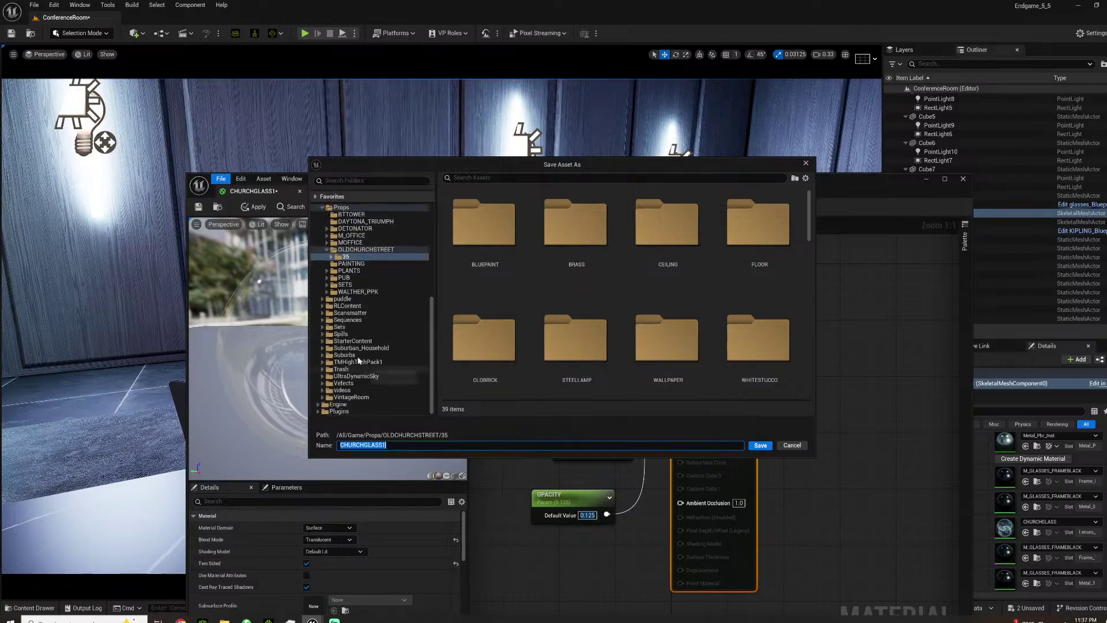
left_click(348, 306)
scroll(590, 331, "down", 2)
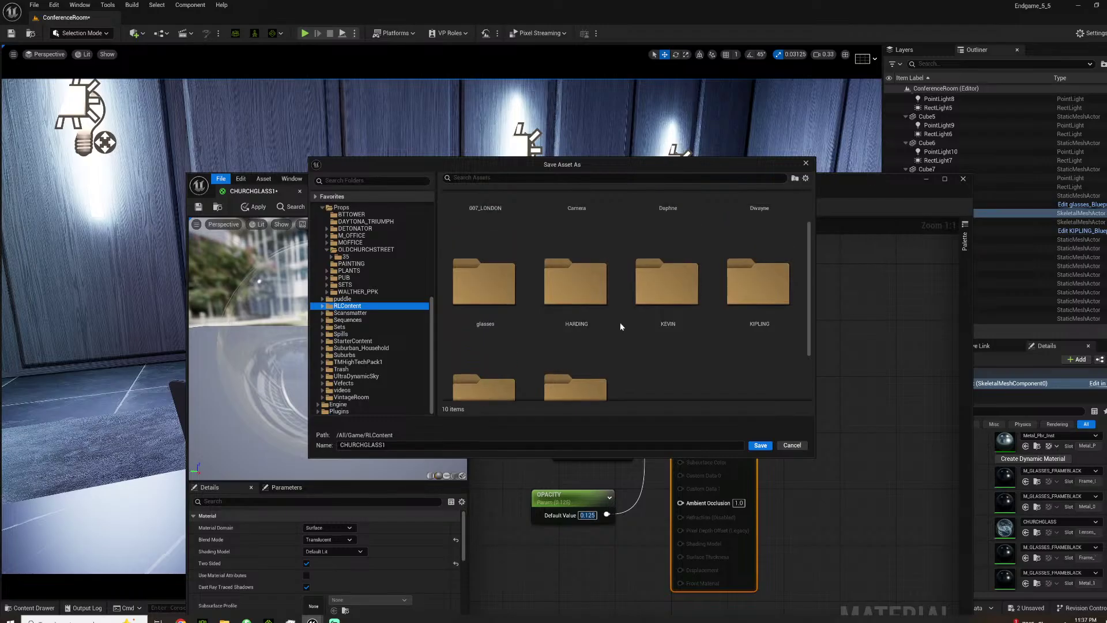
scroll(663, 314, "up", 2)
left_click(503, 337)
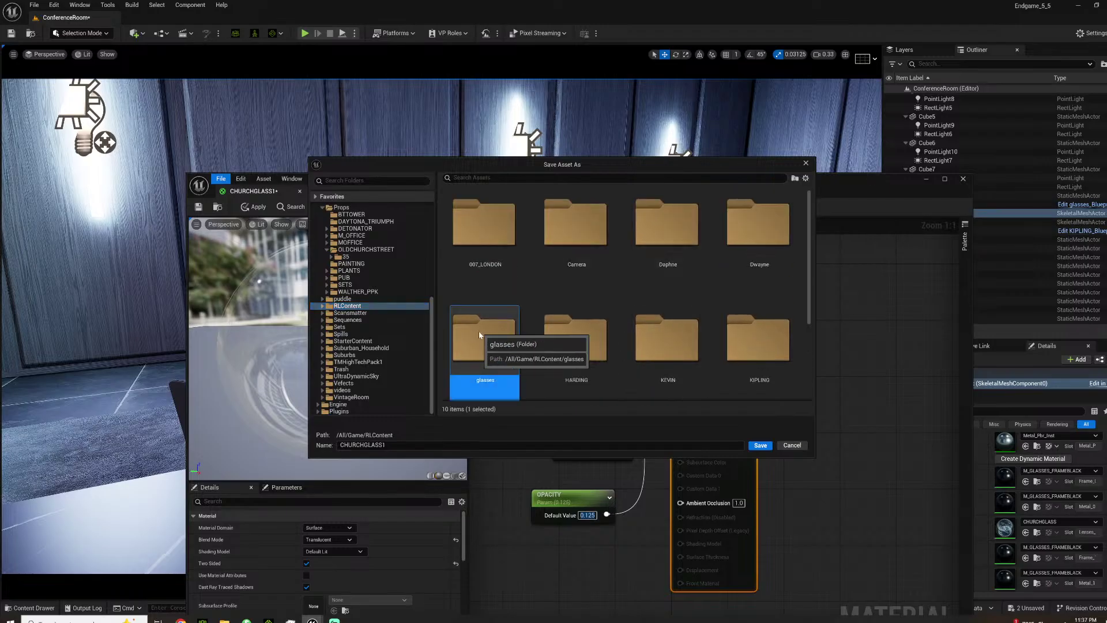
double_click(477, 330)
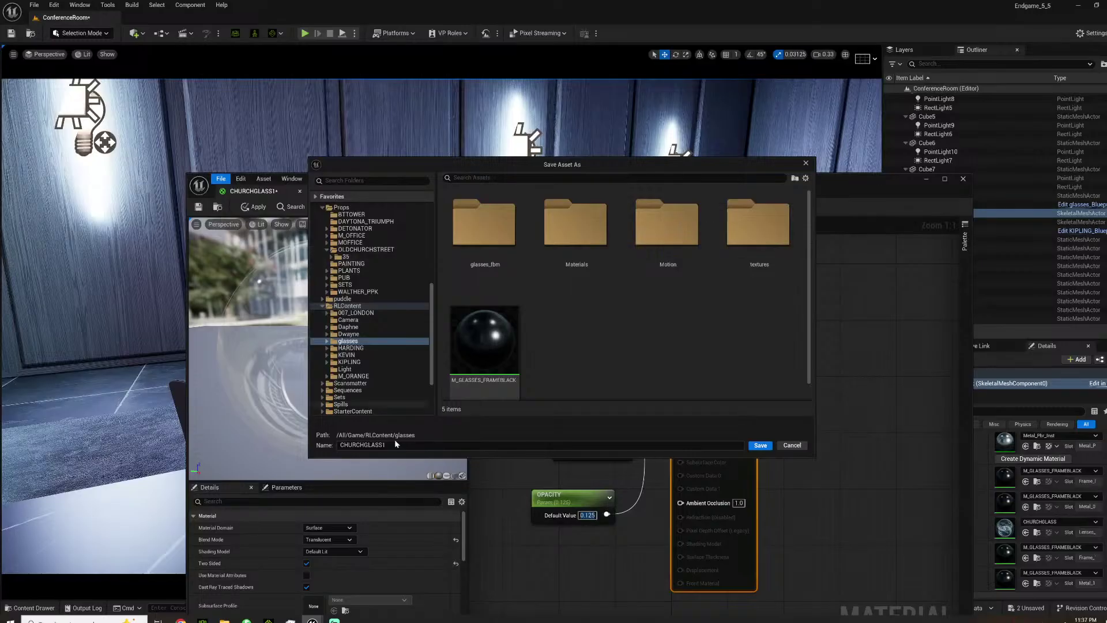
left_click(479, 330)
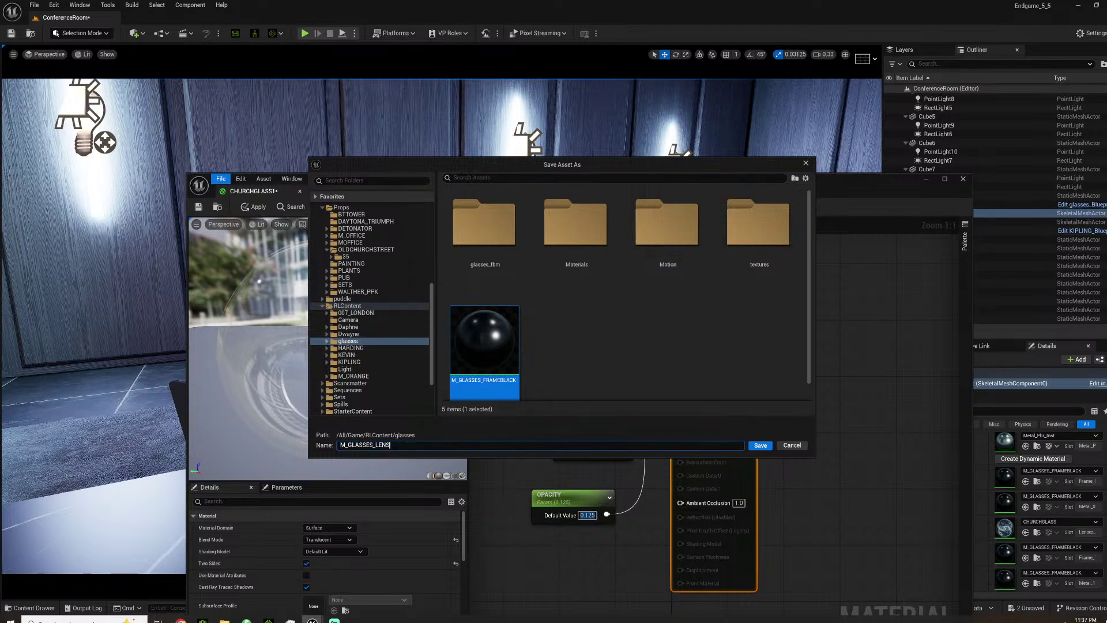
type("S")
key("Return")
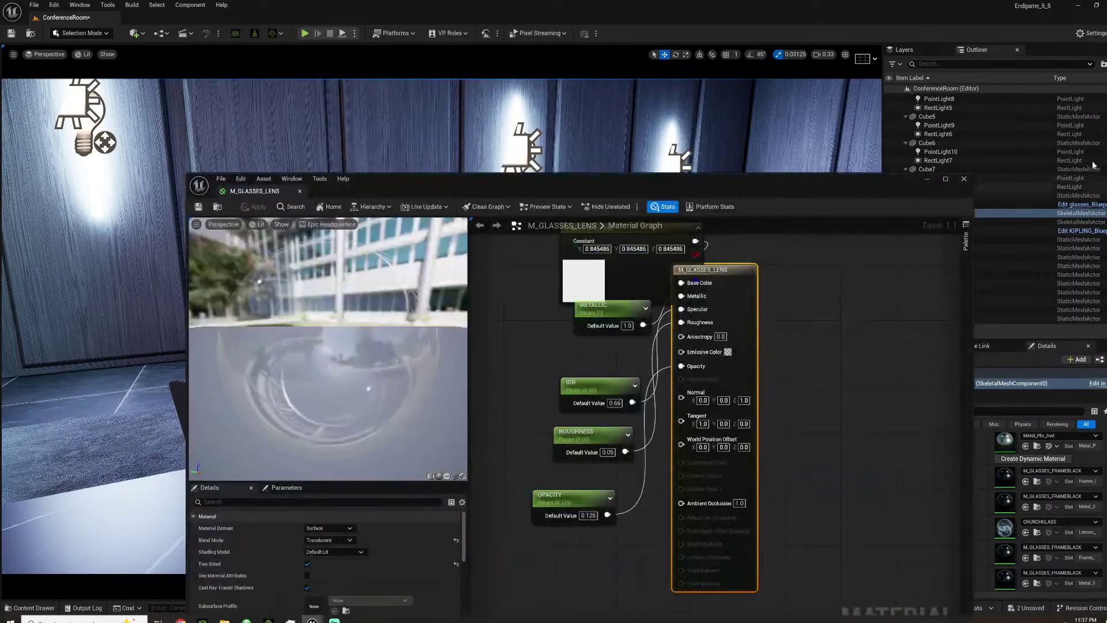
left_click(964, 179)
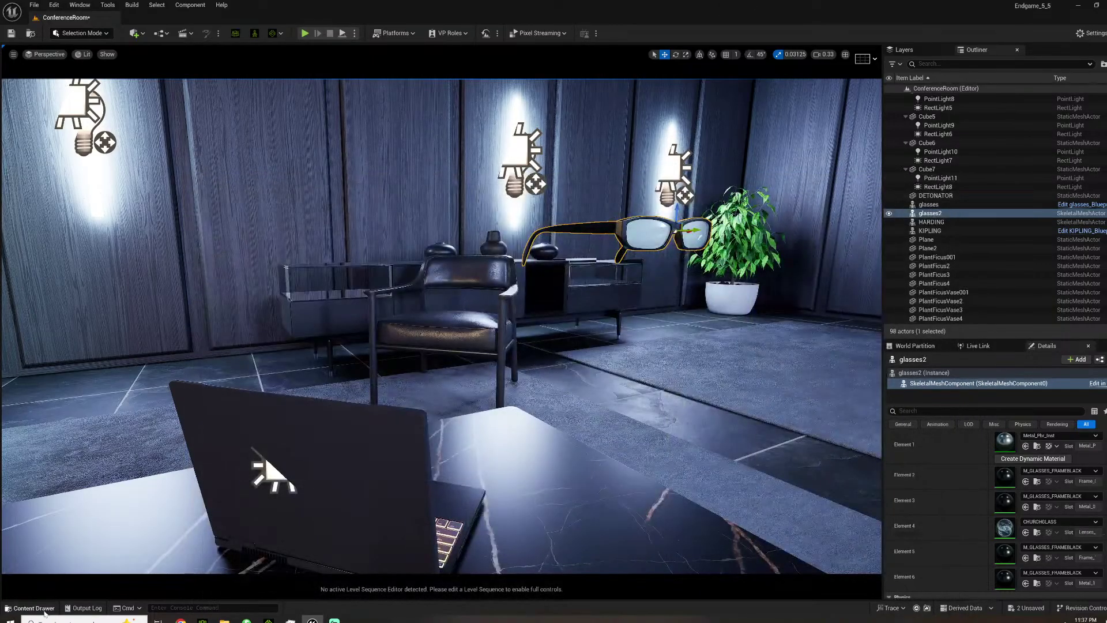
Delete the leftover CHURCHGLASS1 duplicate from the OLDCHURCHSTREET/35 folder.
left_click(43, 611)
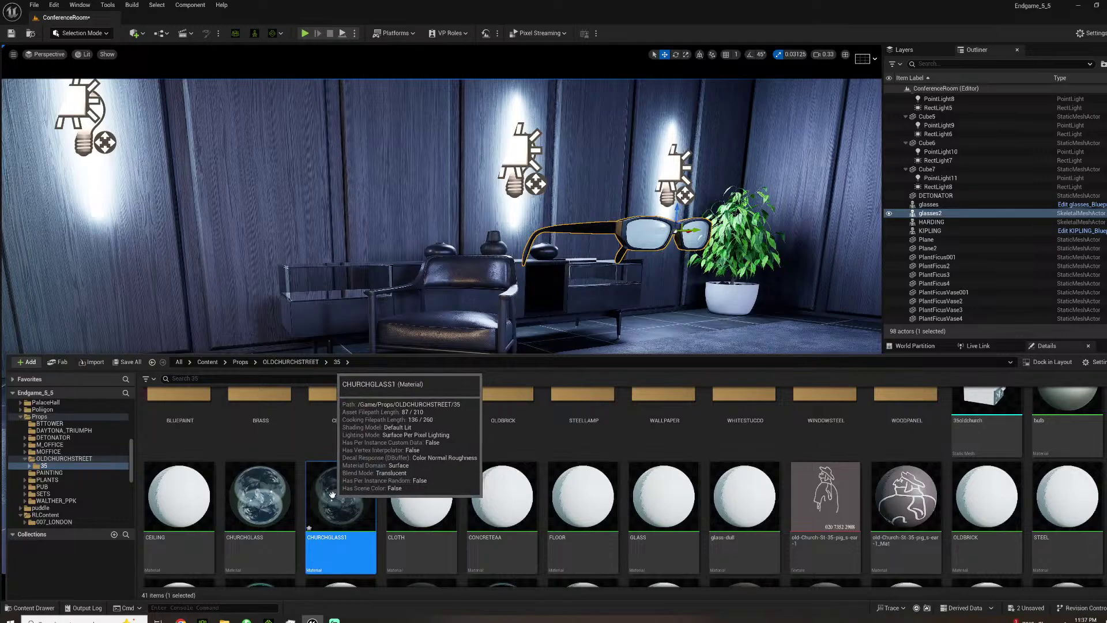
key("Delete")
left_click(513, 455)
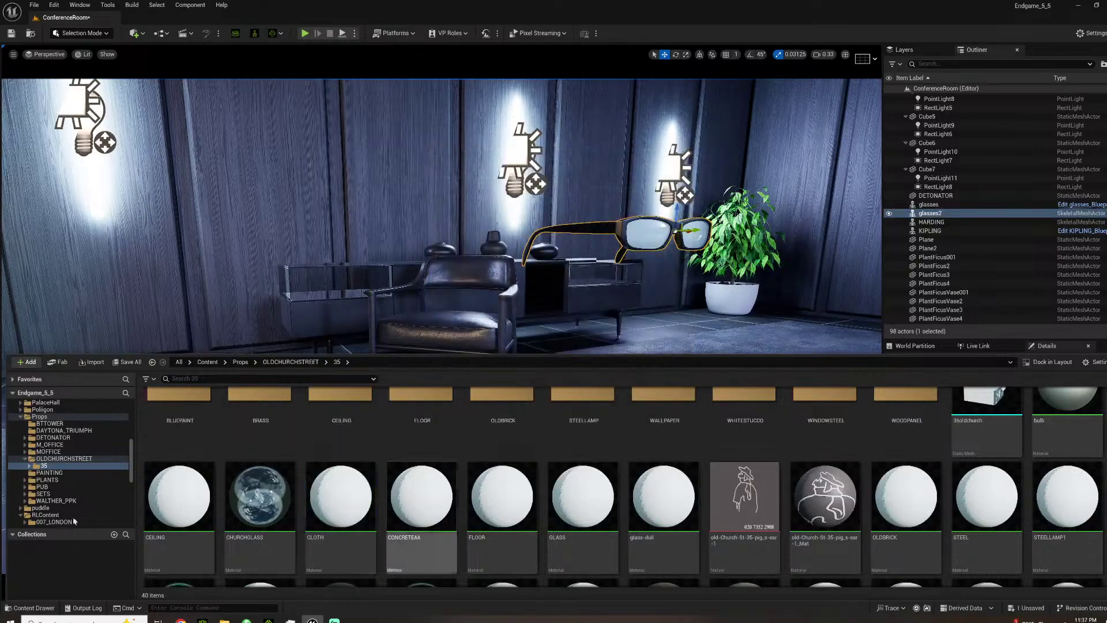
Assign M_GLASSES_LENS from the RLContent/glasses folder to the lens slot, Element 4, of glasses2.
scroll(80, 434, "up", 10)
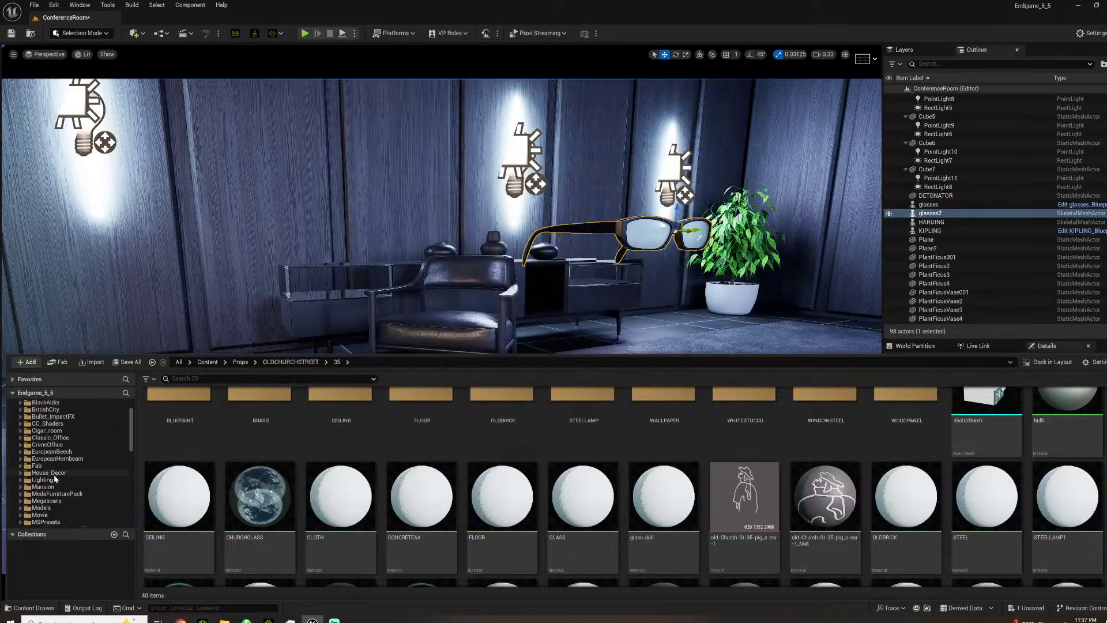
scroll(60, 478, "down", 8)
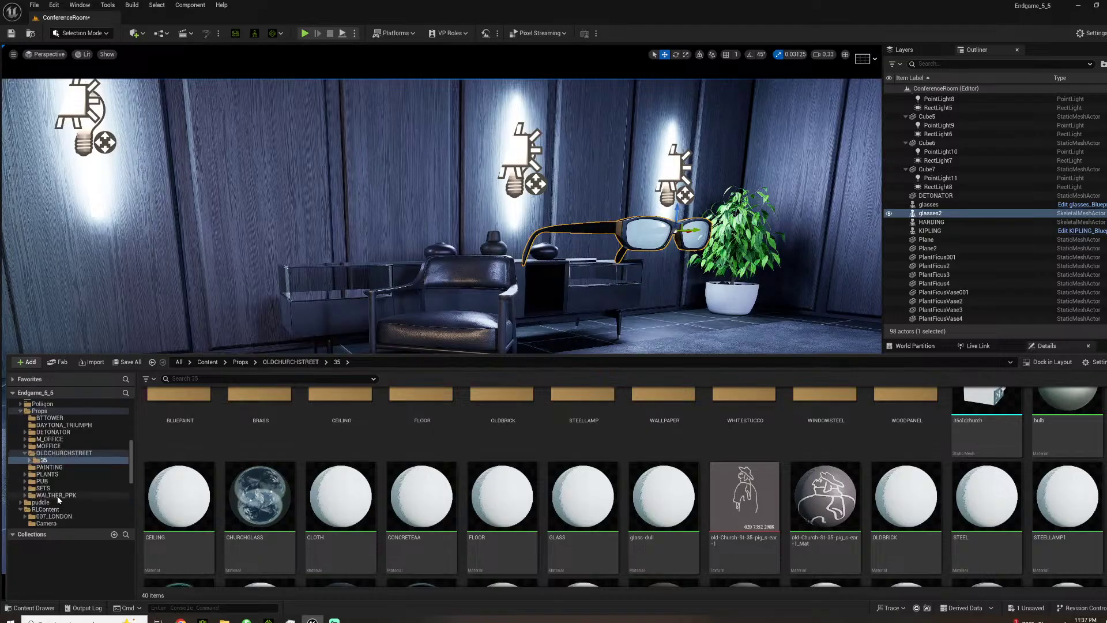
left_click(66, 507)
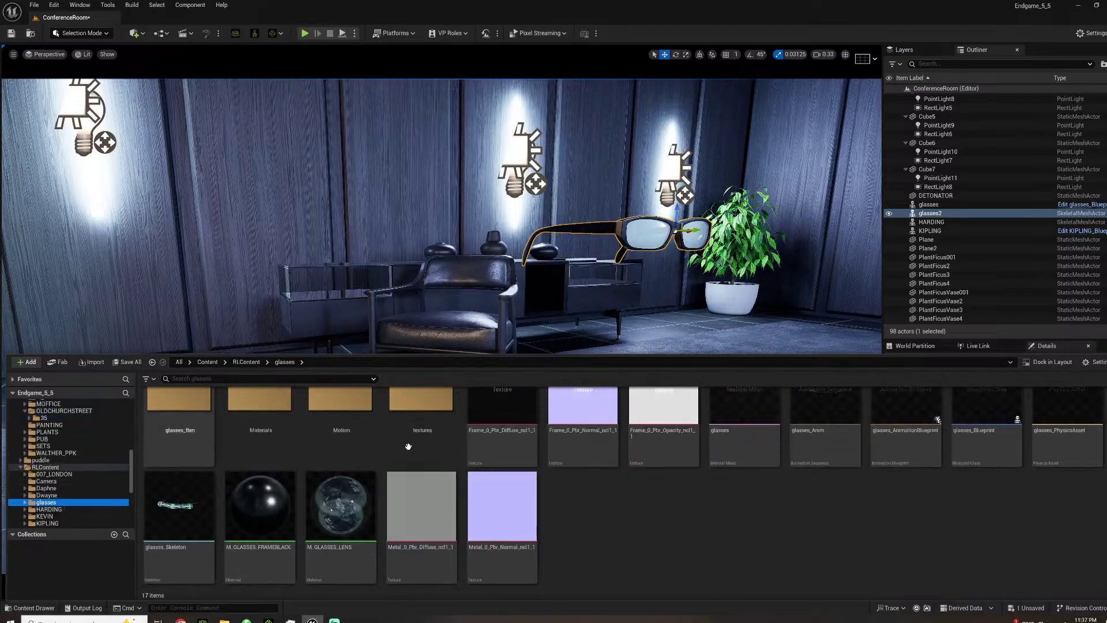
left_click(617, 226)
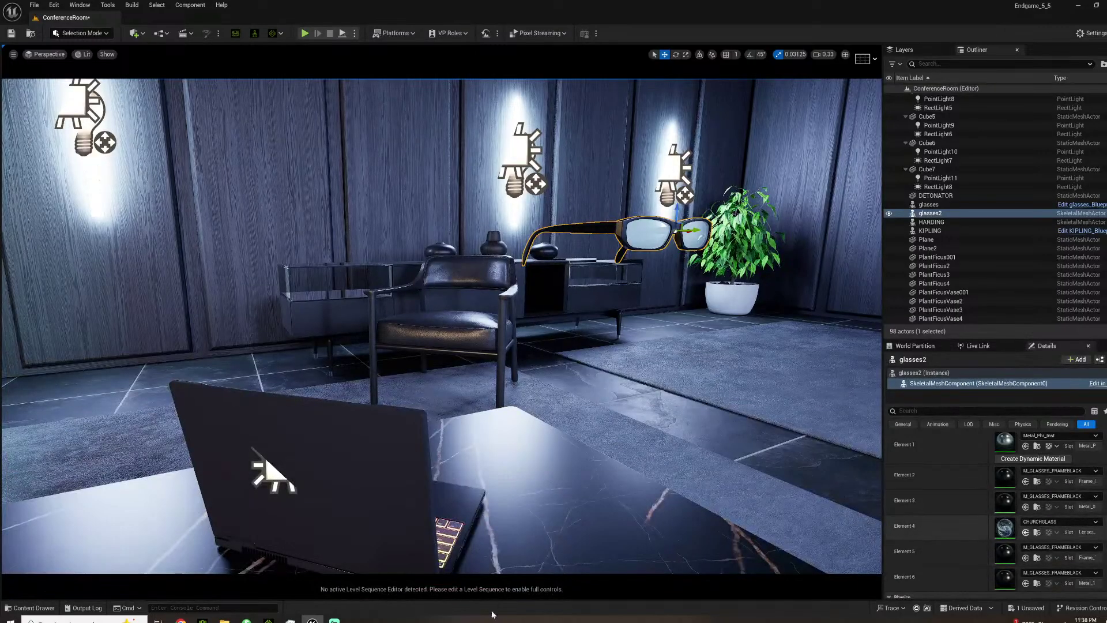
left_click(31, 607)
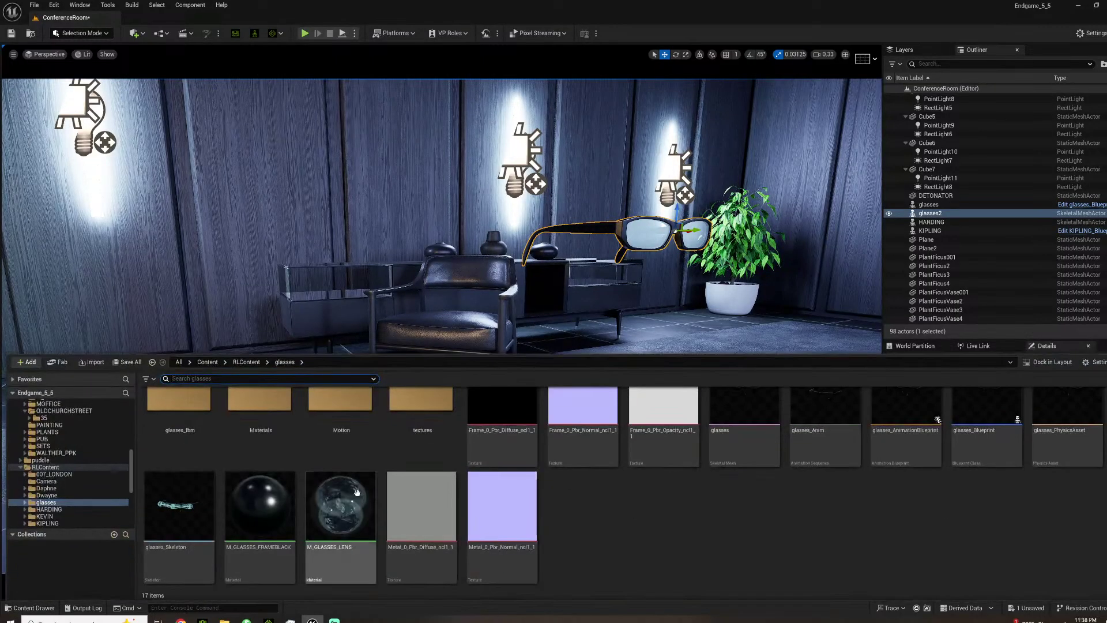
left_click(29, 608)
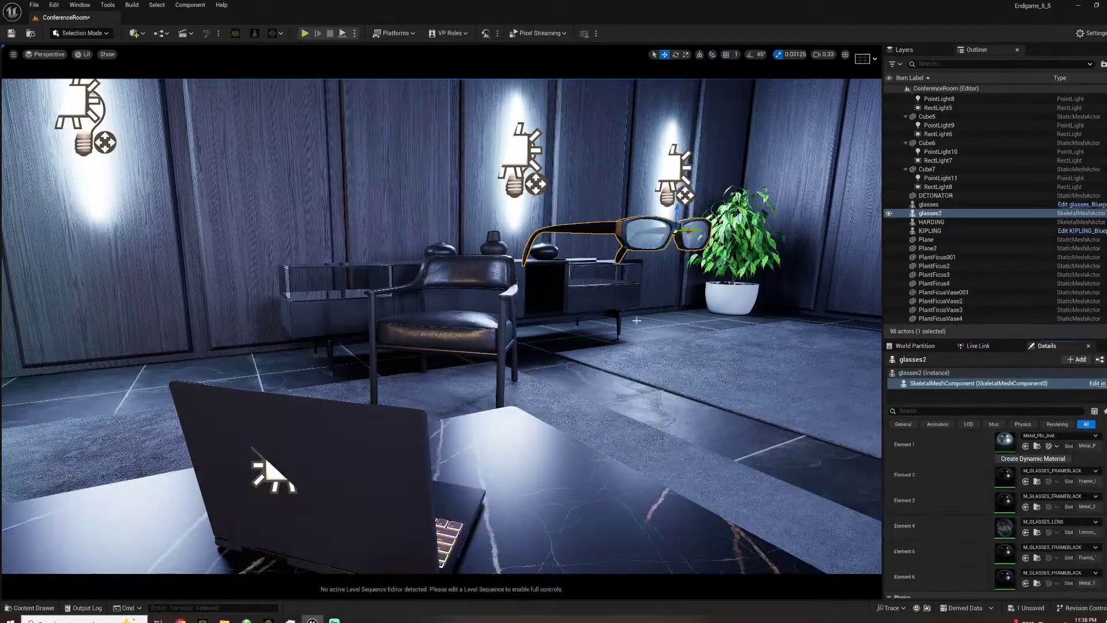
Inspect the glasses' new lenses from both sides and save the ConferenceRoom level.
left_click(605, 327)
right_click_drag(606, 327, 606, 327)
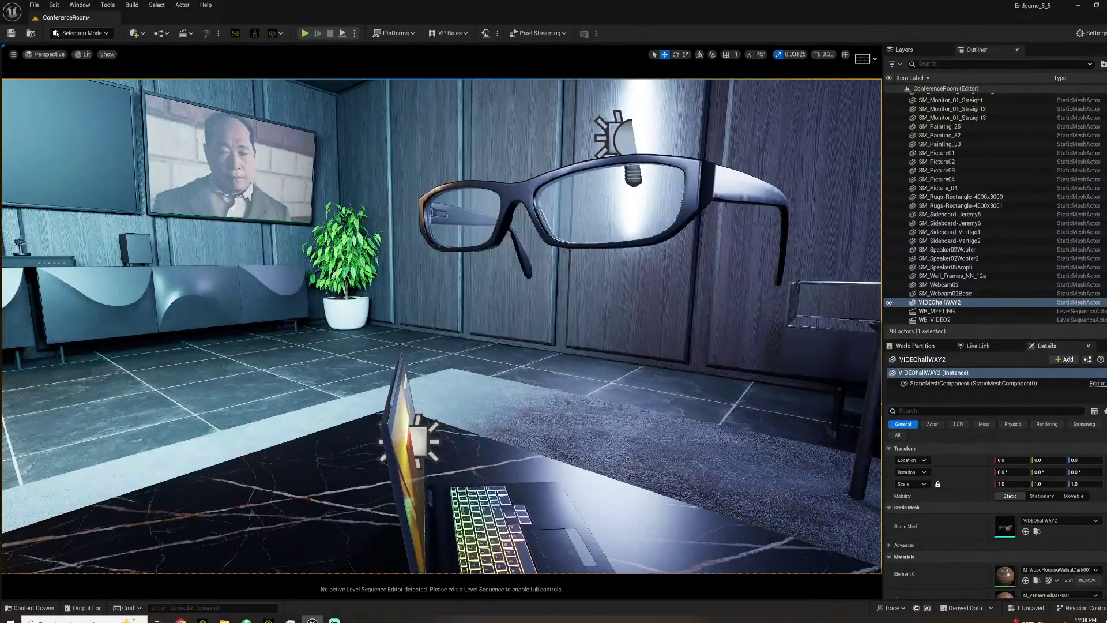
right_click_drag(606, 327, 606, 327)
right_click_drag(426, 254, 426, 255)
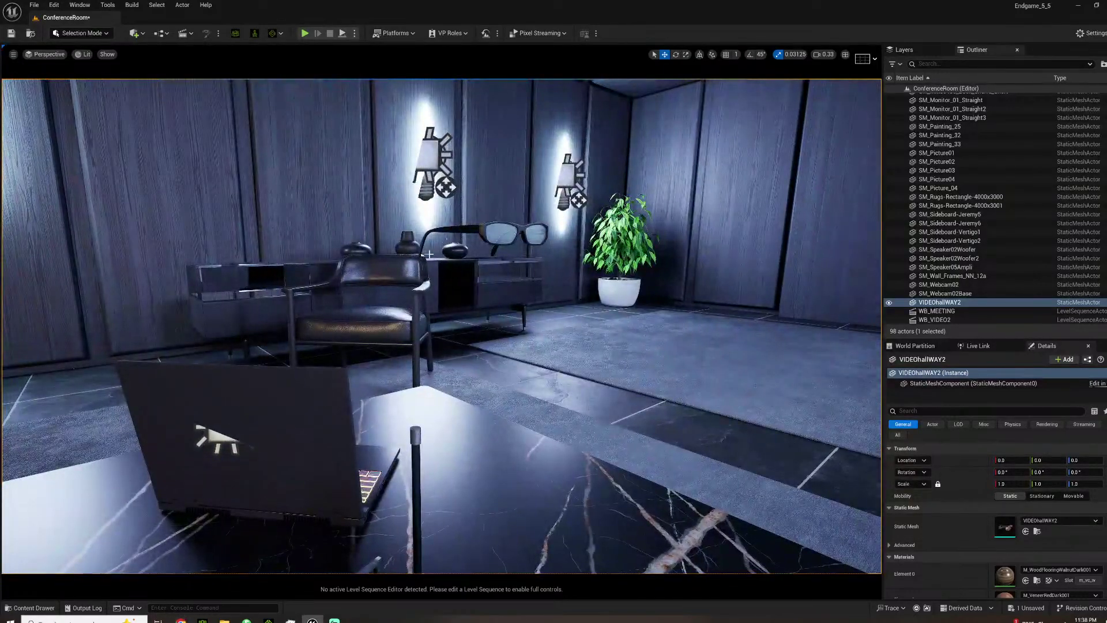
left_click(473, 229)
key("ctrl+s")
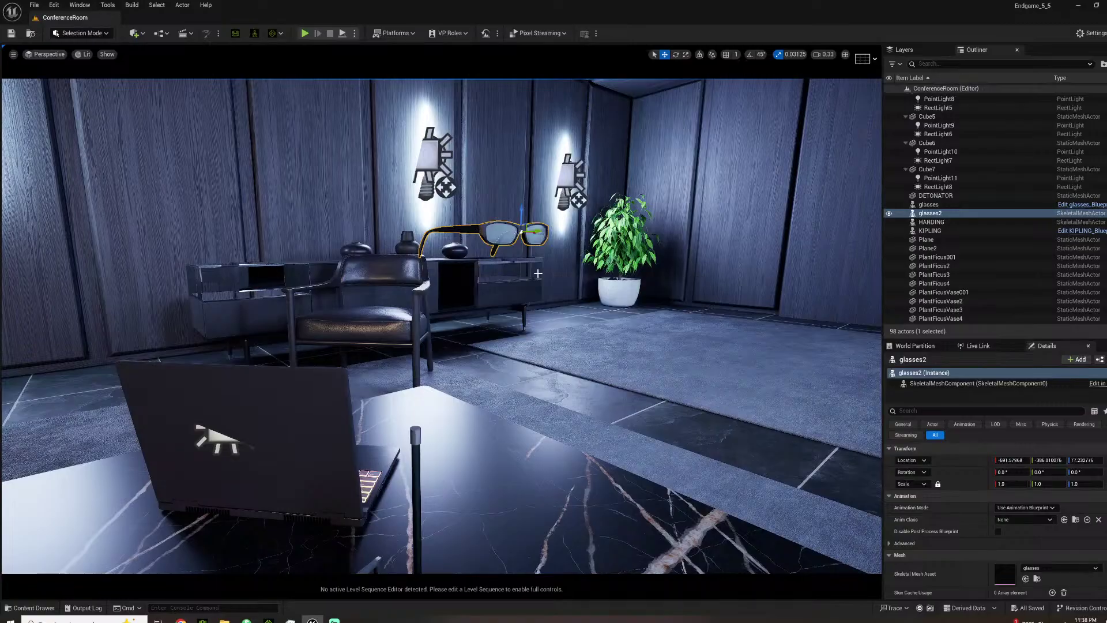
Select glasses2 on the far side of the conference room and set its location to 0, 0, 0.
left_click(624, 345)
right_click_drag(624, 345, 624, 345)
right_click_drag(456, 451, 456, 451)
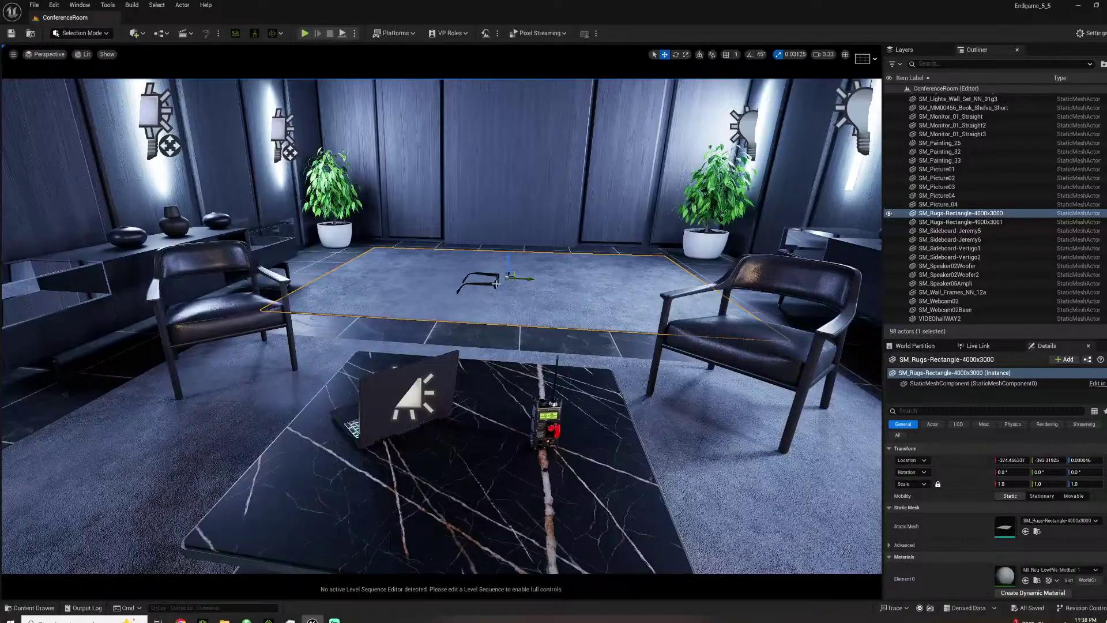
left_click(496, 283)
type("0")
left_click(1055, 460)
type("0.0")
Hide the HARDING character that overlaps KIPLING in the hallway.
right_click_drag(441, 326, 441, 326)
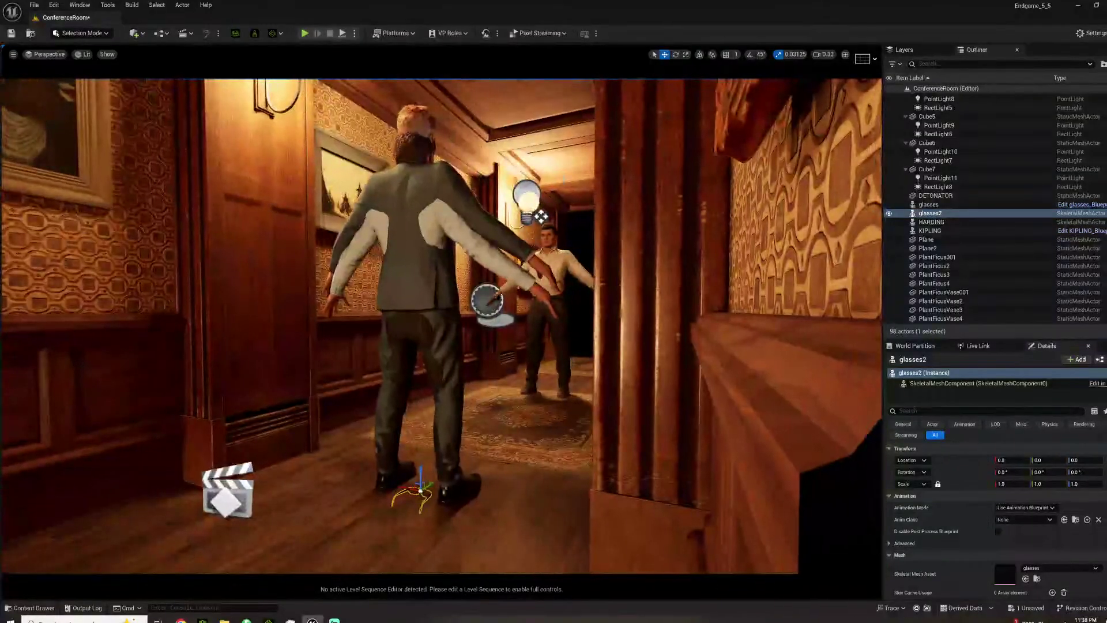
left_click(419, 123)
left_click(889, 222)
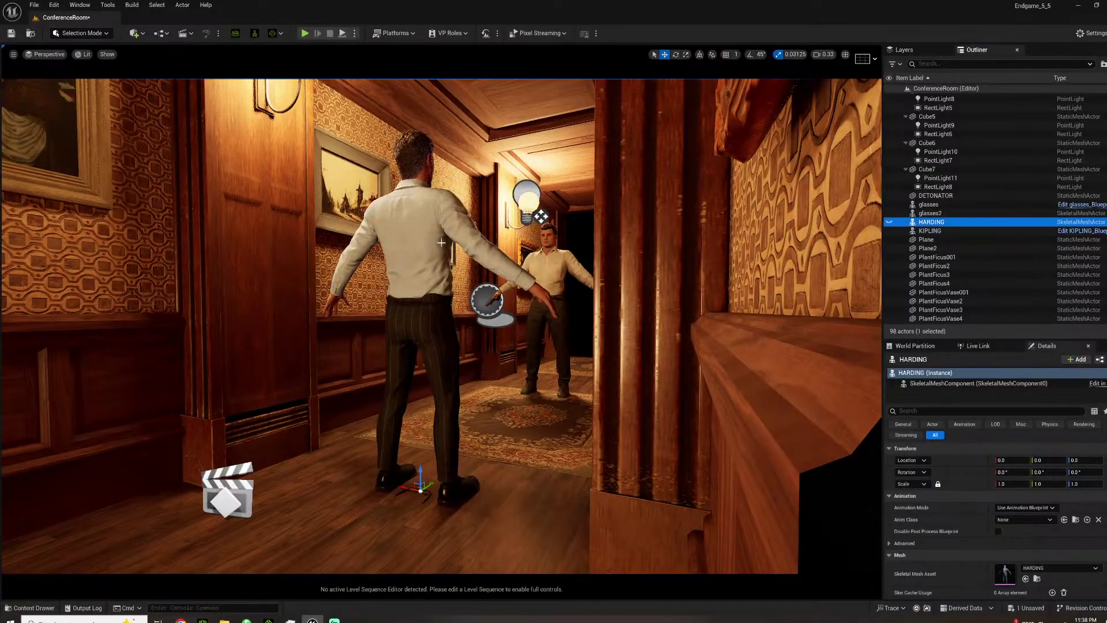
Raise glasses2 to head height and move it forward onto KIPLING's face, at about Y 8.24 and Z 164.9.
left_click(420, 485)
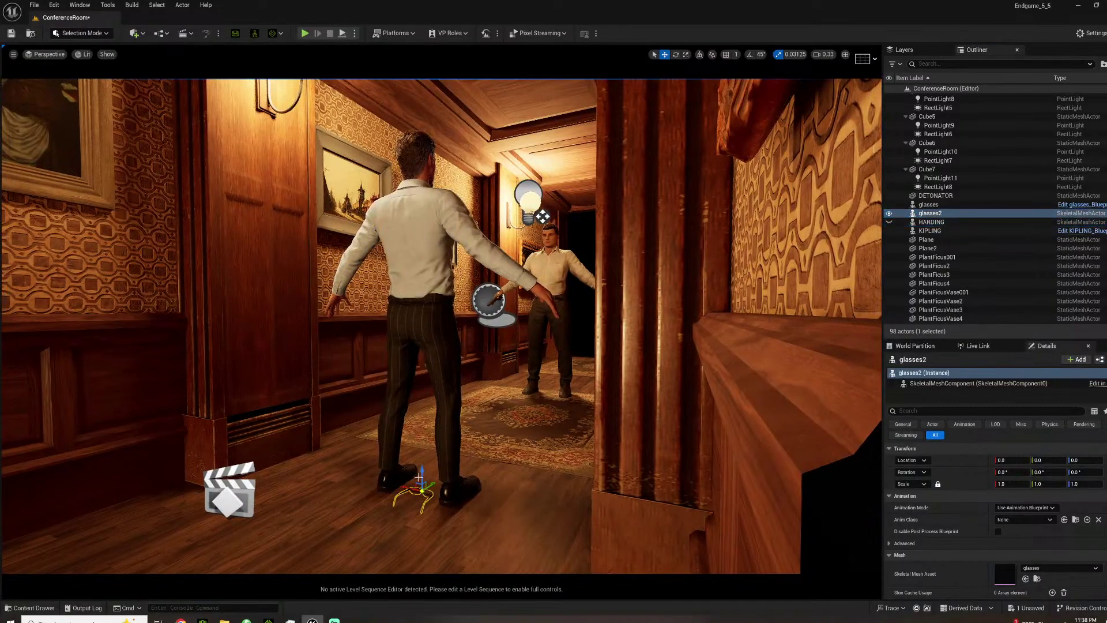
left_click_drag(420, 471, 663, 145)
scroll(663, 145, "up", 3)
right_click_drag(441, 326, 599, 317)
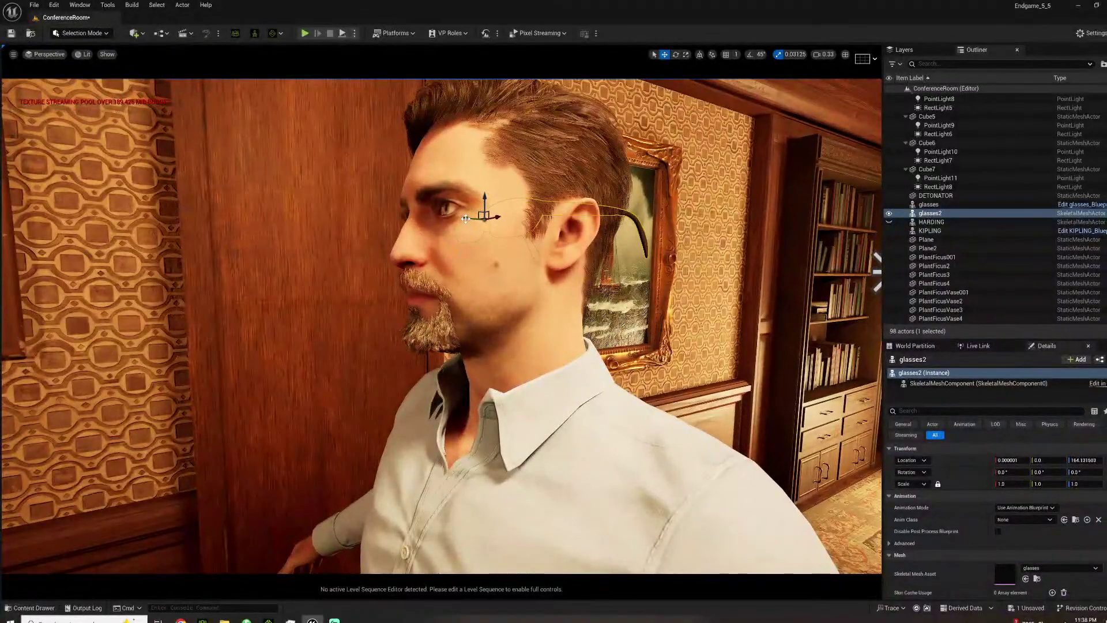
left_click_drag(466, 219, 384, 221)
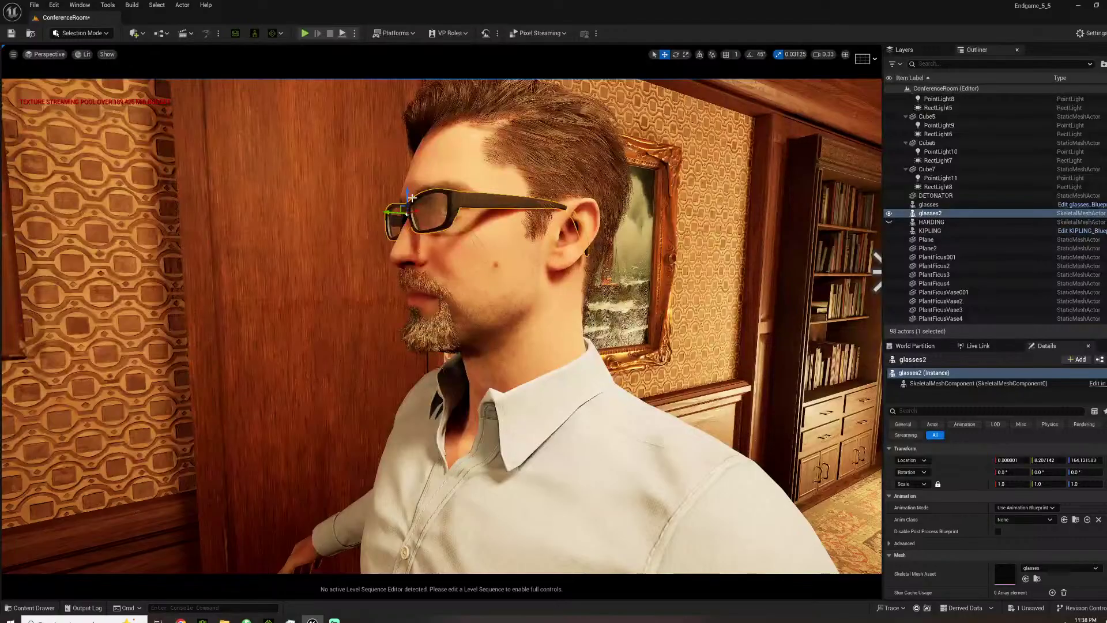
left_click_drag(408, 196, 413, 183)
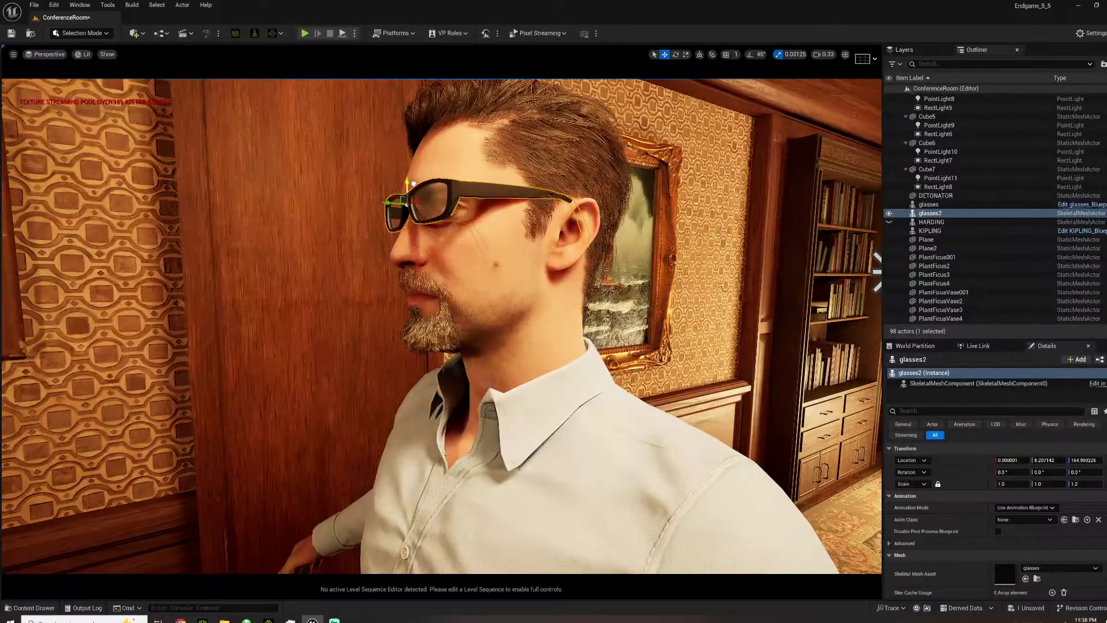
Tilt glasses2 about 3.46° around X and lower it on KIPLING's nose to about Z 164.2.
left_click(345, 199)
right_click_drag(345, 199, 527, 231)
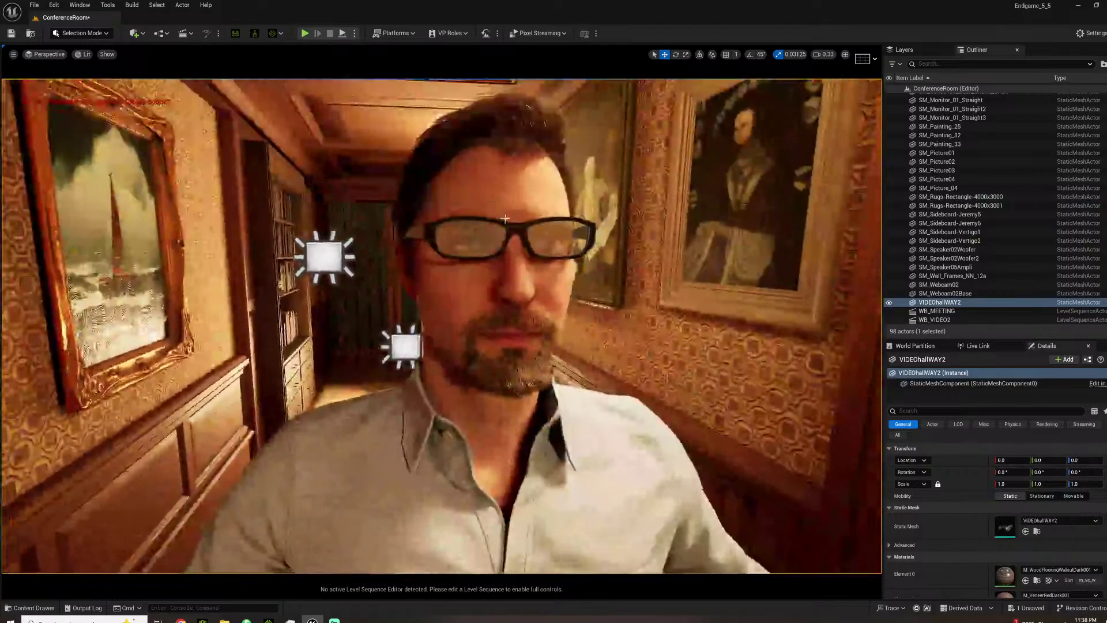
left_click(527, 245)
key("e")
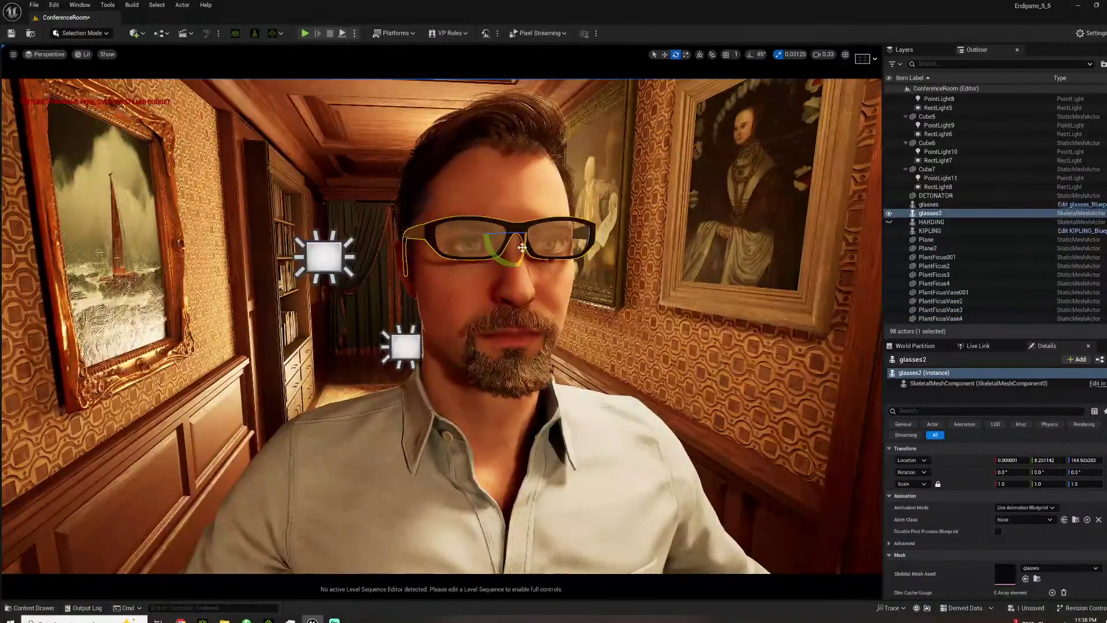
key("w")
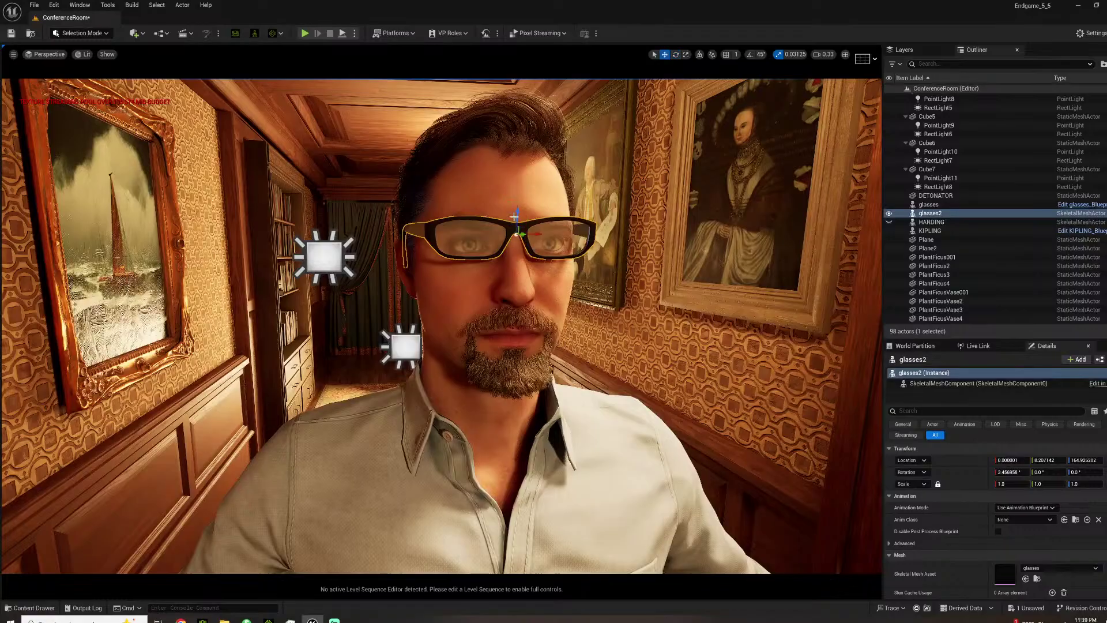
left_click_drag(516, 215, 521, 225)
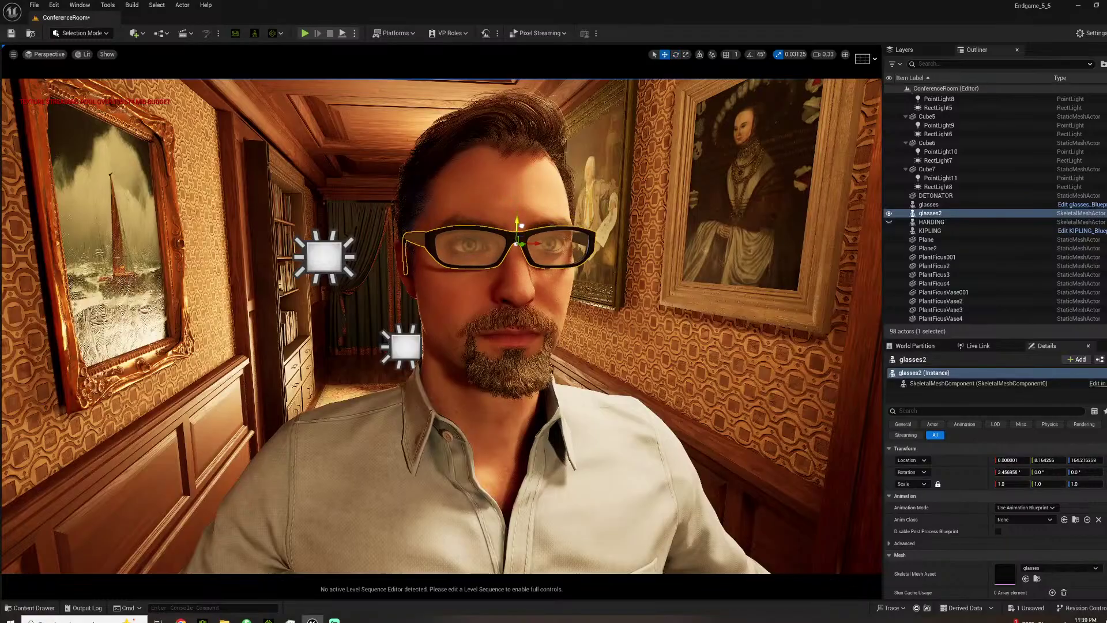
Lengthen glasses2 to a Y scale of 1.03125 and inspect the temple tip behind KIPLING's ear.
left_click(600, 342)
right_click_drag(600, 343, 513, 346)
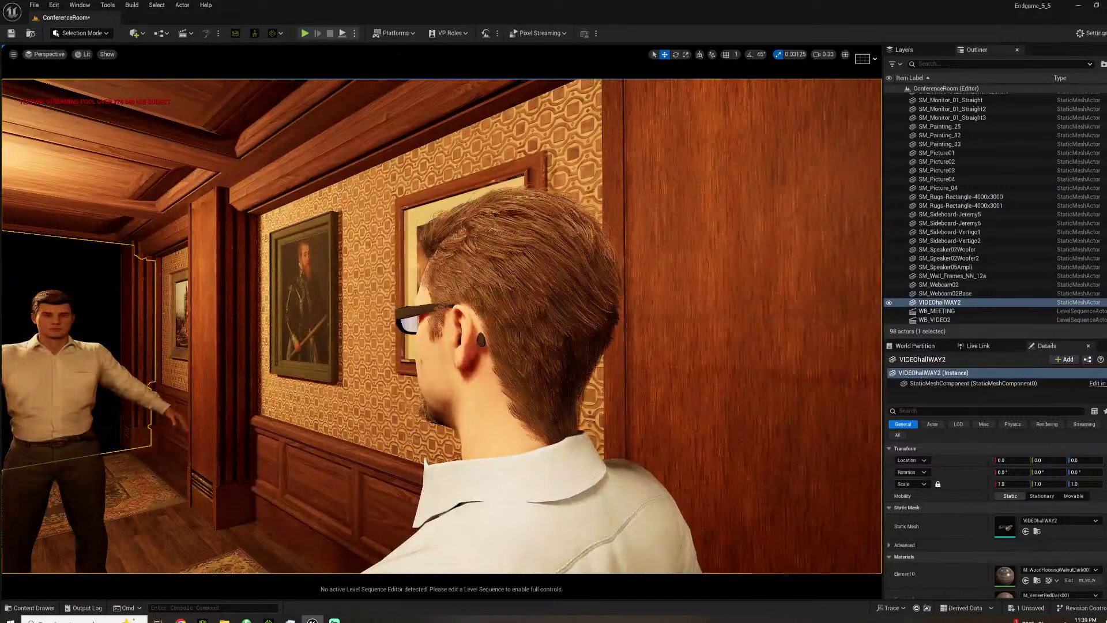
left_click(429, 306)
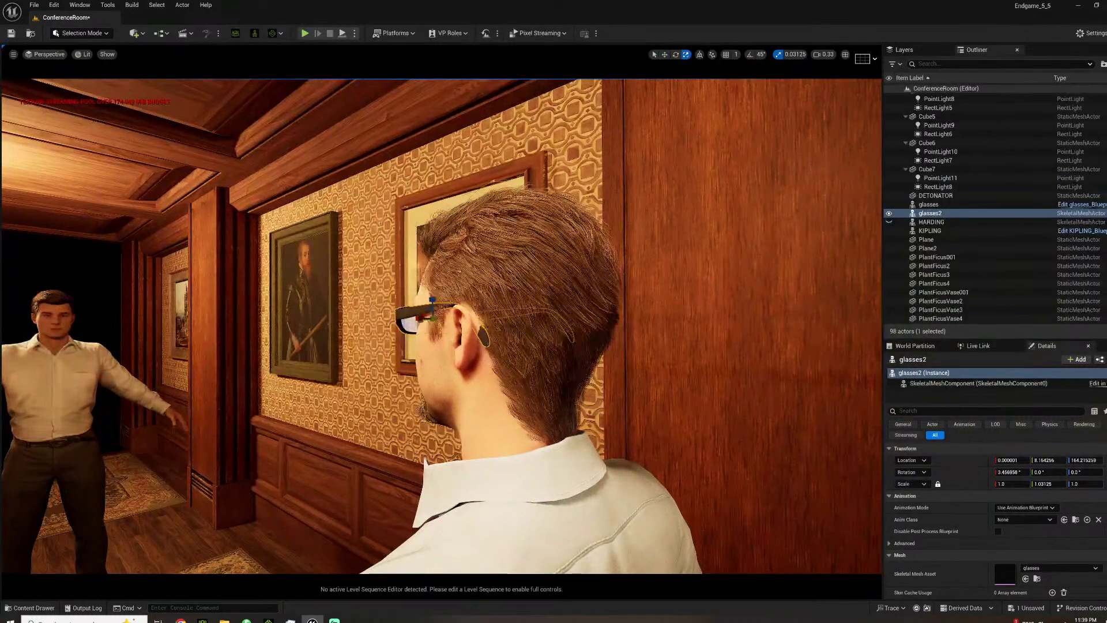
left_click(519, 323)
right_click_drag(519, 322, 444, 325)
right_click_drag(499, 205, 524, 199)
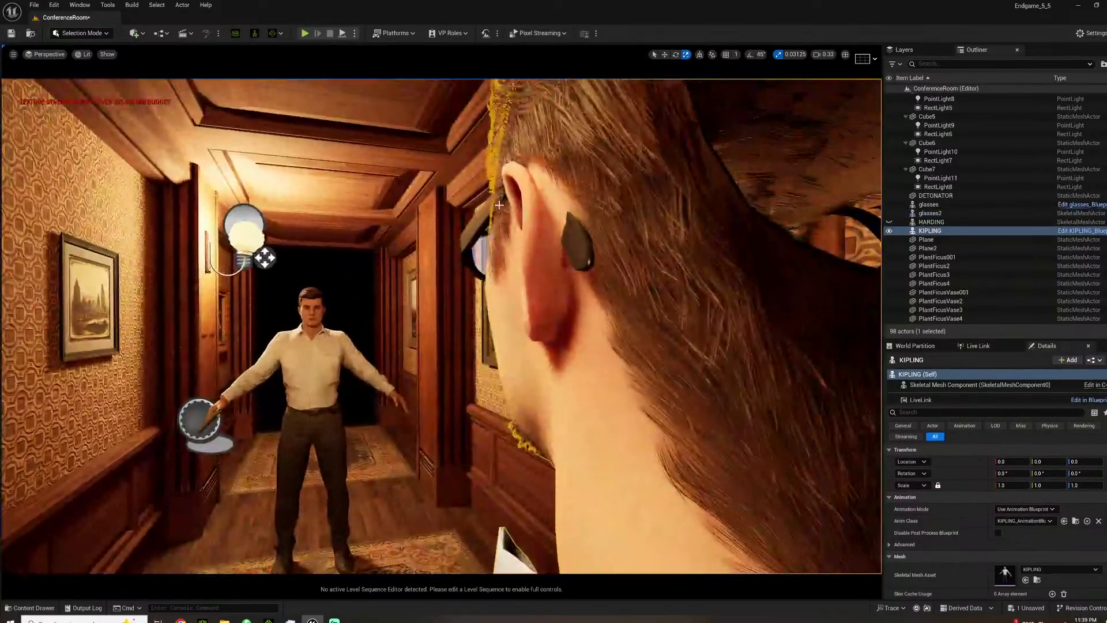
Shift glasses2 sideways to about X 0.091 so it sits centred on KIPLING's face.
left_click(483, 254)
scroll(486, 254, "down", 5)
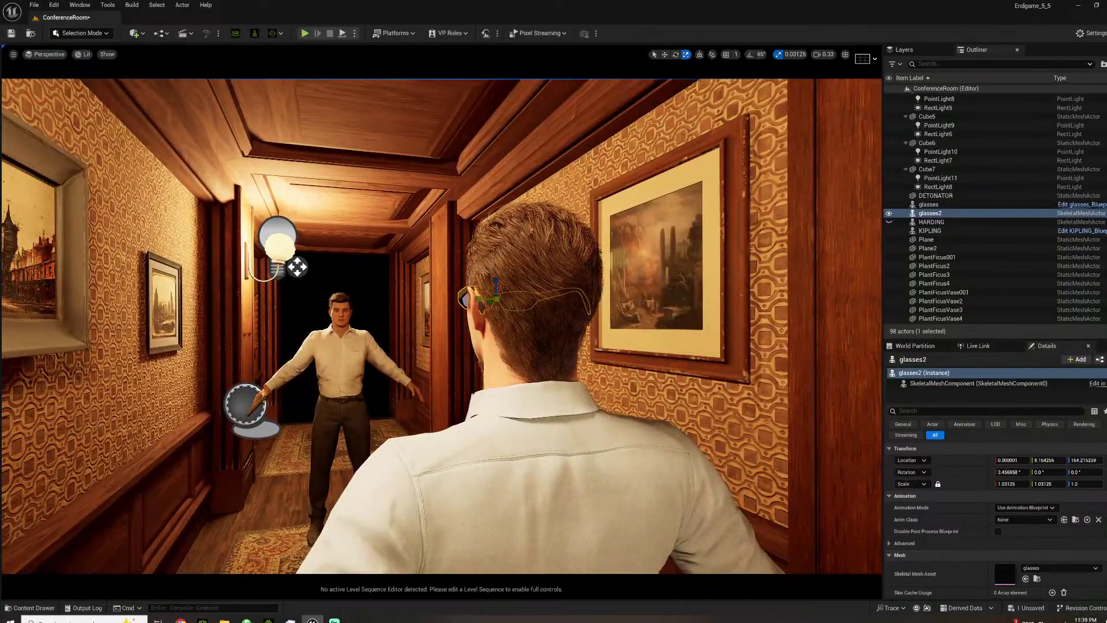
left_click(473, 303)
right_click_drag(472, 303, 732, 312)
left_click(374, 234)
mouse_move(375, 233)
right_mouse_down()
mouse_move(427, 230)
mouse_move(398, 233)
mouse_move(480, 299)
right_mouse_up()
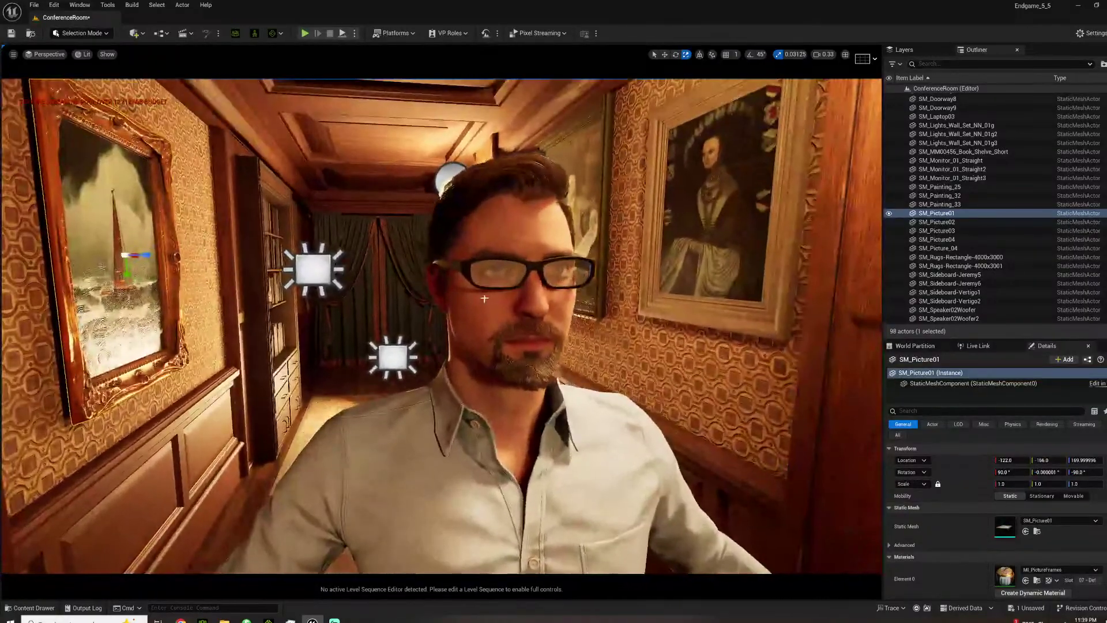
left_click(528, 271)
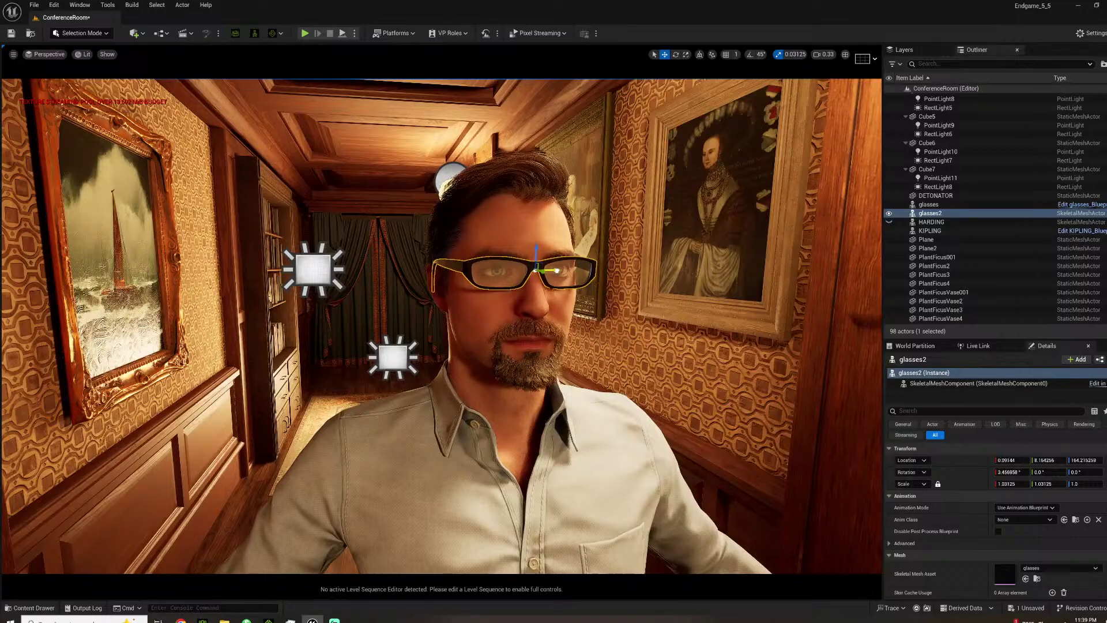
Turn off scale snapping for glasses2 and check its fit on KIPLING's face from the side and front.
left_click(607, 339)
right_click_drag(607, 338, 639, 341)
right_click_drag(468, 321, 438, 315)
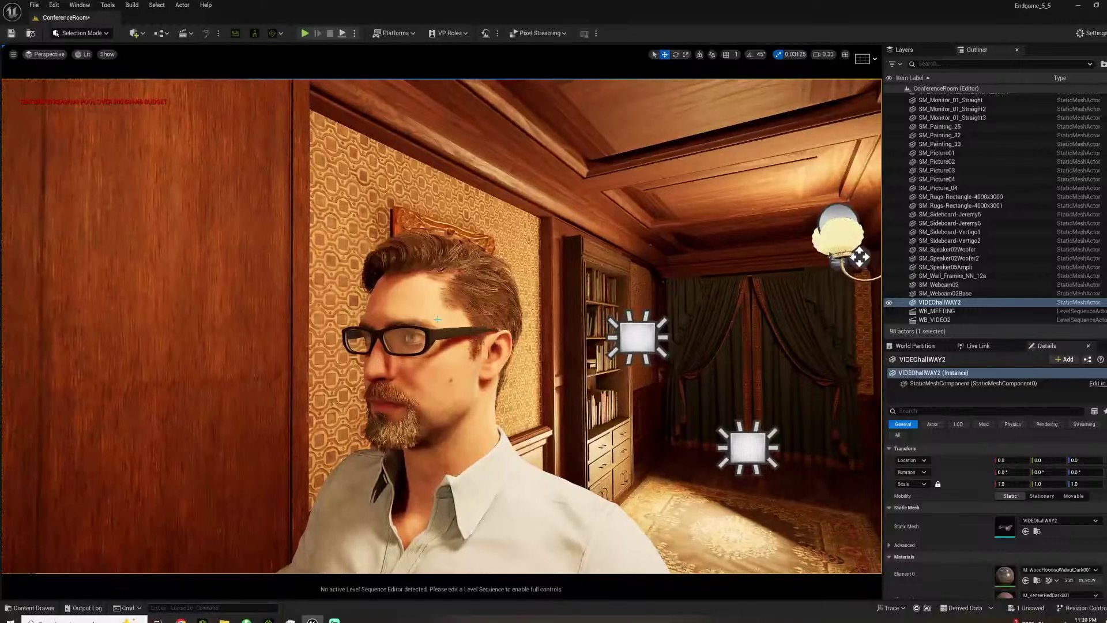
left_click(432, 339)
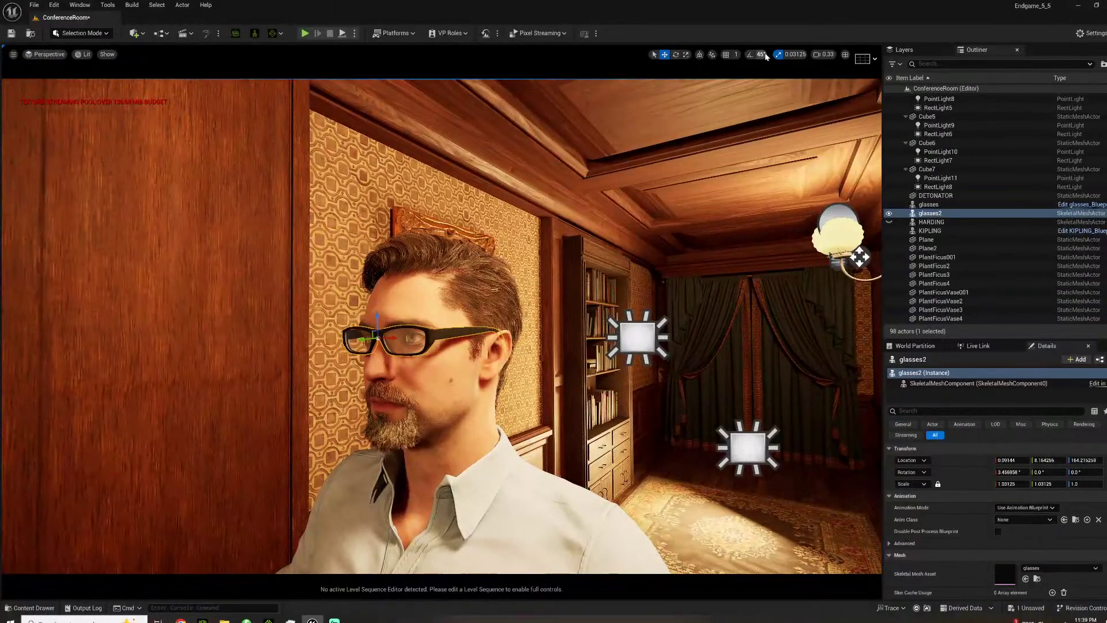
left_click(794, 54)
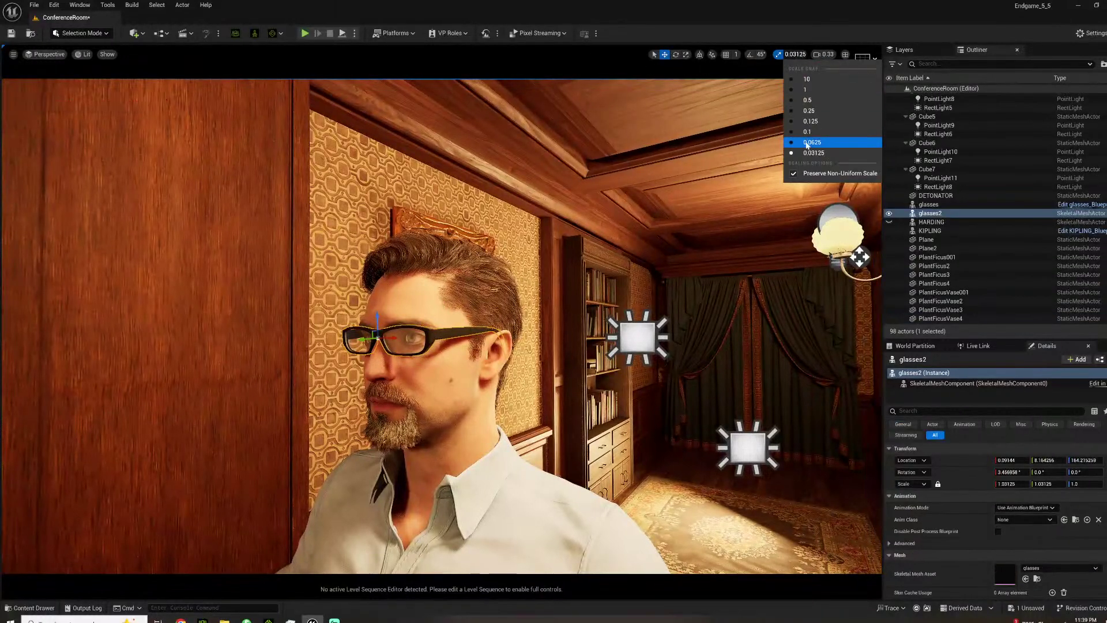
left_click(778, 55)
left_click(779, 55)
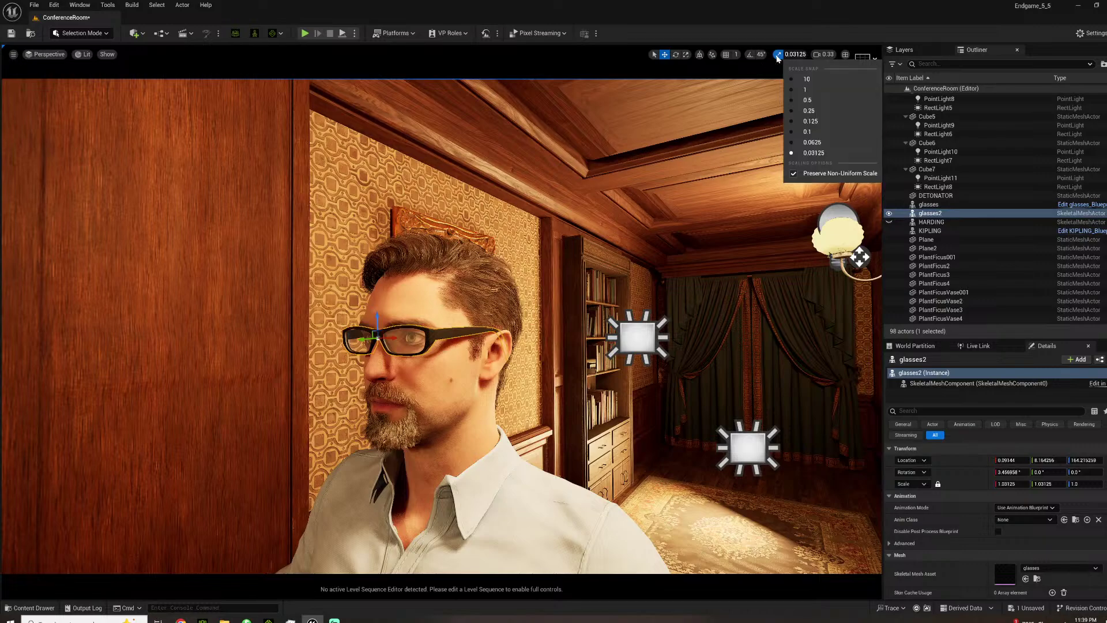
left_click(777, 57)
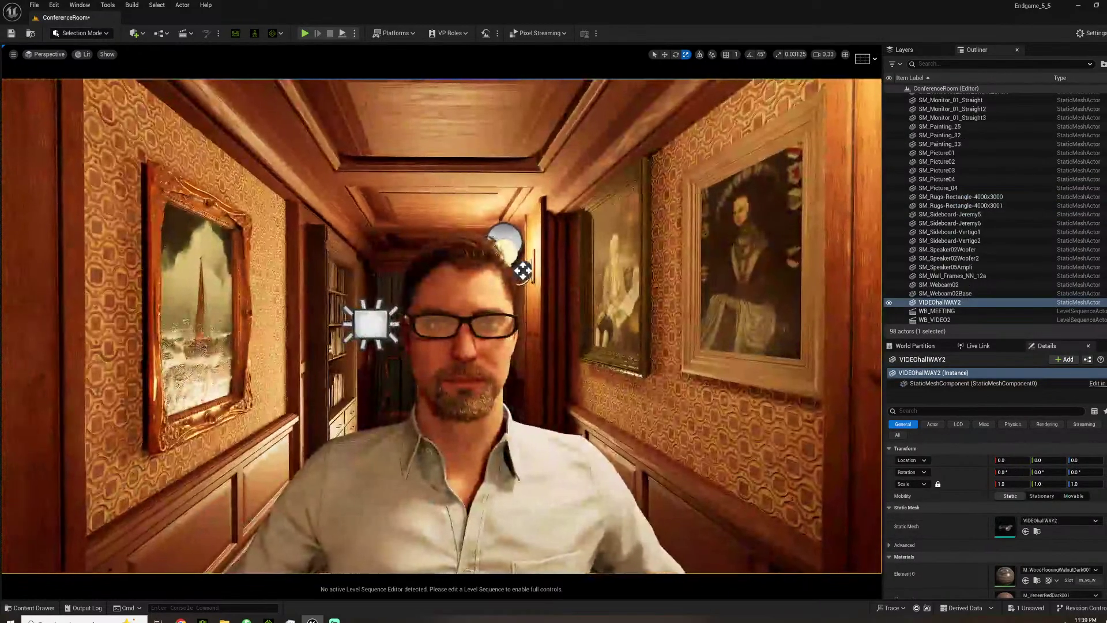
key("w")
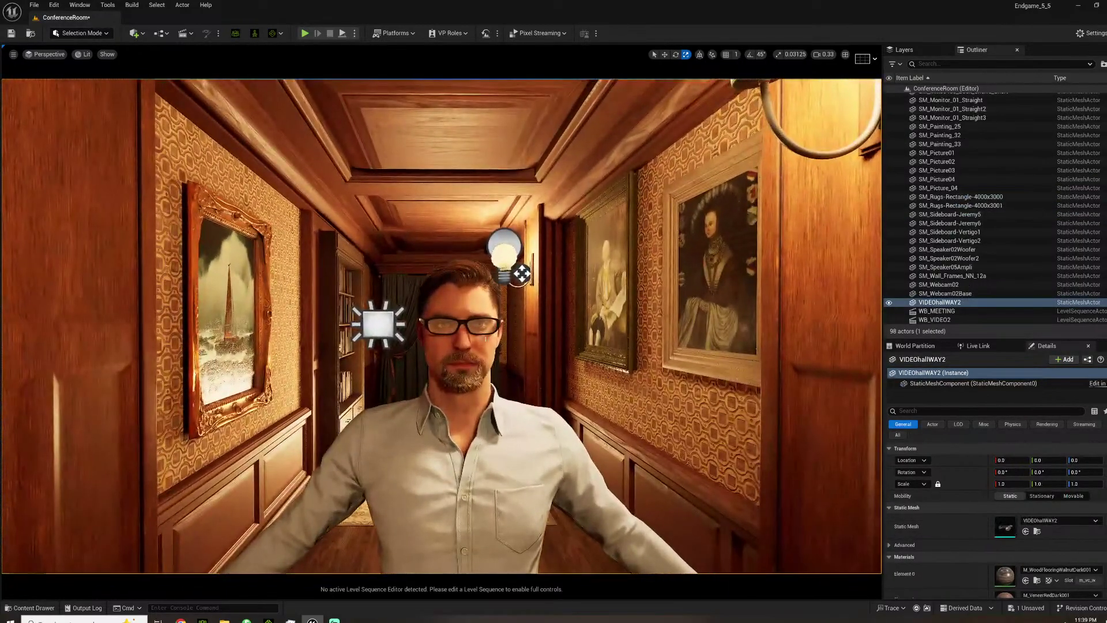
Delete the original glasses actor and attach glasses2 to KIPLING's head bone.
left_click(464, 322)
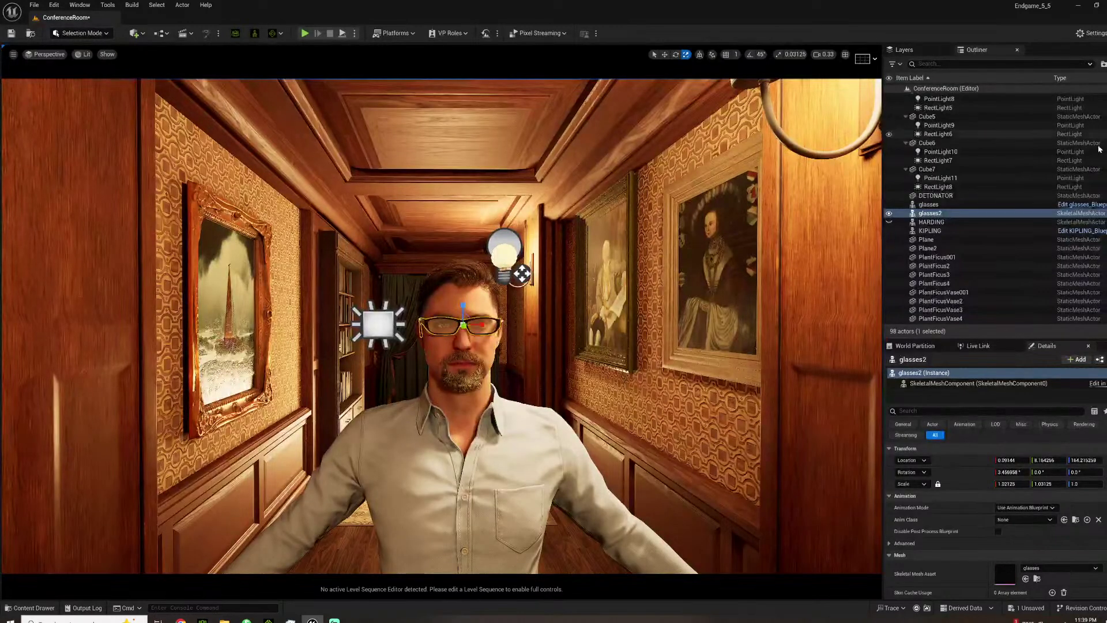
left_click(928, 204)
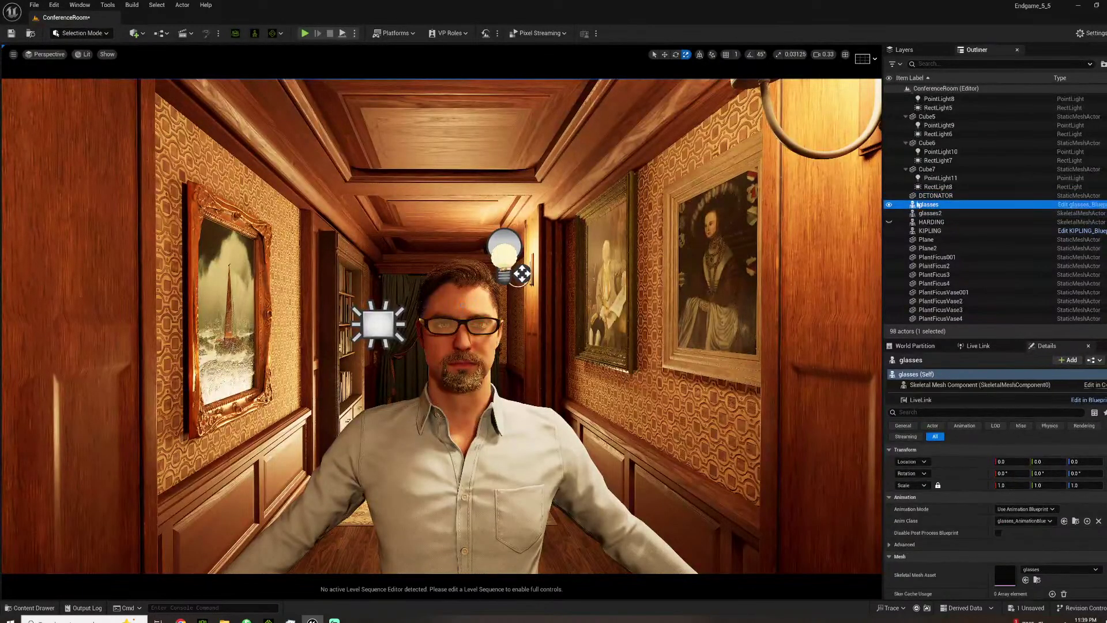
key("Delete")
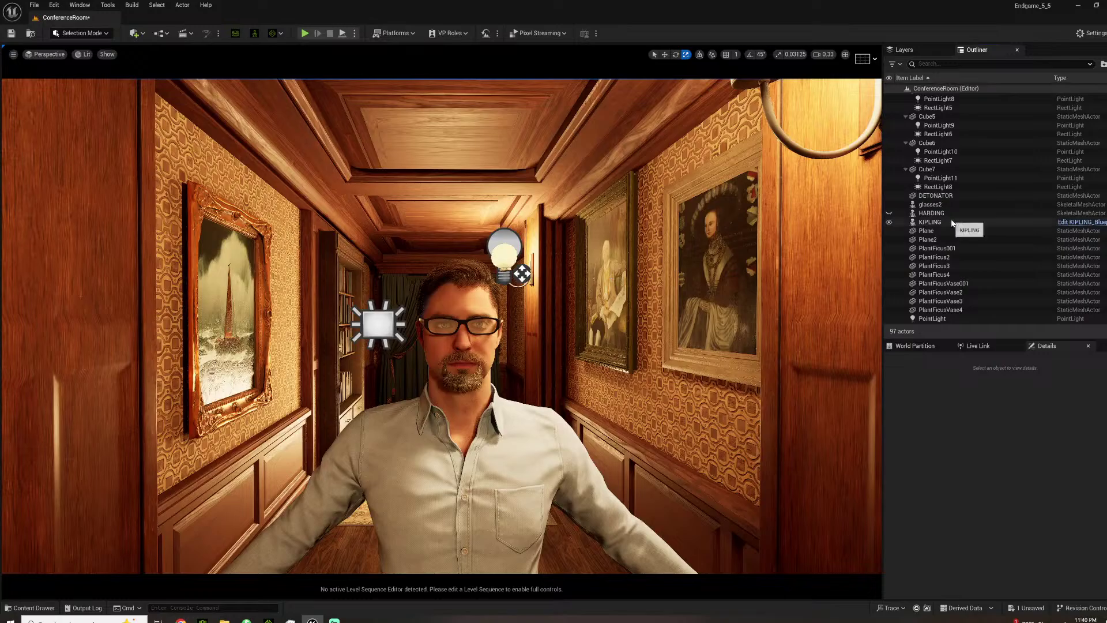
mouse_move(924, 206)
left_mouse_down()
mouse_move(952, 208)
mouse_move(931, 223)
left_mouse_up()
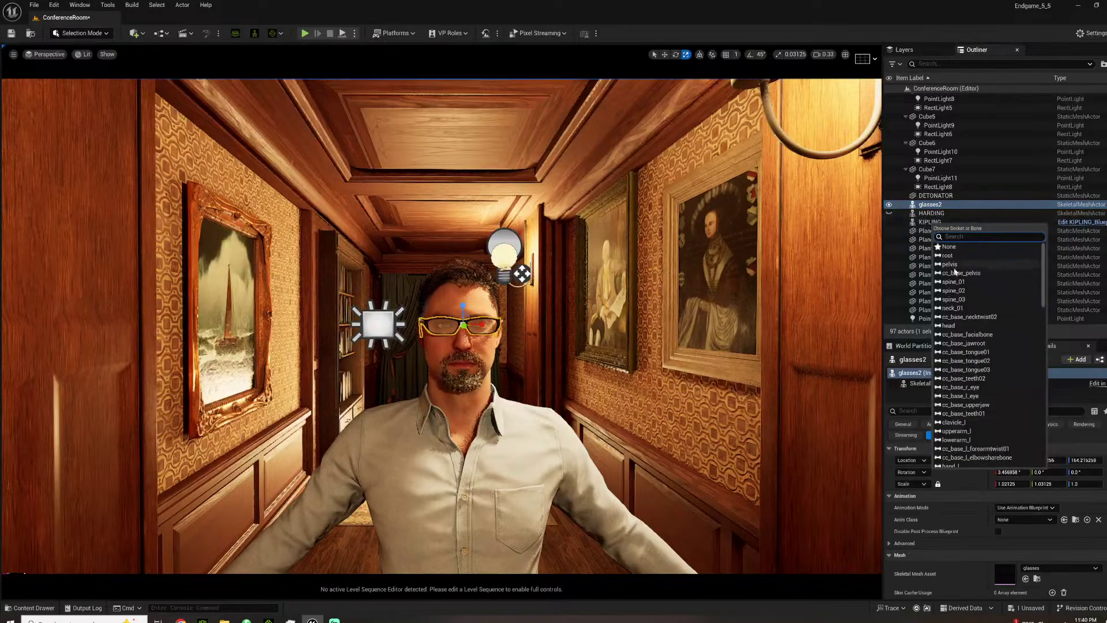
left_click(948, 325)
left_click(889, 204)
Save the ConferenceRoom level and look over the conference room area with the potted plants.
left_click(551, 335)
key("s")
right_click_drag(551, 335, 438, 380)
key("d")
key("s")
key("a")
key("ctrl+s")
right_click_drag(502, 275, 429, 306)
key("w")
key("s")
key("w")
key("s")
Switch to iClone, discard the glasses project without saving, and open the recent kipling project.
left_click(269, 618)
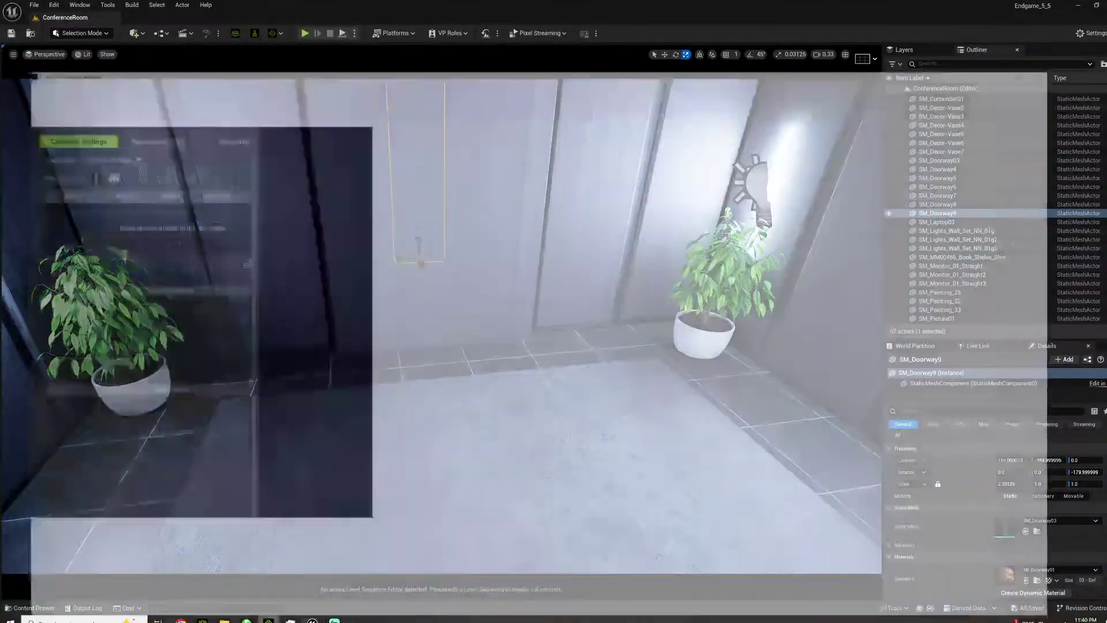
left_click(17, 40)
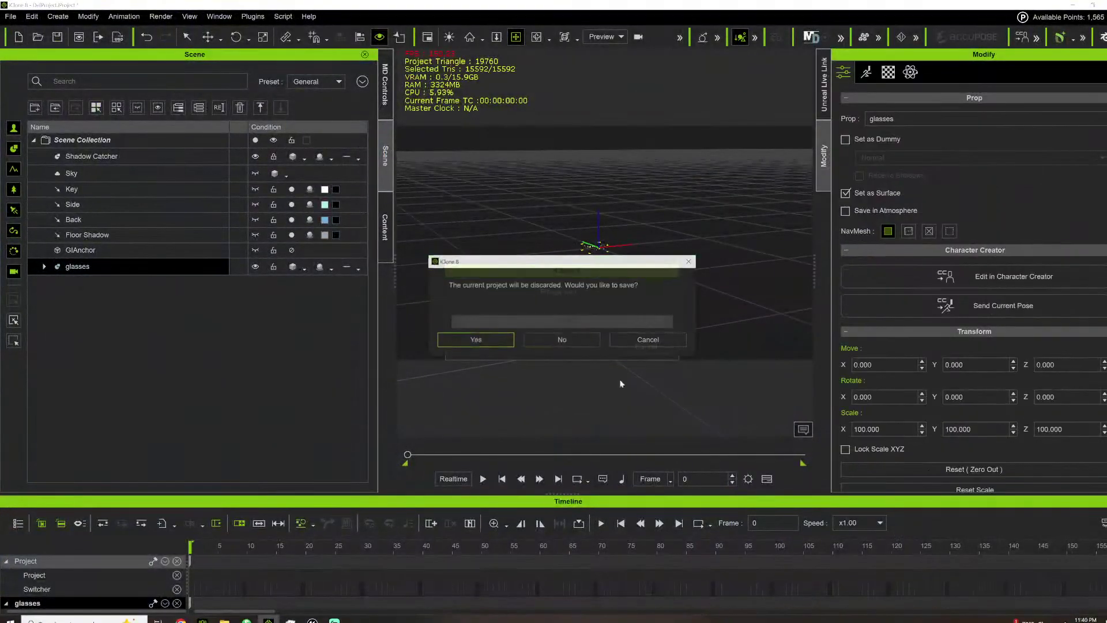
left_click(582, 336)
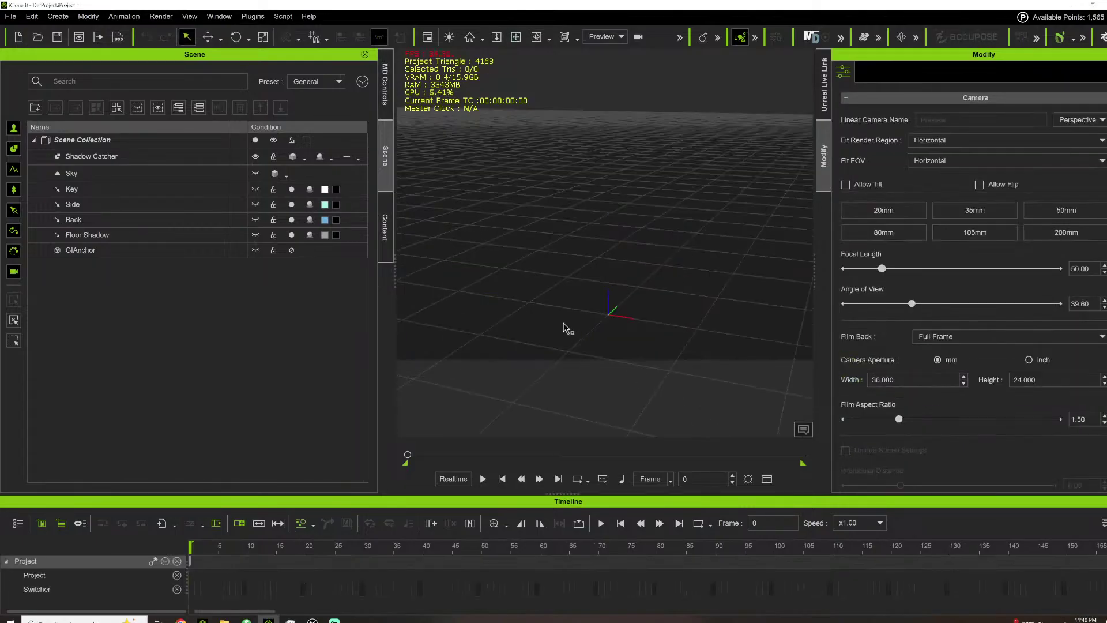
right_click(268, 620)
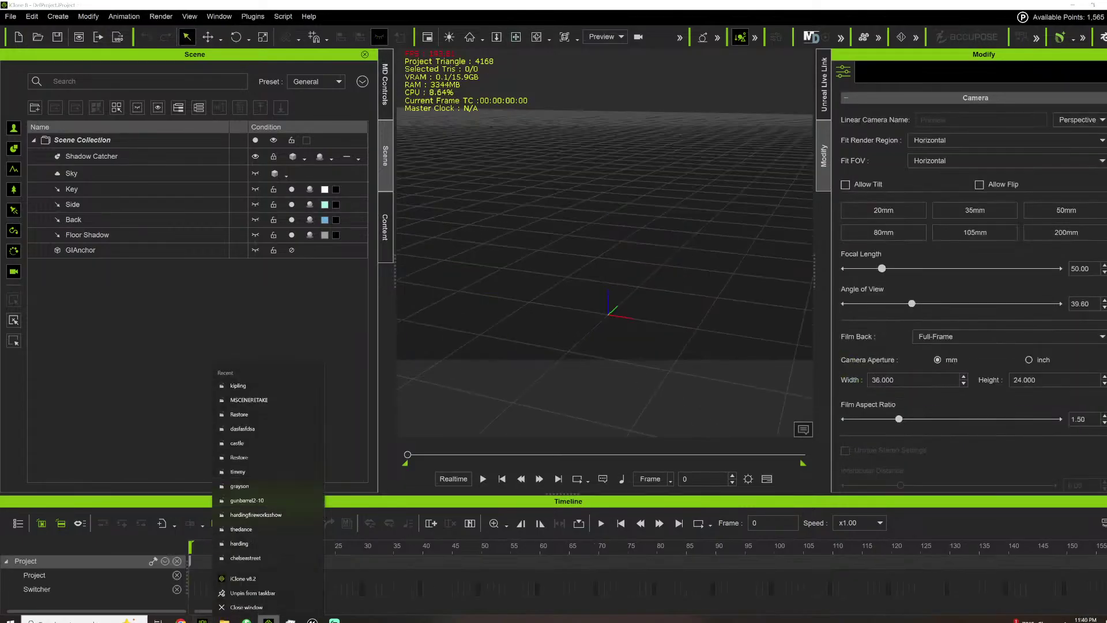
left_click(267, 383)
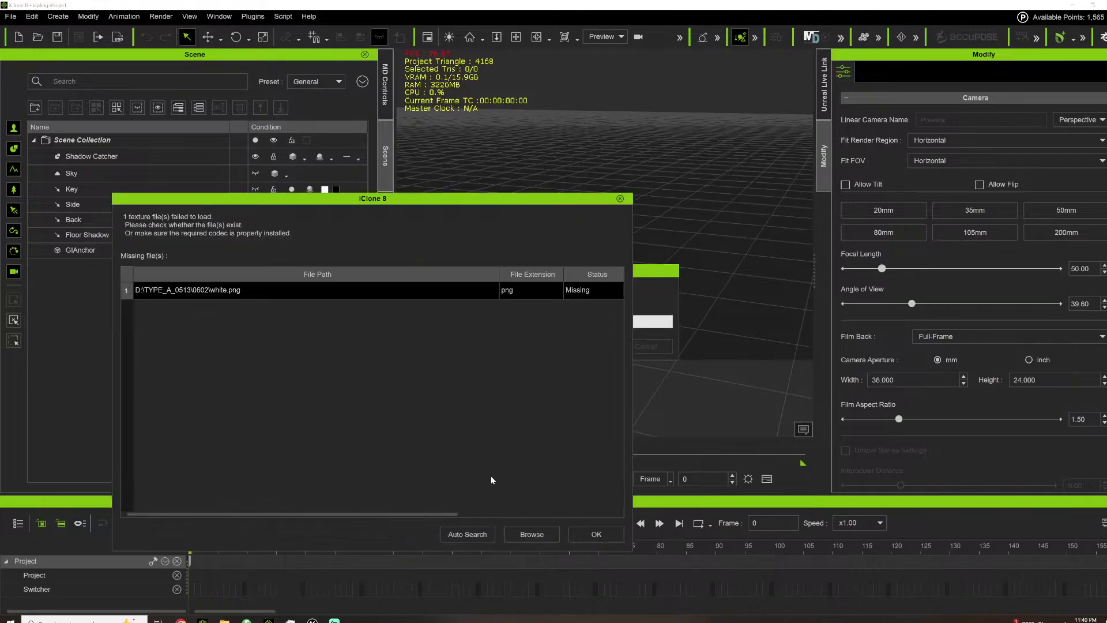
left_click(597, 533)
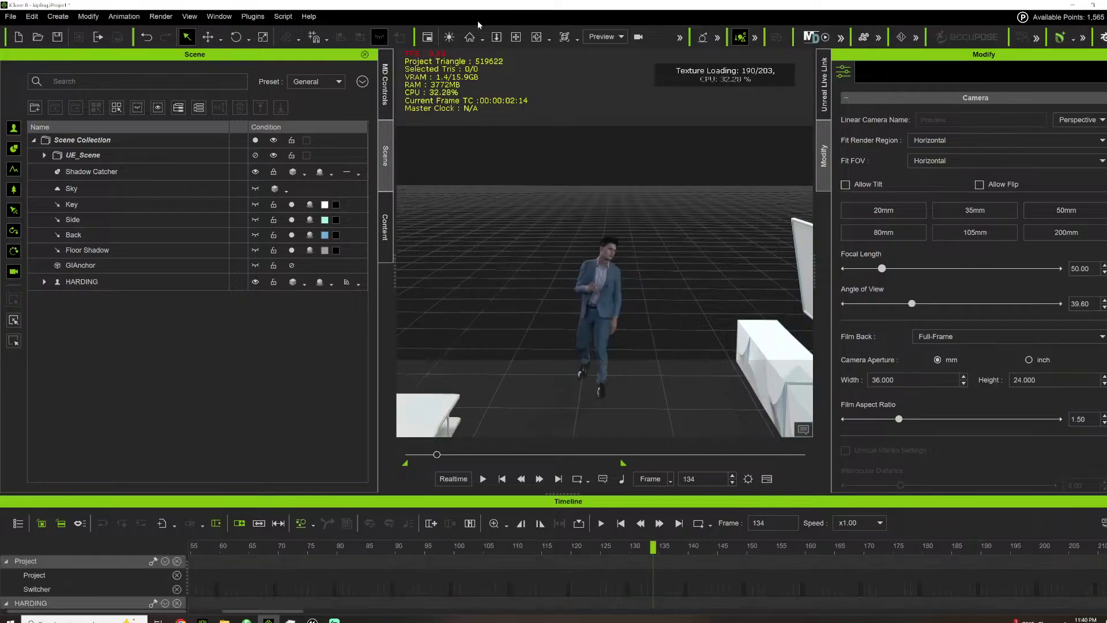
Find the armchairs and coffee table in the scene and rewind the timeline to frame 0.
left_click(516, 37)
left_click_drag(505, 338, 651, 263)
scroll(651, 262, "down", 5)
right_click_drag(651, 263, 509, 280)
left_click_drag(510, 279, 630, 290)
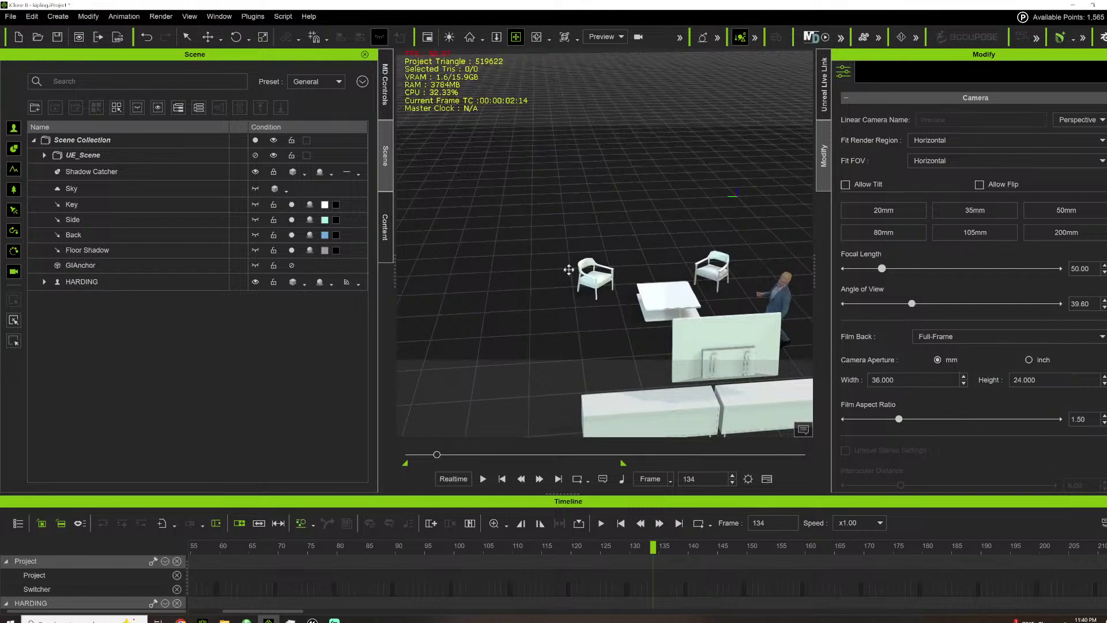
right_click_drag(716, 291, 669, 306)
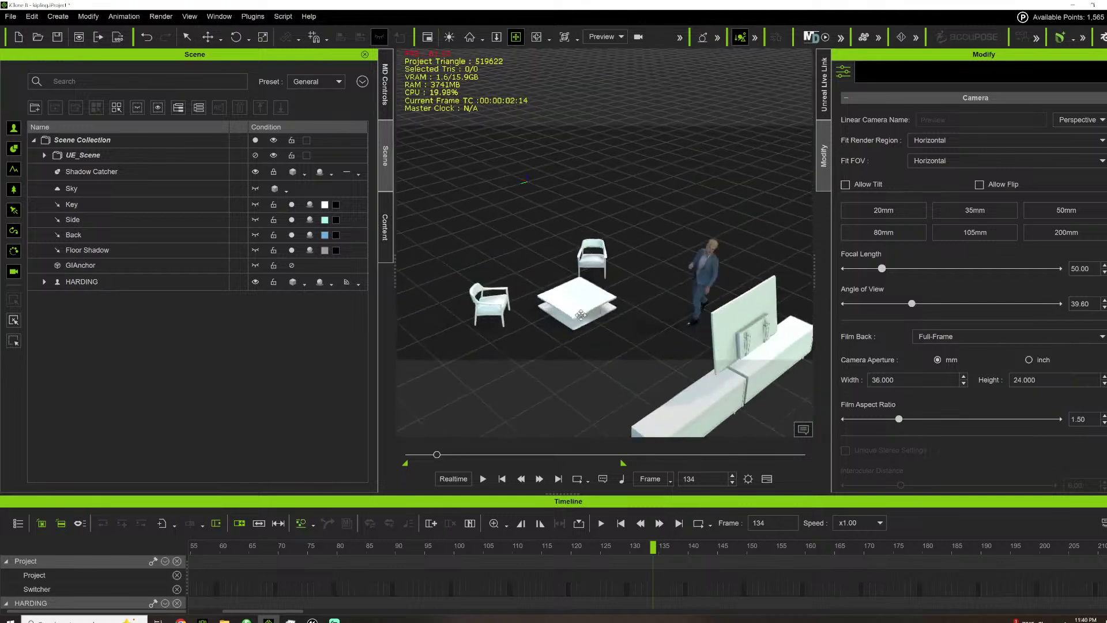
left_click_drag(669, 305, 724, 250)
left_click(408, 455)
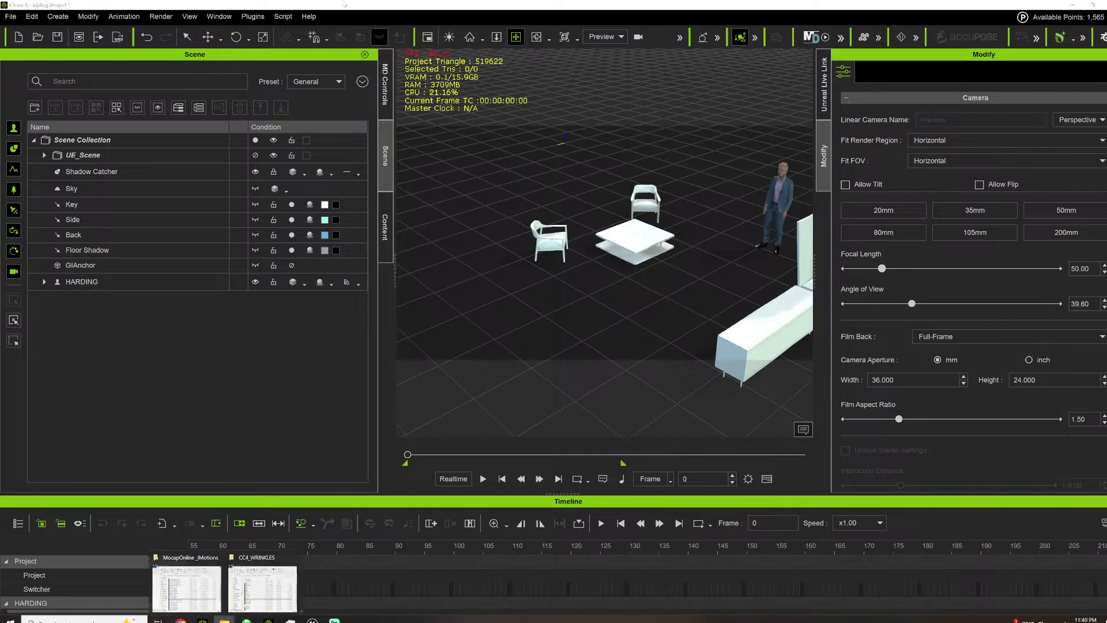
Add the KIPLING avatar from the CC4_WRINKLES folder between the armchair and the coffee table.
mouse_move(224, 618)
left_click(187, 585)
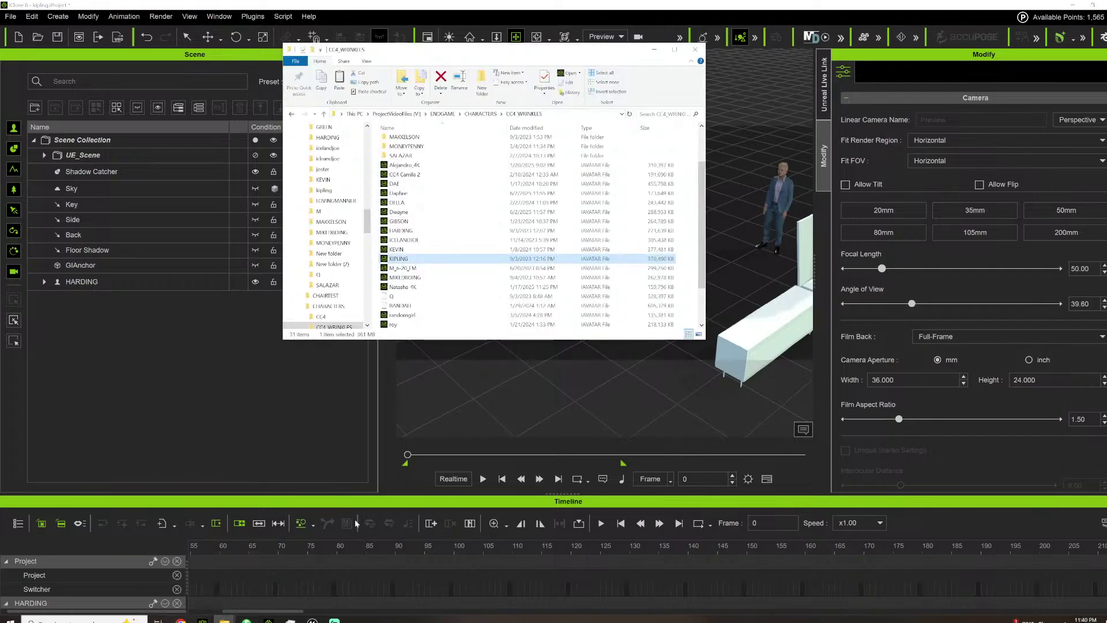
left_click_drag(483, 56, 851, 97)
left_click_drag(794, 299, 591, 267)
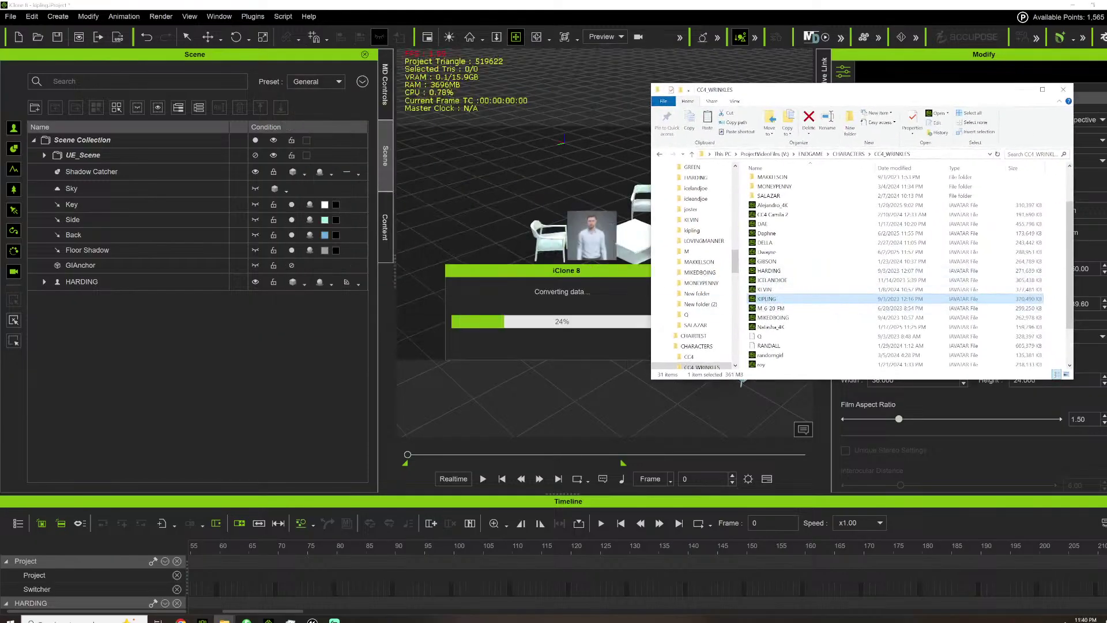
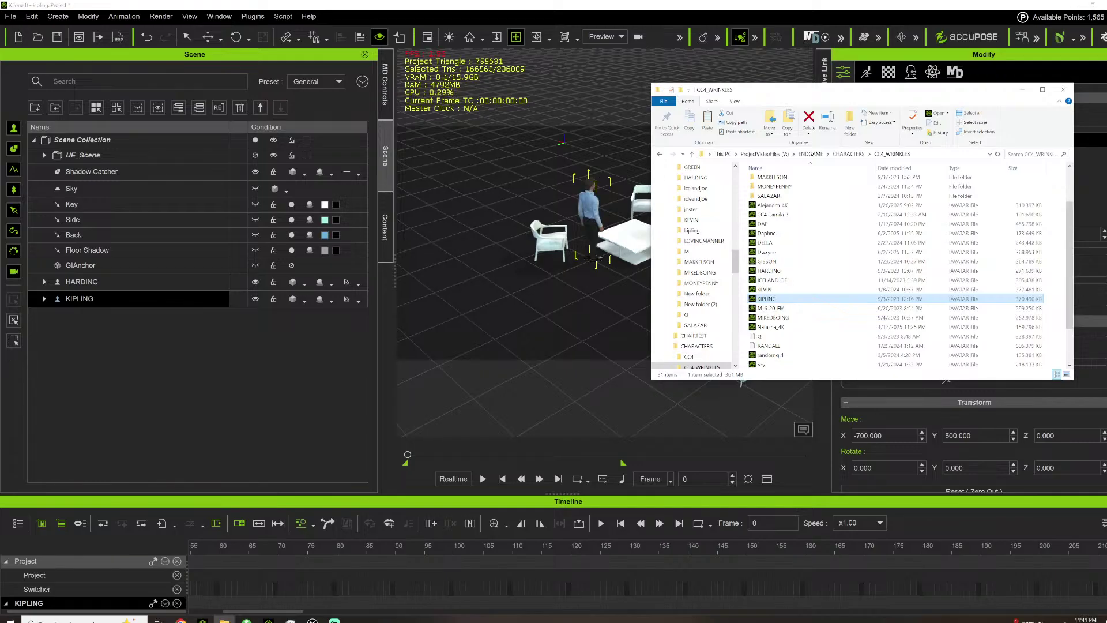
left_click(530, 137)
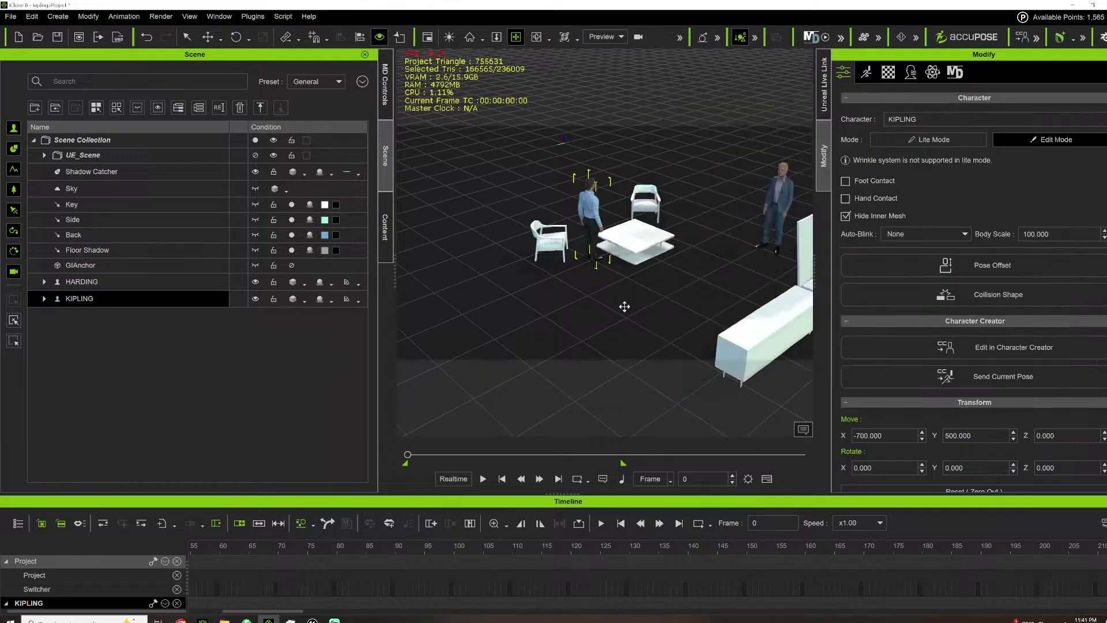
Turn KIPLING to about -42.9° around Z and place him in front of the armchair, at about X -665.4 and Y 515.3.
key("z")
key("e")
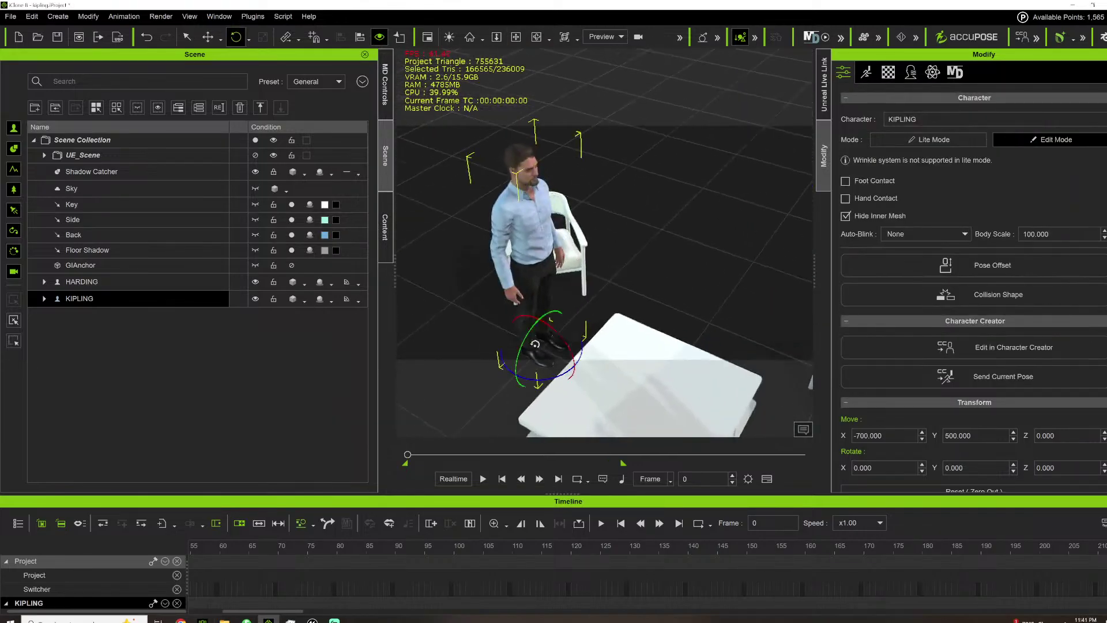
left_click_drag(553, 379, 524, 387)
key("w")
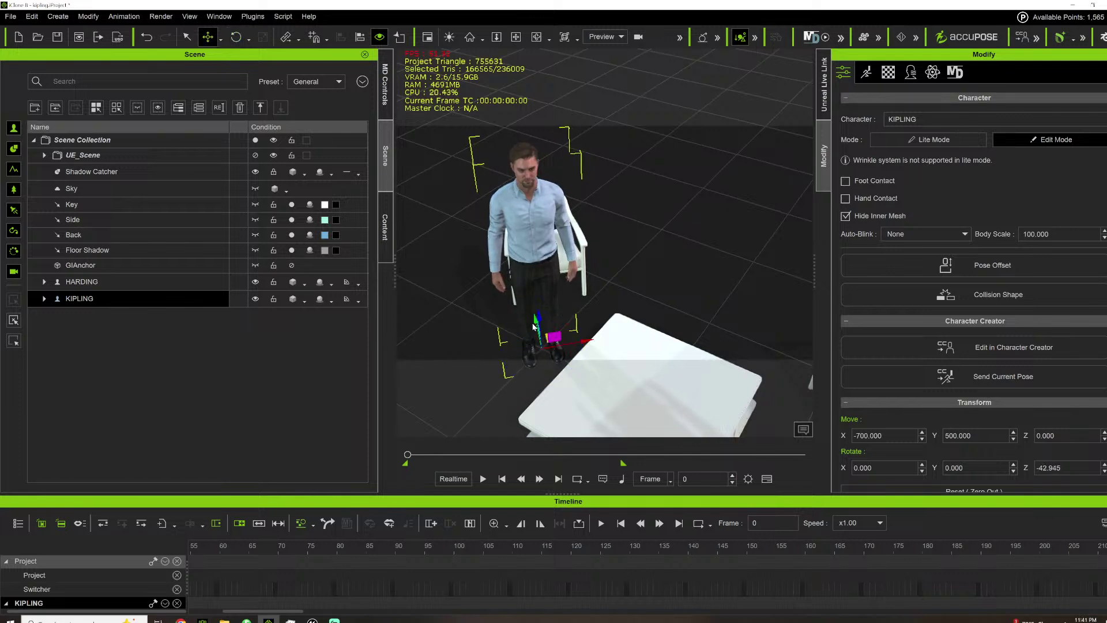
left_click_drag(533, 316, 515, 292)
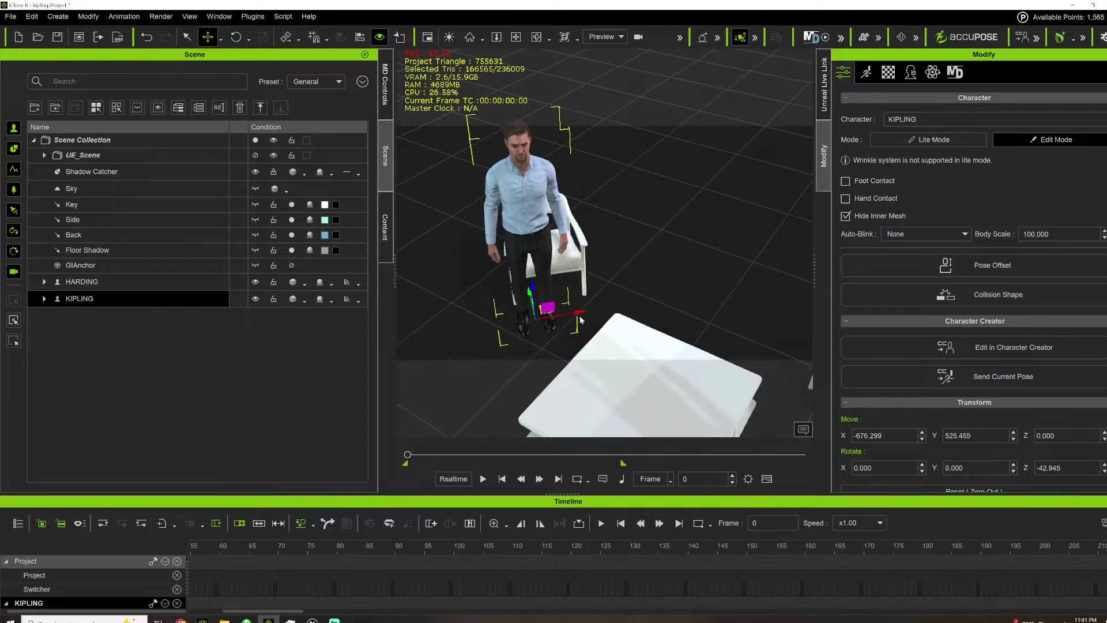
left_click_drag(584, 311, 600, 308)
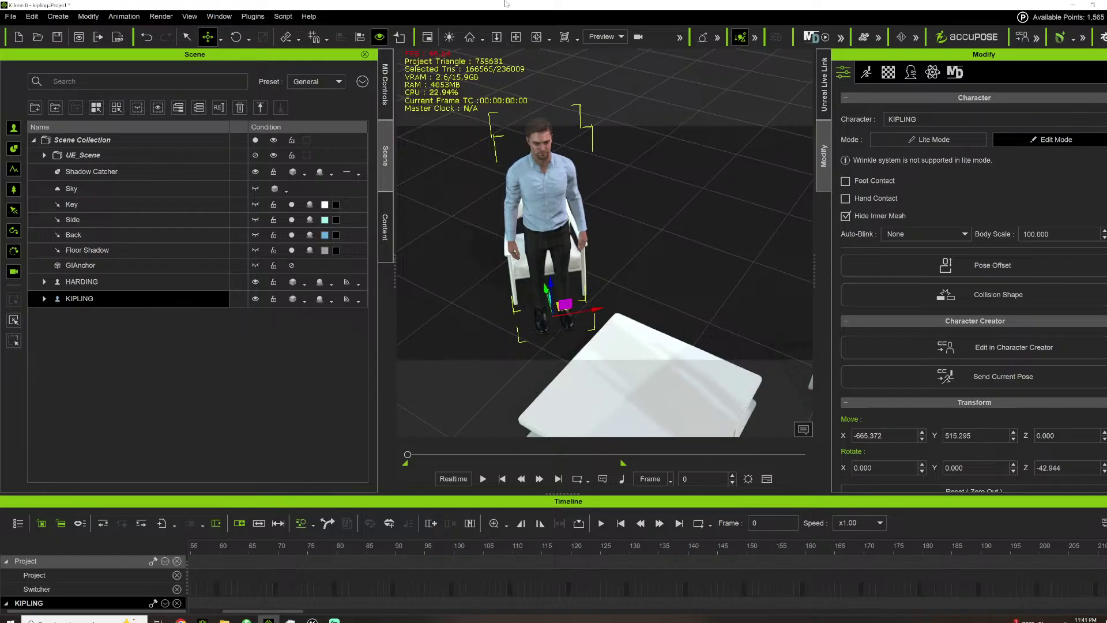
left_click(517, 36)
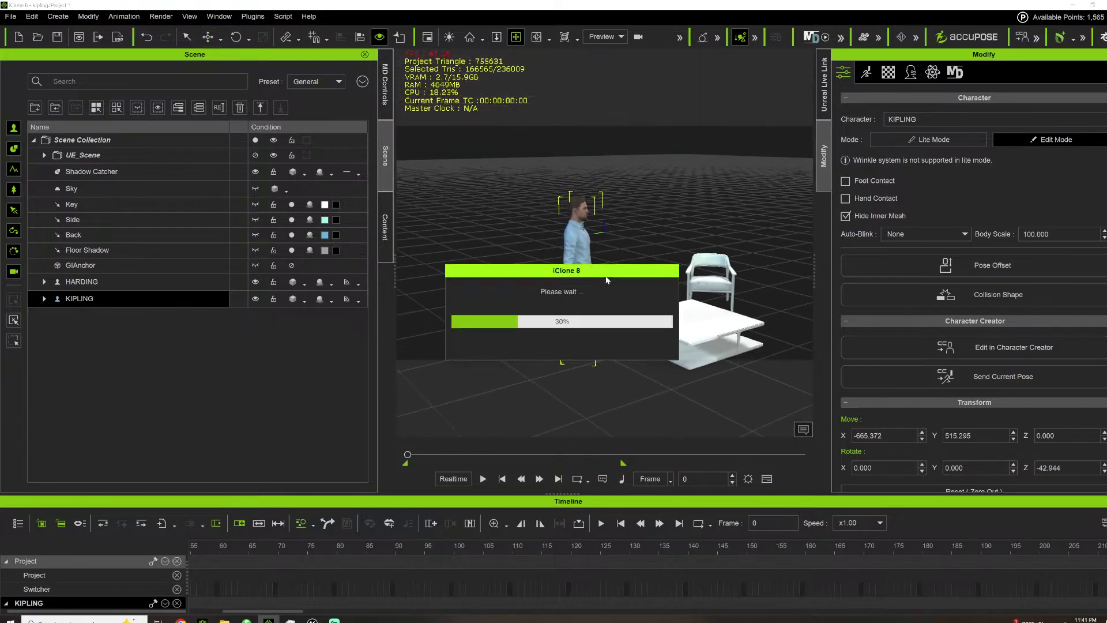
Open the content library's animation packs and list those in the Motion category.
left_click(386, 227)
left_click(29, 258)
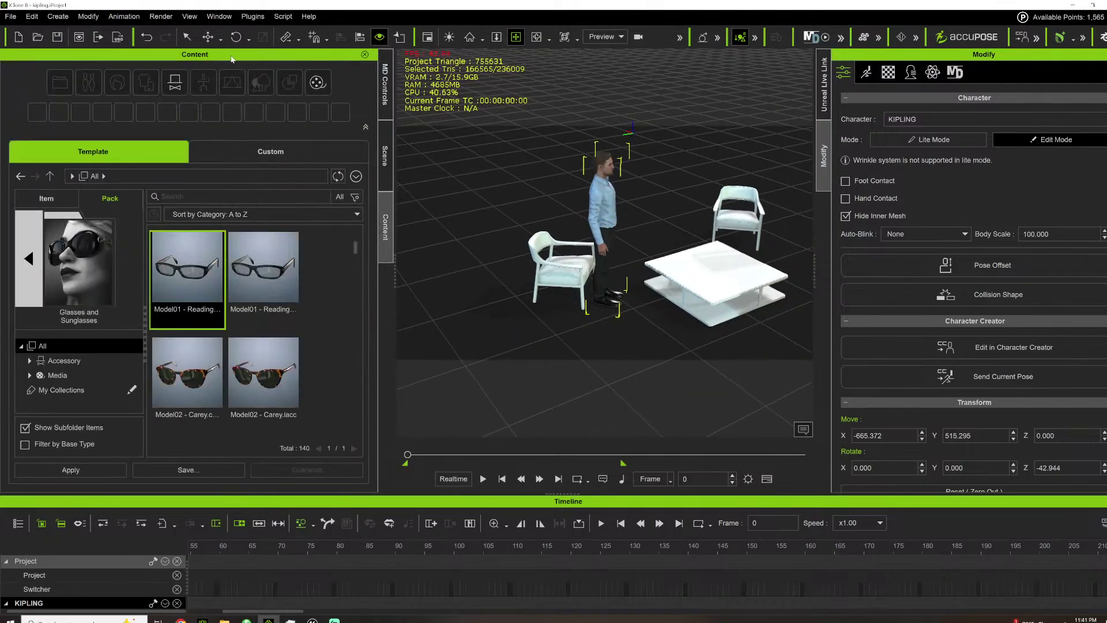
left_click(42, 307)
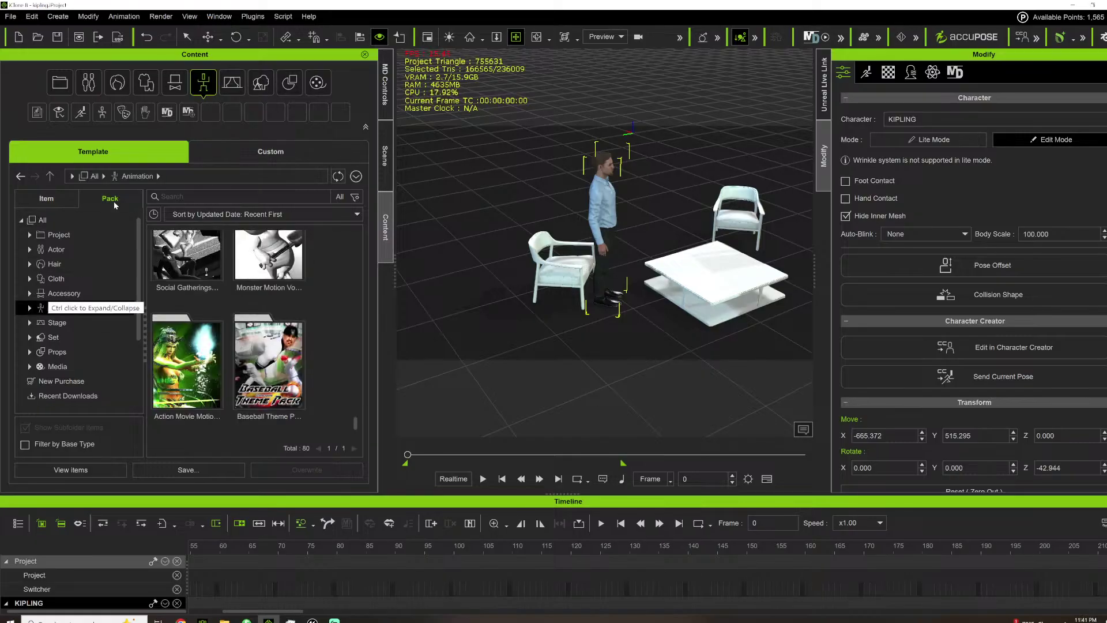
left_click(29, 296)
scroll(71, 263, "down", 2)
left_click(71, 262)
scroll(333, 305, "down", 3)
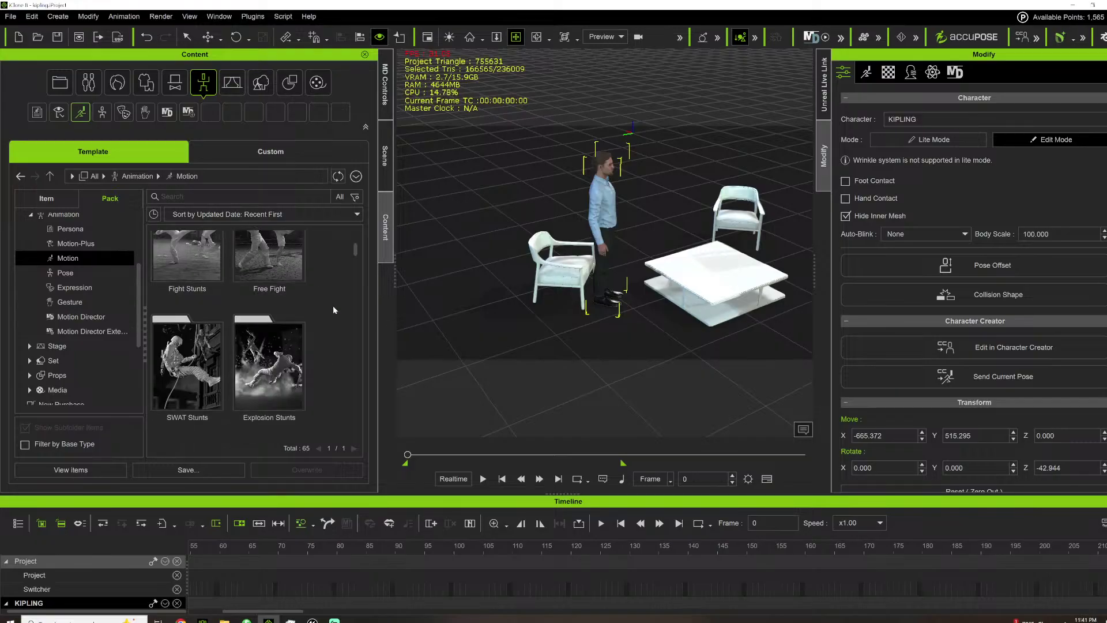
scroll(333, 294, "down", 1)
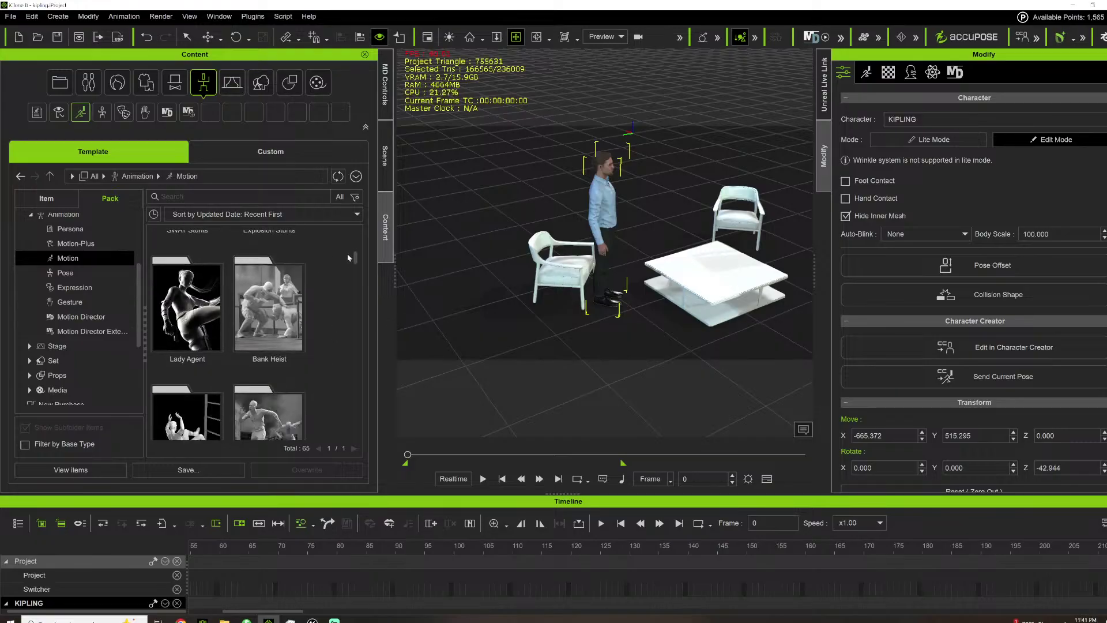
Search the motion packs for "sit" and look through the matching packs.
left_click(180, 199)
type("sit")
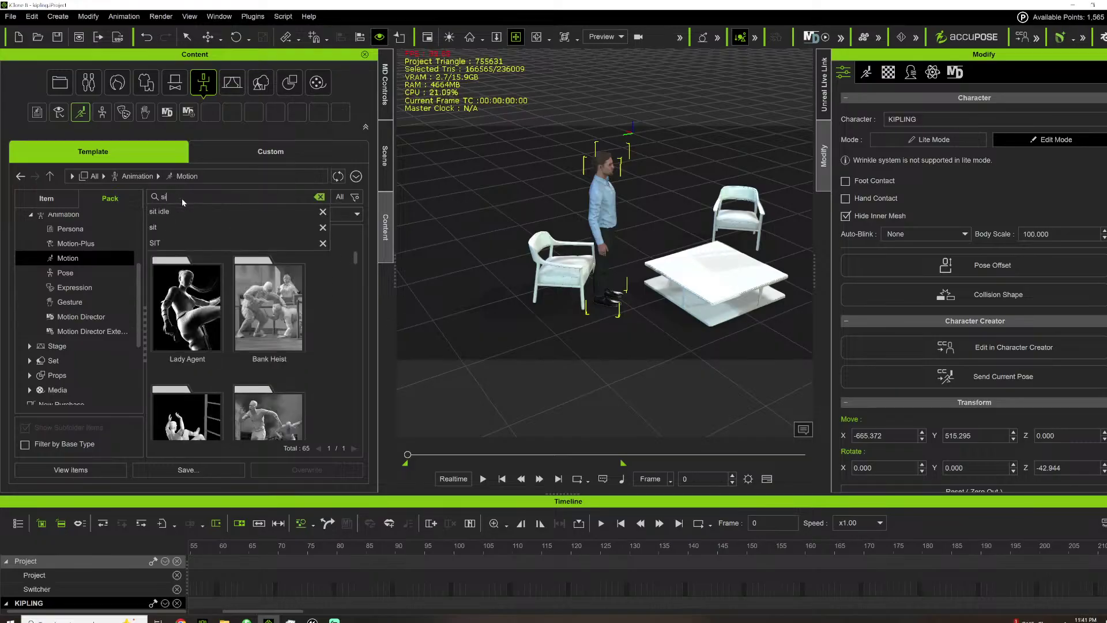
key("Return")
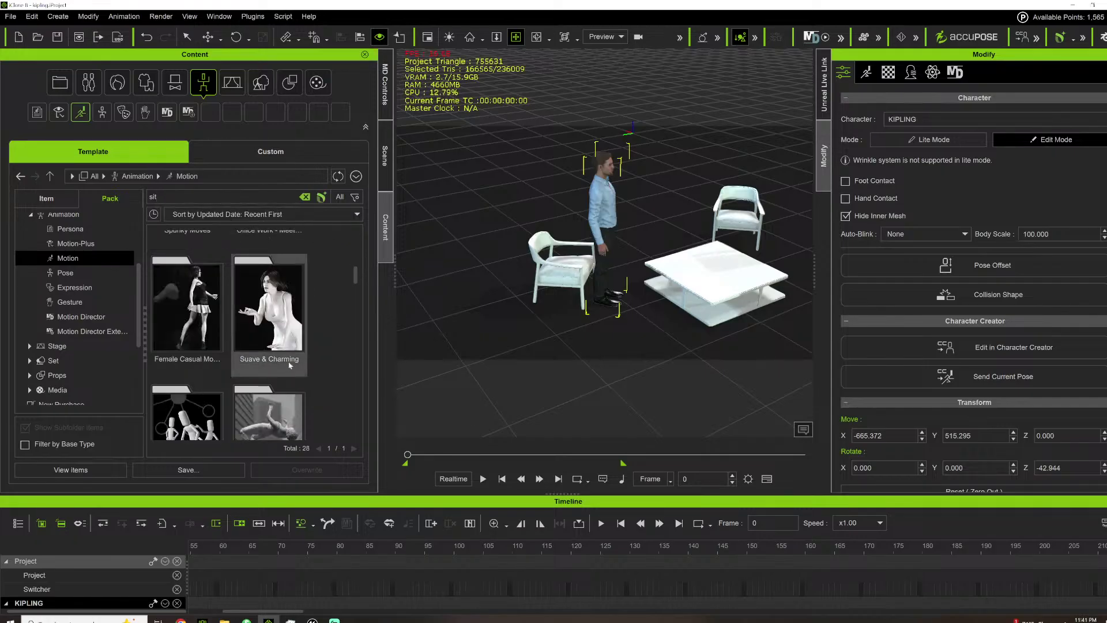
scroll(308, 368, "up", 3)
scroll(312, 366, "up", 3)
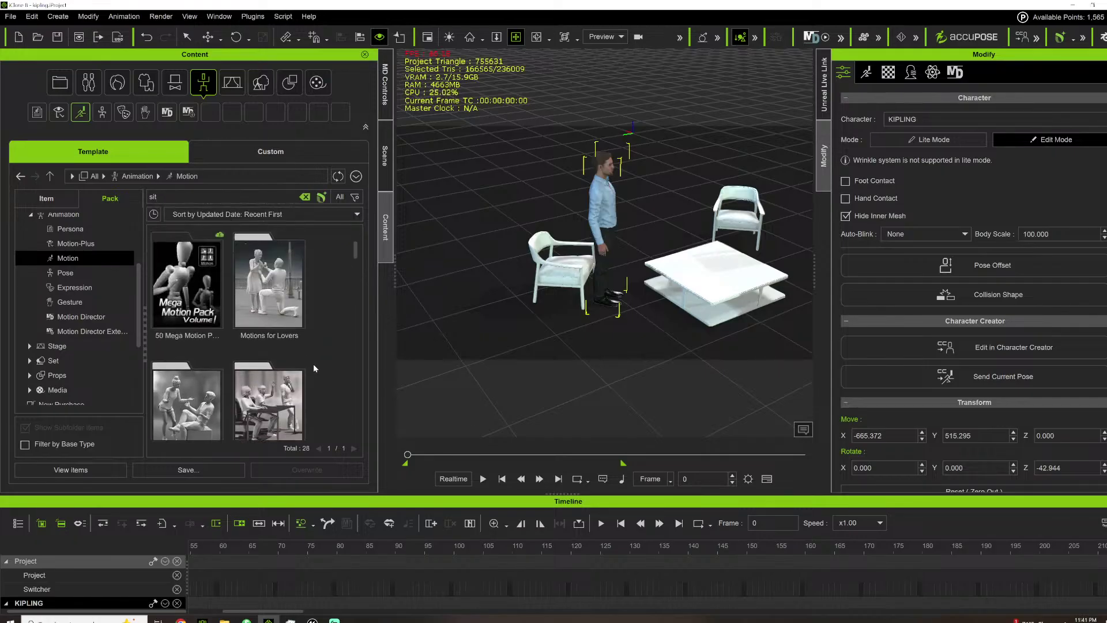
scroll(313, 364, "down", 10)
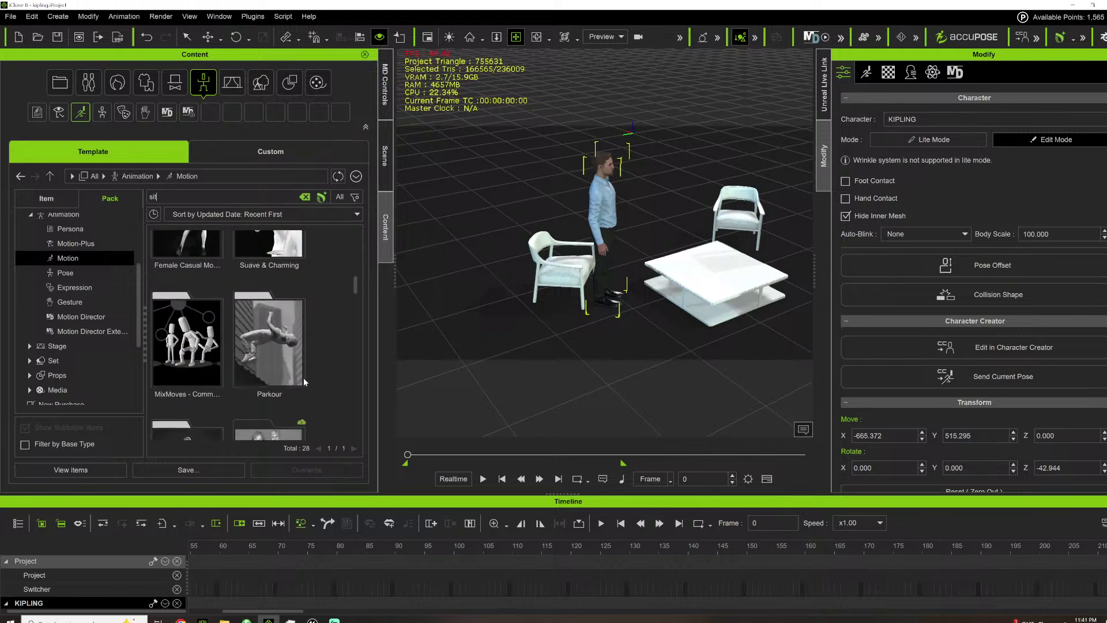
scroll(302, 385, "down", 10)
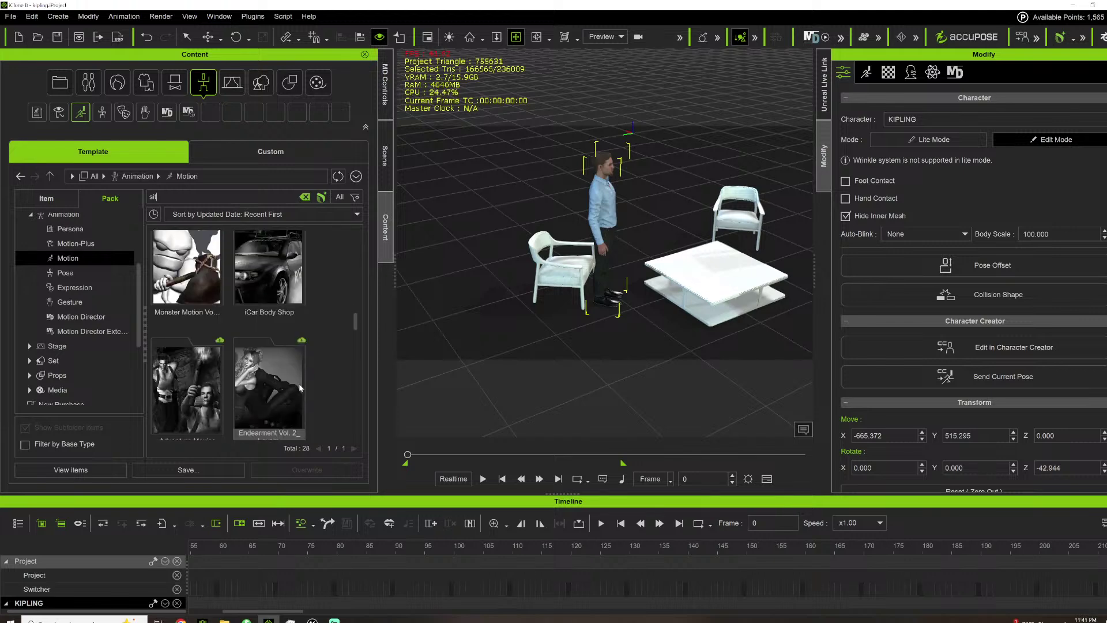
left_click_drag(357, 331, 337, 302)
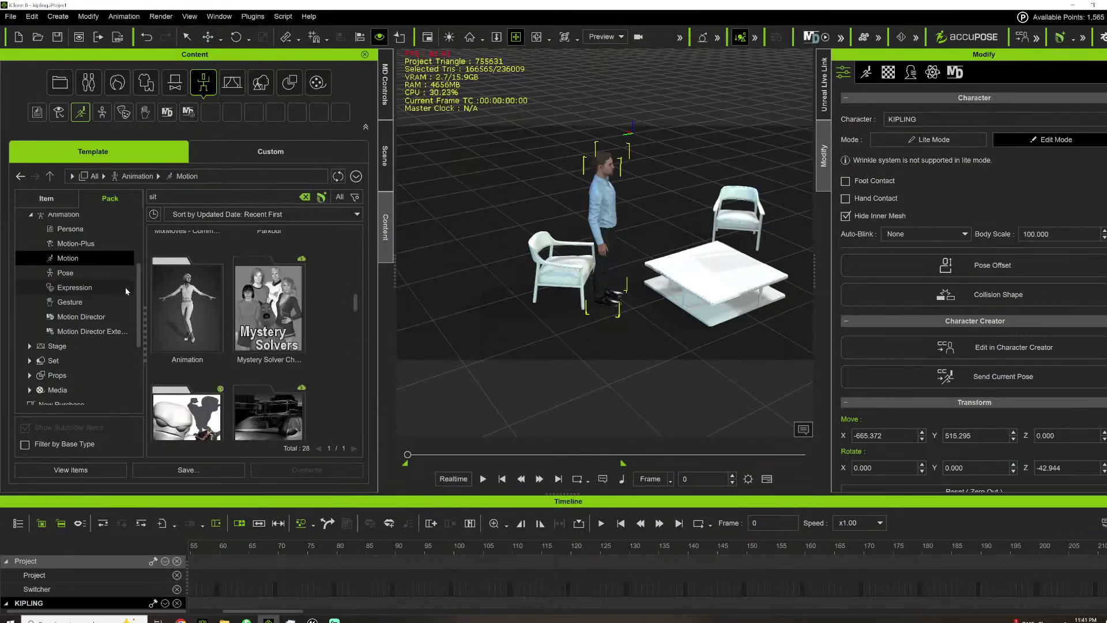
Open the Animation motion pack and look through its motions.
double_click(185, 346)
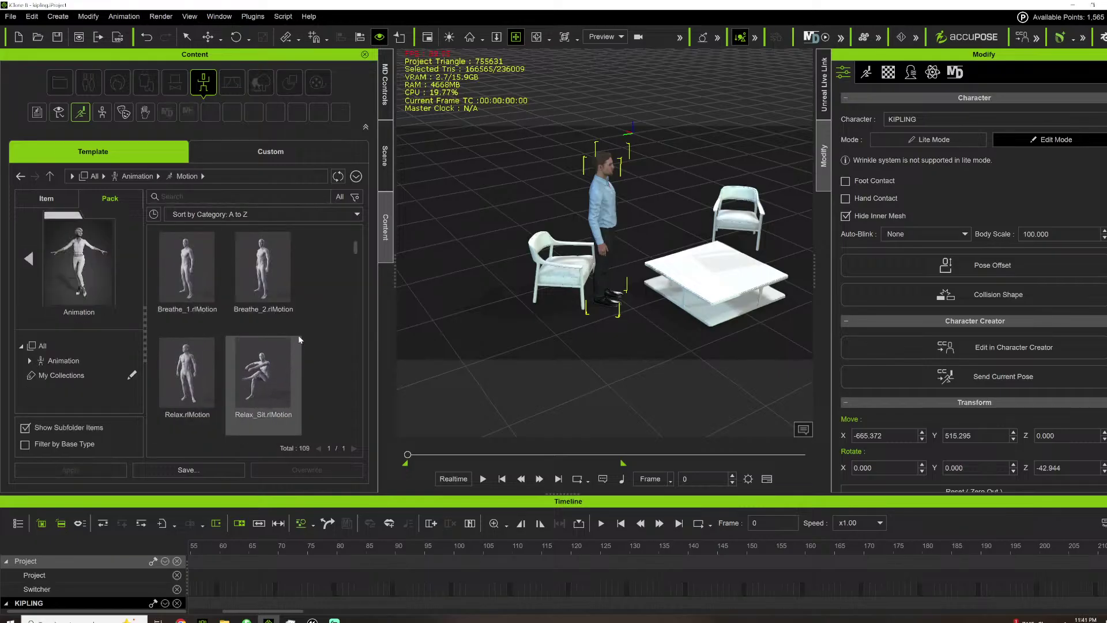
scroll(292, 337, "down", 1)
scroll(291, 338, "down", 8)
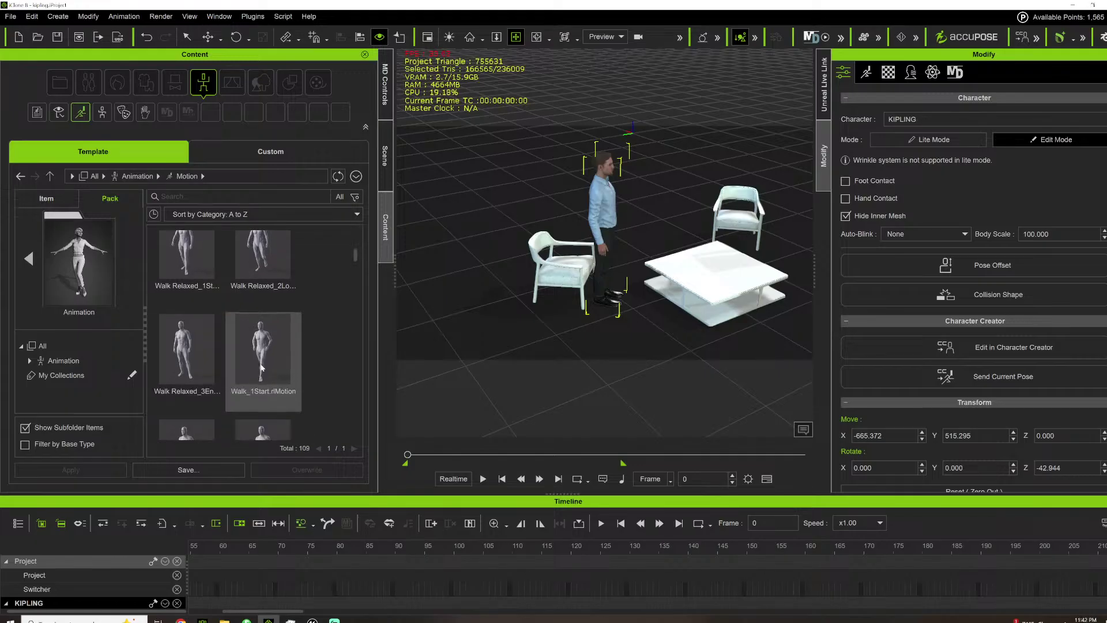
scroll(294, 327, "down", 5)
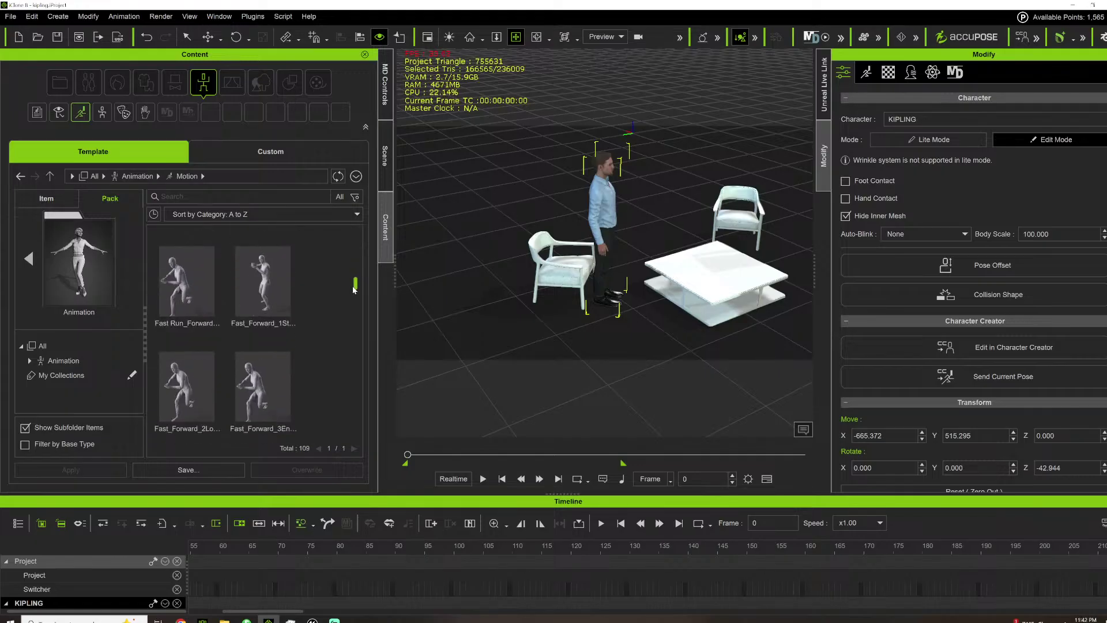
Search the Animation pack for "seat" and for "sit", and look through its sitting motions.
left_click(183, 196)
type("seat")
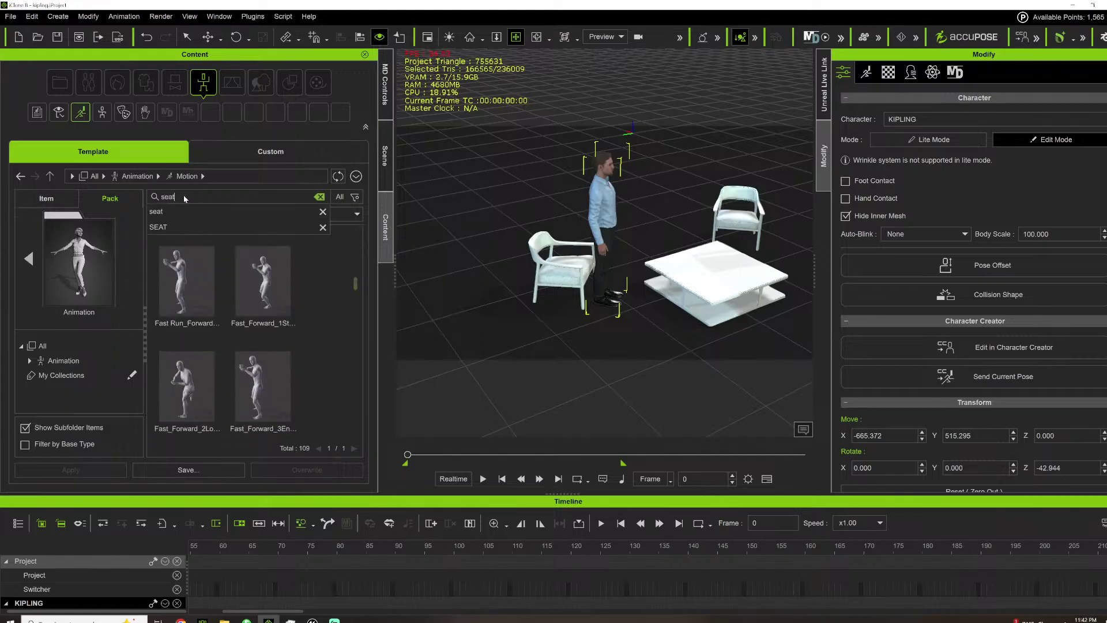
left_click(177, 214)
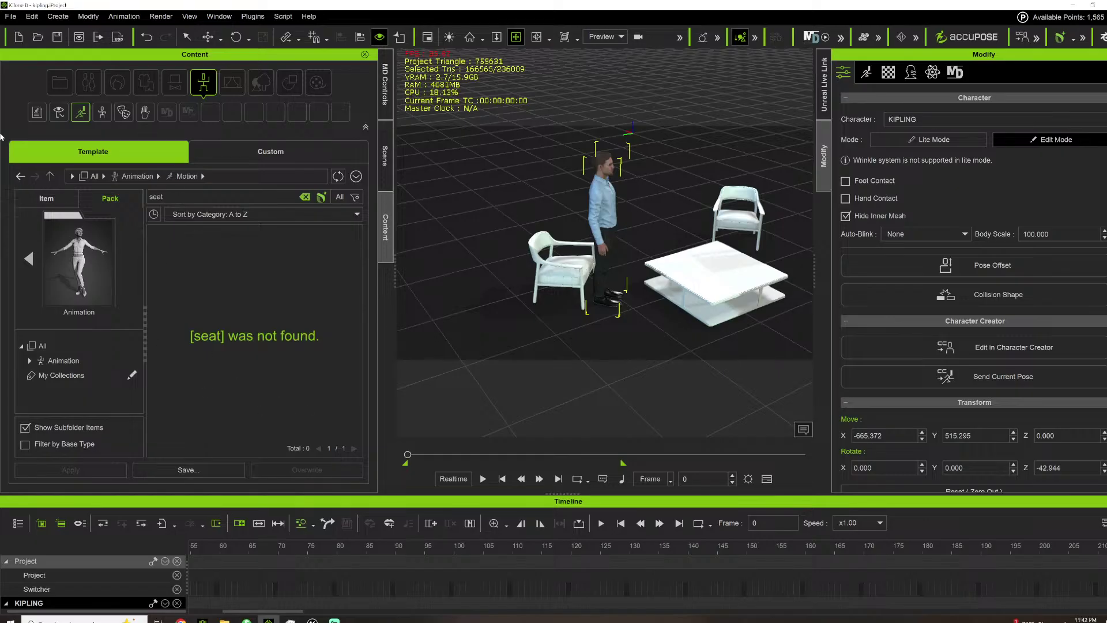
type("it")
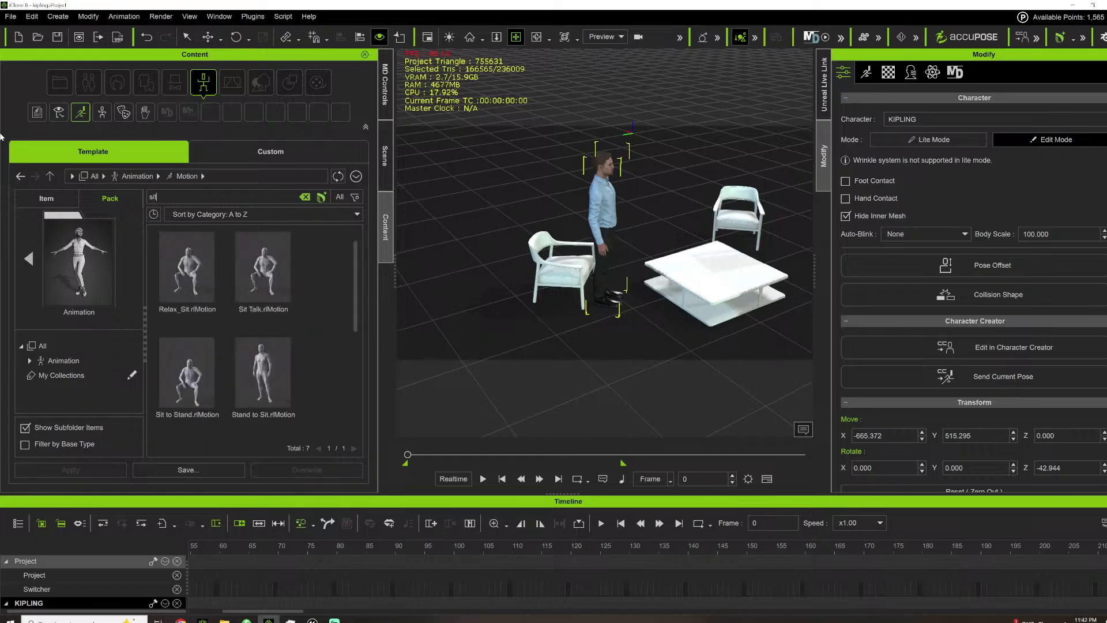
scroll(334, 274, "down", 3)
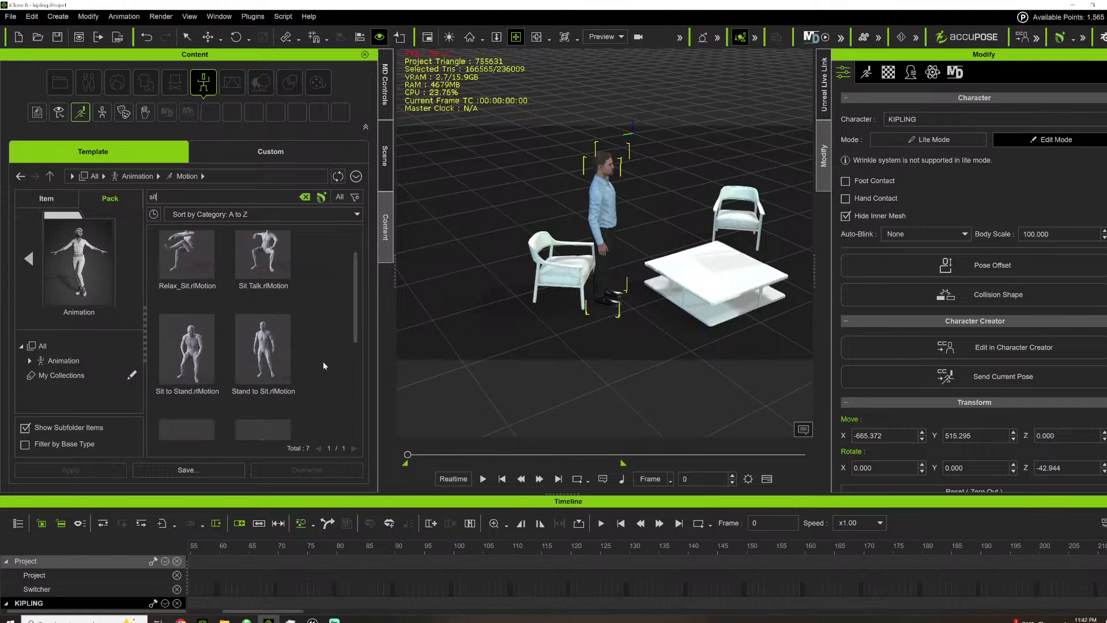
scroll(323, 372, "down", 3)
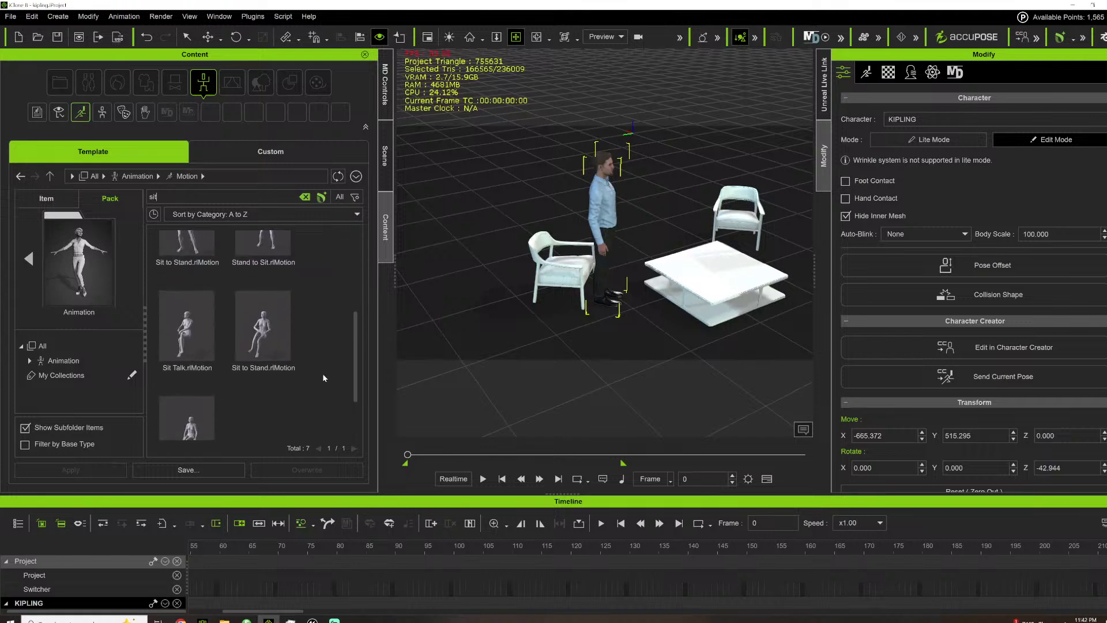
Go back to the motion packs, search them for "sit", and open the Office Work - Meeting pack.
left_click(25, 248)
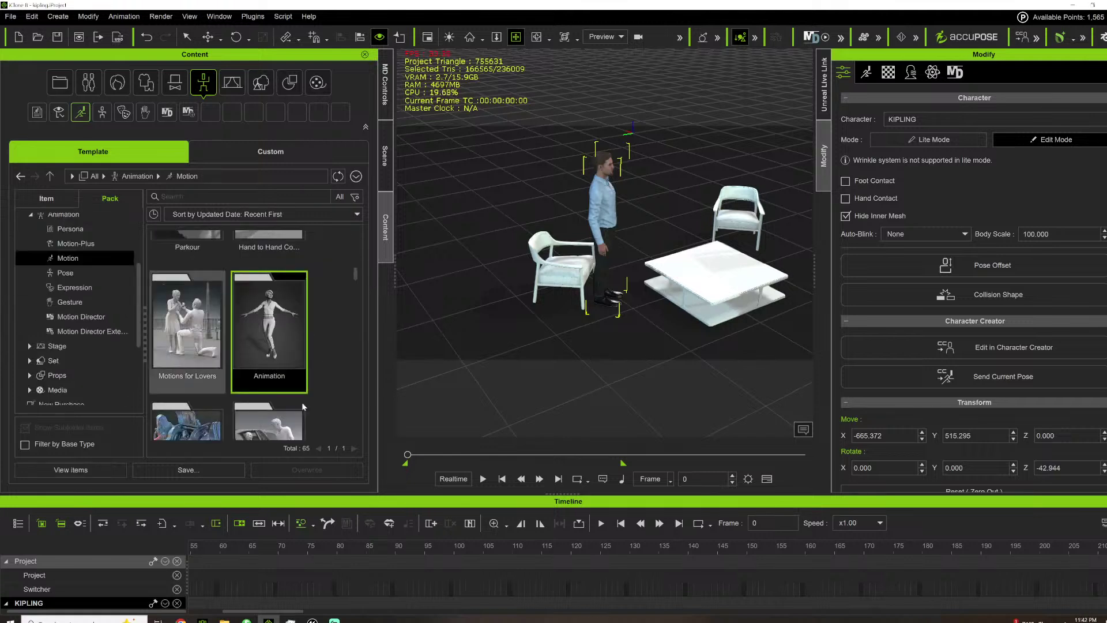
left_click(213, 195)
type("sit")
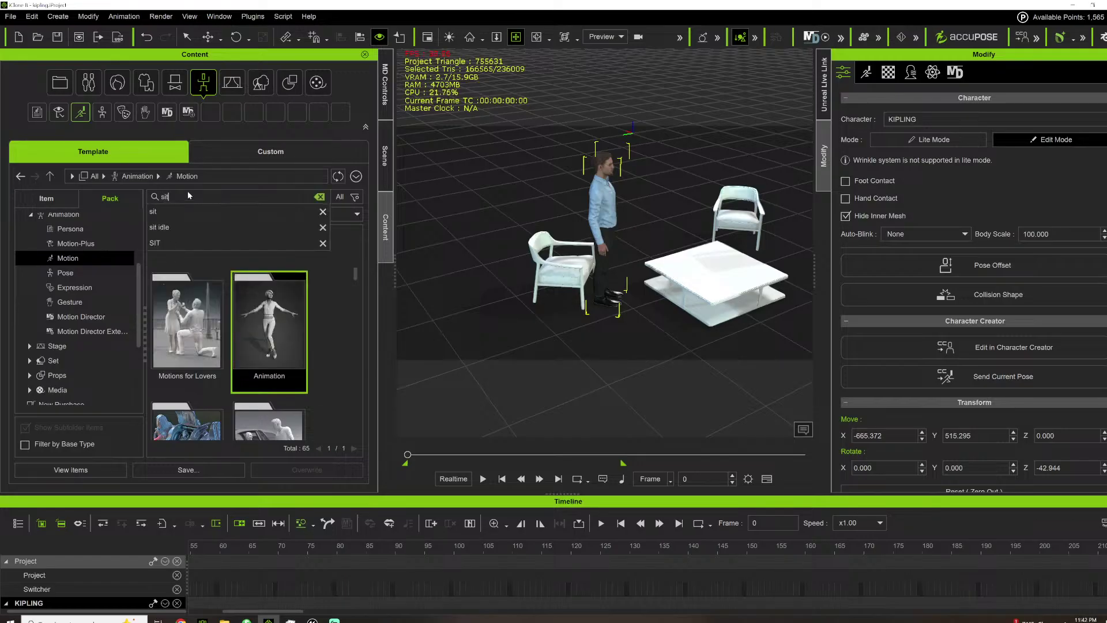
key("Return")
scroll(328, 334, "up", 1)
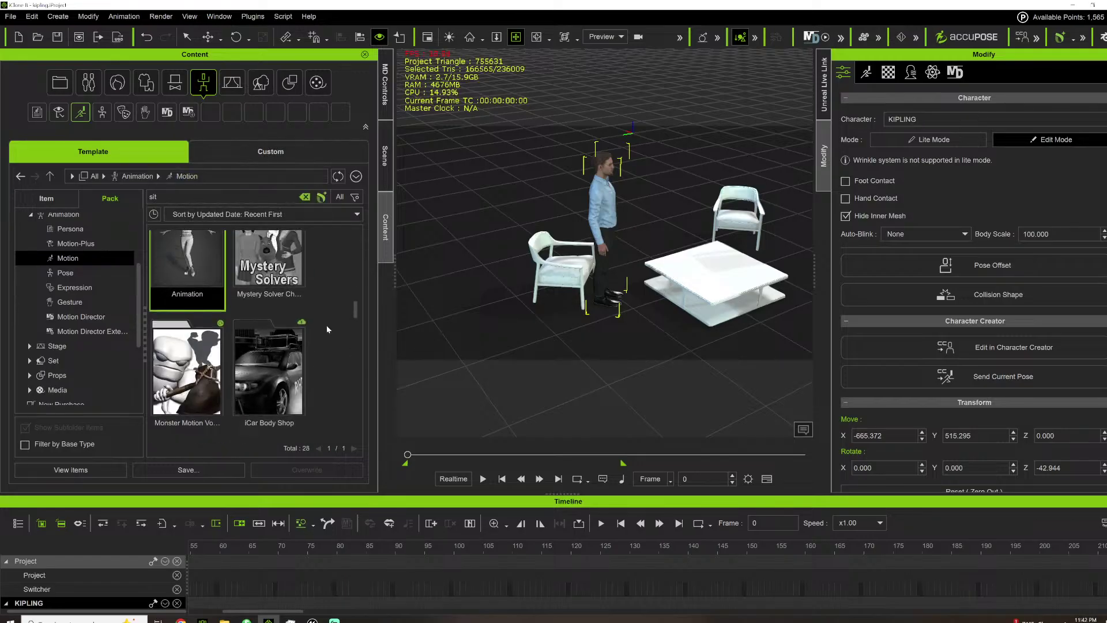
left_click_drag(353, 321, 351, 240)
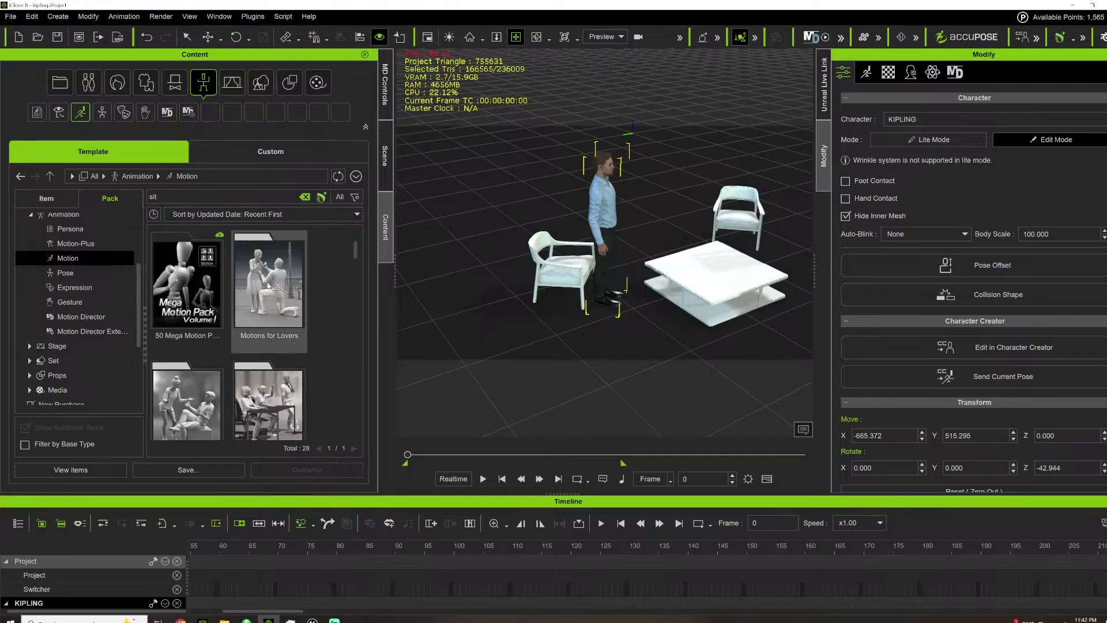
scroll(321, 381, "down", 3)
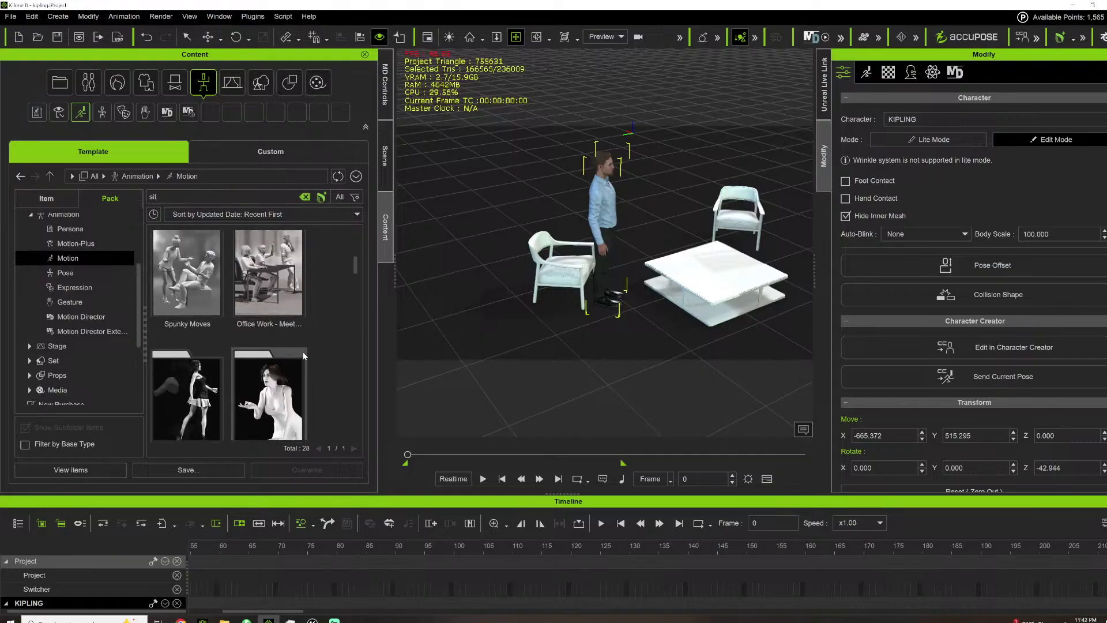
double_click(268, 274)
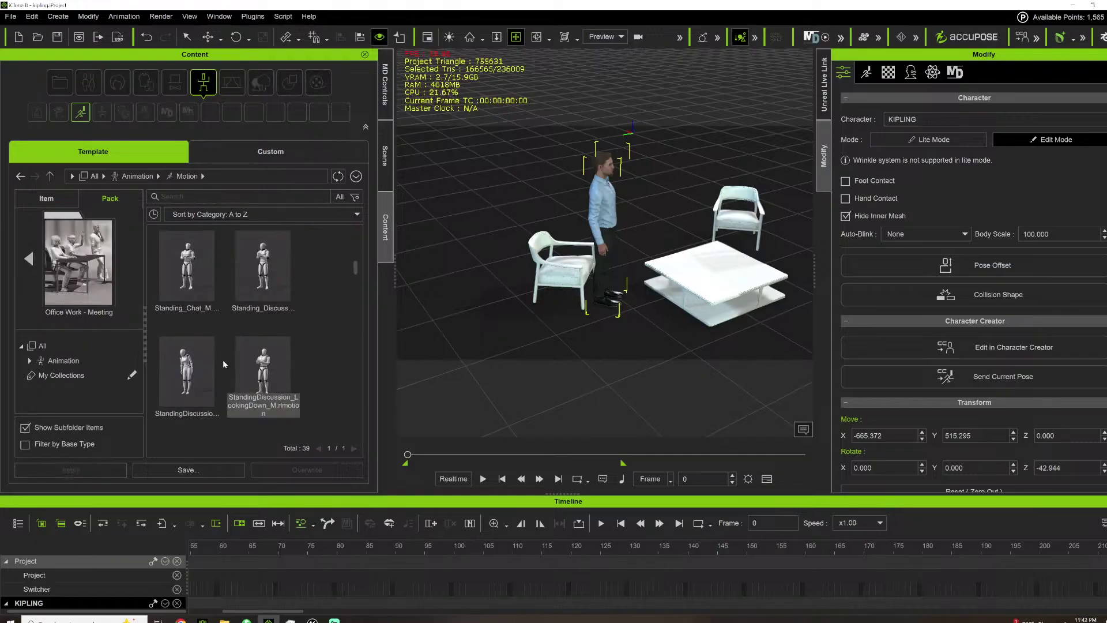
Look through the motions in the Office Work - Meeting pack for a seated one.
scroll(289, 374, "down", 2)
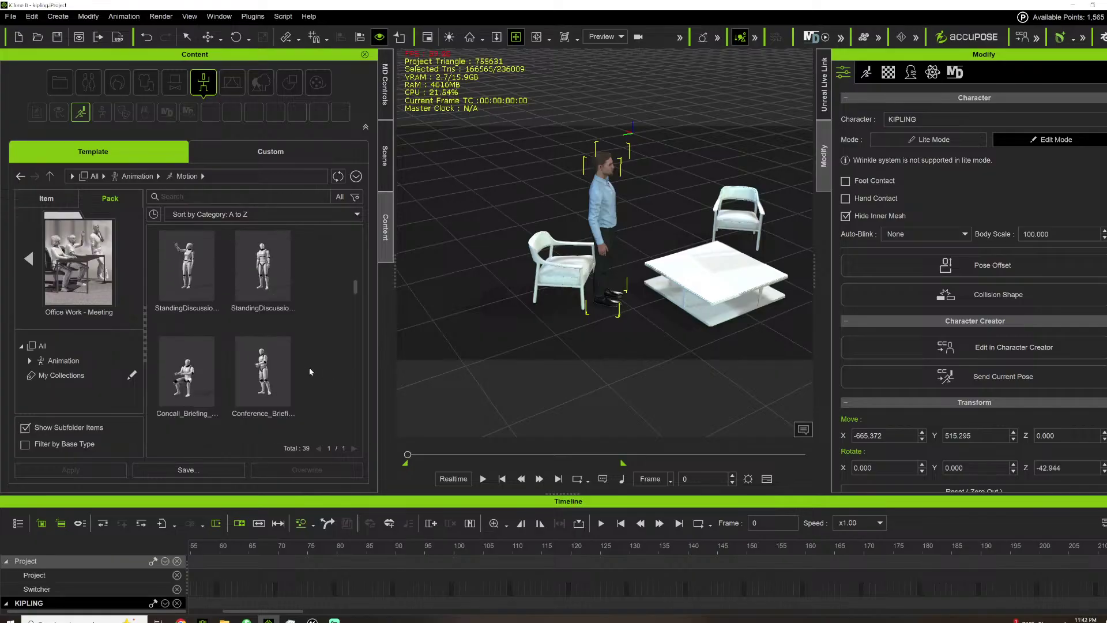
scroll(317, 372, "down", 4)
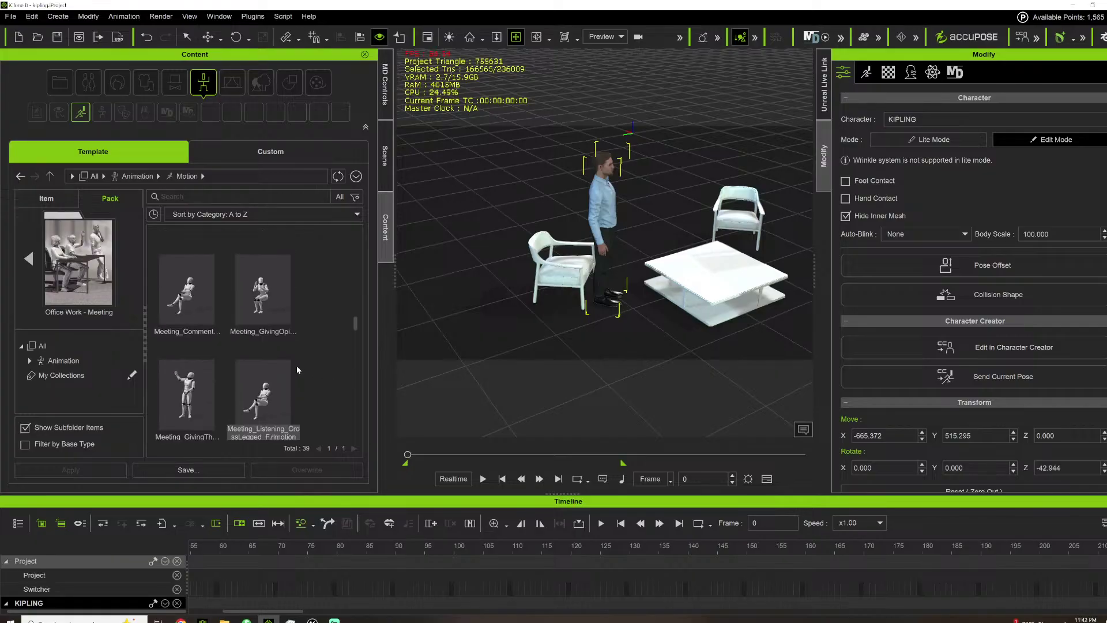
scroll(304, 369, "down", 4)
scroll(305, 372, "down", 5)
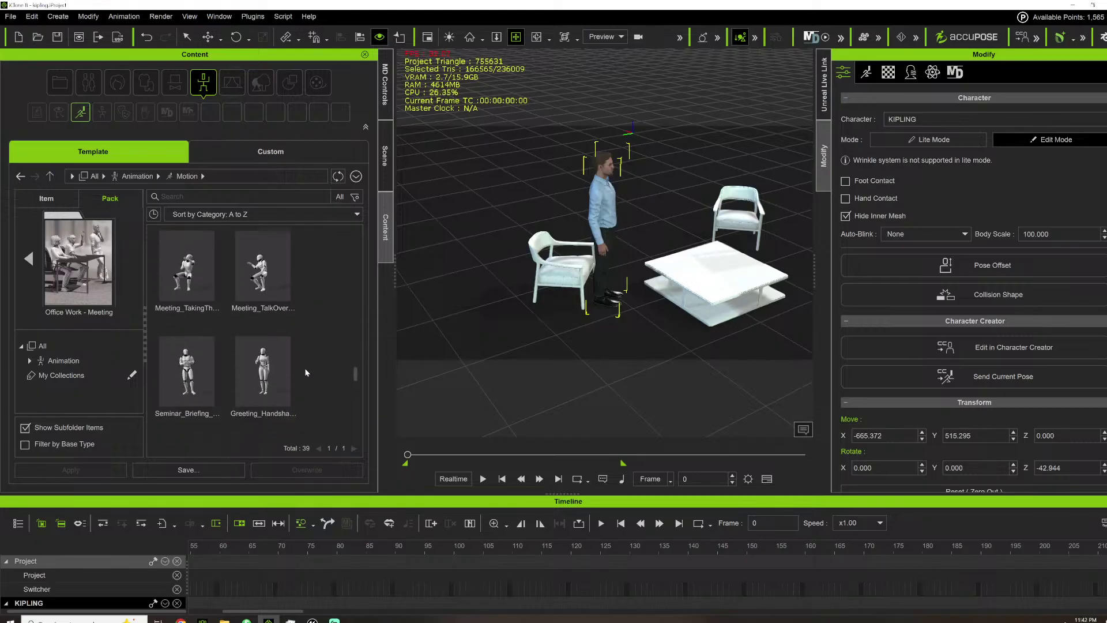
scroll(306, 373, "down", 5)
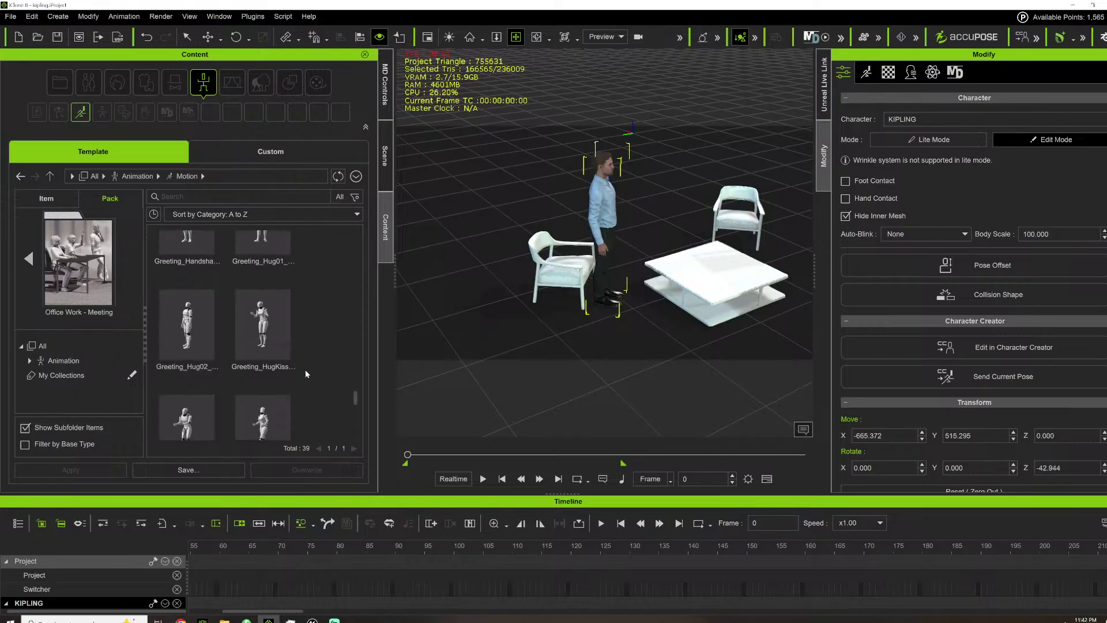
scroll(307, 378, "down", 1)
Filter the Office Work - Meeting motions by "sit" and look through the matches.
left_click(228, 197)
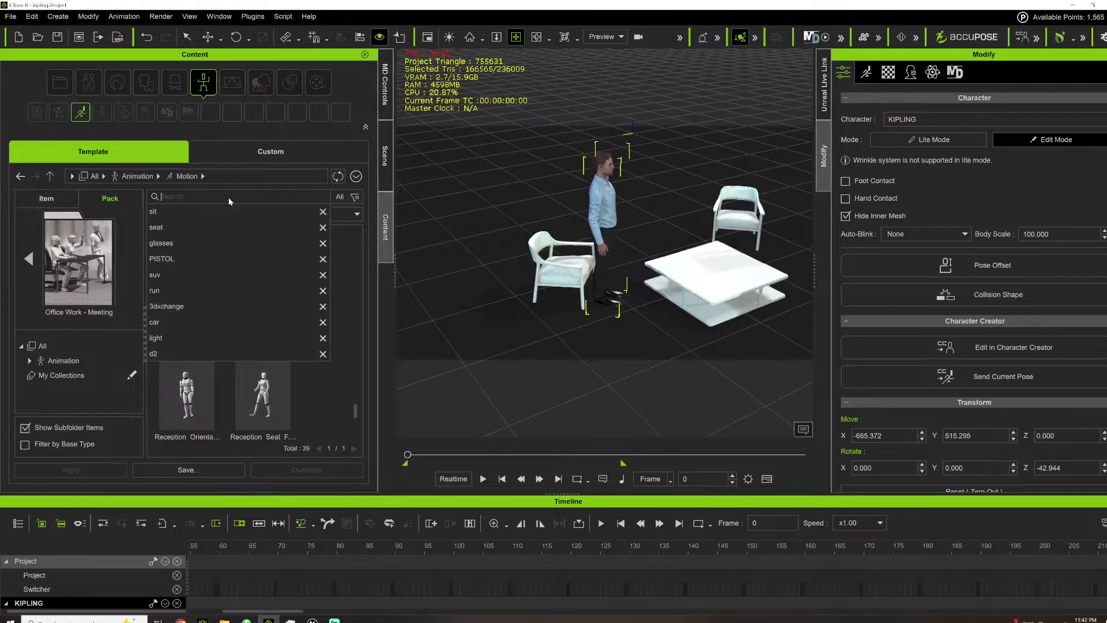
left_click(204, 211)
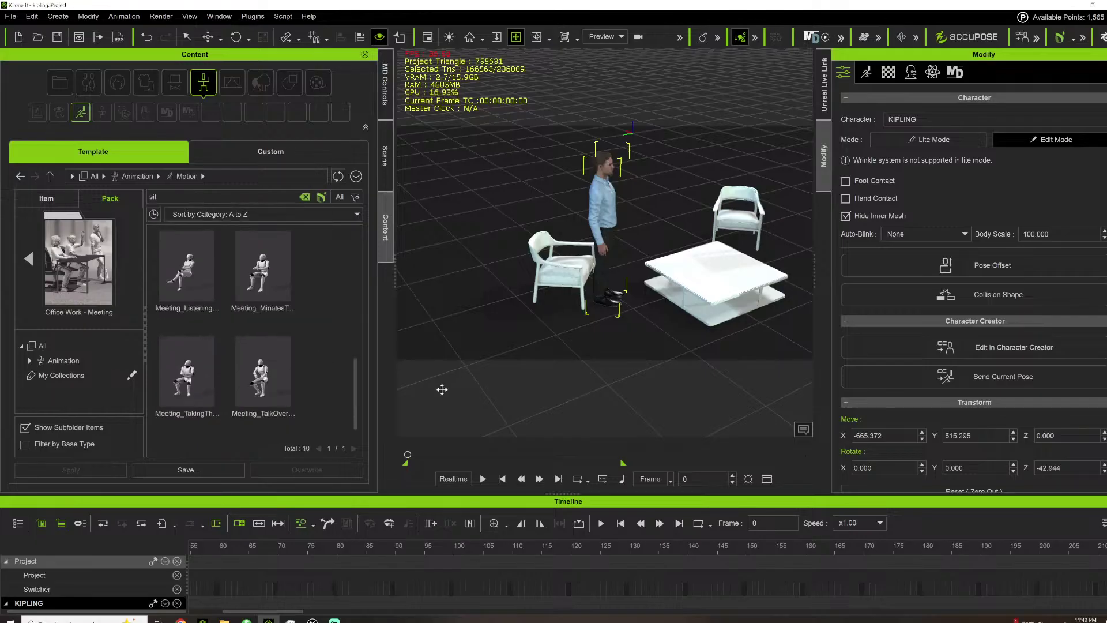
scroll(310, 387, "up", 3)
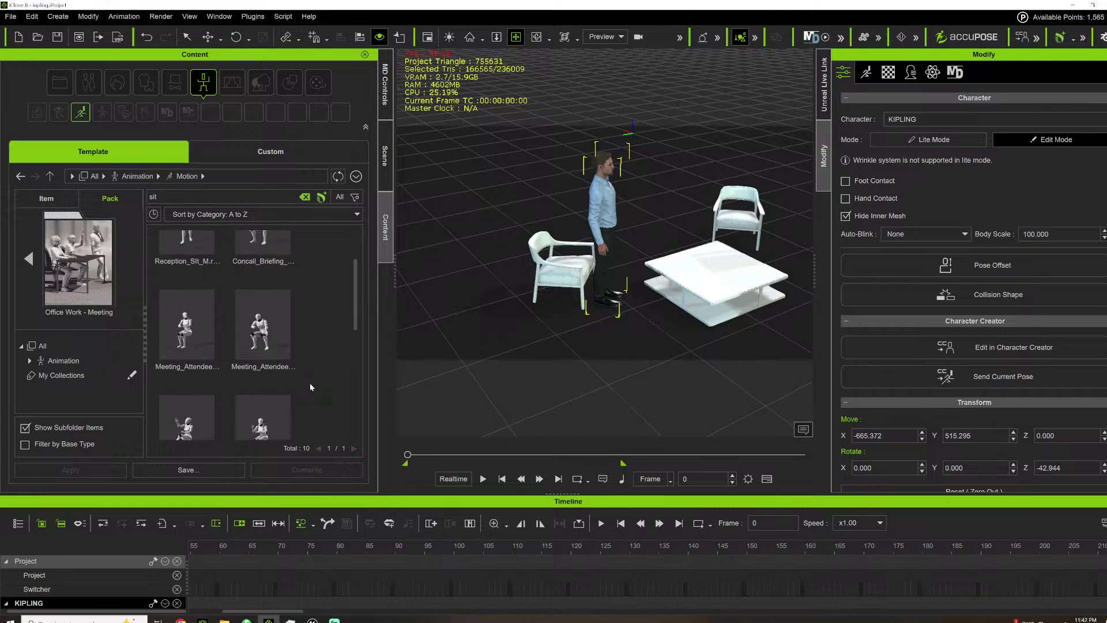
Try a seated Meeting_Attendee motion on KIPLING and move him back into the chair.
left_click_drag(276, 329, 614, 226)
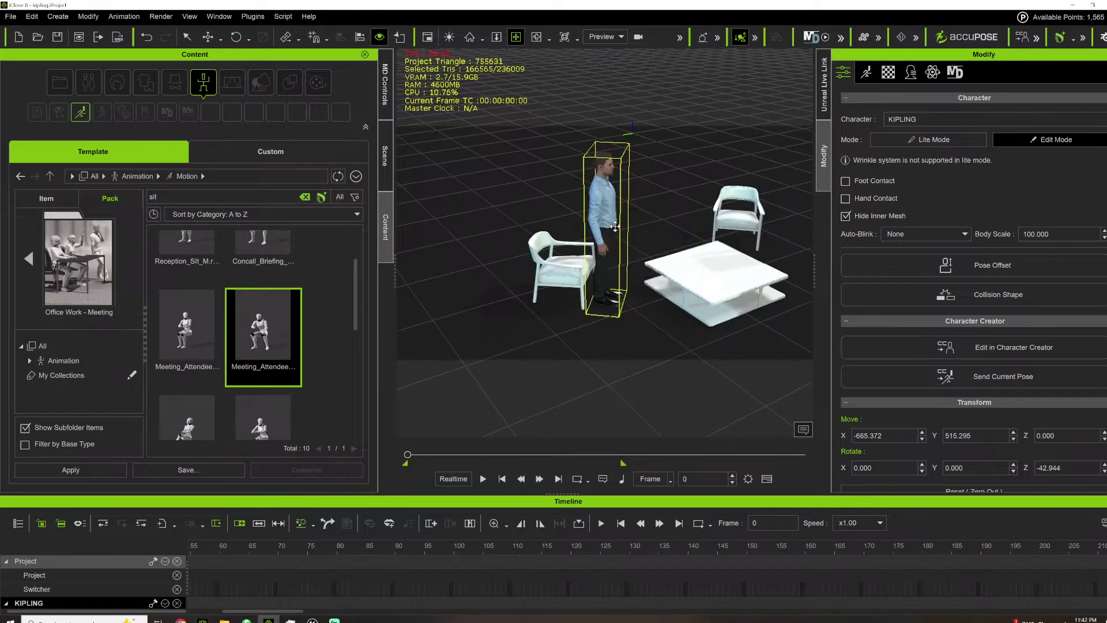
left_click_drag(263, 333, 603, 233)
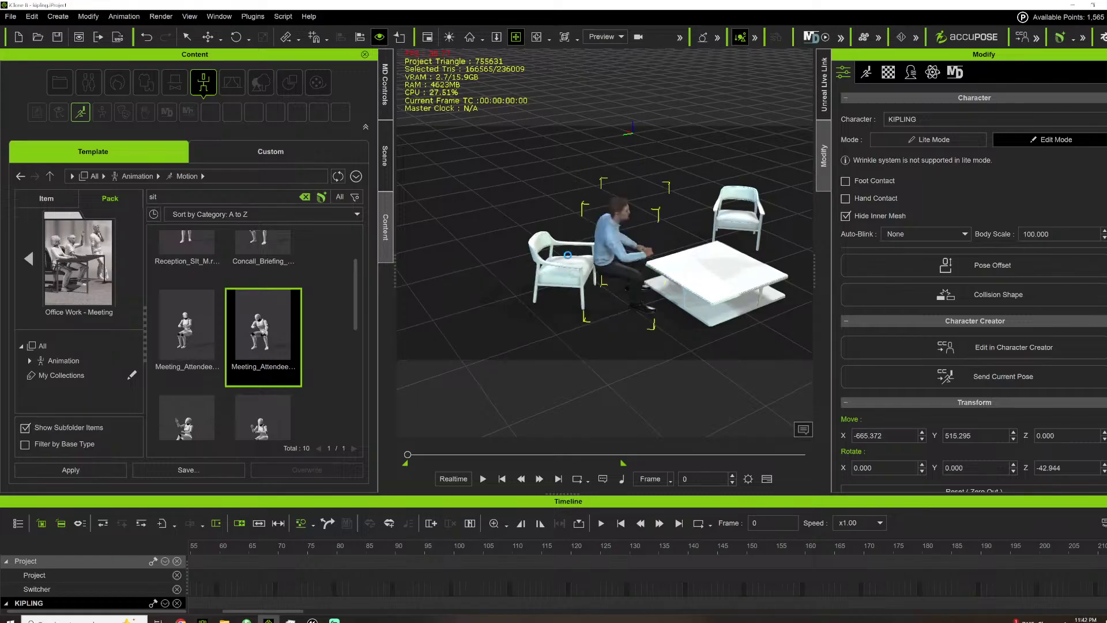
right_click_drag(546, 202, 550, 183, "alt")
scroll(557, 254, "up", 4)
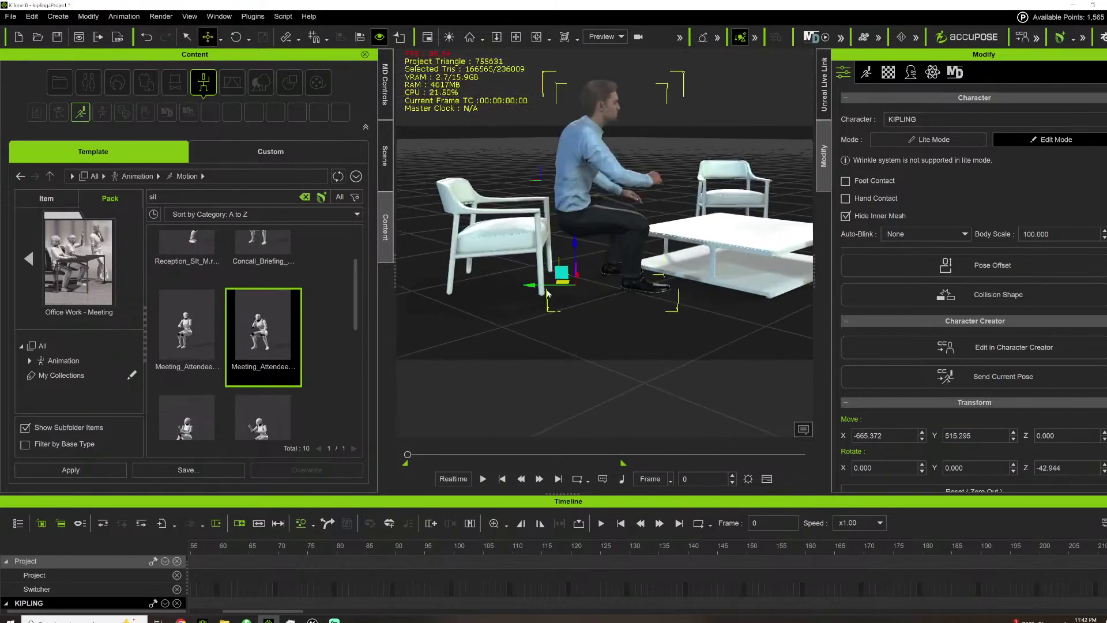
left_click_drag(534, 283, 470, 283)
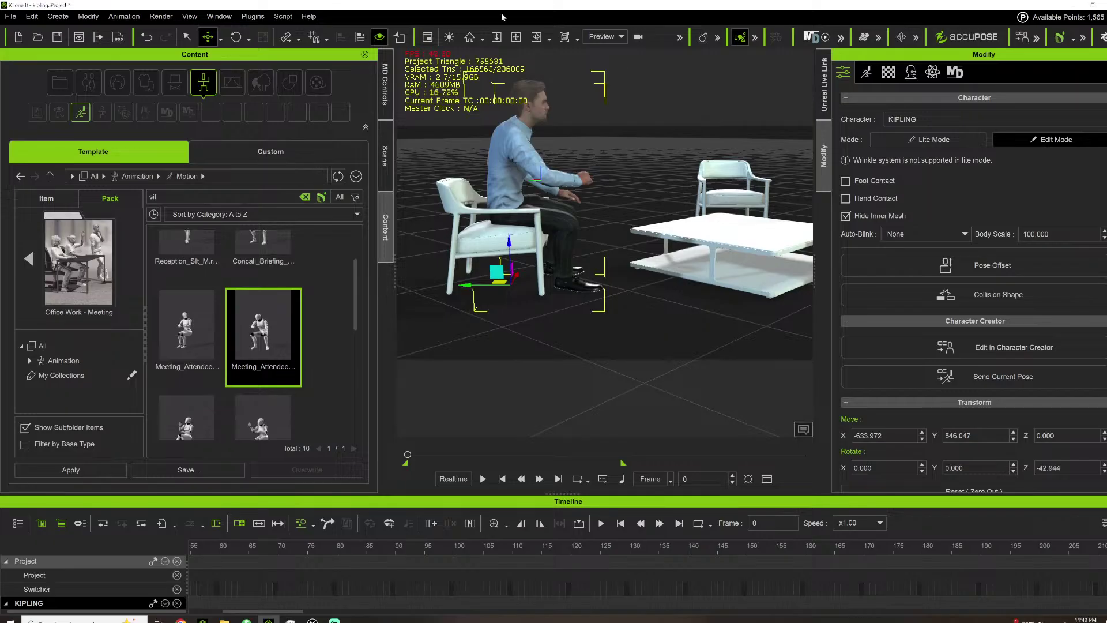
Play back the seated meeting motion from different angles, then return the playhead to the start.
right_click_drag(690, 250, 534, 309, "alt")
scroll(417, 341, "up", 3)
key("space")
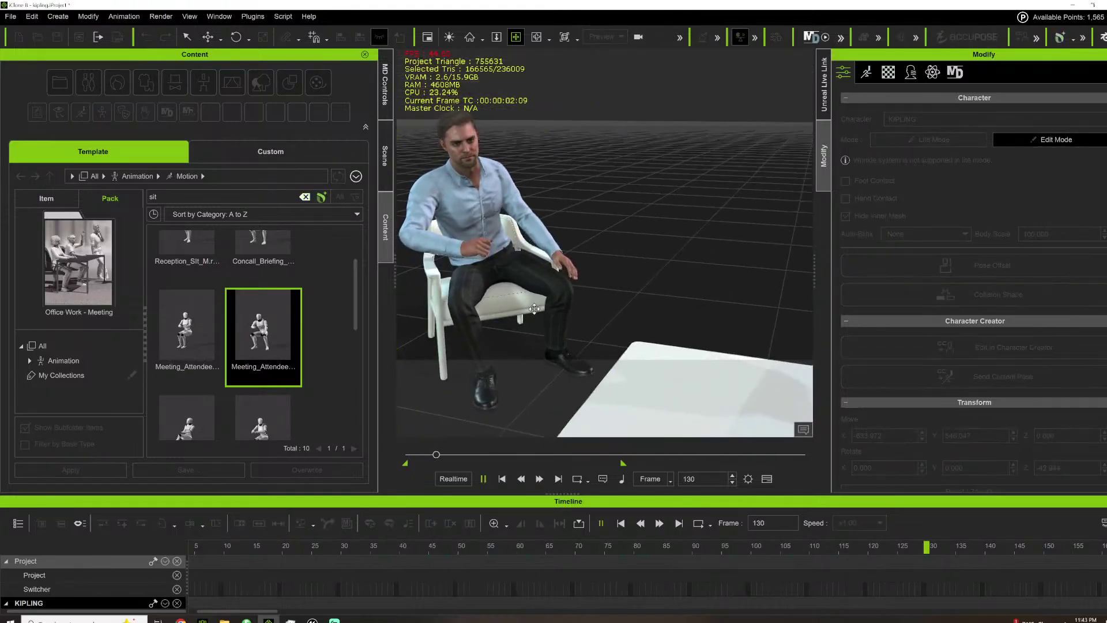
right_click_drag(534, 308, 628, 282, "alt")
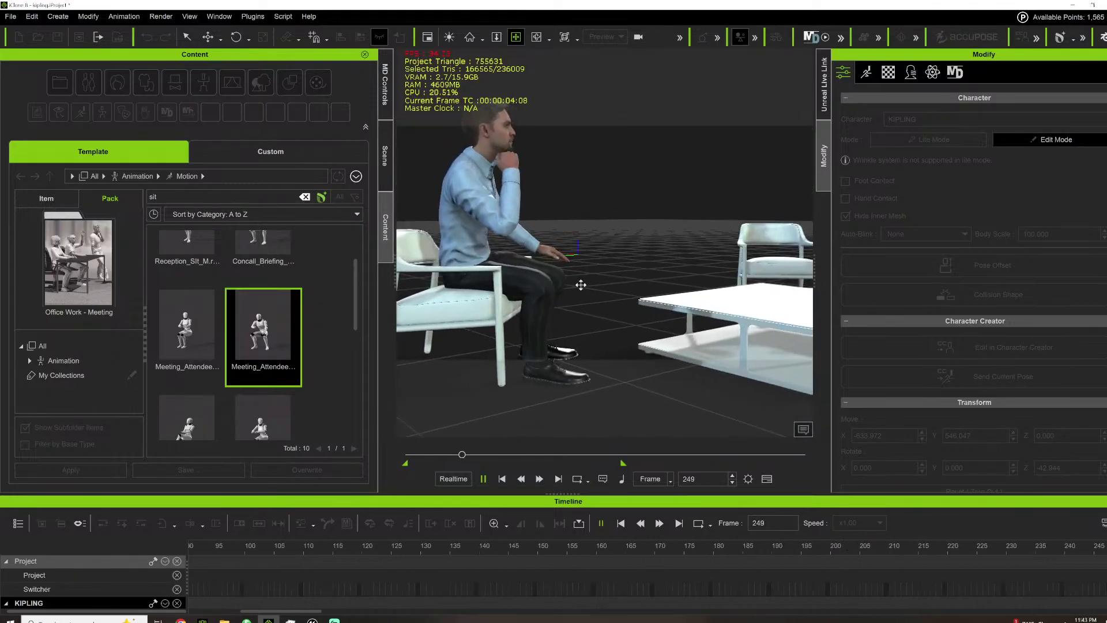
key("space")
left_click_drag(461, 456, 183, 231)
Undo the chair placement and the meeting motion applied to KIPLING.
scroll(580, 302, "down", 5)
right_click_drag(588, 289, 554, 346, "alt")
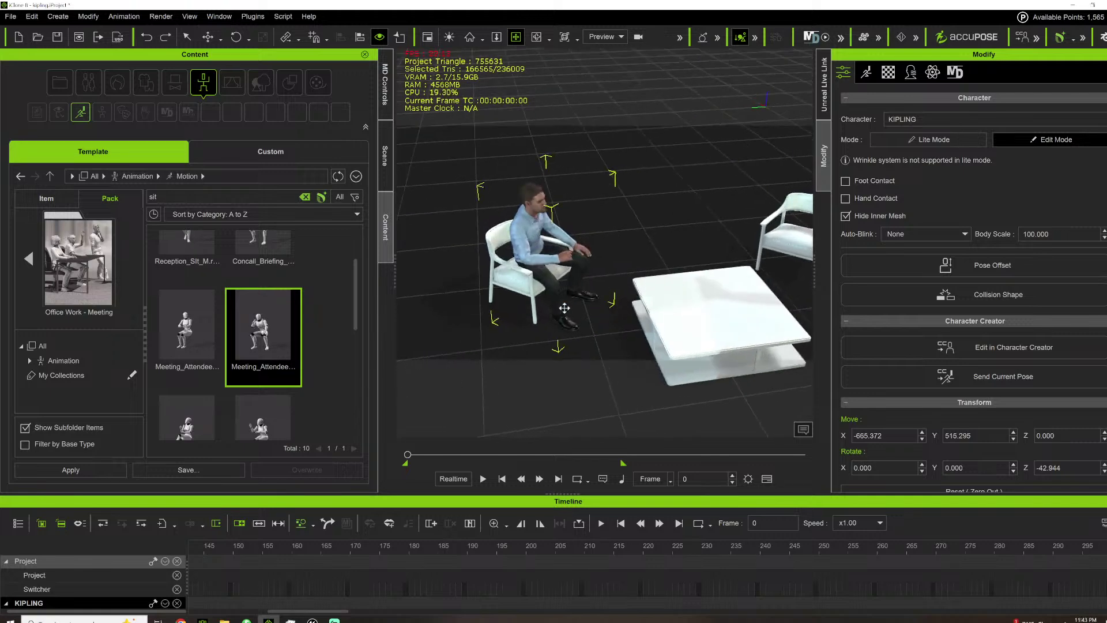
left_click_drag(565, 308, 564, 308)
key("ctrl+z")
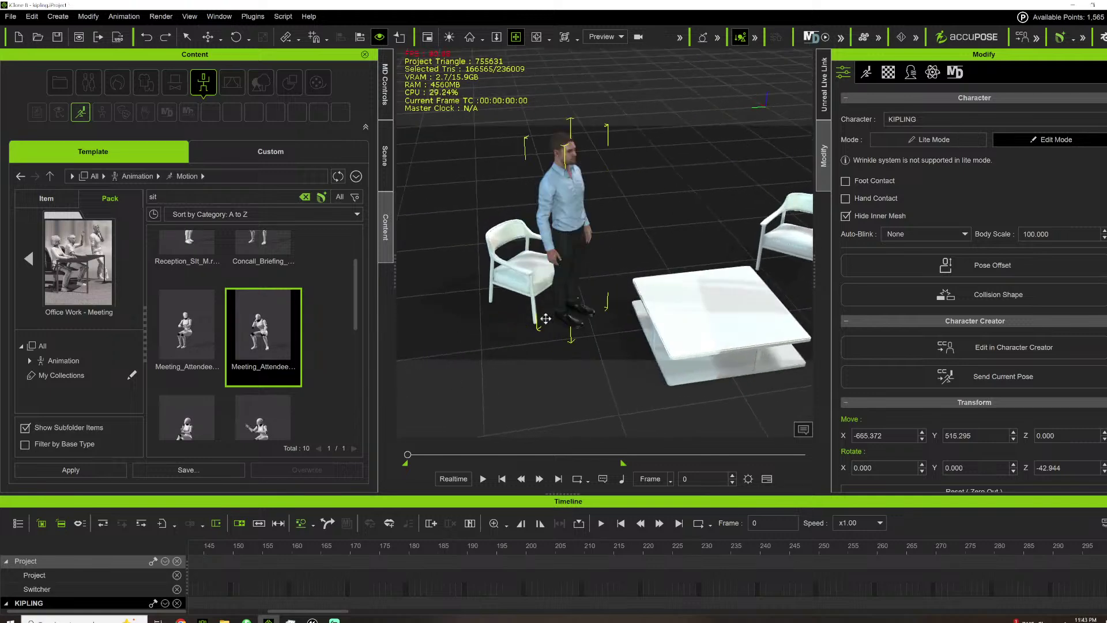
Go back to the motion packs, open the City Life pack and search it for "sit".
left_click(28, 259)
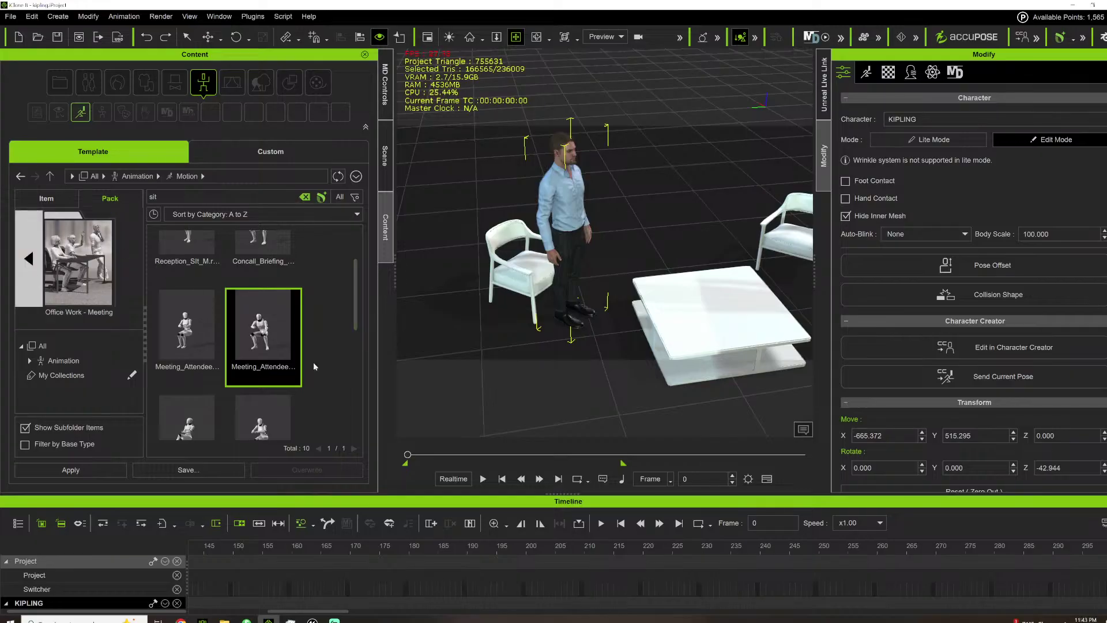
scroll(229, 407, "down", 2)
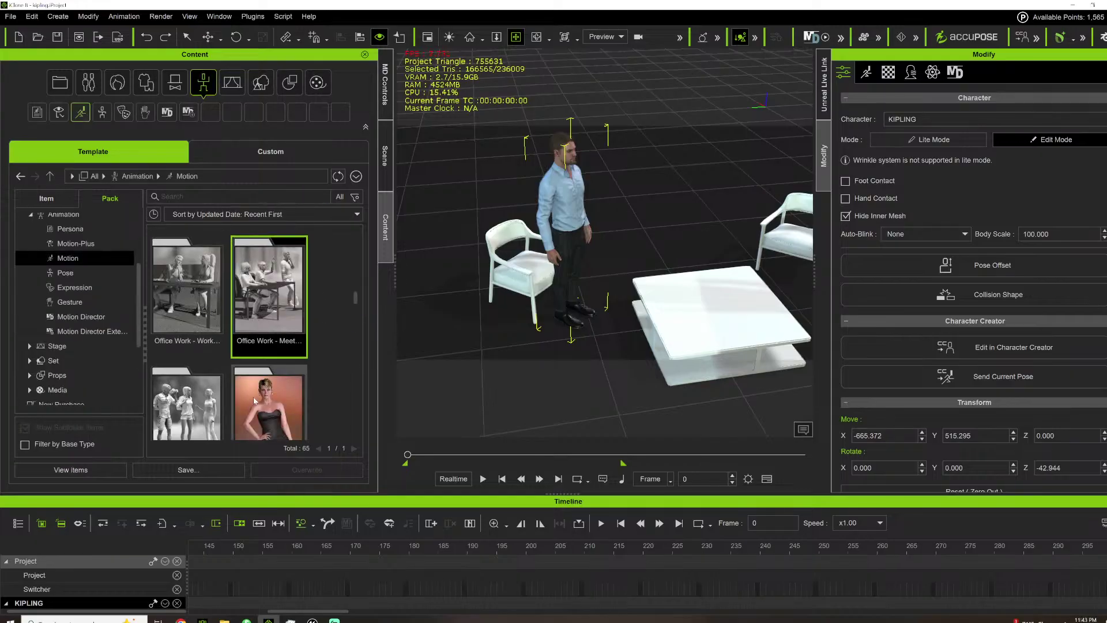
double_click(190, 380)
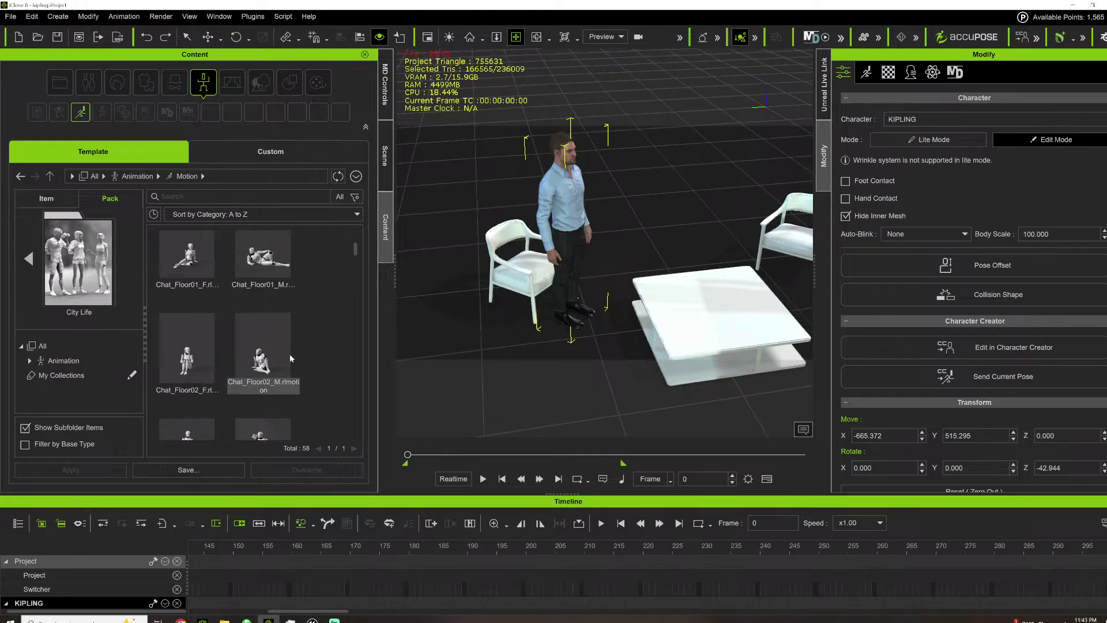
left_click(195, 197)
type("s")
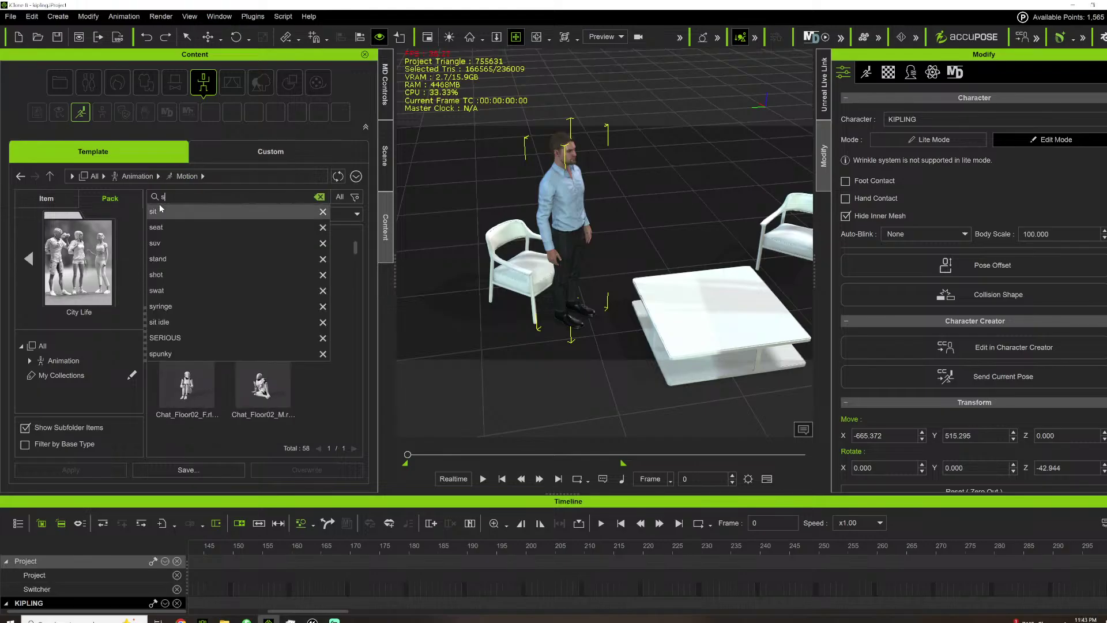
left_click(161, 211)
Find the Waiting_Seat_M motion in the results and apply it to KIPLING.
scroll(291, 402, "down", 2)
scroll(299, 407, "down", 2)
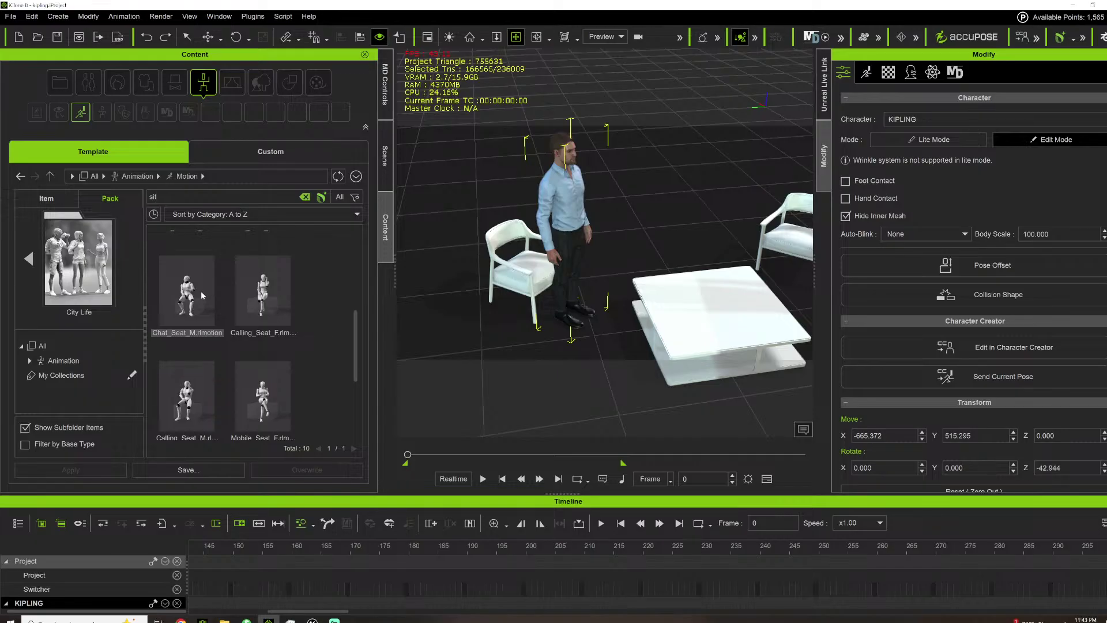
scroll(205, 341, "down", 2)
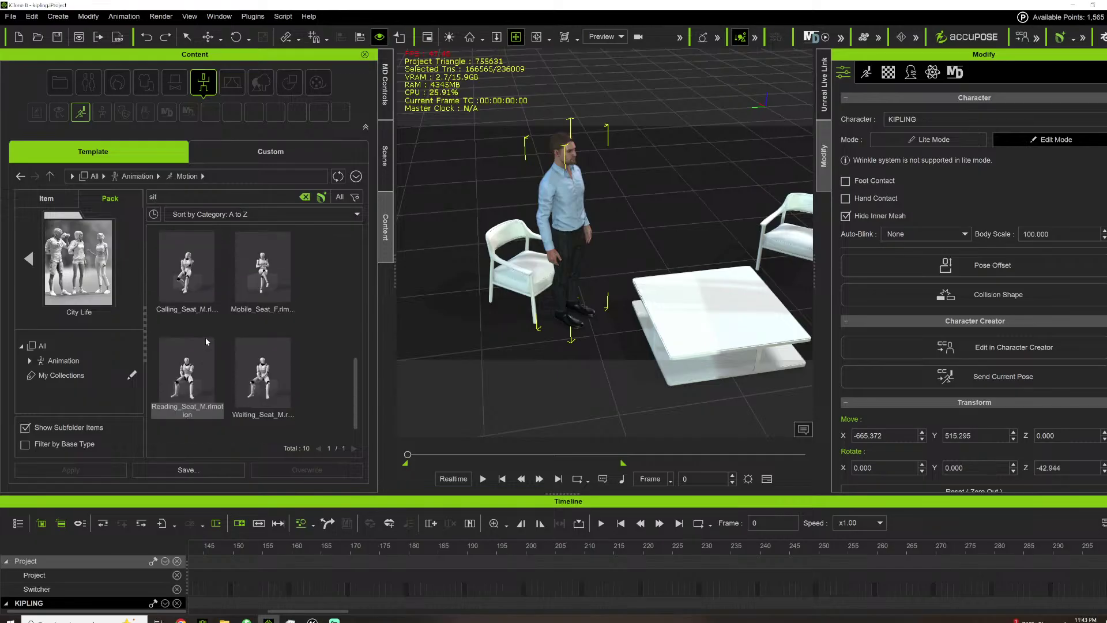
scroll(269, 381, "down", 1)
left_click_drag(269, 380, 557, 212)
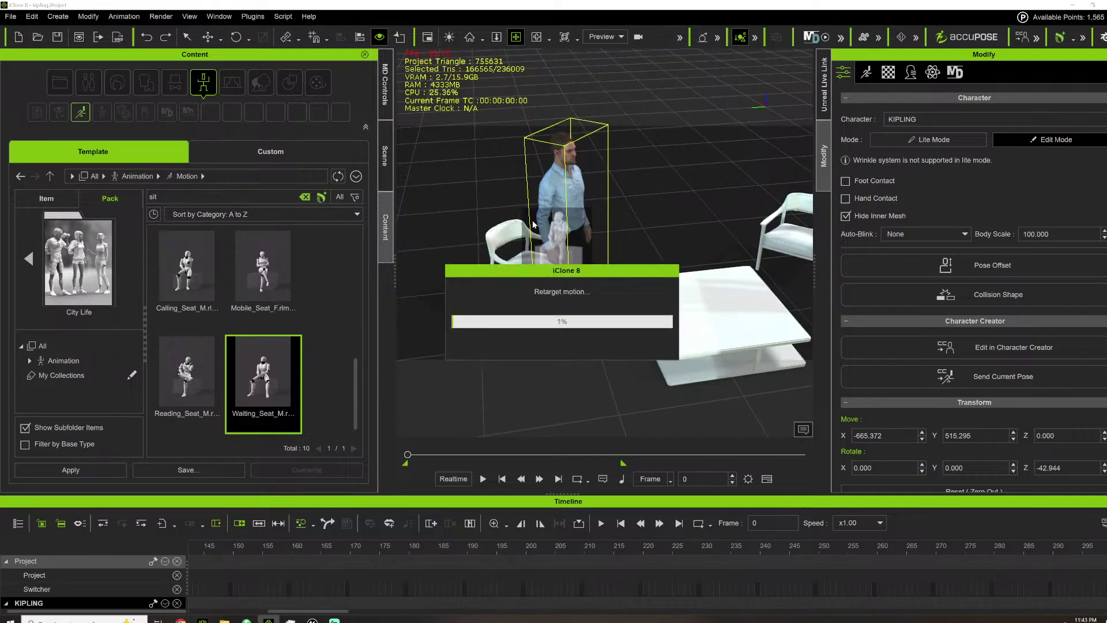
Move KIPLING back over the chair seat, to about X -633.4 and Y 549.2.
right_click_drag(511, 296, 656, 342)
scroll(656, 342, "up", 2)
left_click_drag(582, 333, 529, 334)
scroll(599, 275, "up", 2)
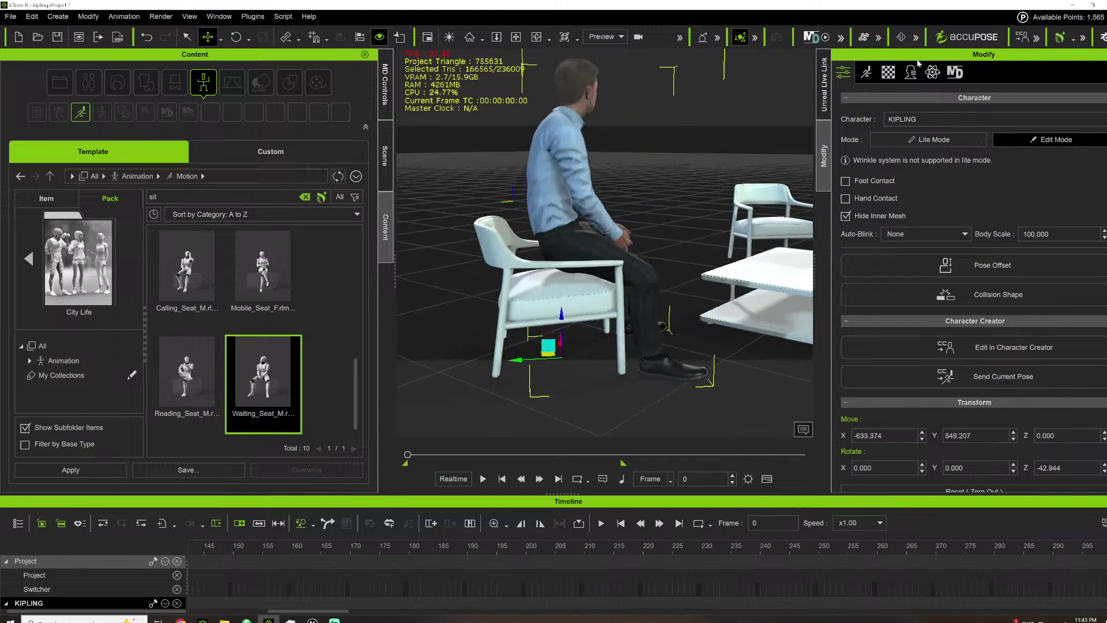
Open Edit Motion Layer for KIPLING and lower his hips onto the chair seat in IK mode.
left_click(868, 74)
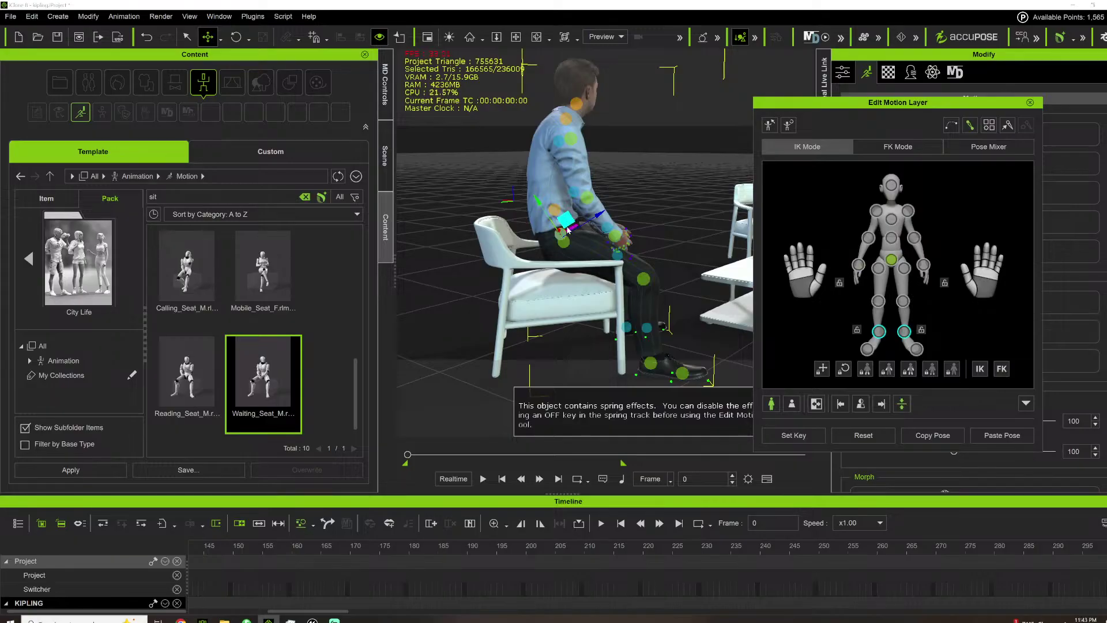
left_click_drag(560, 208, 560, 227)
left_click(516, 36)
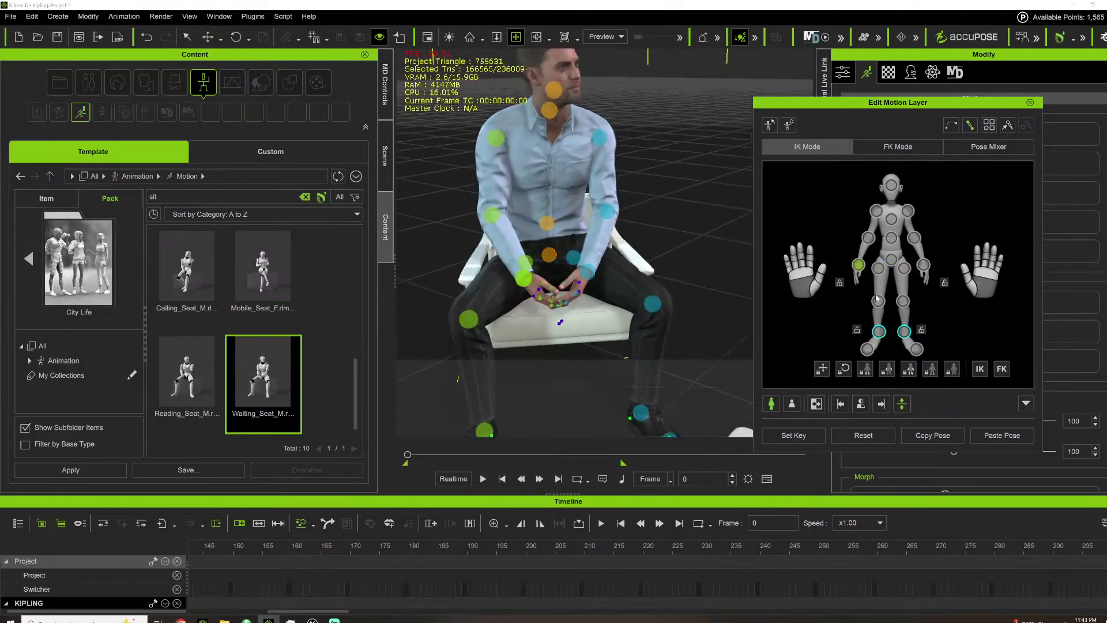
Move the seated character's right knee and then his left knee slightly inward.
left_click(469, 319)
key("w")
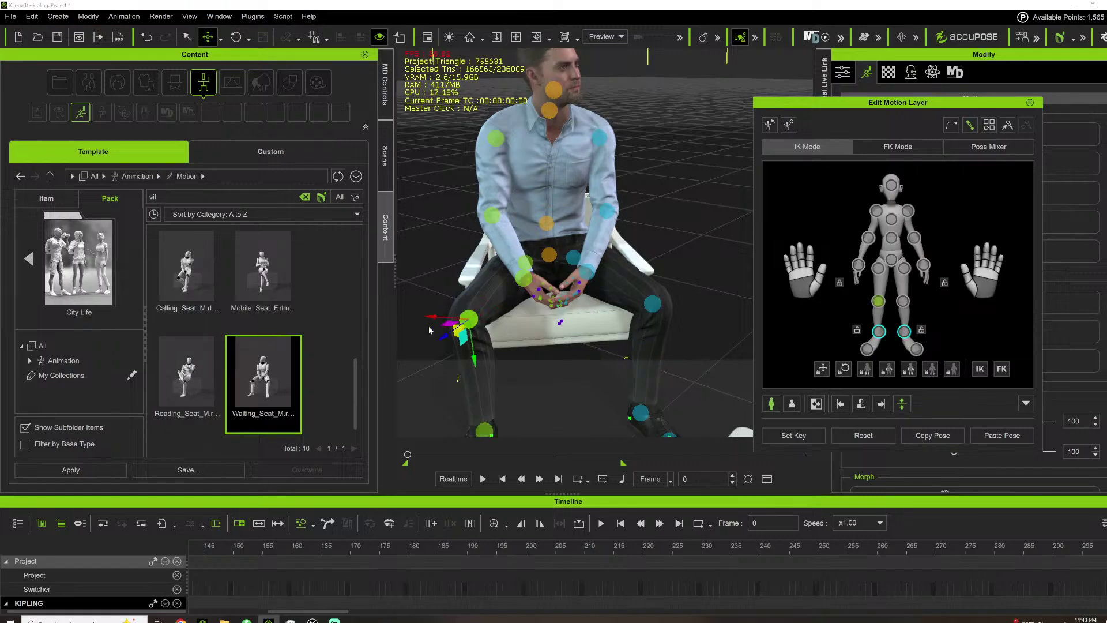
key("w")
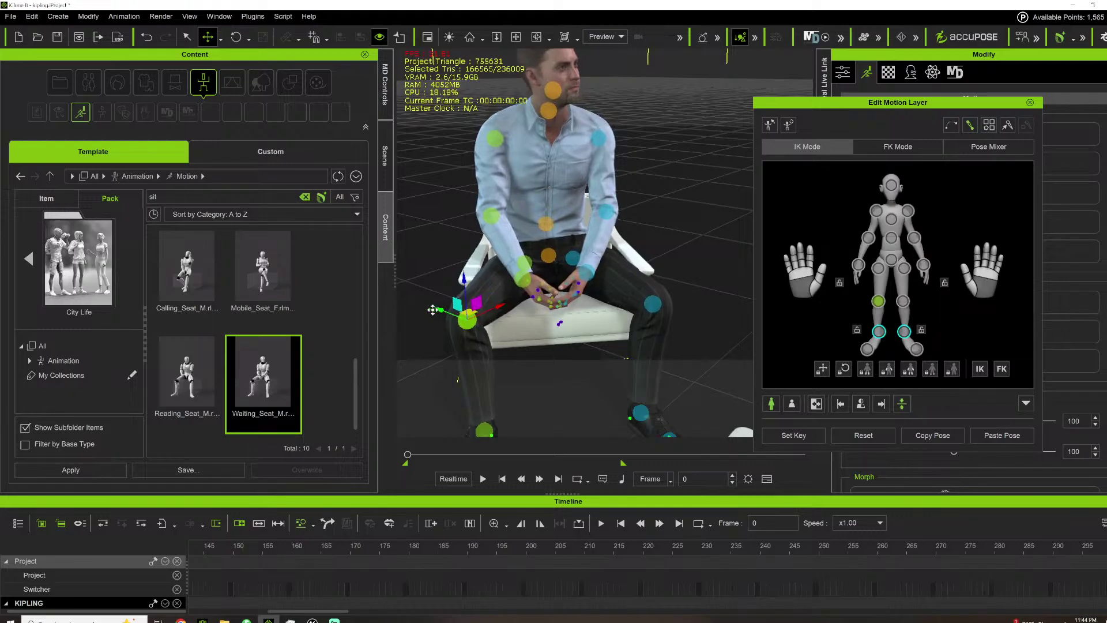
left_click_drag(439, 310, 455, 315)
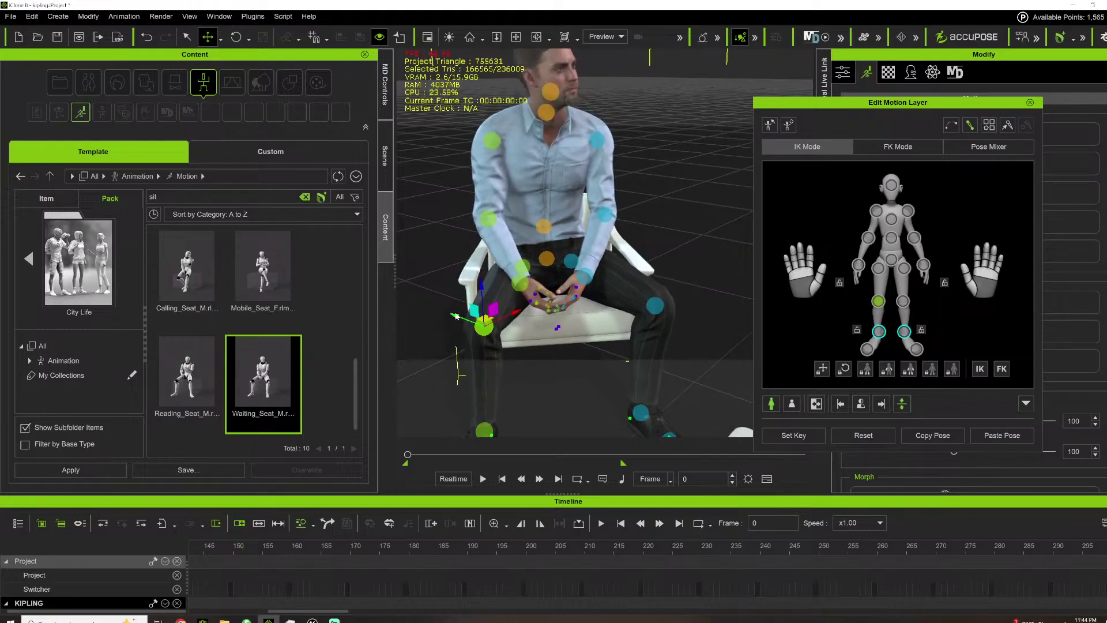
key("w")
left_click(903, 300)
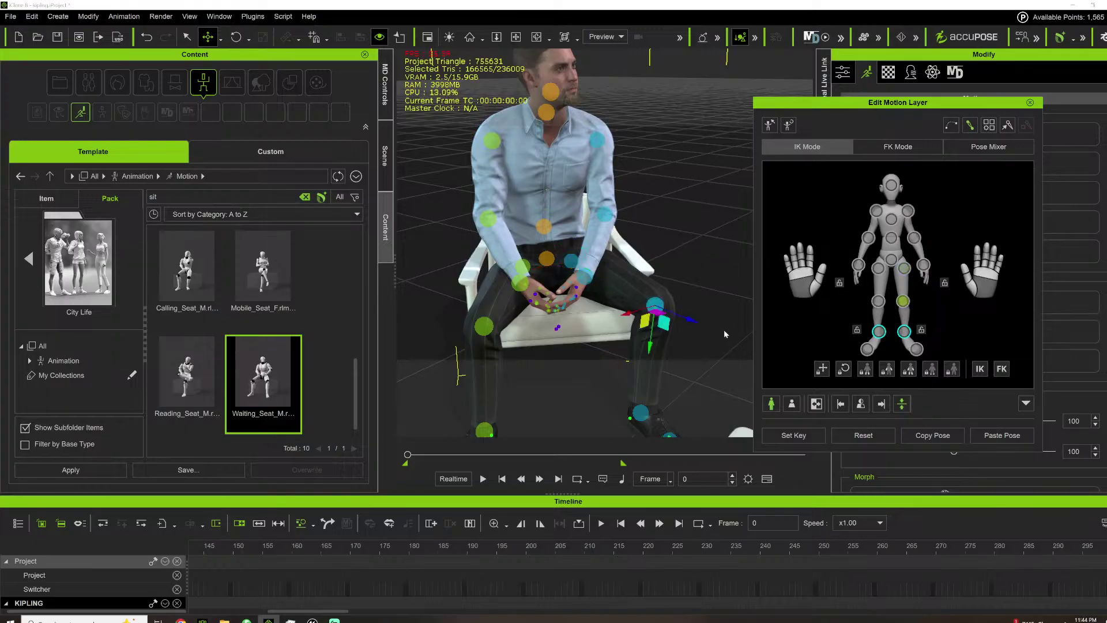
left_click_drag(676, 293, 667, 299)
Select both hands together and raise them slightly above the character's lap.
right_click_drag(531, 266, 579, 238)
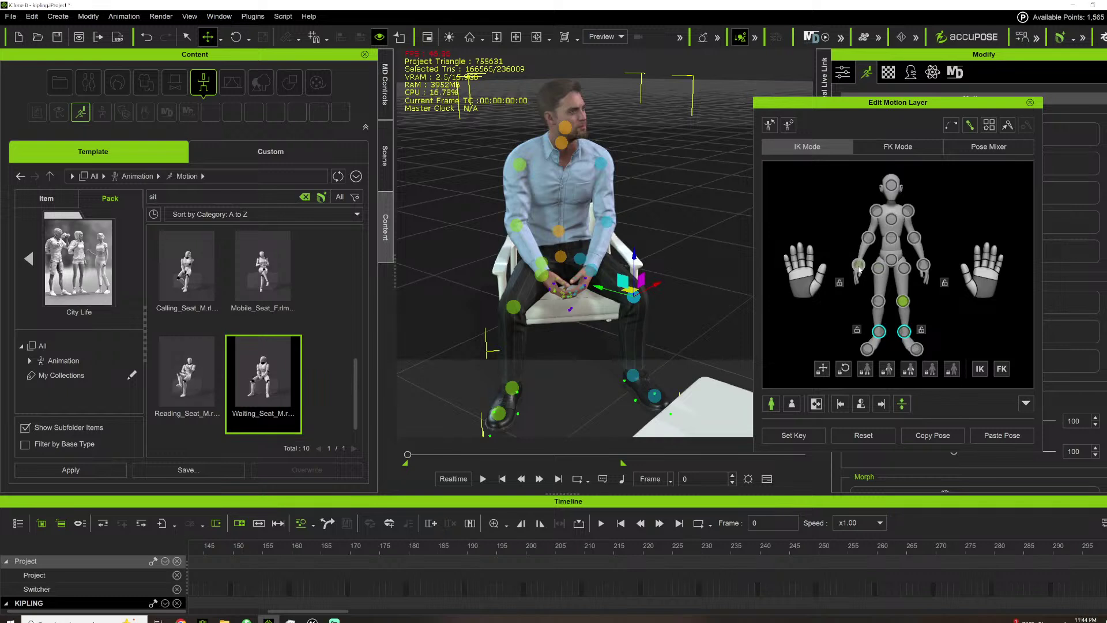
left_click(923, 266)
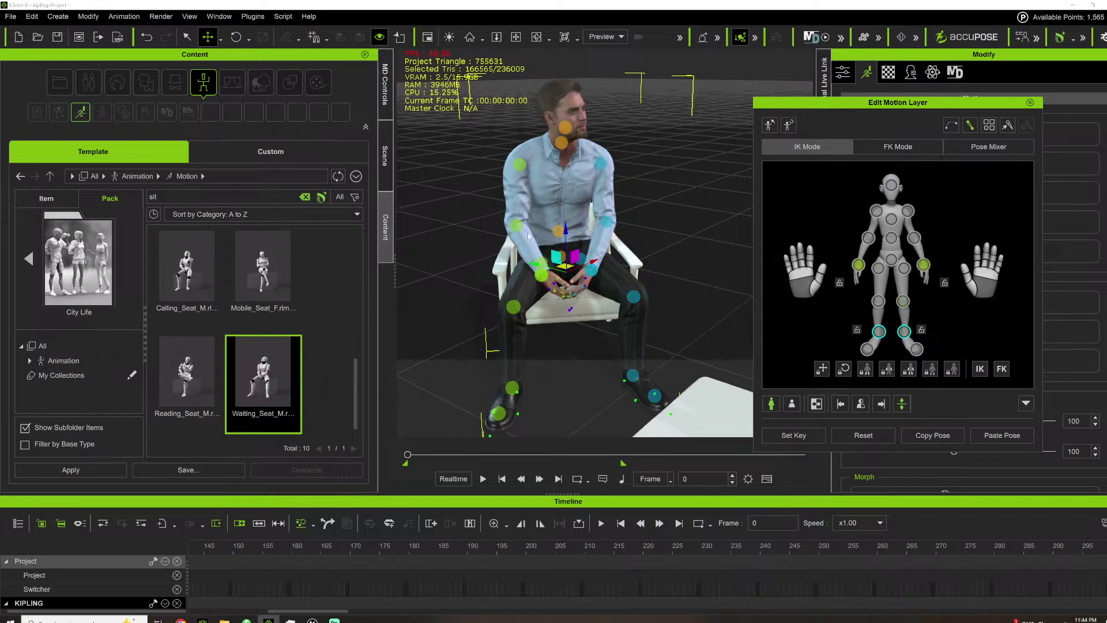
left_click_drag(564, 221, 565, 215)
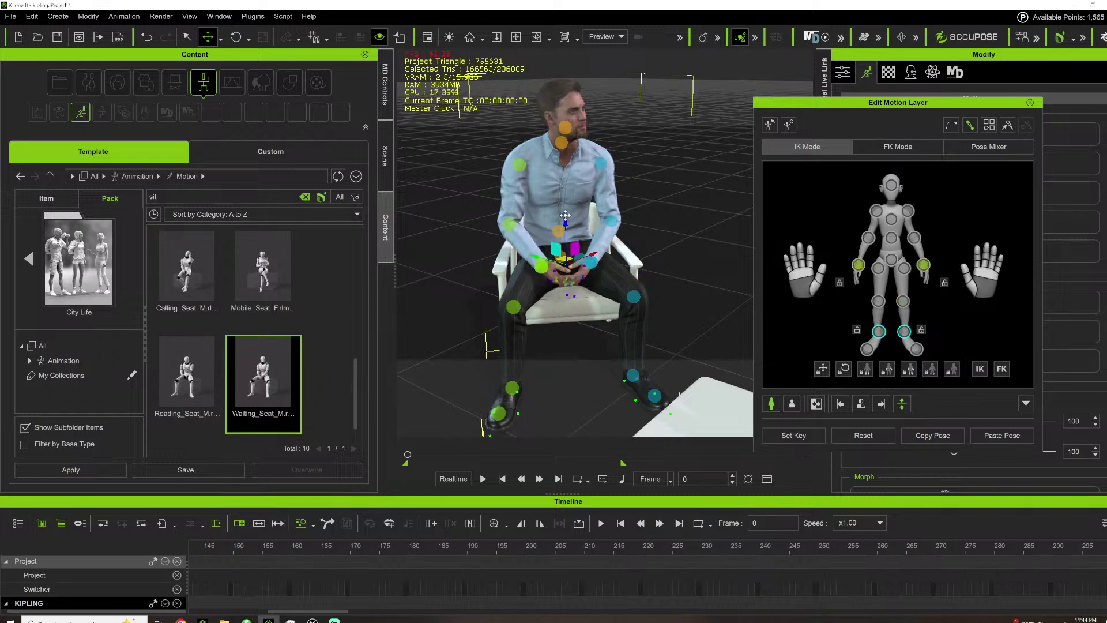
Finish the pose corrections and close the Edit Motion Layer editor.
left_click(517, 36)
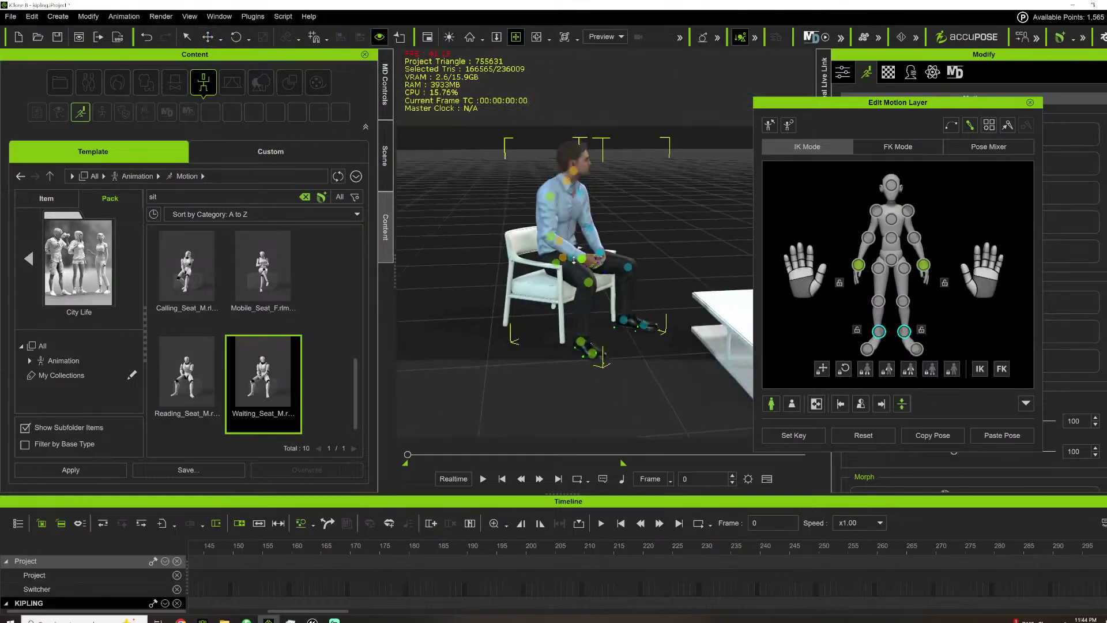
left_click_drag(709, 293, 447, 119)
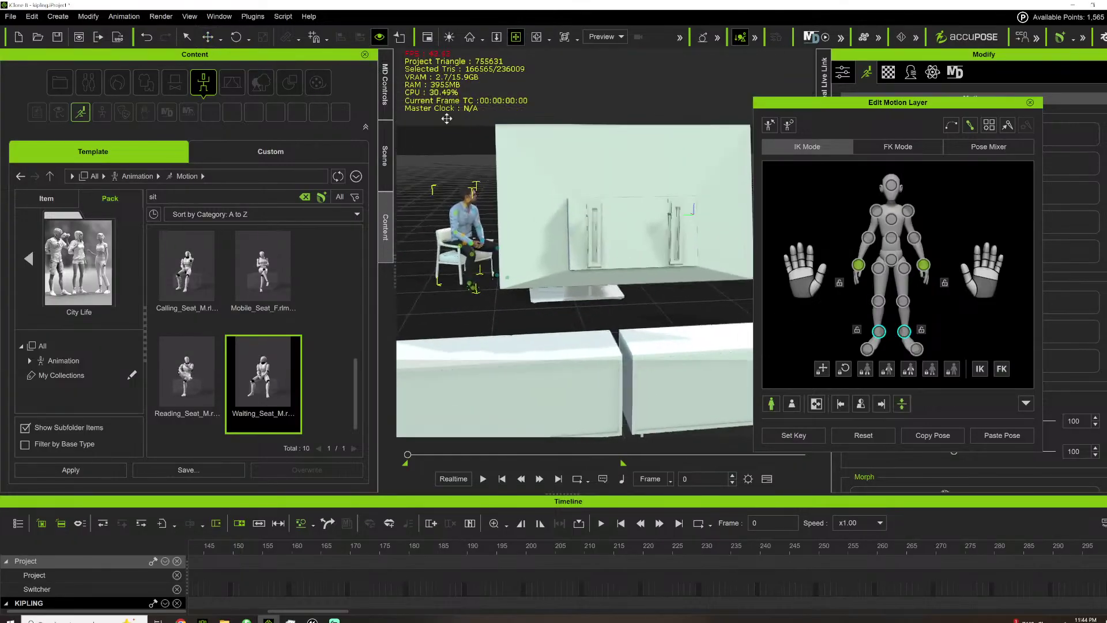
right_click(510, 171)
right_click_drag(483, 181, 477, 176)
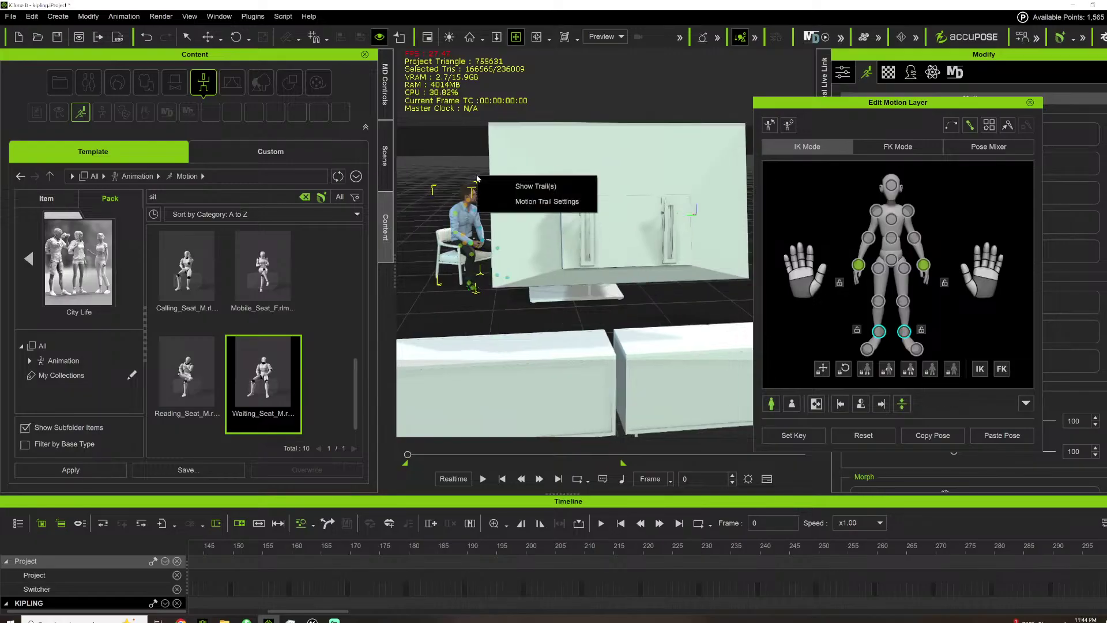
left_click(533, 35)
left_click(1029, 103)
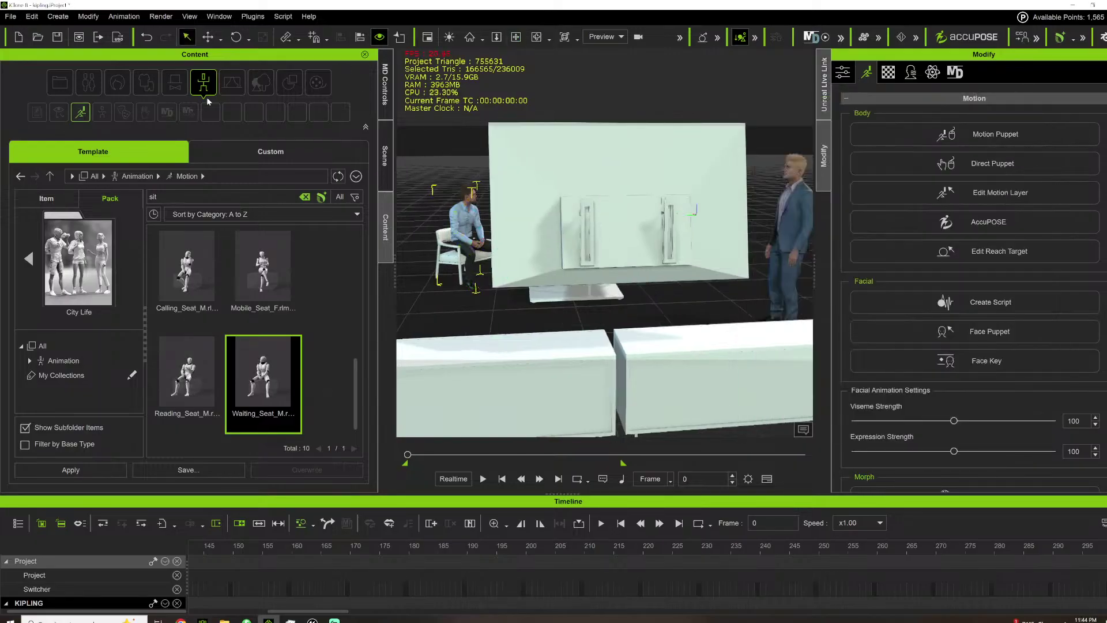
Invoke Look at Target for the seated KIPLING character.
right_click(448, 154)
mouse_move(507, 175)
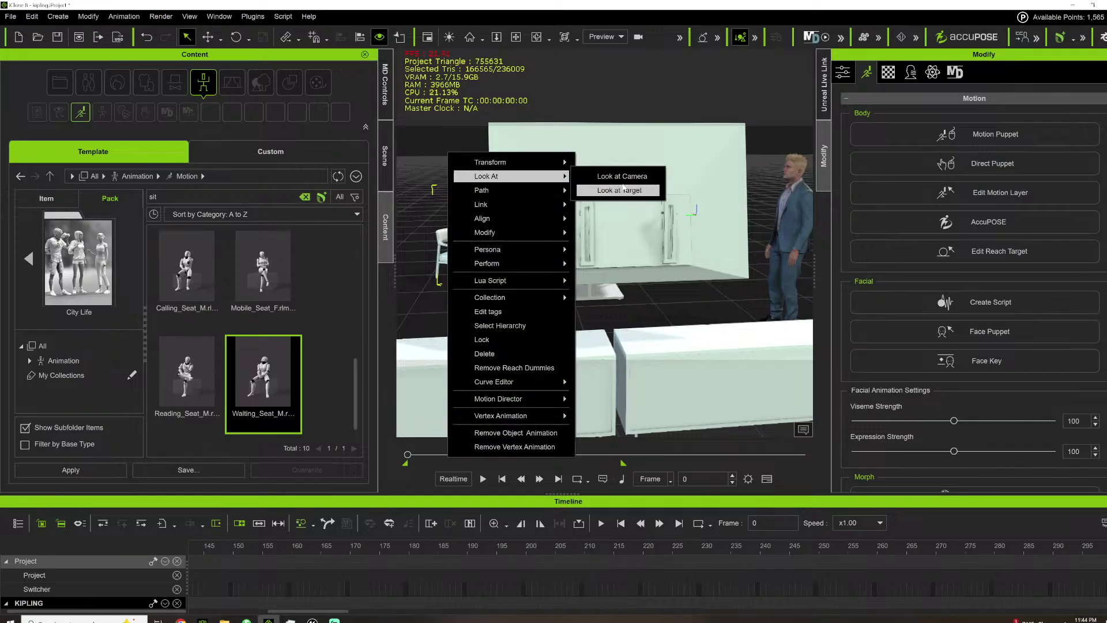
left_click(626, 192)
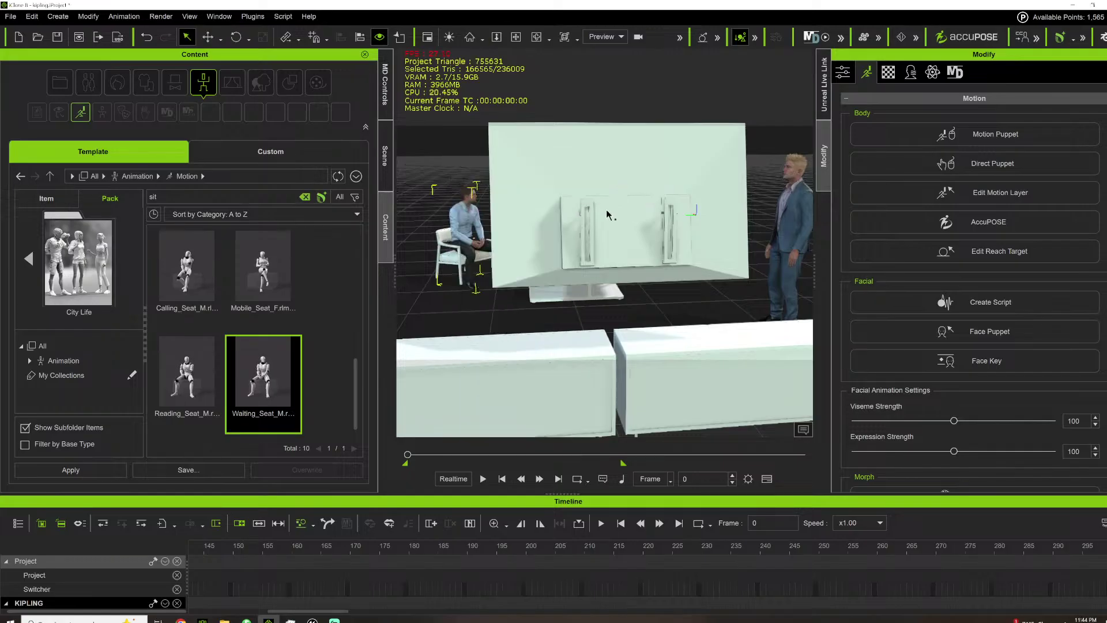
scroll(598, 233, "down", 3)
right_click(588, 221)
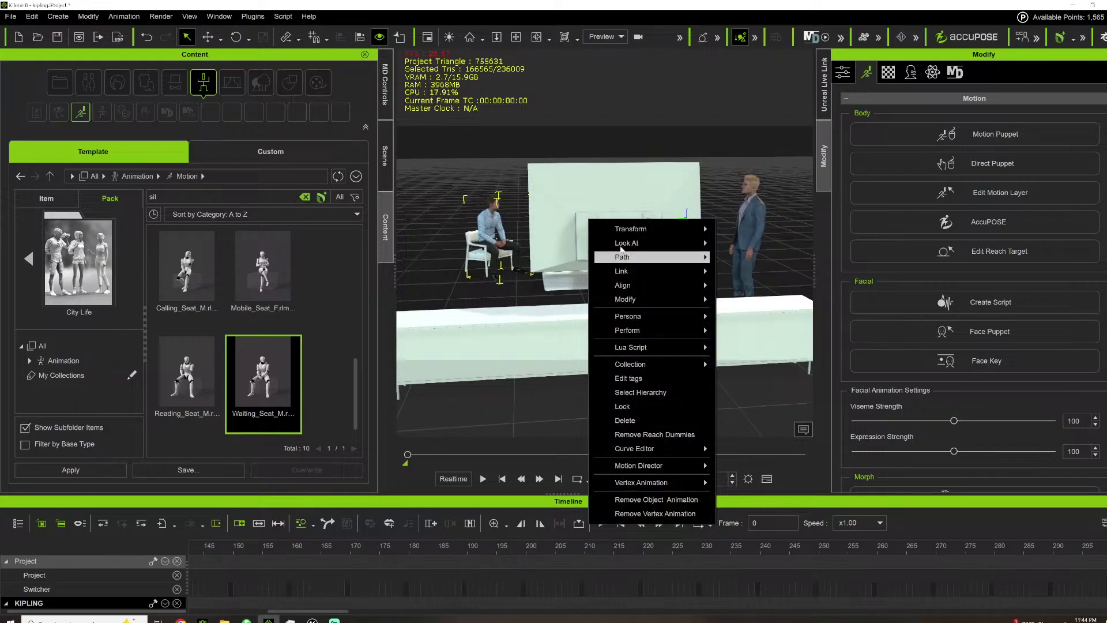
mouse_move(634, 243)
left_click(761, 255)
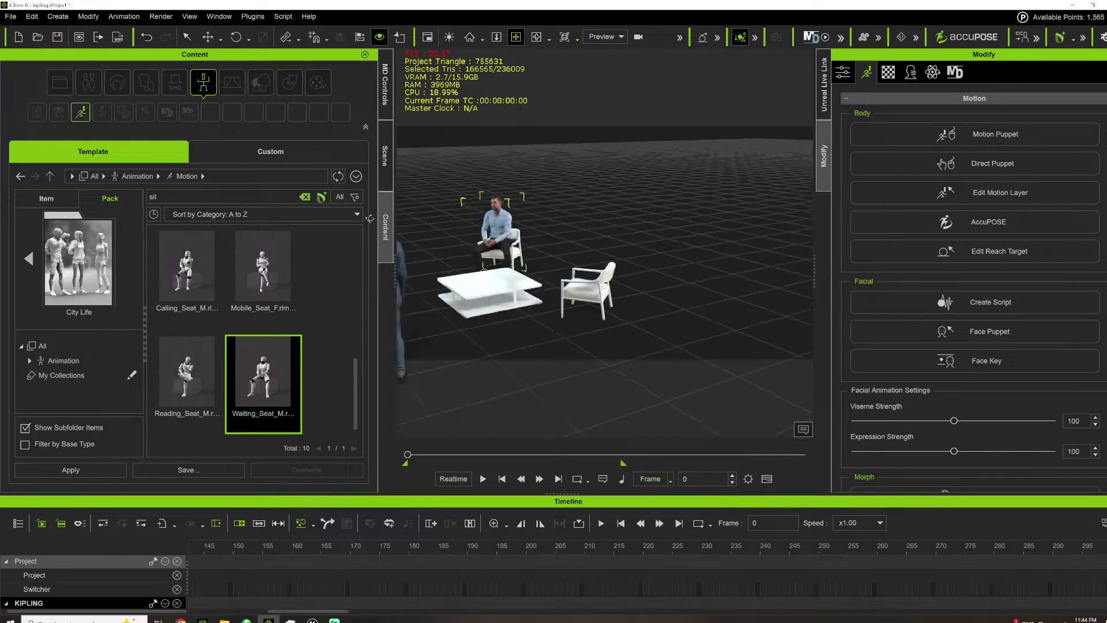
Play back the adjusted waiting motion to frame 469 and bring its Motion track into view in the timeline.
key("space")
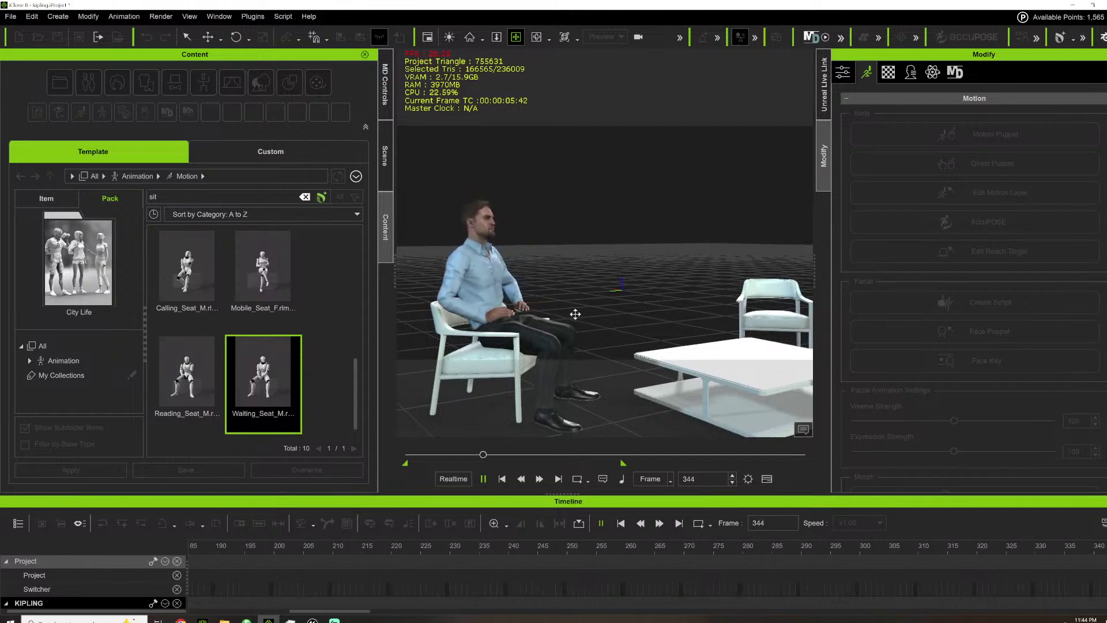
left_click(556, 343)
scroll(387, 572, "down", 3)
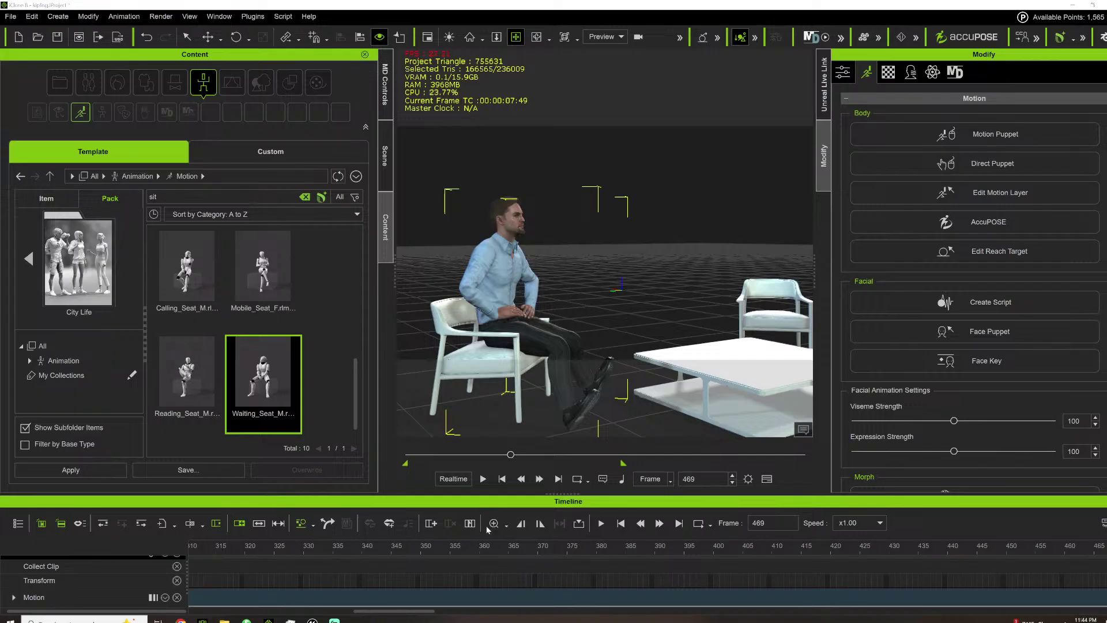
Stretch the end of the Waiting_Seat_M clip to slow it to 43.36% speed, play it back, and return to frame 0.
scroll(316, 588, "down", 5)
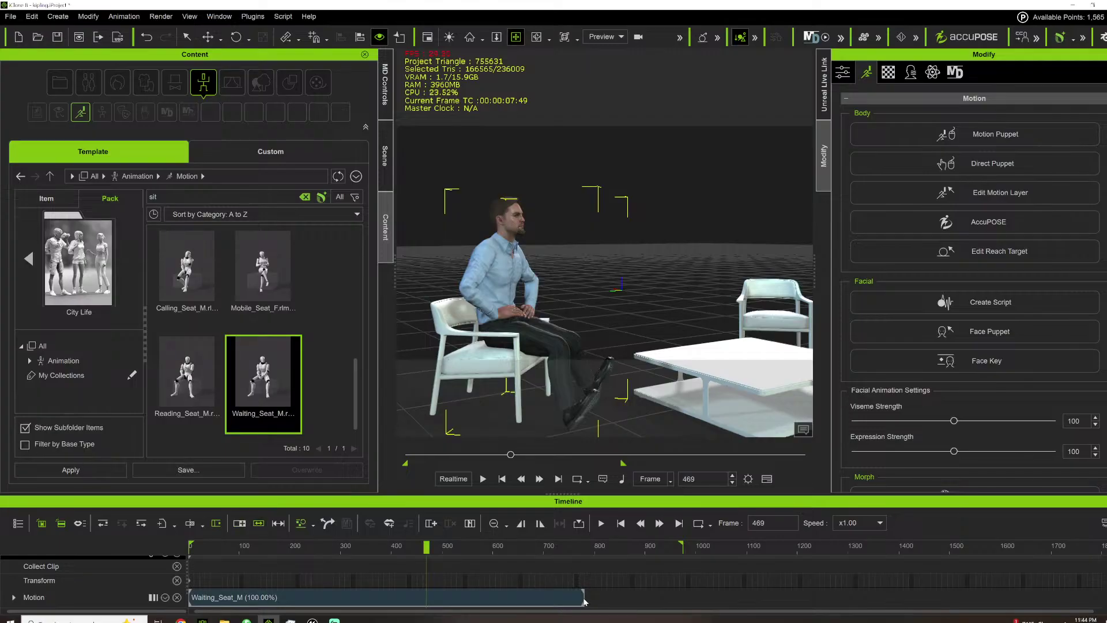
left_click_drag(582, 597, 1076, 597)
key("space")
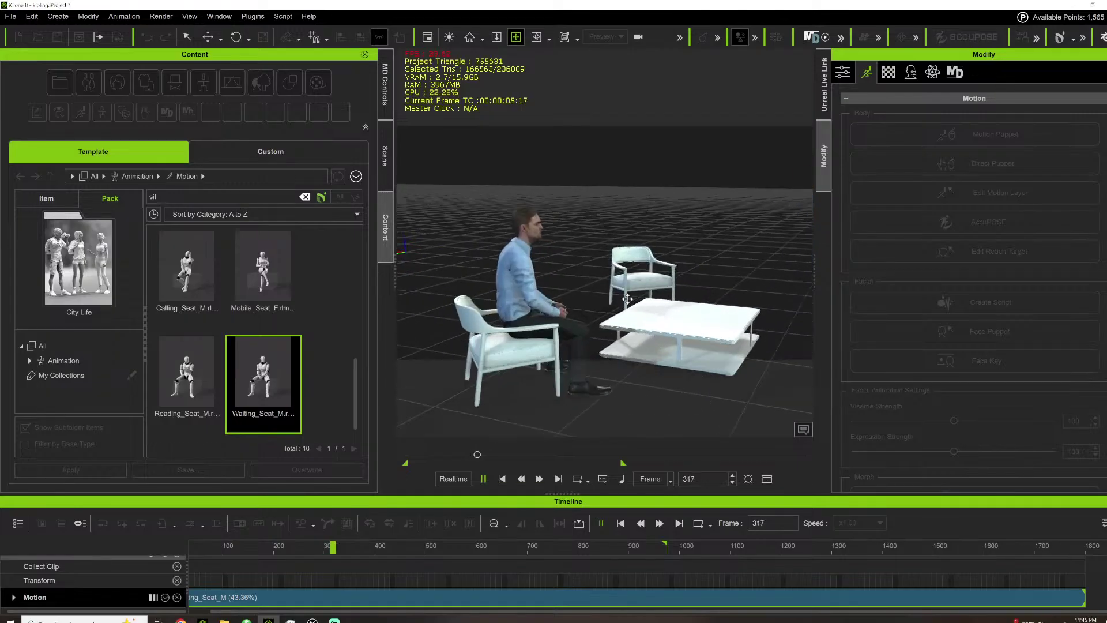
key("space")
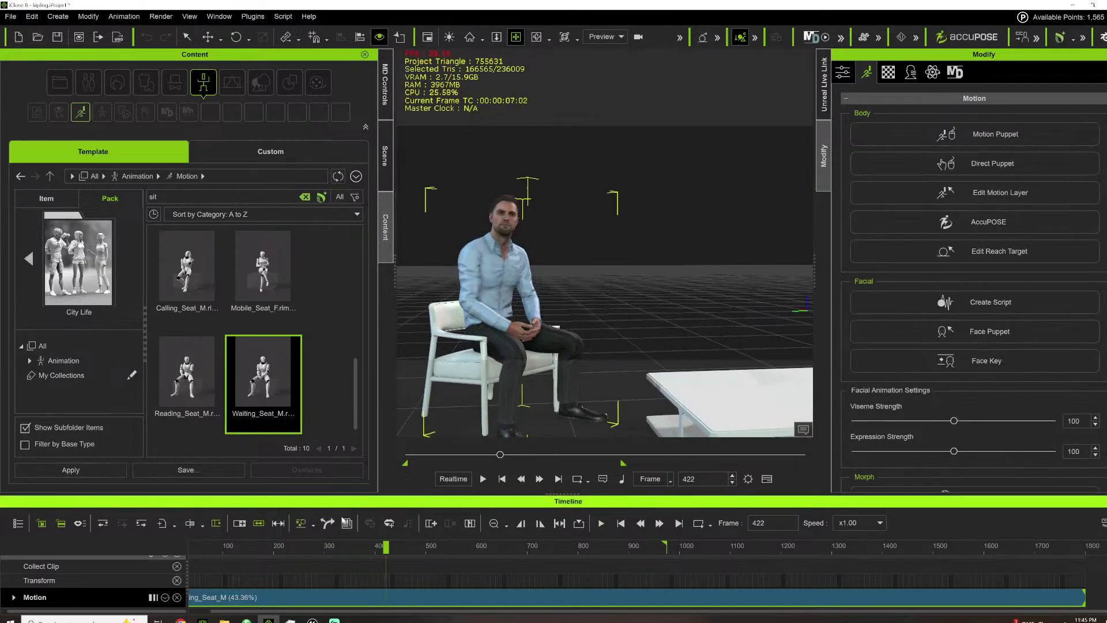
left_click_drag(459, 455, 409, 455)
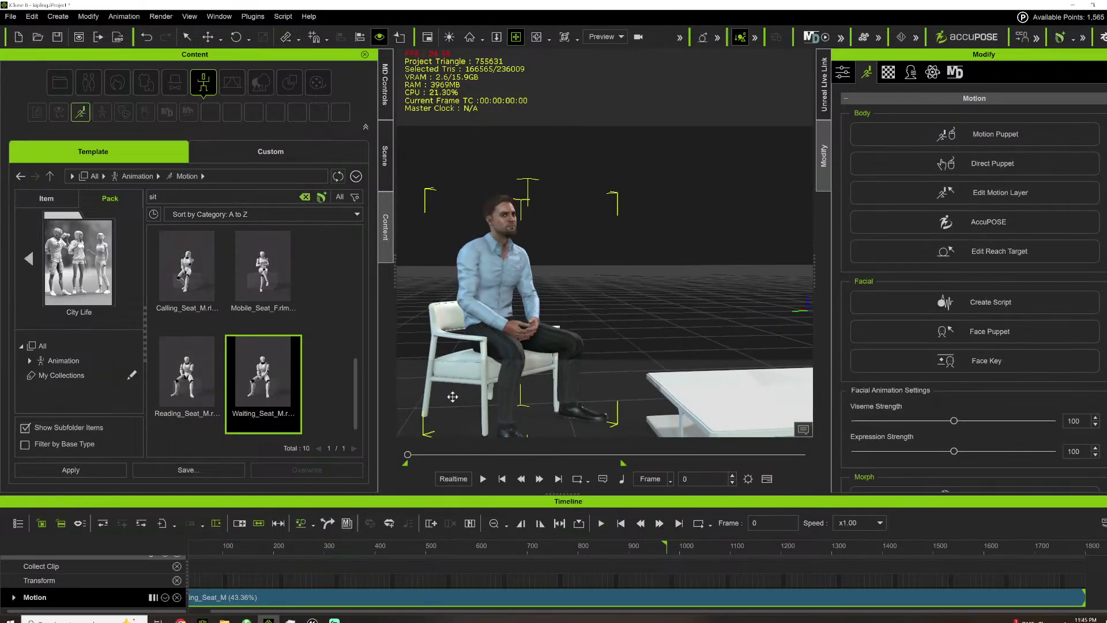
Break the stretched waiting clip at frame 523 and delete the part after the break.
left_click(30, 261)
right_click_drag(516, 297, 338, 577)
left_click_drag(340, 547, 434, 520)
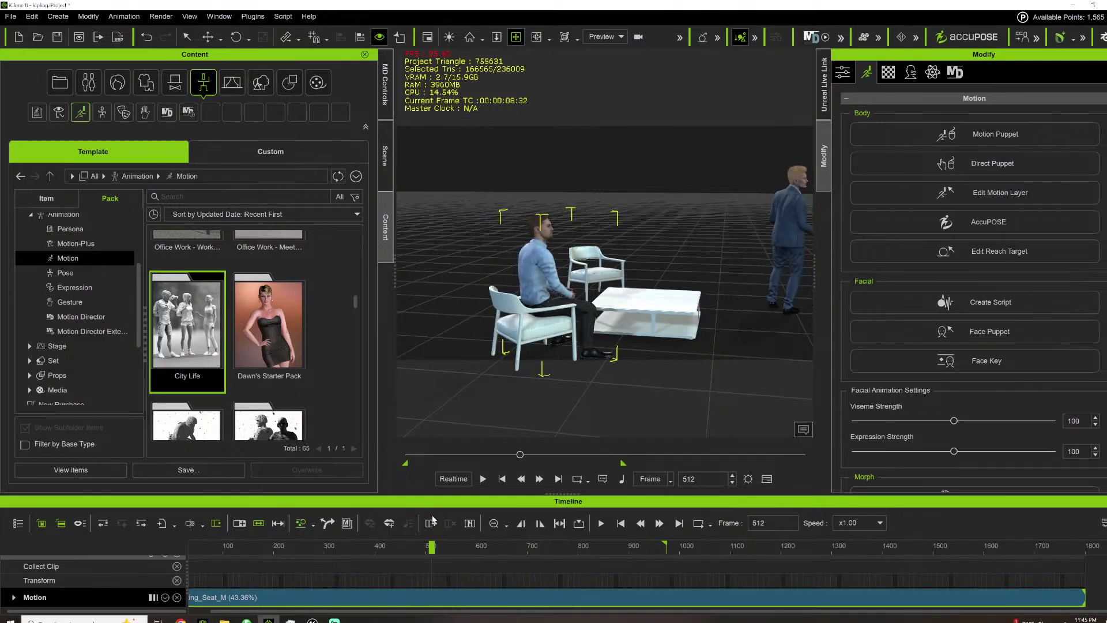
right_click(438, 597)
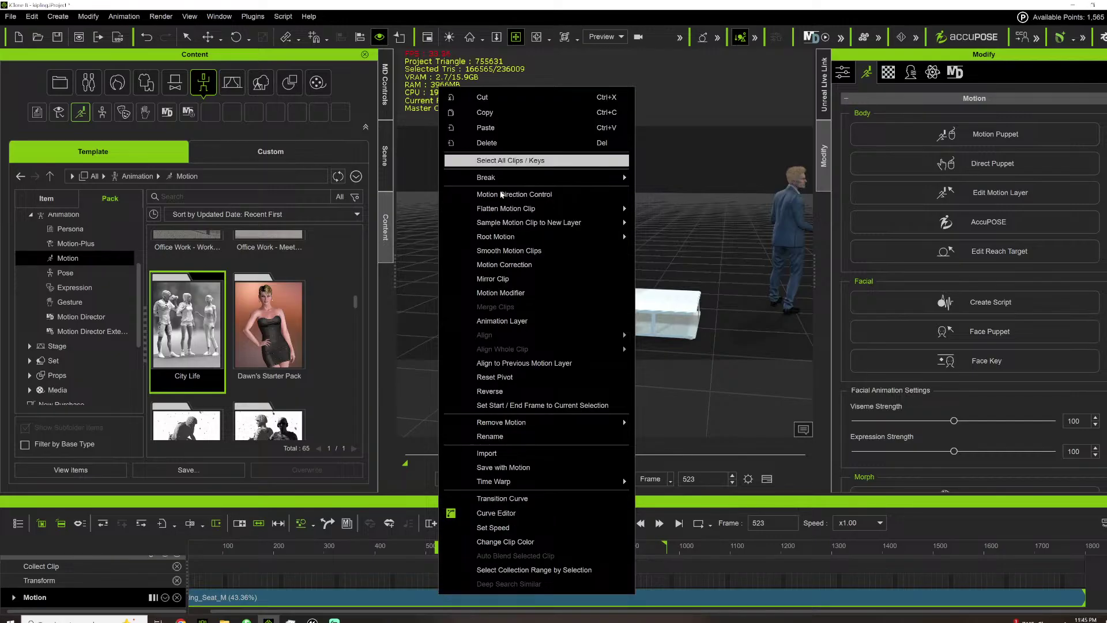
mouse_move(623, 177)
left_click(675, 189)
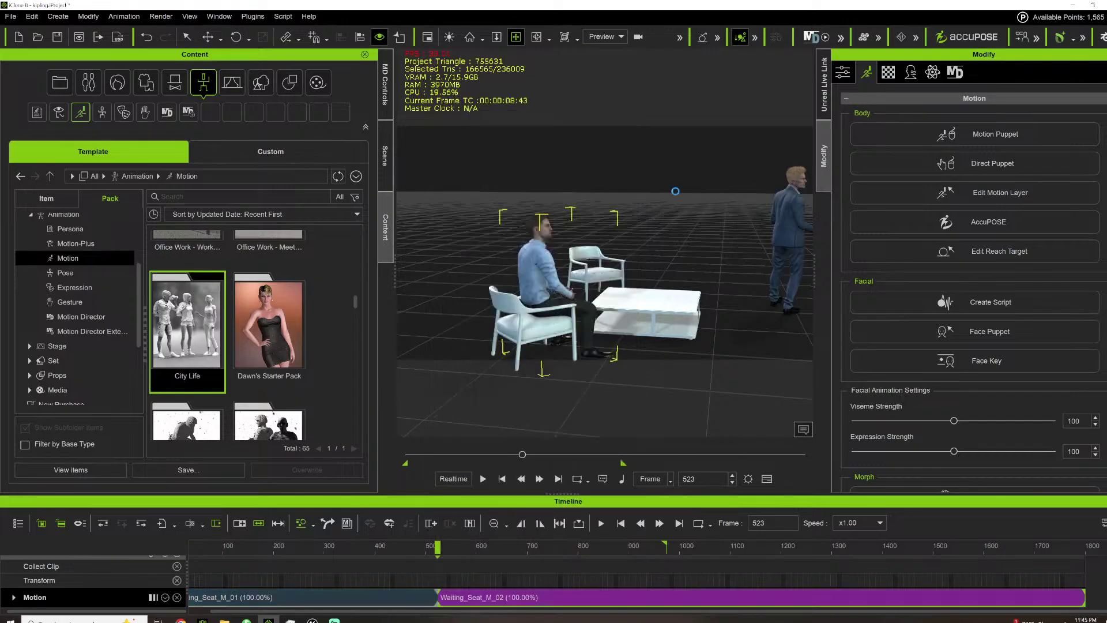
key("Delete")
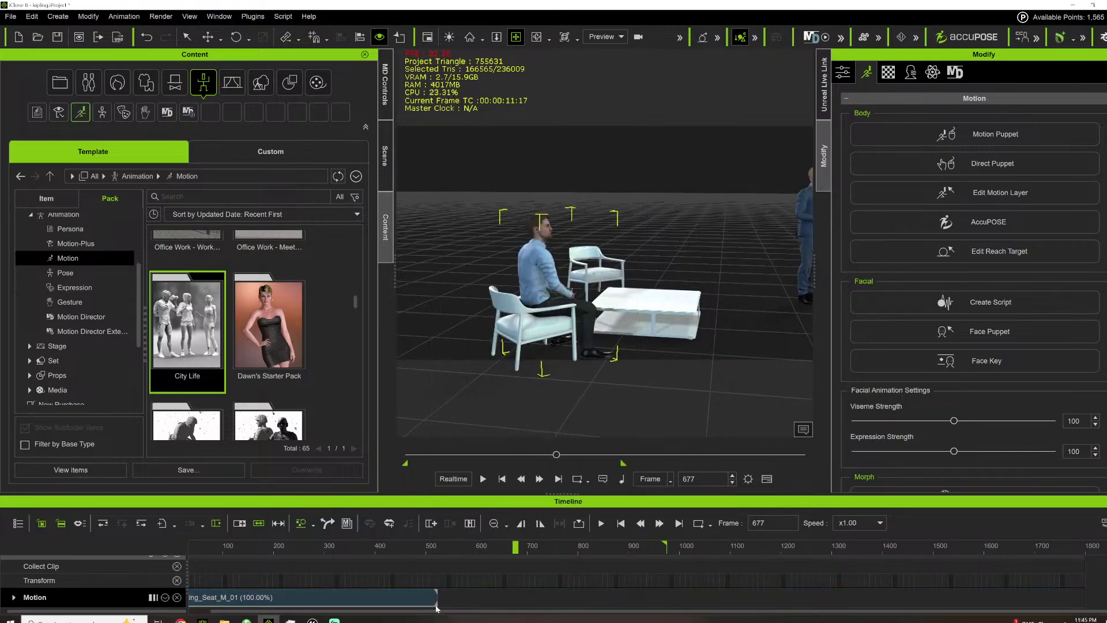
Duplicate the remaining waiting clip on the Motion track and overlap the copy with the original's end, starting at about frame 425.
left_click(401, 598)
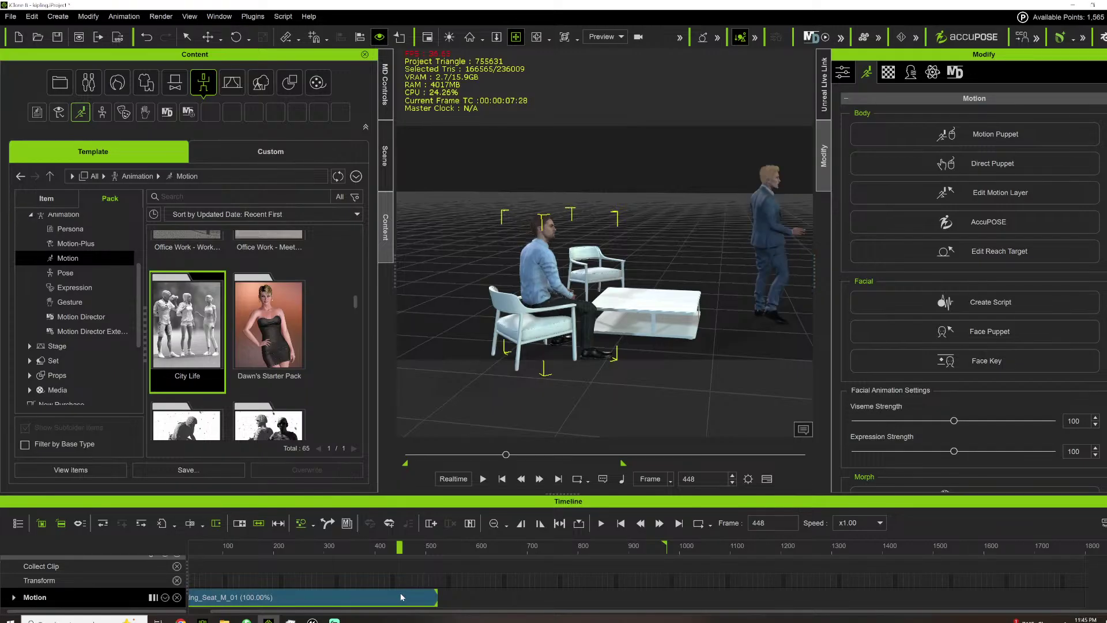
left_click(486, 546)
key("ctrl+v")
left_click_drag(529, 599, 457, 600)
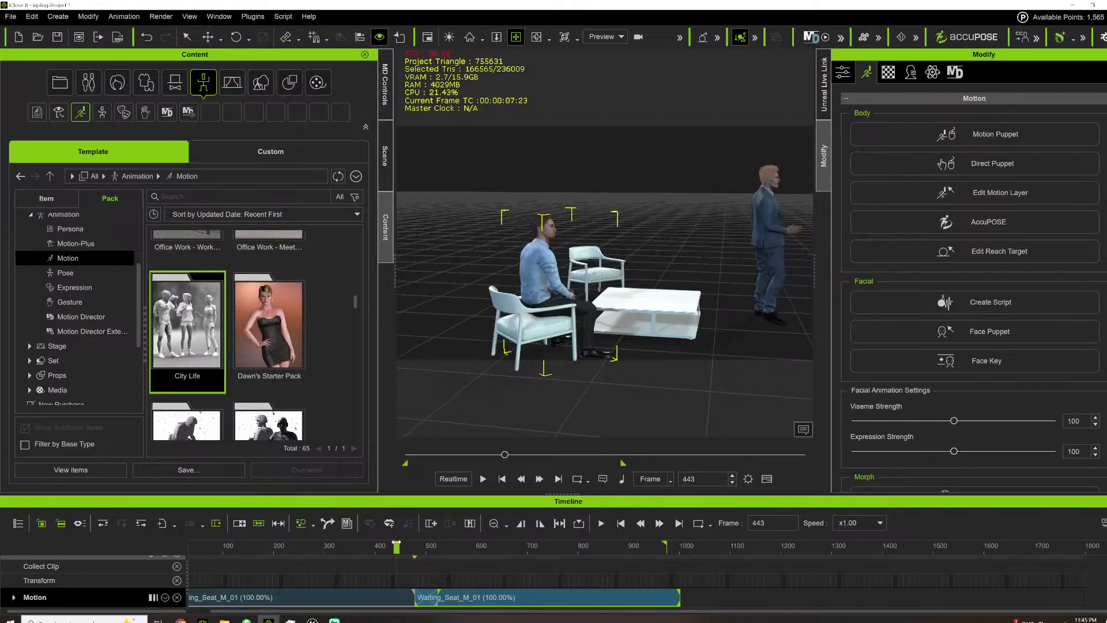
key("space")
scroll(584, 238, "up", 5)
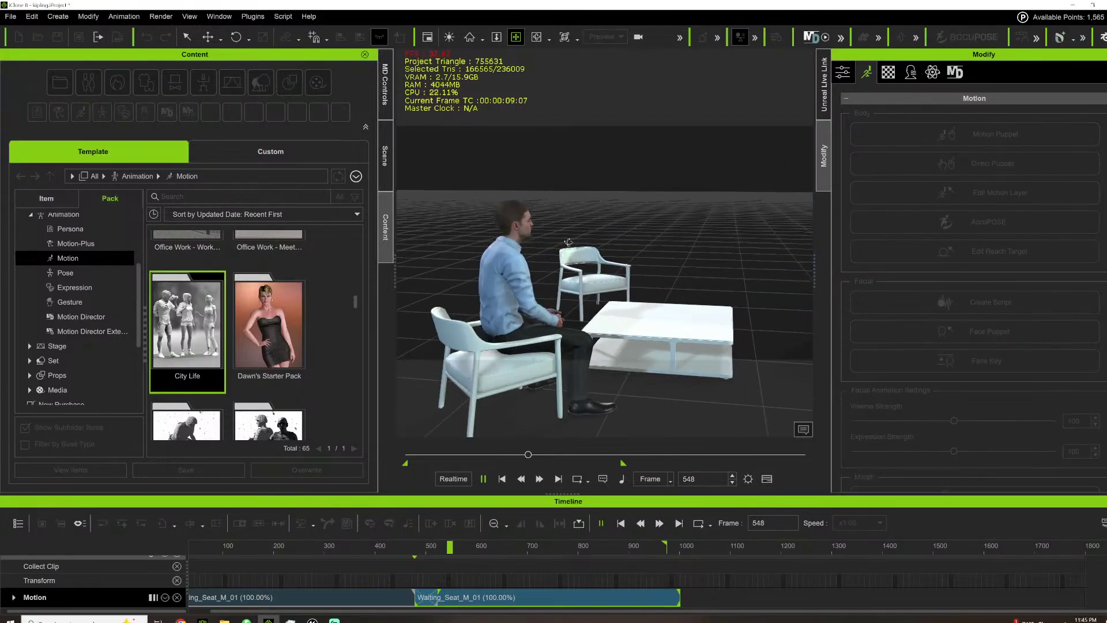
left_click_drag(439, 598, 412, 598)
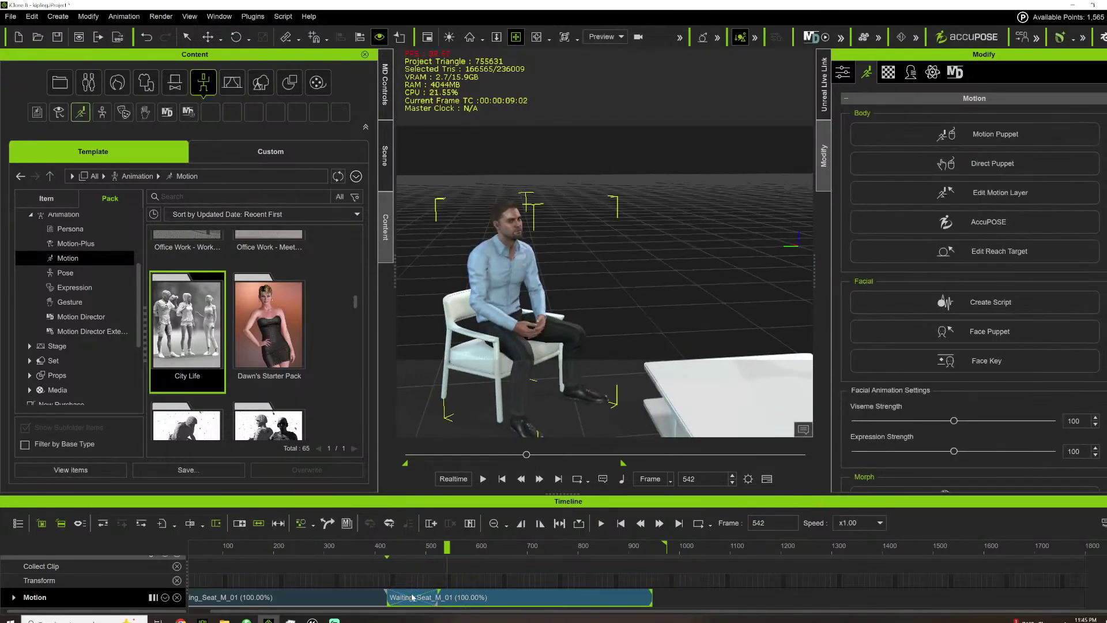
Apply the Ease In & Out transition curve as the fade-in of the second waiting clip and close the presets.
right_click(412, 598)
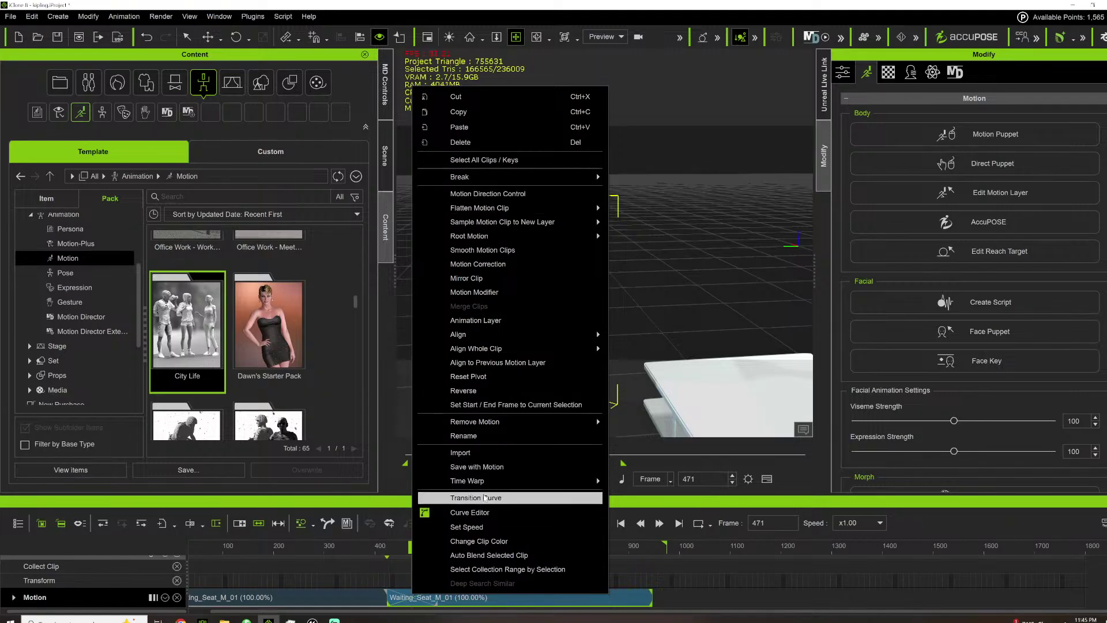
left_click(484, 498)
left_click(861, 205)
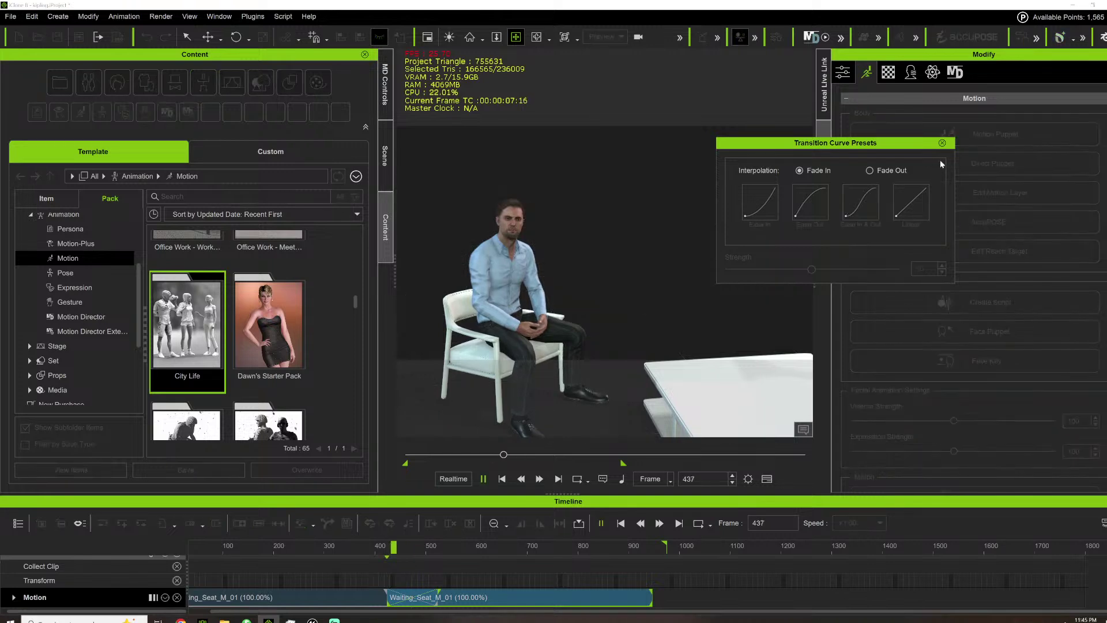
left_click(942, 142)
Play back the blended waiting motion, trim the playback range to the second clip's end, and return to frame 0.
key("space")
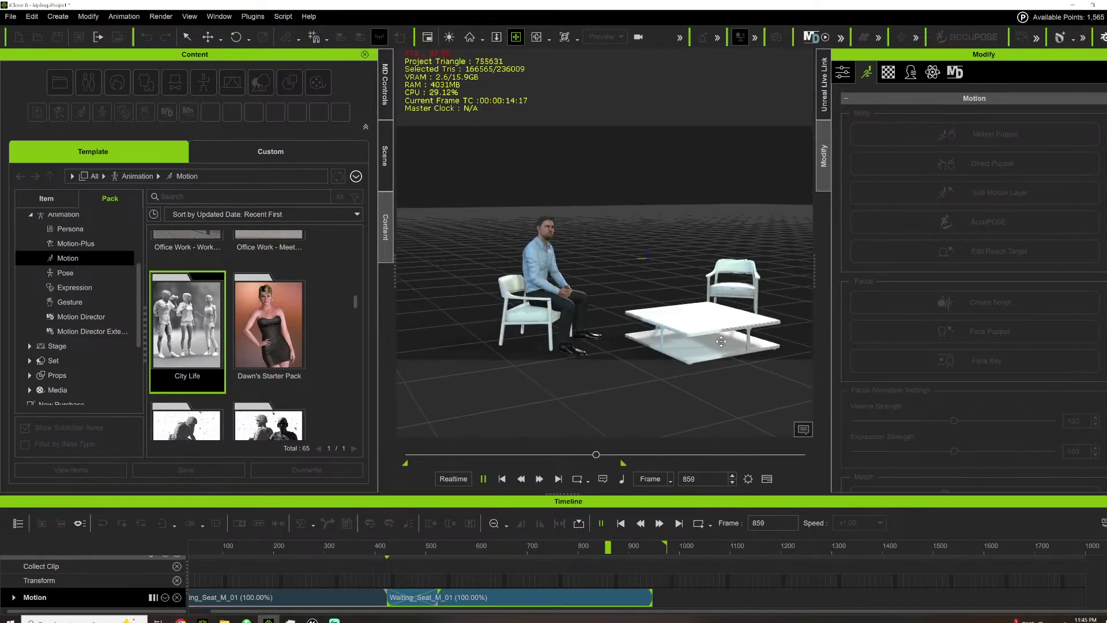
key("space")
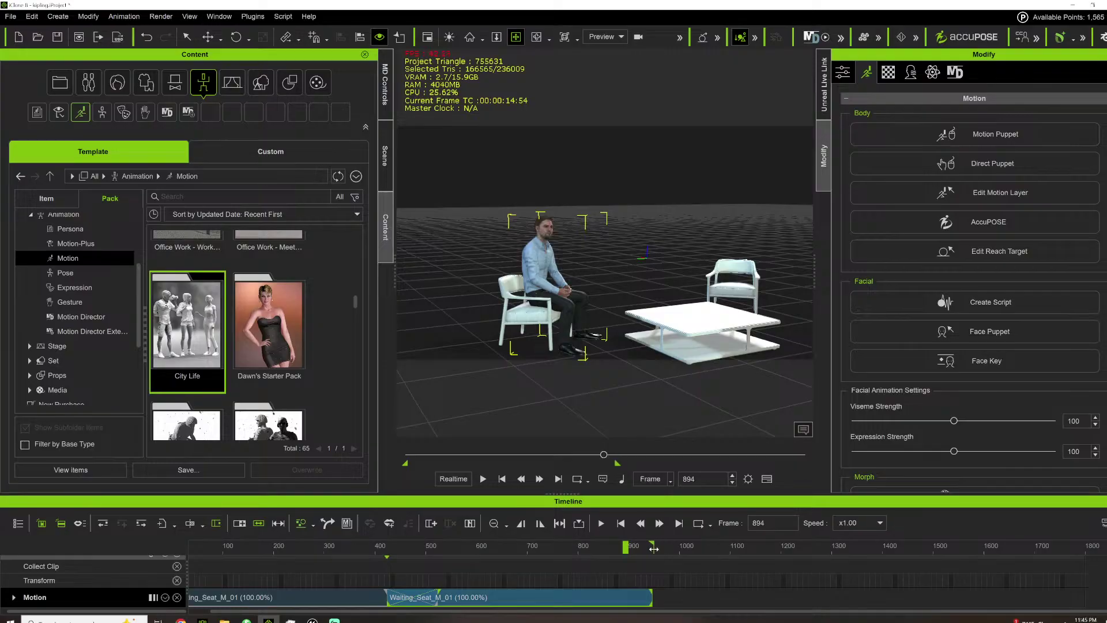
scroll(220, 556, "left", 1)
left_click(402, 461)
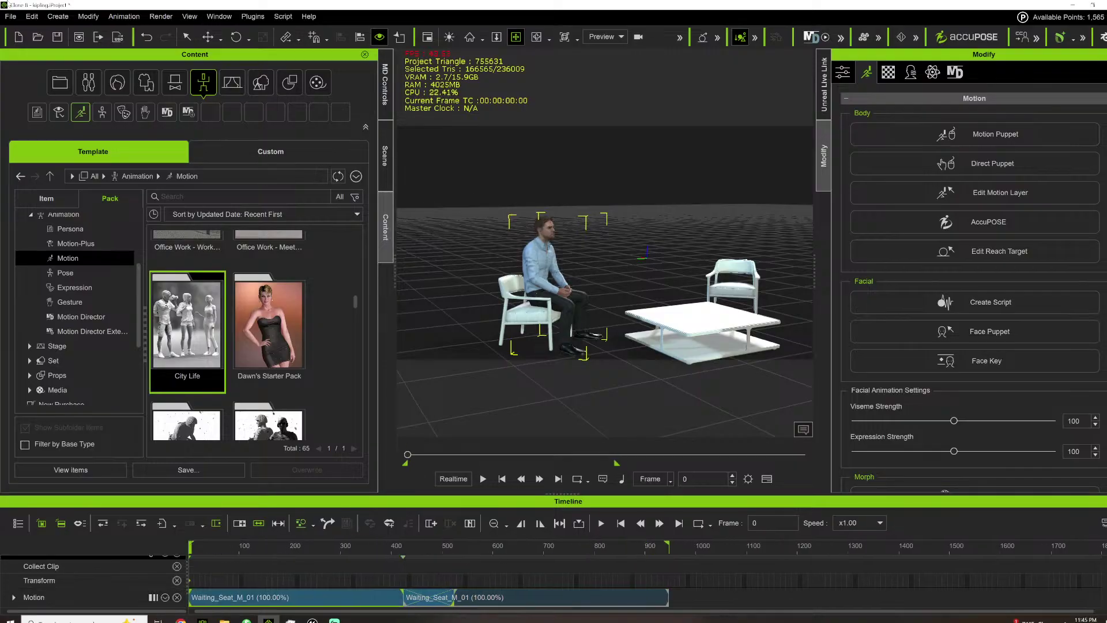
Open the Digital Soul pack in the Expression animation library.
scroll(242, 371, "down", 3)
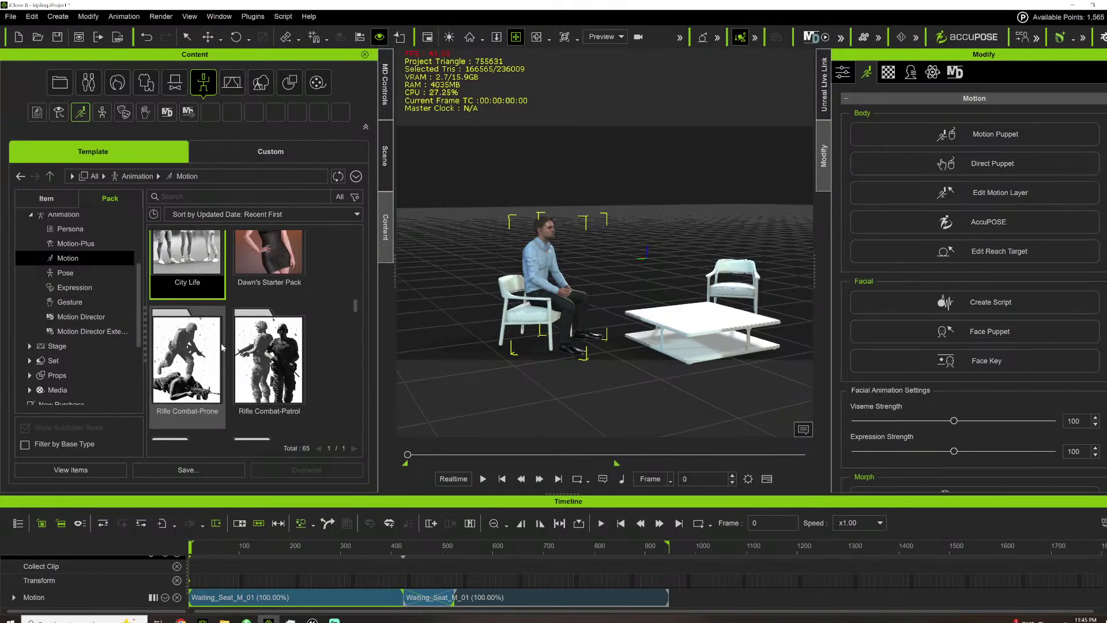
scroll(195, 374, "up", 3)
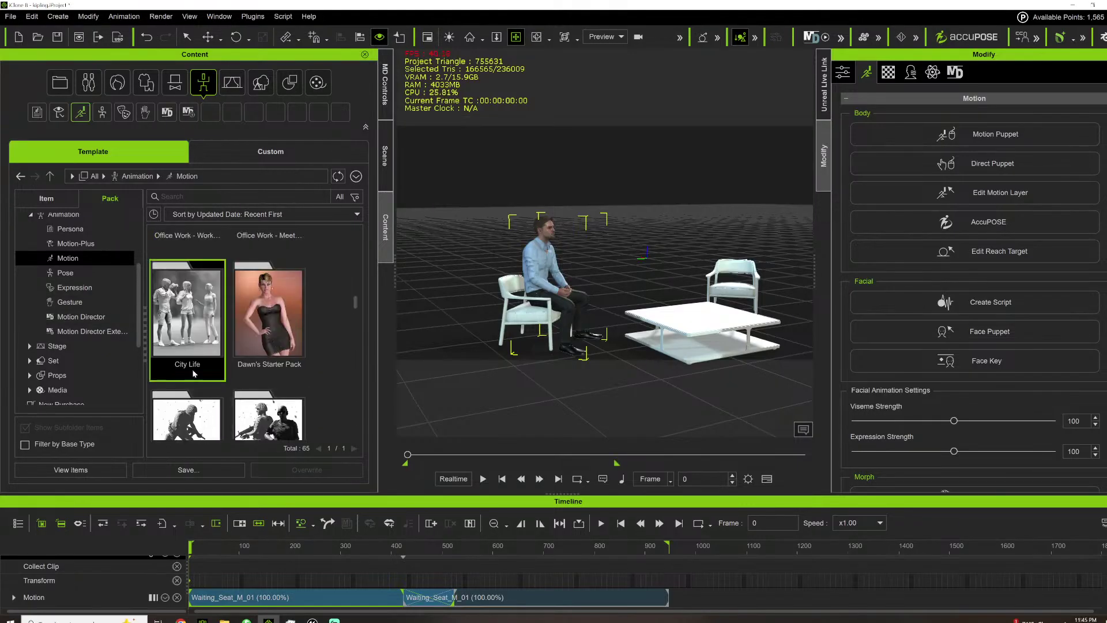
left_click(72, 287)
double_click(210, 307)
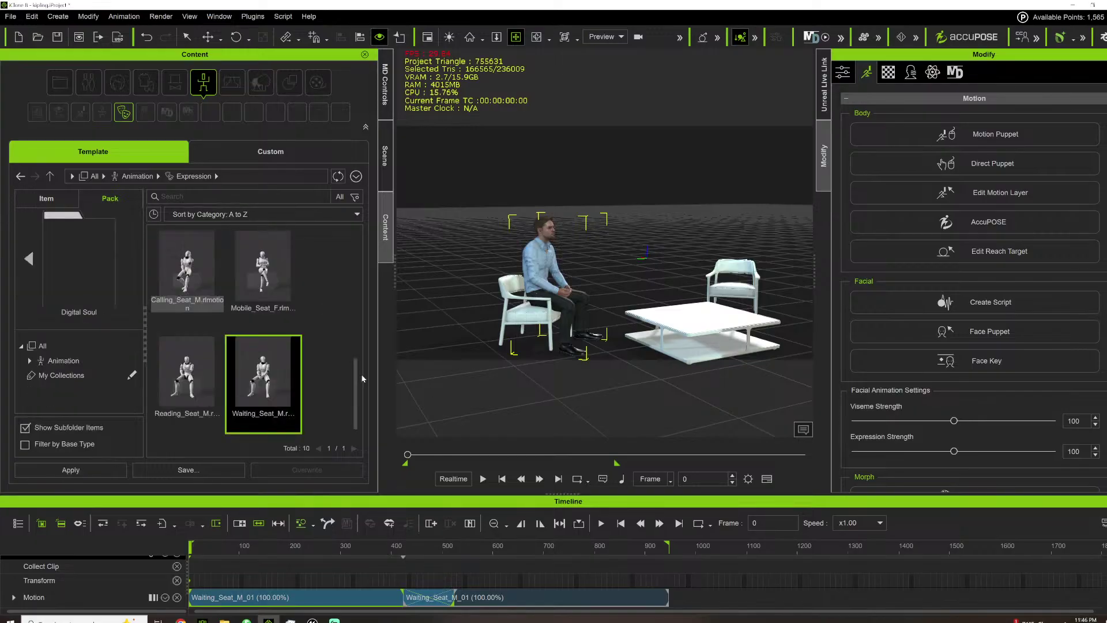
Browse all Digital Soul expressions and apply Look up_Concentrate to the seated KIPLING character.
scroll(240, 365, "down", 5)
scroll(241, 372, "down", 10)
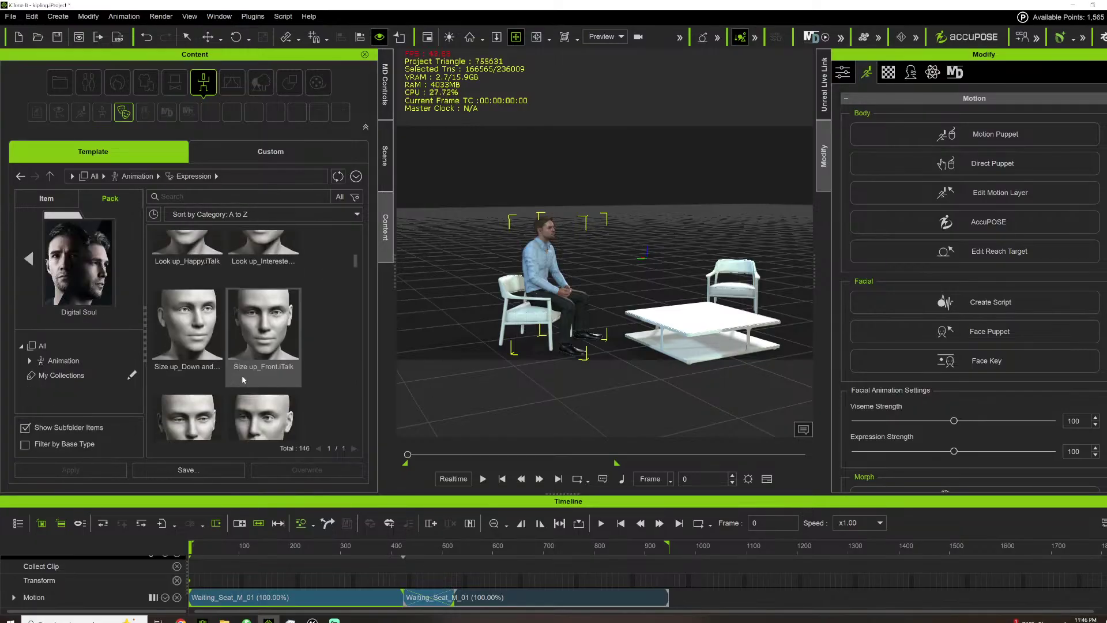
left_click(42, 346)
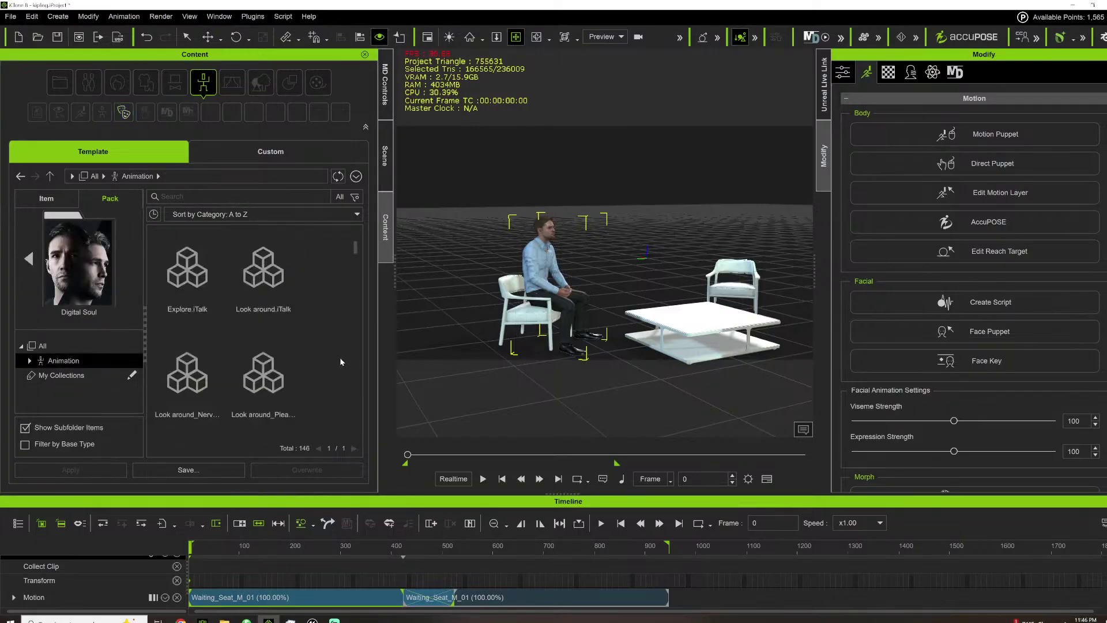
scroll(240, 328, "down", 5)
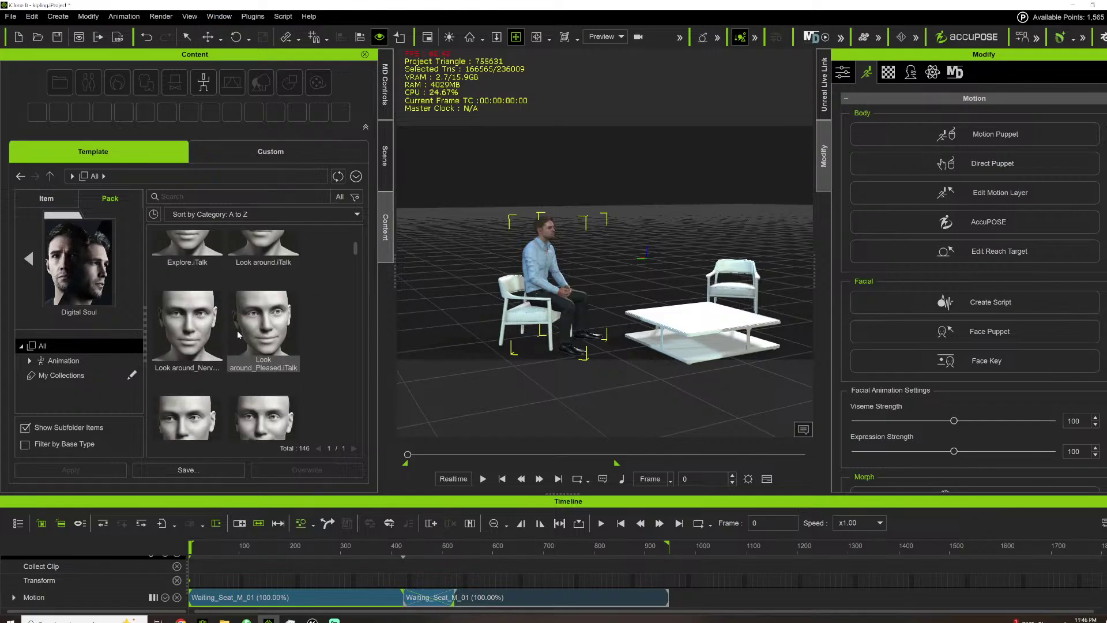
scroll(239, 362, "down", 3)
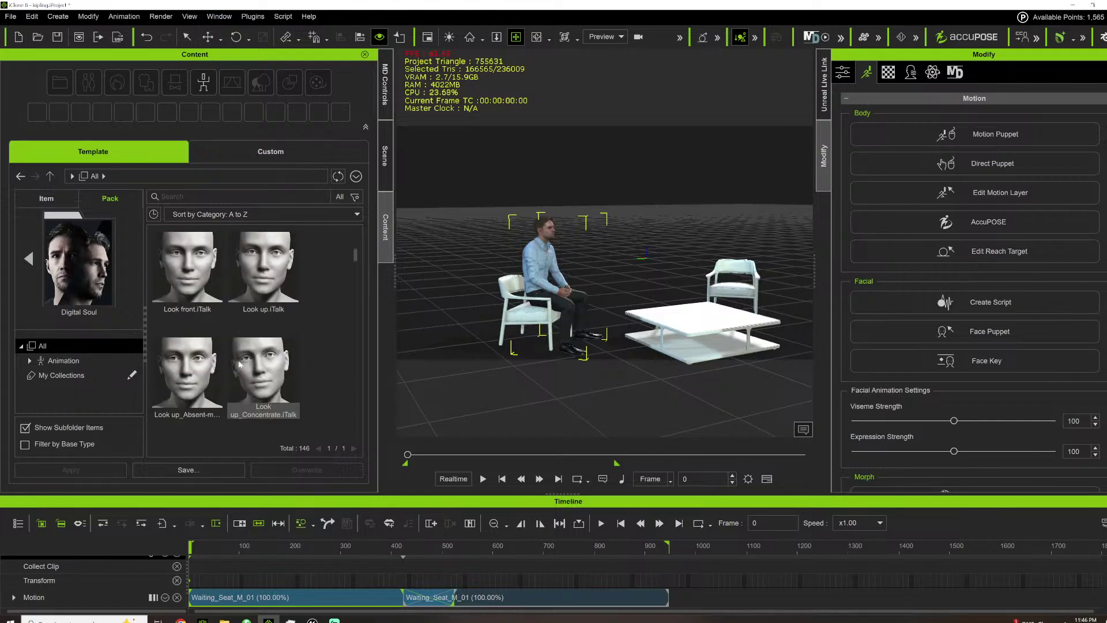
left_click_drag(287, 304, 503, 265)
scroll(564, 250, "up", 4)
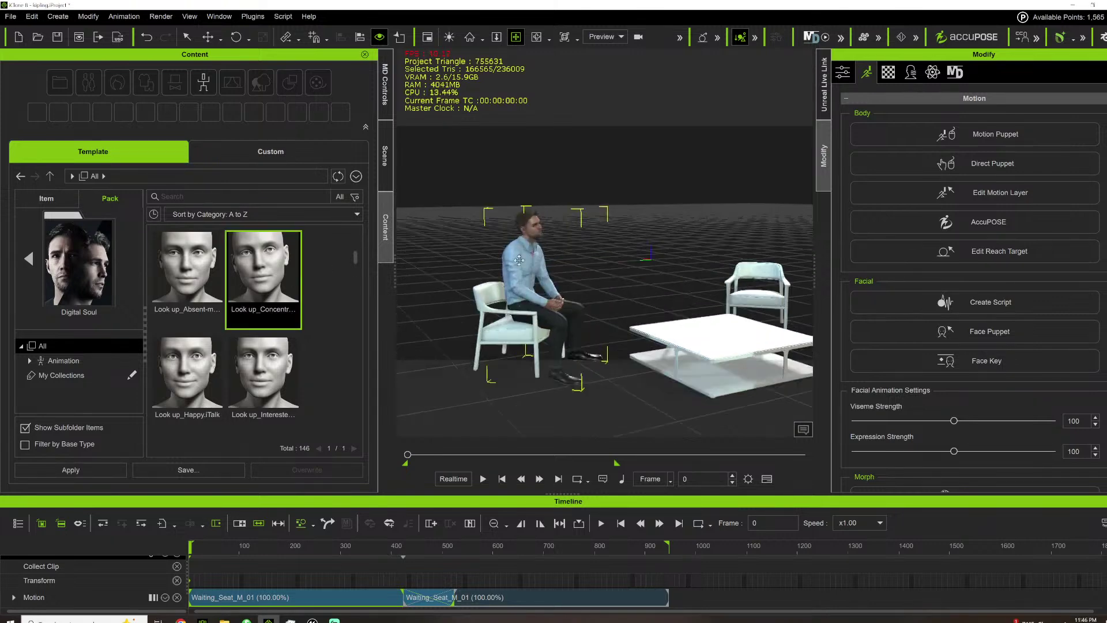
Play back the scene from several angles to examine the seated motion alongside the standing character, and return to frame 0.
key("space")
right_click_drag(627, 226, 584, 290)
scroll(473, 219, "down", 2)
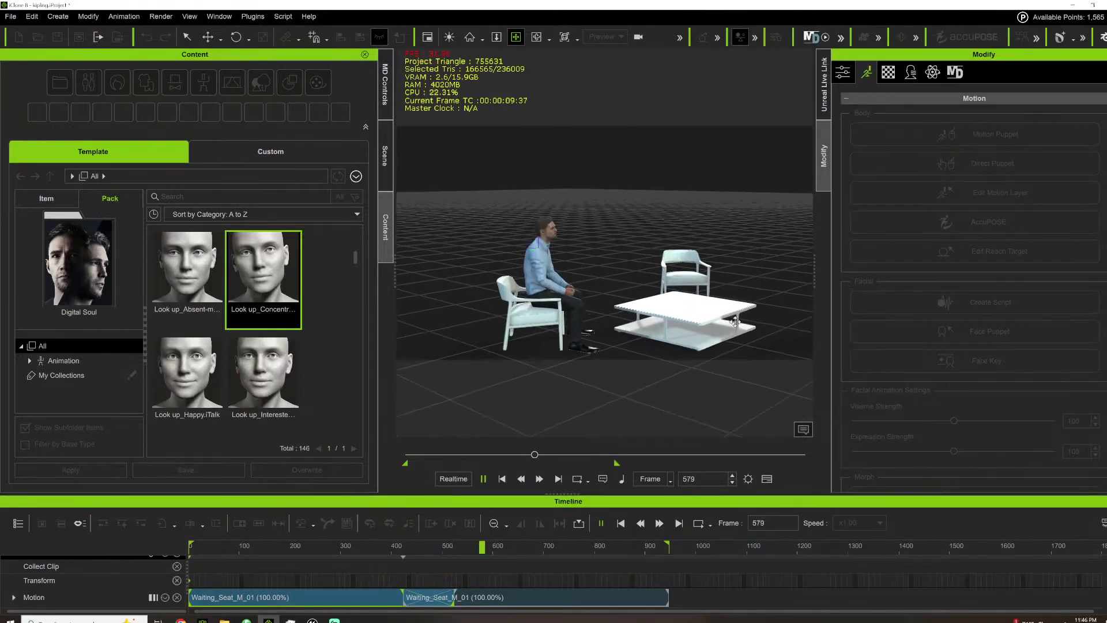
right_click_drag(282, 333, 628, 238)
right_click_drag(542, 265, 584, 297)
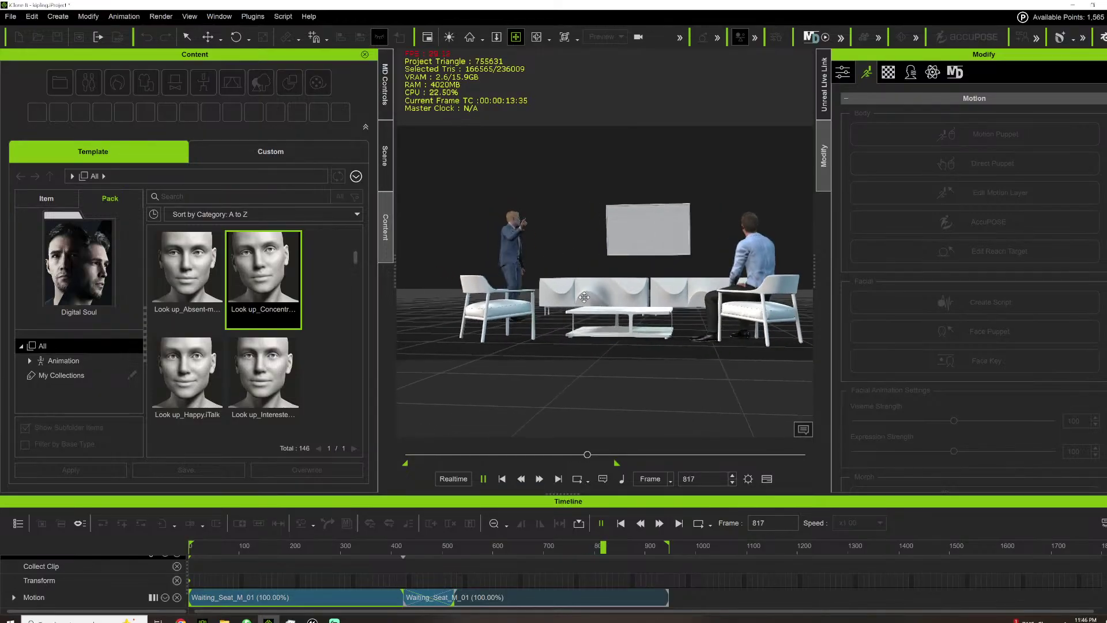
key("space")
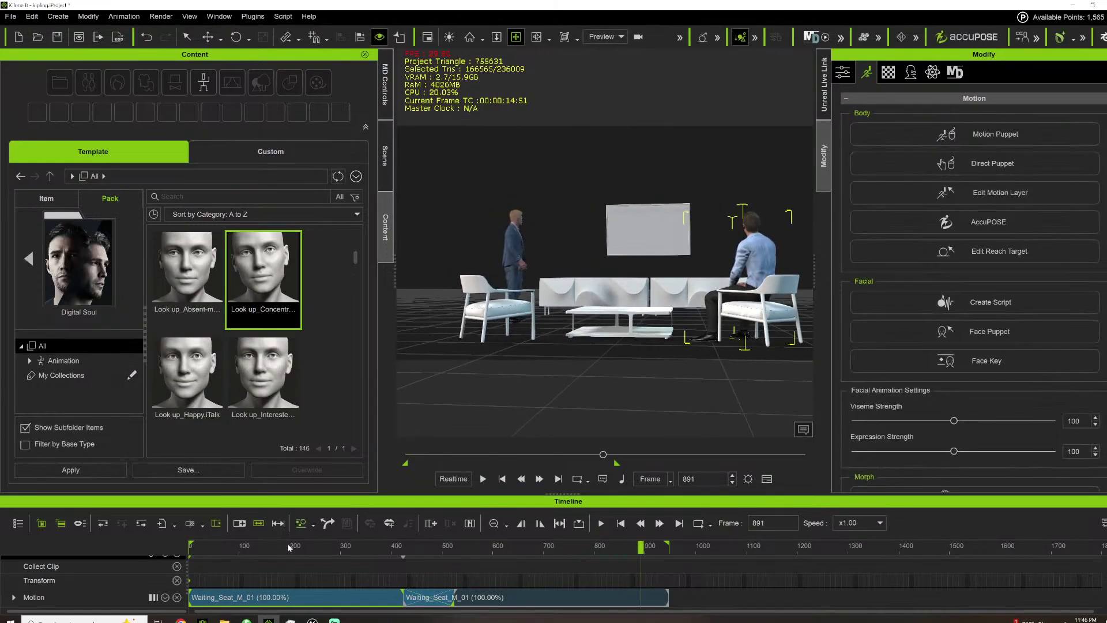
left_click_drag(444, 454, 406, 455)
right_click_drag(590, 299, 807, 208)
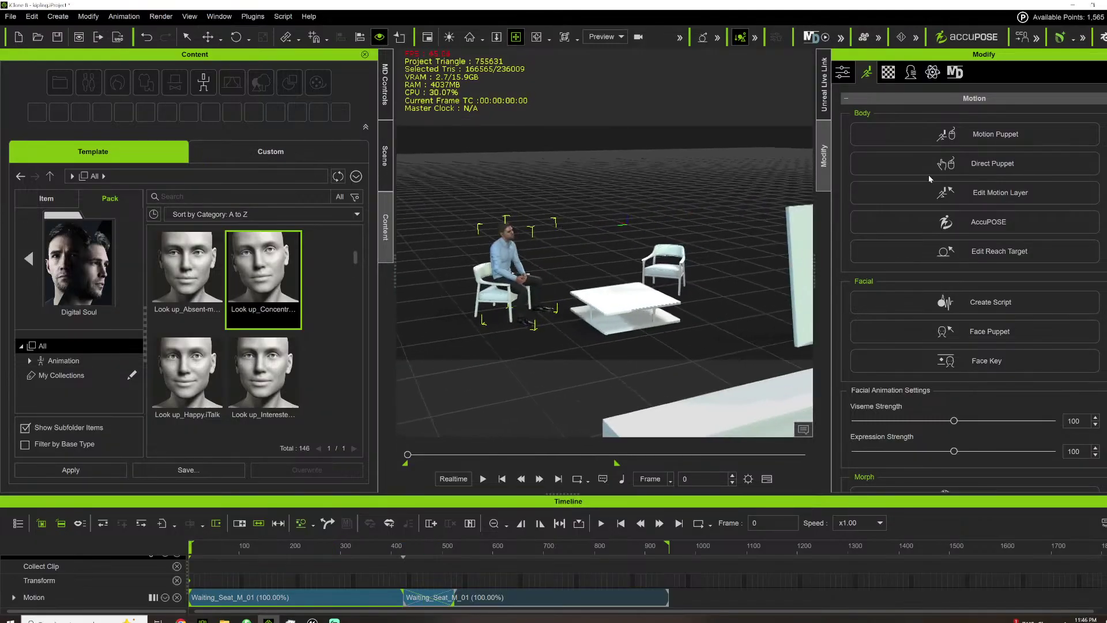
Configure Unreal Live Link to transfer only KIPLING, without HARDING, in Motion mode over the frame range 0 to 948.
left_click(824, 86)
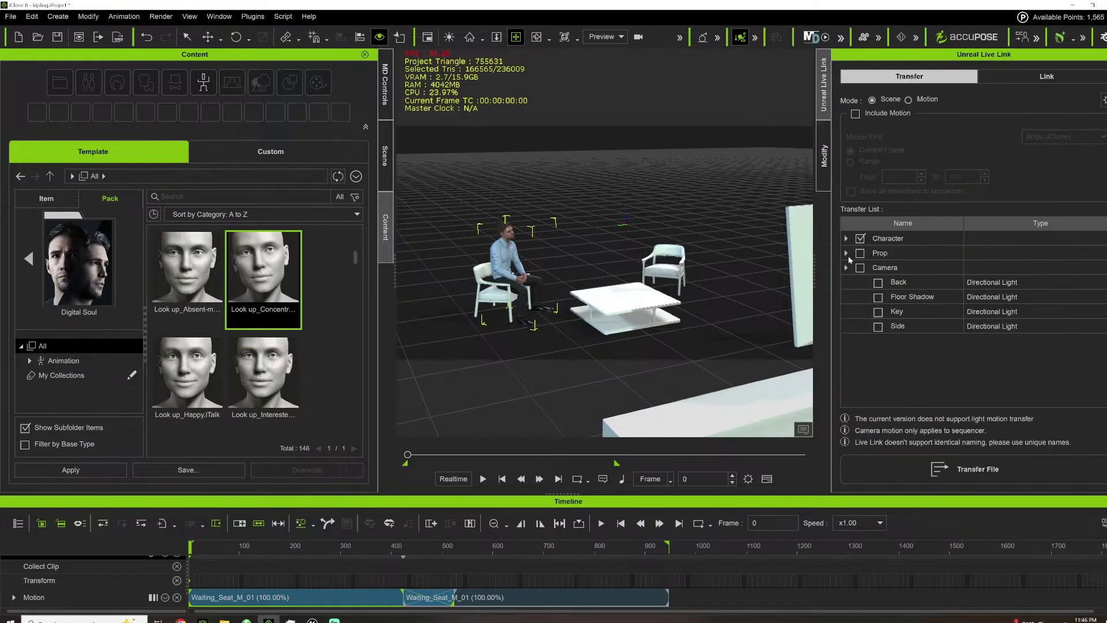
left_click(846, 239)
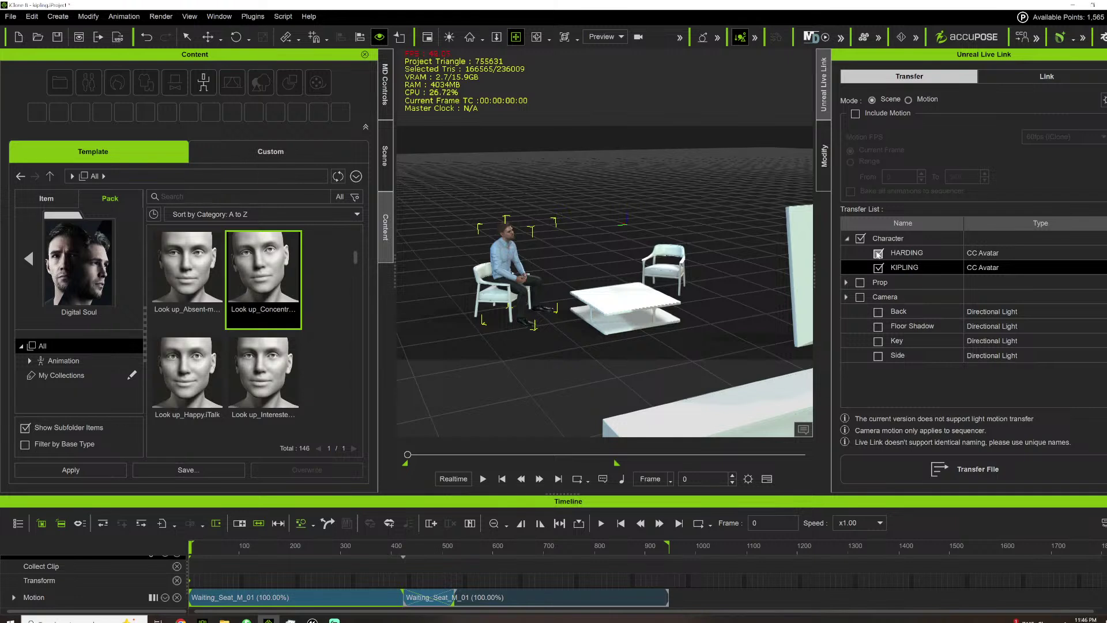
left_click(503, 244)
left_click(385, 145)
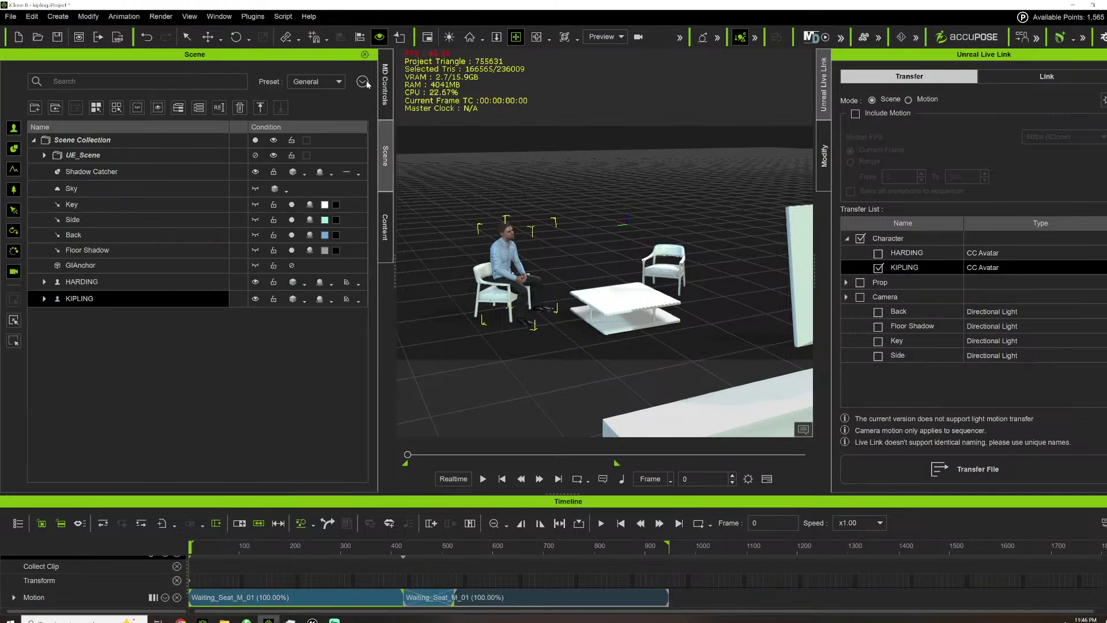
left_click(387, 252)
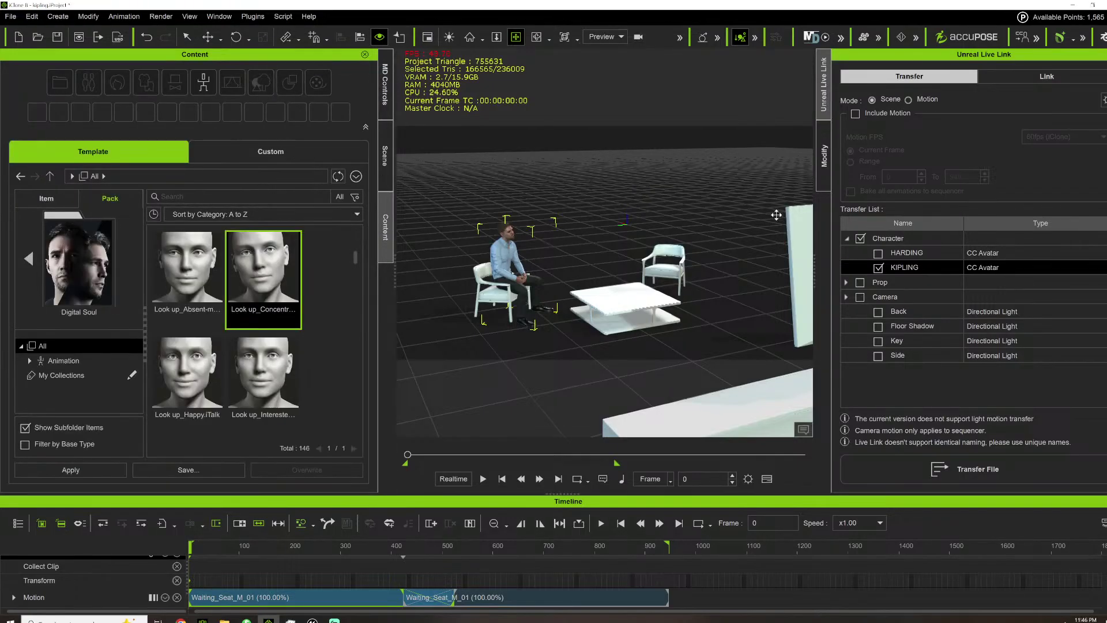
left_click(909, 100)
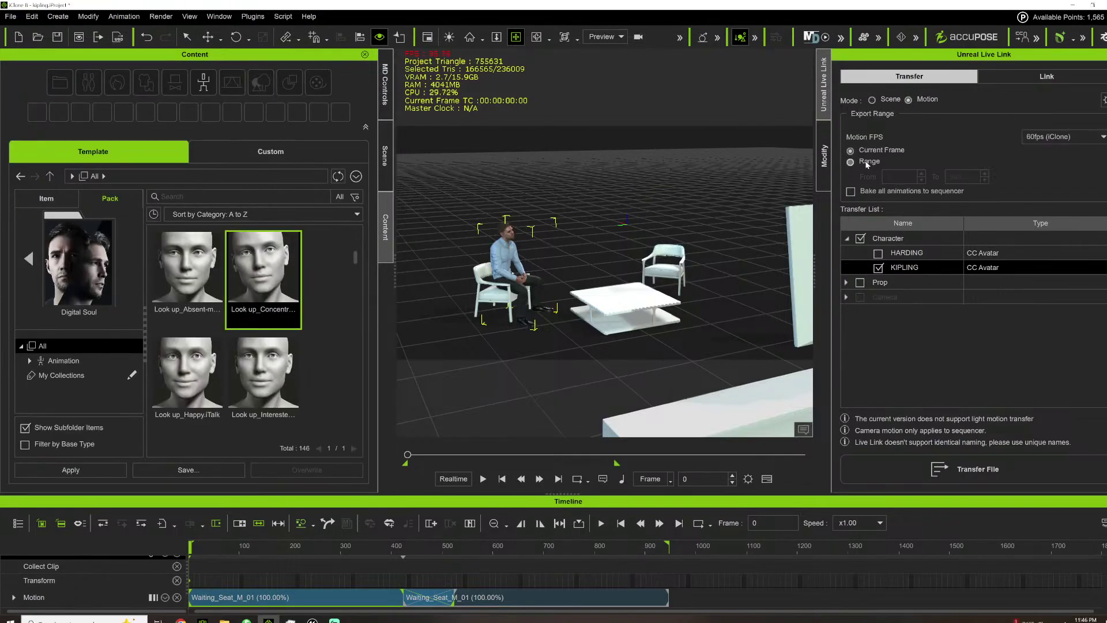
left_click_drag(349, 549, 508, 545)
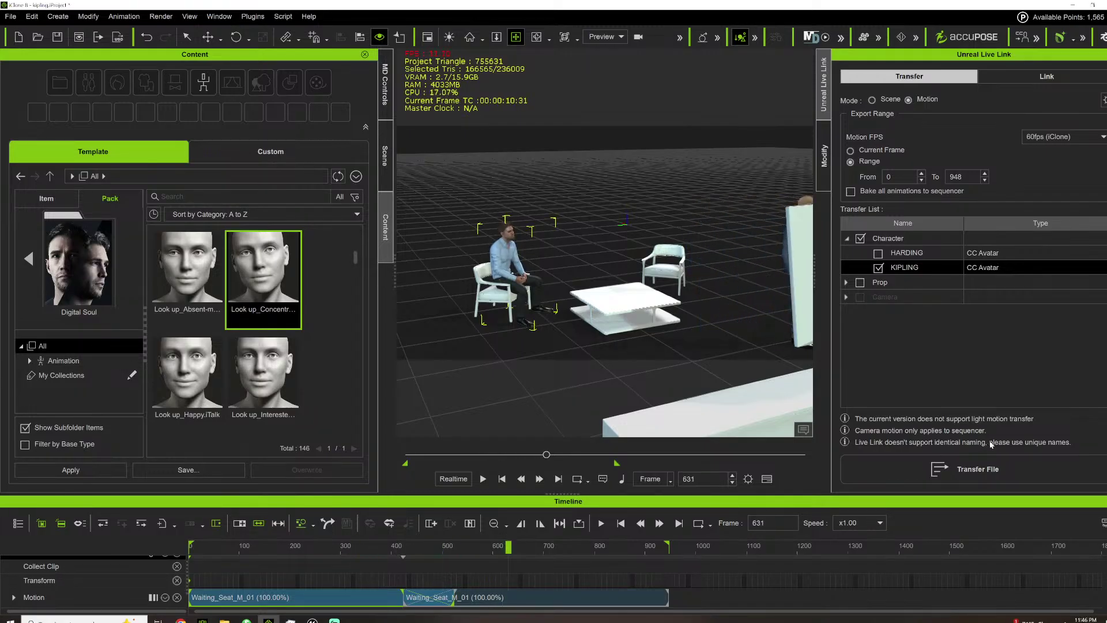
Transfer KIPLING's seated motion to Unreal through Live Link.
left_click(957, 464)
scroll(605, 282, "down", 3)
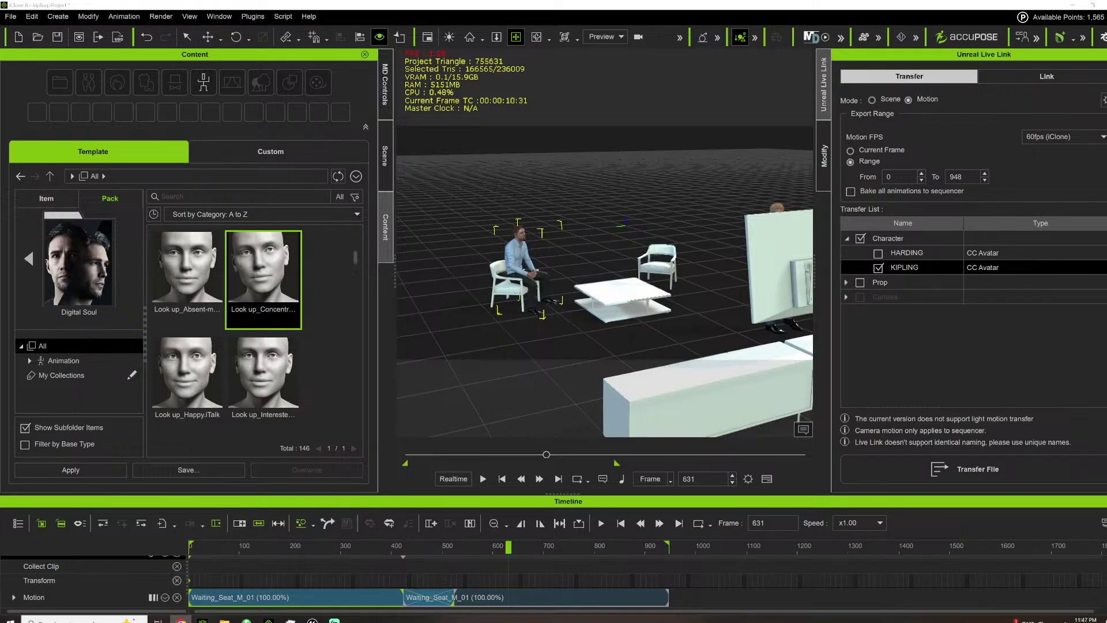
scroll(539, 203, "up", 4)
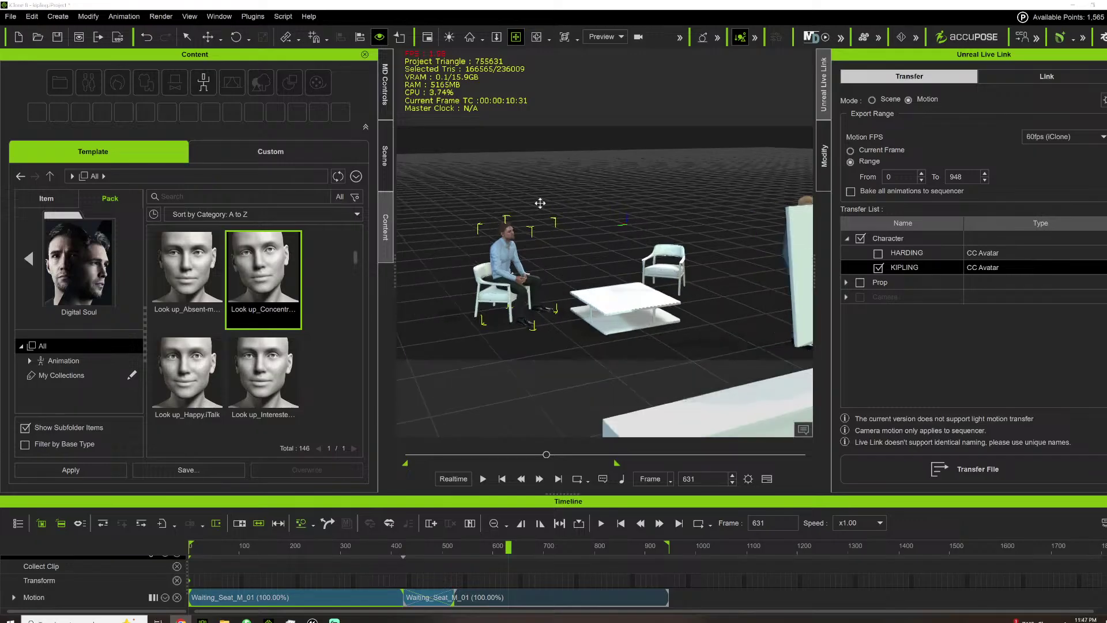
right_click_drag(476, 263, 575, 232)
scroll(569, 235, "down", 1)
middle_click_drag(544, 223, 557, 247)
right_click_drag(557, 248, 524, 242)
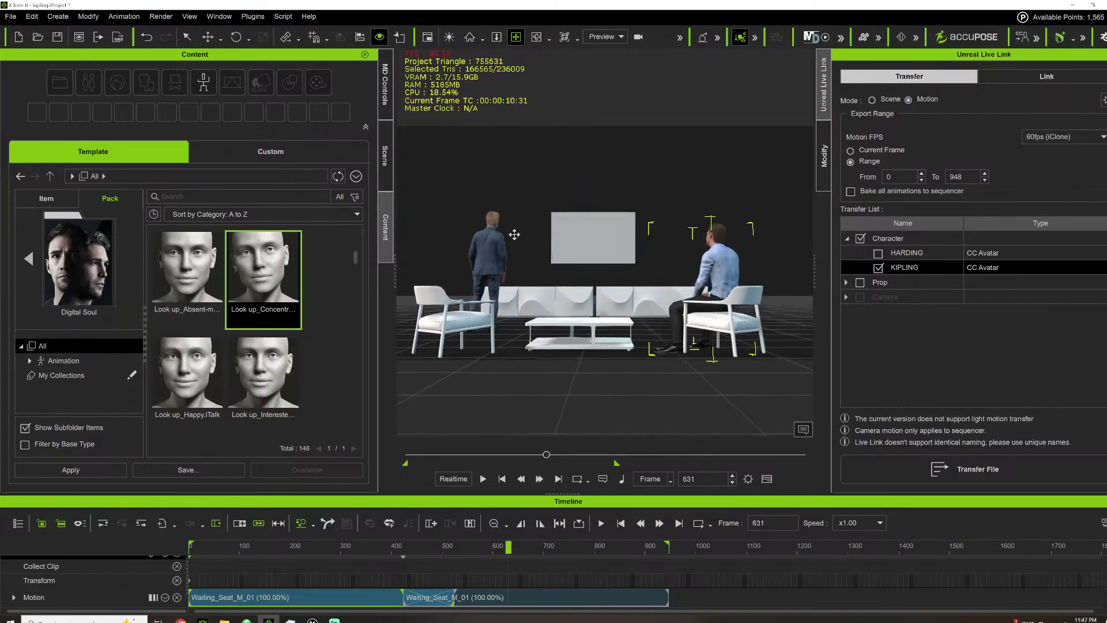
Switch to Unreal Engine and open the Motion folder inside KIPLING's RLContent folder.
left_click(312, 621)
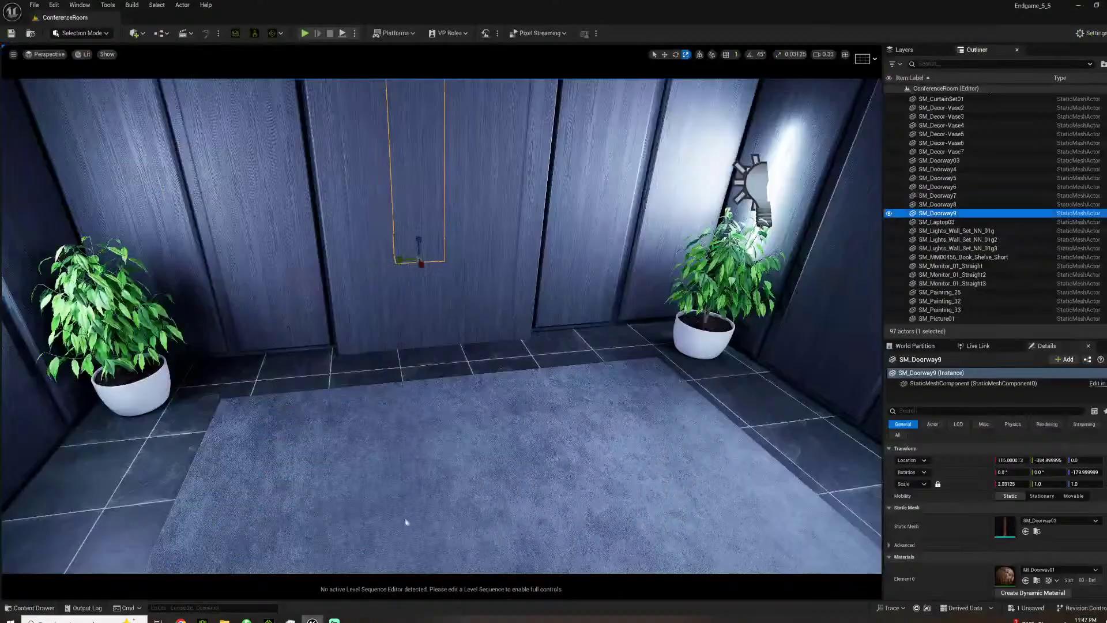
left_click(33, 608)
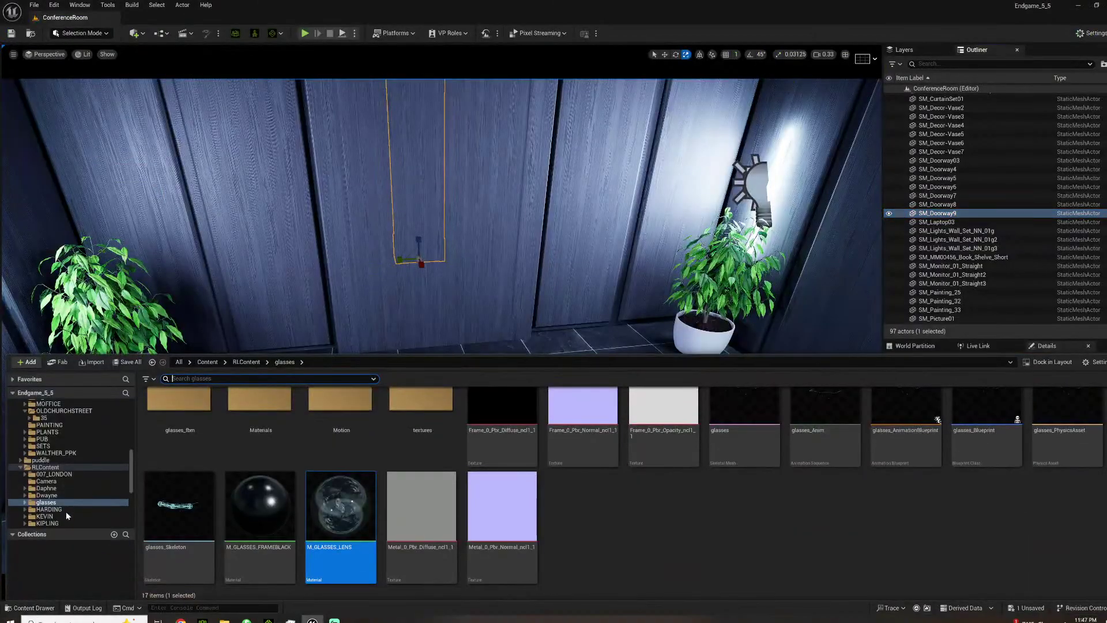
left_click(47, 523)
double_click(340, 401)
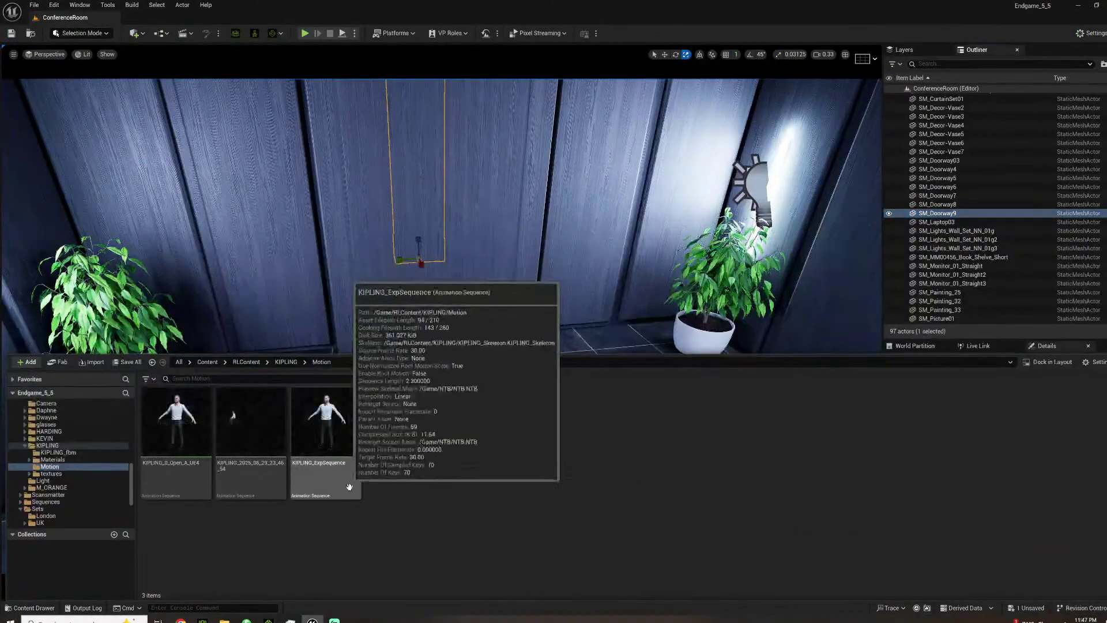
Rename the transferred KIPLING animation sequence to KIPLING_SIT.
left_click(202, 444)
left_click(240, 442)
key("F2")
key("End")
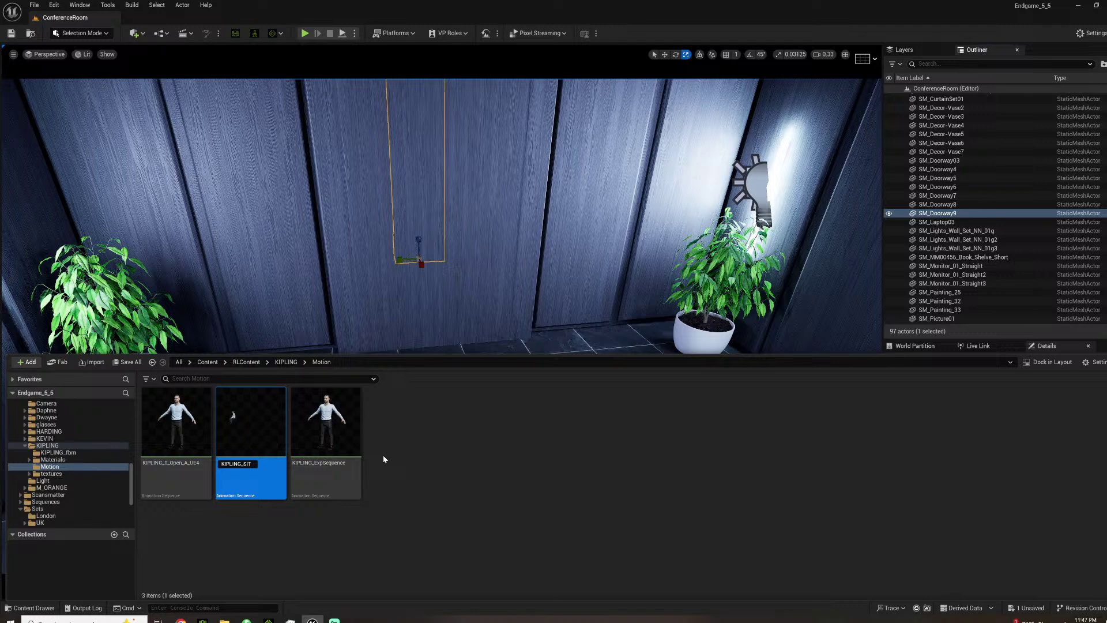
key("Return")
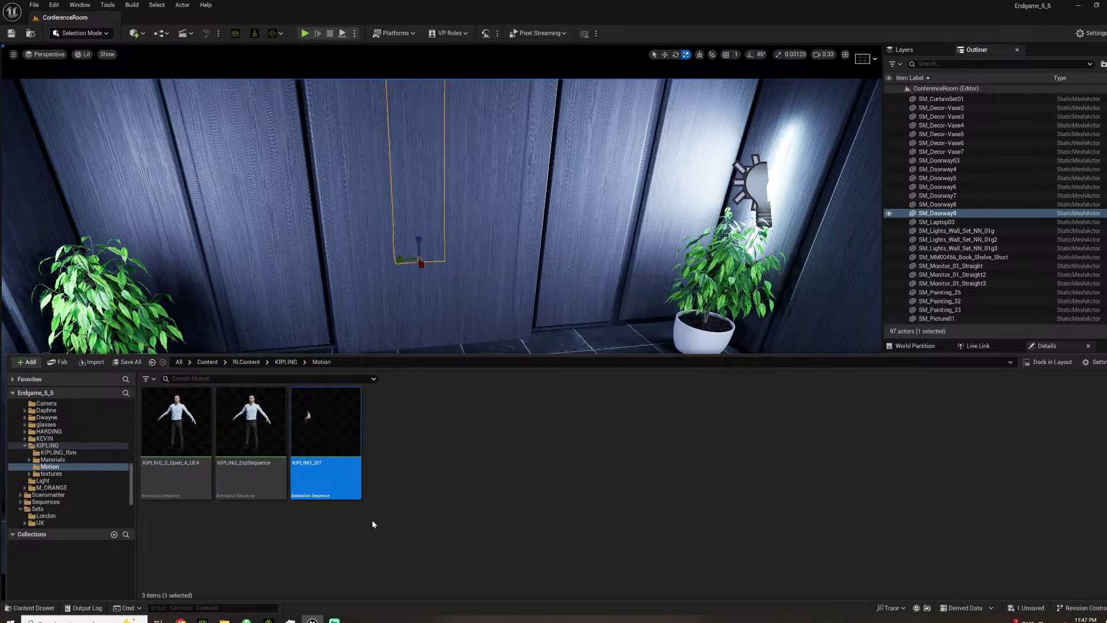
Switch to iClone and save the project.
left_click(269, 620)
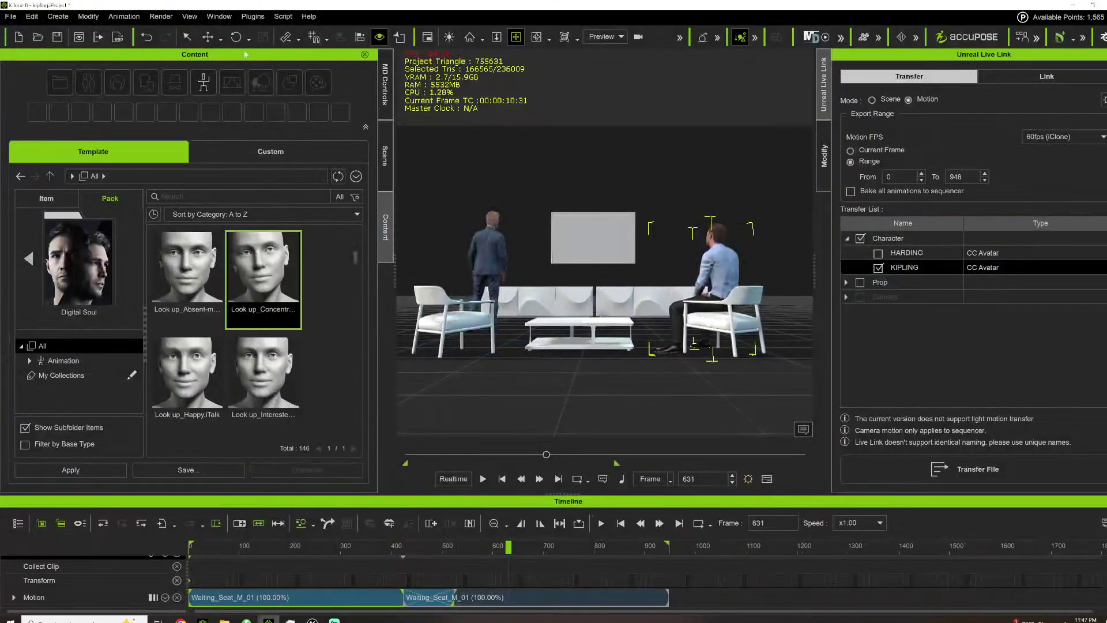
left_click(56, 40)
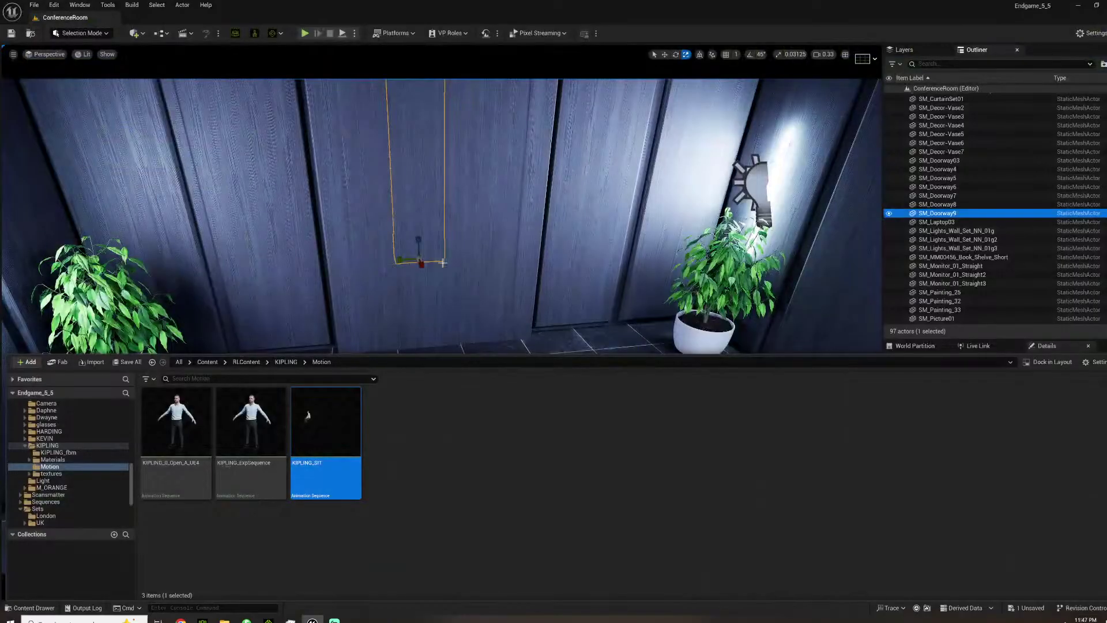
Return to Unreal Engine and open the WB_MEETING level sequence for the conference room.
mouse_move(467, 271)
right_mouse_down()
mouse_move(369, 276)
mouse_move(403, 274)
mouse_move(377, 275)
right_mouse_up()
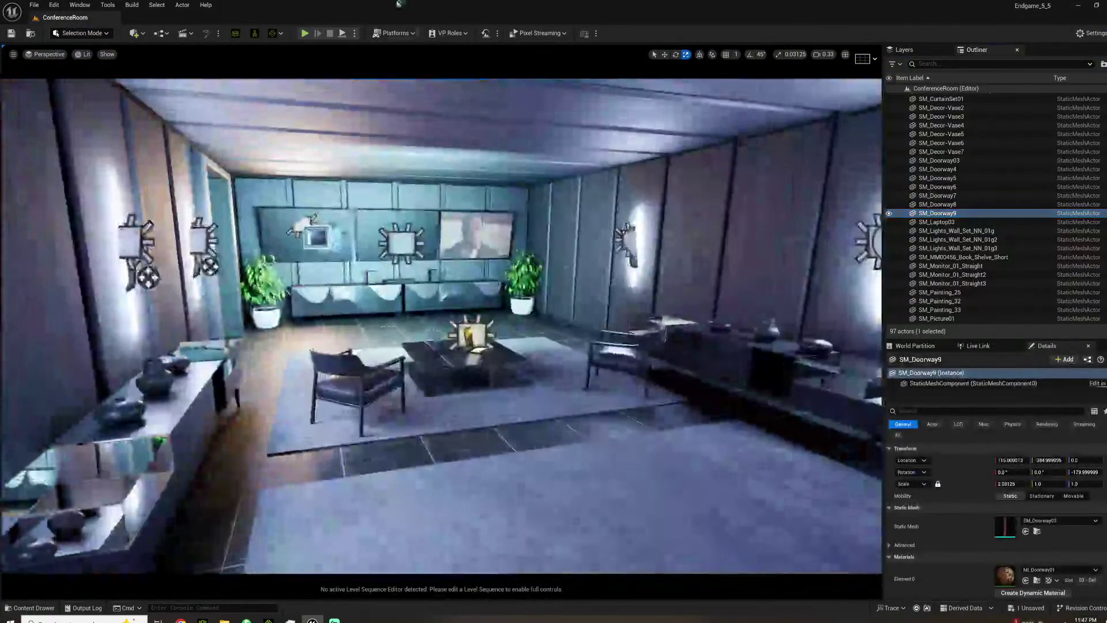
left_click(184, 33)
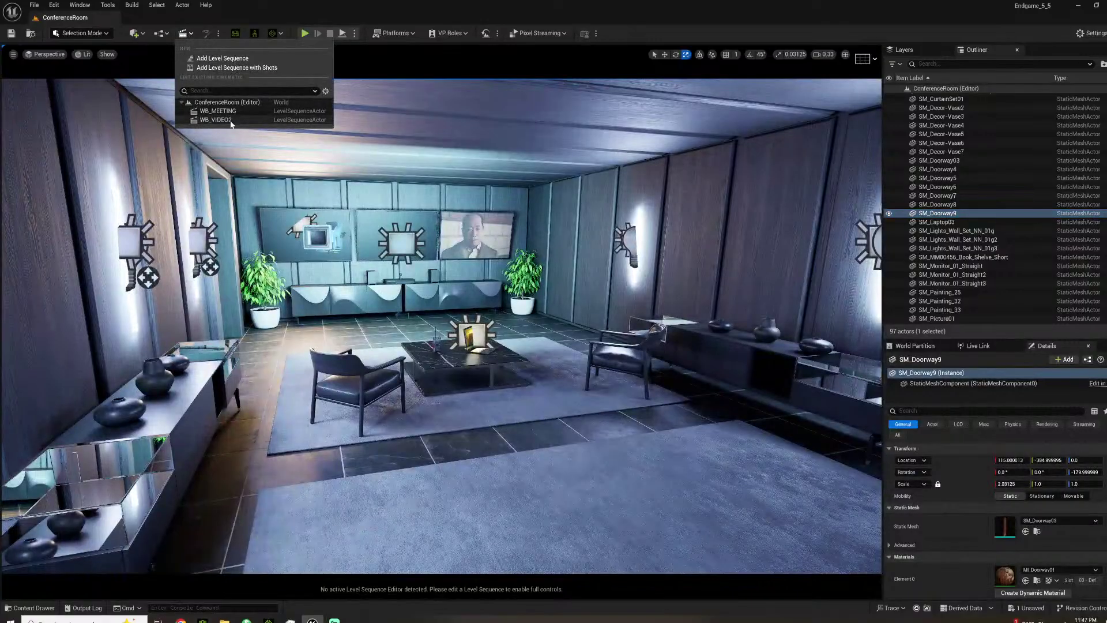
left_click(219, 114)
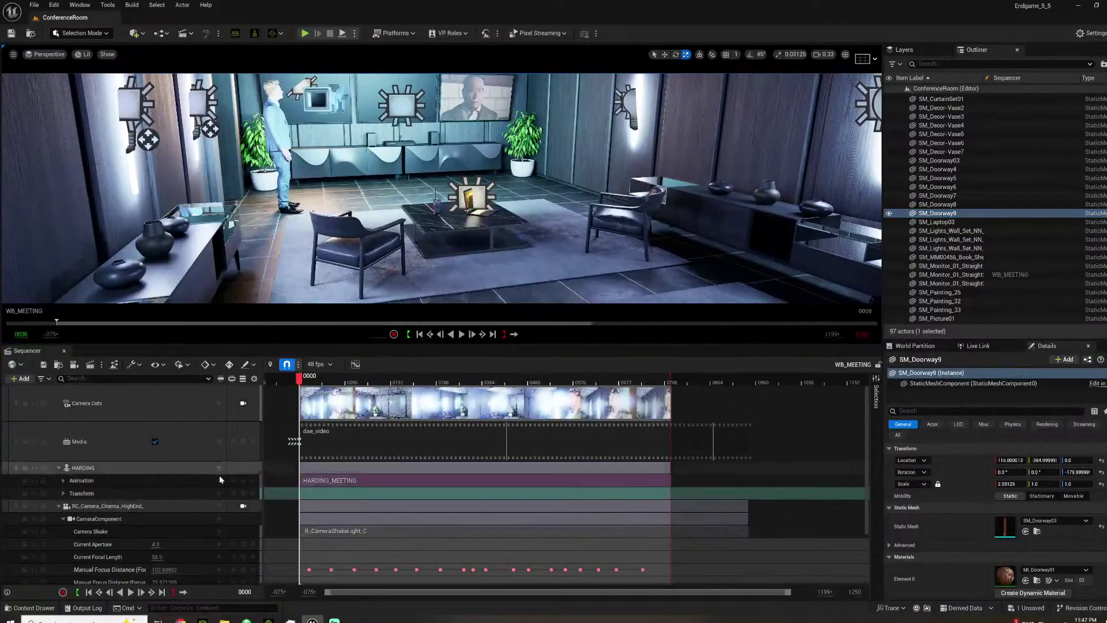
Add the existing KIPLING actor to the WB_MEETING sequence and assign it the KIPLING_SIT animation.
scroll(1028, 201, "up", 1)
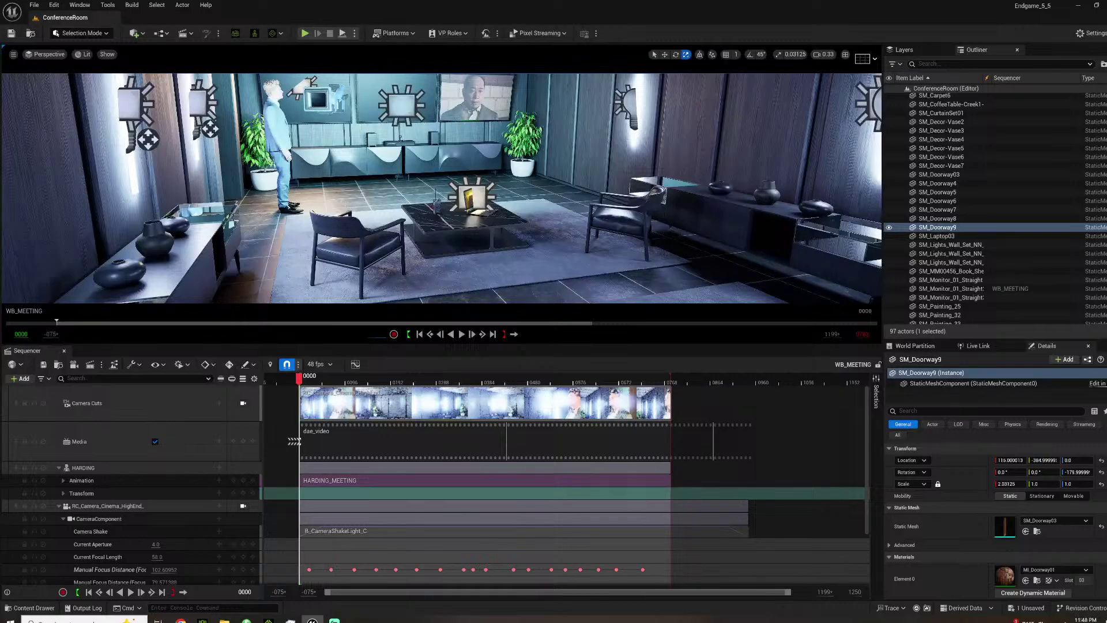
scroll(1029, 201, "up", 10)
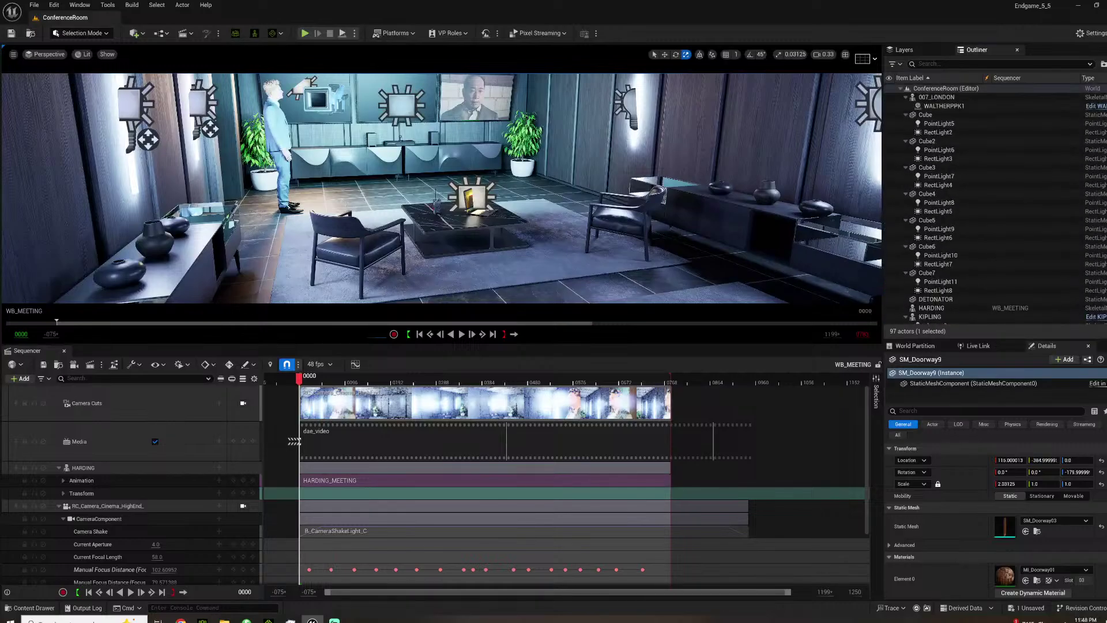
left_click(930, 318)
scroll(974, 259, "down", 5)
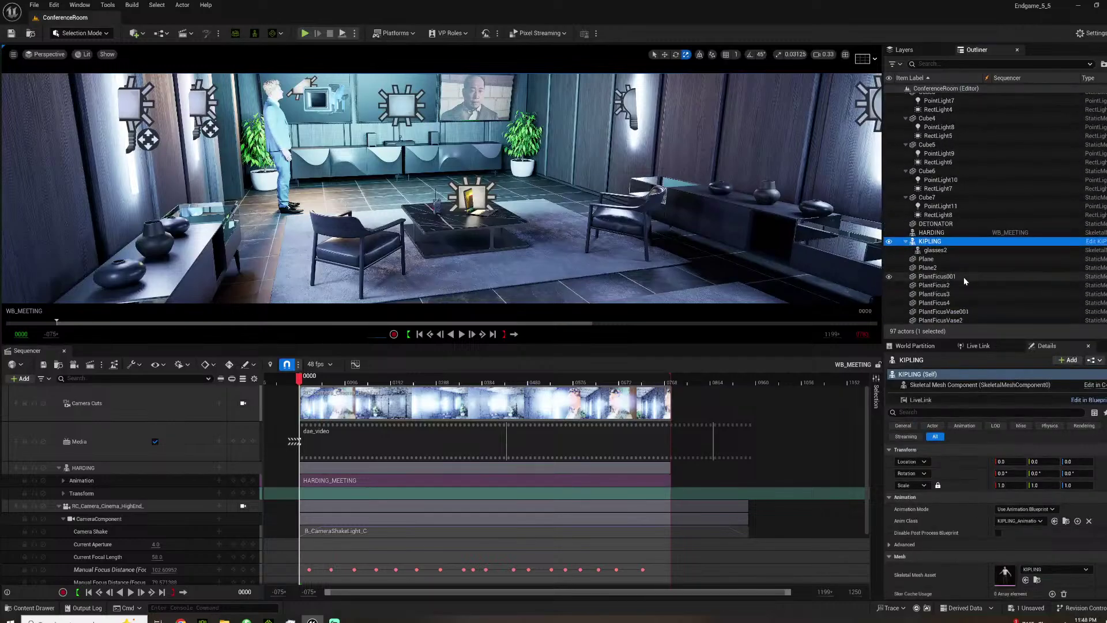
left_click_drag(109, 479, 131, 471)
left_click(218, 522)
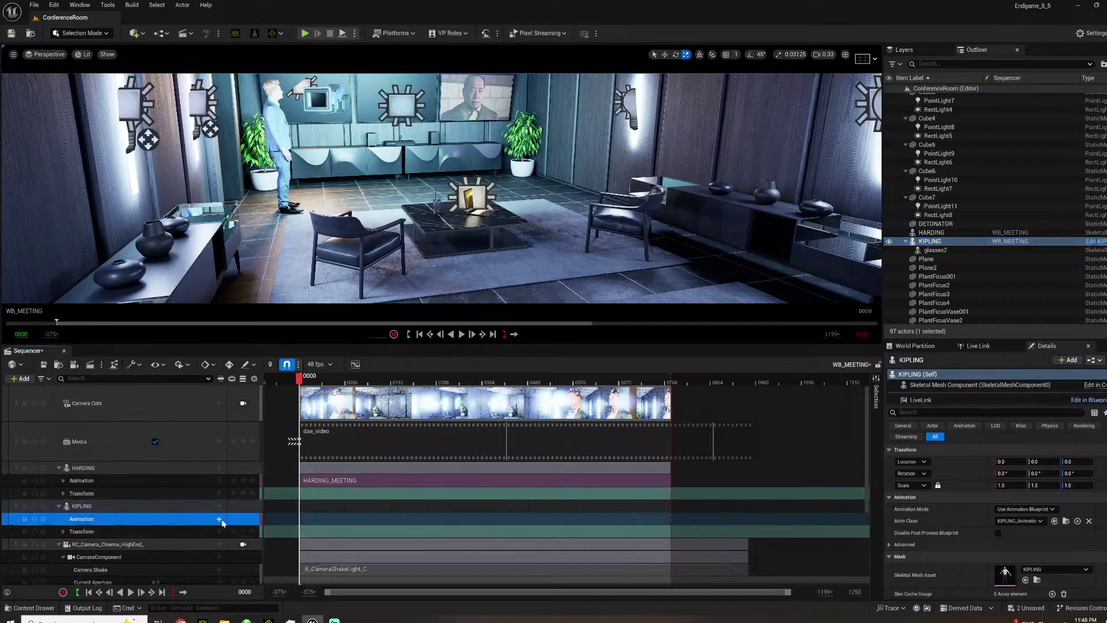
left_click(219, 518)
left_click(316, 474)
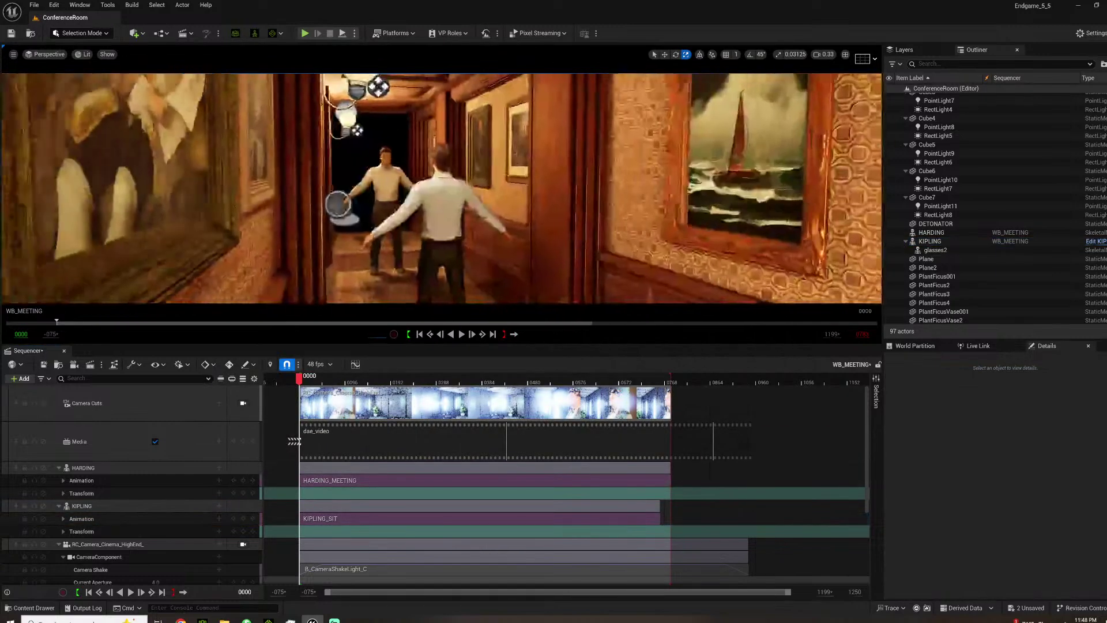
left_click(453, 203)
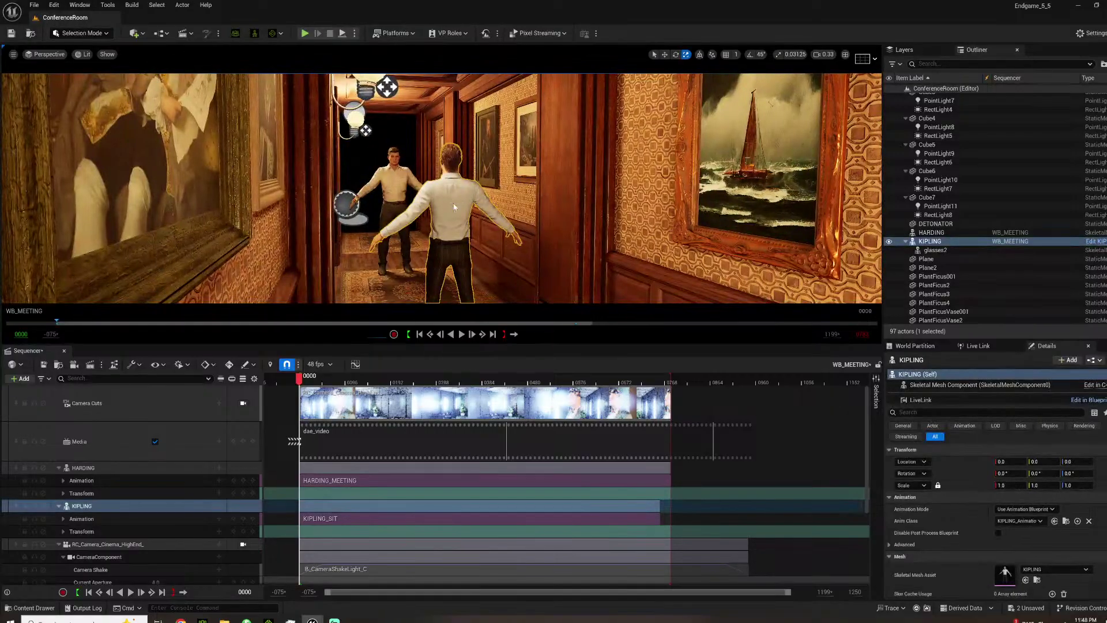
key("Delete")
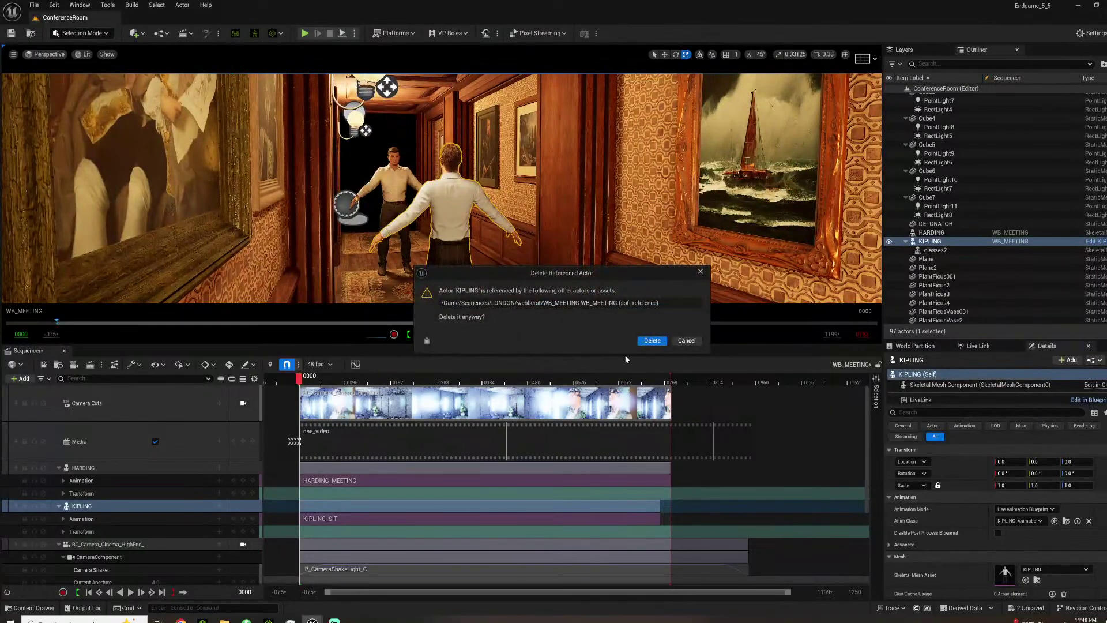
left_click(686, 340)
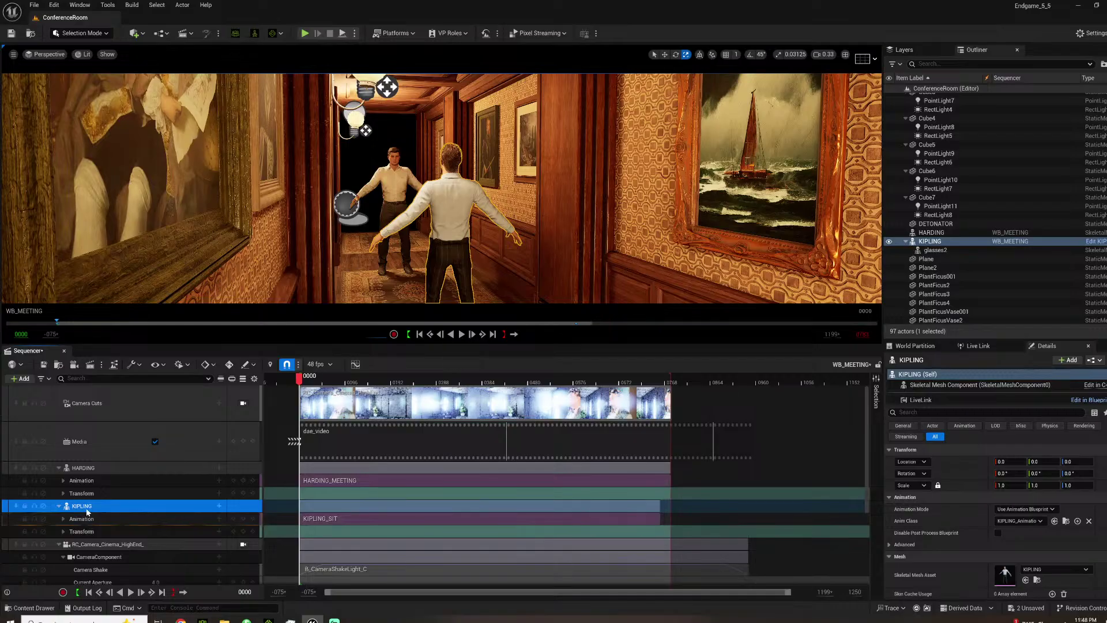
Remove KIPLING's track from the WB_MEETING sequence and delete the KIPLING and glasses2 actors from the level.
key("Delete")
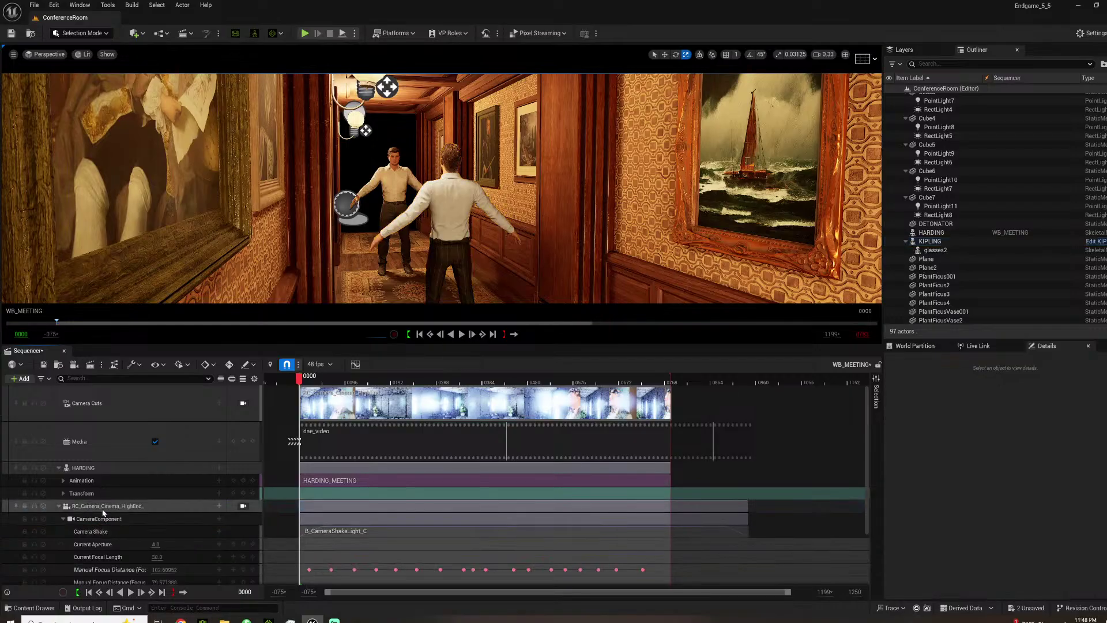
left_click(456, 215)
key("Delete")
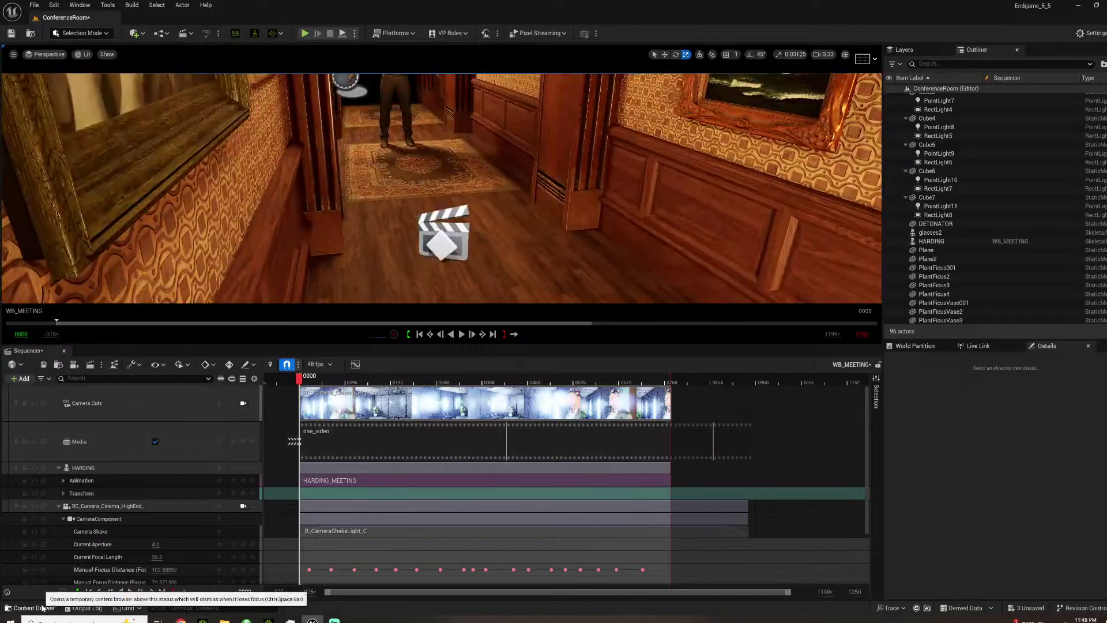
left_click(929, 232)
key("Delete")
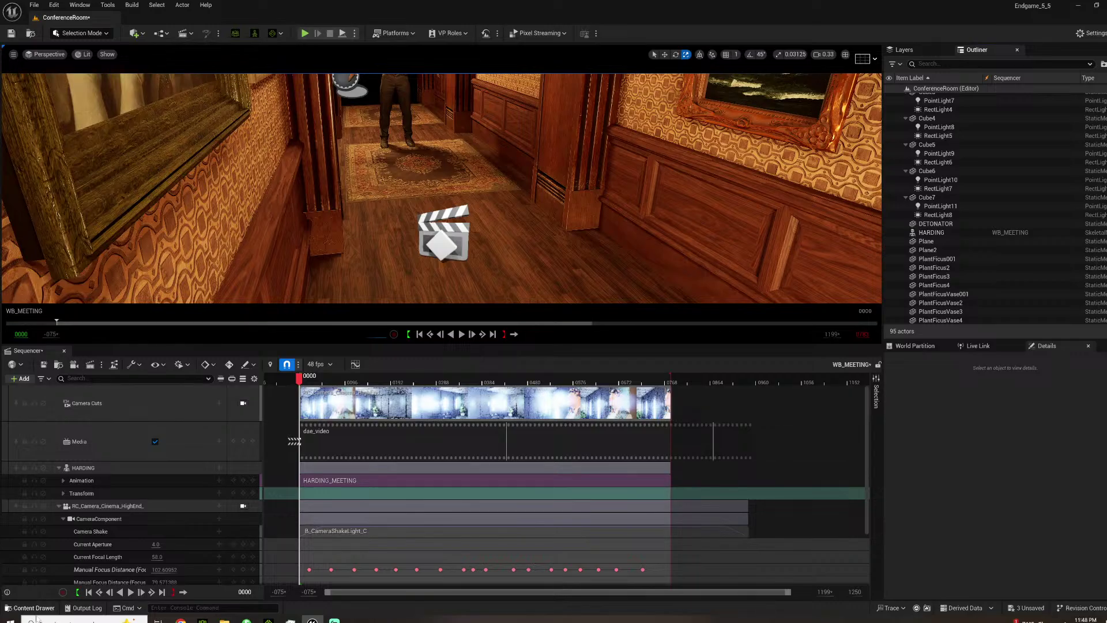
Place the KIPLING skeletal mesh in the level and set its location to 0, 0, 0.
left_click(44, 607)
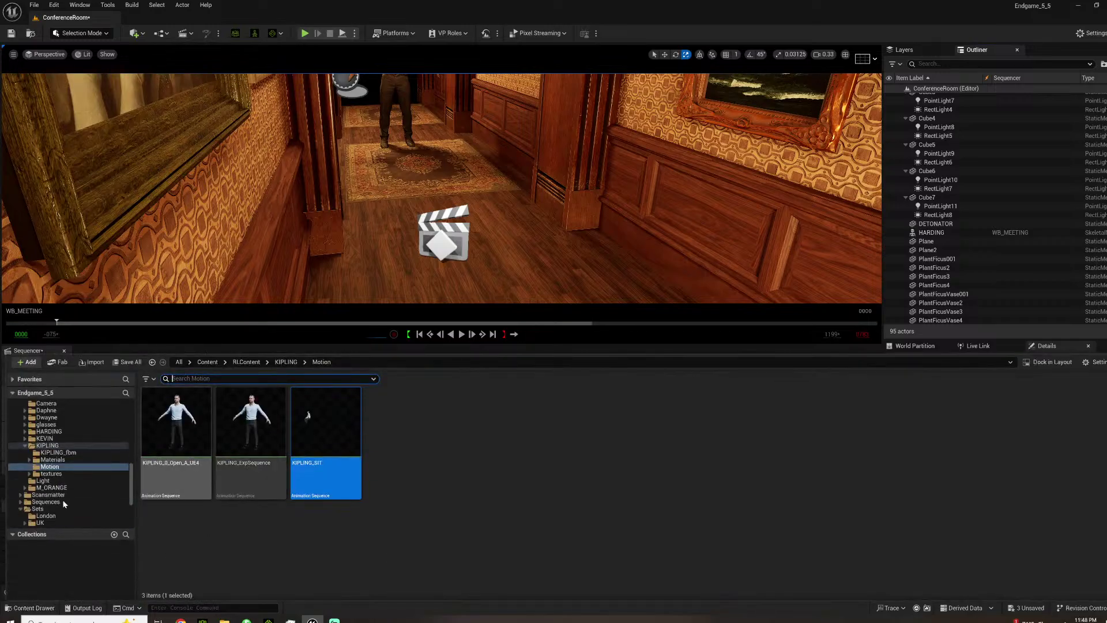
left_click(58, 446)
left_click_drag(475, 421, 448, 179)
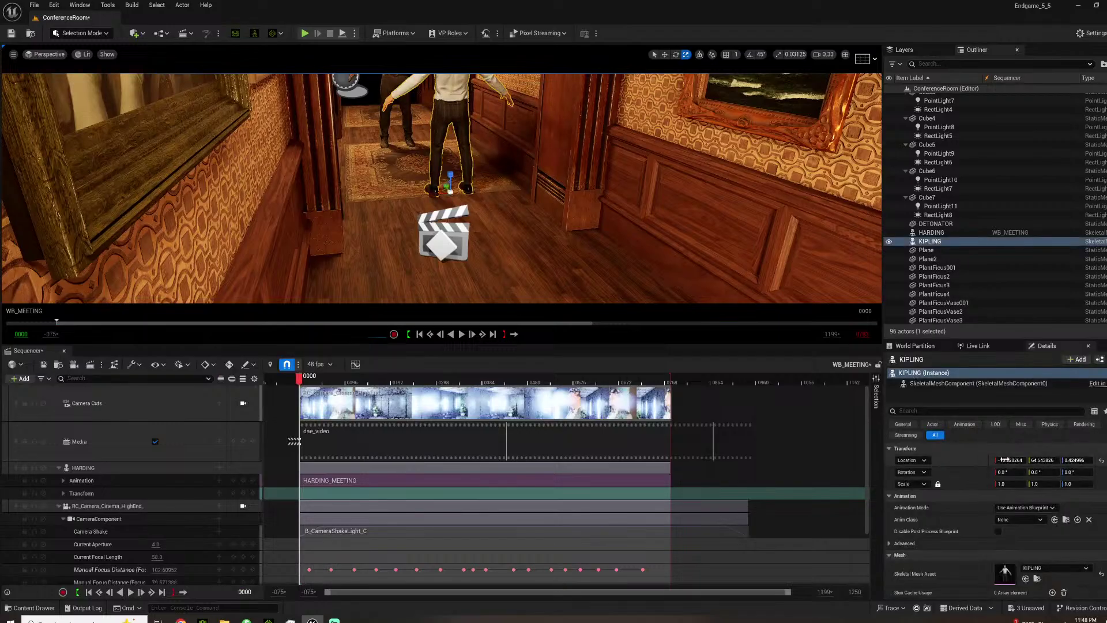
type("0")
key("Return")
left_click(1076, 459)
type("0")
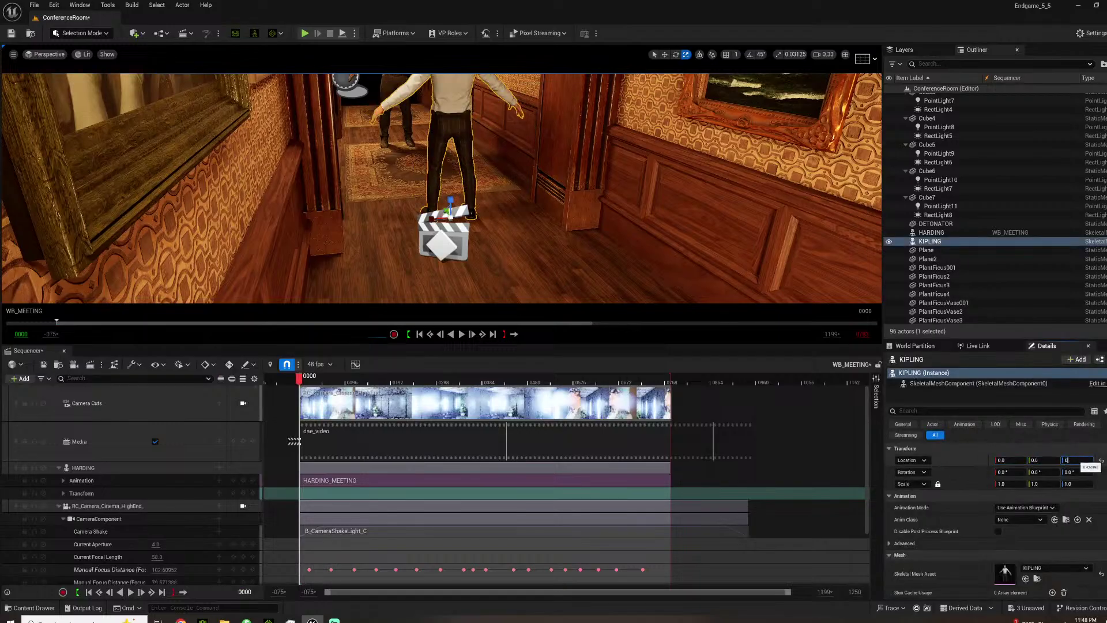
key("Return")
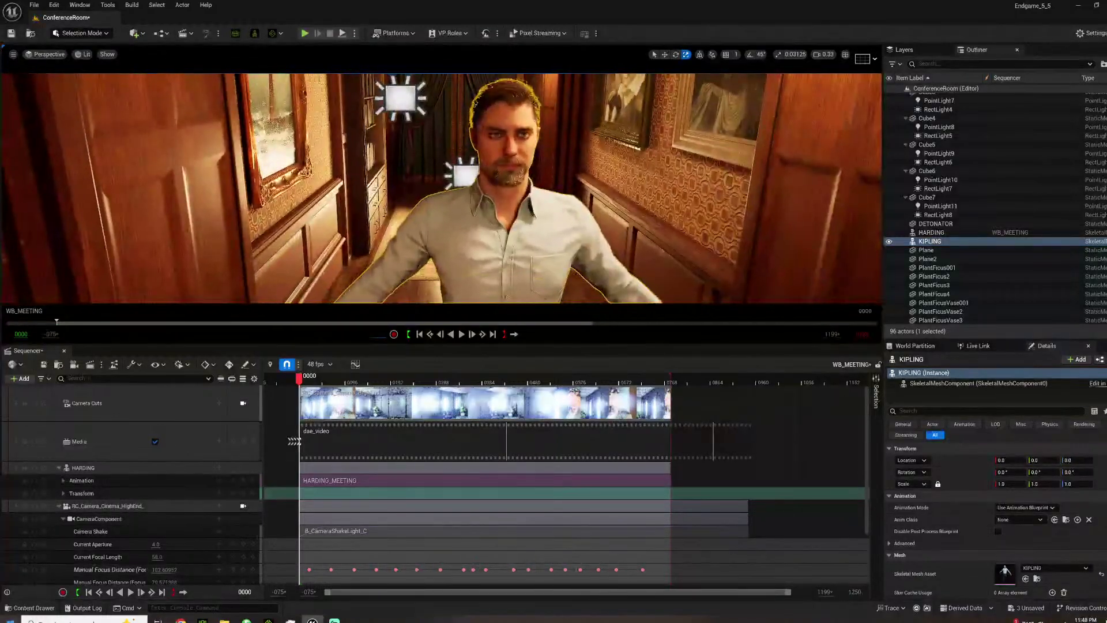
Place the glasses skeletal mesh from the glasses folder at KIPLING's face.
left_click(23, 609)
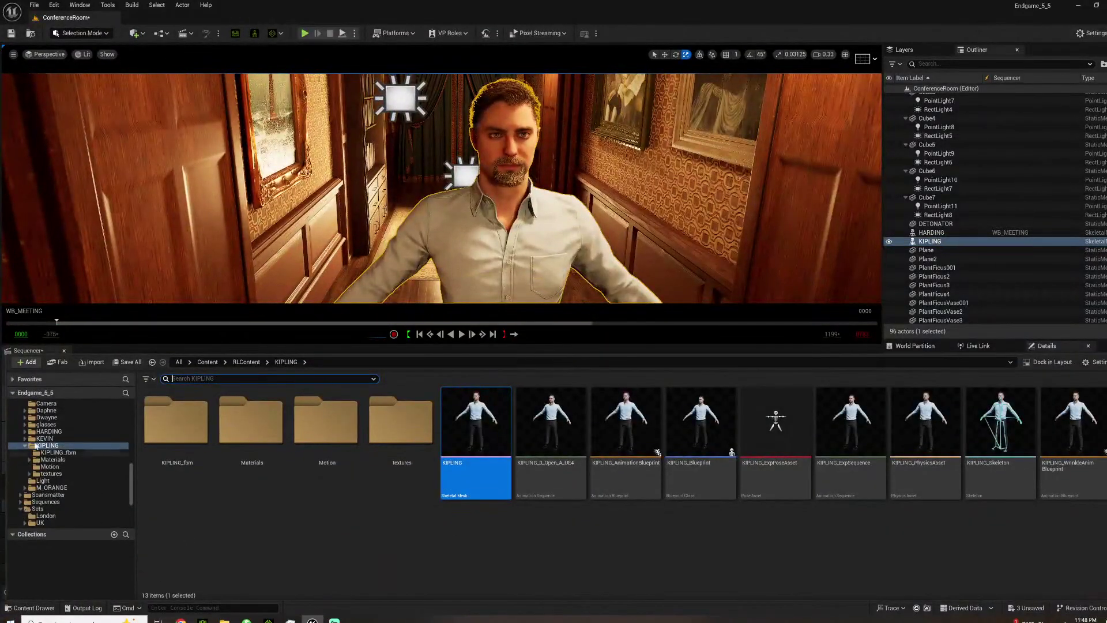
left_click(44, 425)
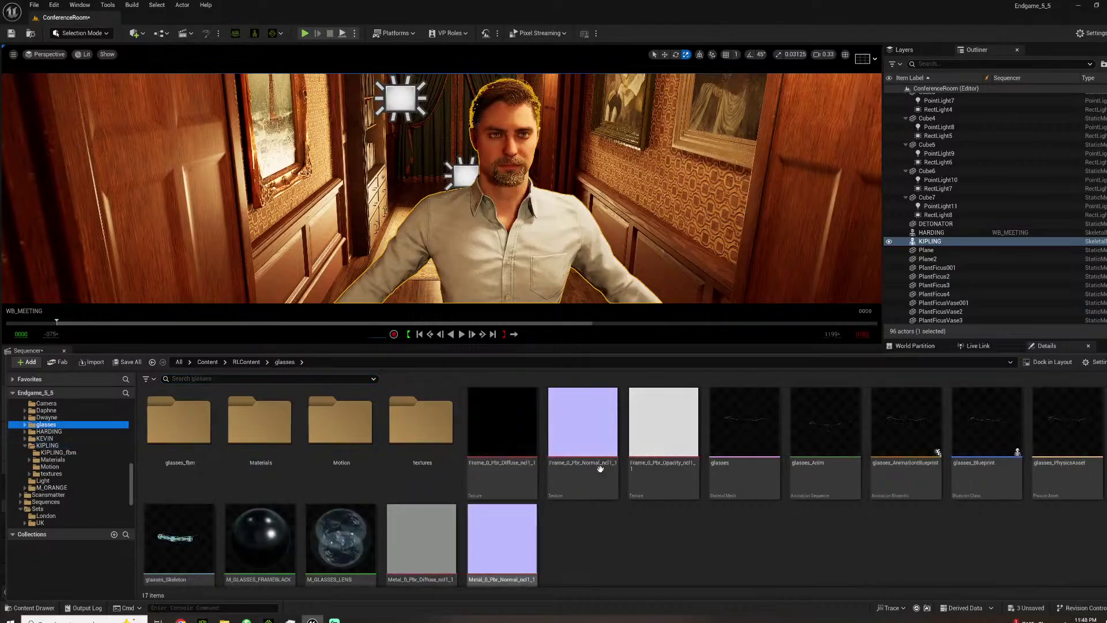
left_click_drag(677, 381, 507, 140)
key("f")
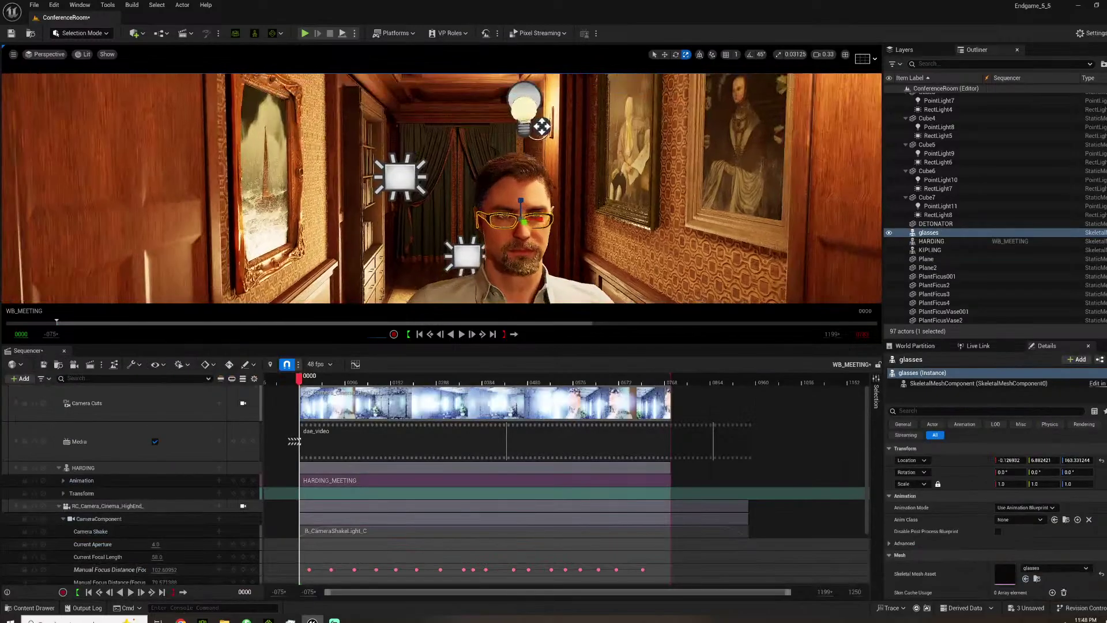
Move the glasses forward and up on KIPLING's face and tilt them about 2.5° so they rest over his eyes.
key("a")
right_click_drag(507, 140, 663, 145)
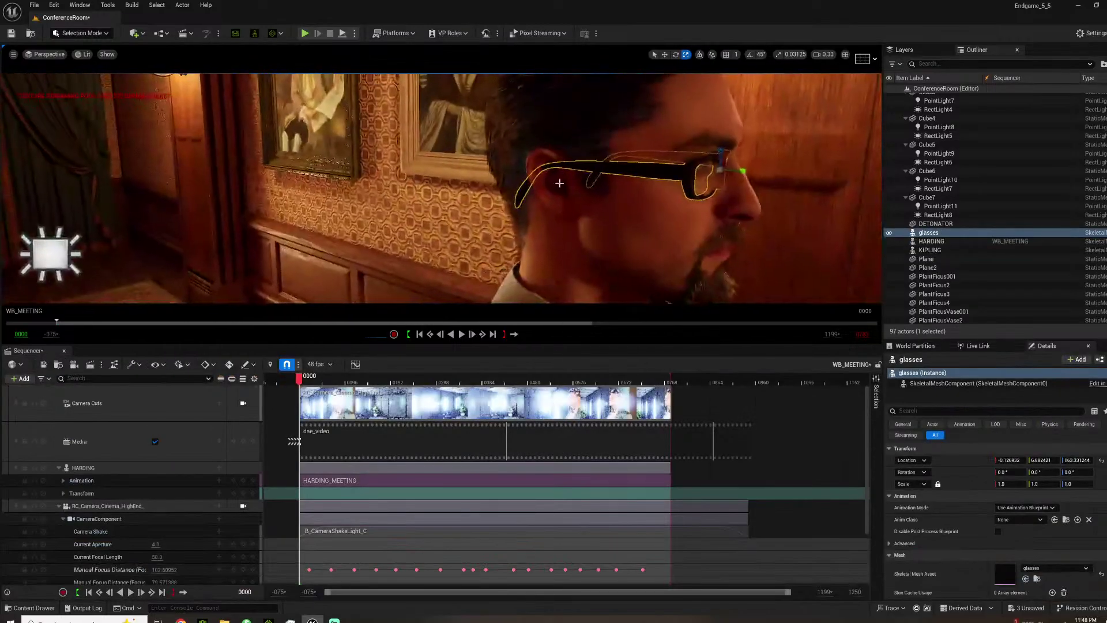
left_click_drag(752, 172, 715, 175)
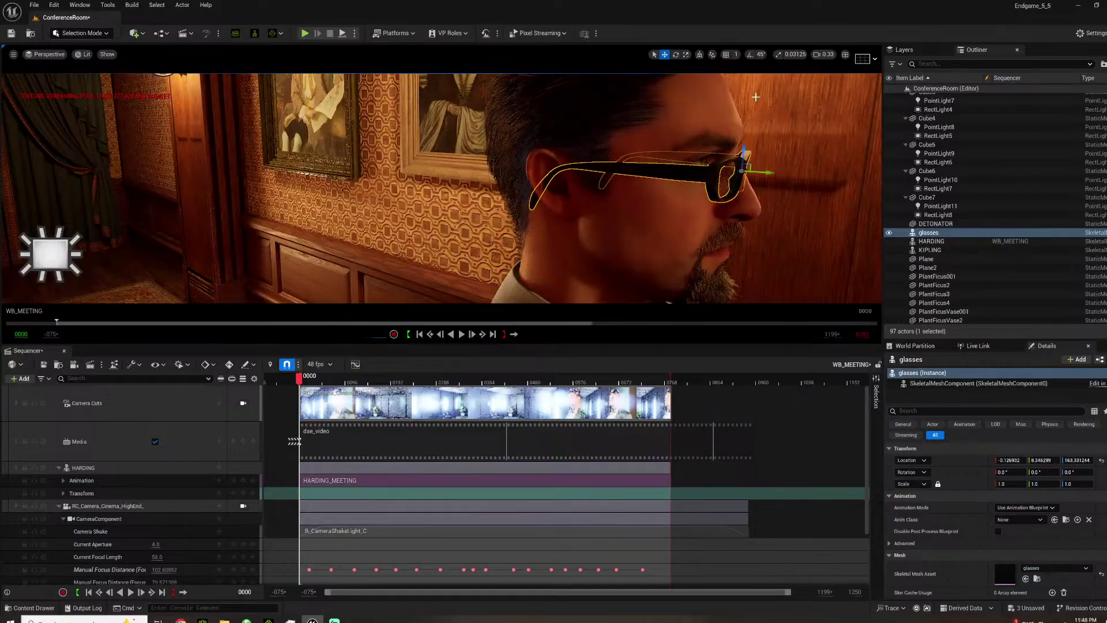
right_click_drag(680, 145, 693, 126)
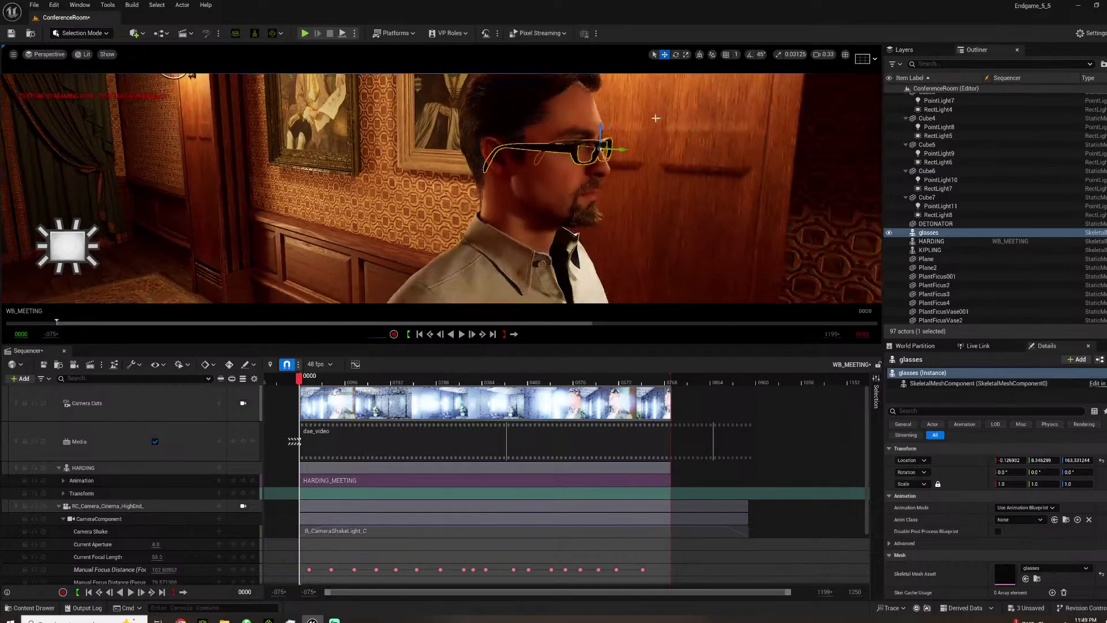
left_click_drag(600, 125, 600, 113)
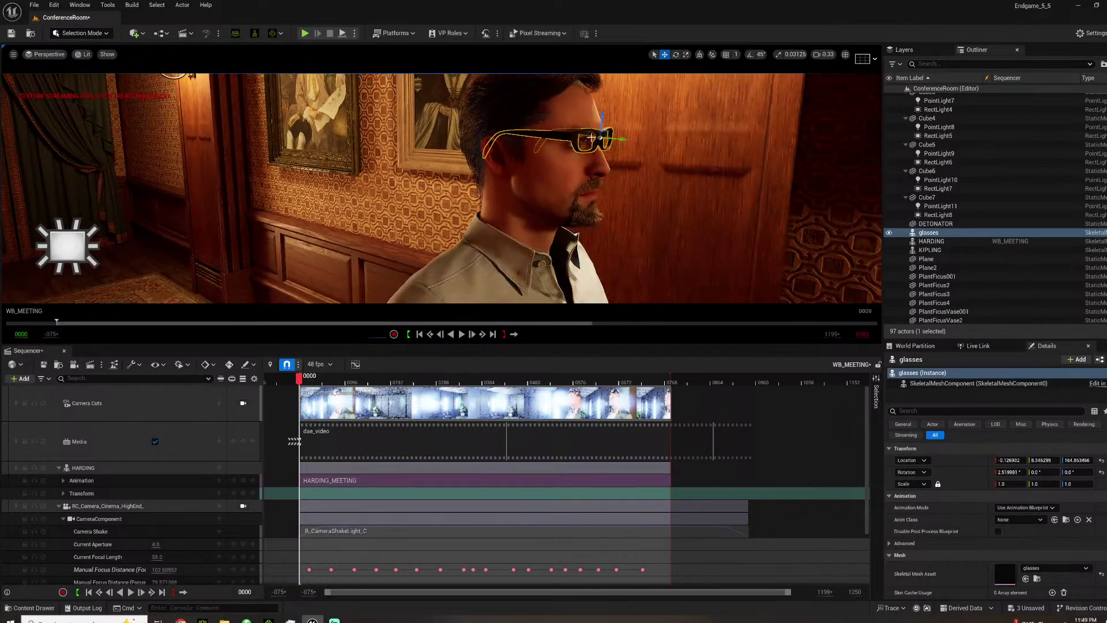
right_click_drag(595, 146, 495, 189)
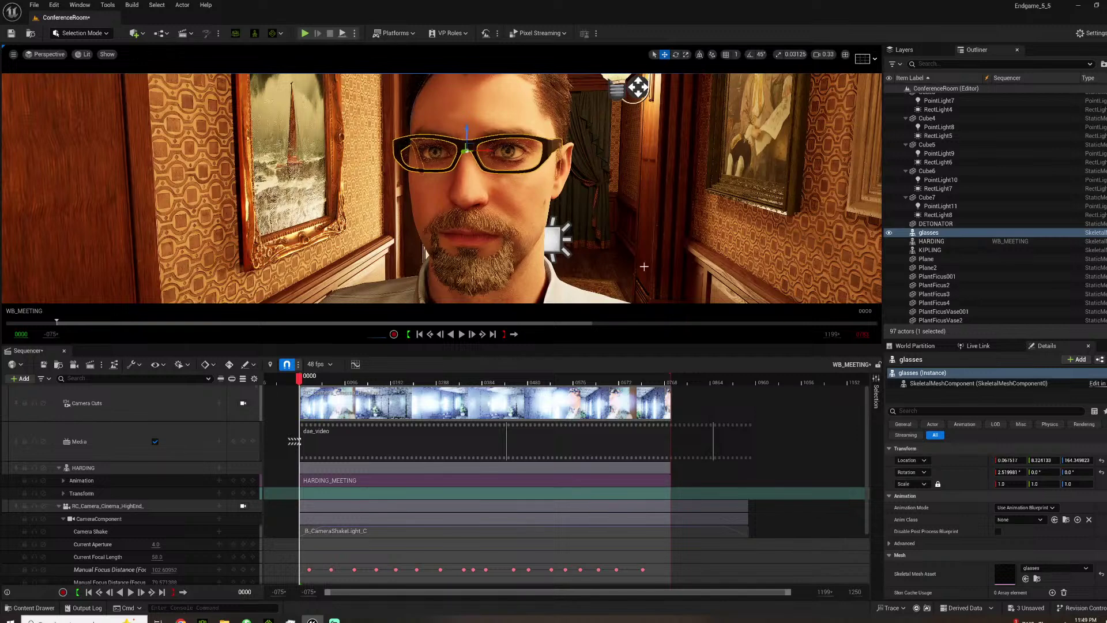
left_click(593, 239)
right_click_drag(593, 238, 327, 115)
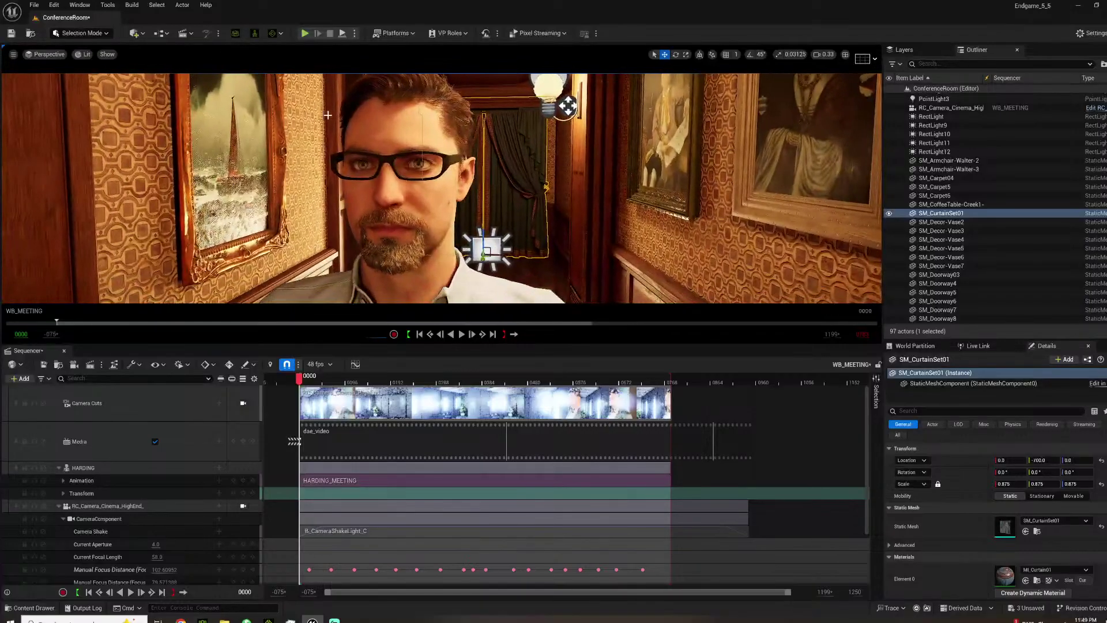
Refine the glasses' fit by shifting them slightly sideways and down and adjusting their tilt to about 2.27°.
left_click(390, 157)
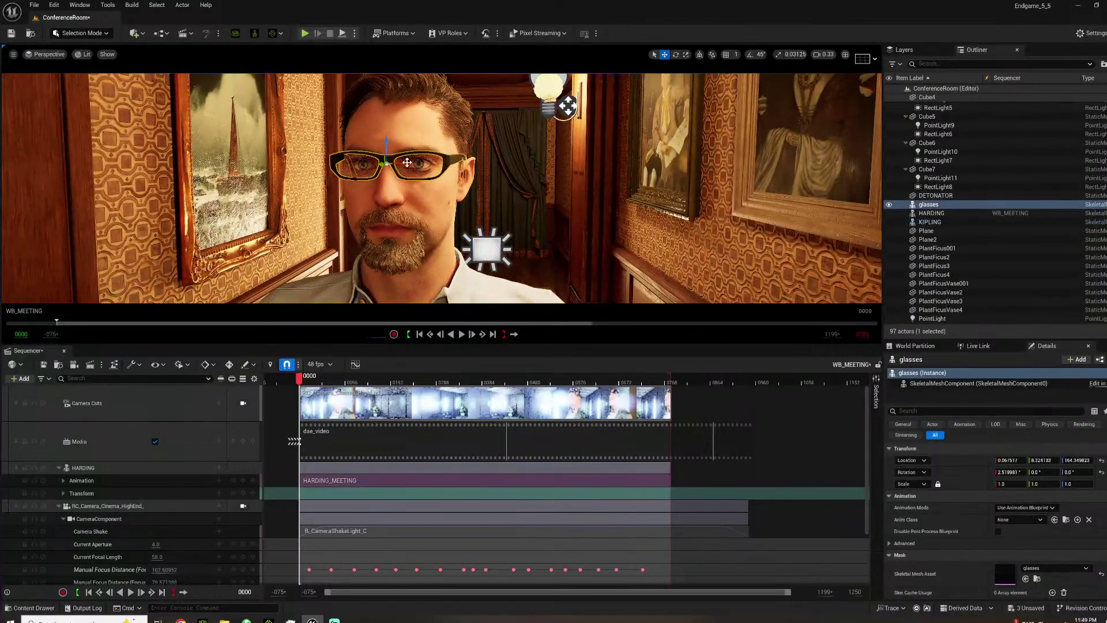
left_click(529, 217)
right_click_drag(529, 217, 444, 212)
right_click_drag(526, 219, 574, 161)
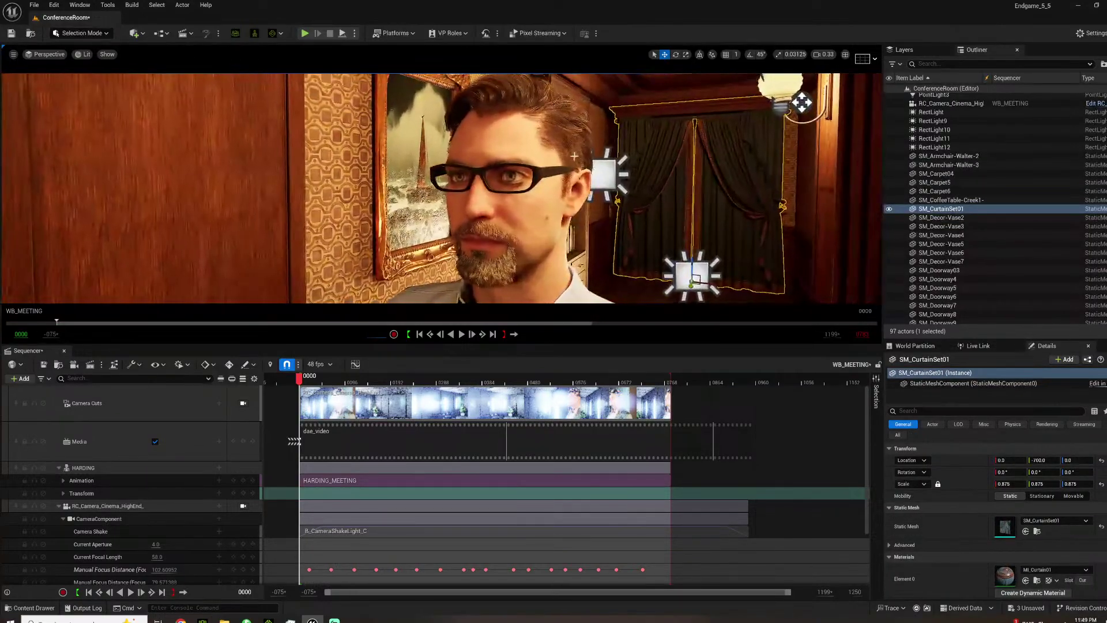
left_click(475, 172)
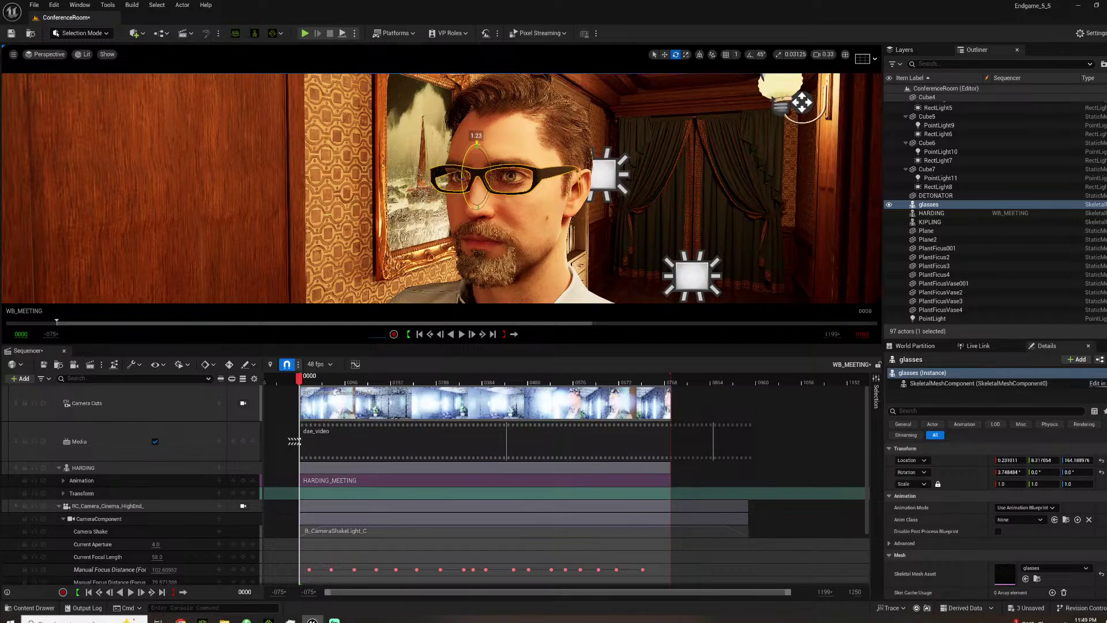
right_click_drag(520, 162, 481, 154)
Narrow the glasses by scaling them along X to about 0.97.
key("r")
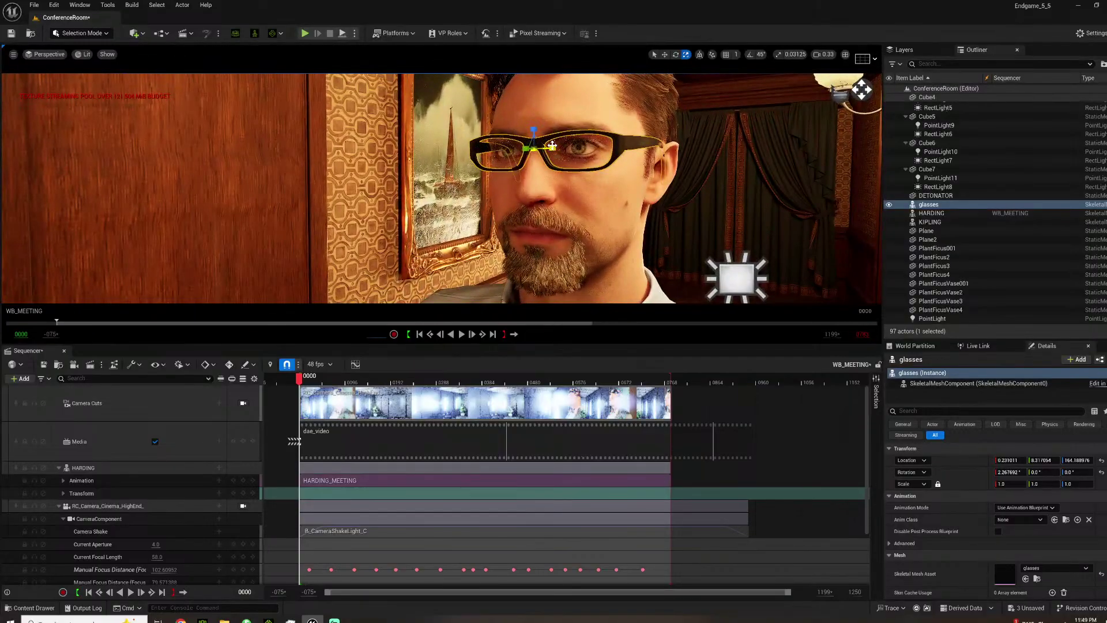
left_click(548, 147)
right_click_drag(547, 148, 473, 154)
left_click(477, 139)
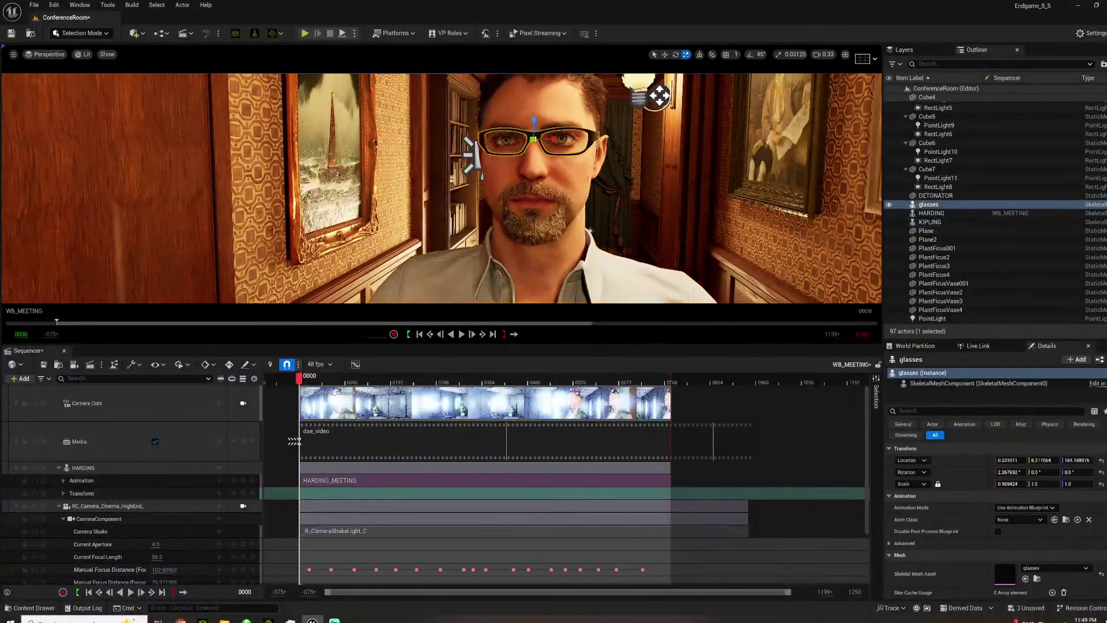
Attach the glasses actor to KIPLING's head bone.
key("f")
right_click_drag(478, 138, 443, 142)
left_click_drag(924, 205, 939, 224)
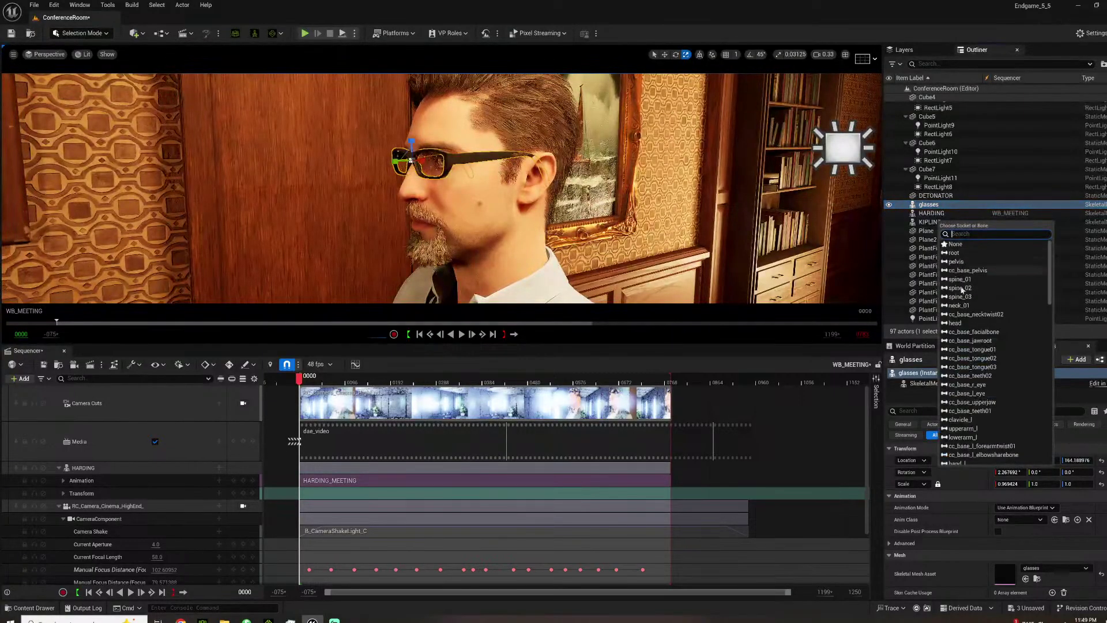
left_click(955, 323)
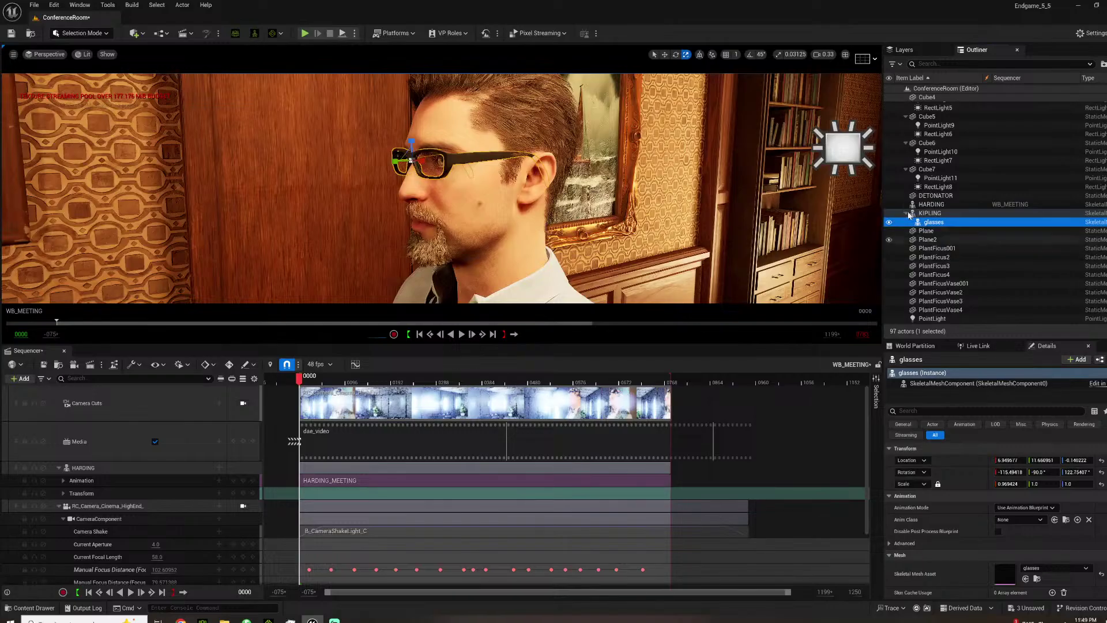
Select the glasses' skeletal mesh component and pick the M_GLASSES_FRAMEBLACK material from the glasses folder.
scroll(960, 508, "down", 4)
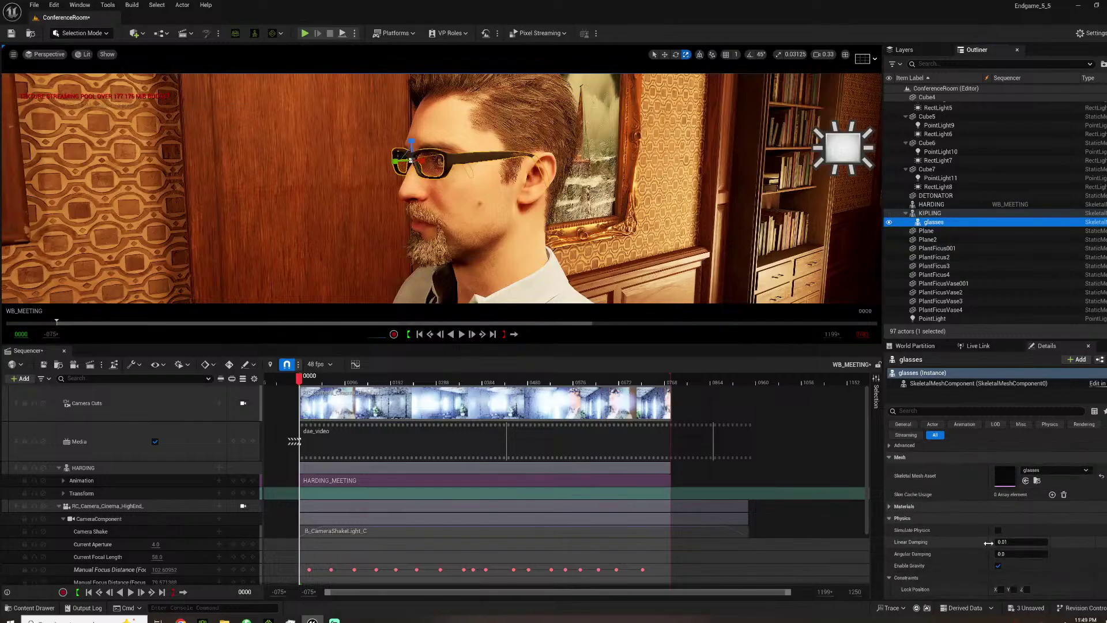
left_click(978, 383)
scroll(948, 506, "down", 3)
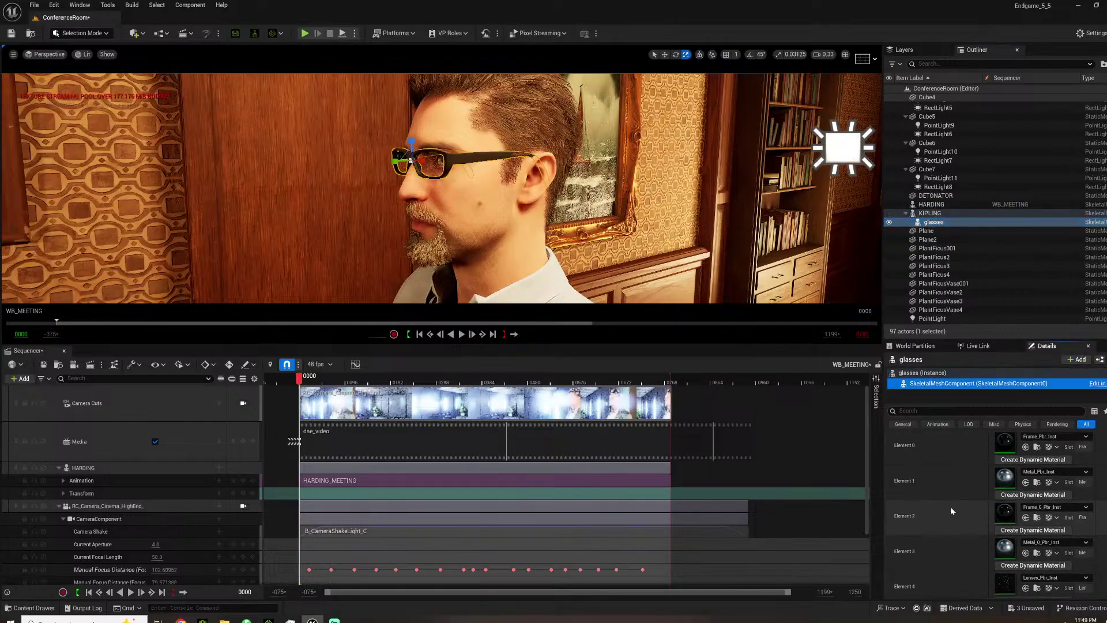
left_click(32, 607)
left_click(272, 522)
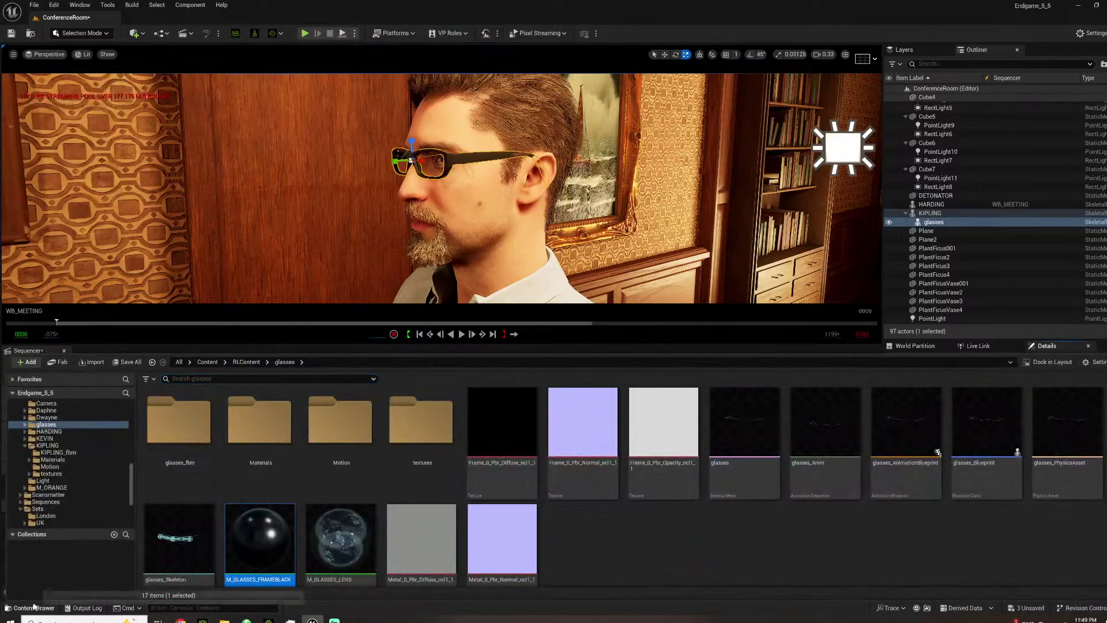
left_click(33, 607)
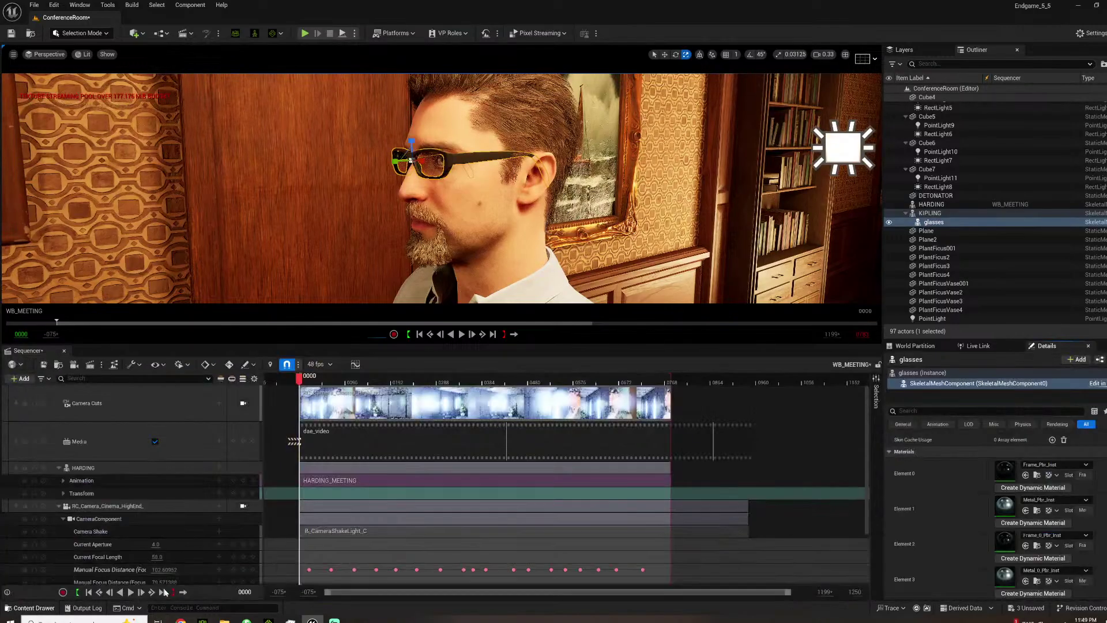
Assign the M_GLASSES_FRAMEBLACK material to Elements 0, 1, 2, 3, 5 and 6 of the glasses.
left_click(1026, 475)
left_click(1026, 501)
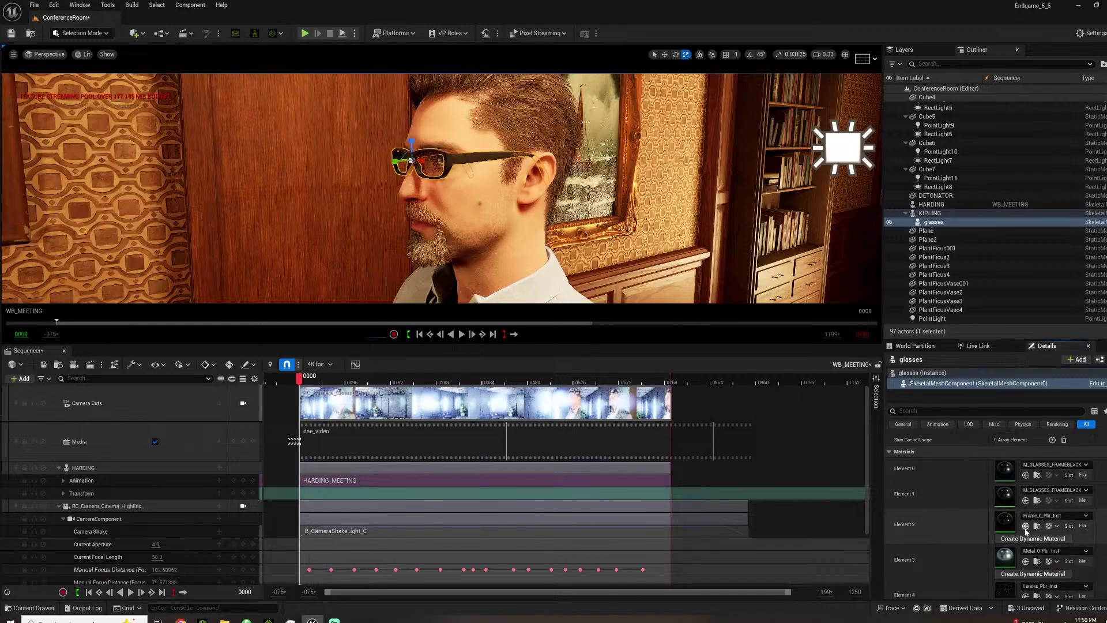
left_click(1026, 526)
left_click(1025, 552)
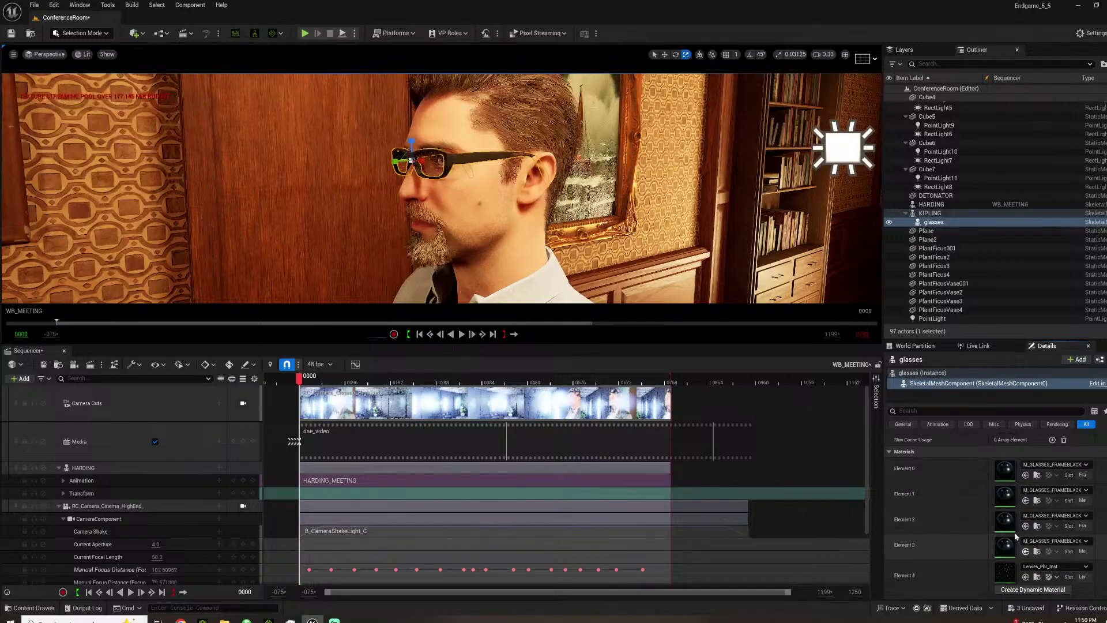
left_click(1025, 542)
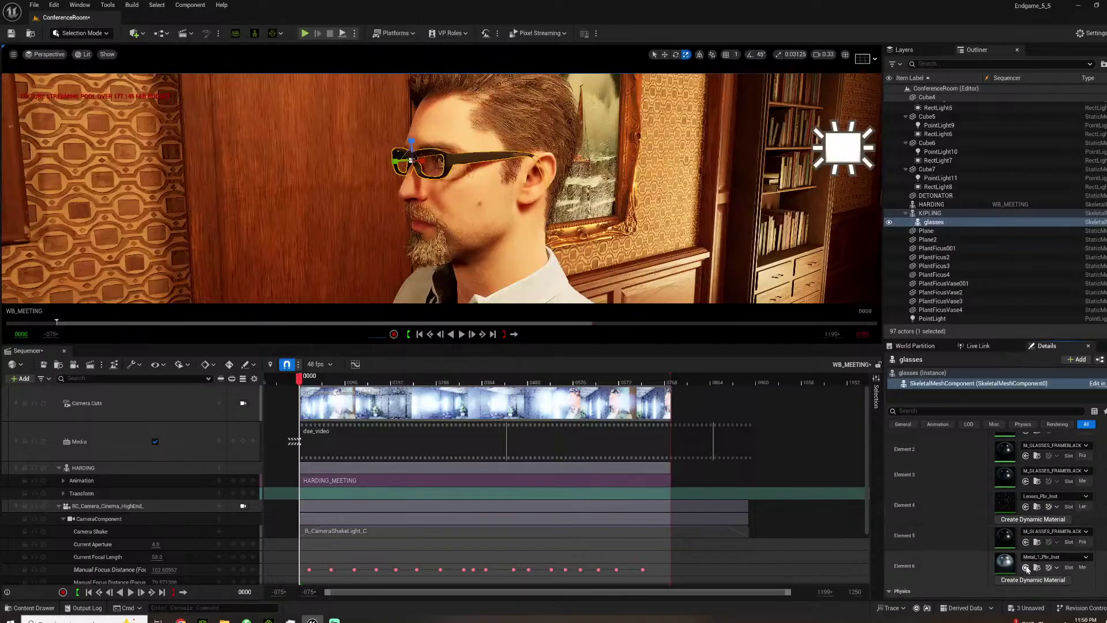
left_click(1025, 567)
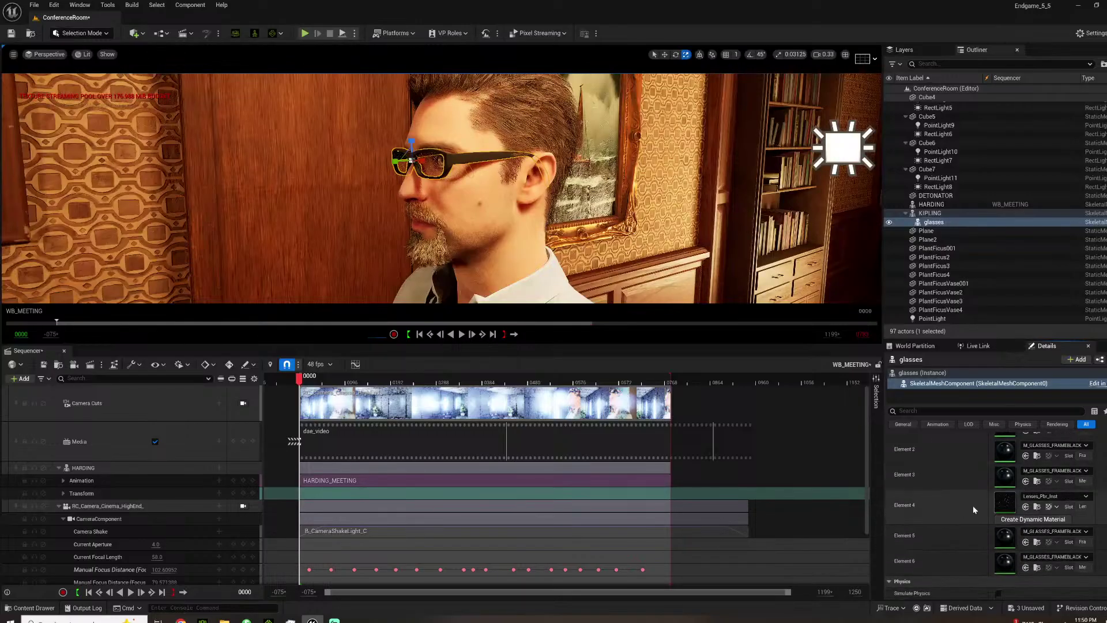
scroll(957, 571, "up", 3)
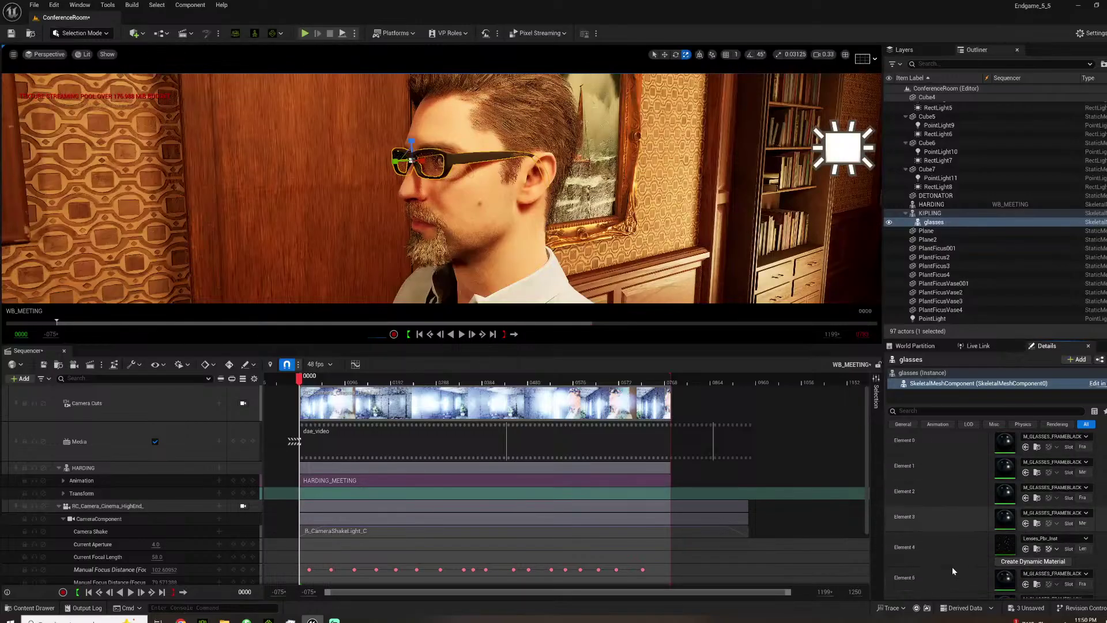
Assign the M_GLASSES_LENS material to Element 4 of the glasses.
left_click(30, 609)
left_click(34, 609)
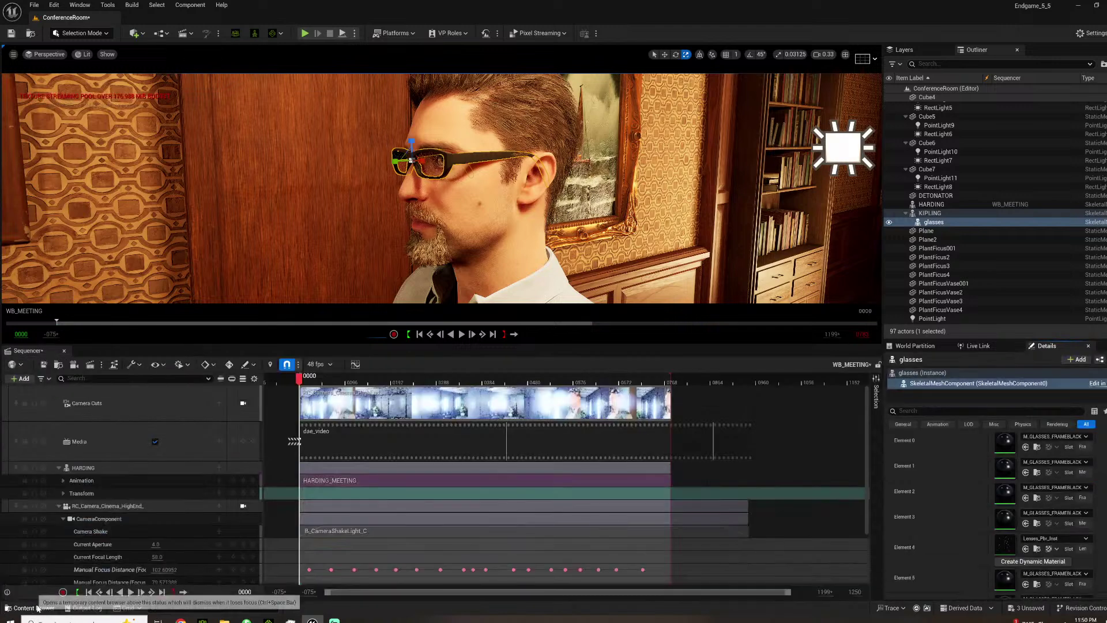
scroll(1024, 514, "down", 2)
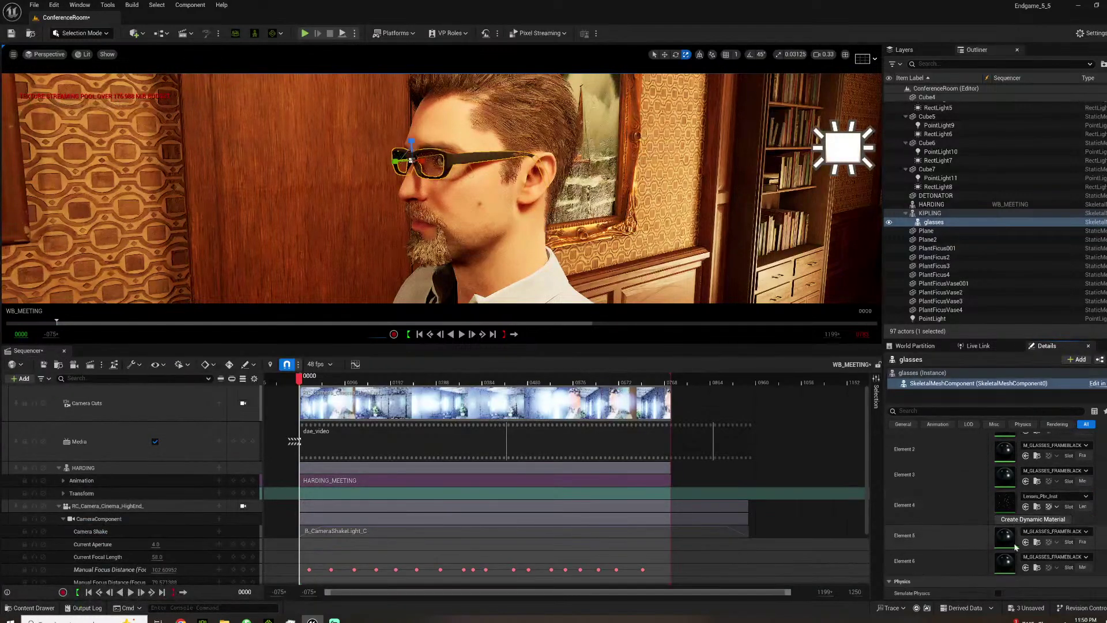
left_click(1027, 506)
Check the finished glasses on KIPLING and save the ConferenceRoom level along with all other unsaved assets.
left_click(680, 208)
left_click_drag(681, 208, 738, 212, "alt")
right_click_drag(738, 212, 650, 228)
left_click_drag(392, 202, 520, 202, "alt")
key("ctrl+s")
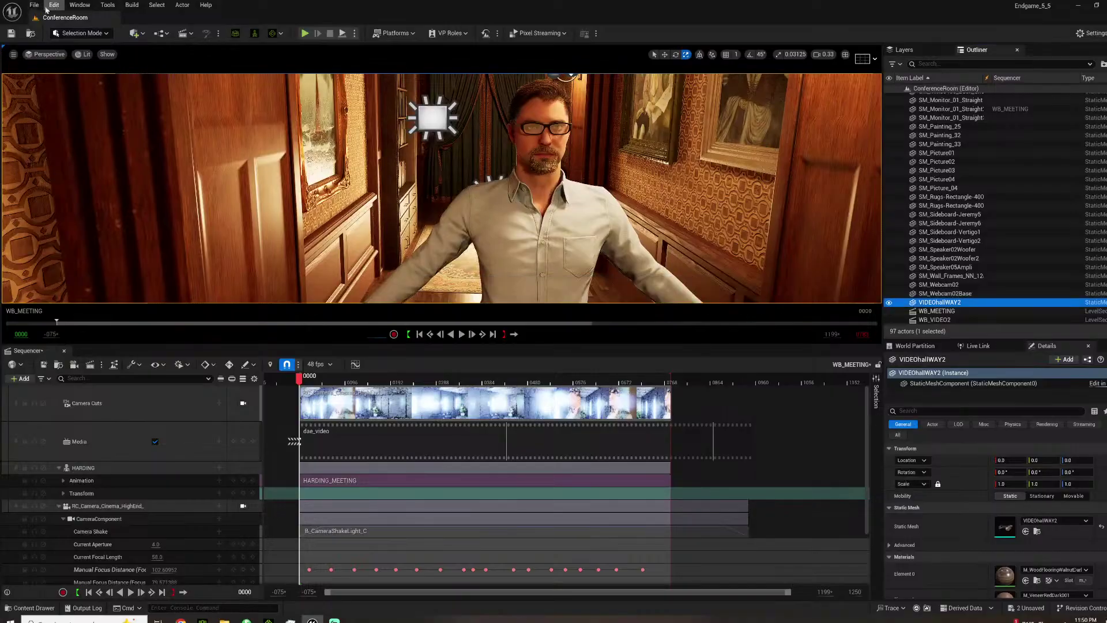
left_click(33, 5)
left_click(63, 142)
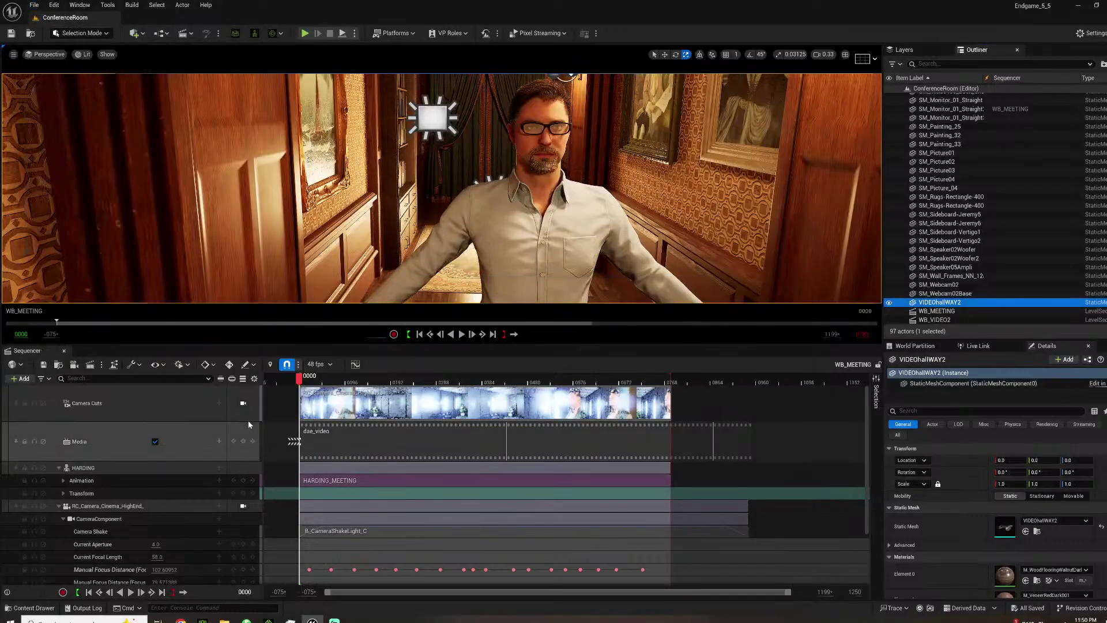
Add the KIPLING actor to the WB_MEETING sequence and give it the KIPLING_SIT animation.
scroll(1005, 242, "up", 15)
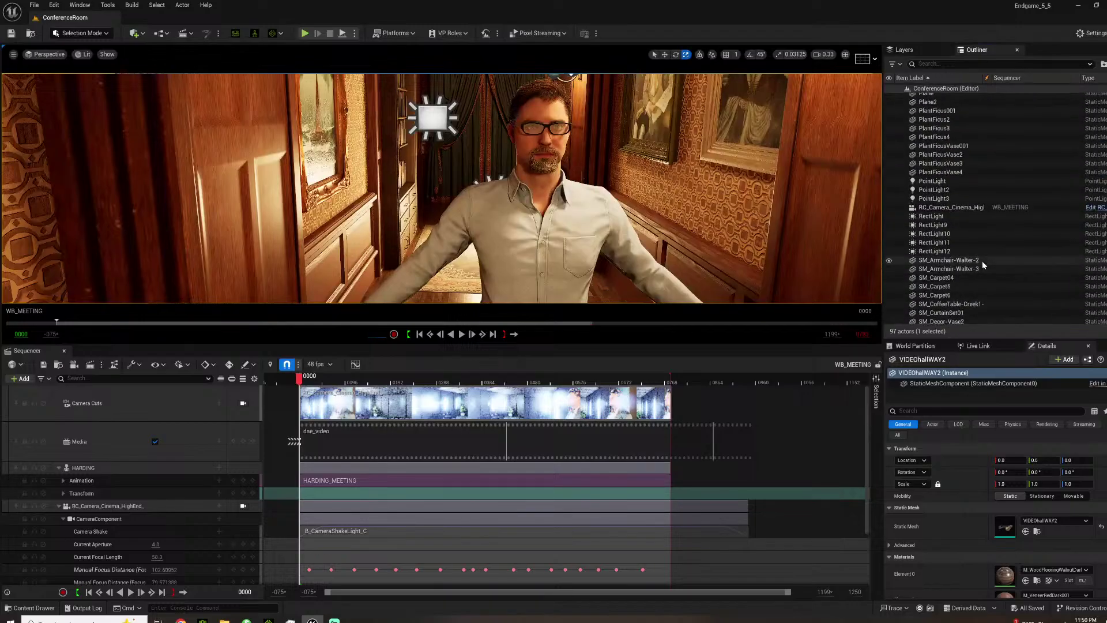
scroll(981, 263, "up", 5)
left_click_drag(913, 191, 121, 458)
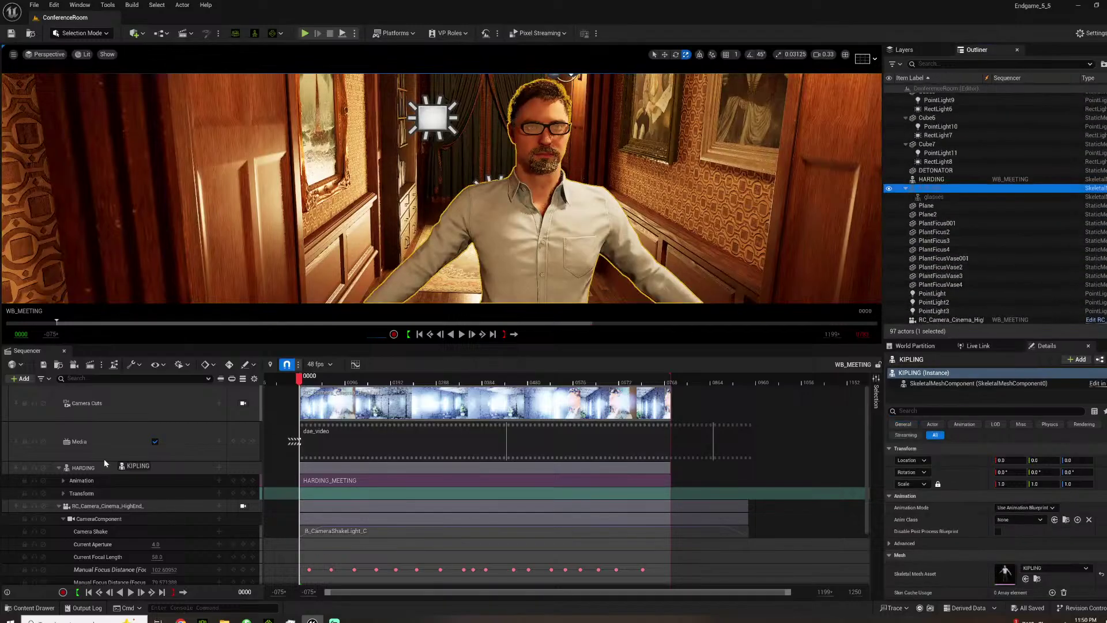
left_click(219, 519)
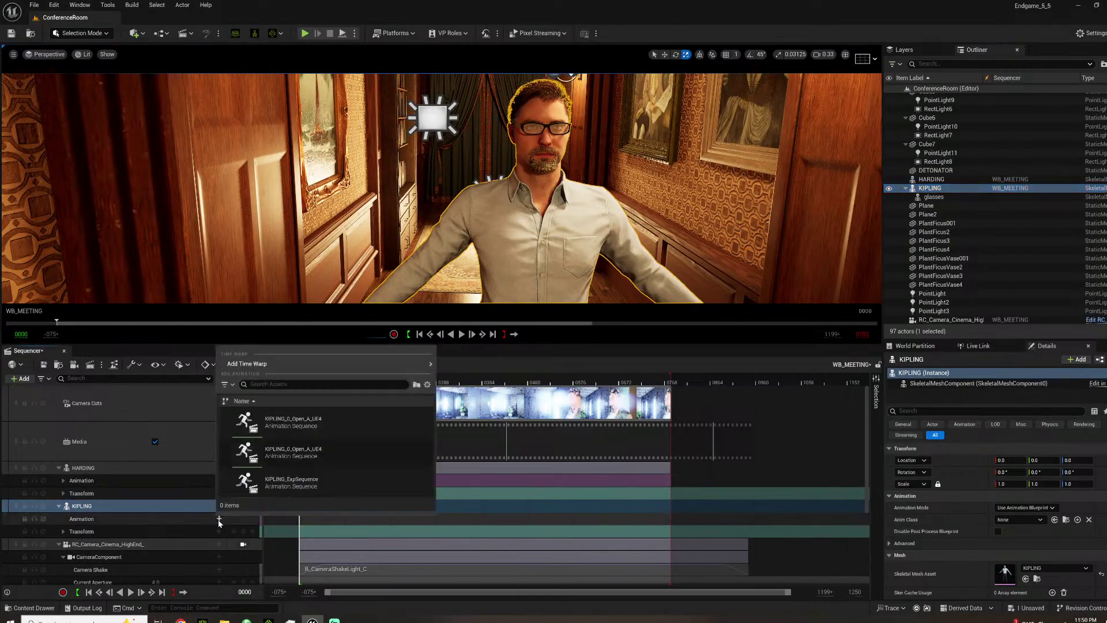
scroll(301, 441, "down", 2)
left_click(328, 463)
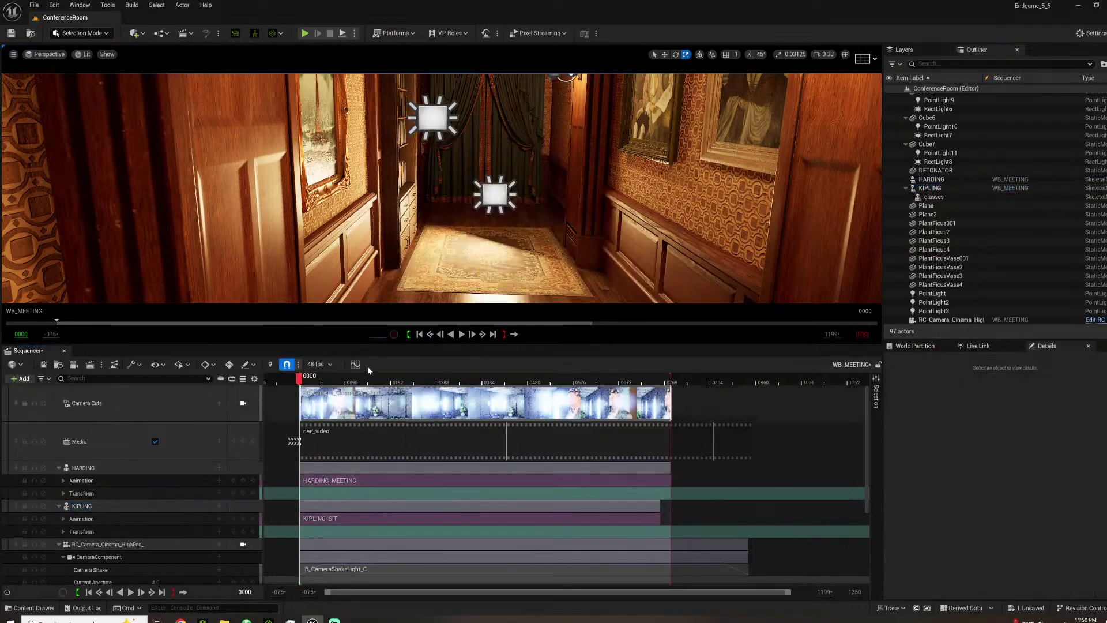
Inspect seated KIPLING in the conference room, then play WB_MEETING through the camera cuts.
right_click_drag(441, 188, 473, 141)
scroll(994, 182, "up", 3)
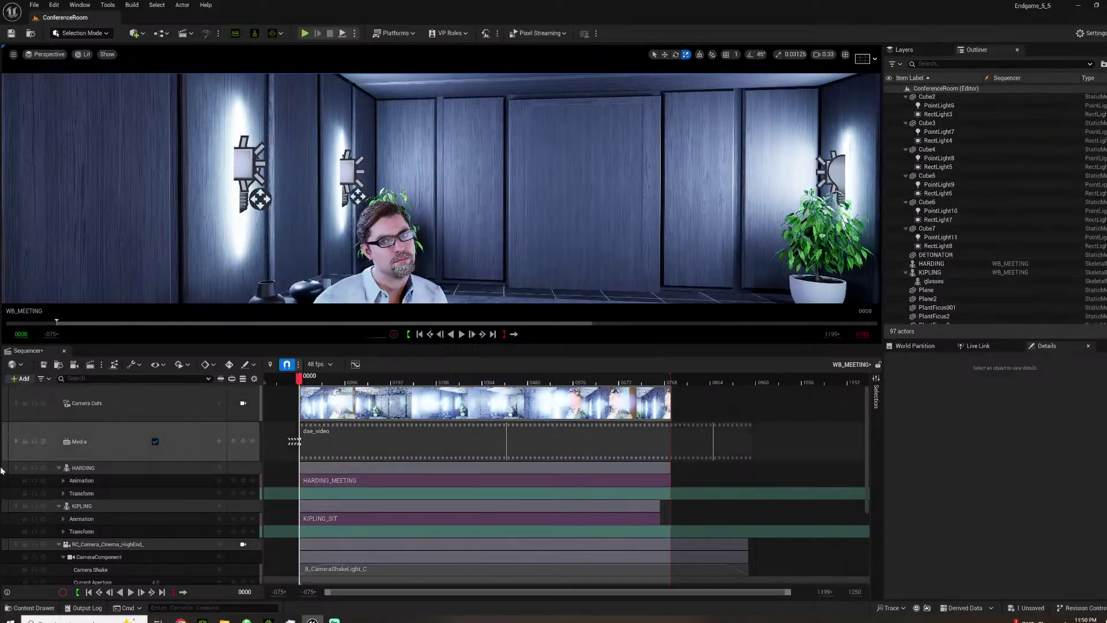
left_click(243, 403)
key("space")
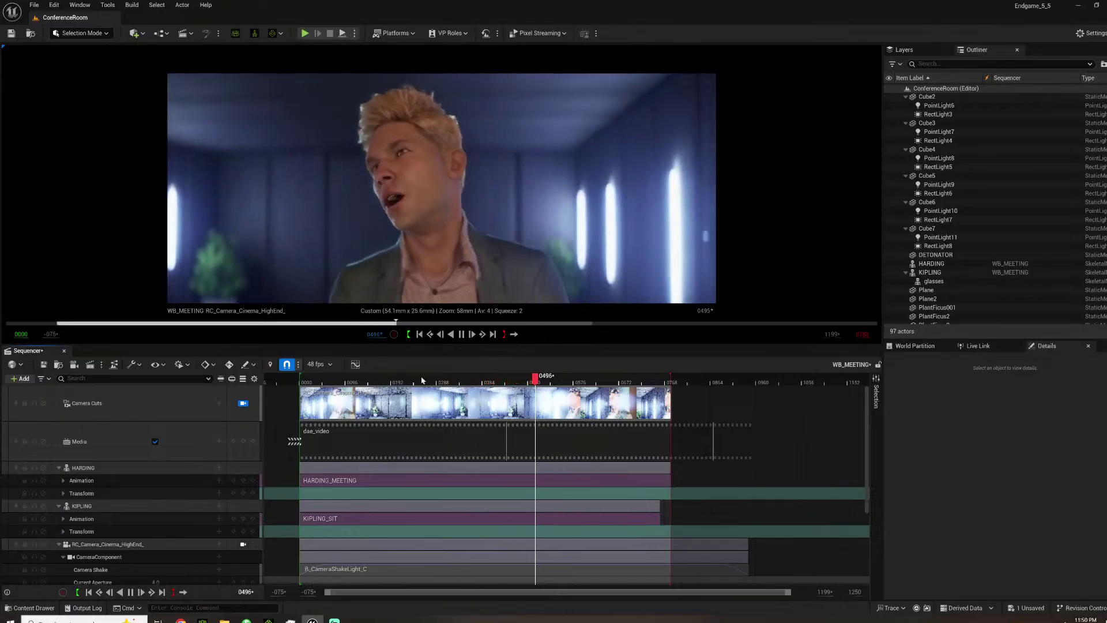
key("space")
Put the shifted camera cuts section back at frame 0 and replay the sequence from frame 201.
left_click_drag(508, 385, 501, 388)
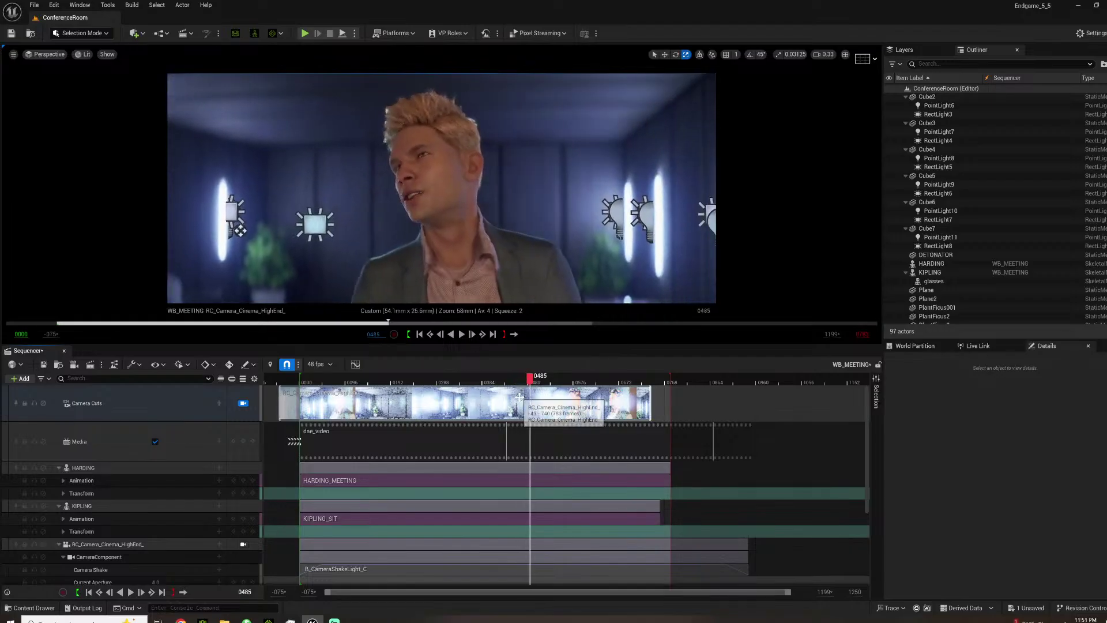
left_click_drag(524, 390, 545, 391)
left_click_drag(444, 381, 396, 377)
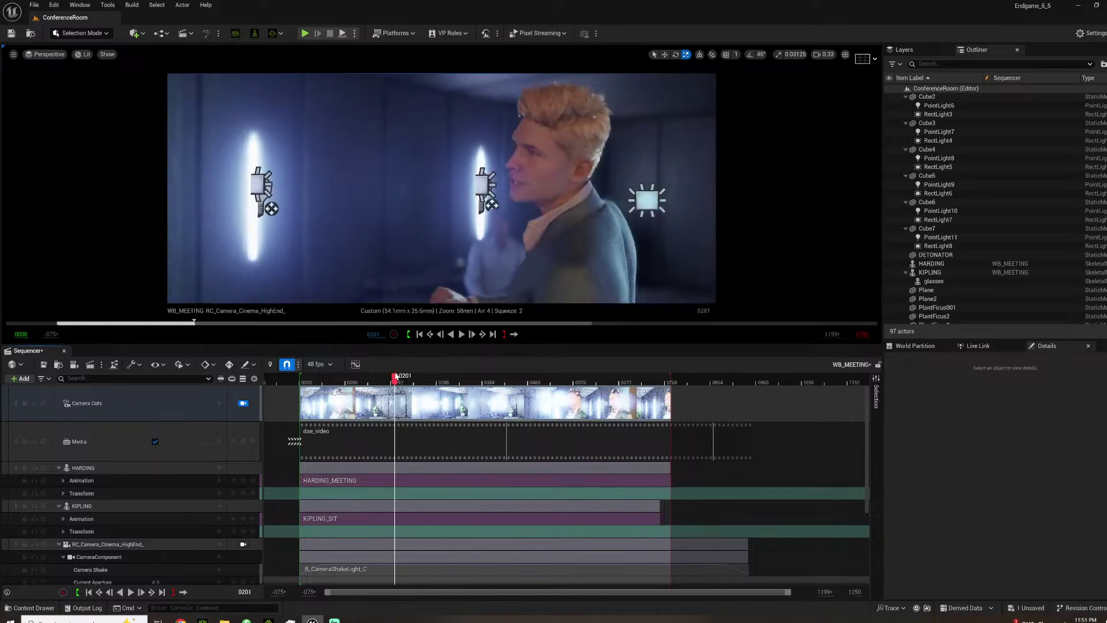
key("space")
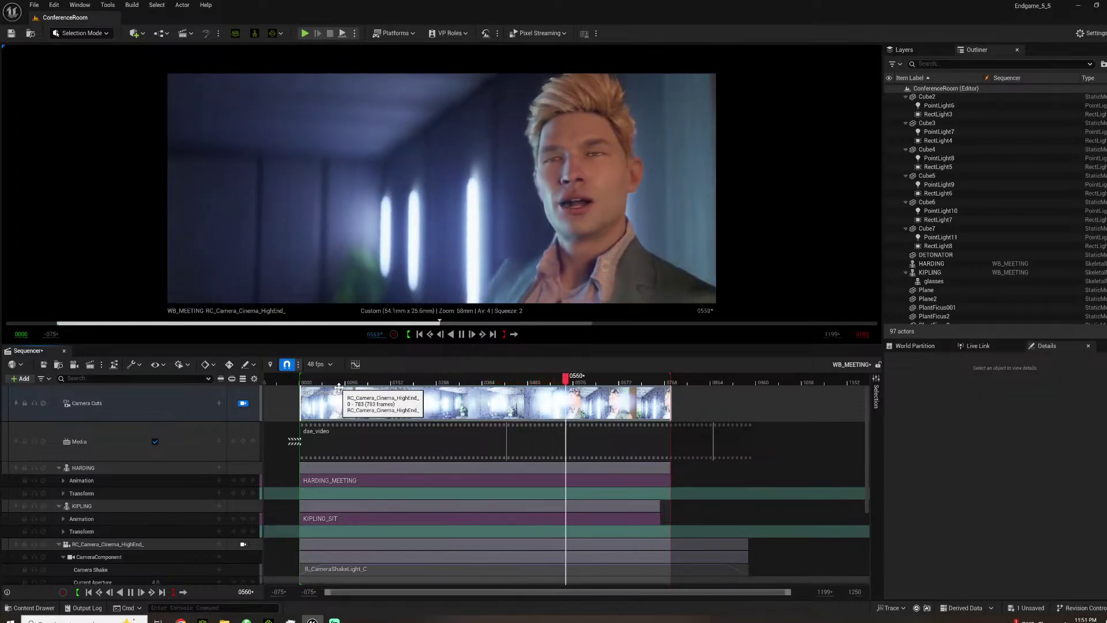
Stop playback and compare the shot at frame 250 with and without the camera cuts view, then inspect frame 181.
key("space")
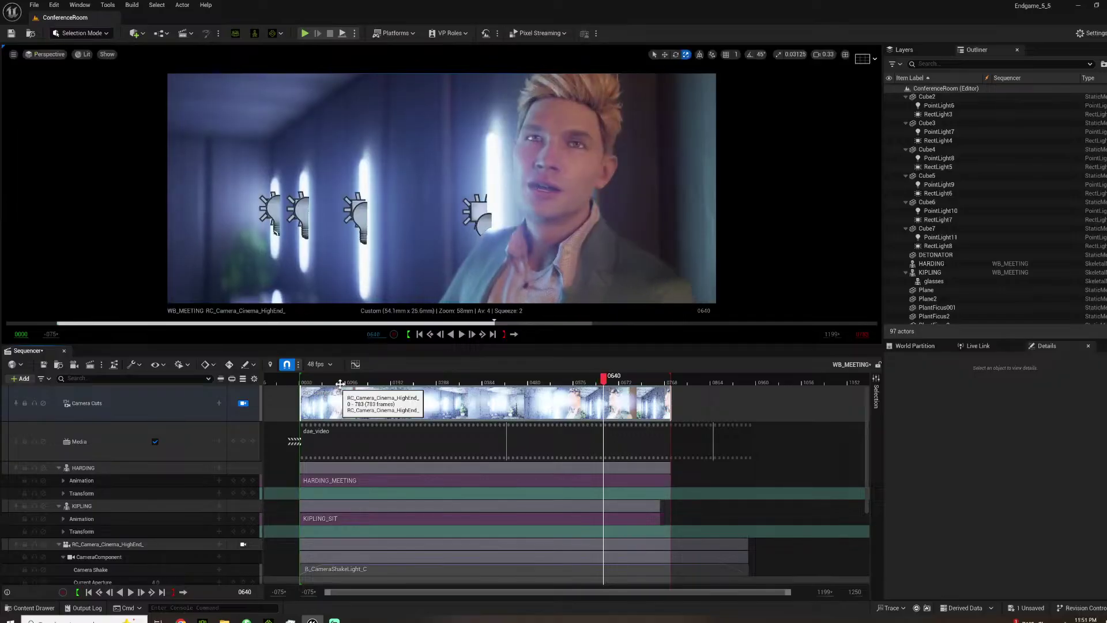
left_click_drag(336, 377, 418, 383)
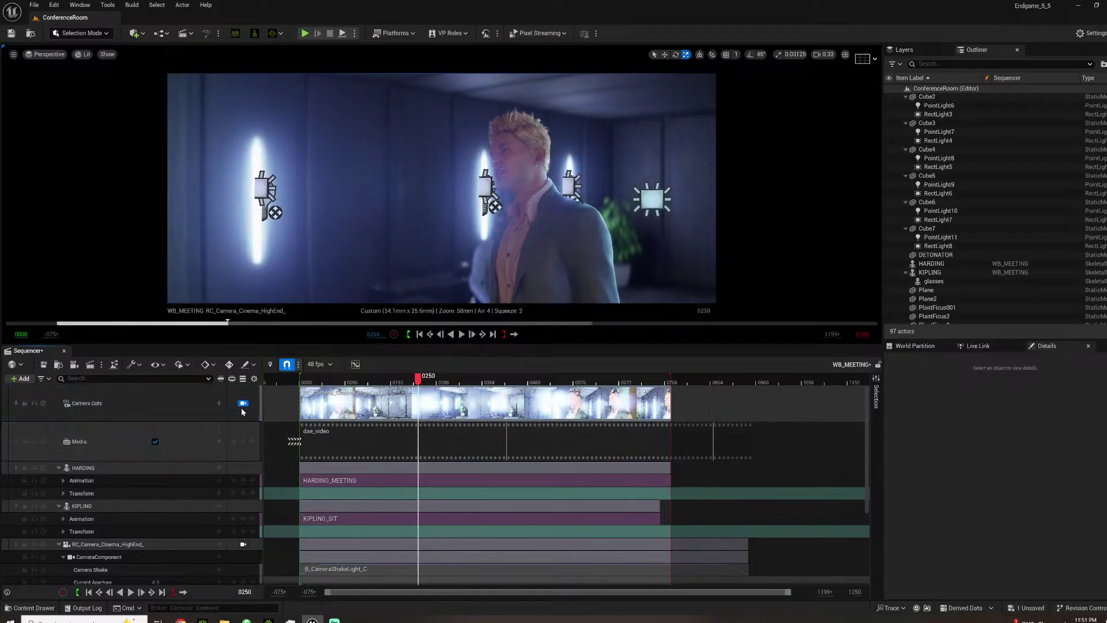
left_click(244, 403)
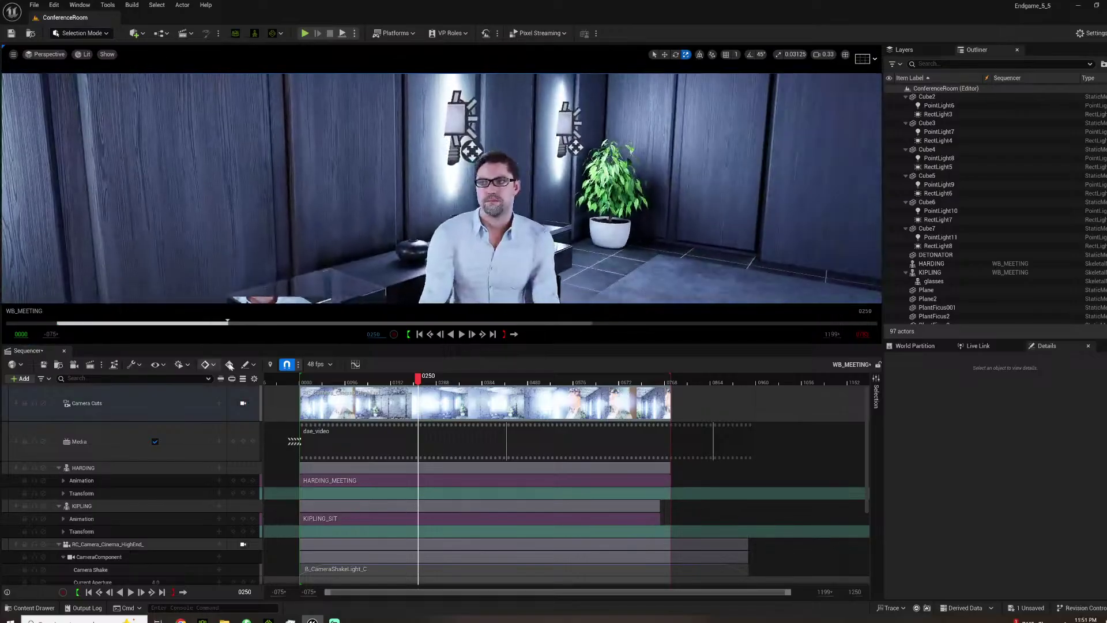
left_click(243, 403)
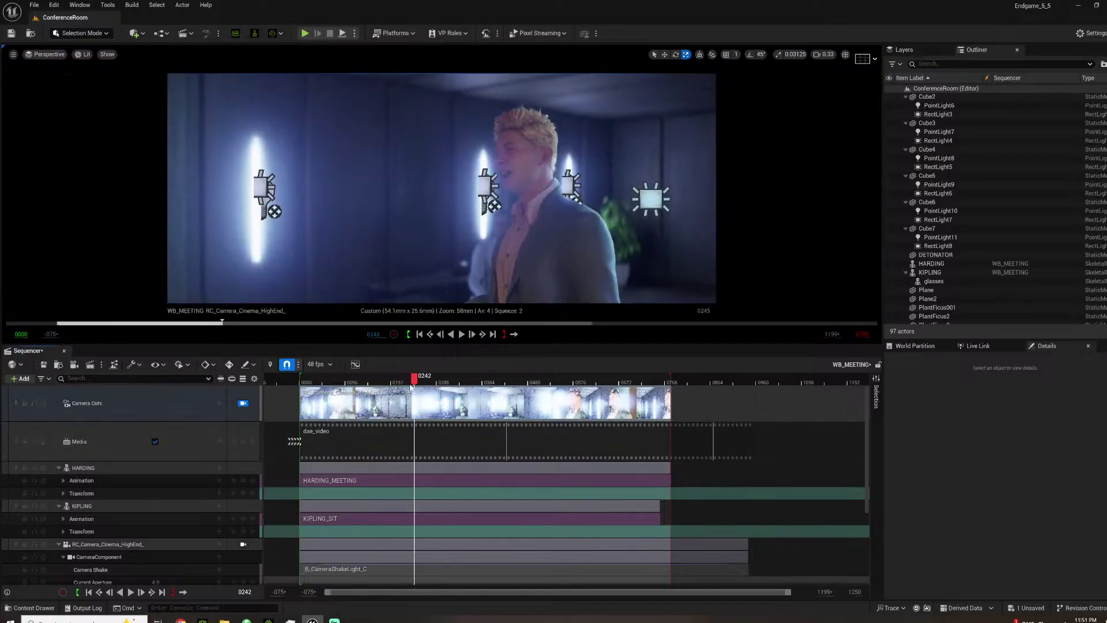
left_click(391, 382)
left_click_drag(388, 392, 385, 389)
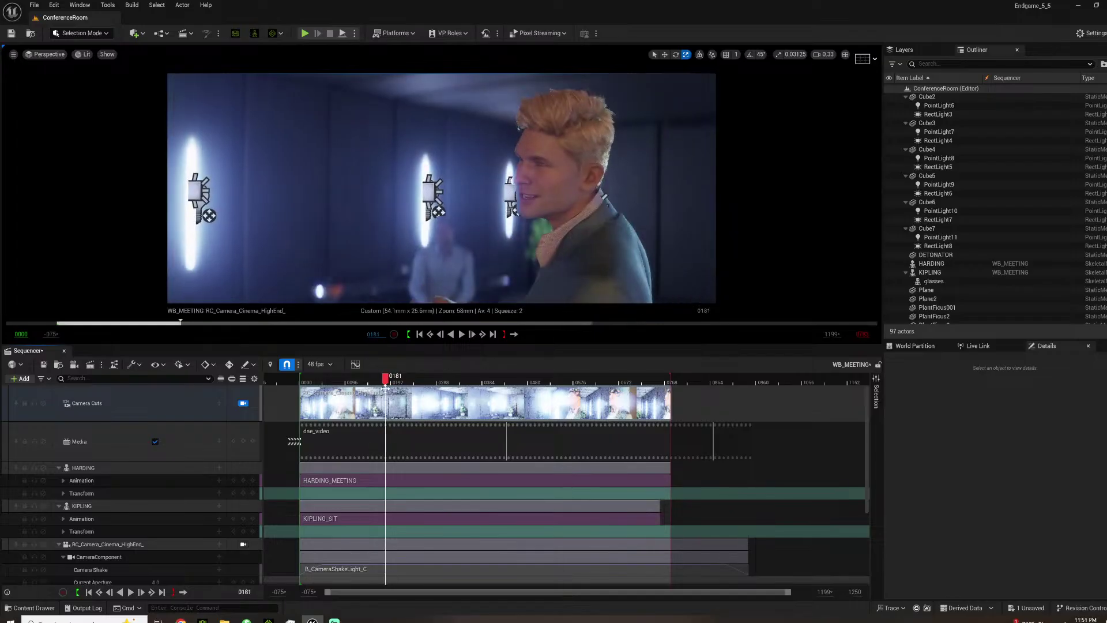
Outside the camera cuts view, duplicate RectLight12, move the copy toward KIPLING's side, and turn it to about -90°.
left_click(243, 403)
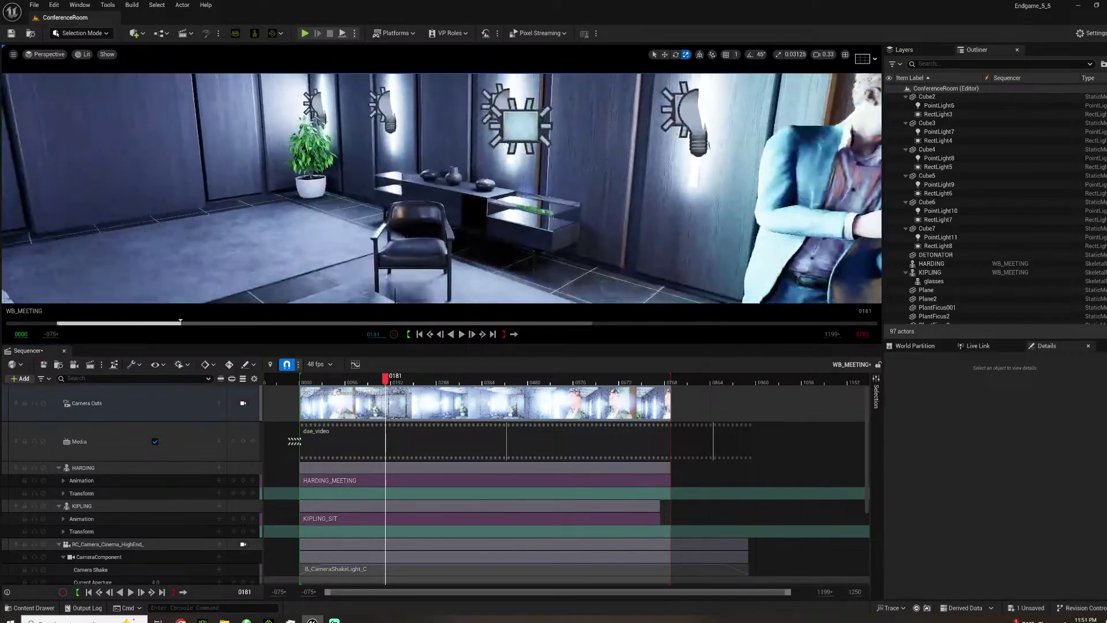
left_click(519, 118)
scroll(518, 139, "down", 5)
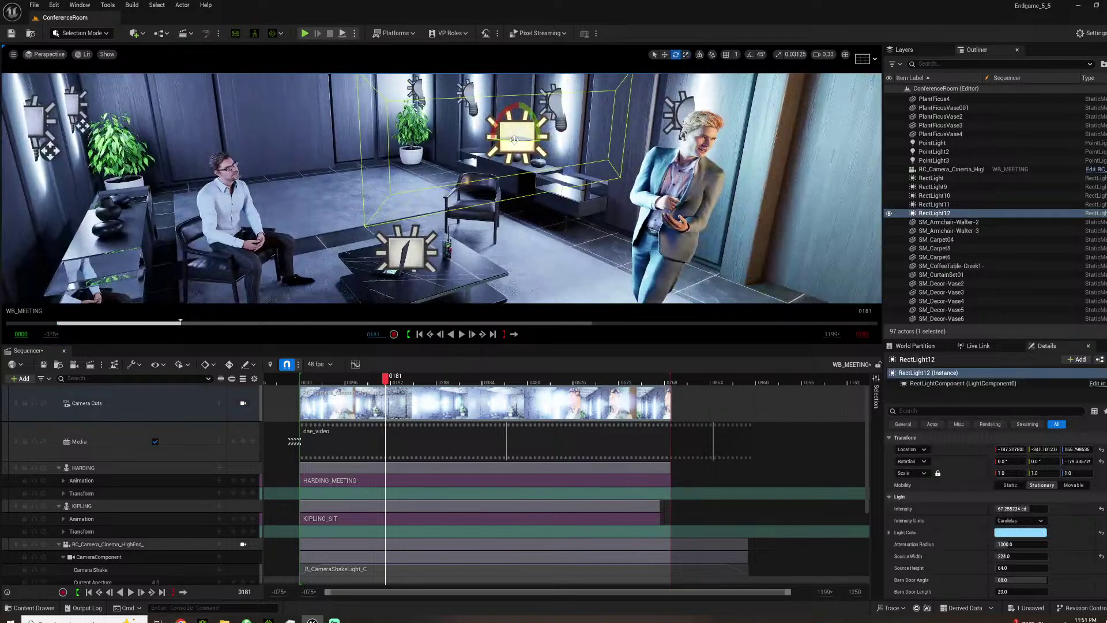
left_click_drag(514, 139, 426, 127, "alt")
key("w")
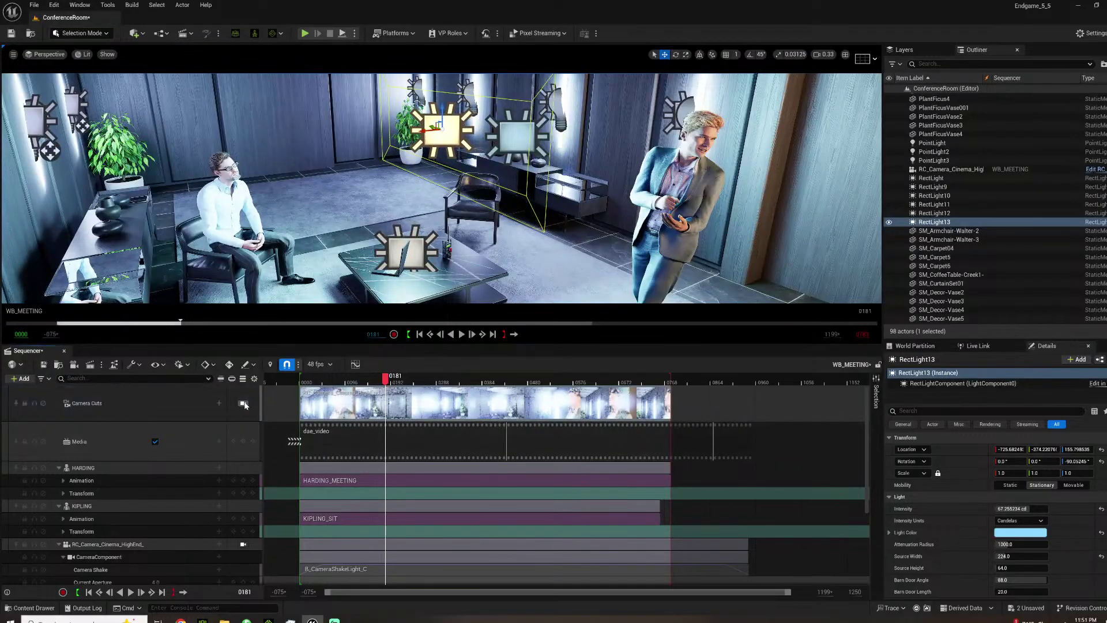
Through the camera cuts view, set RectLight13's intensity to 15 cd and shift it slightly along Y to about -368.
left_click(243, 404)
left_click(1017, 508)
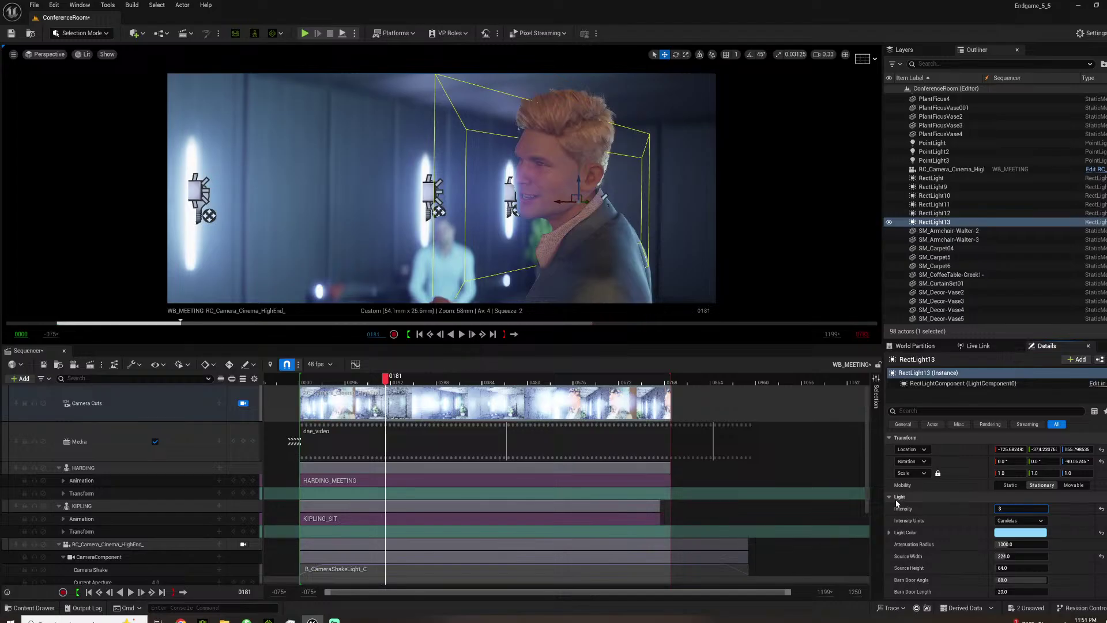
key("Return")
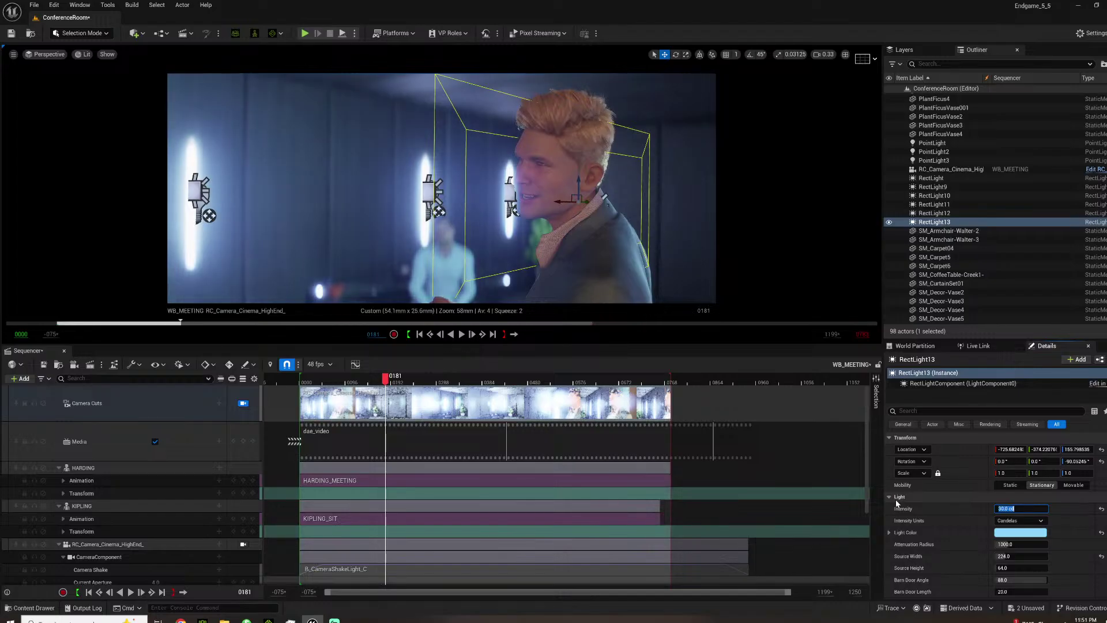
key("Return")
type("15")
key("Return")
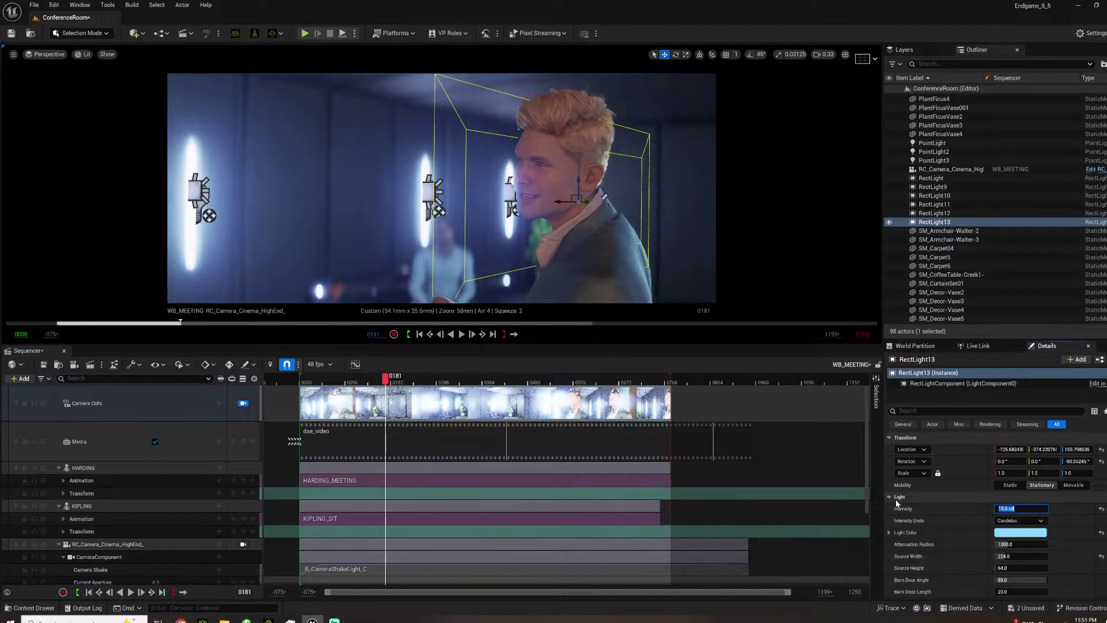
mouse_move(560, 202)
left_mouse_down()
mouse_move(599, 200)
mouse_move(574, 202)
left_mouse_up()
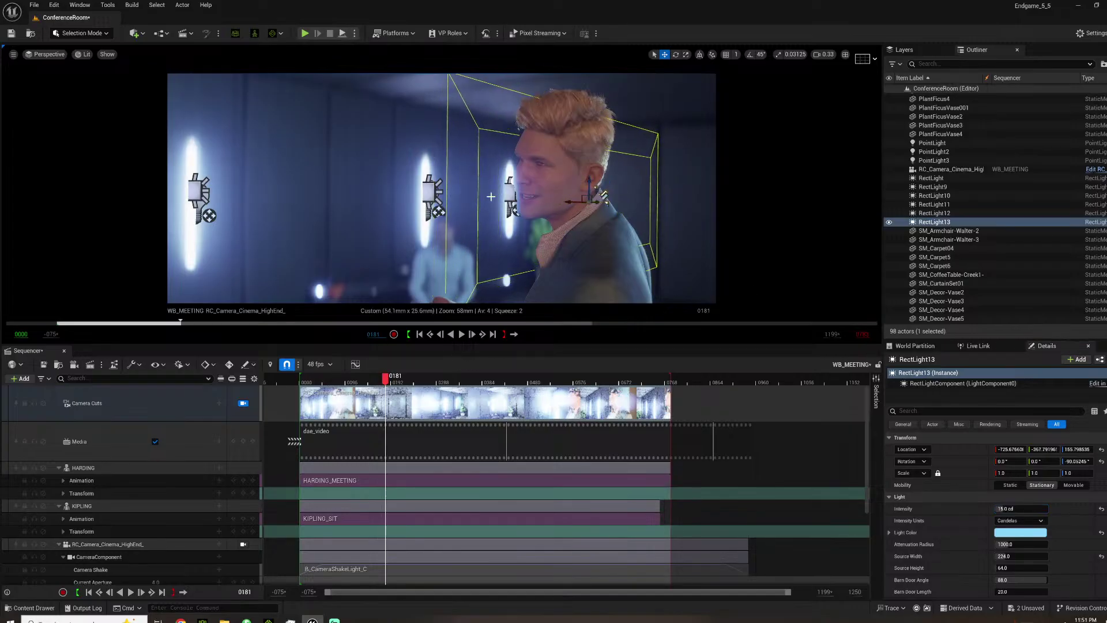
Go to frame 26, then save the WB_MEETING sequence, the ConferenceRoom level, and all other unsaved assets.
left_click(312, 383)
key("ctrl+s")
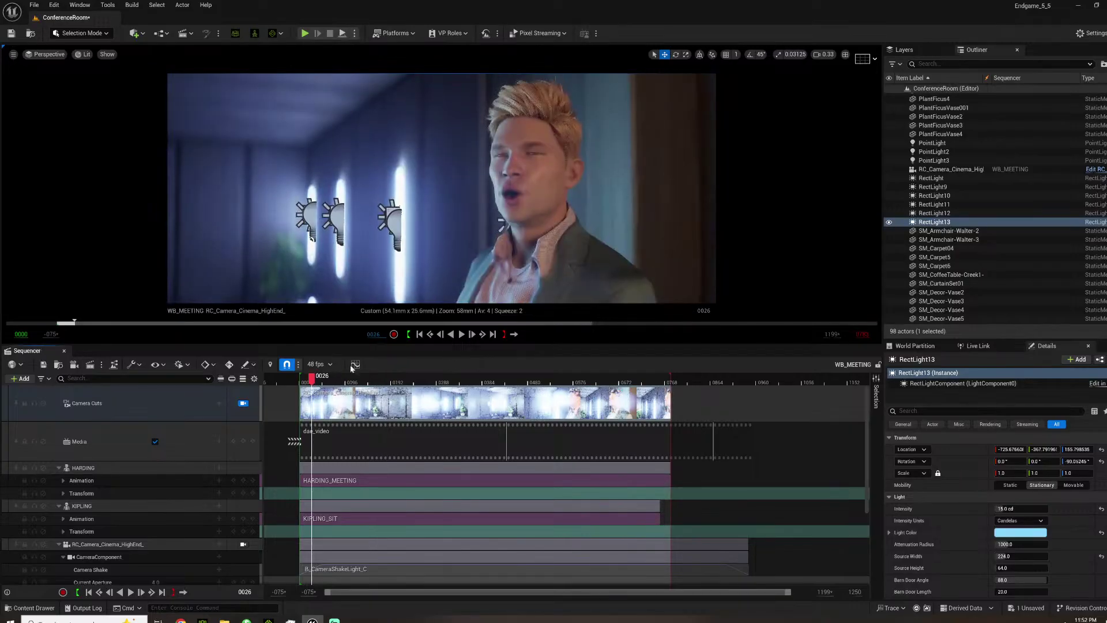
left_click(35, 5)
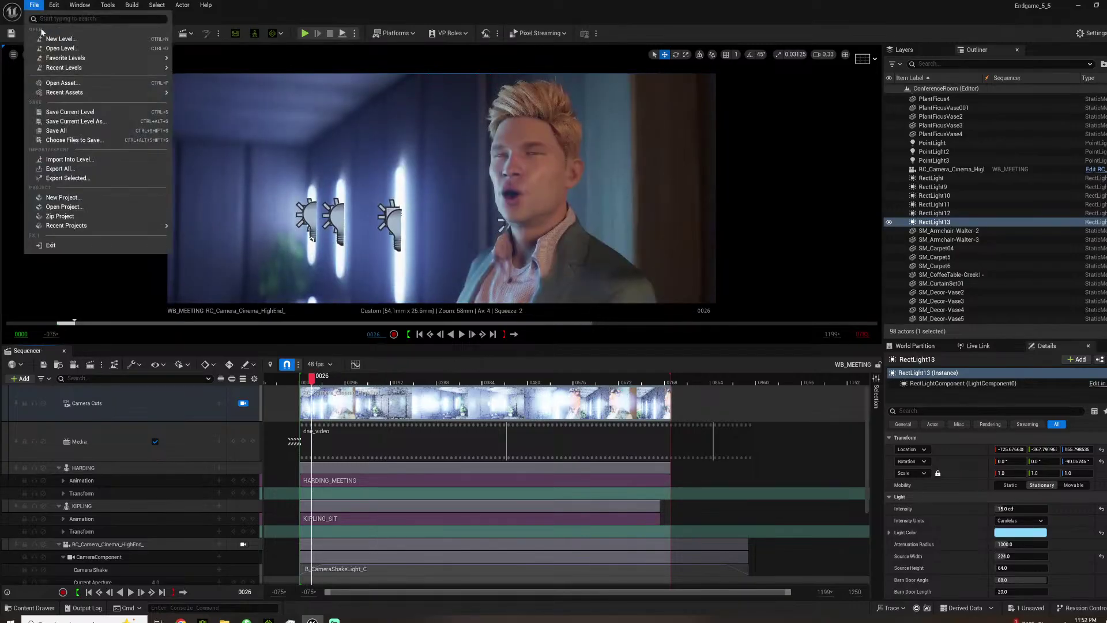
left_click(75, 129)
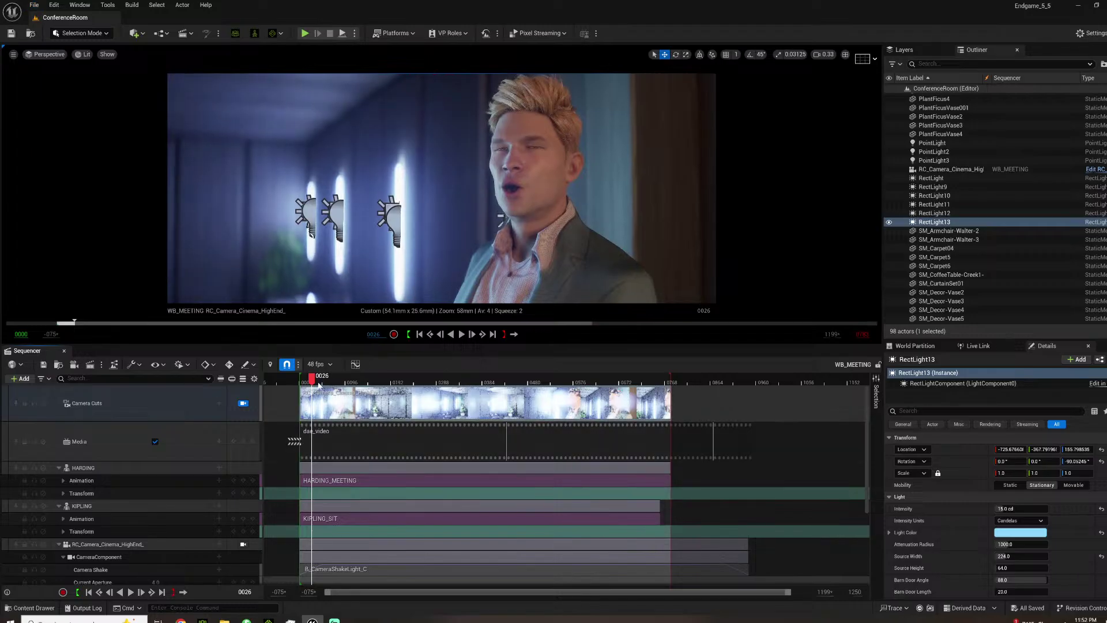
Delete the Media track holding dae_video from WB_MEETING, play the sequence from its start, and return to frame 120.
left_click_drag(318, 381, 336, 381)
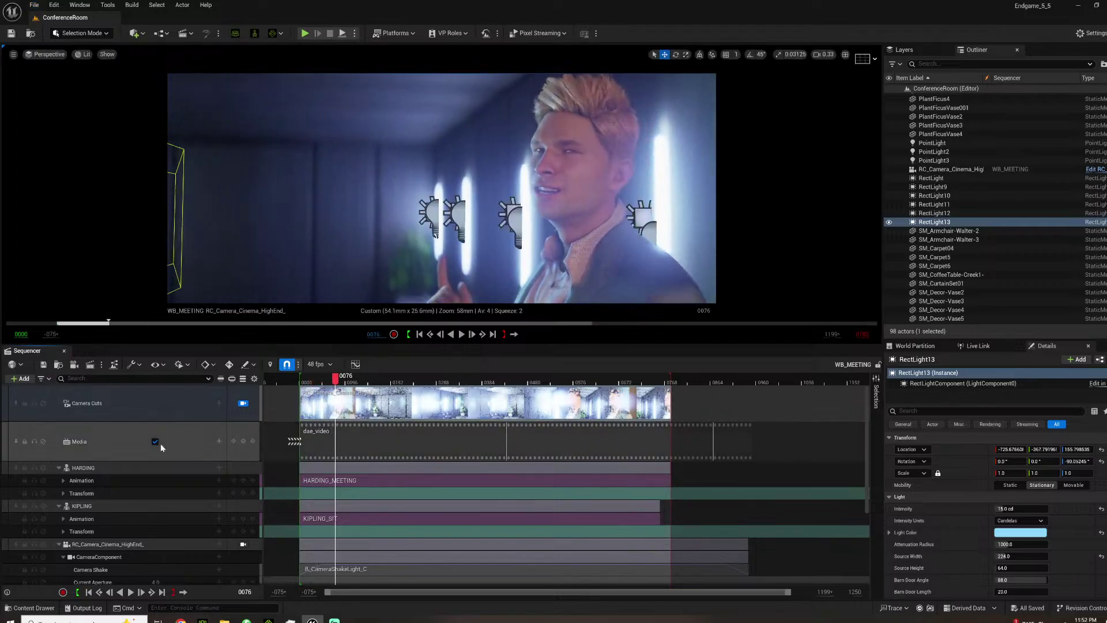
left_click(85, 442)
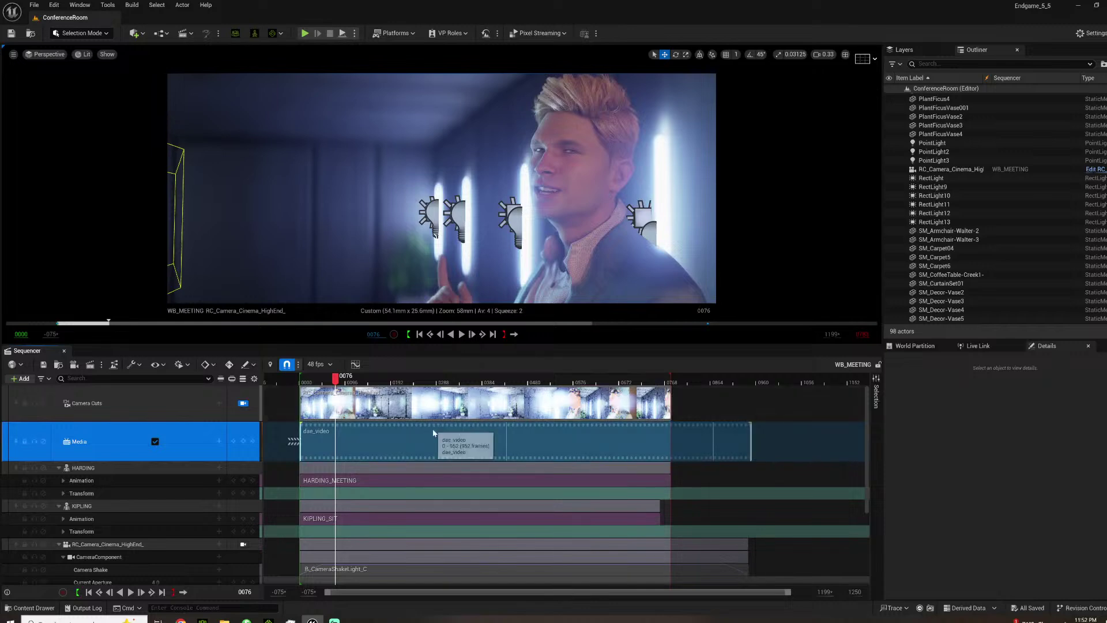
key("Delete")
left_click(304, 381)
key("space")
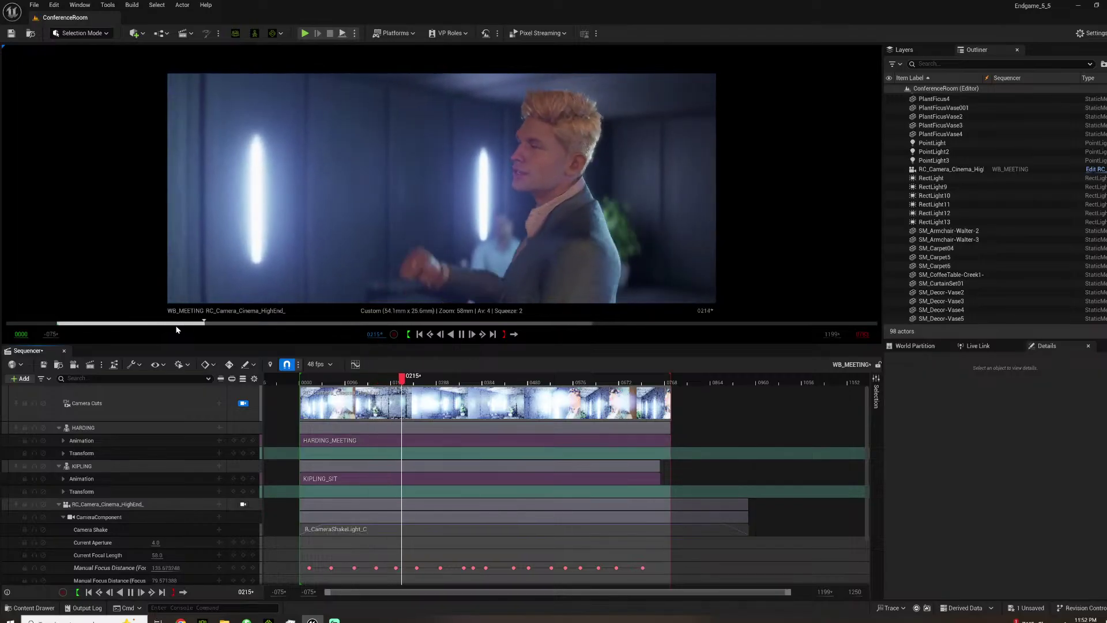
key("space")
left_click_drag(413, 379, 357, 384)
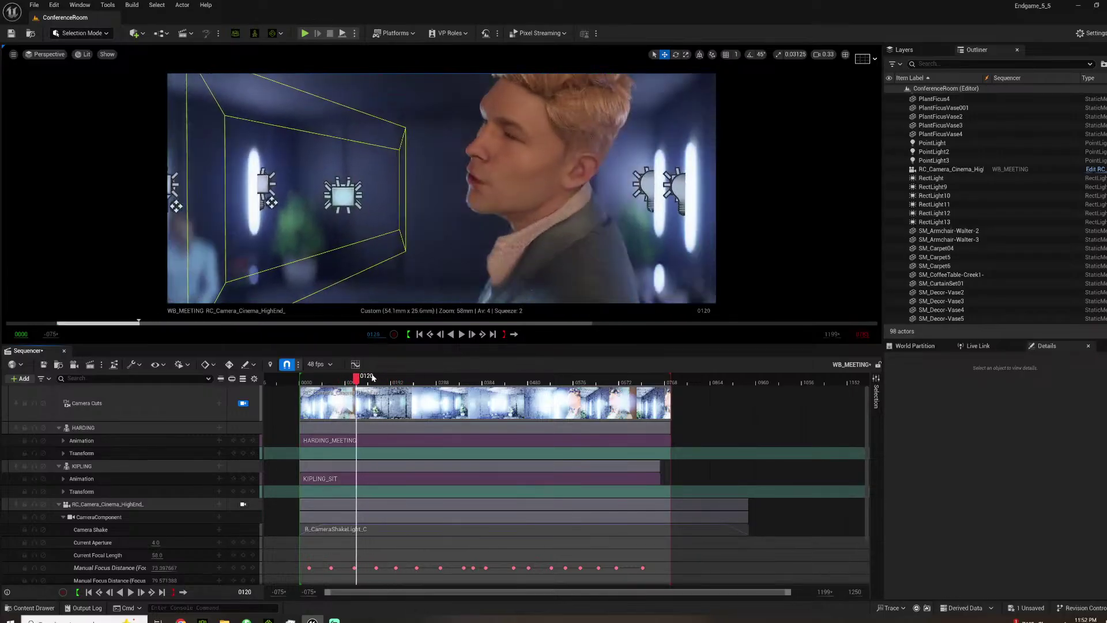
Set the bloom method to Convolution on the camera component of RC_Camera_Cinema_HighEnd_.
left_click(383, 230)
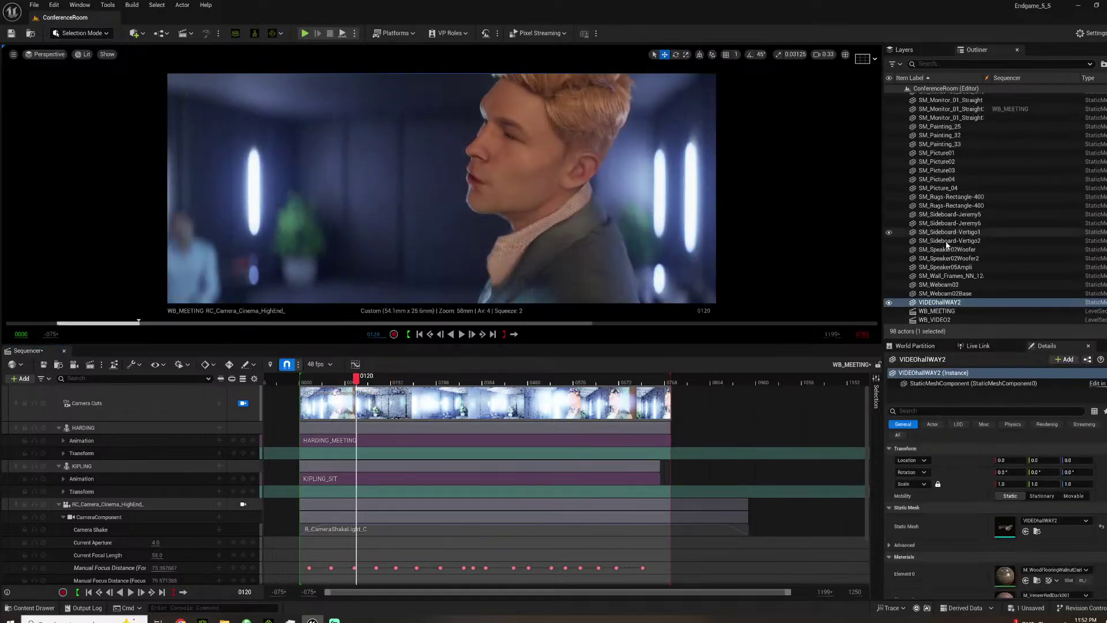
scroll(969, 233, "up", 6)
scroll(969, 232, "up", 8)
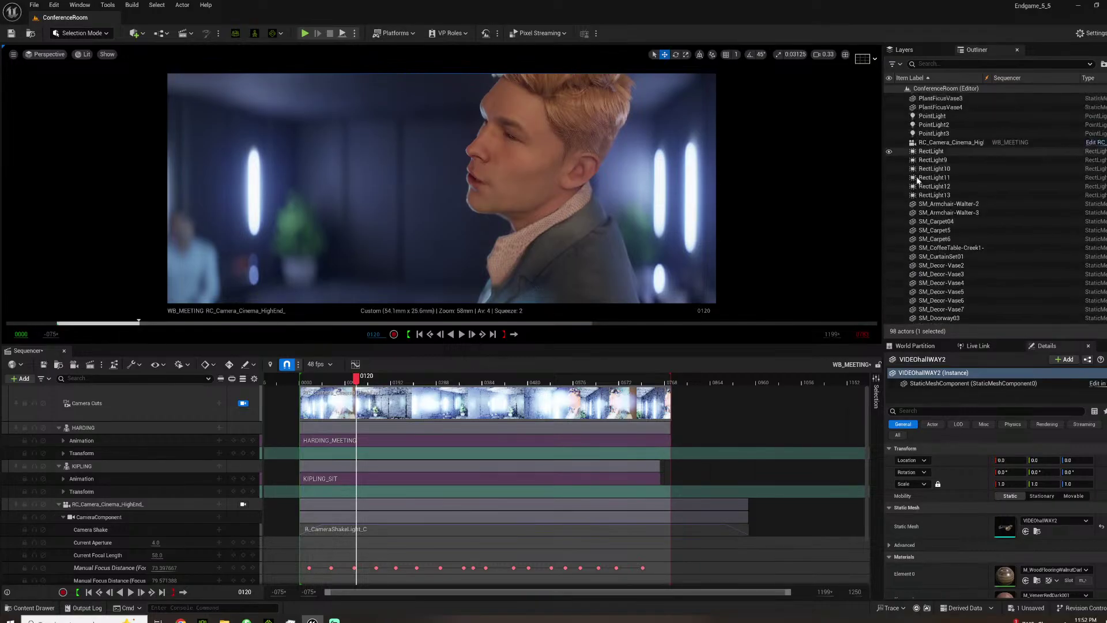
left_click(945, 198)
left_click(915, 413)
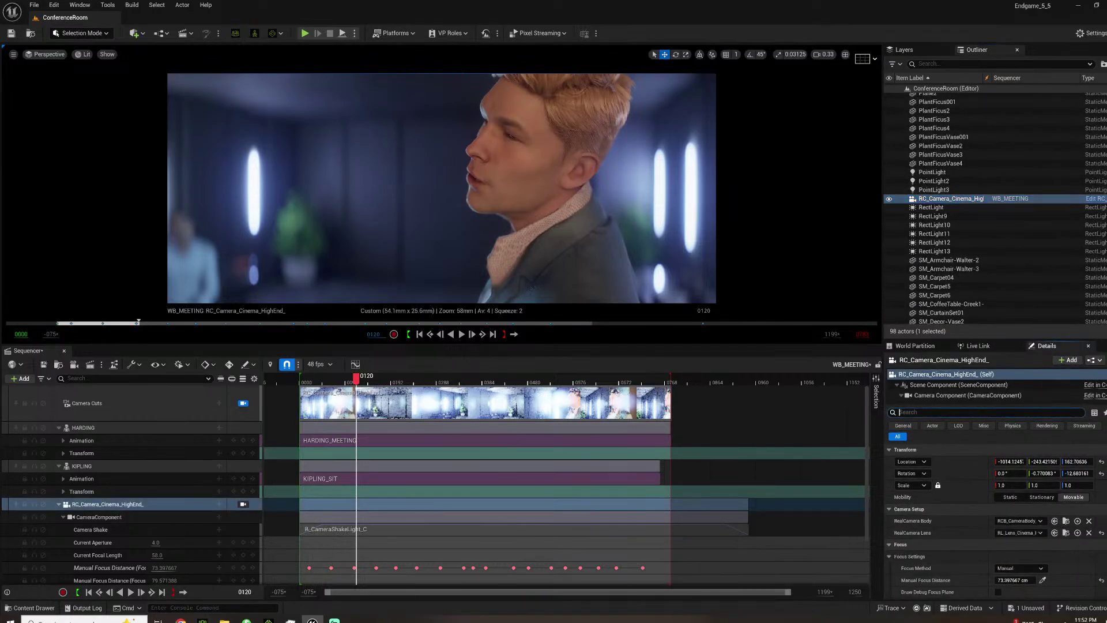
type("bloom")
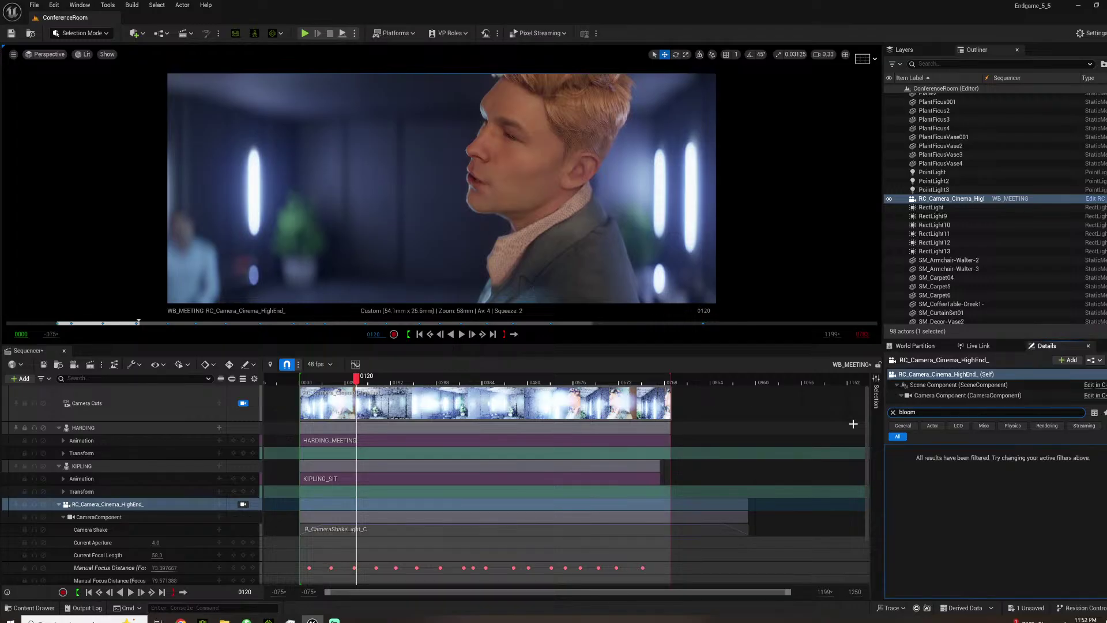
left_click(974, 395)
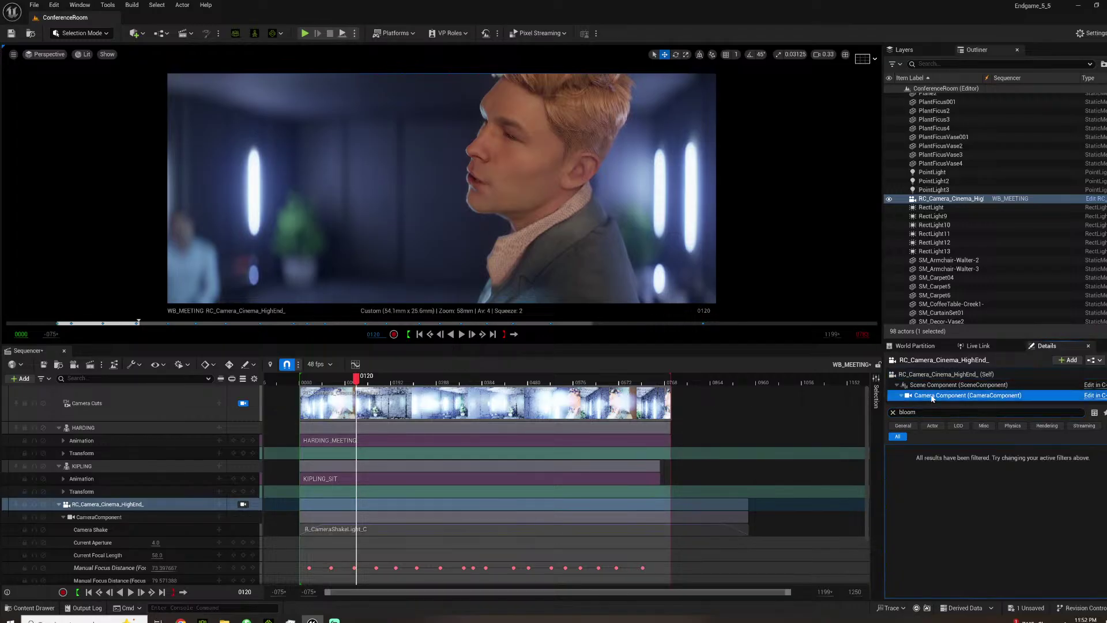
left_click(1008, 475)
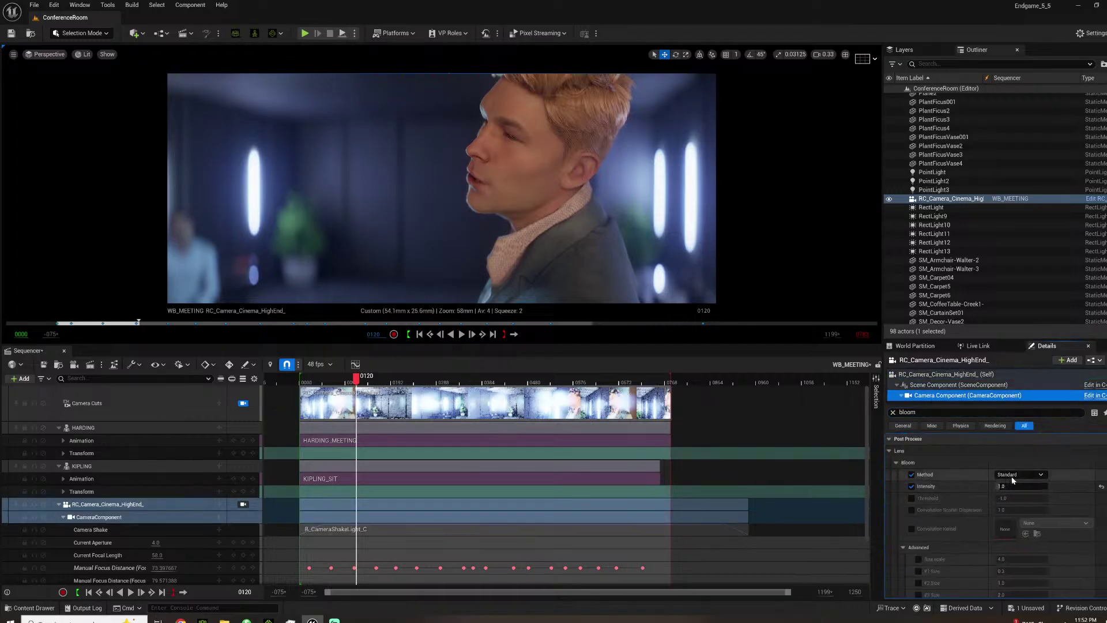
left_click(1008, 492)
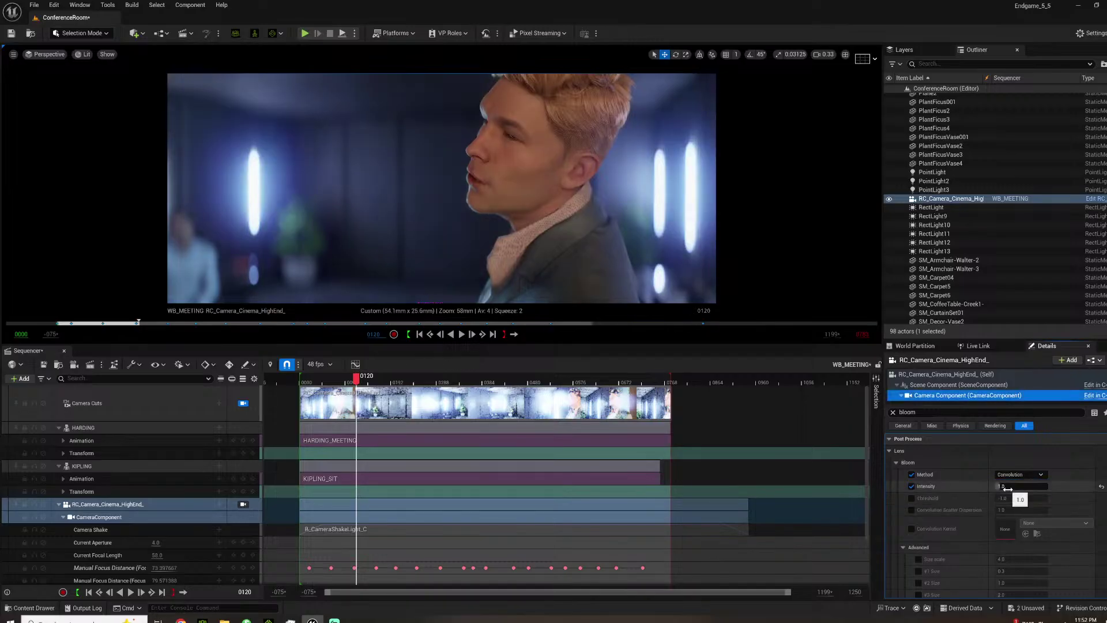
Play the sequence through its later frames to judge the bloom, then scrub to frame 637.
left_click(333, 380)
key("space")
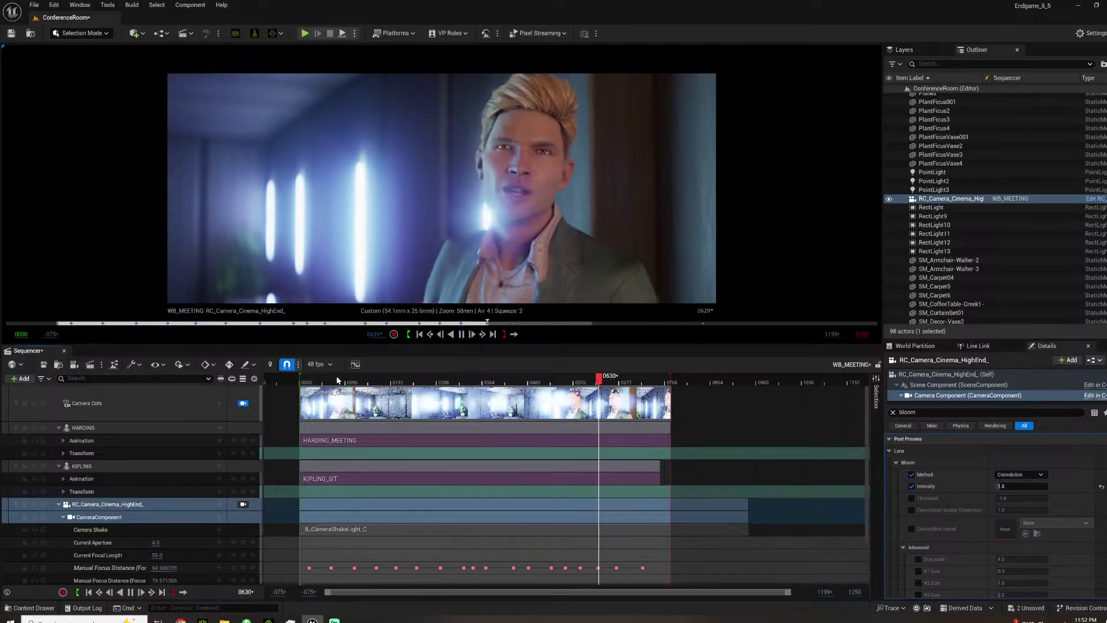
key("space")
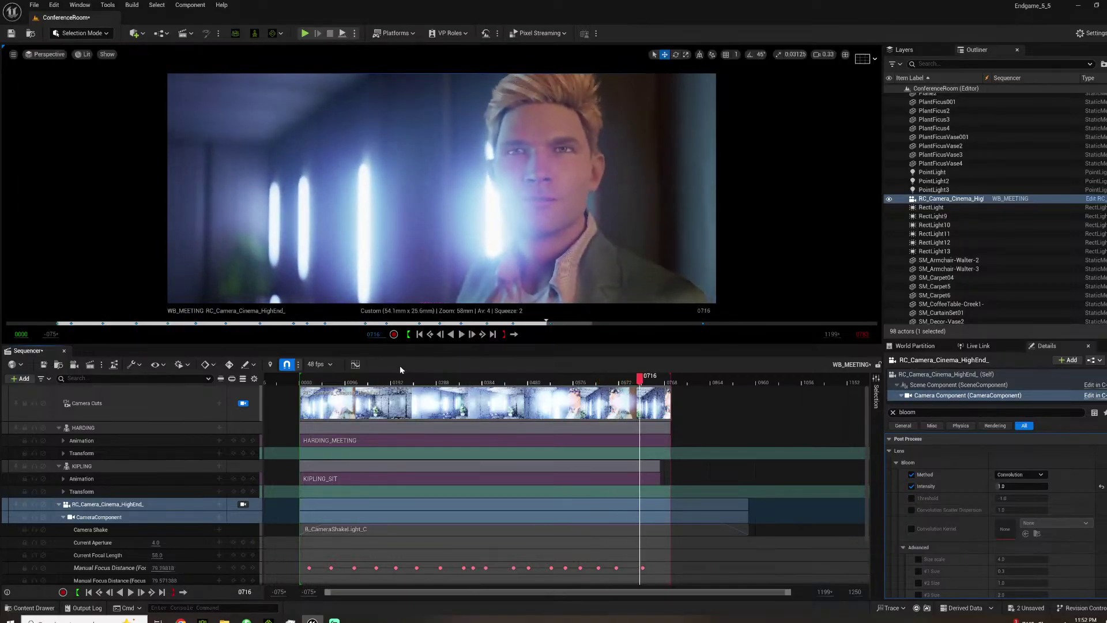
left_click_drag(483, 373, 602, 360)
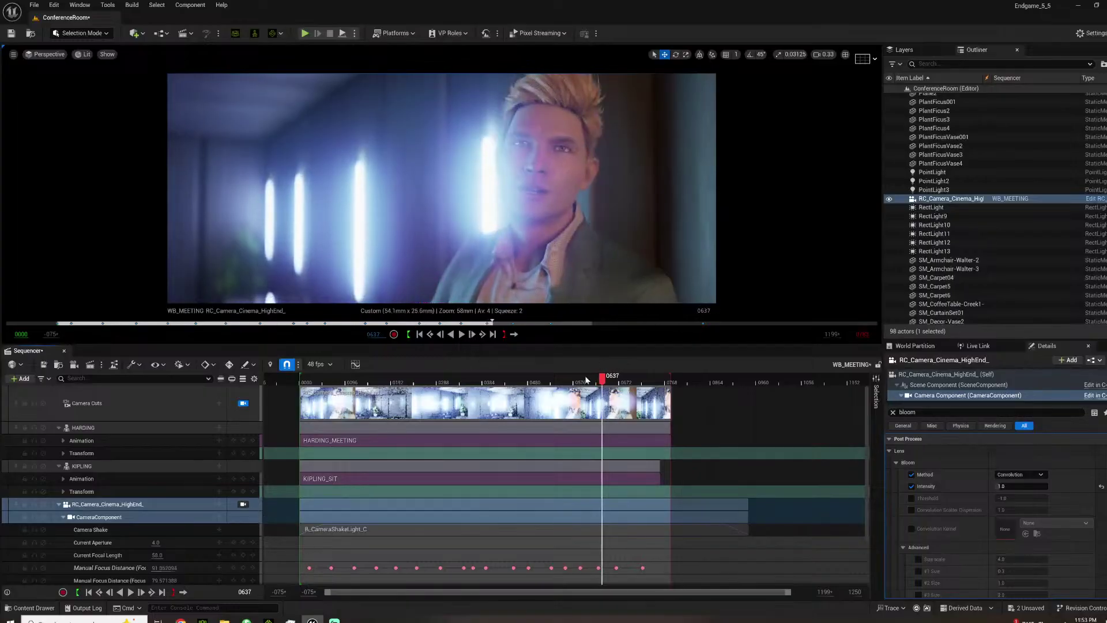
Save the sequence and the ConferenceRoom level with the new bloom setting.
key("ctrl+s")
left_click(35, 5)
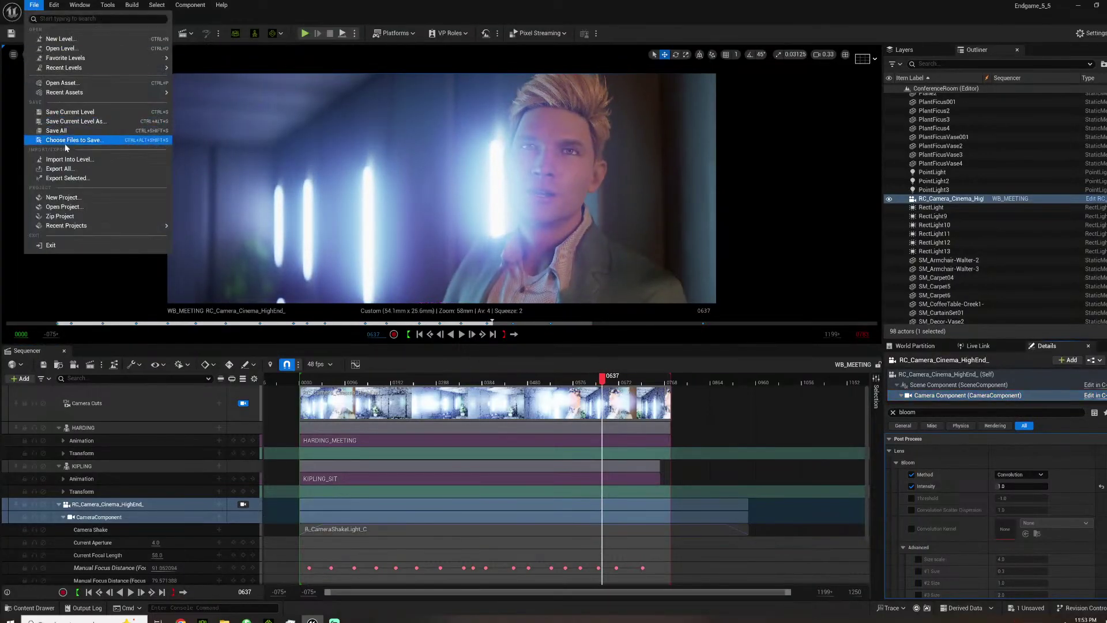
left_click(58, 137)
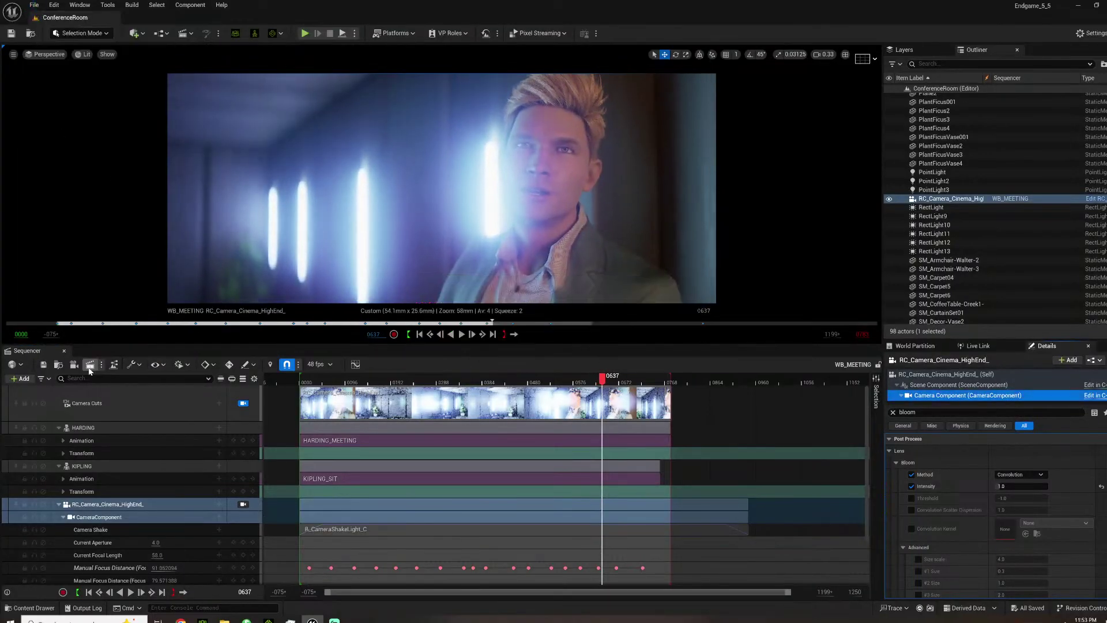
Send WB_MEETING to the Movie Render Queue and assign the Endgame_render configuration to its job.
left_click(90, 365)
left_click(410, 45)
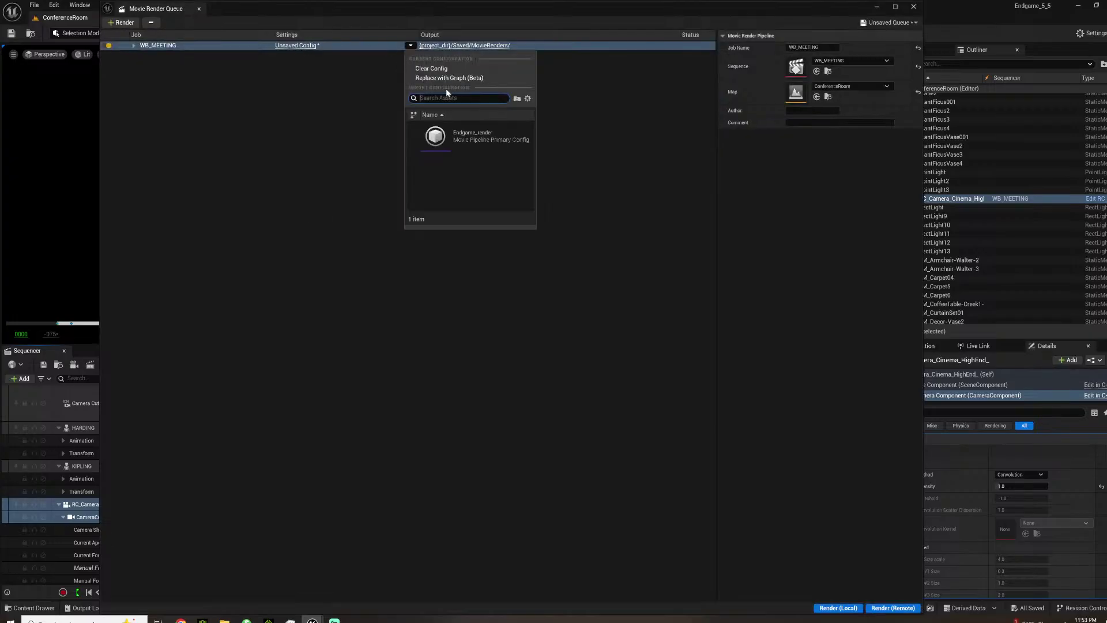
left_click(473, 138)
Create the folder ALRIGHT_GENTLEMAN_A inside WEBERSTV2 and choose it as the output directory of the WB_MEETING render job.
left_click(302, 46)
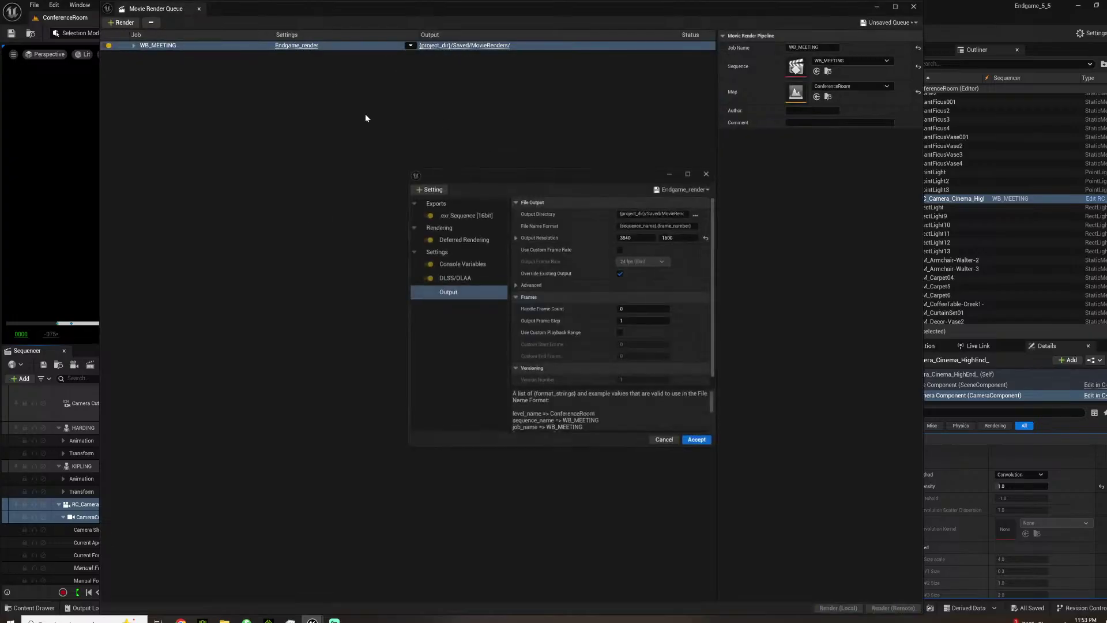
left_click(694, 215)
left_click(571, 188)
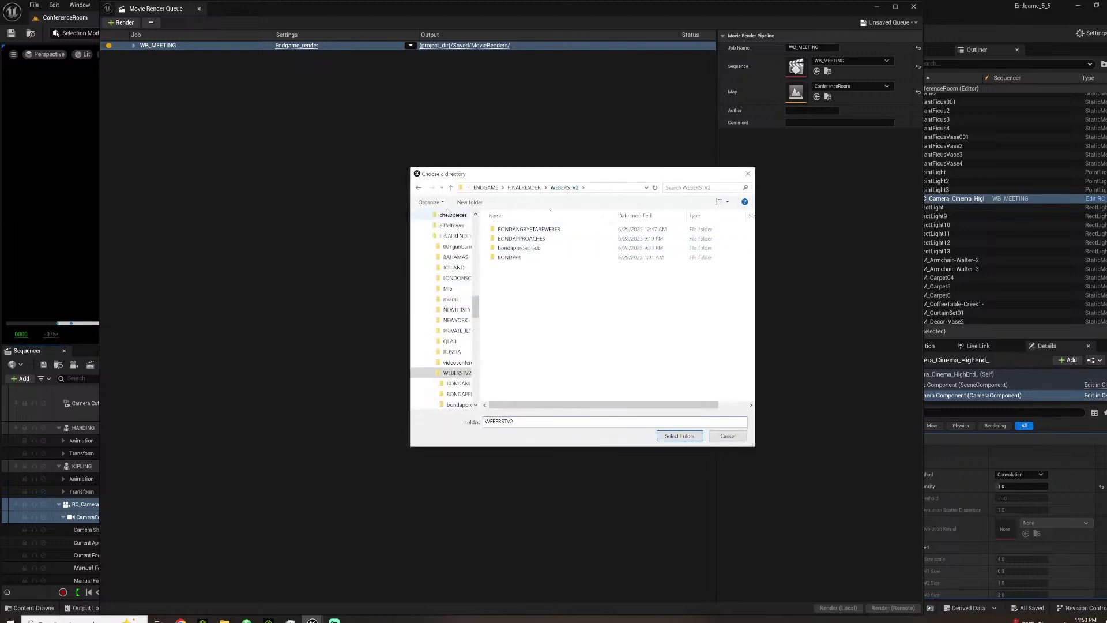
left_click(469, 201)
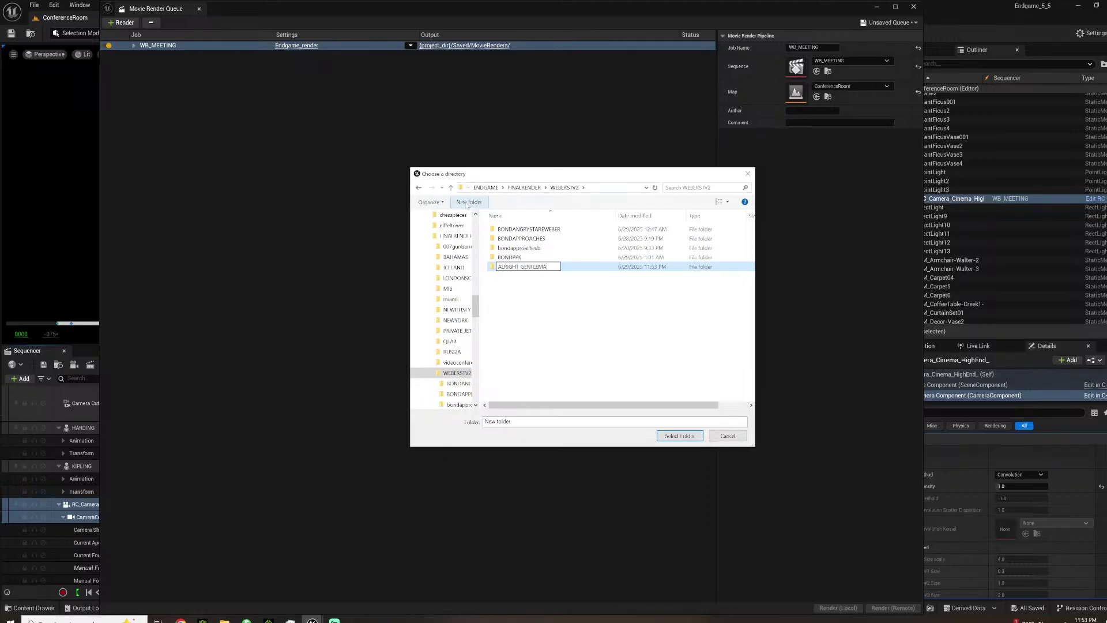
key("Return")
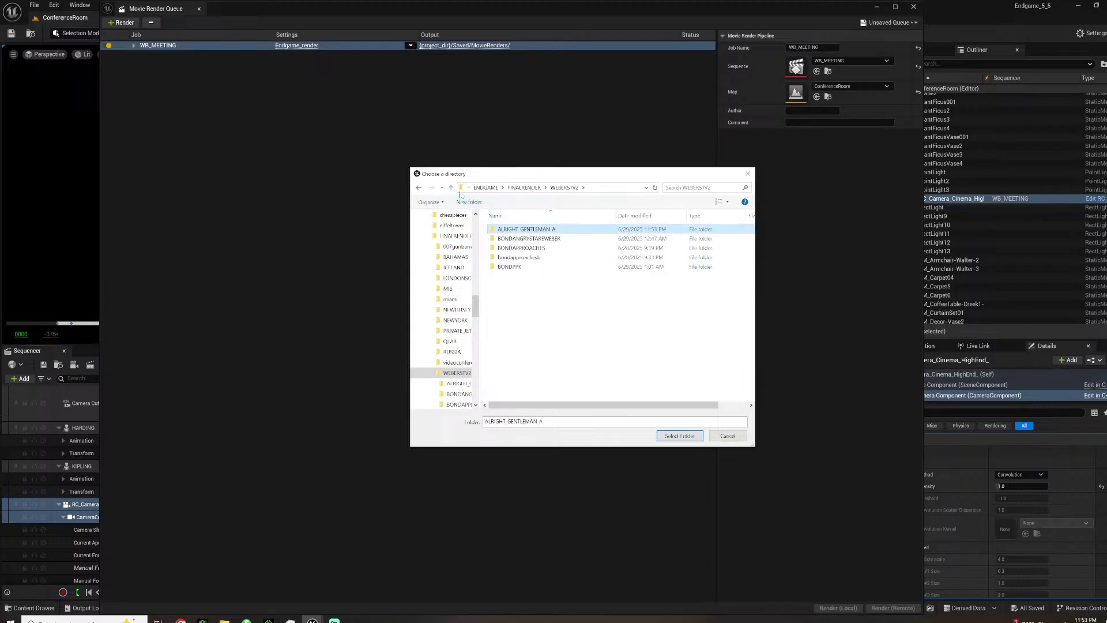
left_click(680, 435)
Replace the sequence name in the job's file name format with ALRIGHT_GENTLEMAN, keeping the frame number, and accept the output settings.
left_click(636, 227)
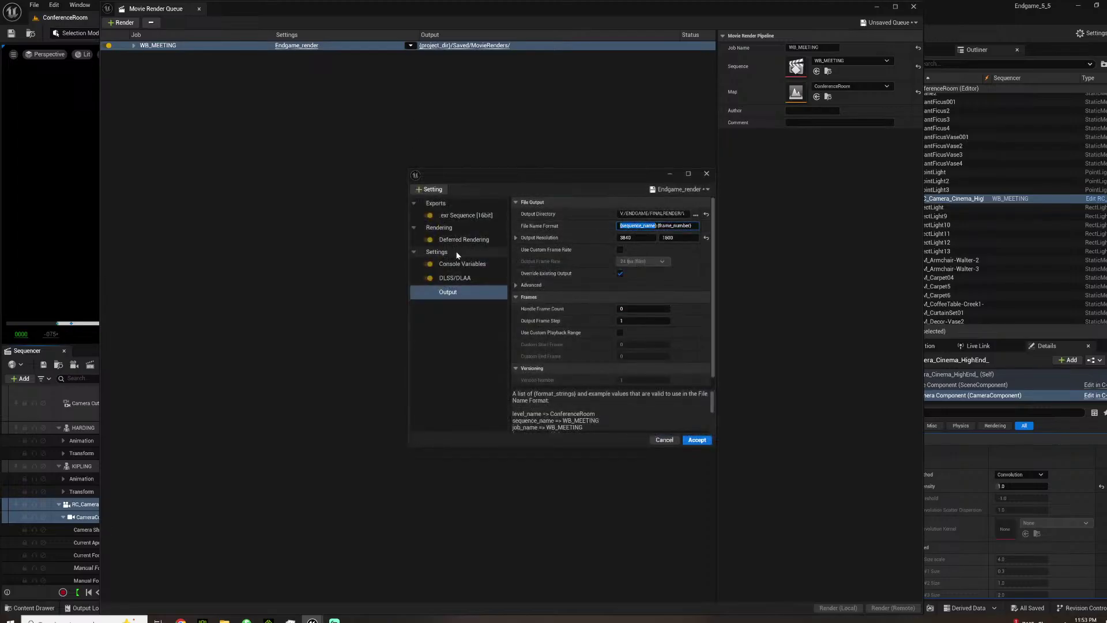
type("ALR")
type("AN")
key("Return")
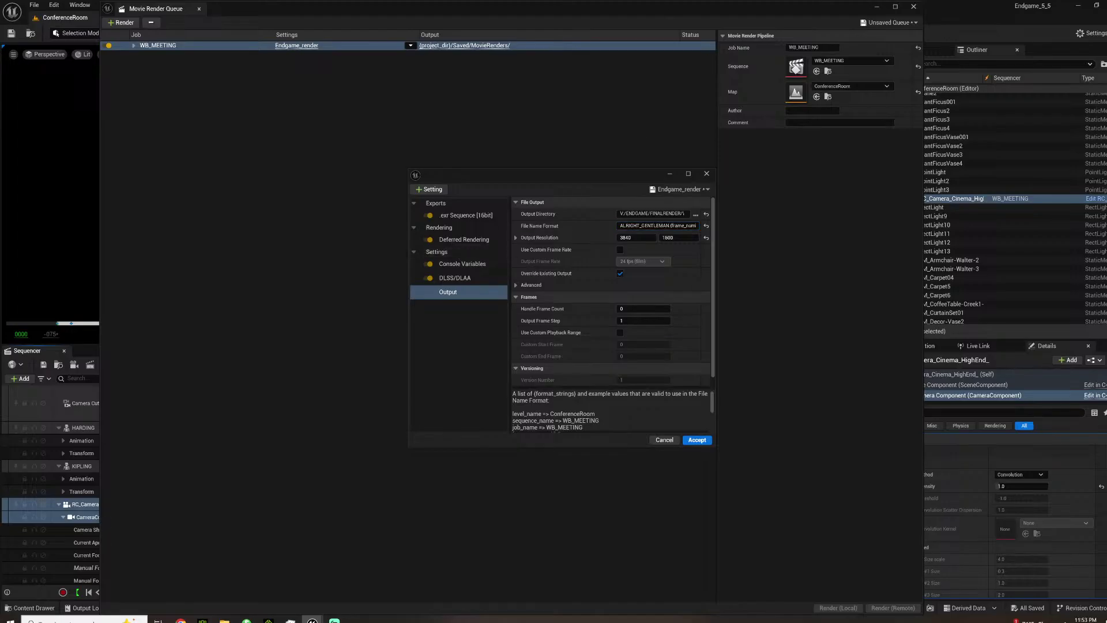
left_click(696, 440)
Save all project changes, render the WB_MEETING job locally, and close the Movie Render Queue.
left_click(34, 6)
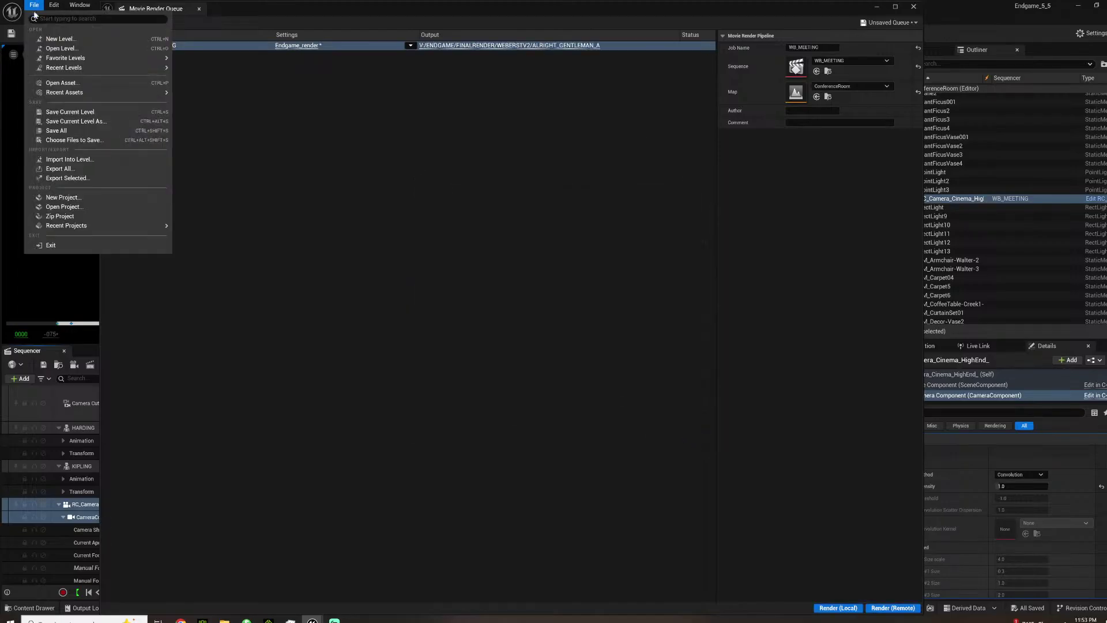
left_click(54, 131)
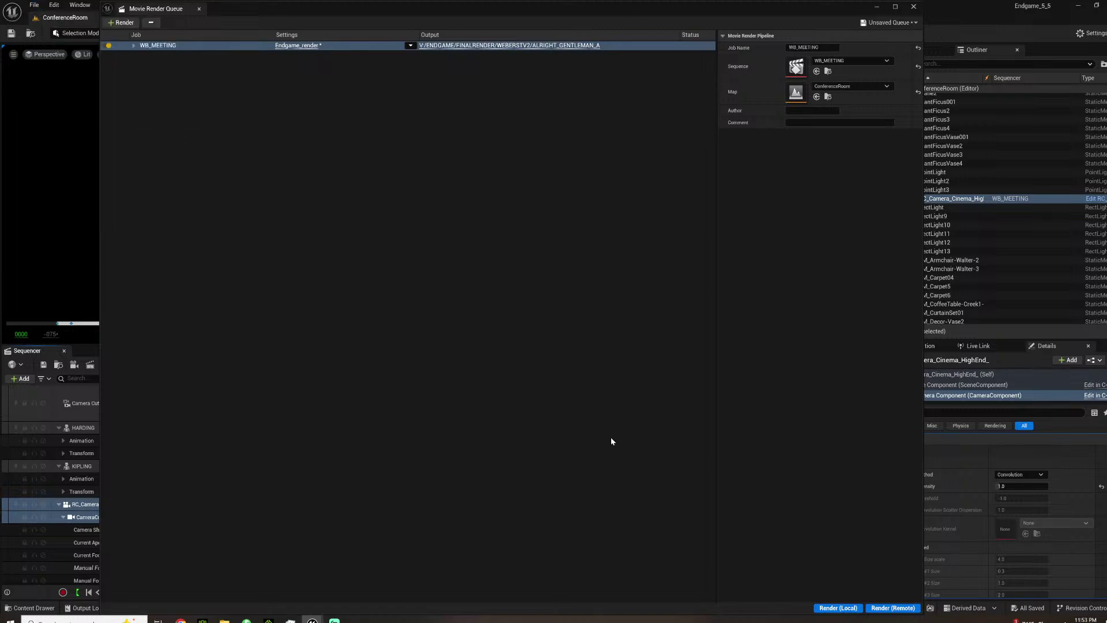
left_click(838, 609)
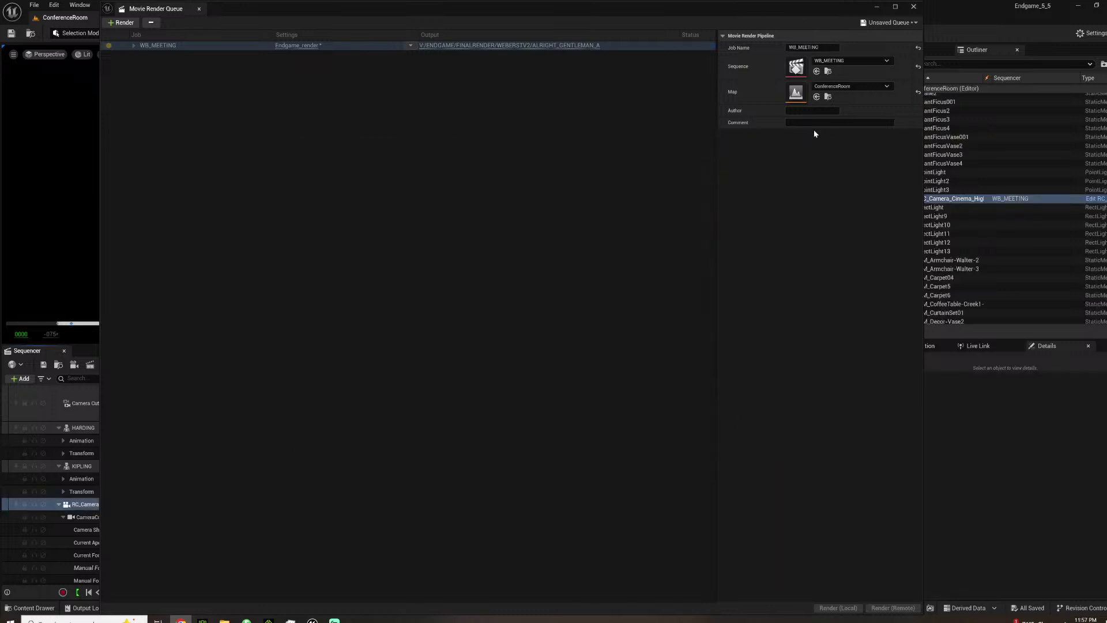
left_click(914, 7)
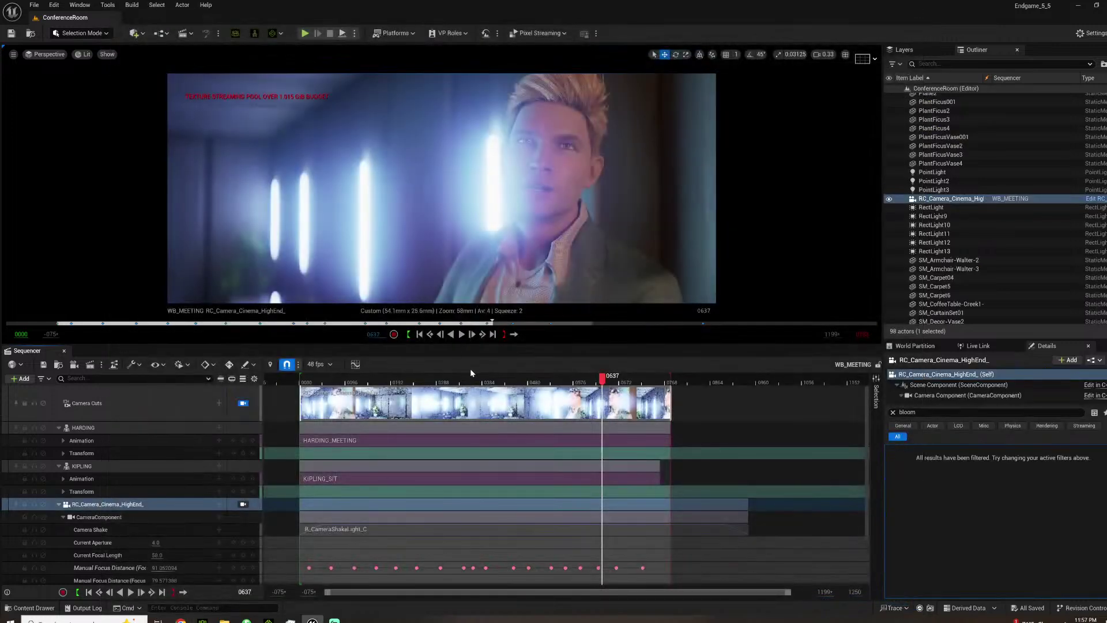
Scrub the sequence to frame 192 and duplicate the RC_Camera_Cinema_HighEnd_ camera in the level.
left_click(395, 381)
left_click_drag(392, 386, 391, 382)
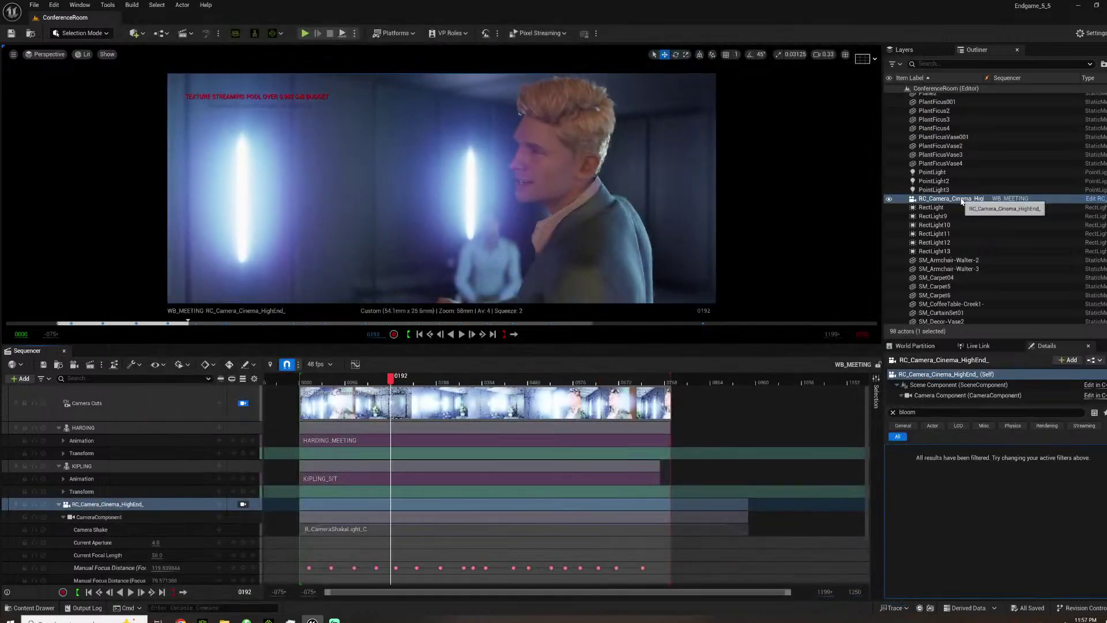
right_click(964, 198)
mouse_move(992, 333)
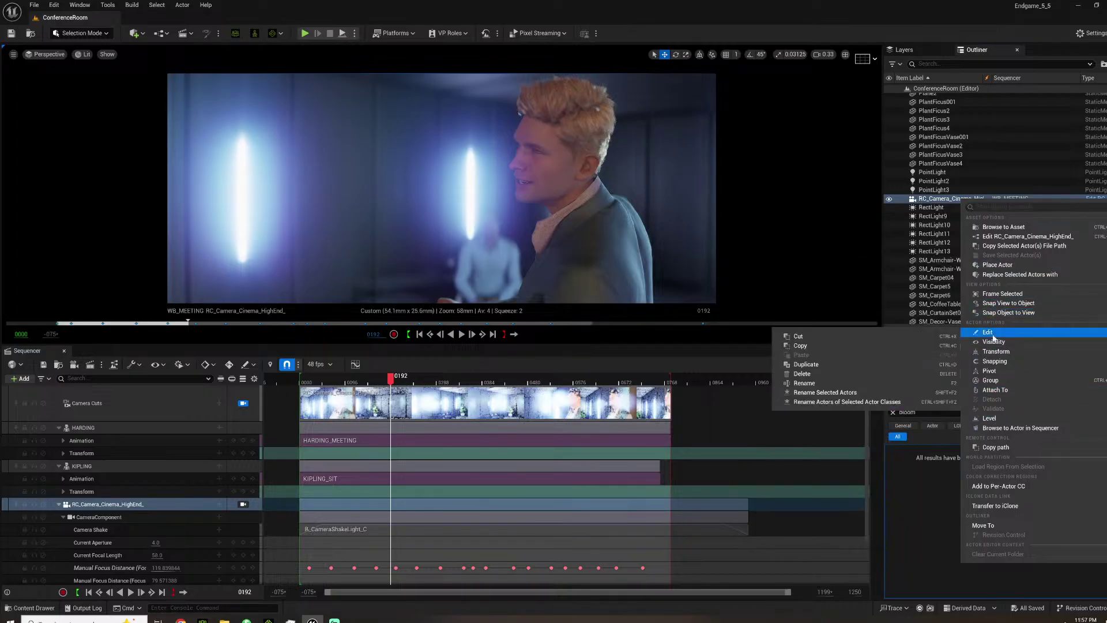
left_click(831, 364)
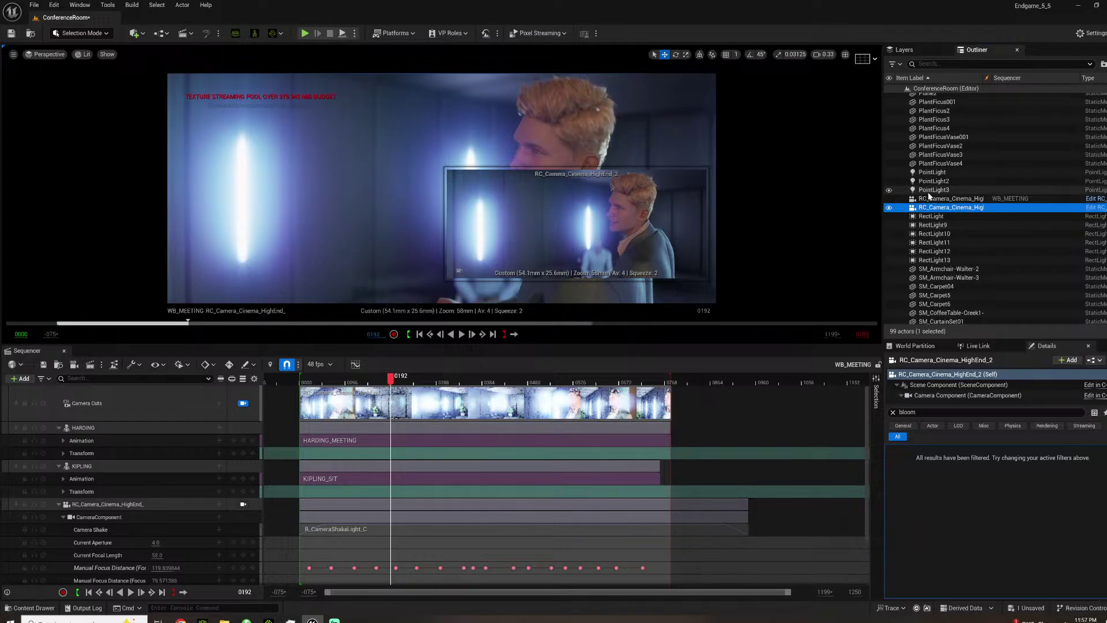
Hide RectLight12 in the level and enable its Actor Hidden in Game option.
left_click(941, 260)
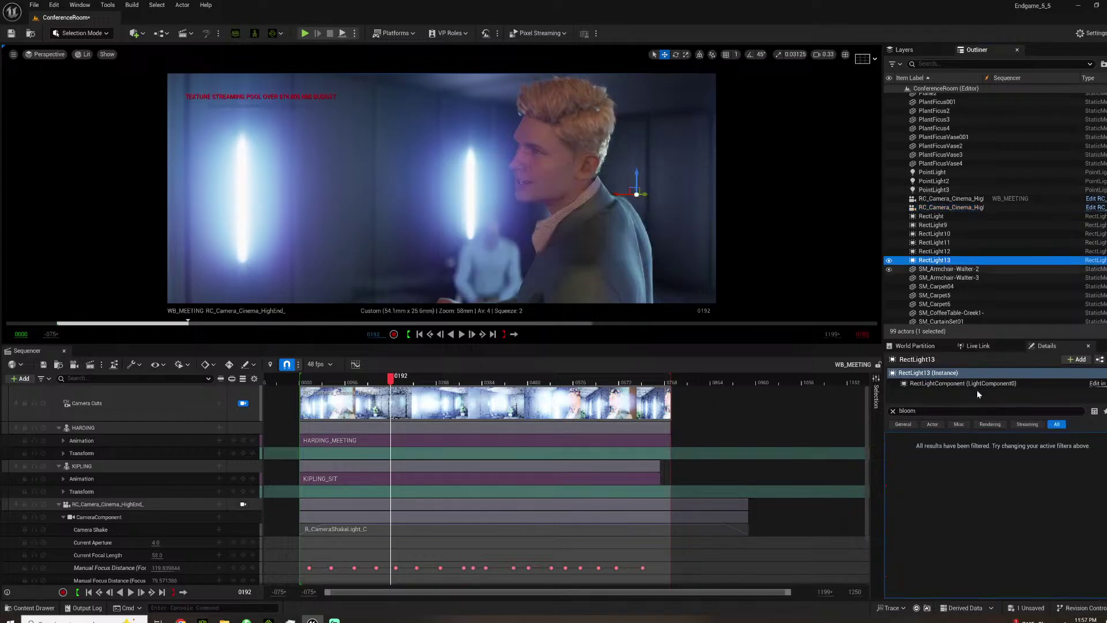
left_click(893, 411)
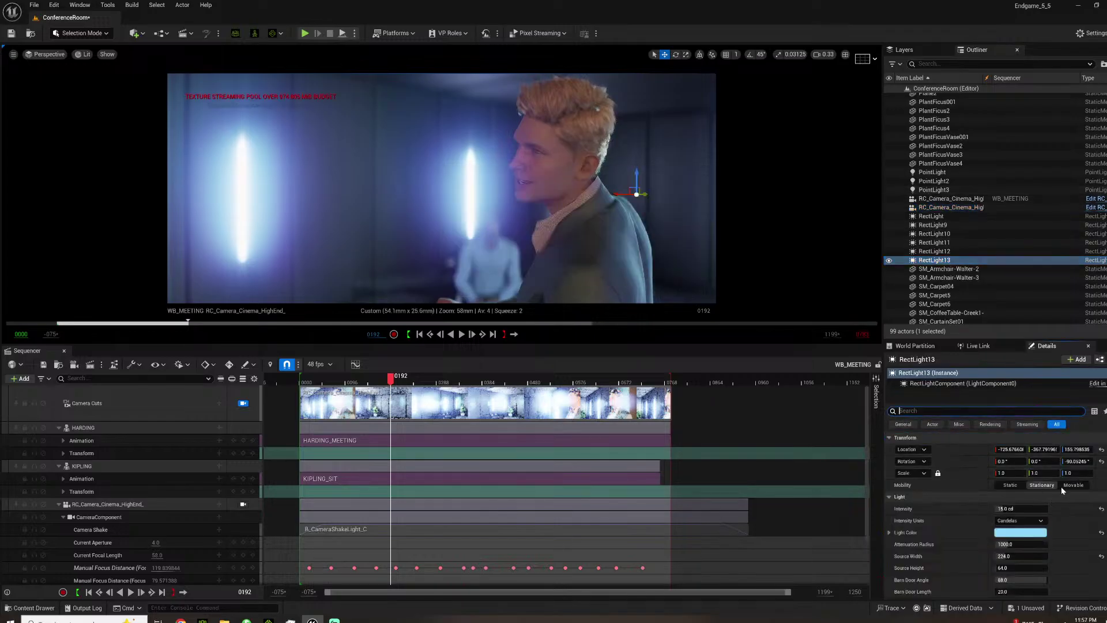
left_click(955, 250)
left_click(1042, 484)
left_click(889, 252)
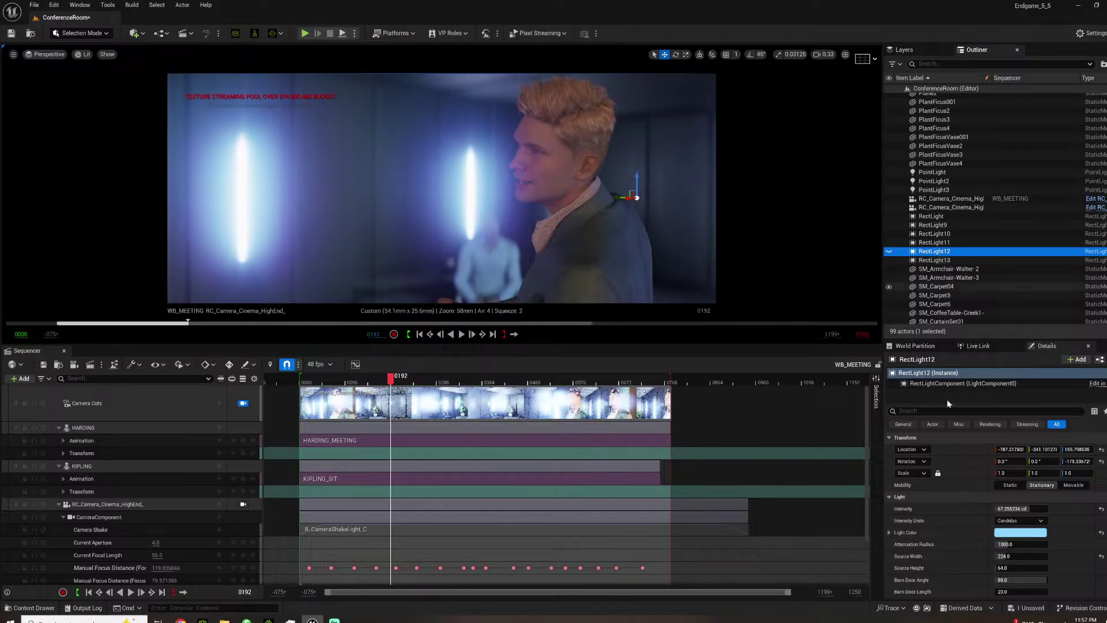
left_click(933, 412)
type("hidden")
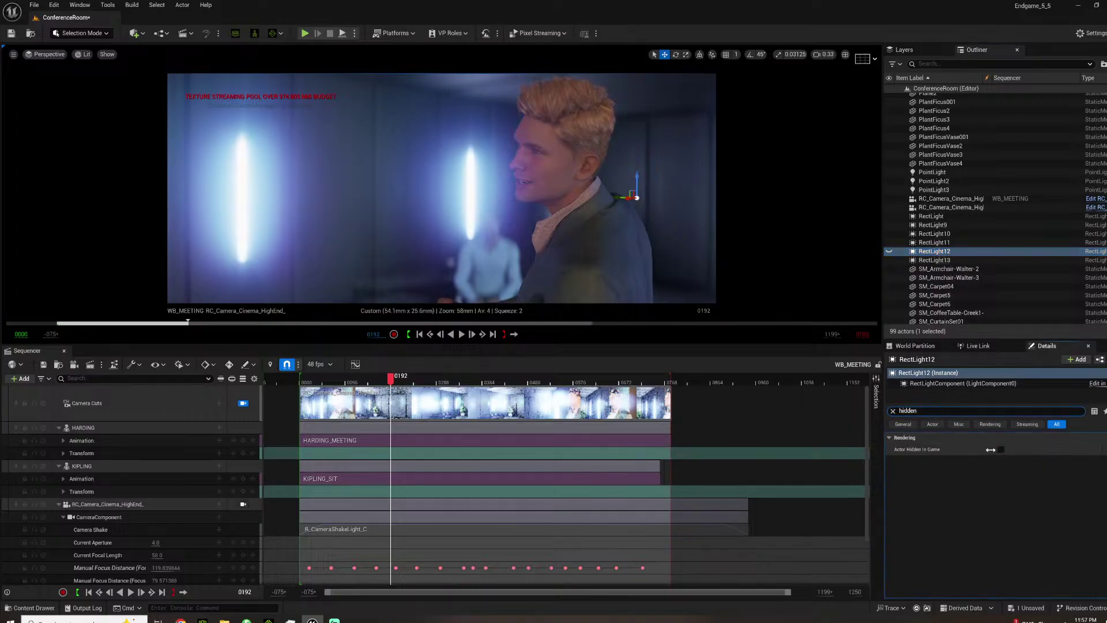
left_click(1001, 449)
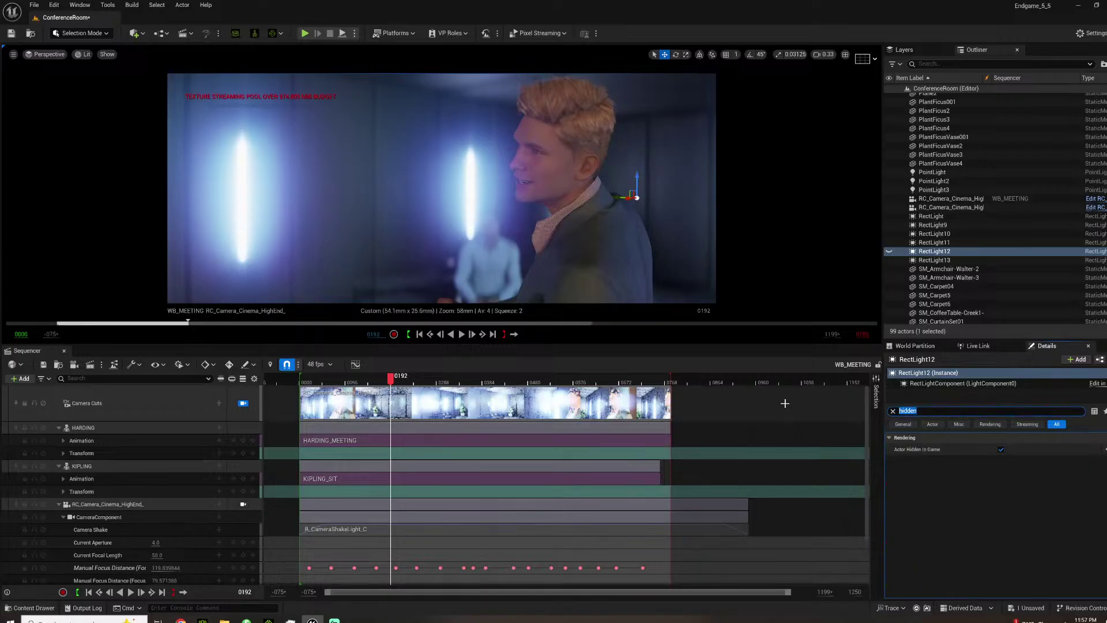
type("render")
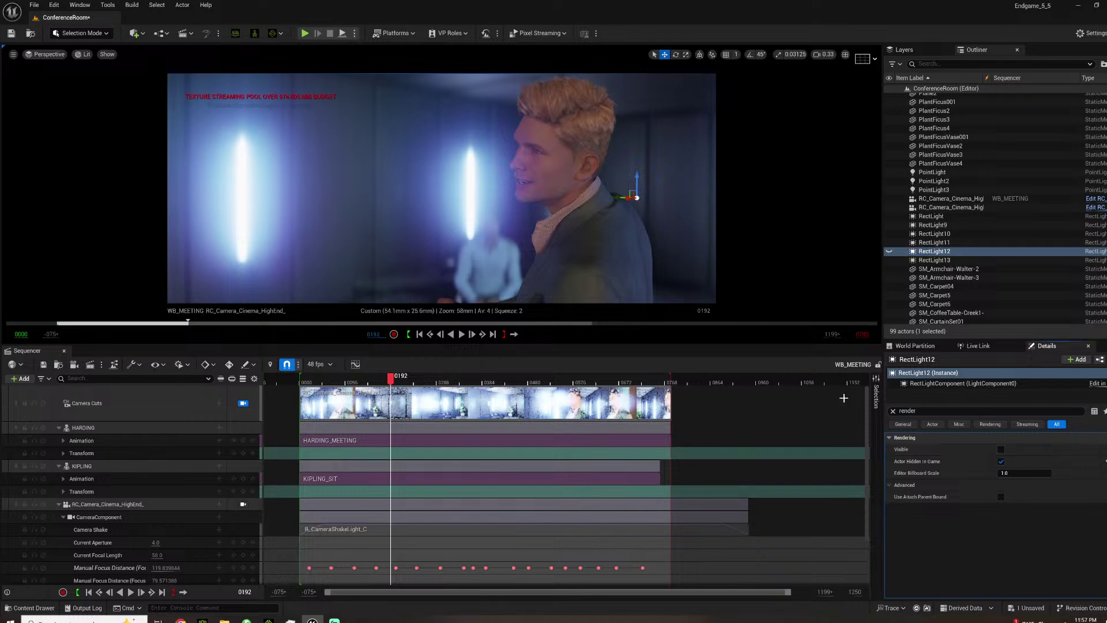
Pilot the duplicated camera to a wide view of the room with HARDING, seated KIPLING and the wall screen in frame.
left_click(243, 404)
left_click_drag(489, 170, 565, 115)
left_click(964, 209)
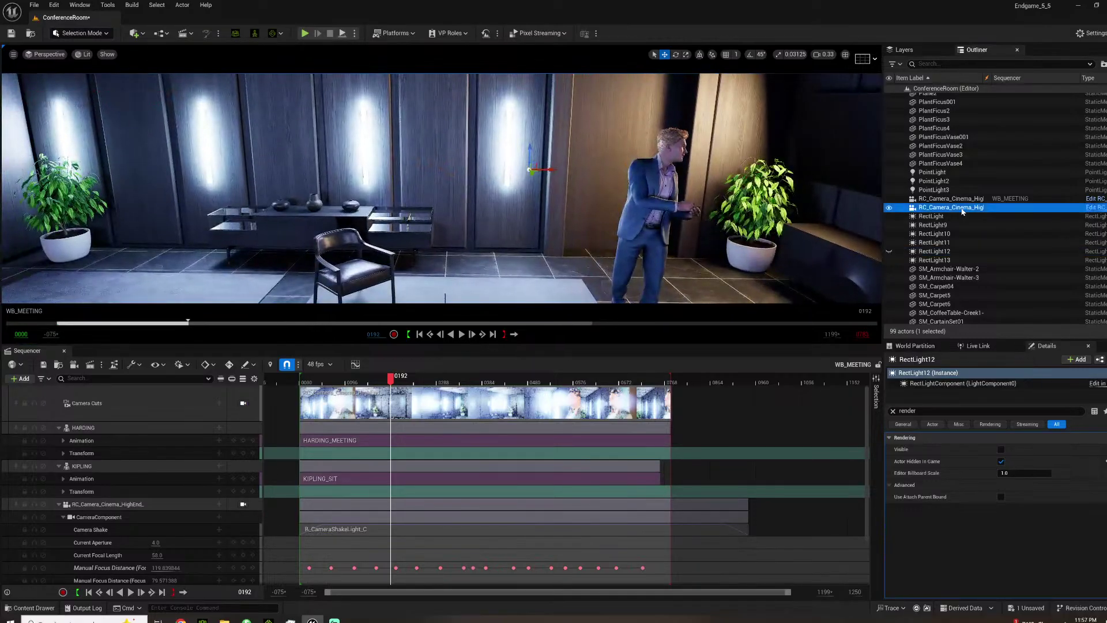
right_click(964, 209)
left_click(973, 333)
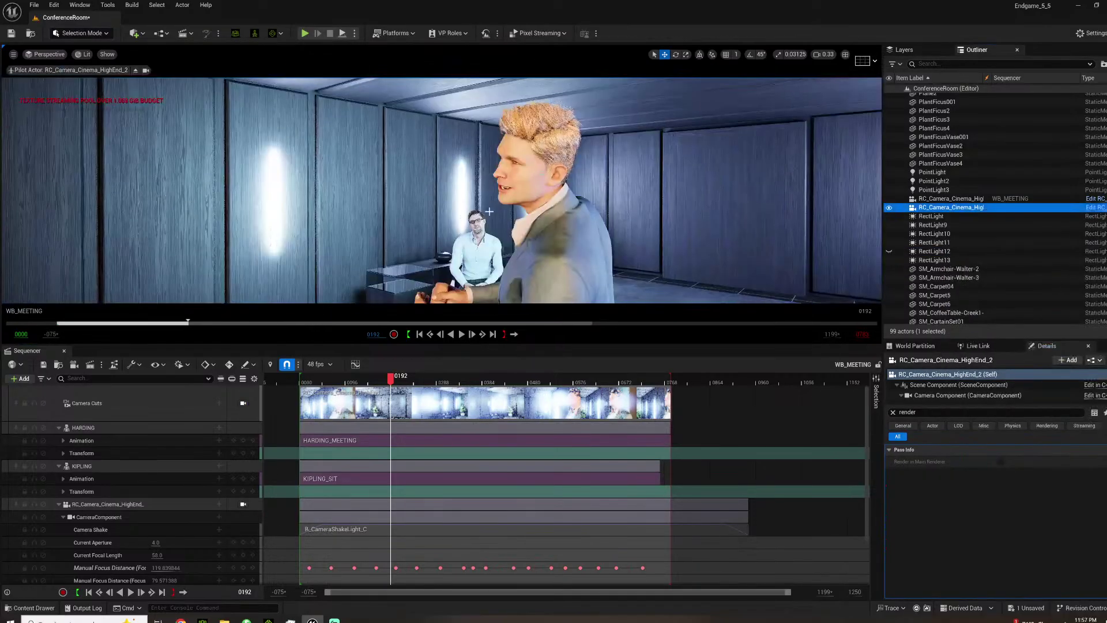
right_click_drag(441, 190, 468, 167)
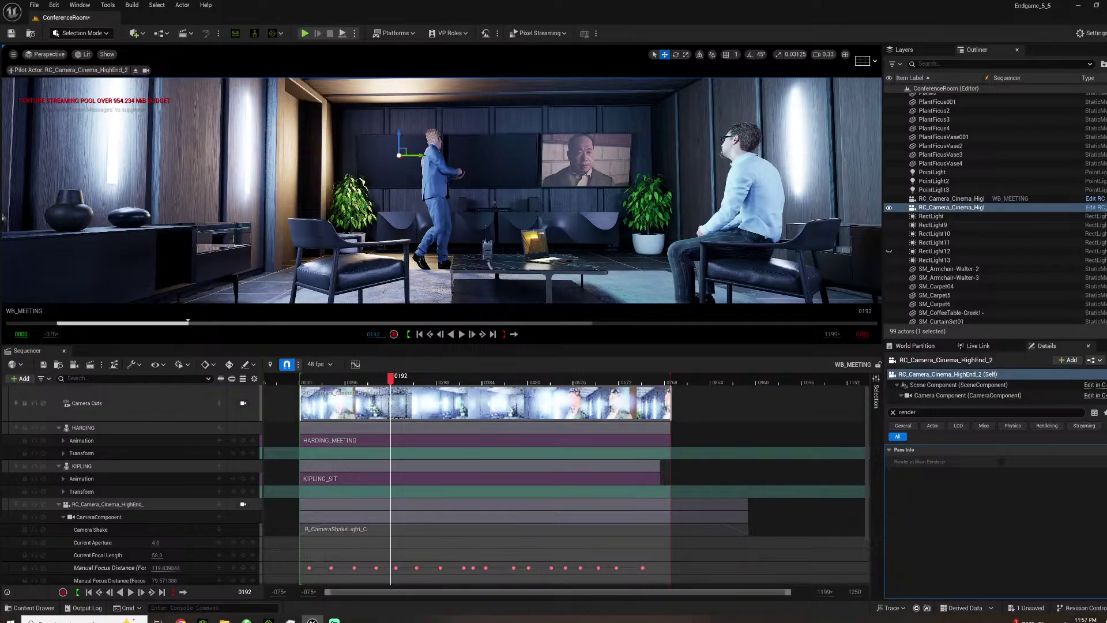
Remove the camera cuts section and old camera track from the sequence, and add RC_Camera_Cinema_HighEnd_2 as the shot camera.
left_click(391, 403)
key("Delete")
left_click(118, 481)
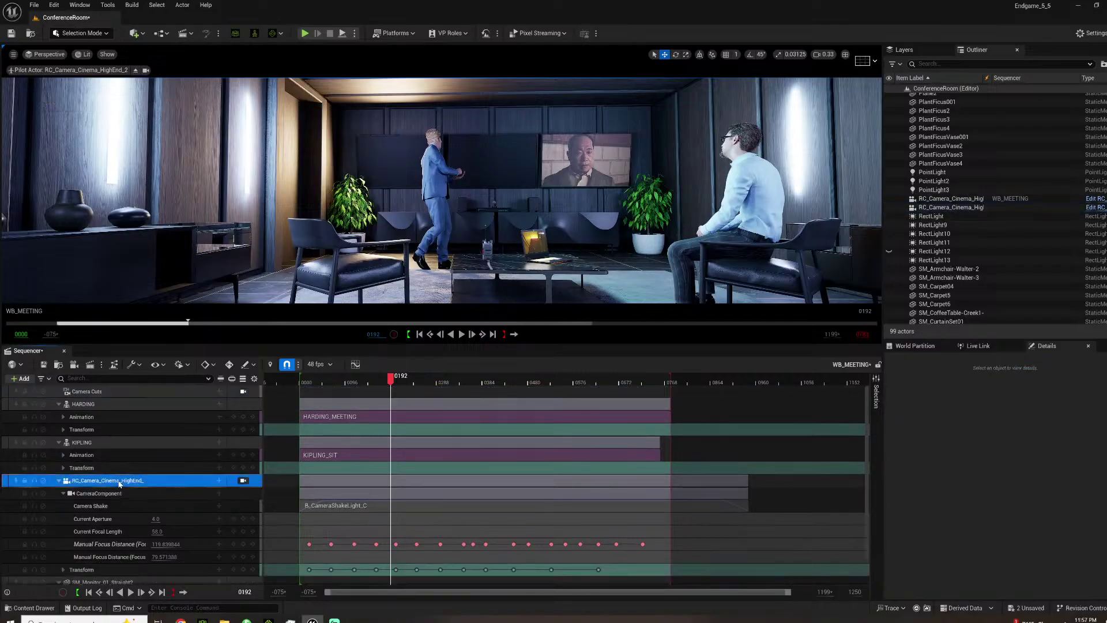
key("Delete")
left_click_drag(941, 209, 278, 446)
left_click_drag(136, 544, 138, 543)
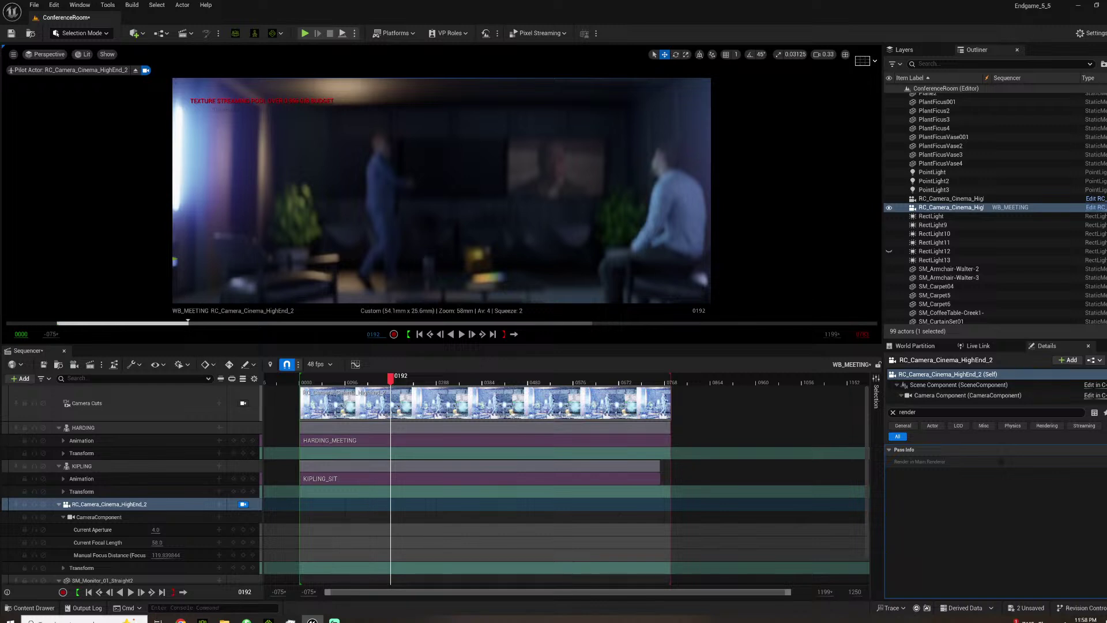
Set the new camera's manual focus distance by sampling the standing HARDING character in the viewport.
left_click(892, 412)
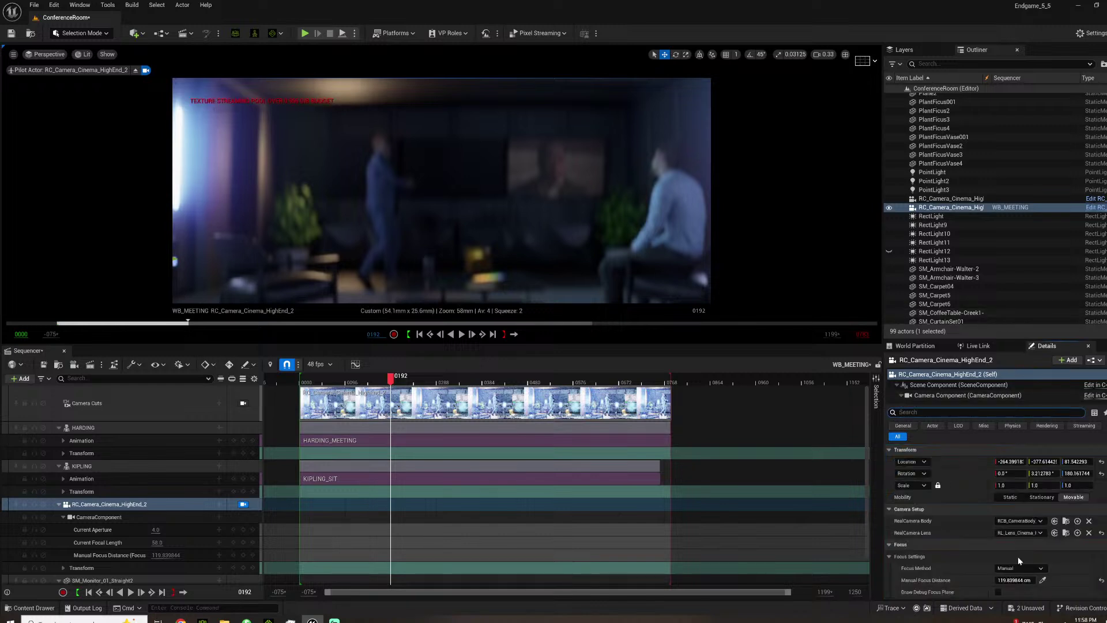
left_click(1043, 581)
left_click(379, 176)
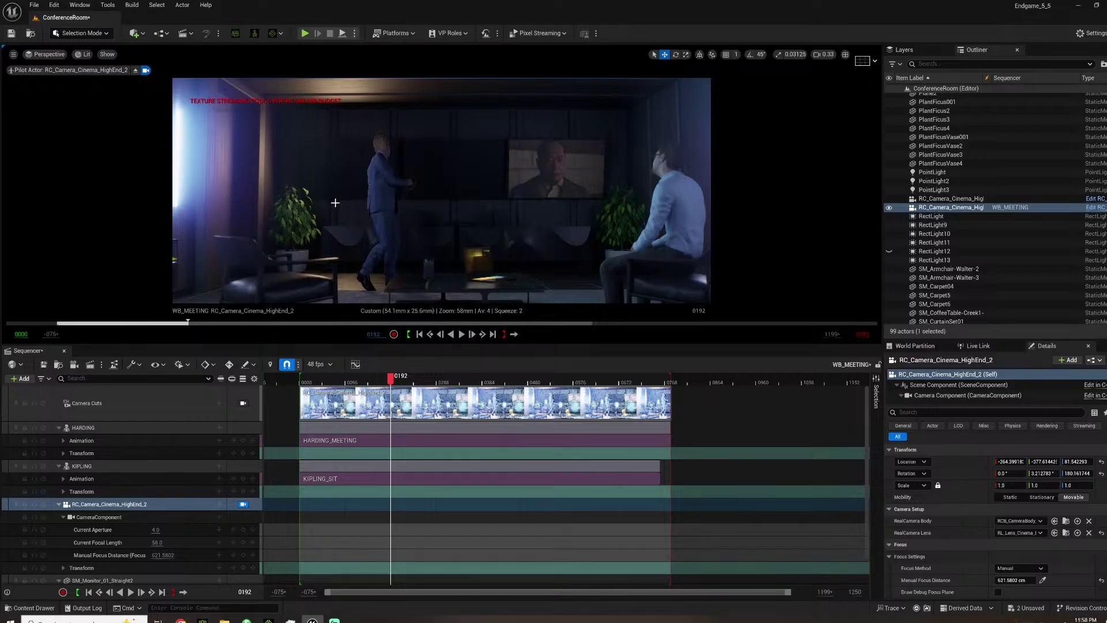
Set the exposure compensation to 4.0 on the camera component of RC_Camera_Cinema_HighEnd_2.
scroll(950, 506, "down", 6)
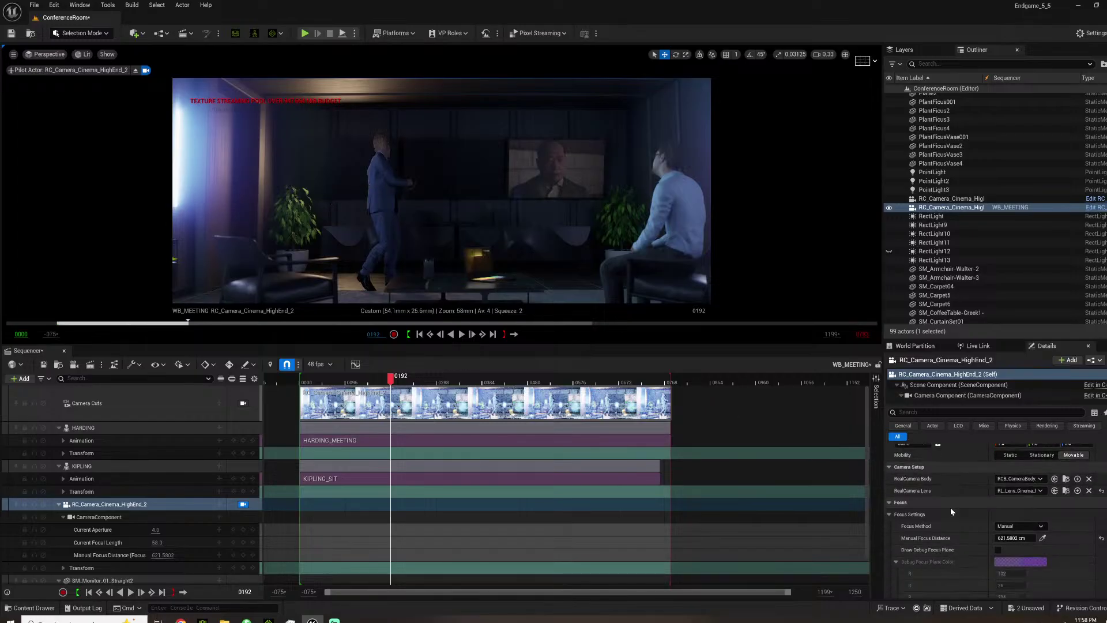
scroll(943, 524, "down", 8)
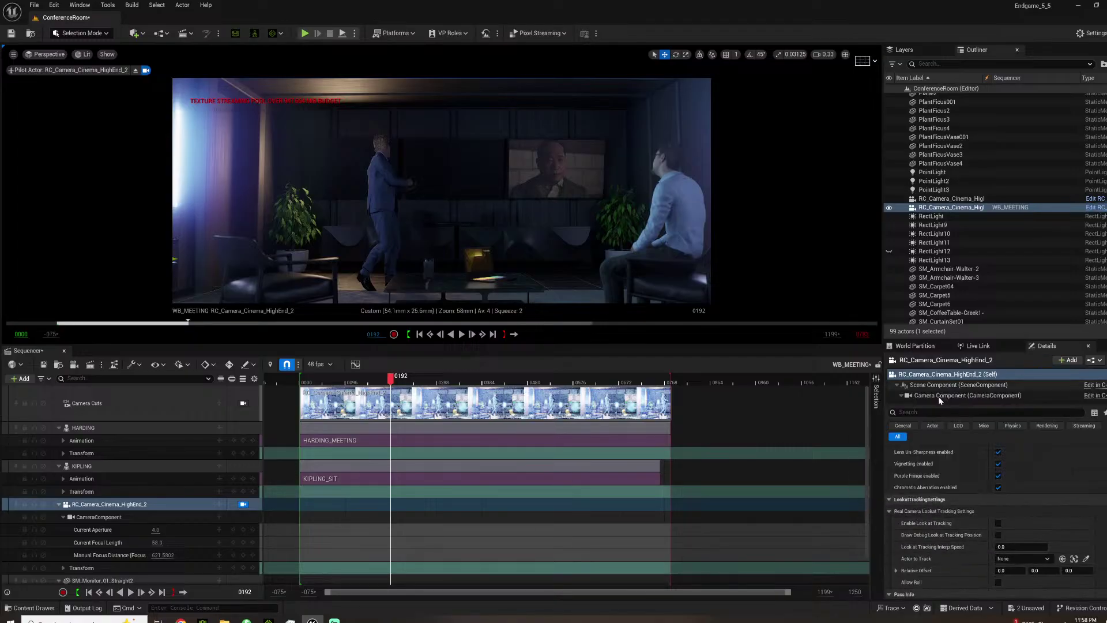
left_click(969, 395)
scroll(929, 536, "down", 5)
scroll(933, 548, "down", 10)
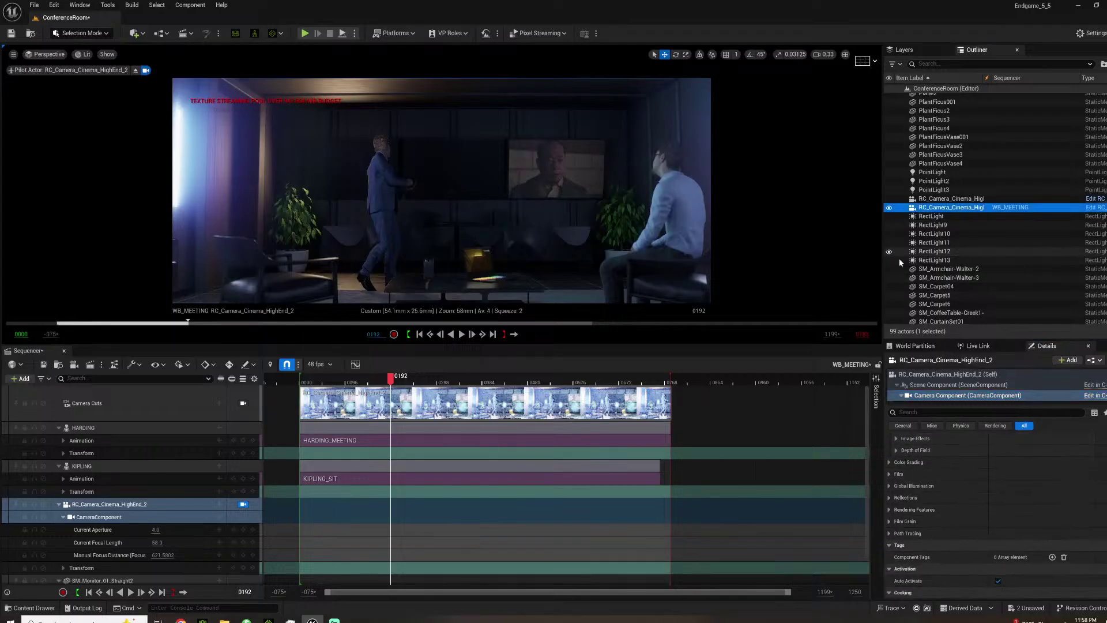
left_click(935, 252)
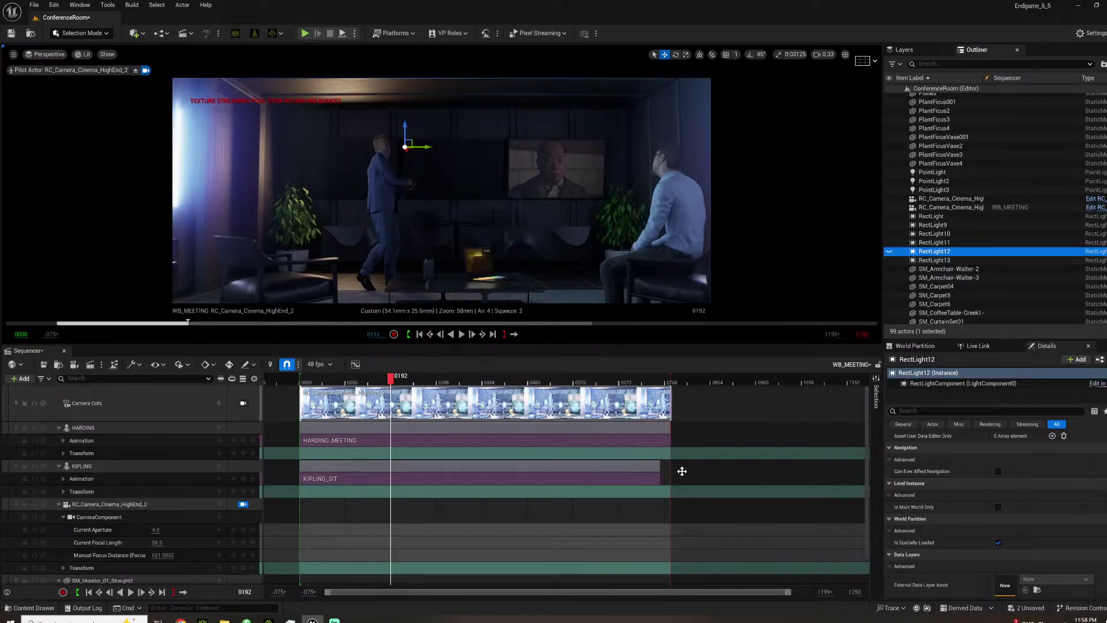
left_click(951, 207)
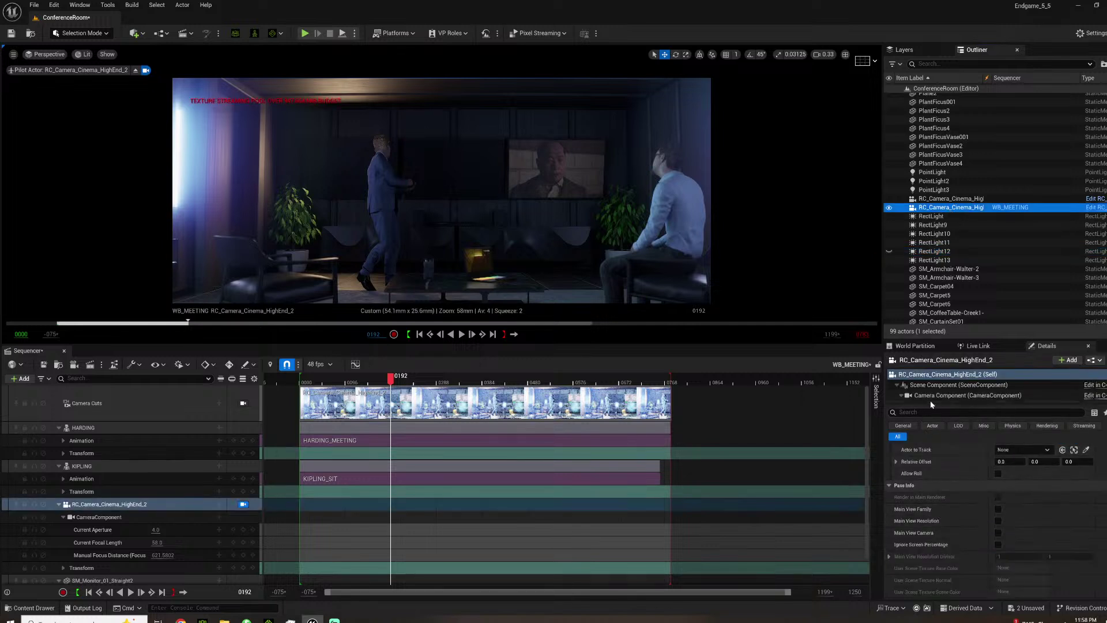
left_click(930, 398)
scroll(945, 530, "up", 2)
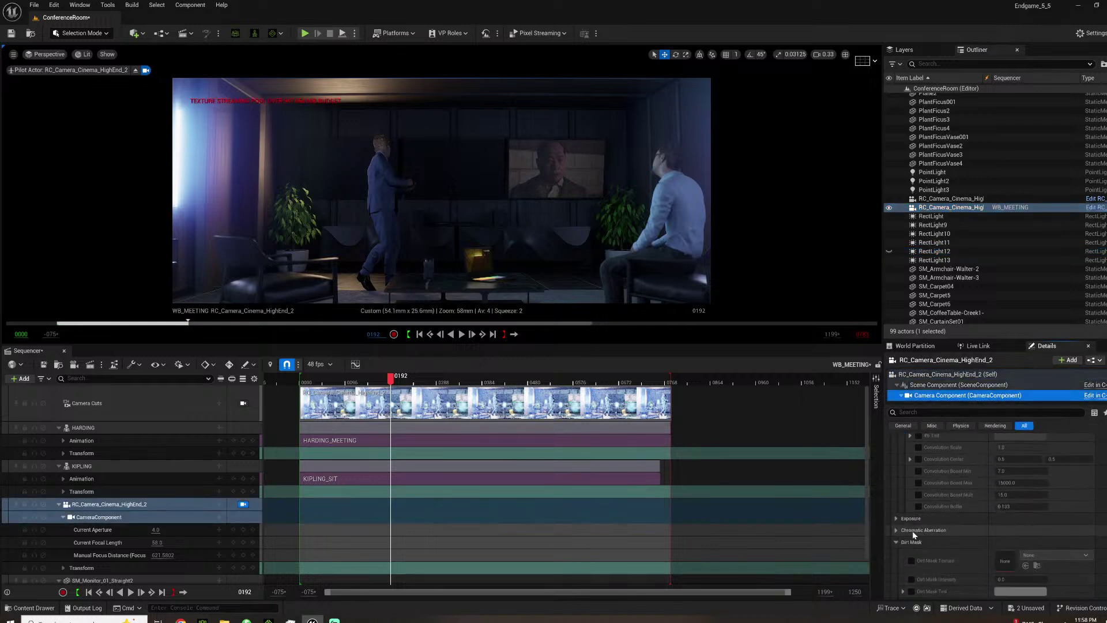
left_click(896, 518)
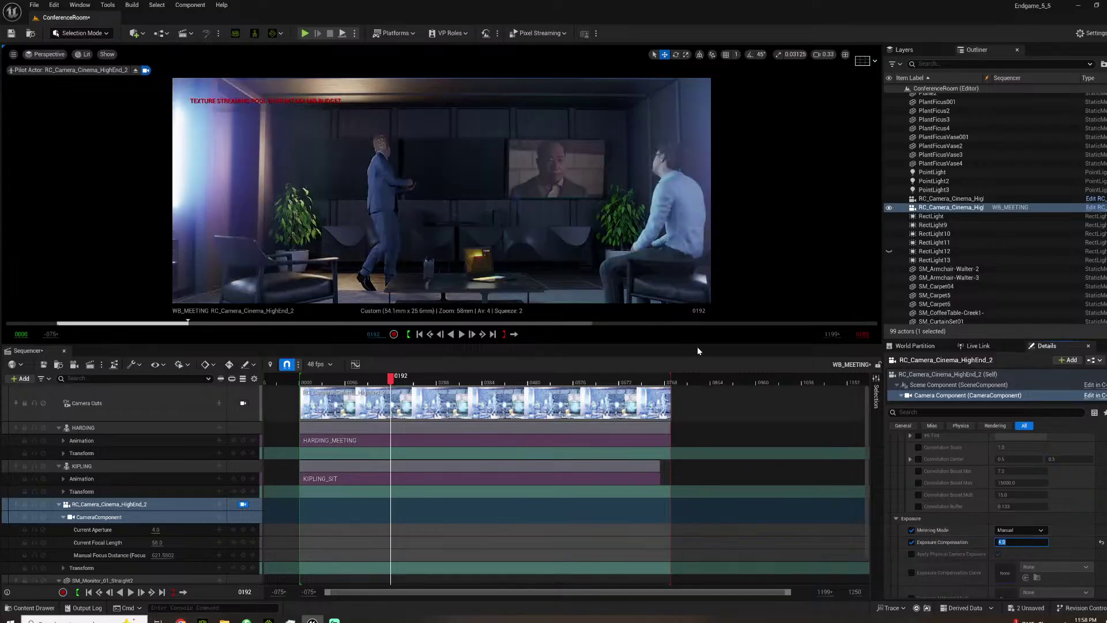
Play the sequence from near its start through the new wide camera and pause at frame 366.
left_click_drag(331, 381, 314, 405)
key("space")
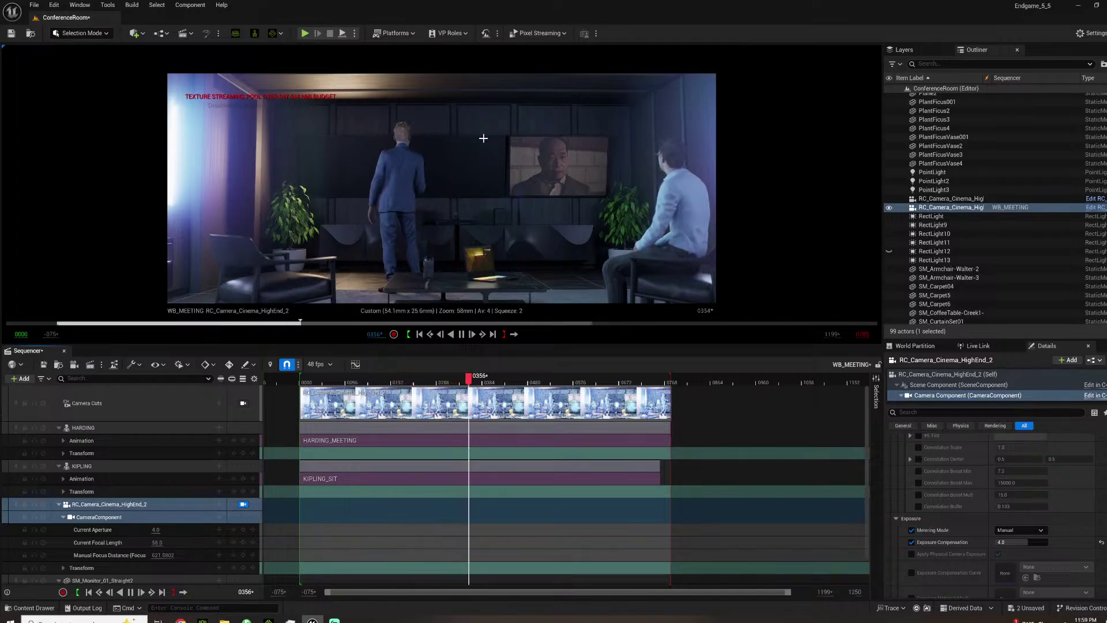
key("space")
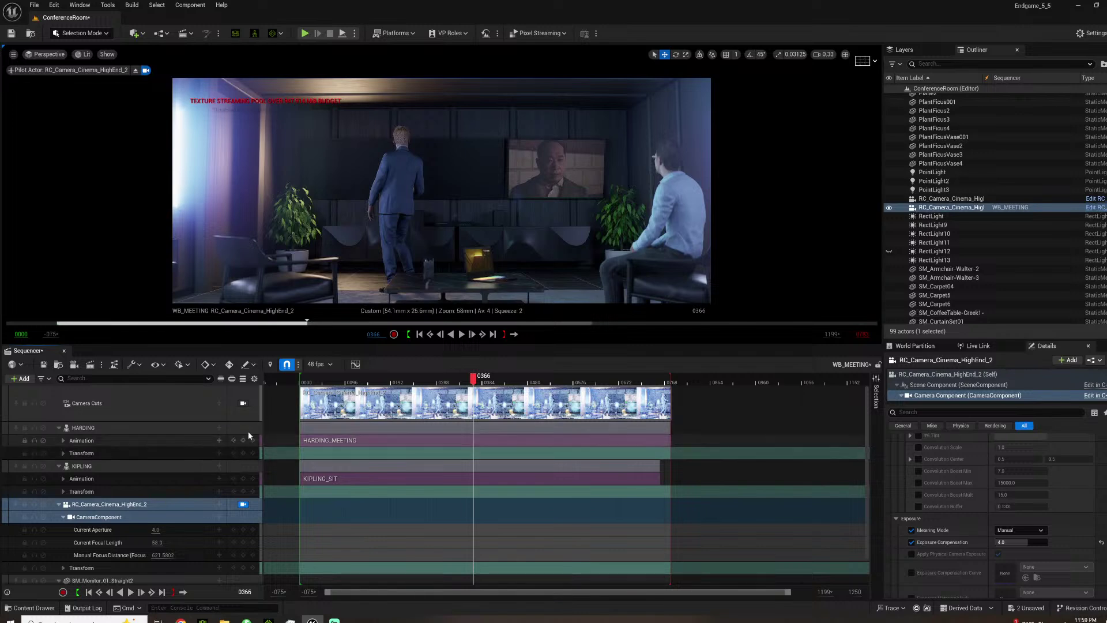
Check the screen material of the centre wall monitor and add a media track with the towerbridge_video source to the sequence.
left_click(452, 175)
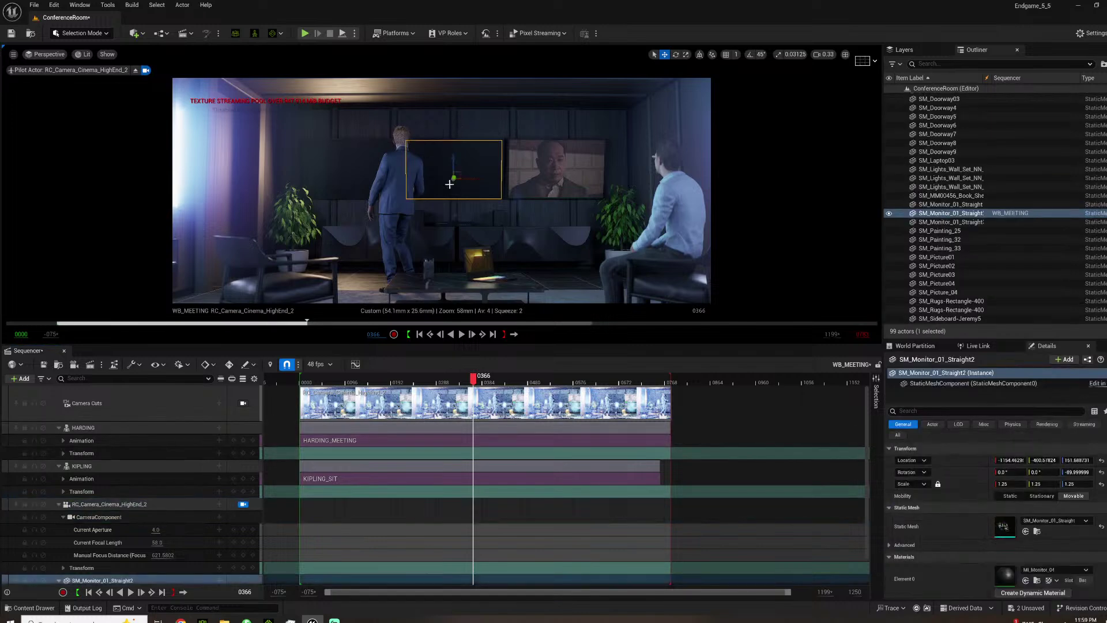
scroll(982, 505, "down", 2)
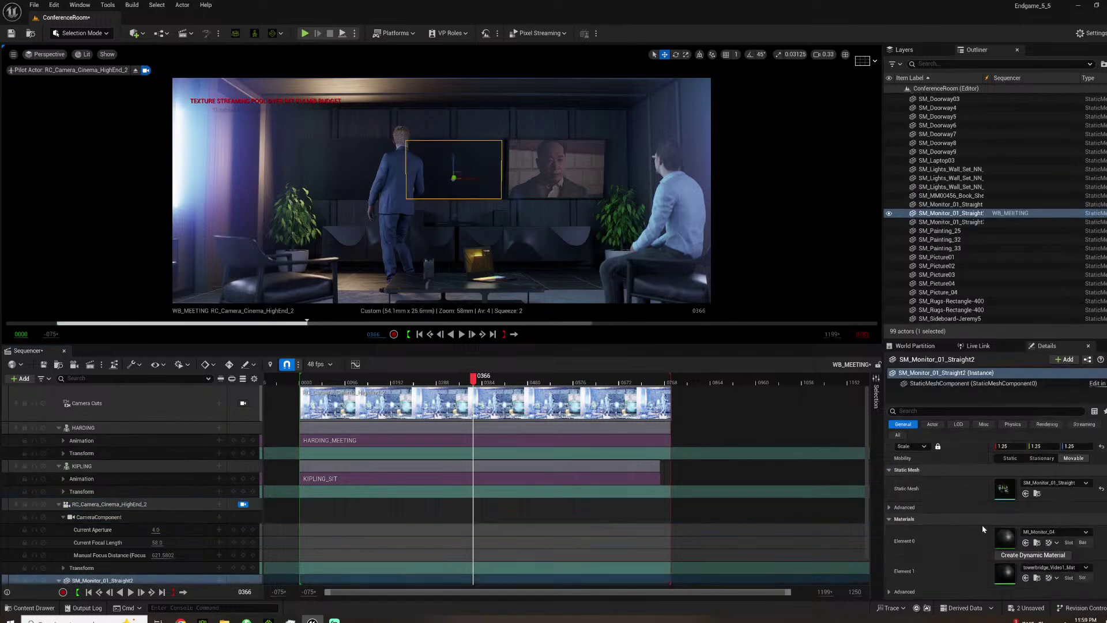
double_click(1013, 578)
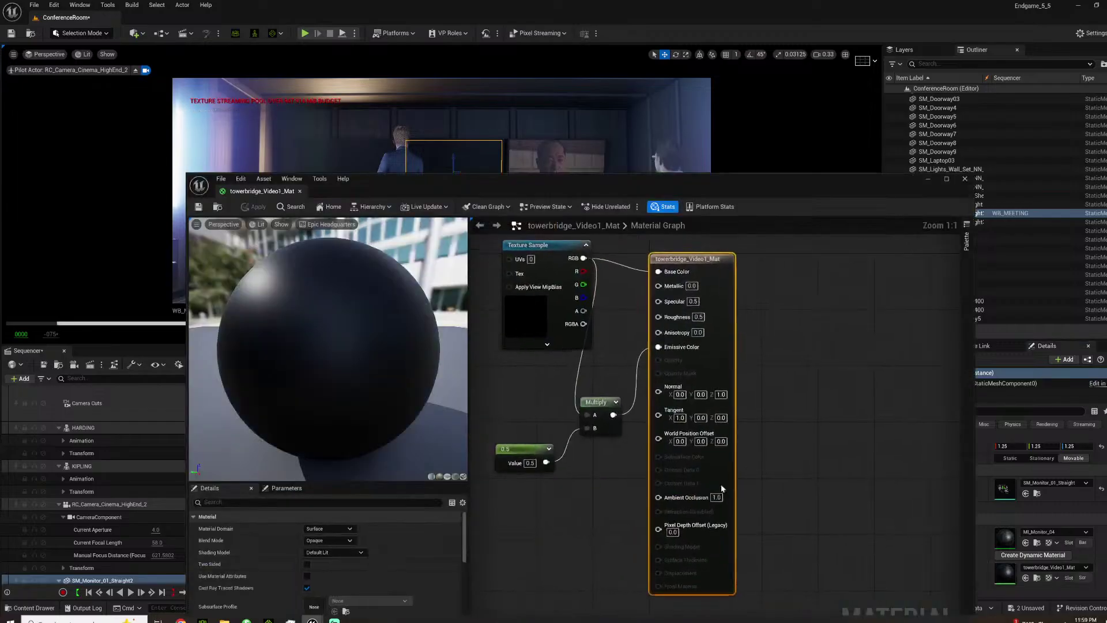
left_click(970, 178)
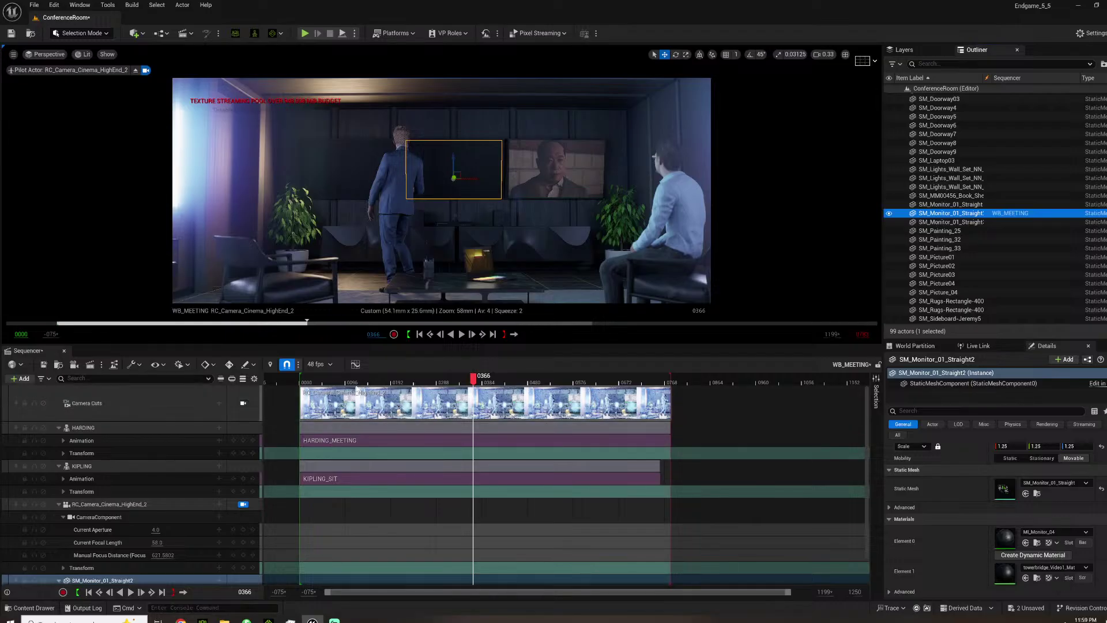
left_click(314, 381)
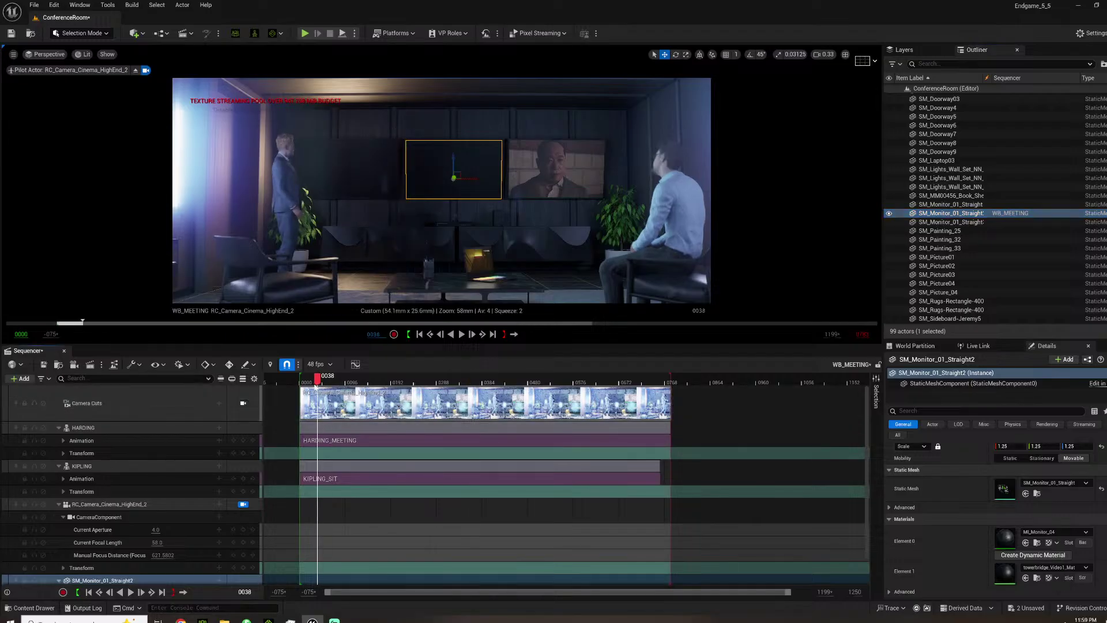
left_click(22, 379)
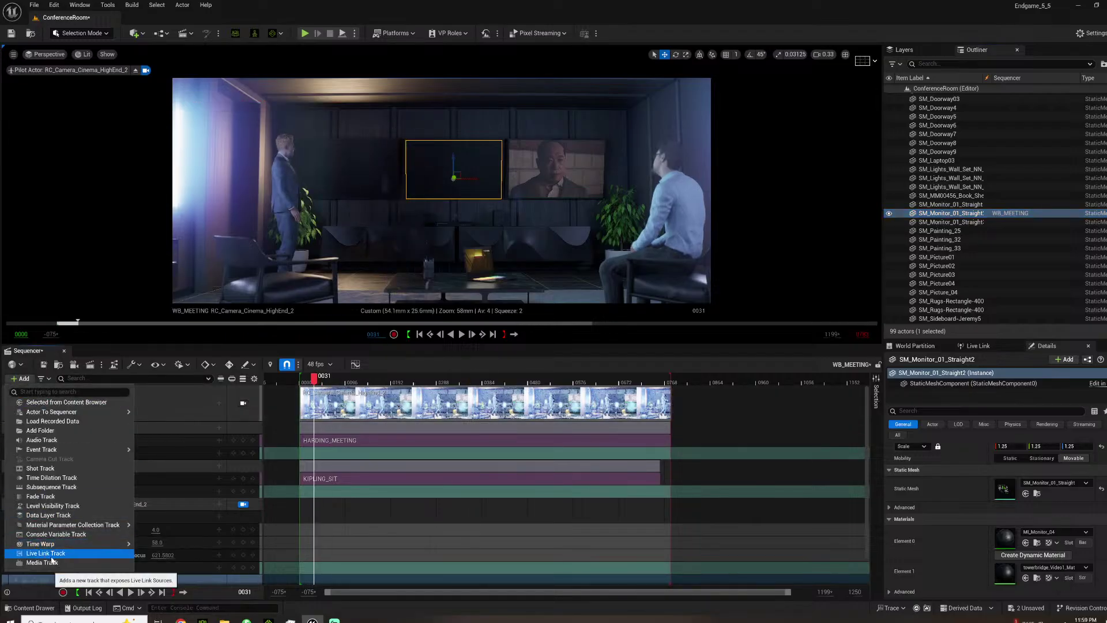
left_click(46, 563)
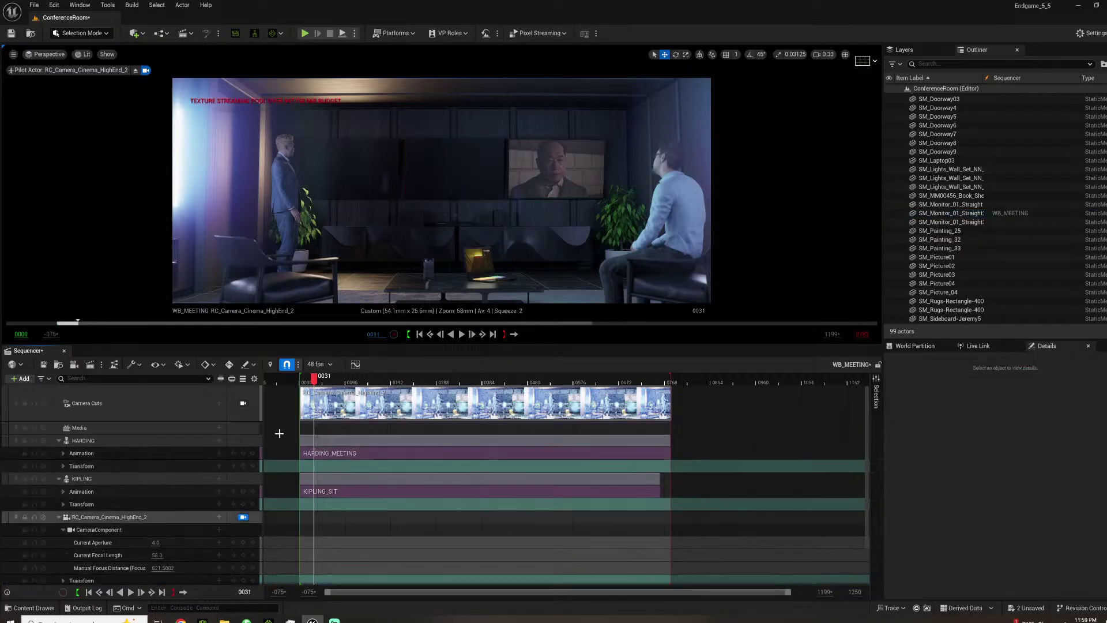
left_click(220, 427)
mouse_move(244, 440)
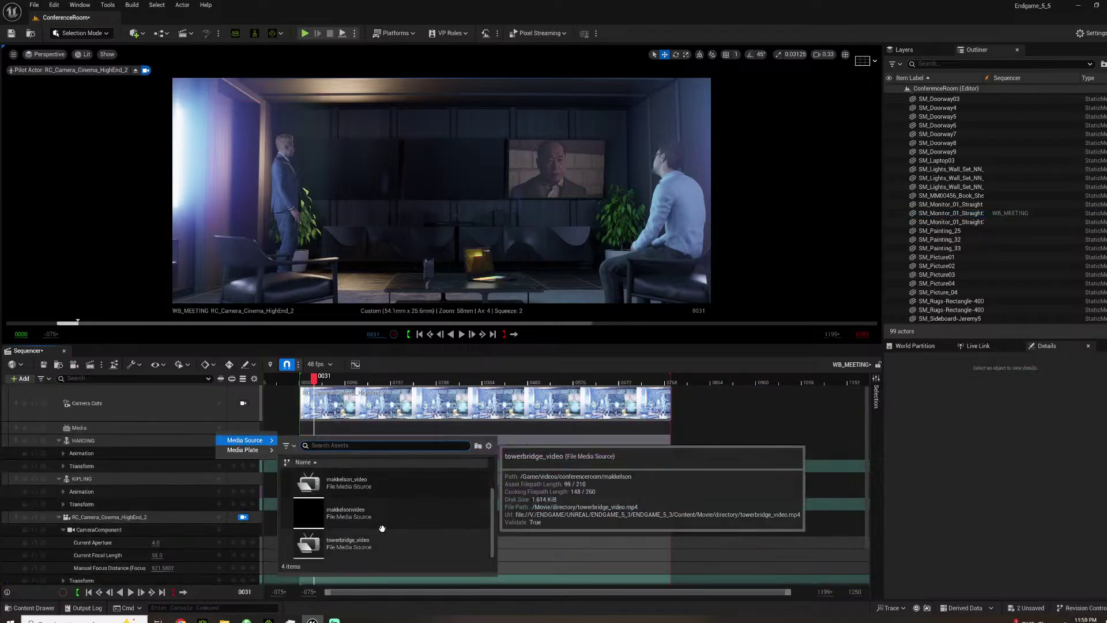
left_click(347, 544)
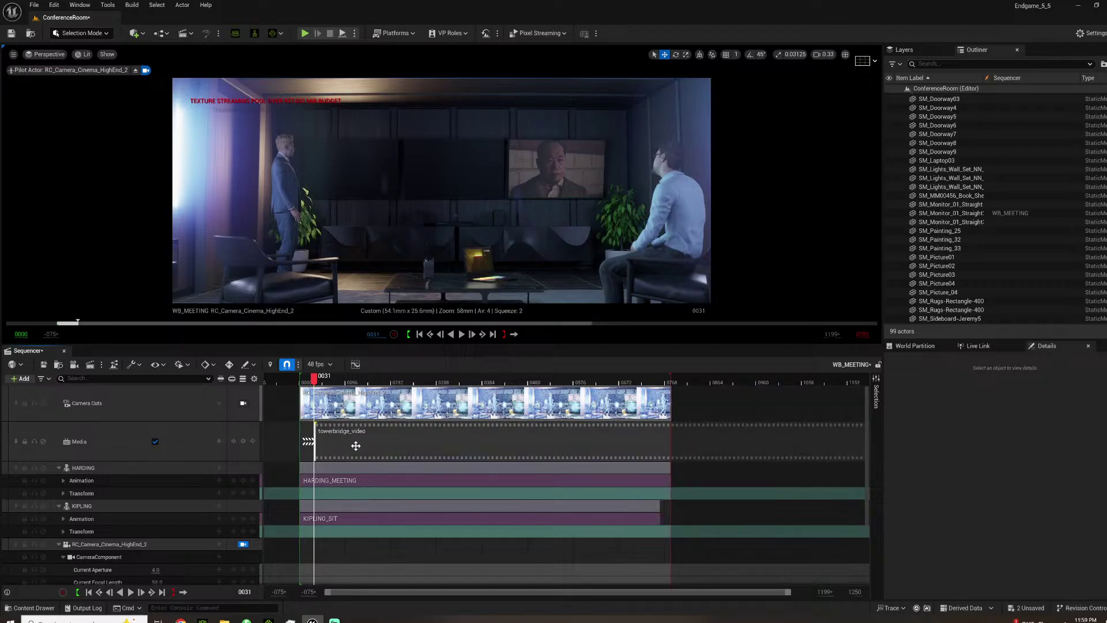
Move the towerbridge_video section to start at frame 0 and assign towerbridge_Video1 as its media texture.
left_click_drag(356, 446, 340, 448)
right_click(329, 444)
mouse_move(349, 268)
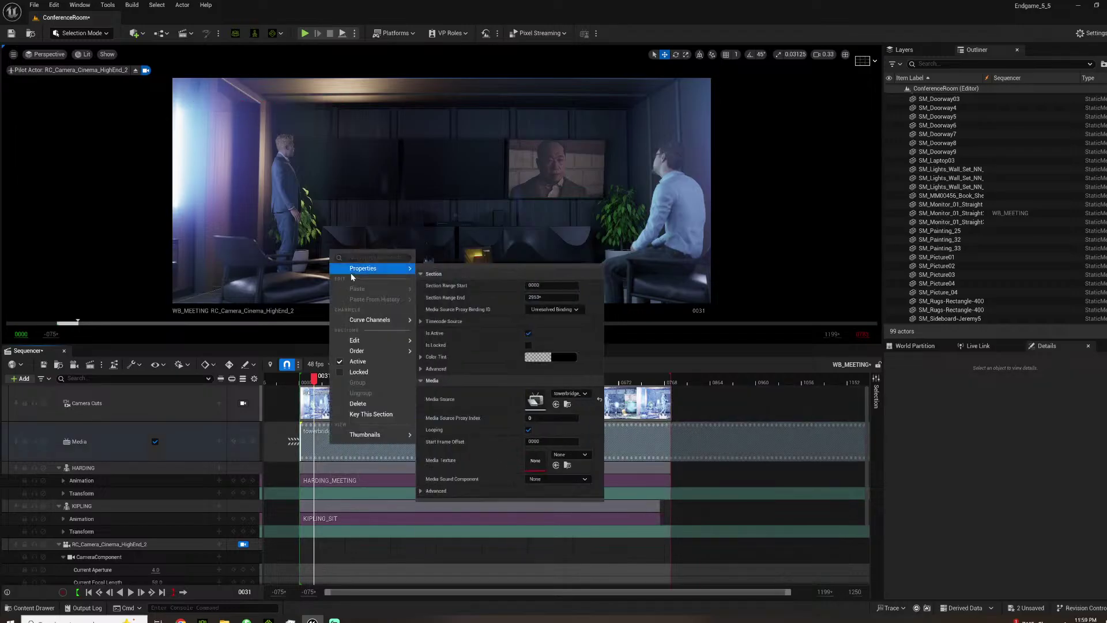
left_click(584, 455)
scroll(615, 418, "down", 4)
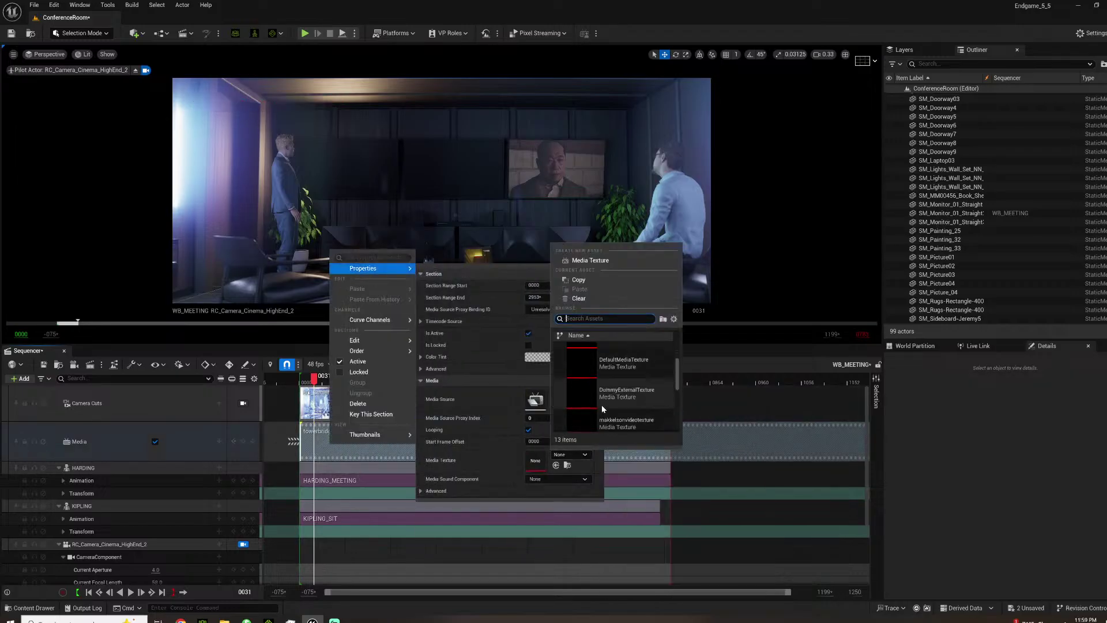
scroll(616, 417, "down", 2)
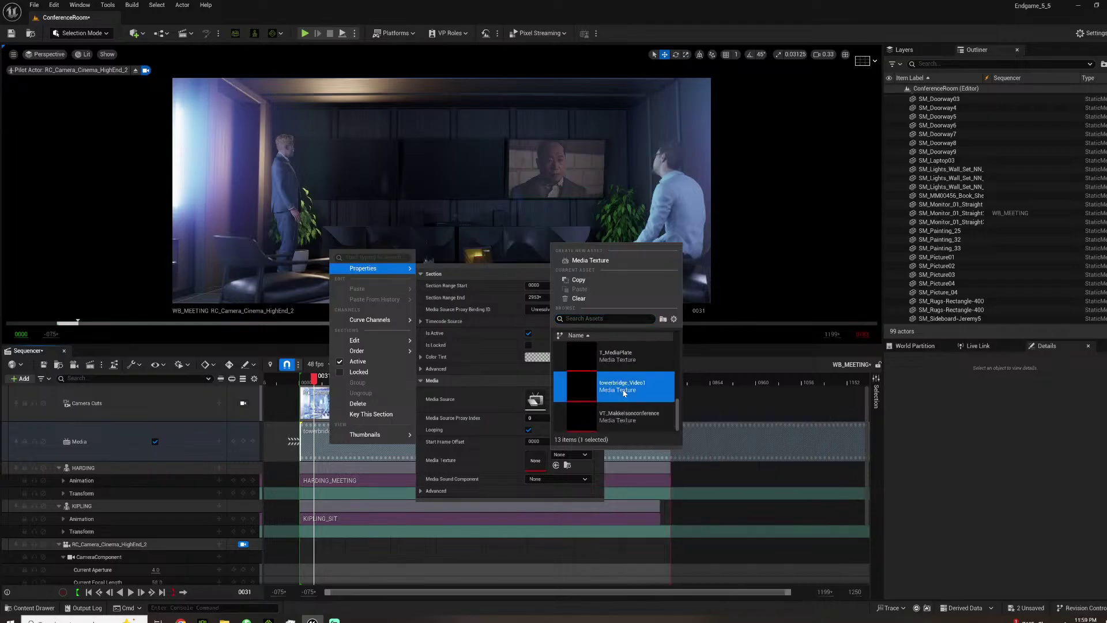
left_click(623, 389)
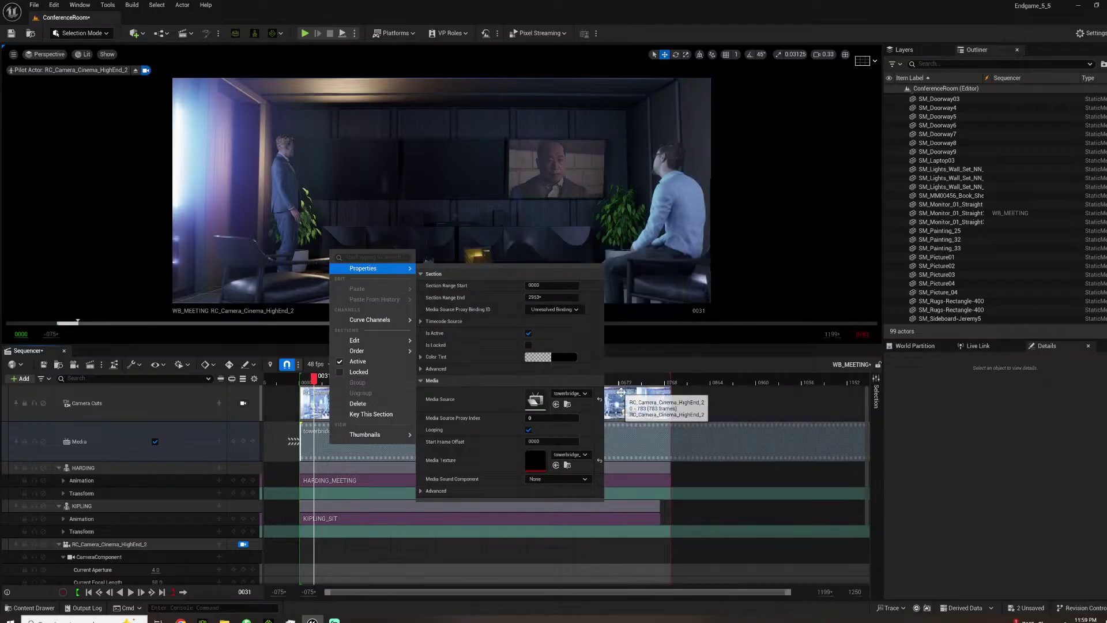
Play the sequence from frame 12 and scrub through it to check the video on the centre monitor.
left_click(310, 381)
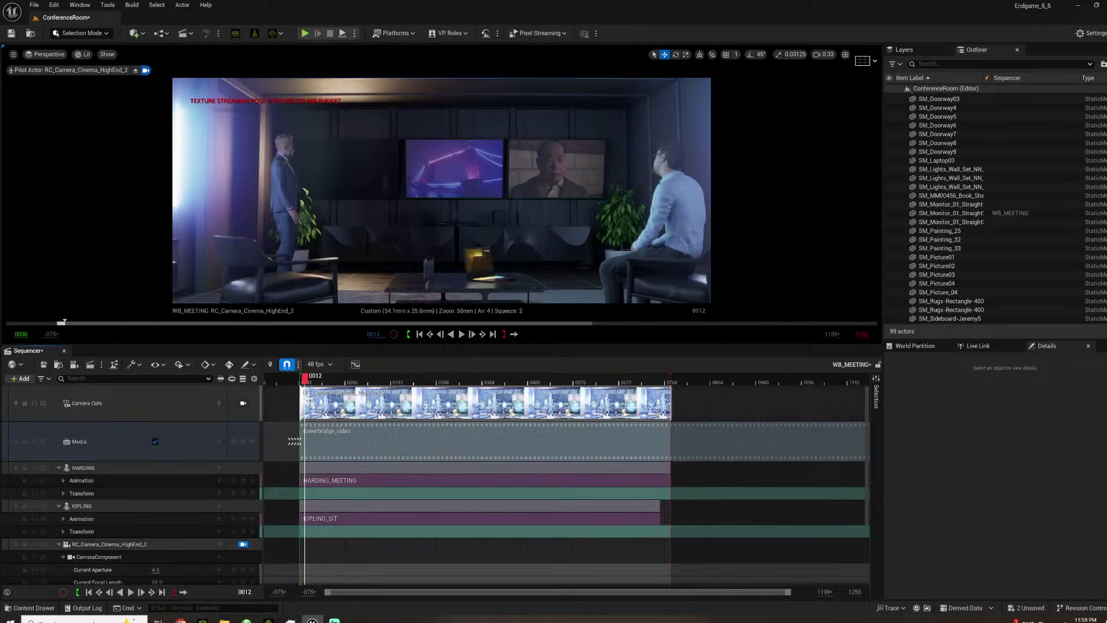
key("space")
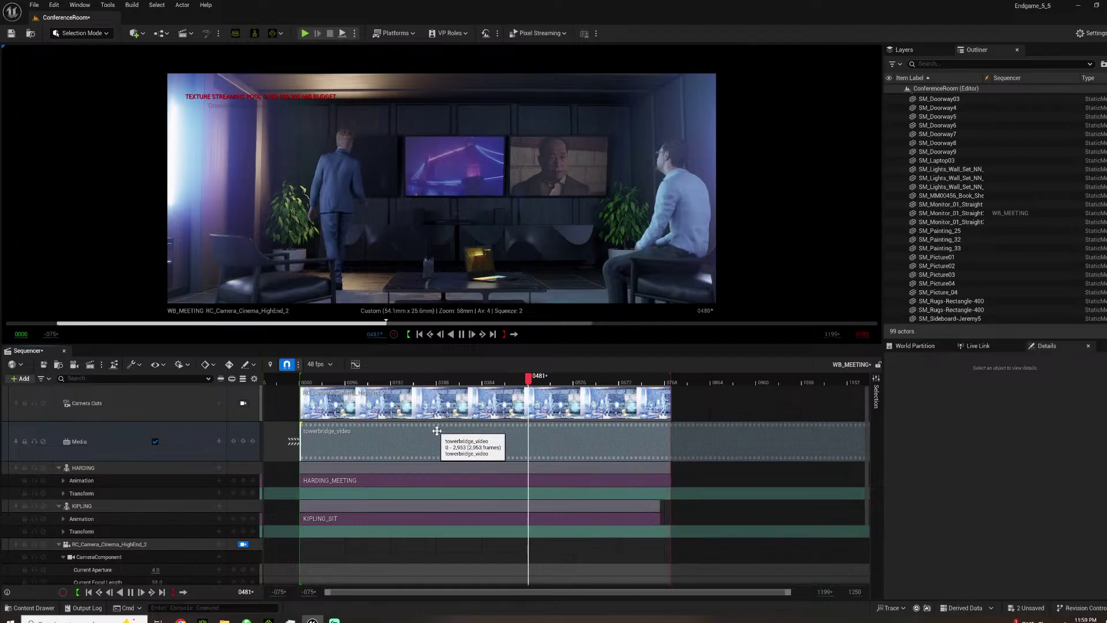
key("space")
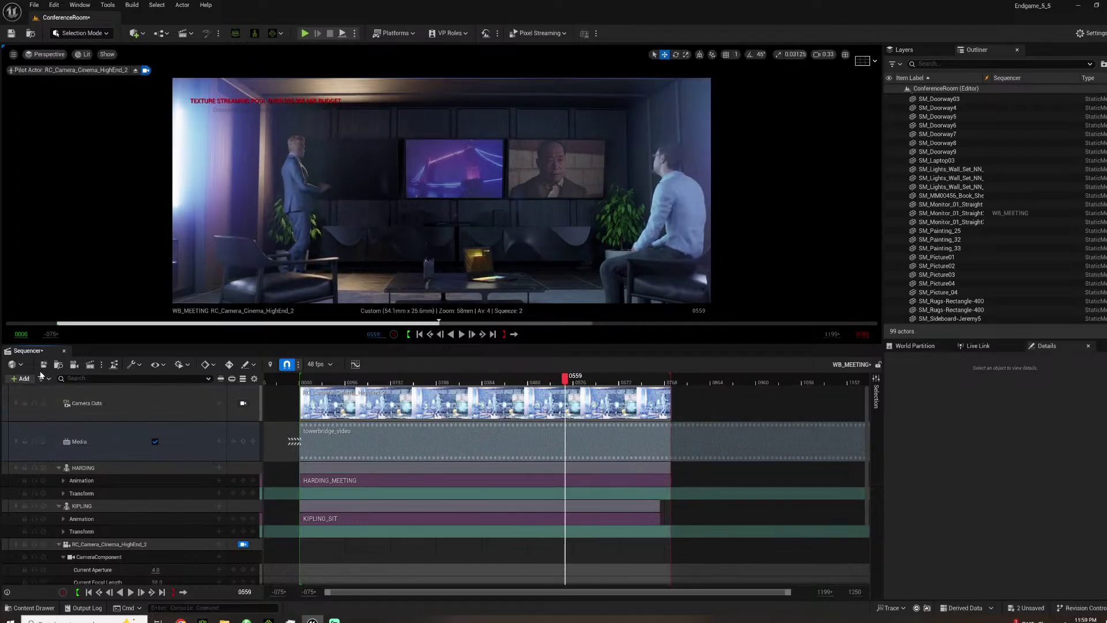
left_click(315, 382)
left_click_drag(322, 385, 459, 389)
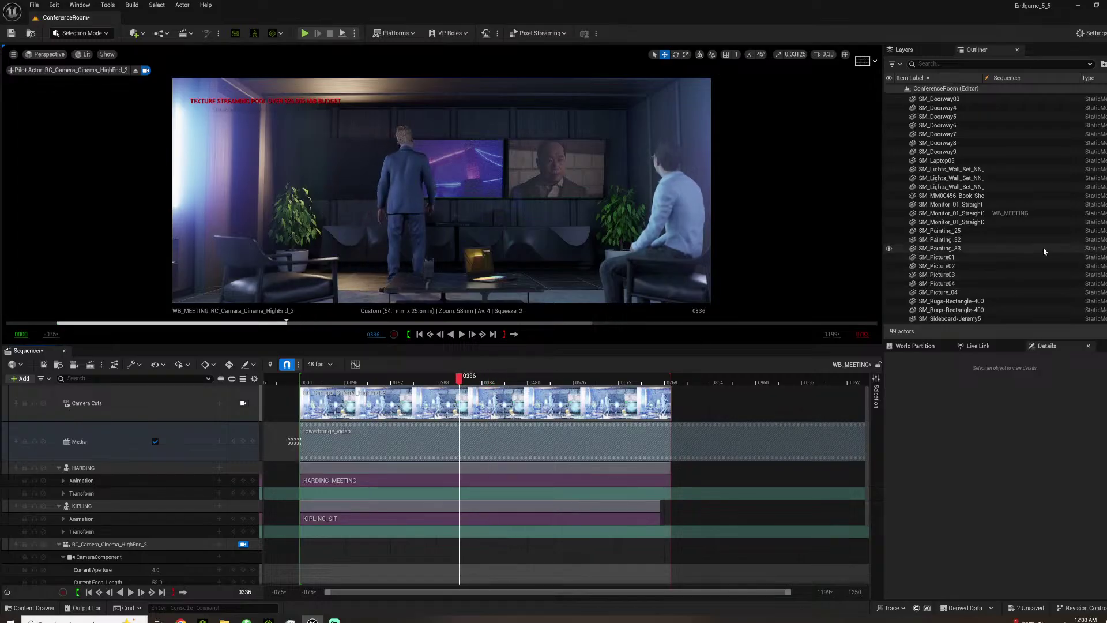
mouse_move(369, 383)
left_mouse_down()
mouse_move(336, 381)
mouse_move(352, 381)
left_mouse_up()
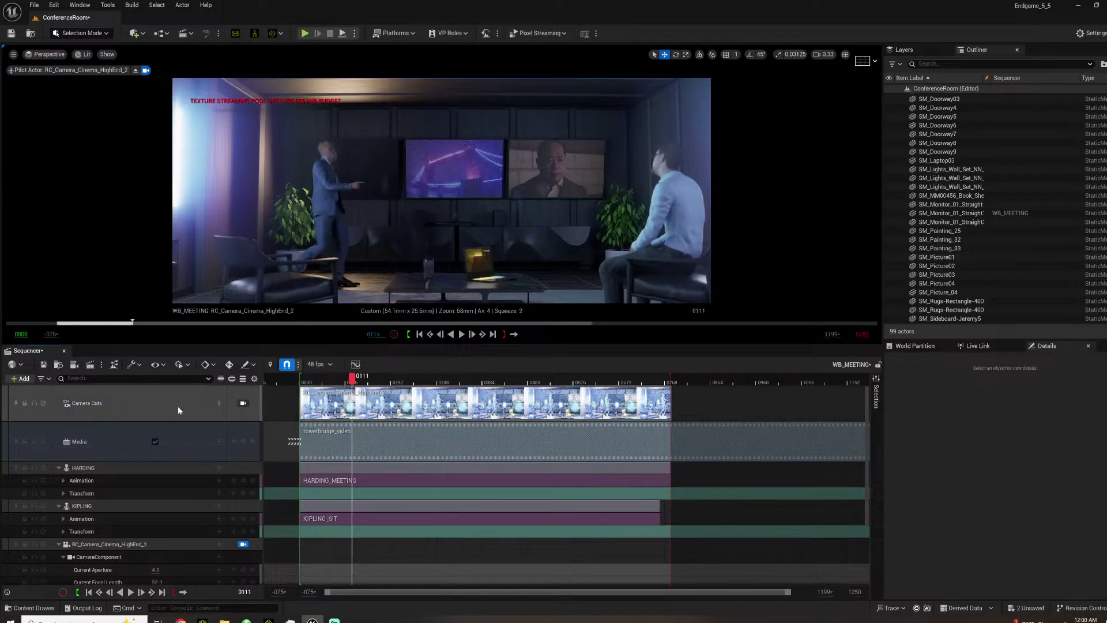
left_click(315, 381)
left_click_drag(321, 383, 359, 382)
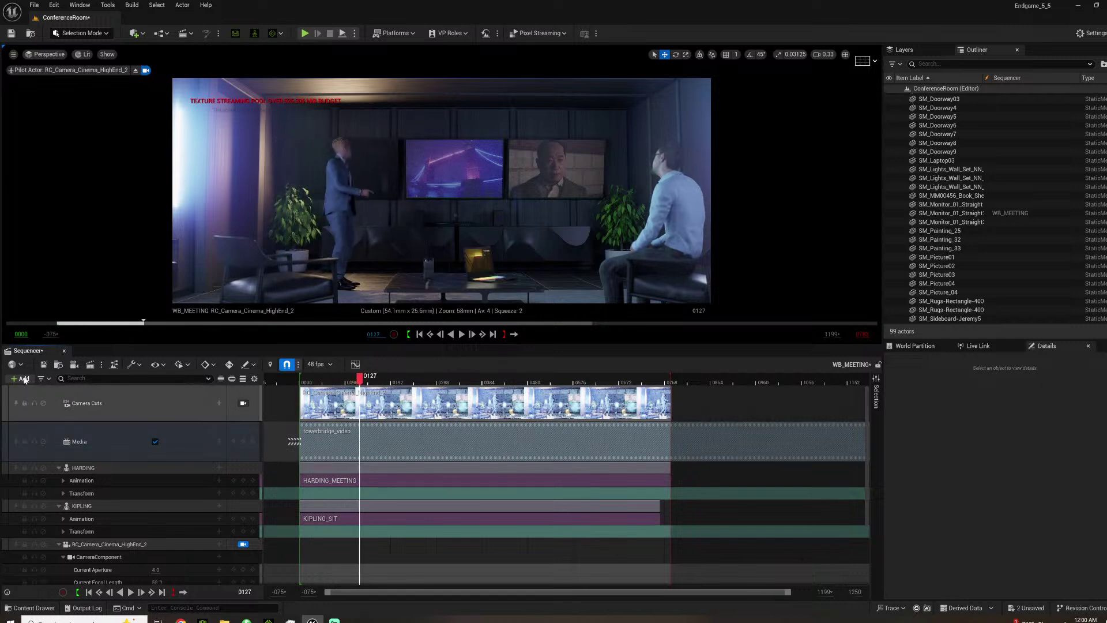
Add a second, empty media track to the sequence.
left_click(24, 378)
mouse_move(52, 525)
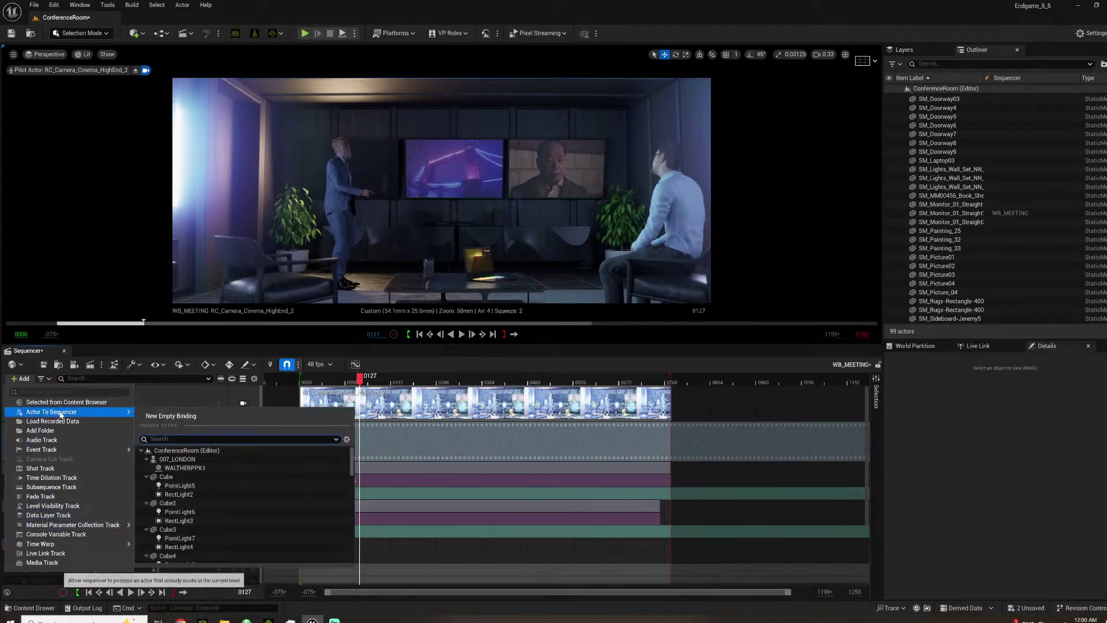
left_click(42, 562)
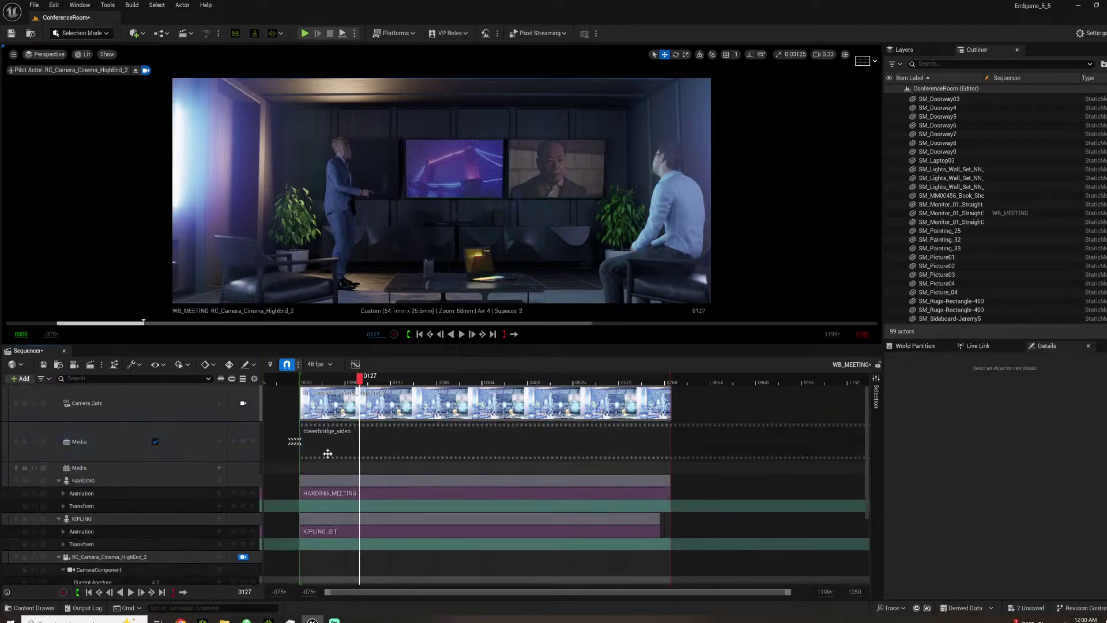
Check the screen material of the monitor showing the man's video and browse to the videos/conferenceroom/makkelson content folder.
left_click(545, 160)
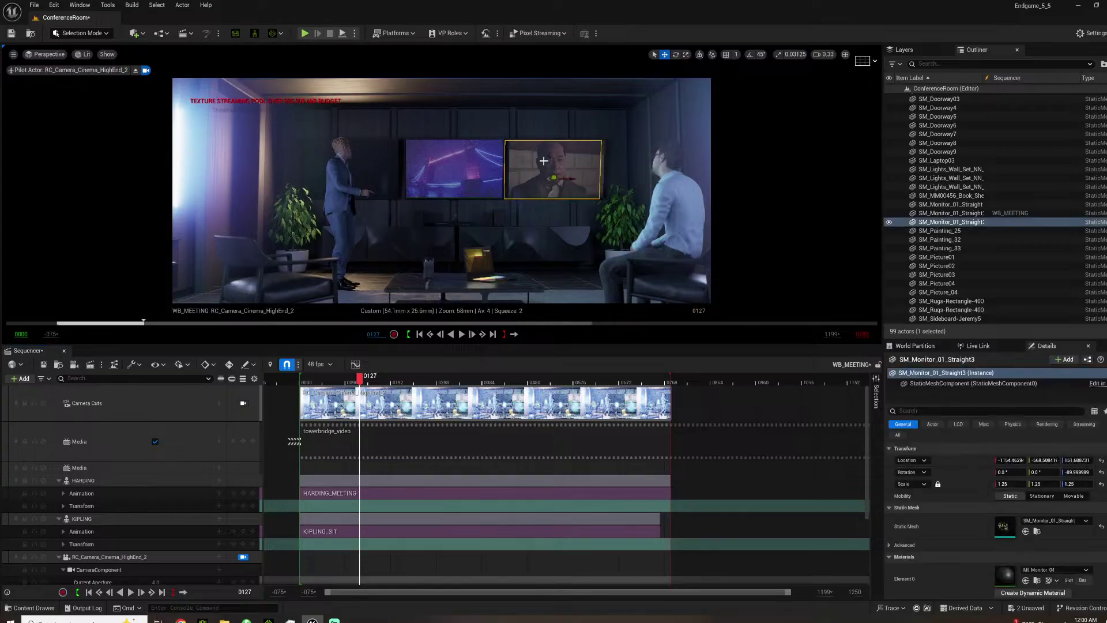
scroll(946, 565, "down", 2)
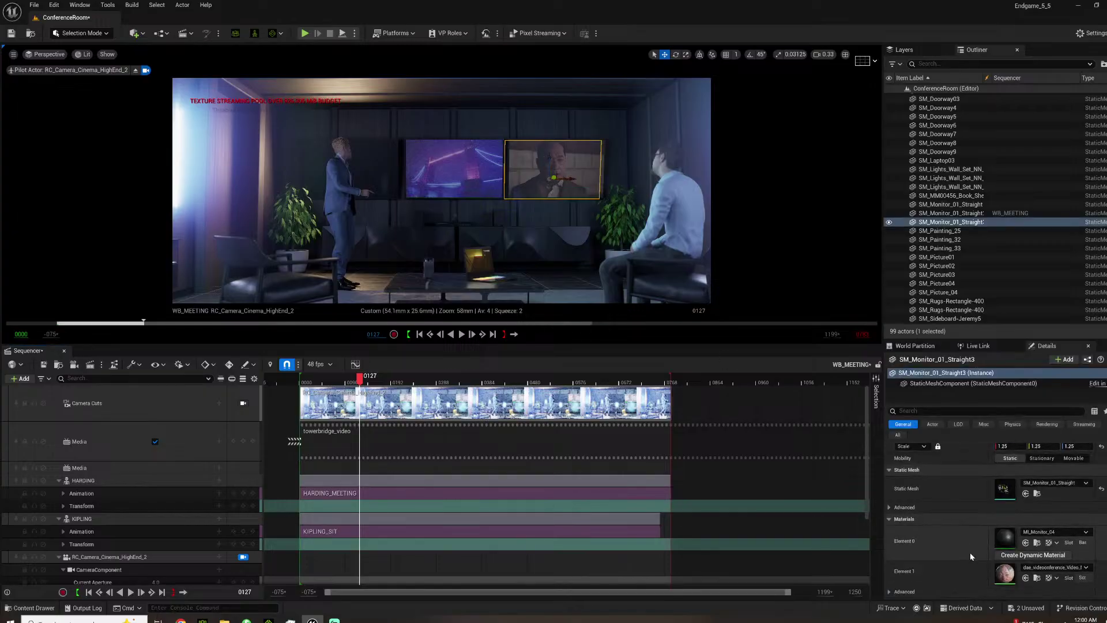
left_click(34, 608)
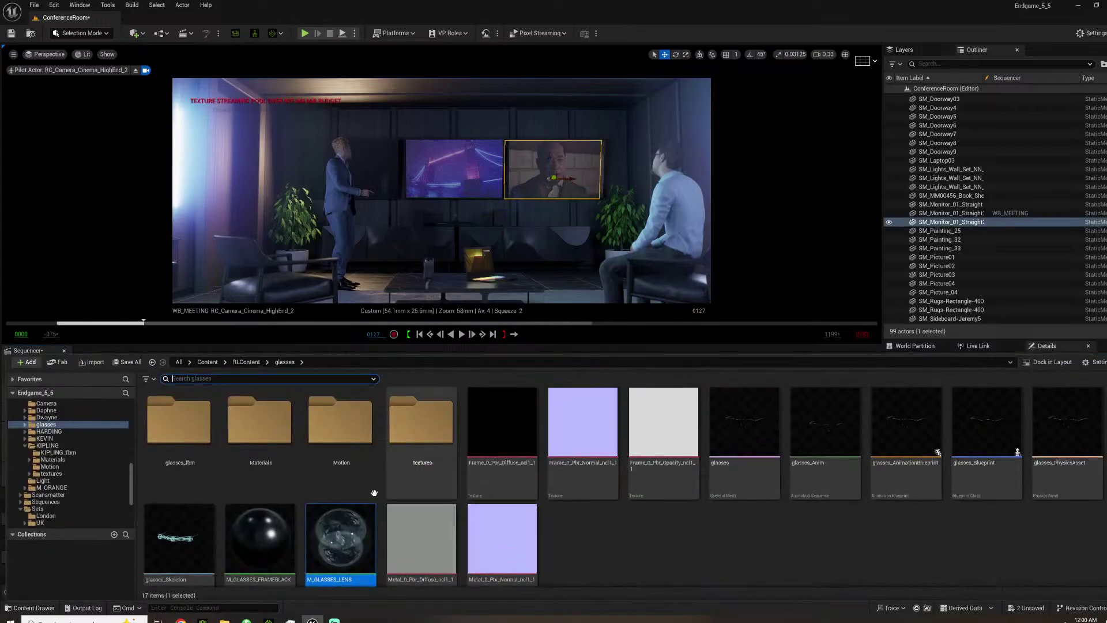
scroll(56, 491, "down", 1)
scroll(55, 491, "down", 2)
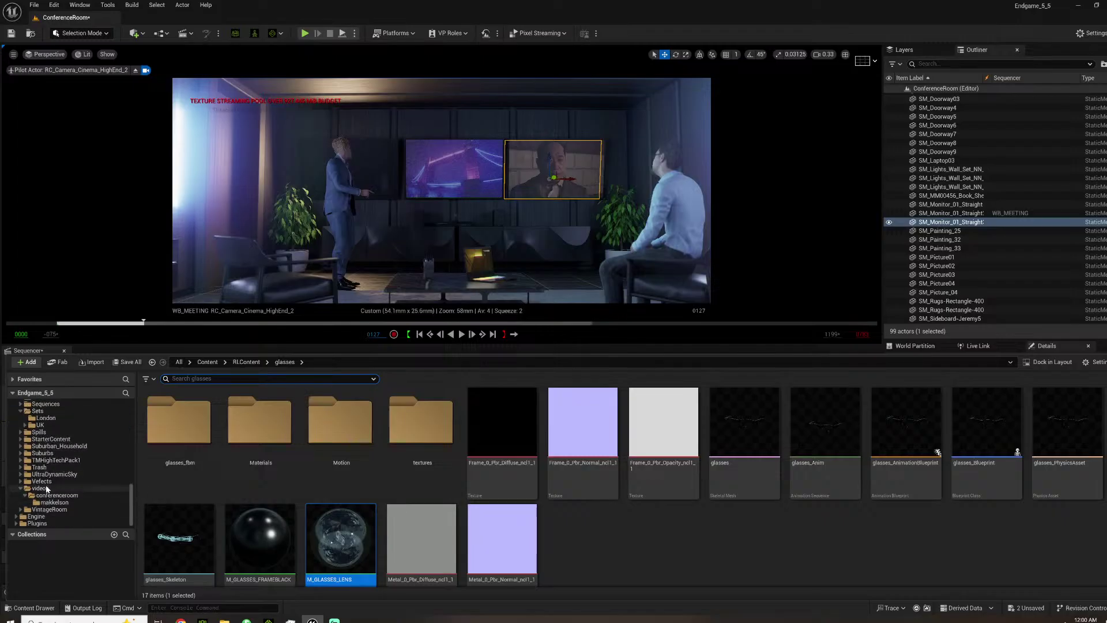
left_click(57, 495)
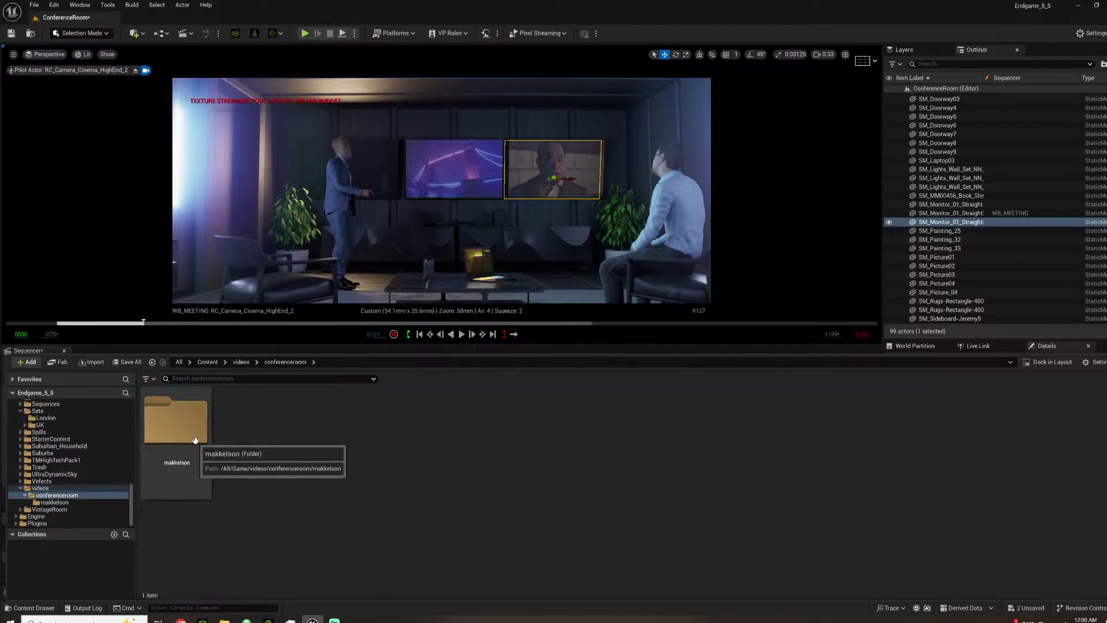
double_click(195, 441)
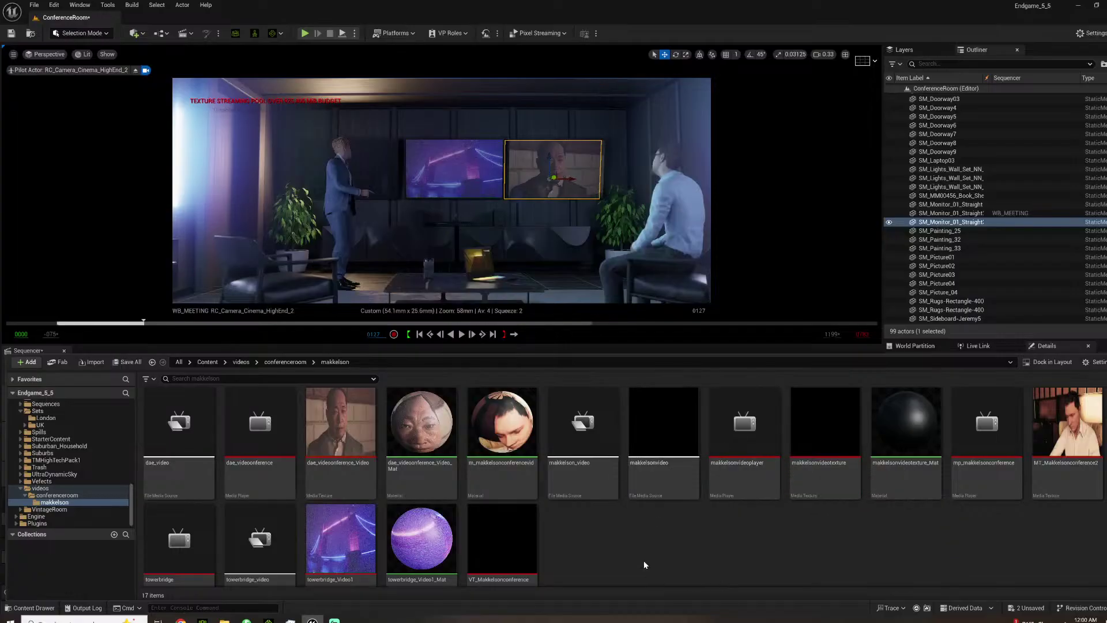
Inspect the dae_video source, the dae_videoconference media player and the dae_videoconference_Video texture for the second monitor.
double_click(168, 447)
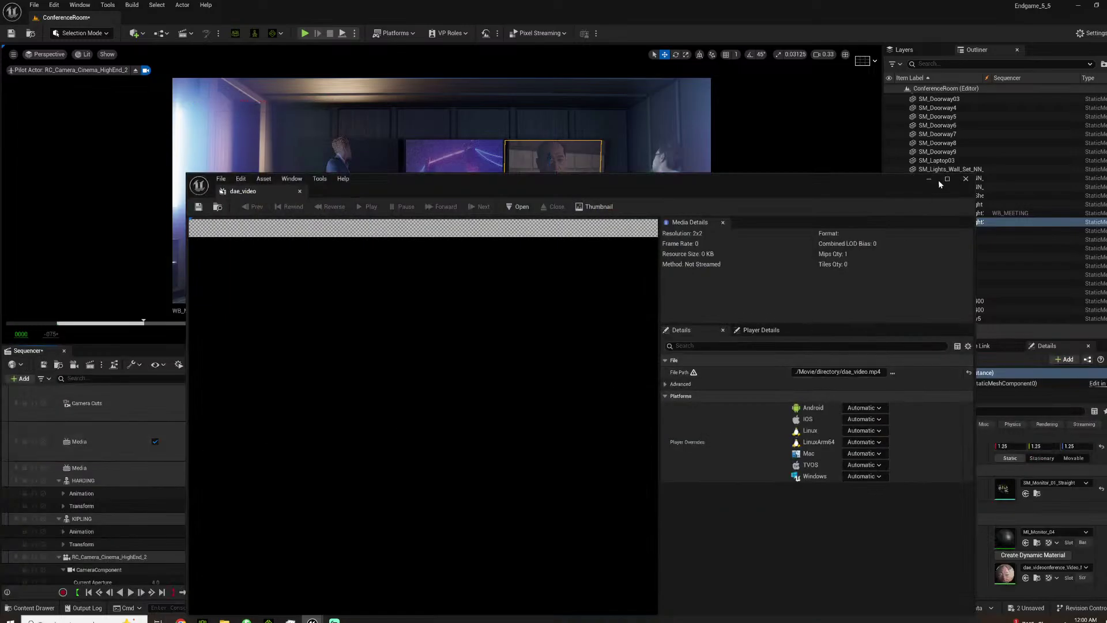
left_click(965, 178)
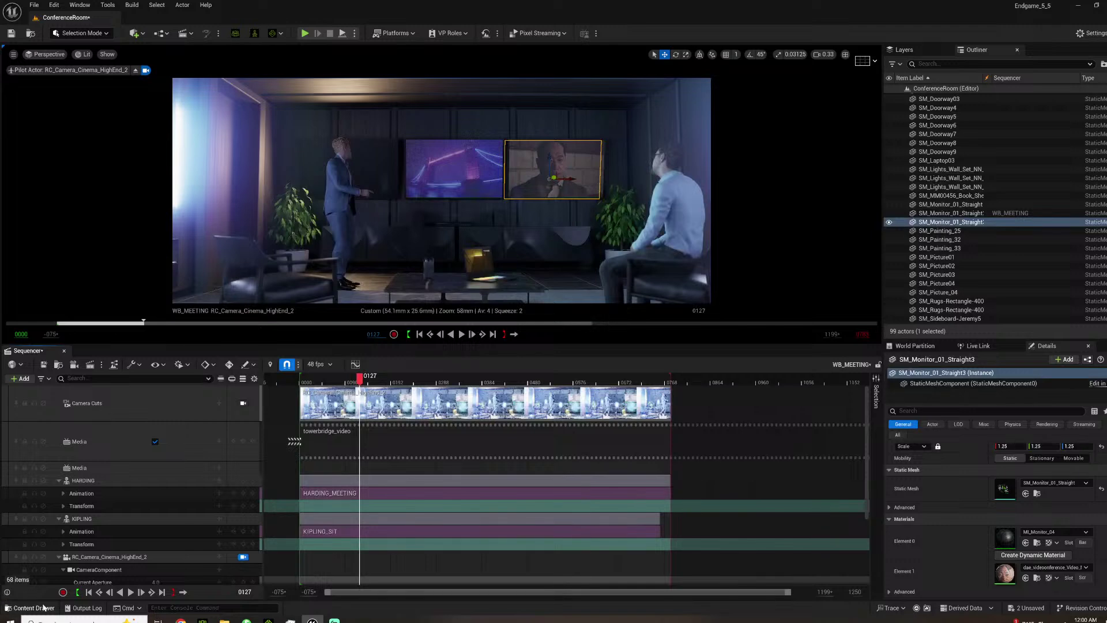
left_click(43, 608)
double_click(255, 466)
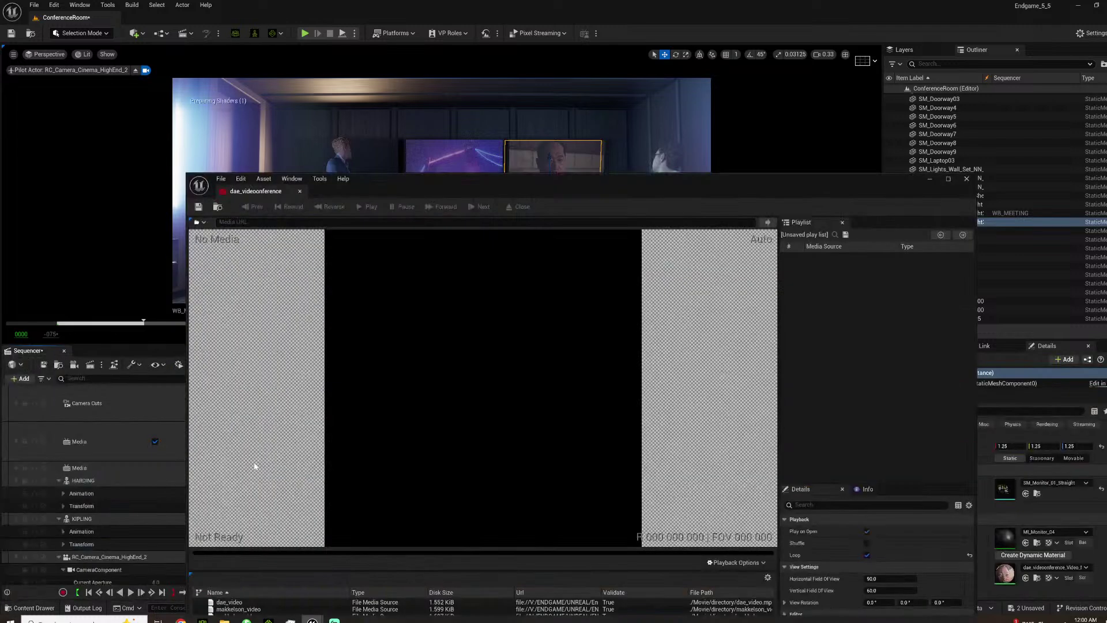
left_click(966, 179)
left_click(34, 607)
double_click(346, 450)
left_click_drag(465, 188, 506, 81)
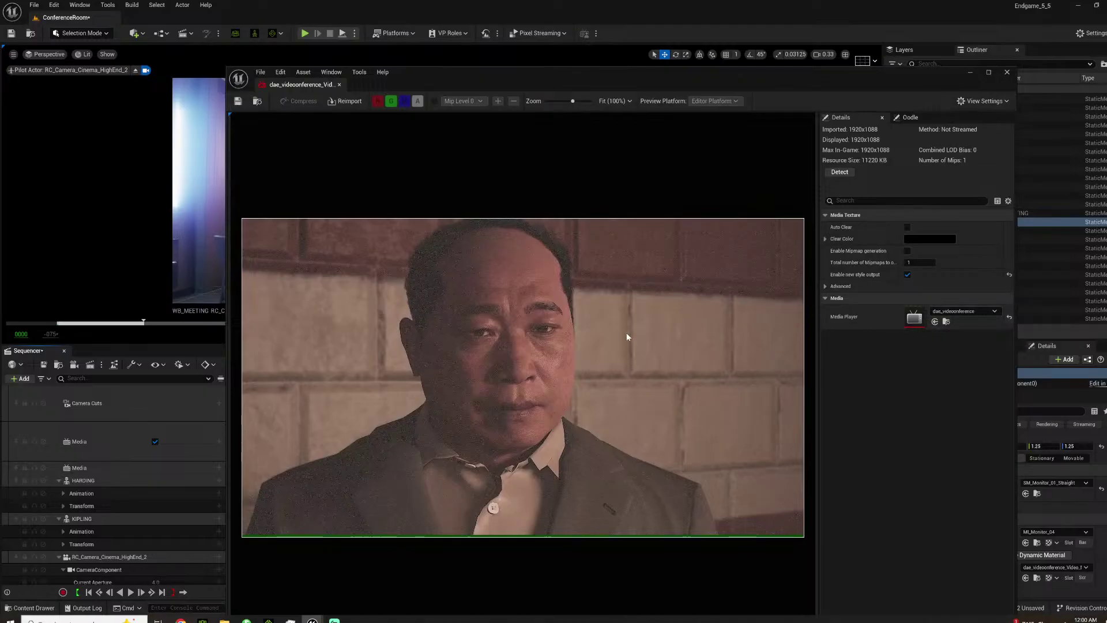
left_click(1005, 72)
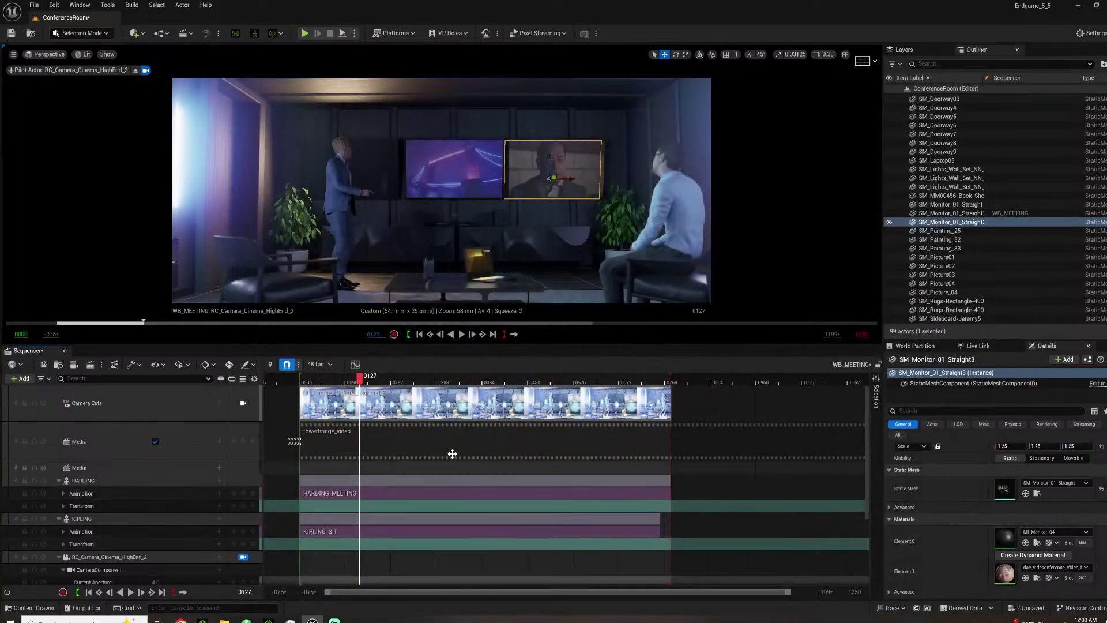
Move the playhead to frame 559 and add the dae_video media source to the empty second media track.
left_click_drag(430, 377, 565, 377)
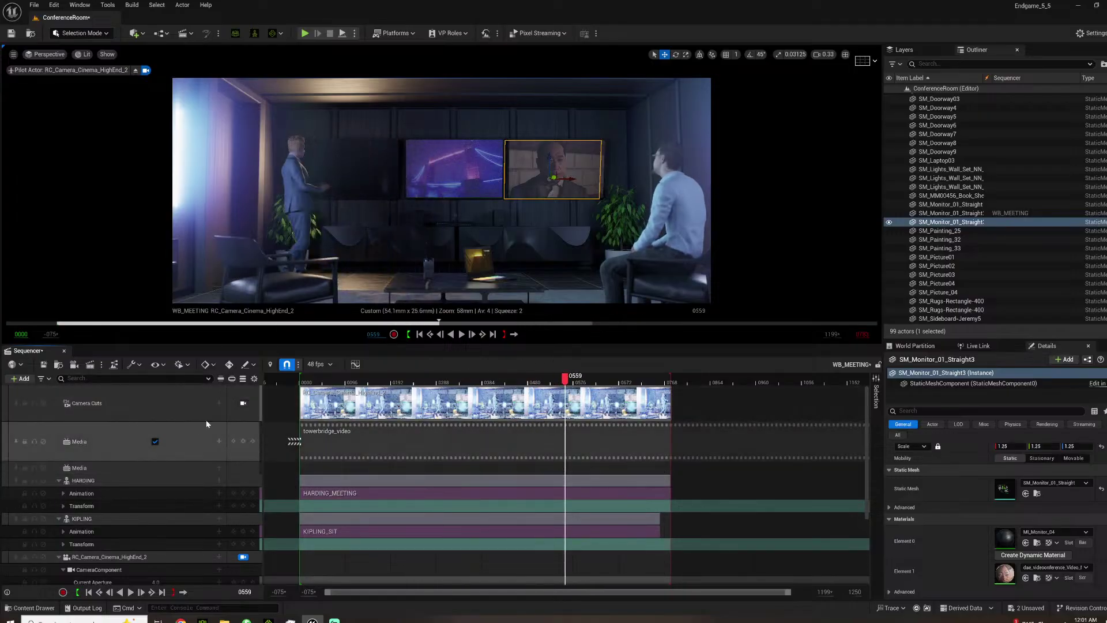
left_click(21, 378)
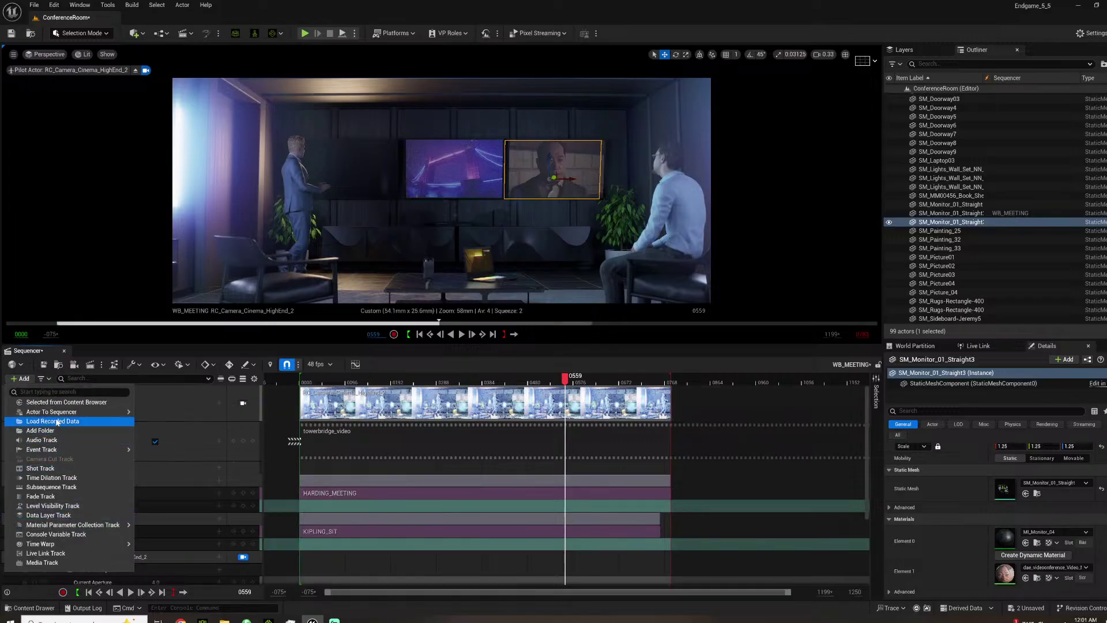
left_click(60, 561)
left_click(219, 467)
mouse_move(246, 489)
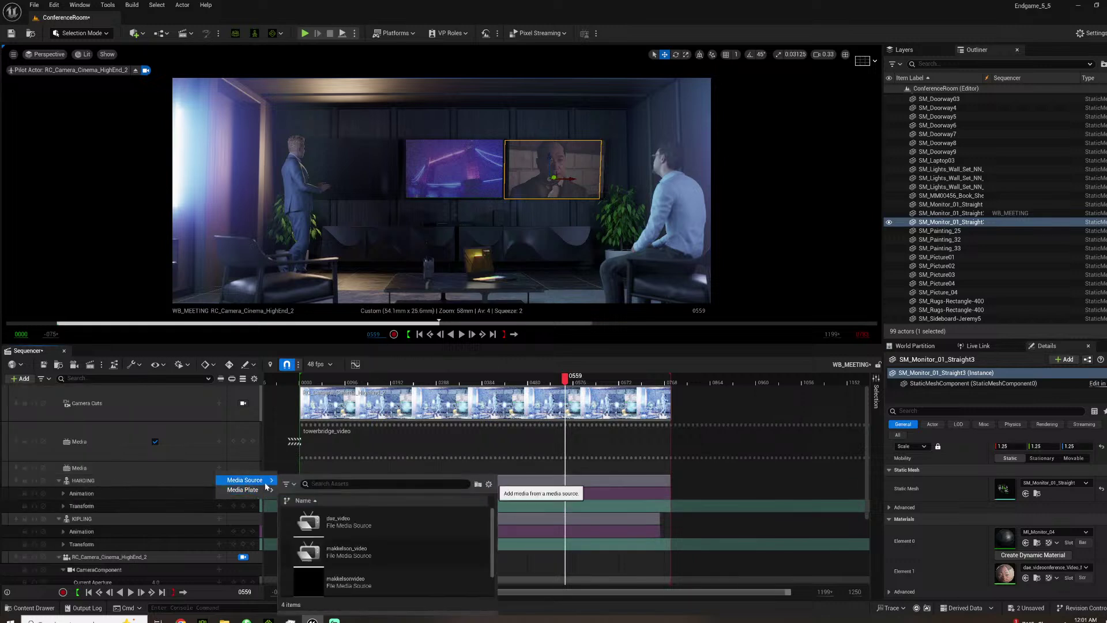
scroll(358, 554, "down", 1)
scroll(358, 525, "up", 1)
left_click(358, 521)
Fit the dae_video section from frame 0 to the sequence's end and set its media texture to dae_videoconference_Video.
left_click_drag(615, 482, 374, 486)
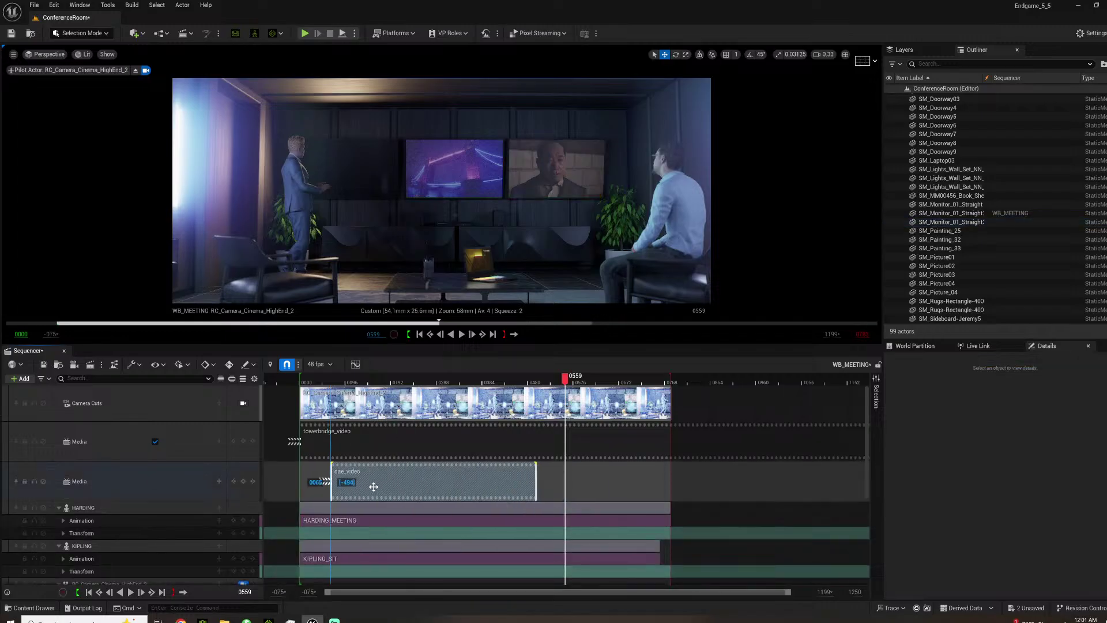
left_click_drag(505, 486, 686, 486)
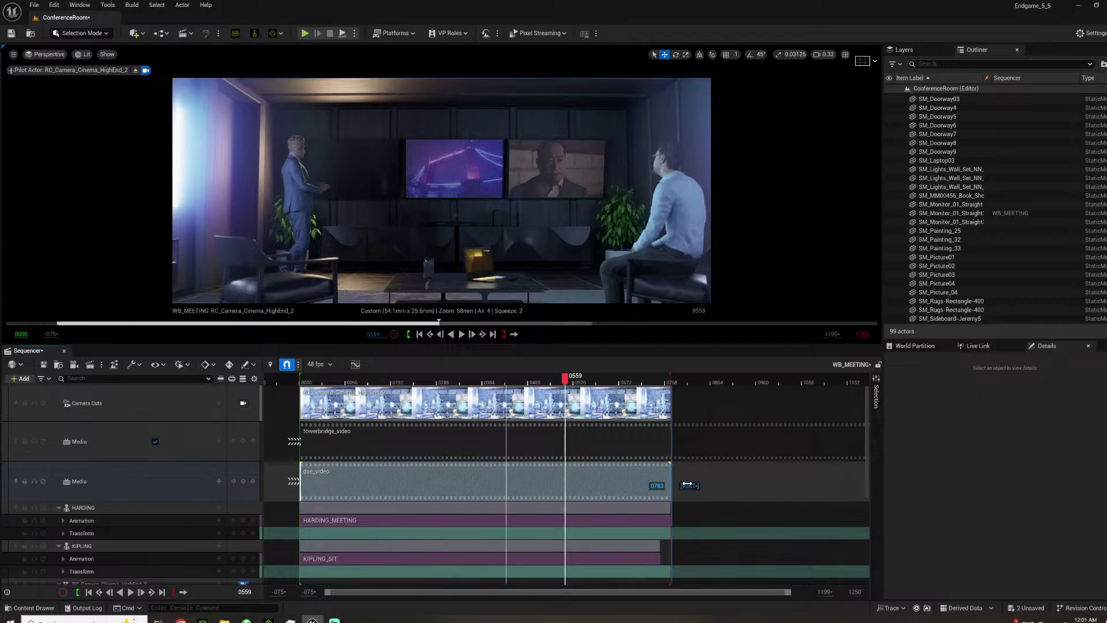
right_click(487, 484)
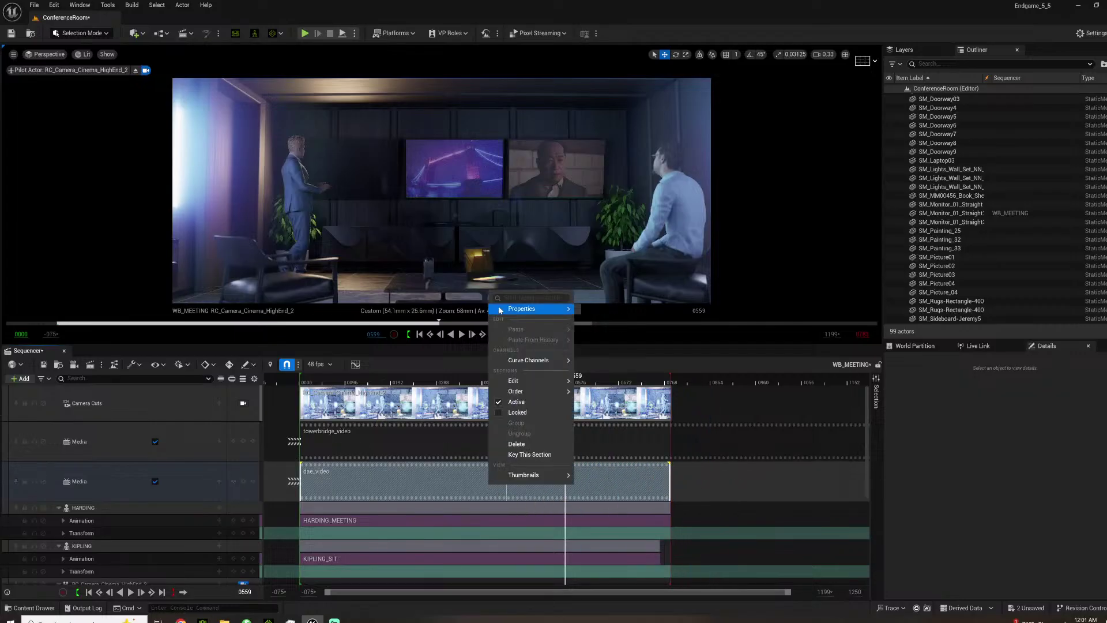
mouse_move(530, 308)
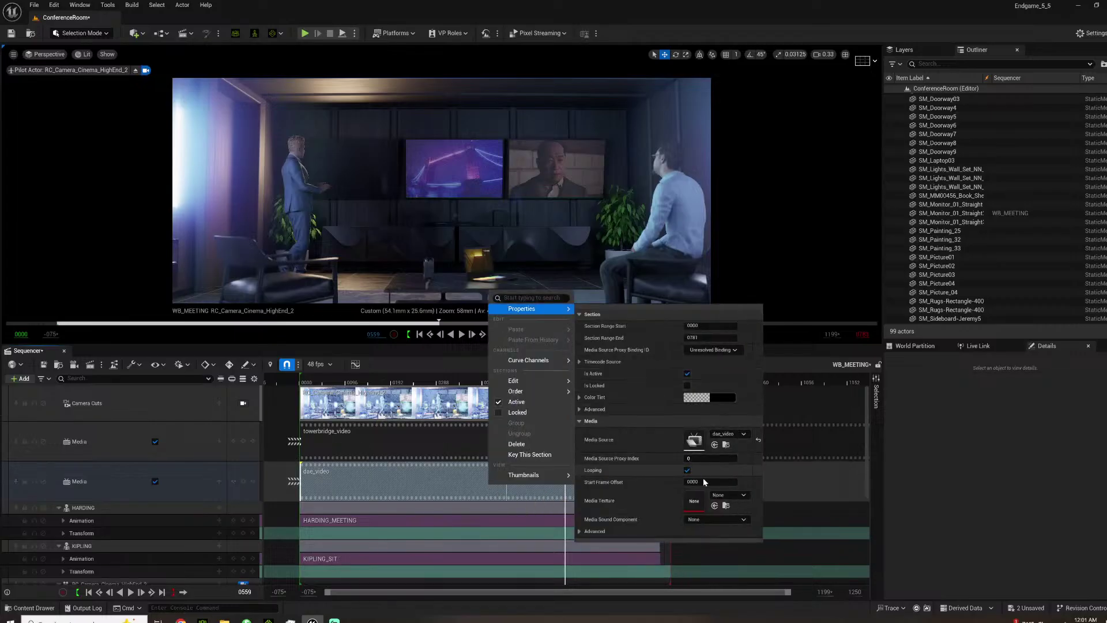
left_click(738, 501)
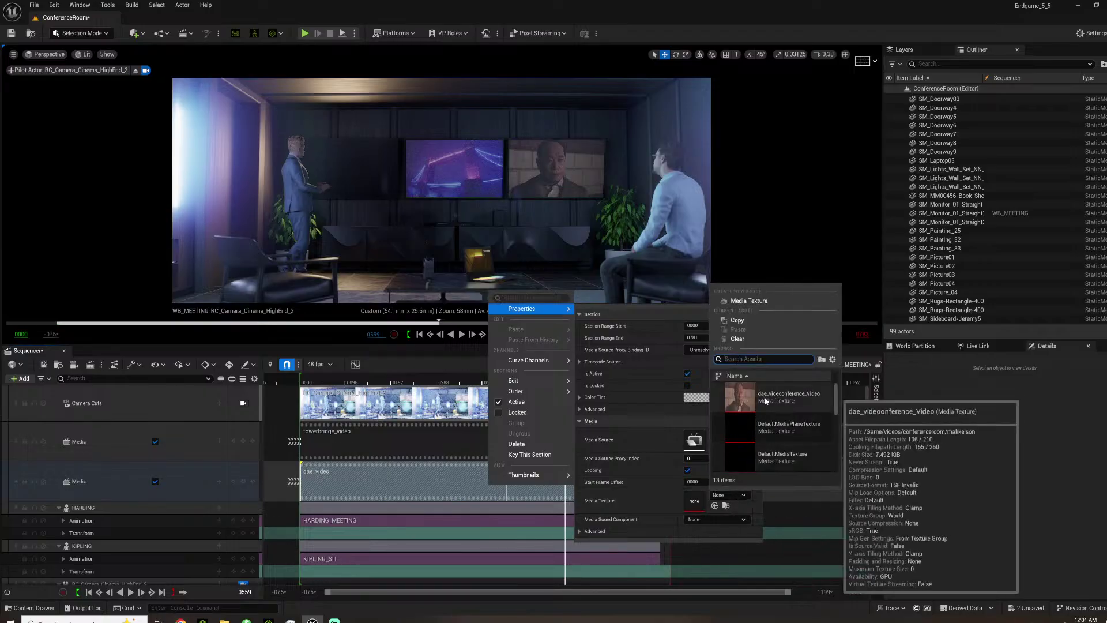
left_click(766, 392)
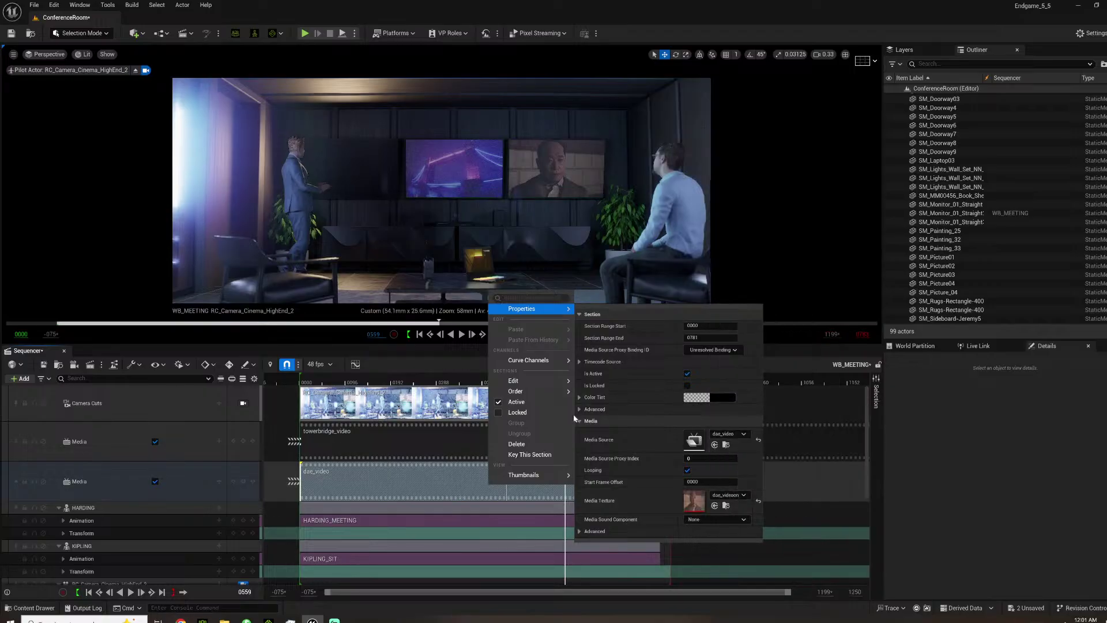
Play the sequence from near its start and again from frame 0 to check the monitor videos, and lock the viewport to the camera cuts.
left_click(321, 381)
key("space")
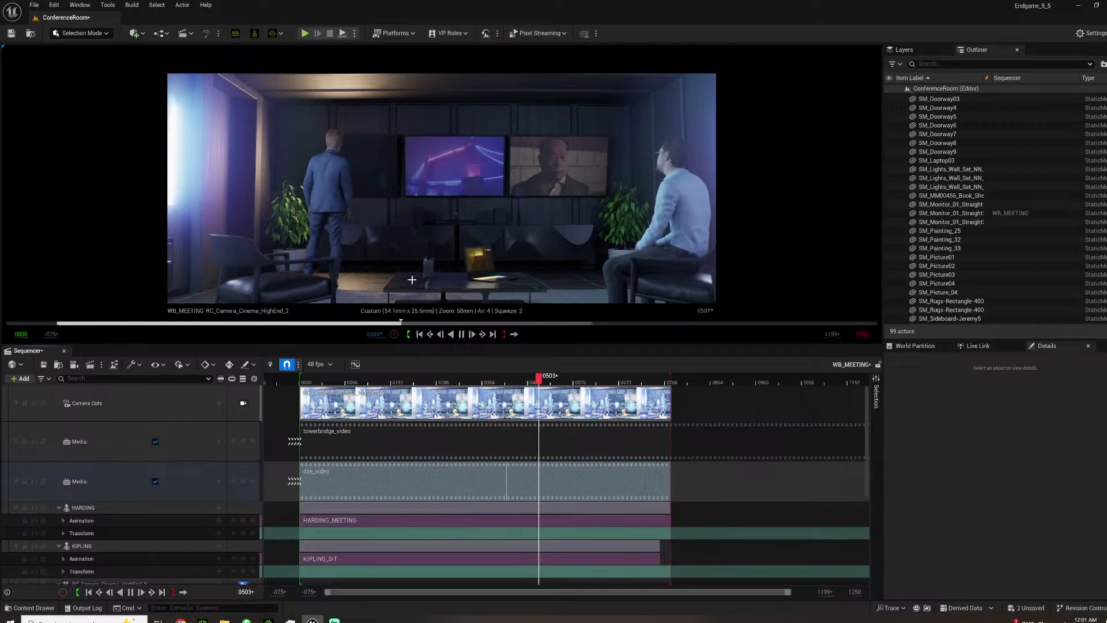
key("space")
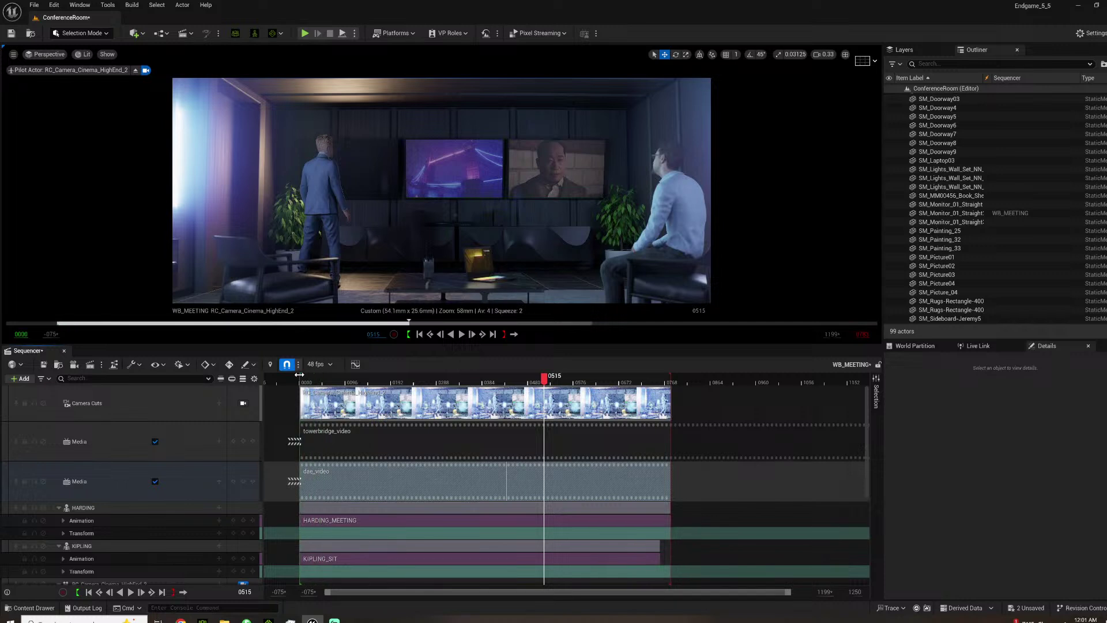
left_click(299, 374)
key("space")
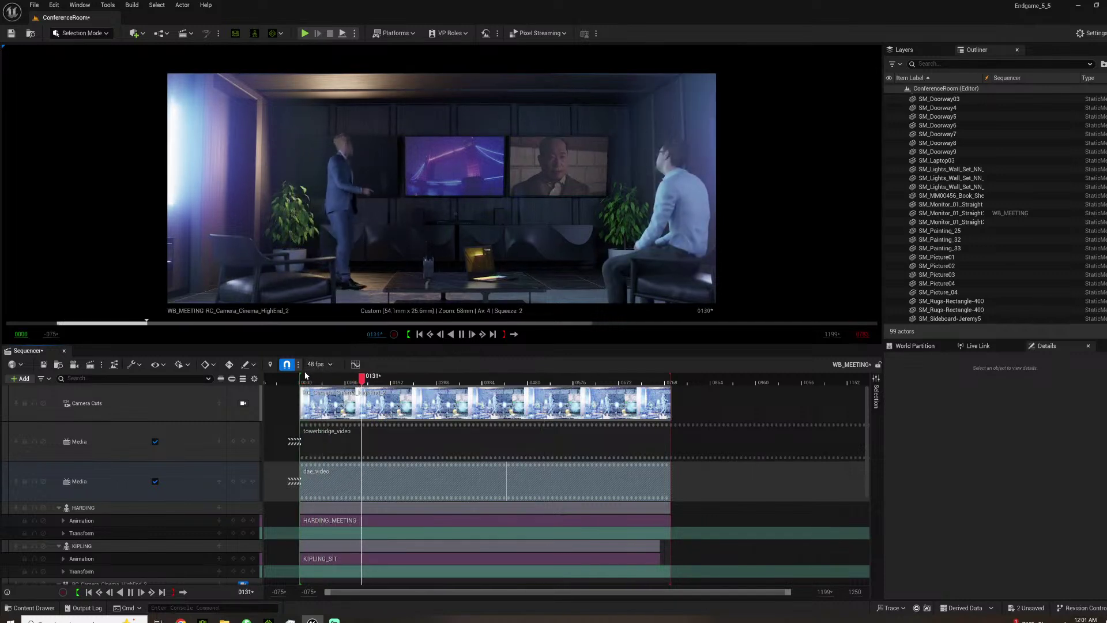
key("space")
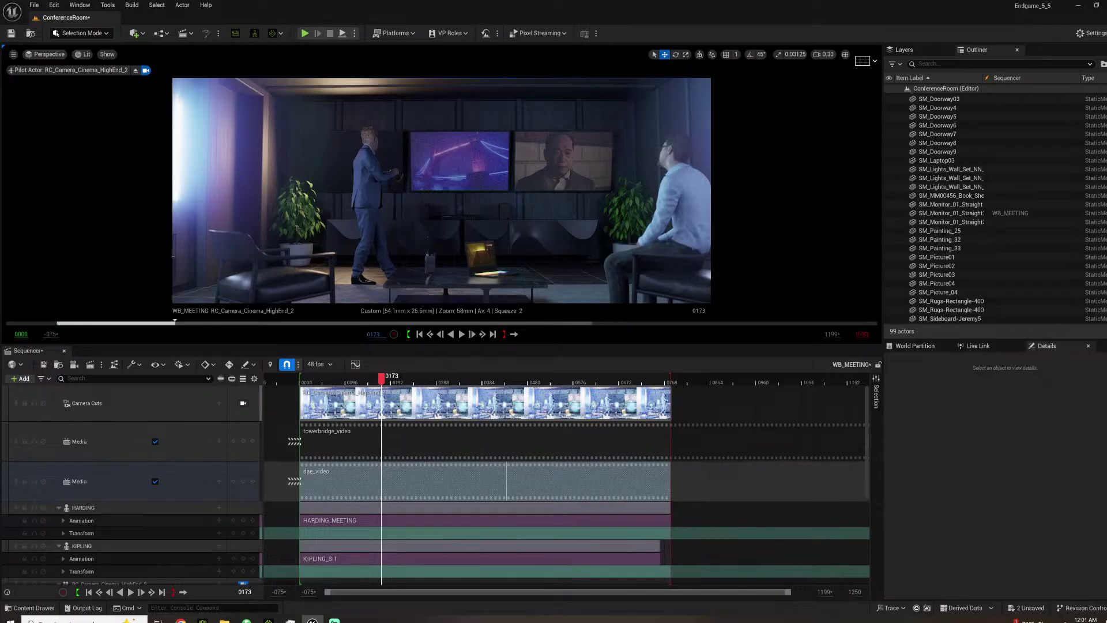
left_click(242, 404)
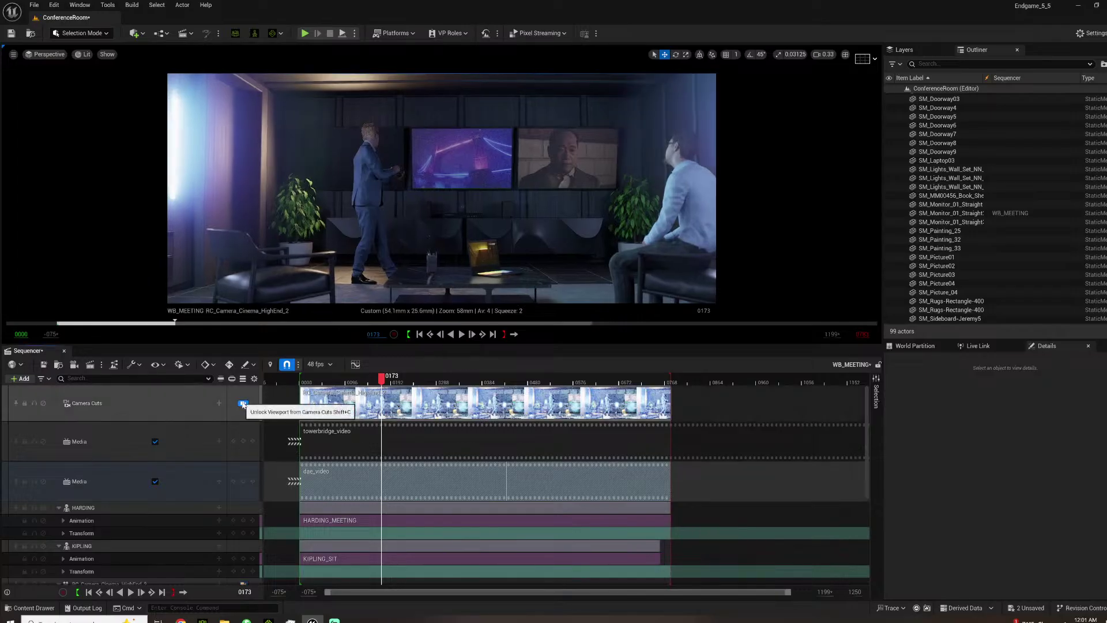
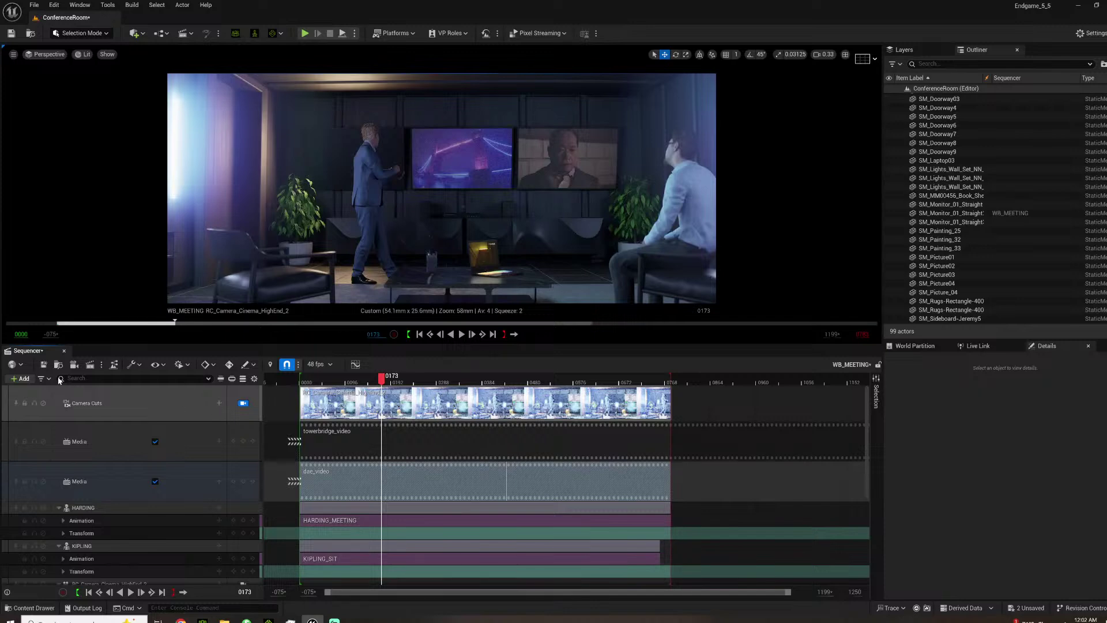
Add a third media track to the sequence and place the makkelsonvideo media source on it.
left_click(24, 379)
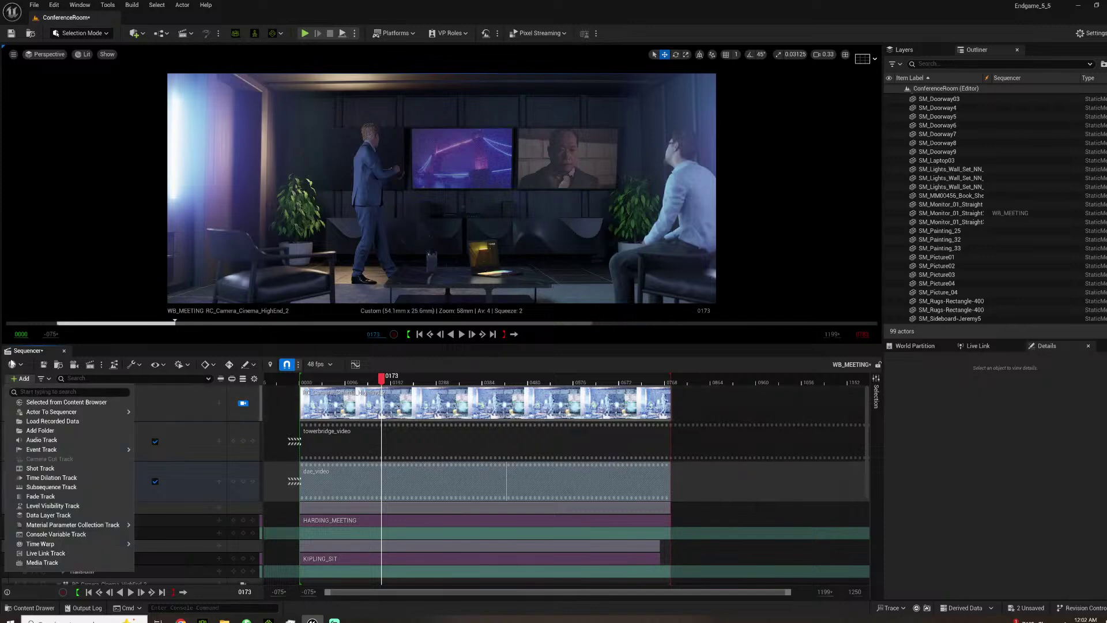
left_click(46, 563)
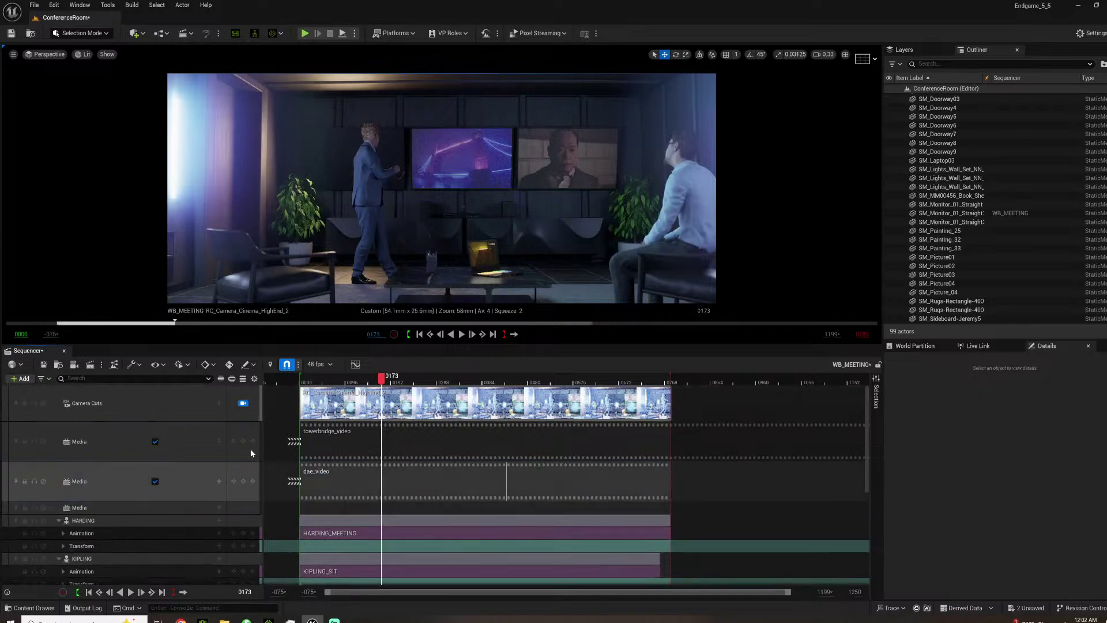
left_click(219, 508)
mouse_move(244, 520)
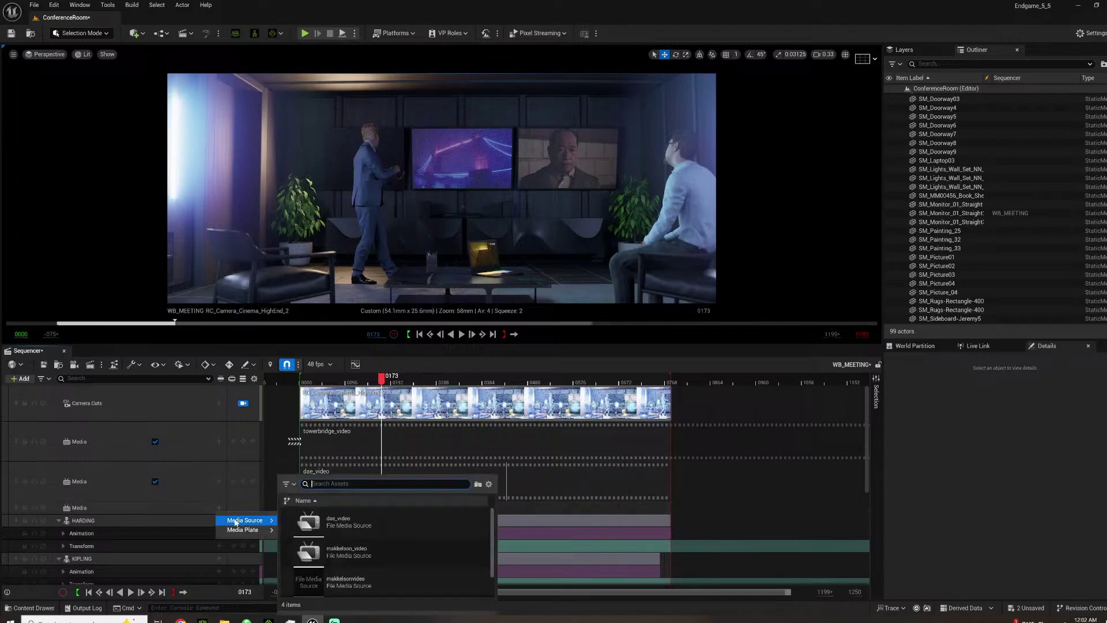
left_click(353, 553)
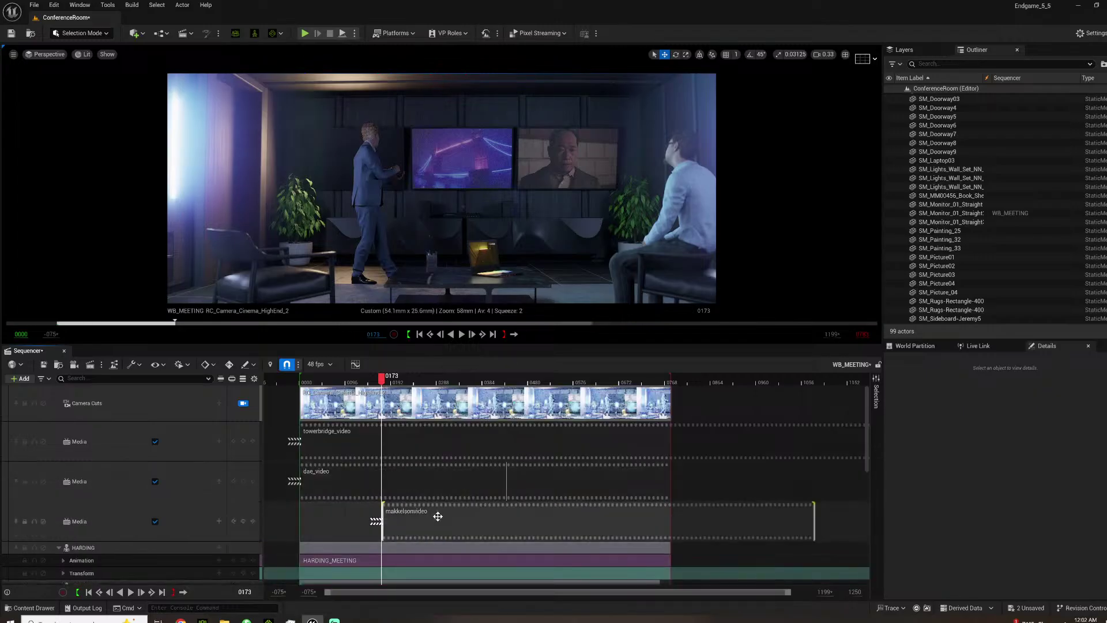
Move the makkelsonvideo section to start at frame 0 and set its media texture to MT_Makkelsonconference2.
left_click_drag(434, 514, 372, 515)
right_click(324, 509)
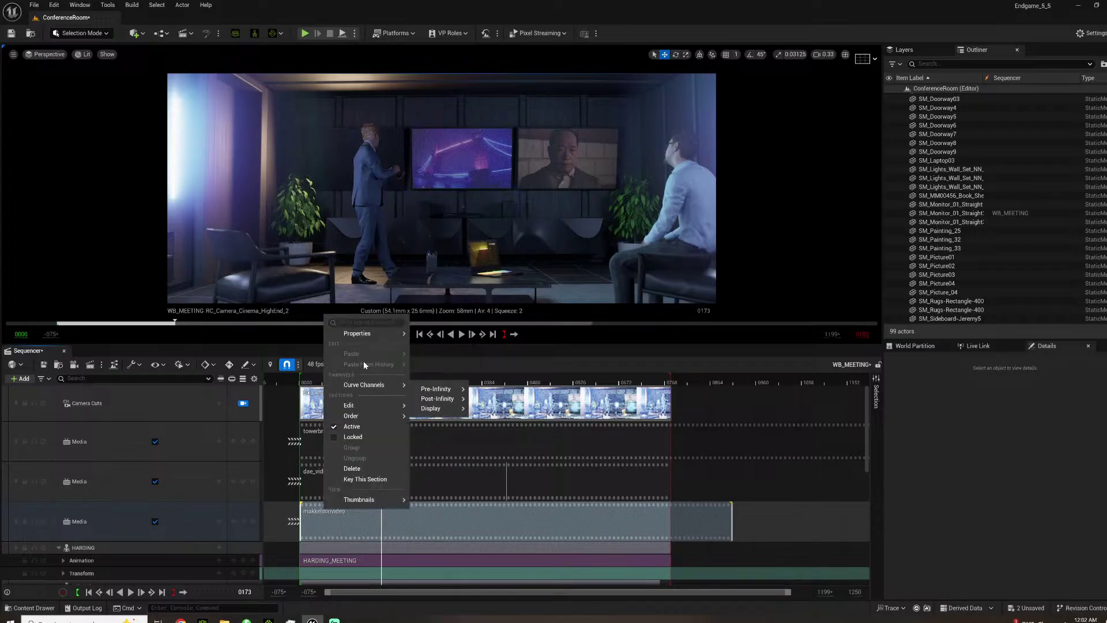
mouse_move(369, 333)
left_click(564, 519)
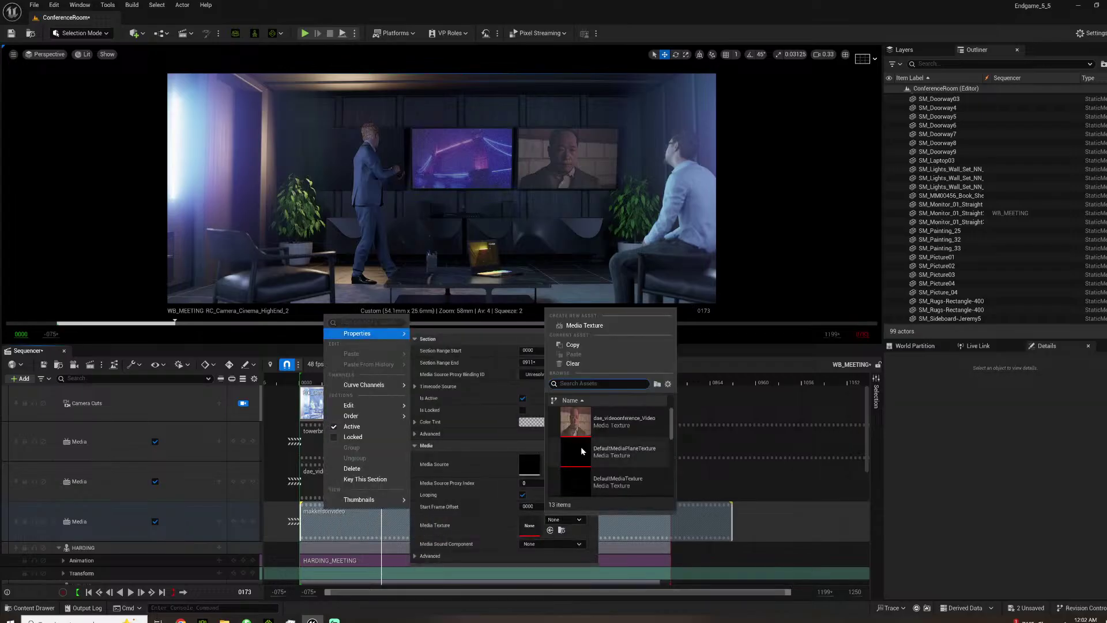
scroll(607, 472, "down", 5)
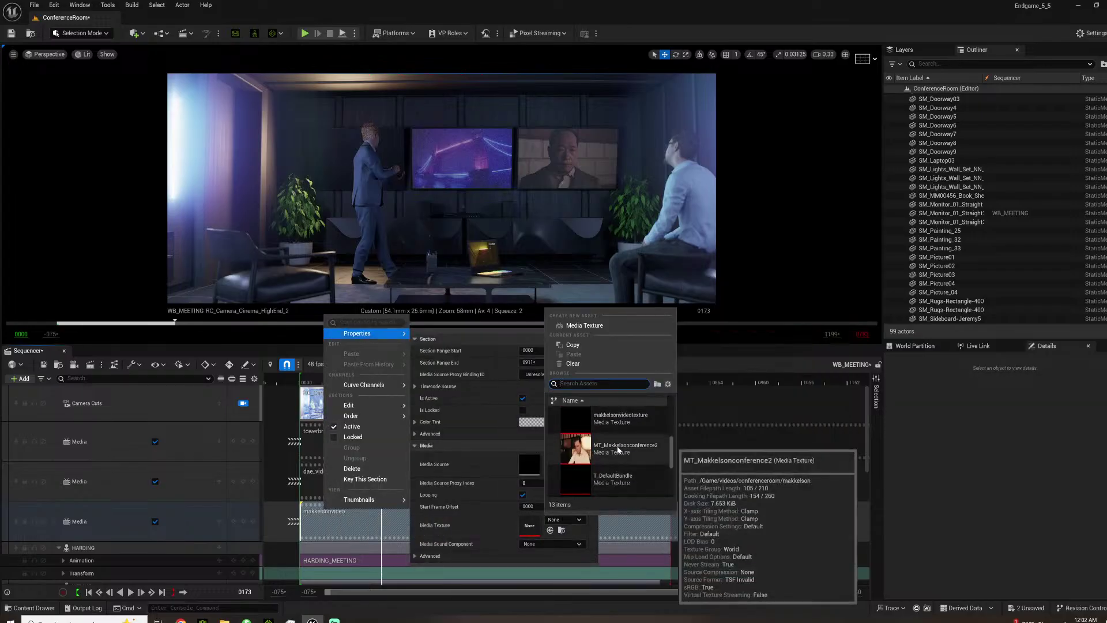
left_click(611, 455)
mouse_move(324, 415)
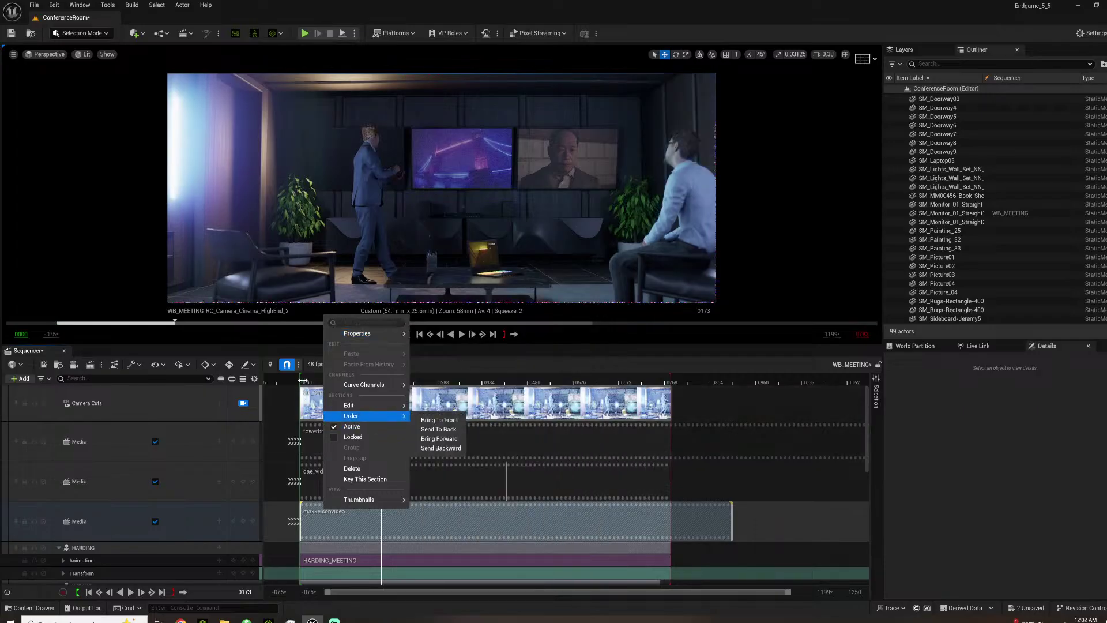
Play the sequence from its start and inspect the texture sample in the dark monitor's makkelsonvideotexture_Mat screen material.
left_click(301, 380)
key("space")
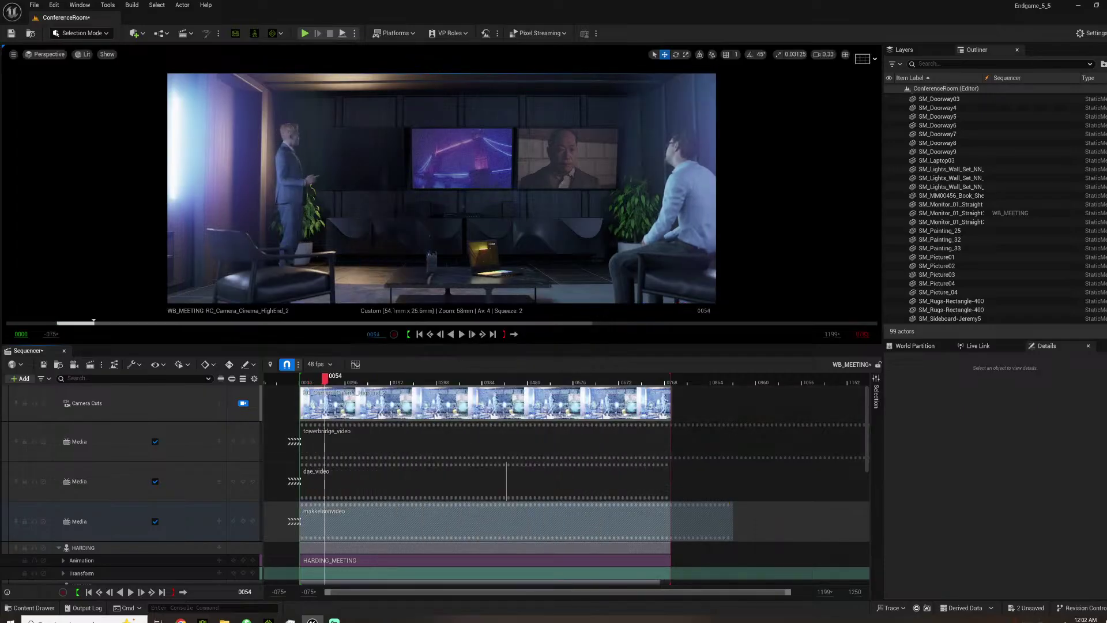
left_click(356, 159)
scroll(978, 550, "down", 2)
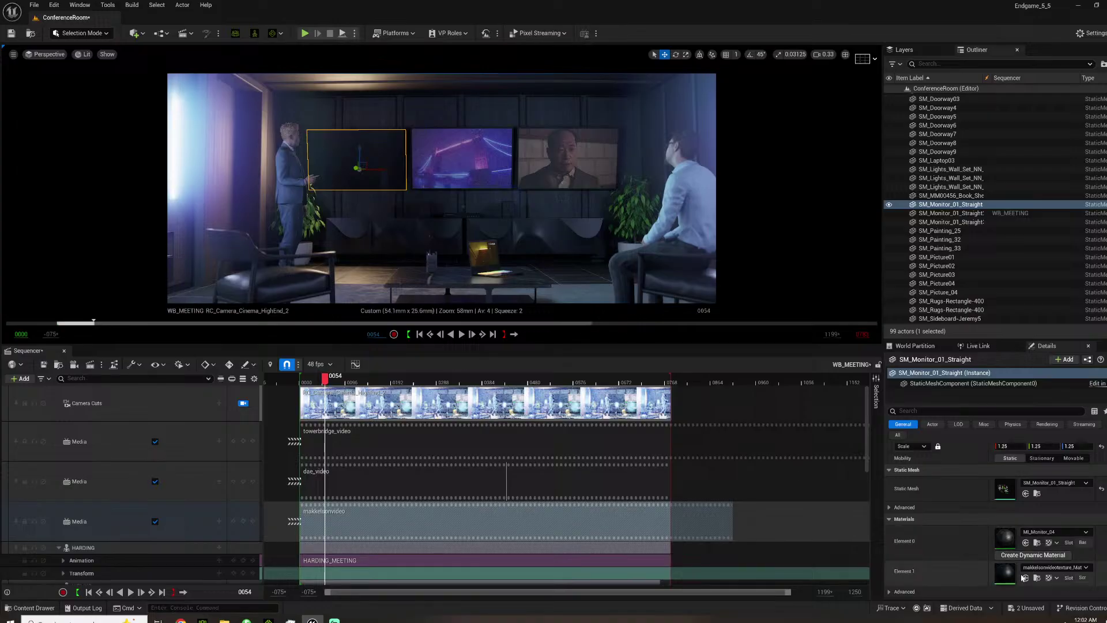
double_click(1006, 574)
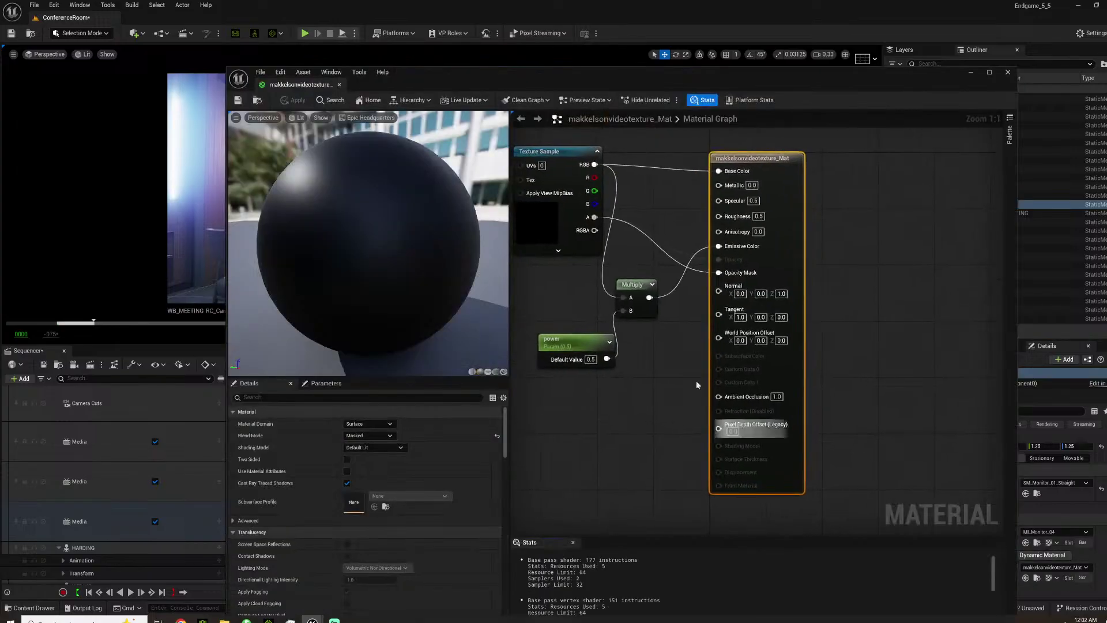
left_click(558, 176)
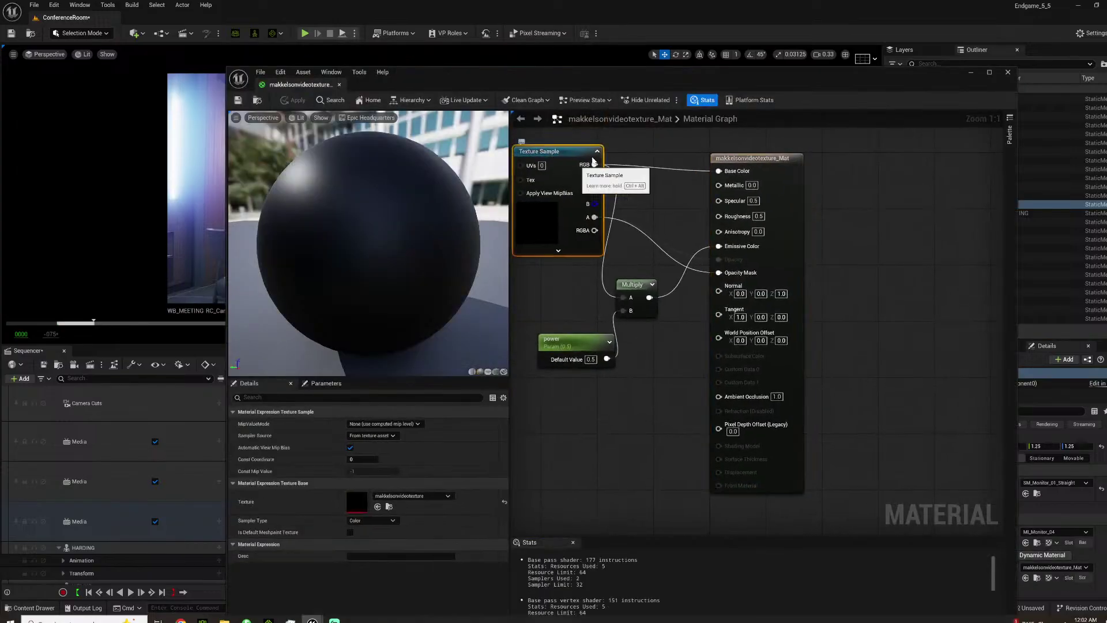
left_click(1008, 74)
Open the VT_Makkelsonconference media texture from the makkelson content folder and bring up its media player choices.
left_click(41, 608)
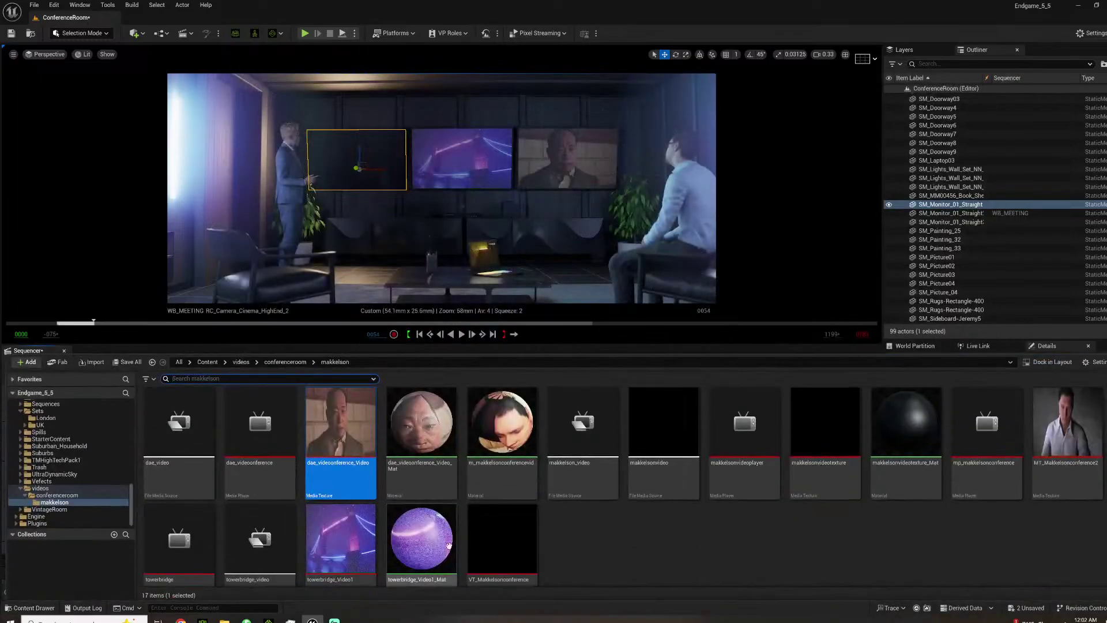
scroll(575, 548, "down", 1)
left_click(516, 506)
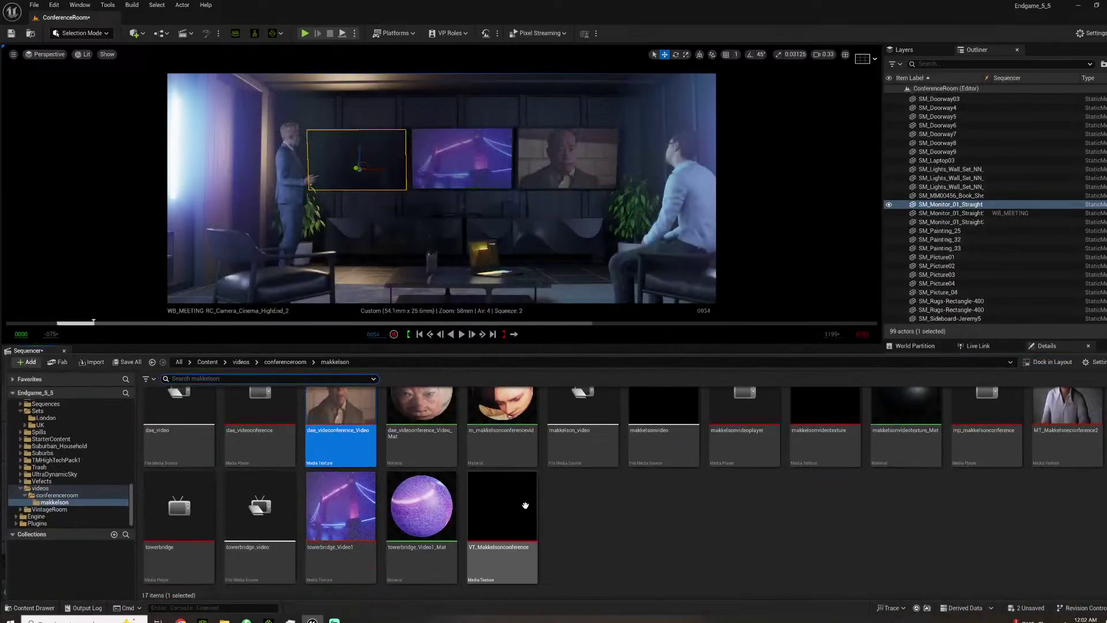
double_click(516, 507)
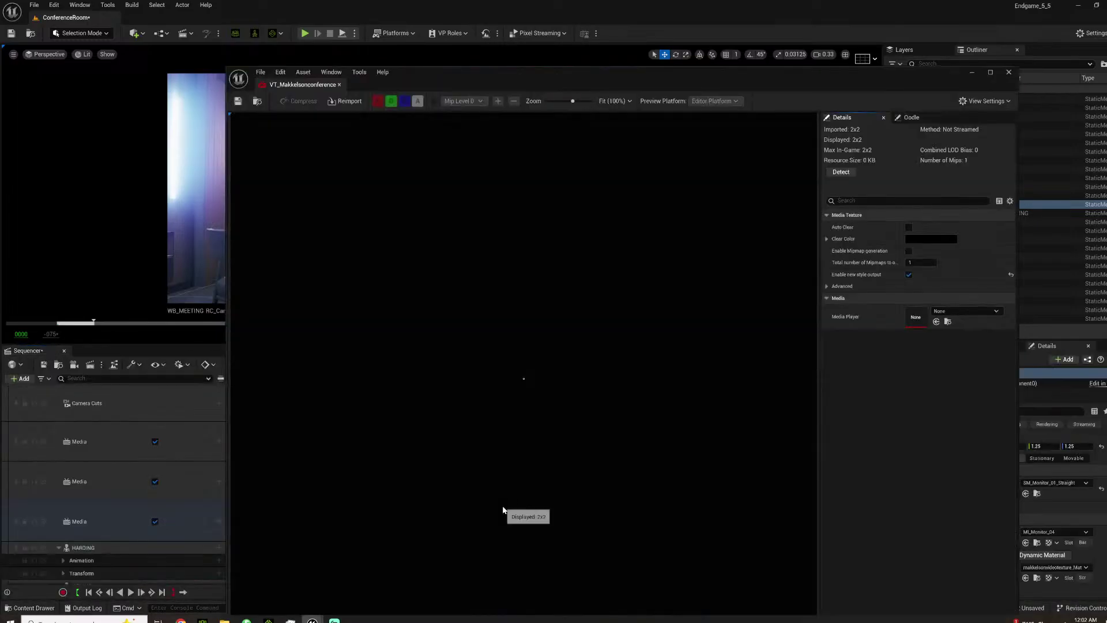
left_click(940, 312)
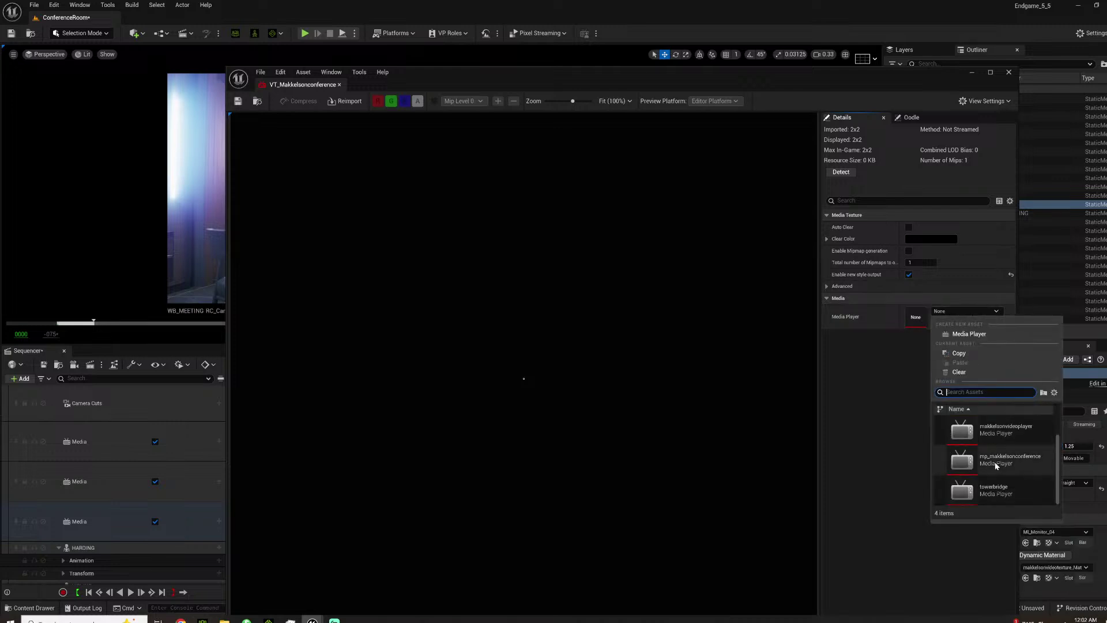
Assign mp_makkelsonconference as the media player of the VT_Makkelsonconference texture and close the texture editor.
left_click(995, 464)
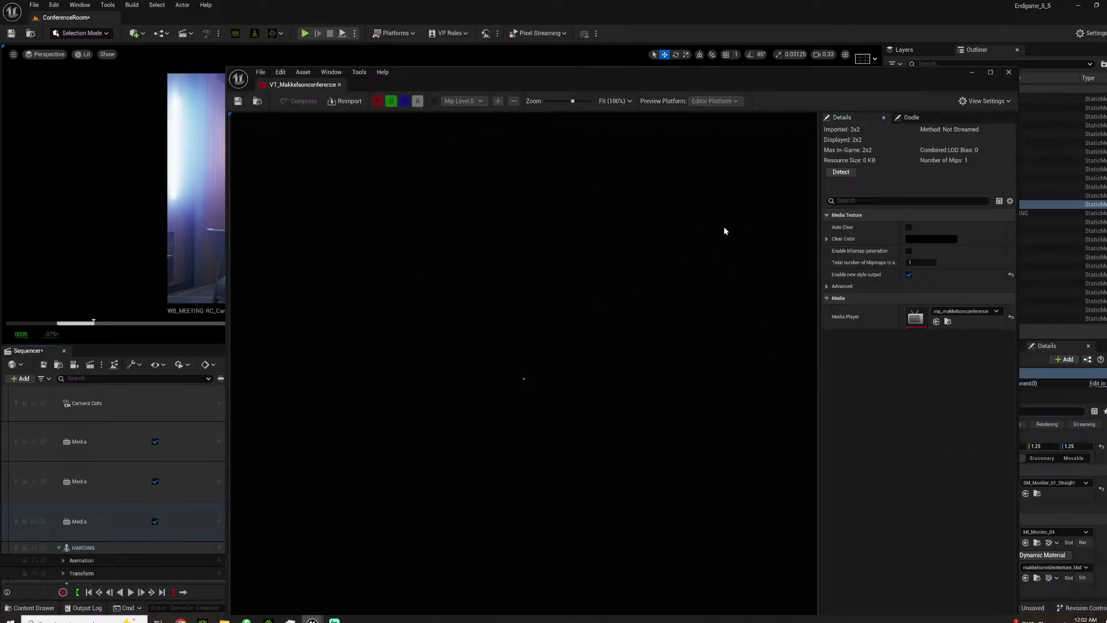
left_click(1009, 73)
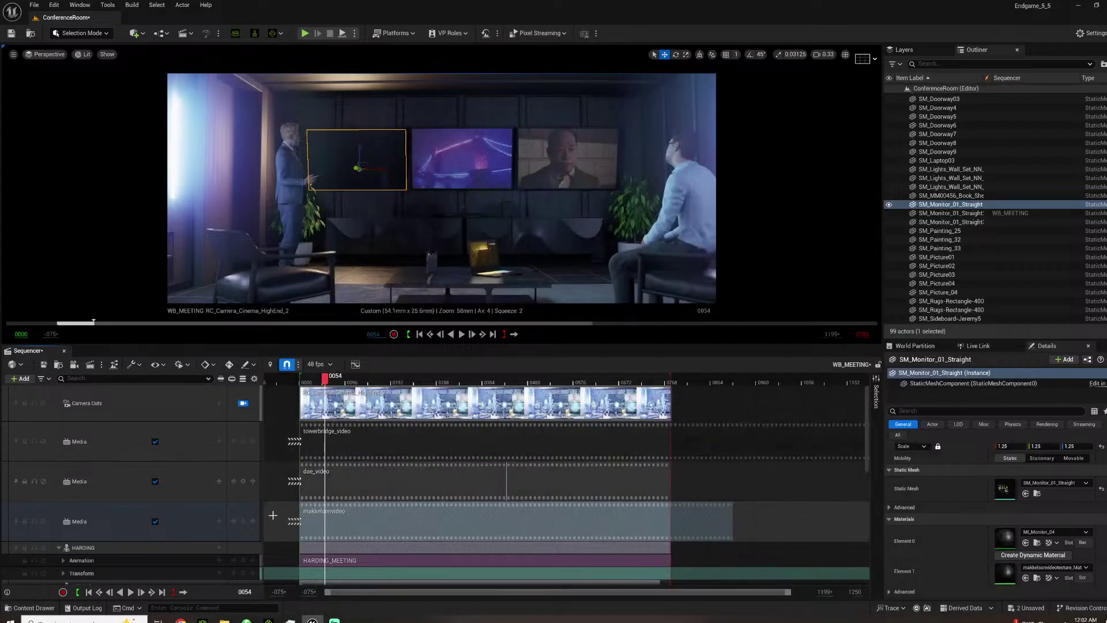
Set the media texture of the makkelsonvideo section to VT_Makkelsonconference and play the sequence from near its start.
left_click(334, 519)
right_click(337, 518)
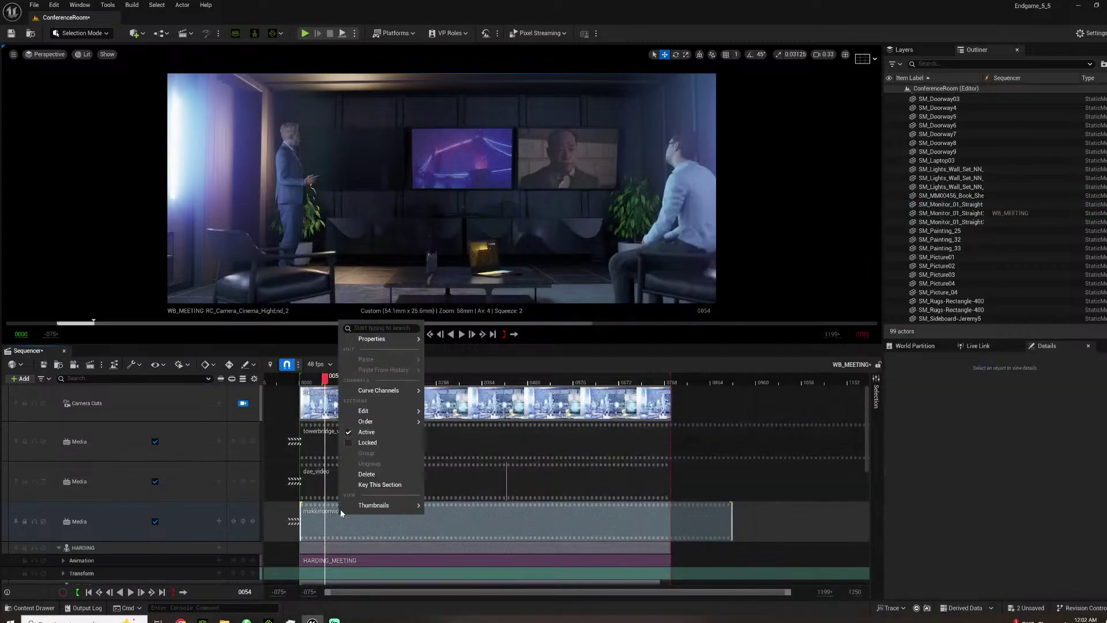
left_click(580, 525)
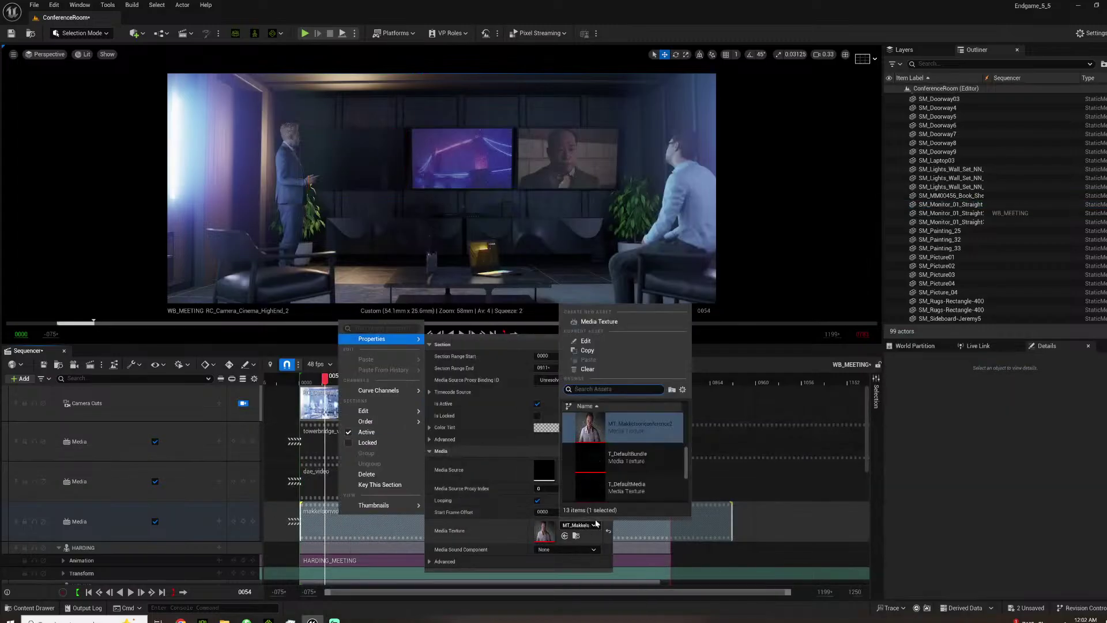
scroll(623, 486, "down", 3)
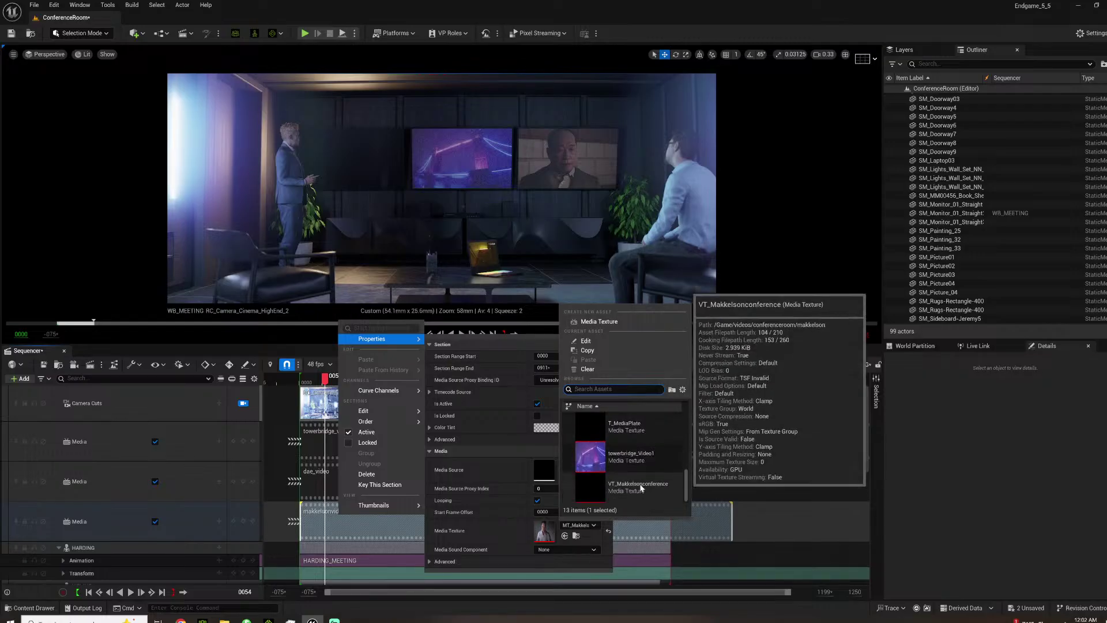
left_click(634, 485)
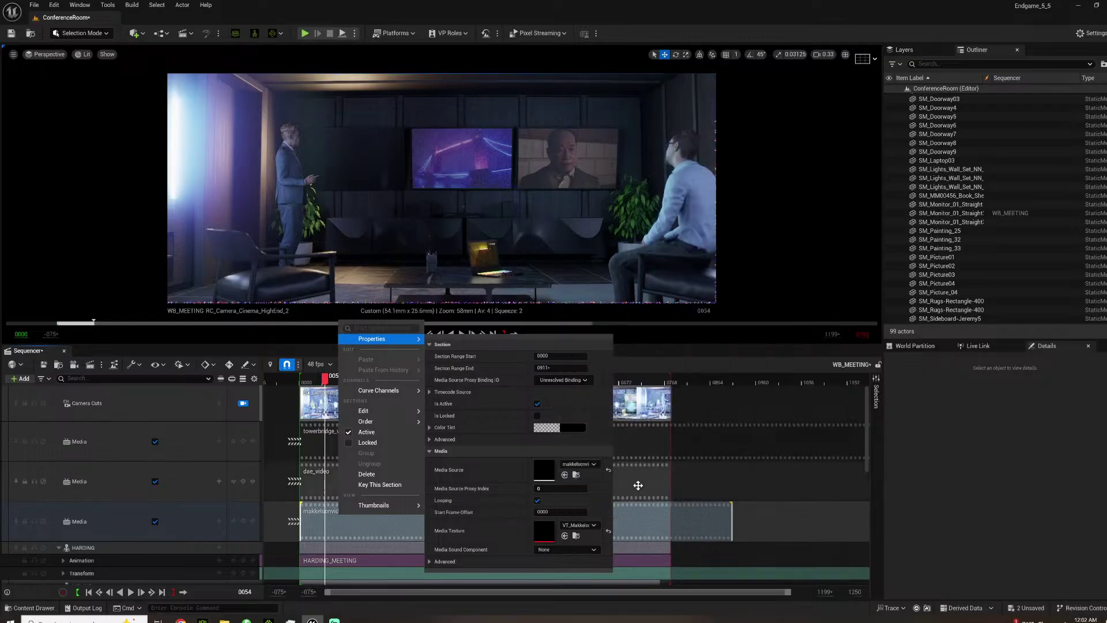
left_click(308, 378)
key("space")
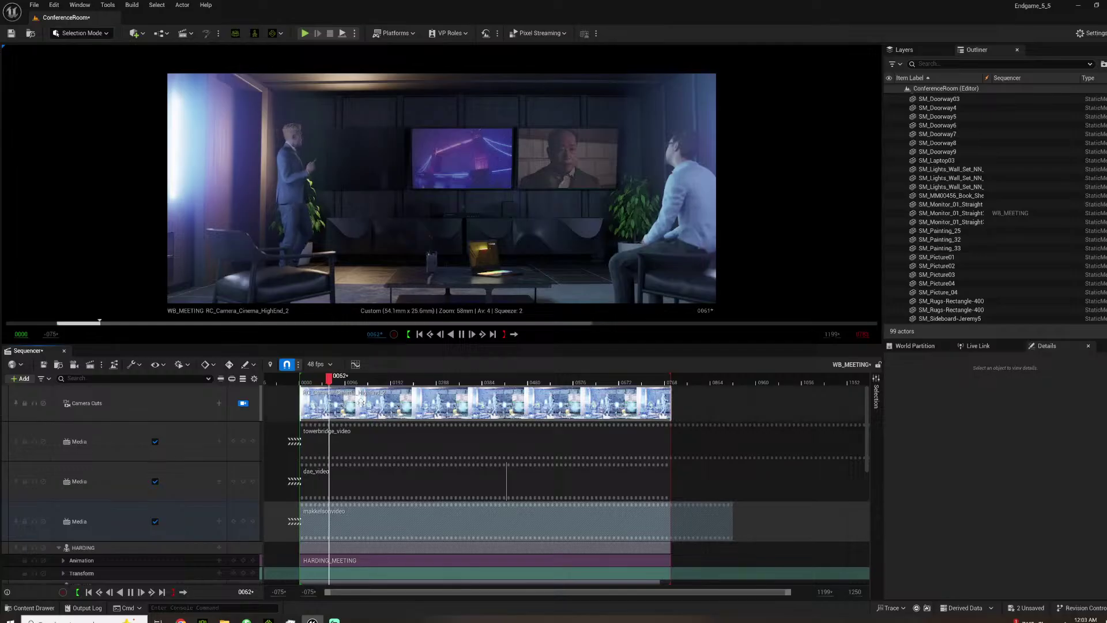
Open the makkelsonvideotexture_Mat material of the left wall monitor and examine the texture choices for its Texture Sample node.
left_click(357, 159)
scroll(1006, 519, "down", 2)
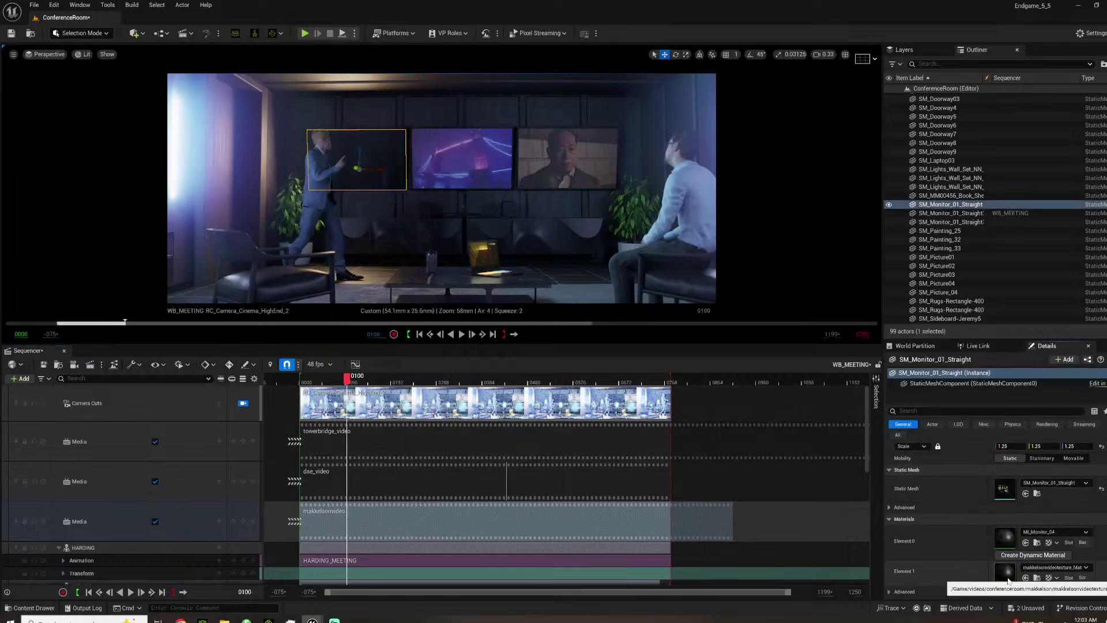
double_click(1008, 578)
left_click(533, 228)
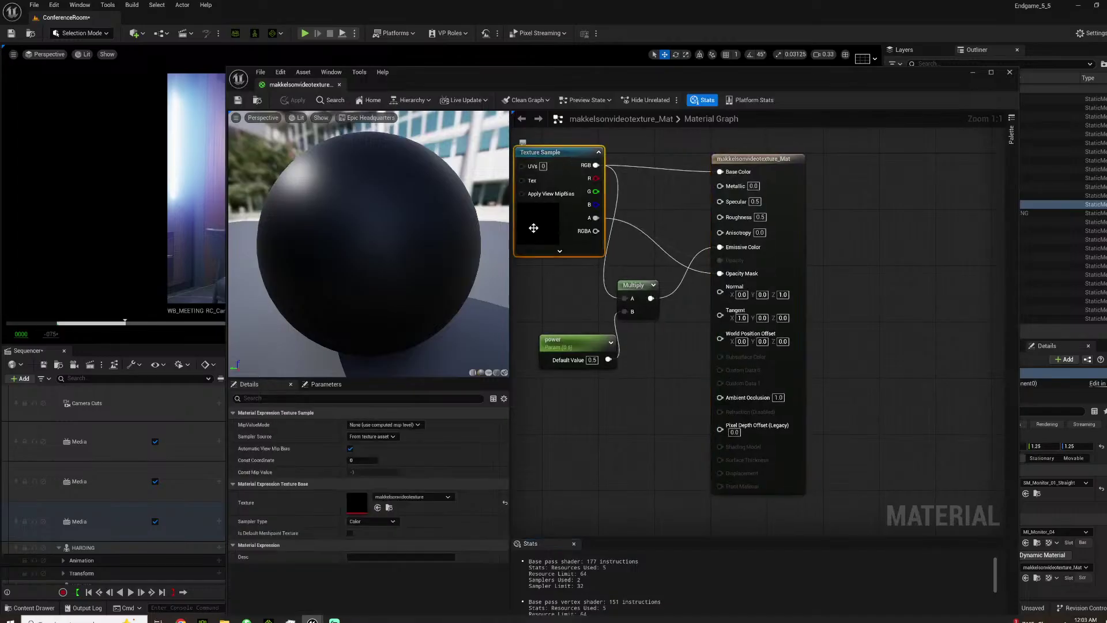
left_click(440, 498)
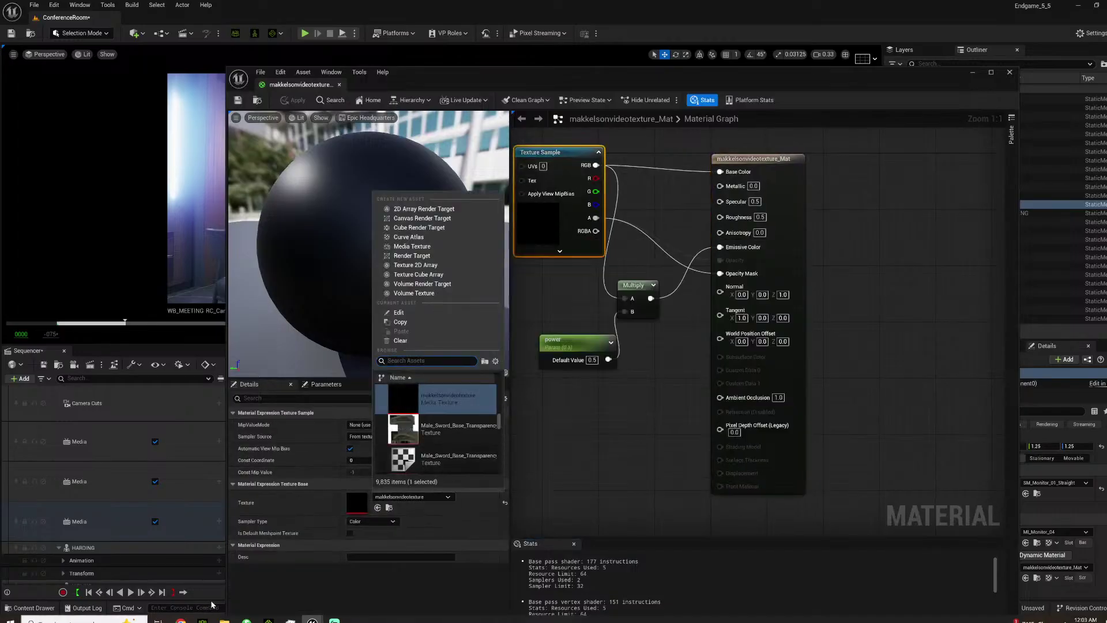
Apply the m_makkelsonconferencevid material from the makkelson folder to the left wall monitor.
left_click(527, 78)
left_click_drag(526, 78, 643, 12)
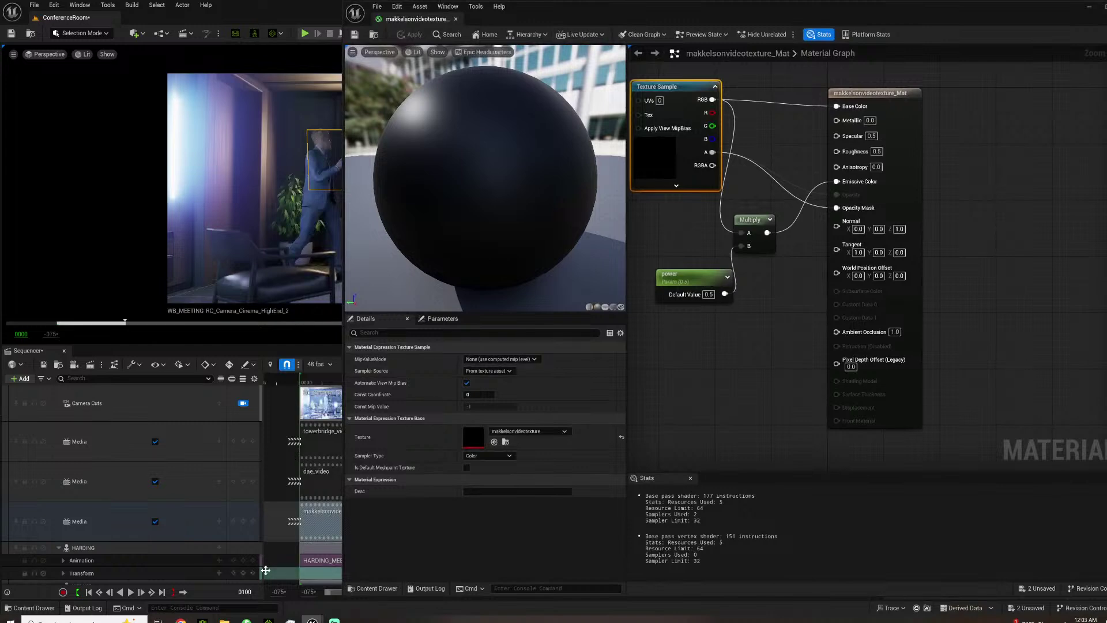
left_click(30, 608)
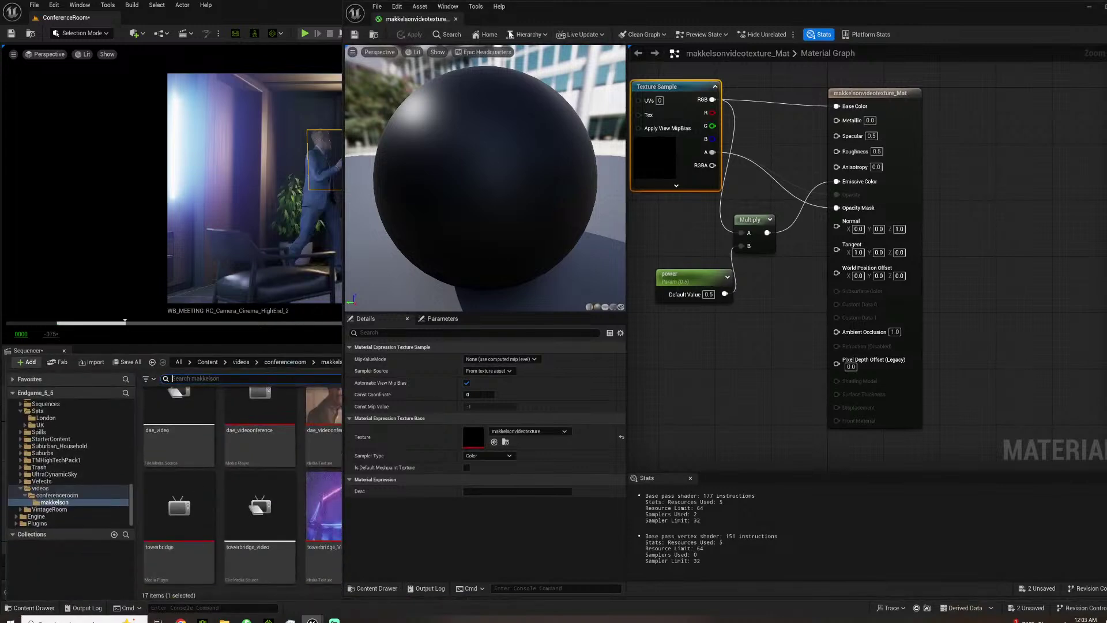
left_click_drag(625, 13, 997, 53)
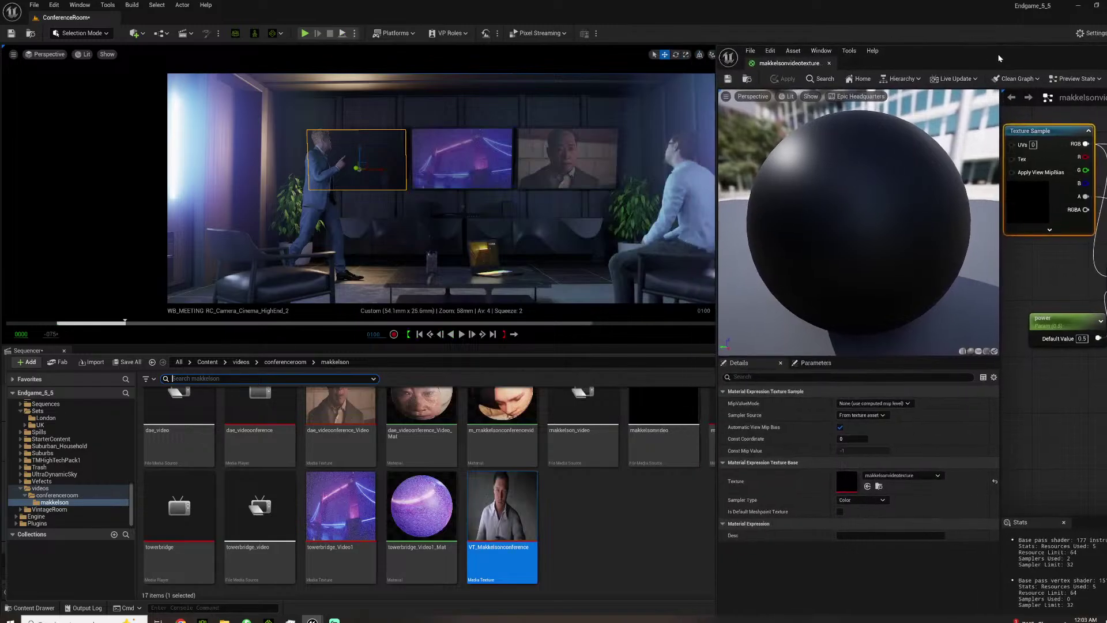
left_click(518, 462)
left_click_drag(498, 436, 347, 145)
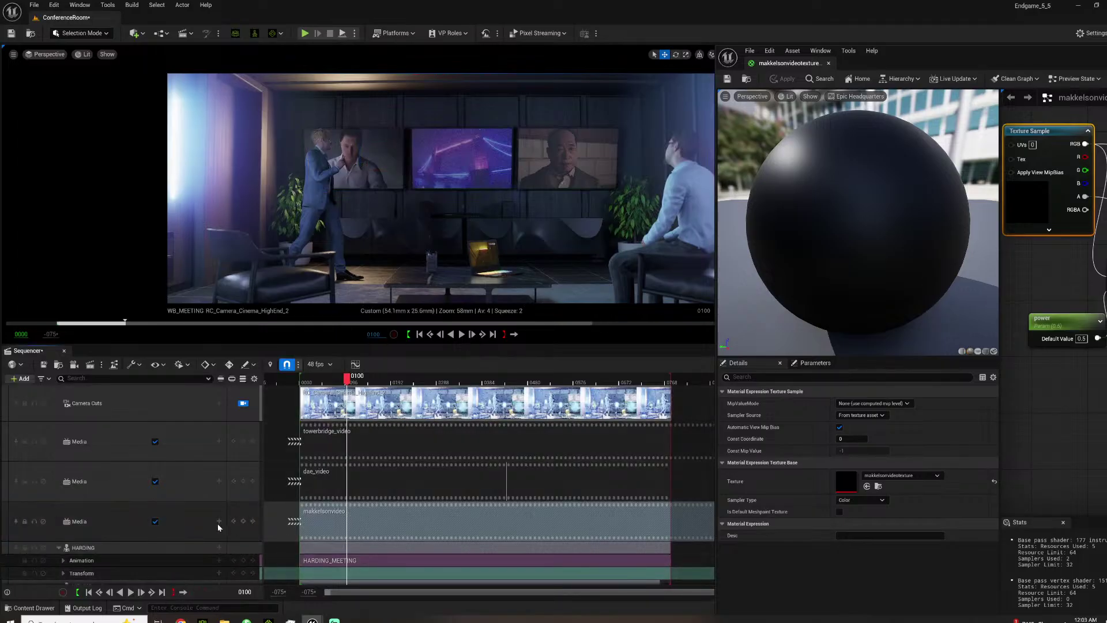
Play the sequence from near its start to check the video on the left wall monitor, and stop it partway.
left_click(34, 607)
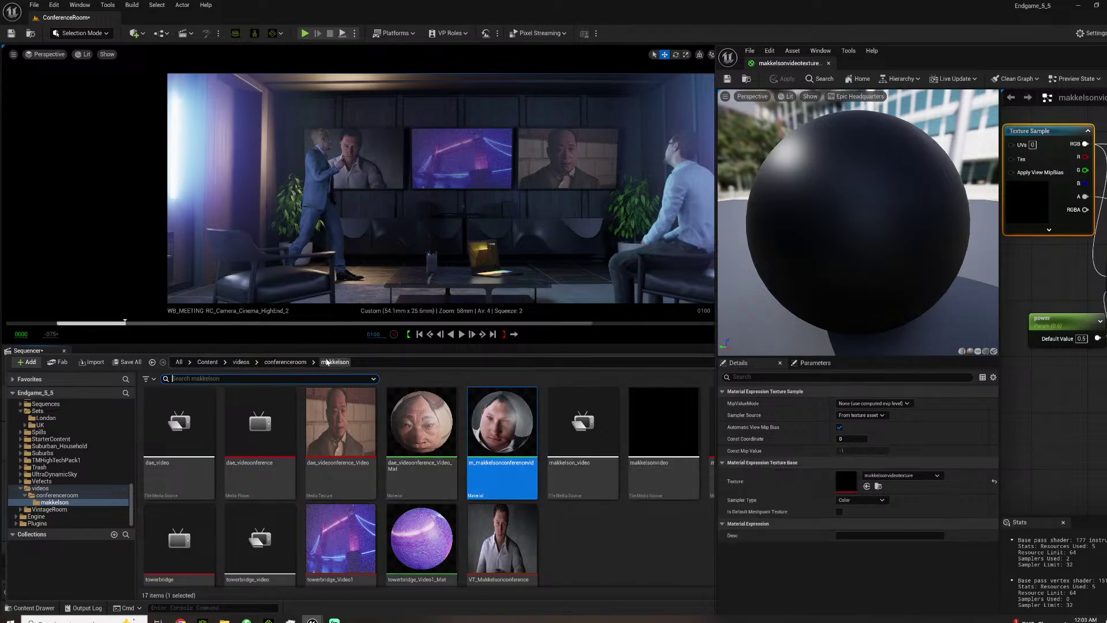
left_click(46, 607)
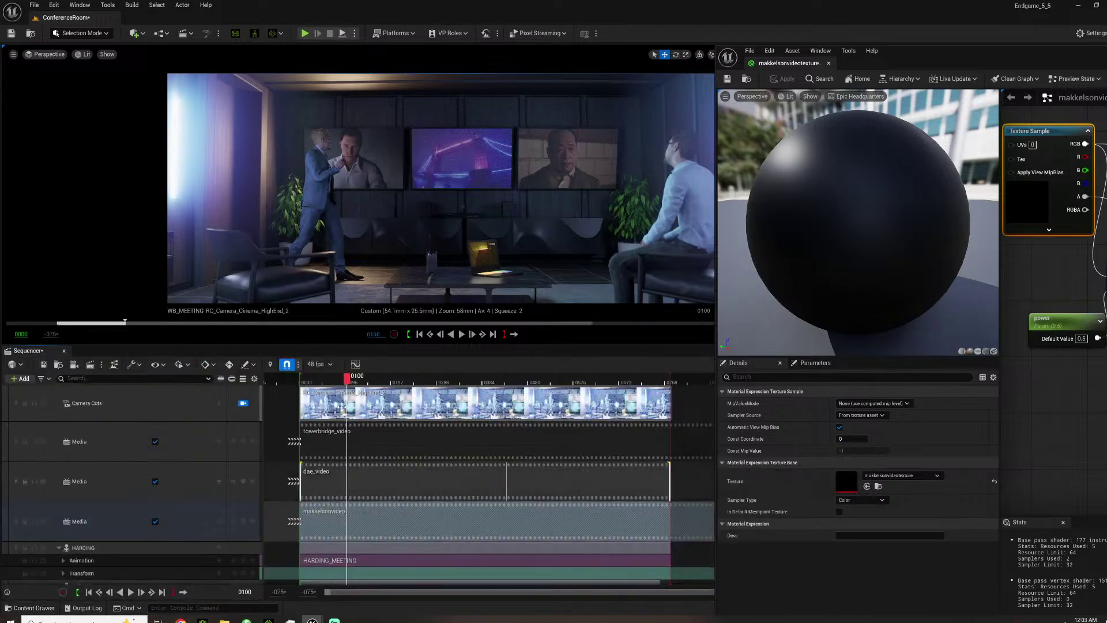
left_click(313, 379)
key("space")
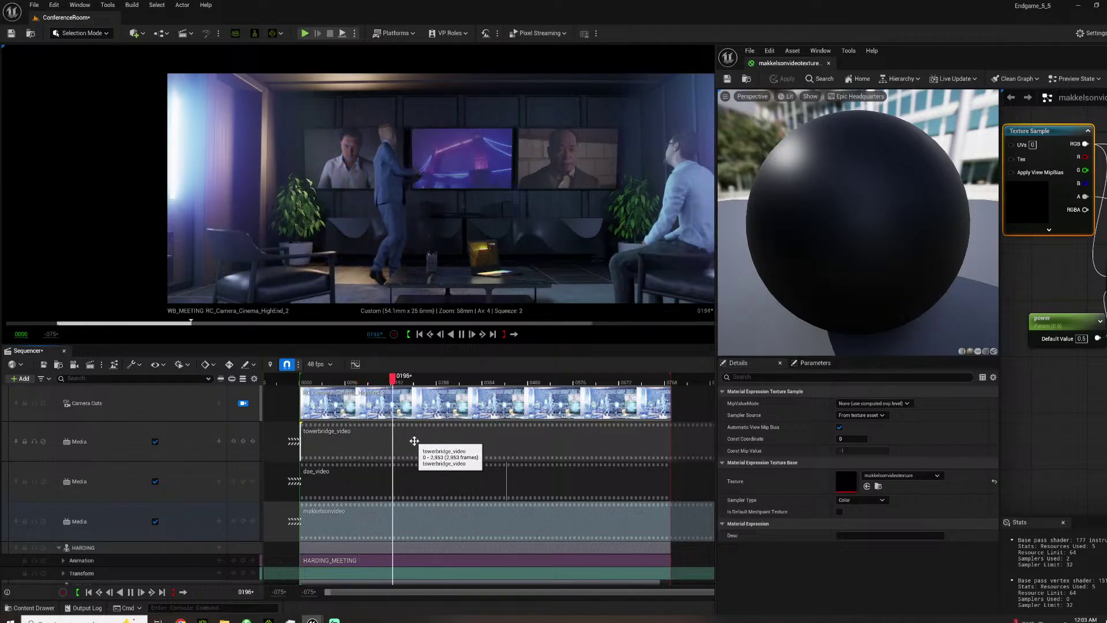
key("space")
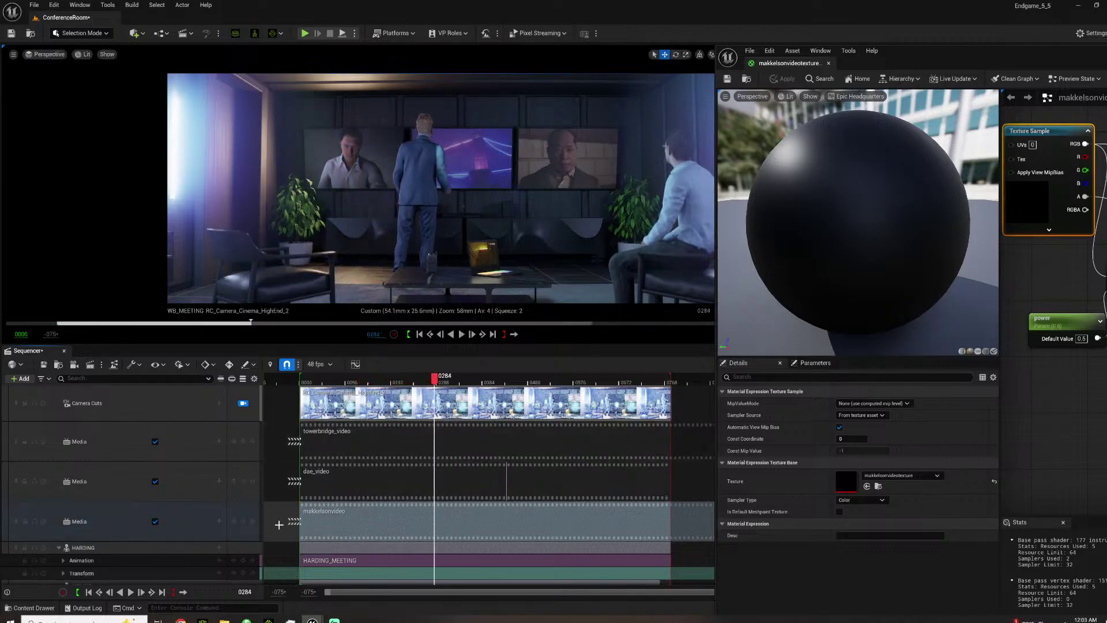
Check which media texture is assigned in the makkelsonvideo section's properties.
right_click(366, 520)
mouse_move(403, 344)
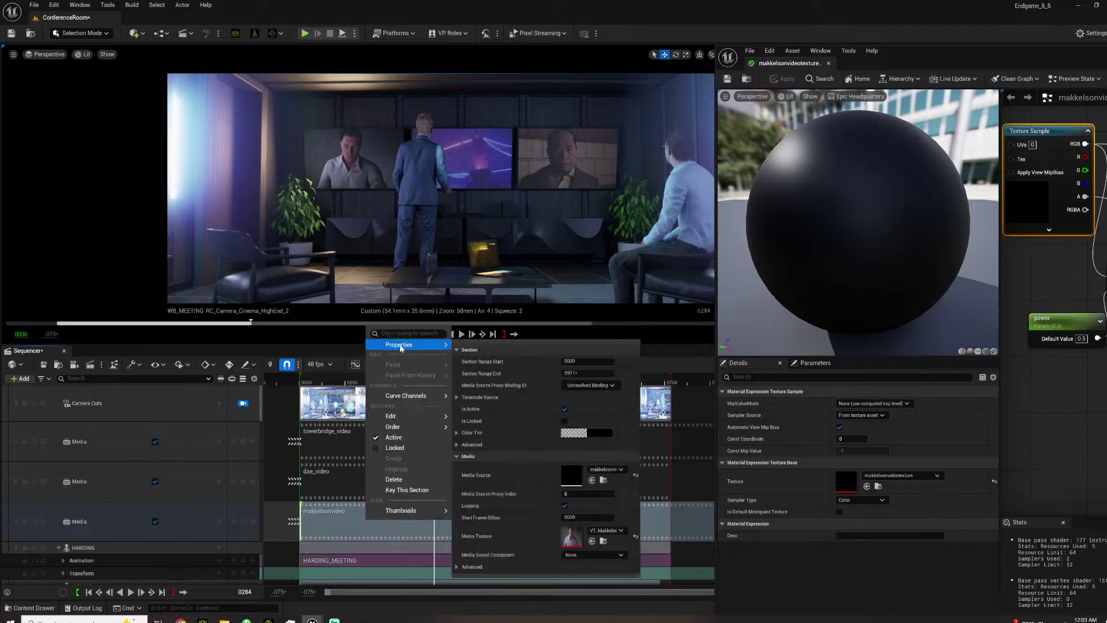
left_click(612, 535)
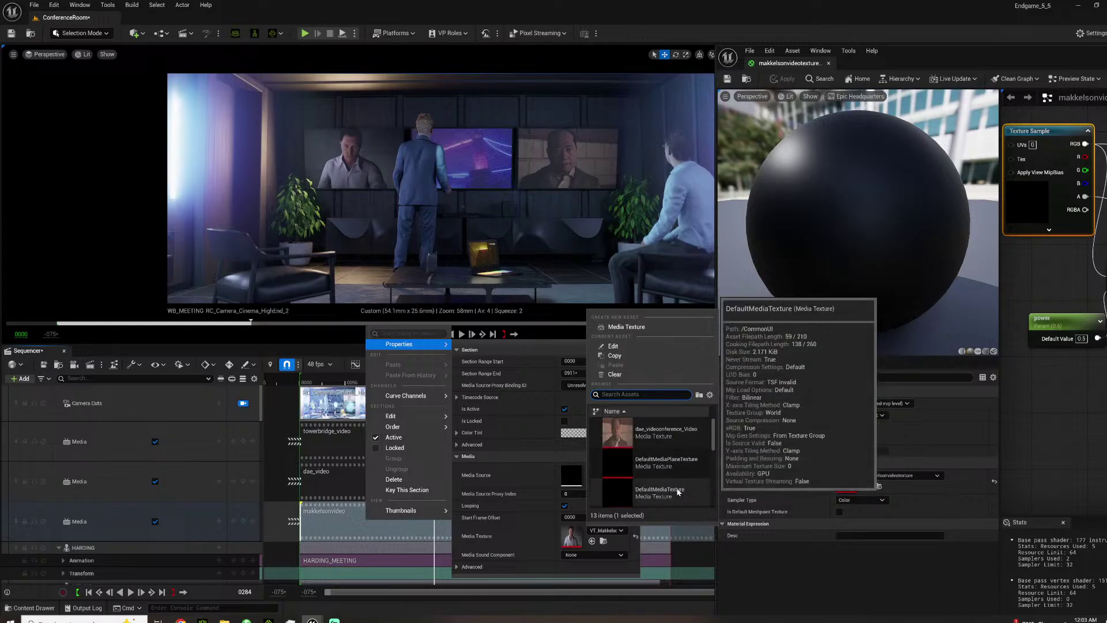
scroll(677, 499, "up", 1)
scroll(676, 499, "down", 3)
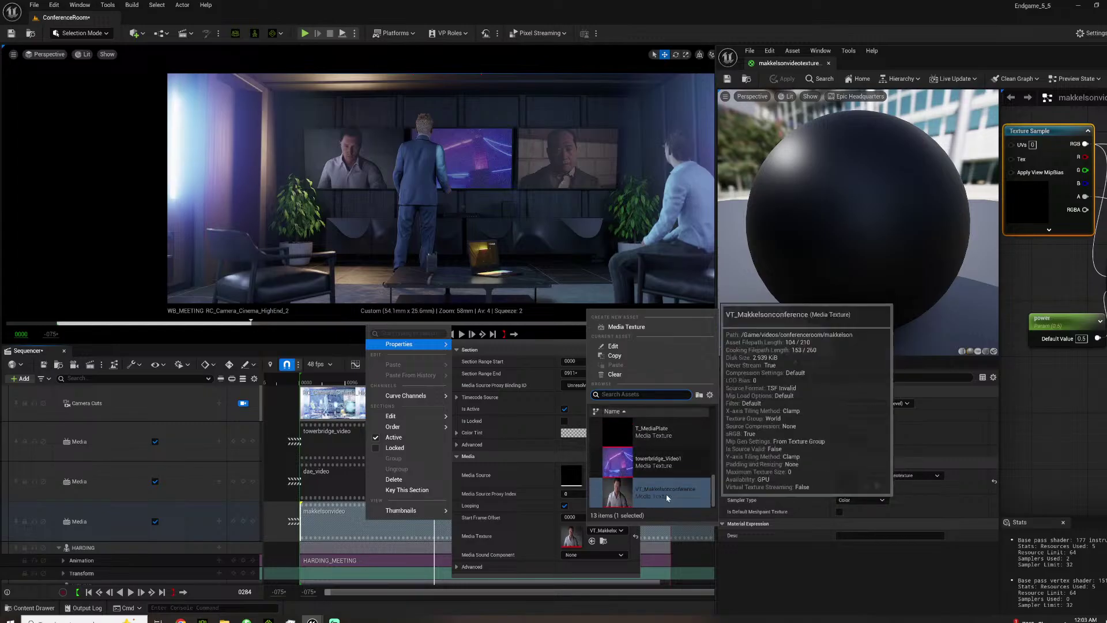
Open the VT_Makkelsonconference texture and its linked mp_makkelsonconference media player for inspection.
left_click(45, 608)
scroll(508, 512, "down", 1)
left_click(512, 510)
double_click(512, 509)
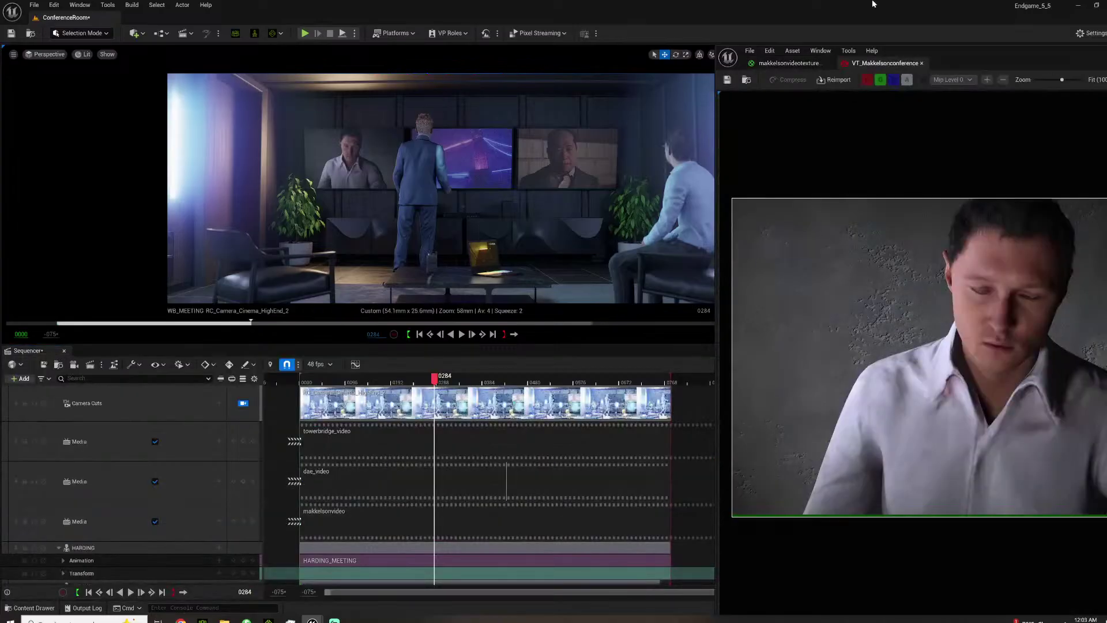
left_click_drag(1007, 54, 453, 36)
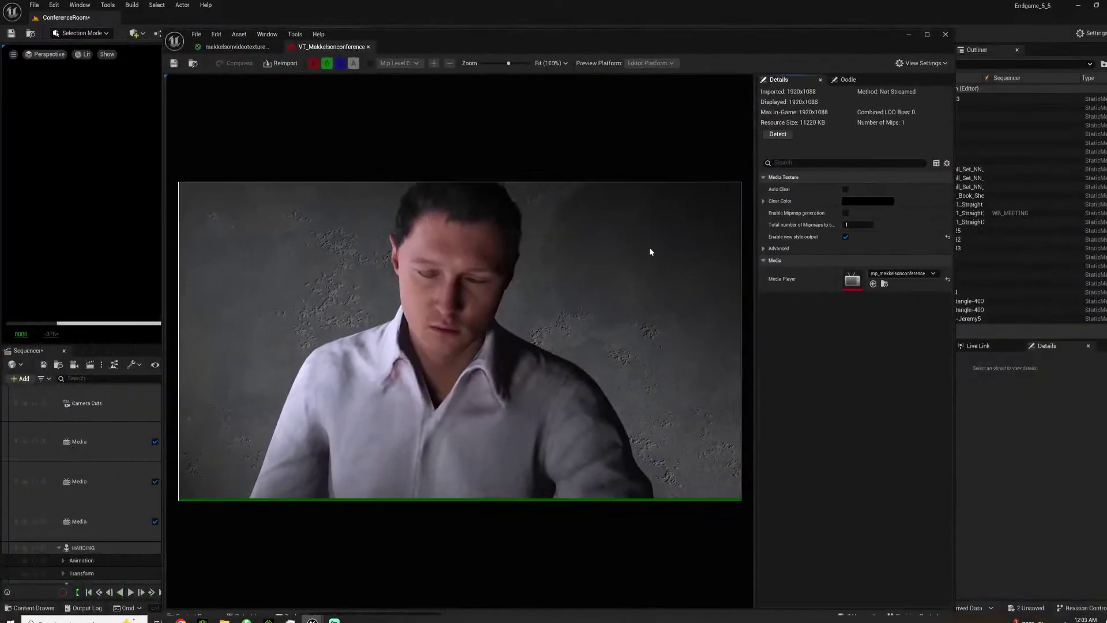
double_click(852, 281)
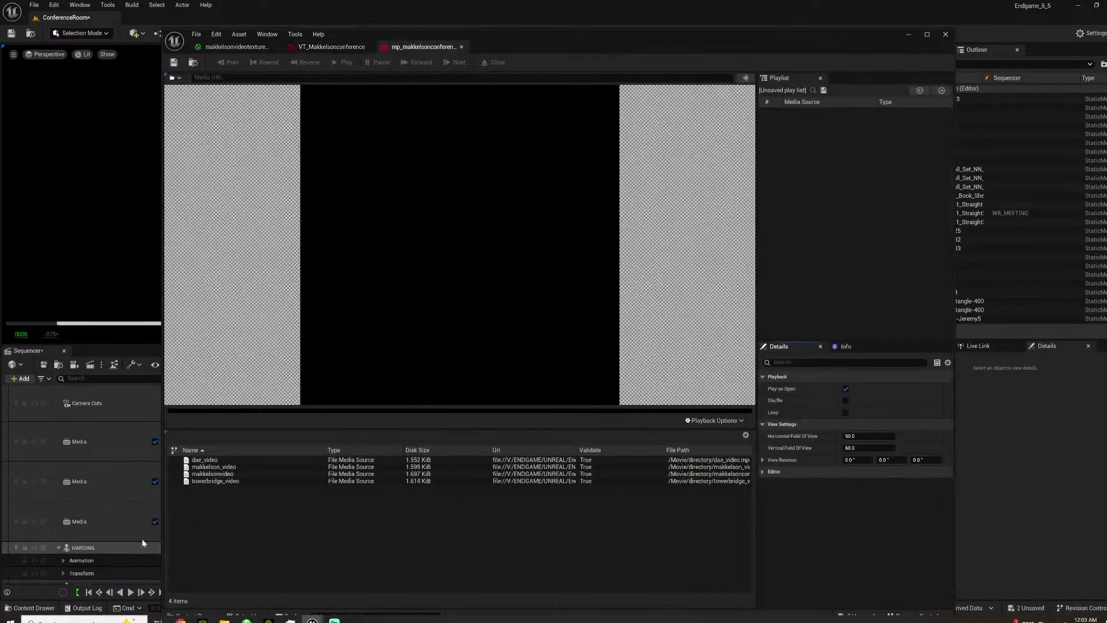
Play makkelson_video in the media player, scrub the sequence to frame 181 for comparison, and close the asset editor.
double_click(218, 474)
left_click(218, 468)
double_click(218, 467)
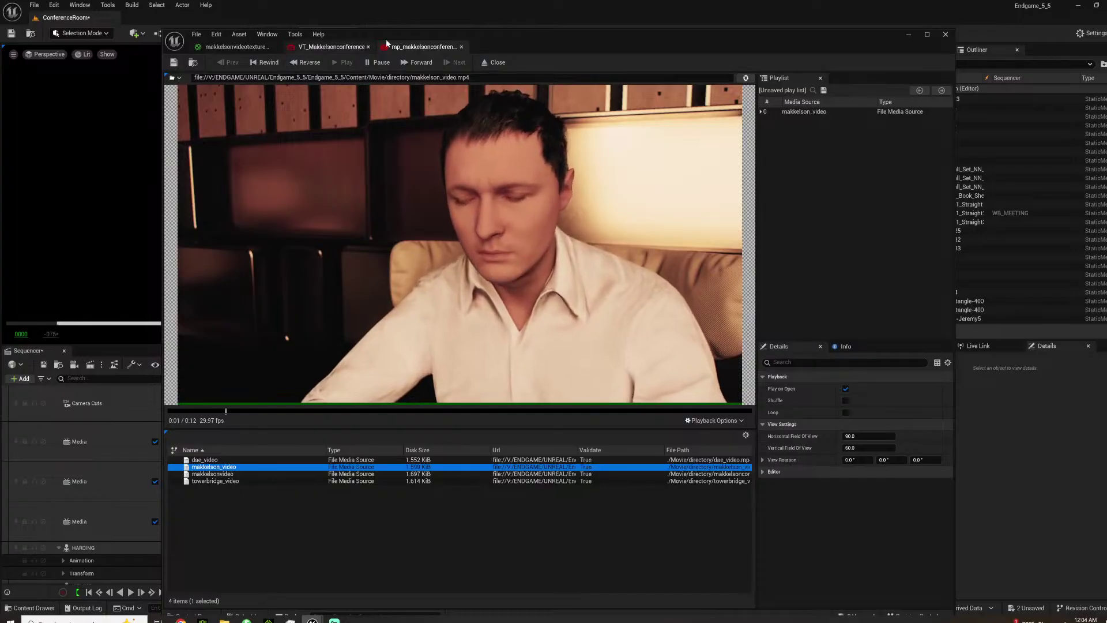
left_click_drag(495, 40, 868, 58)
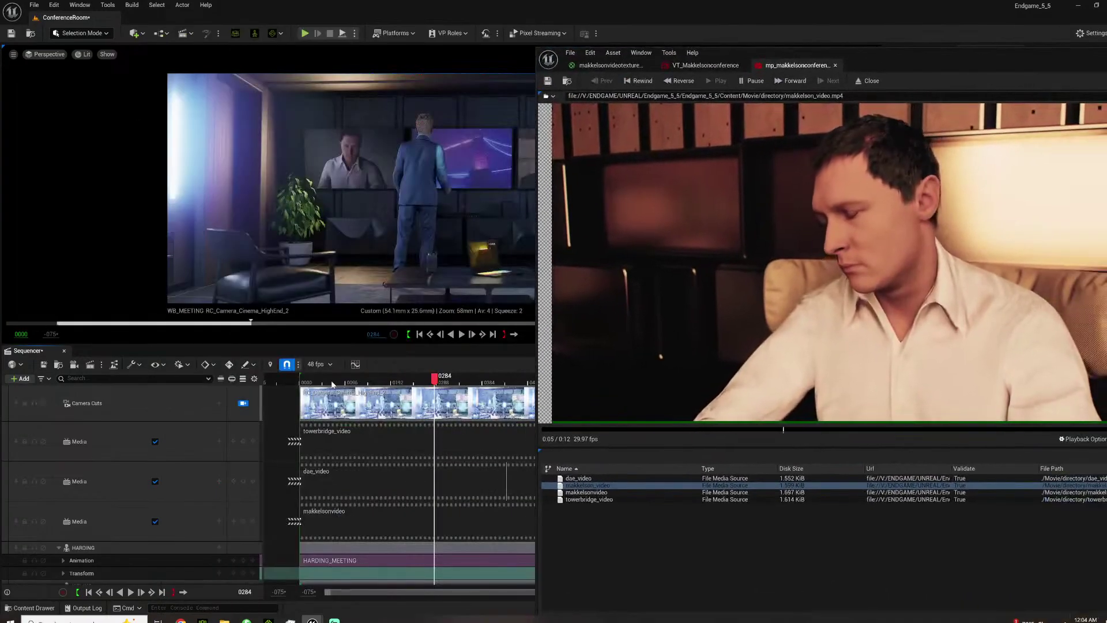
left_click_drag(332, 382, 385, 382)
left_click_drag(913, 61, 681, 64)
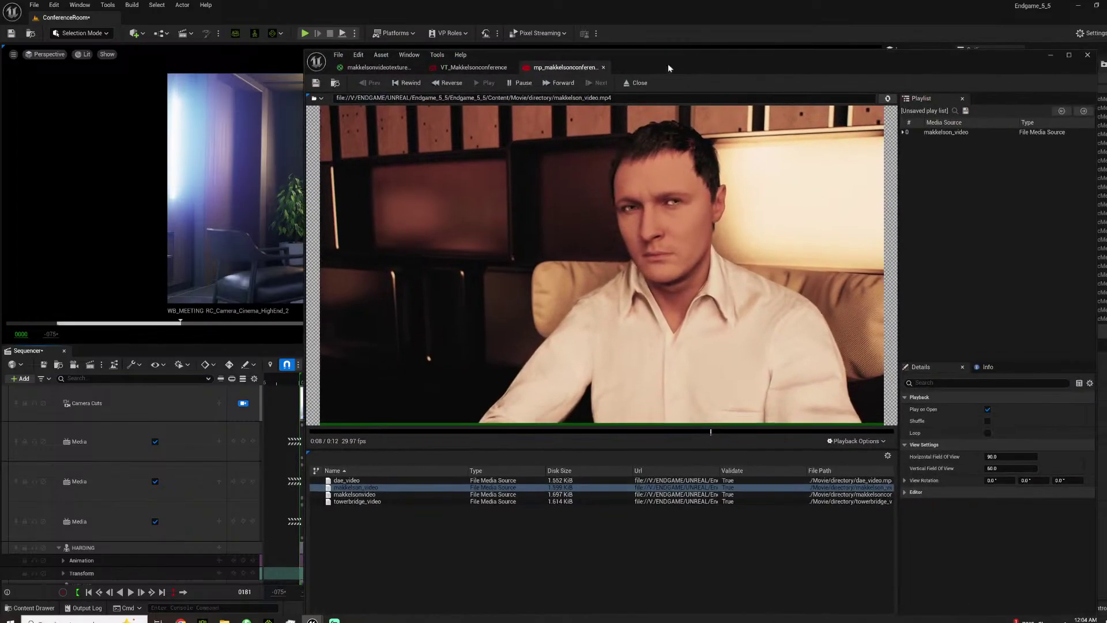
left_click(1087, 55)
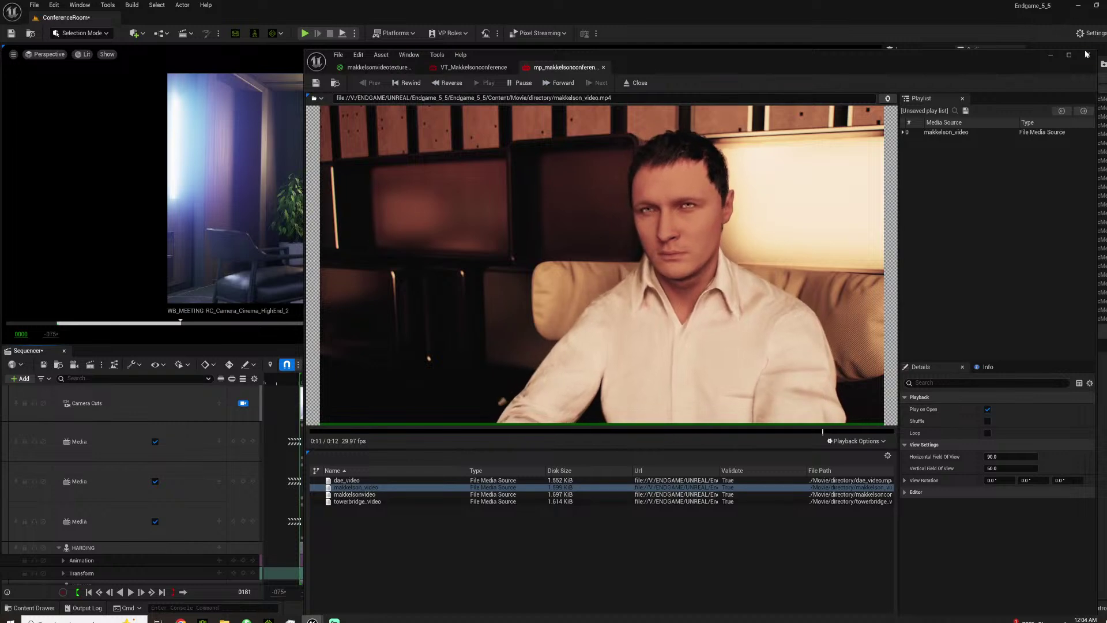
Open the makkelsonvideoplayer media player, preview makkelsonvideo and makkelson_video in it, and return to the level editor.
left_click(30, 608)
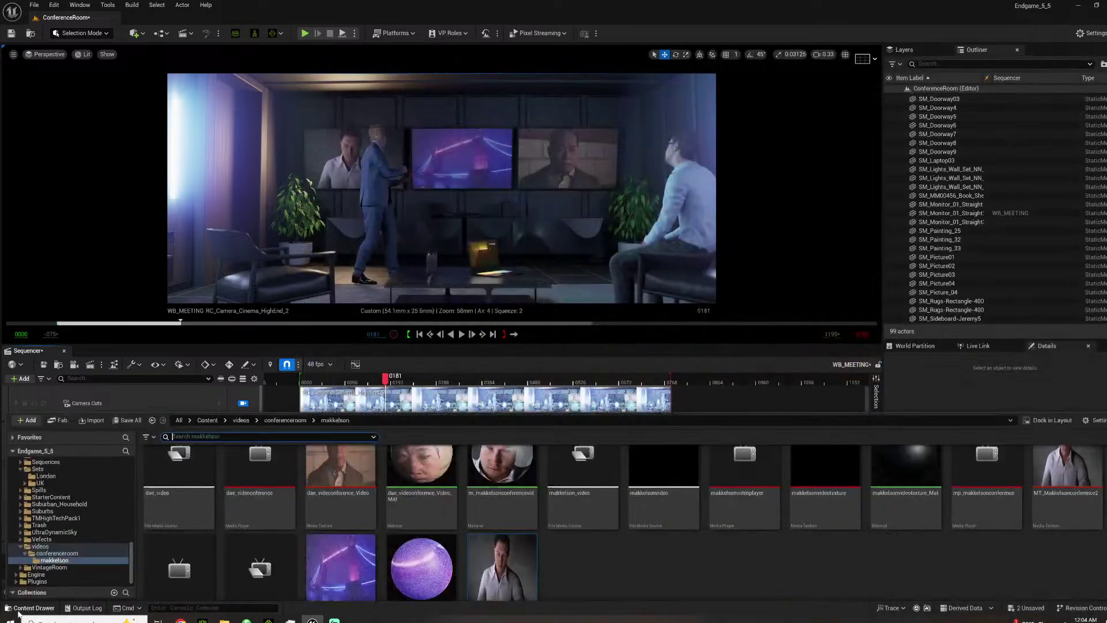
double_click(744, 427)
double_click(354, 496)
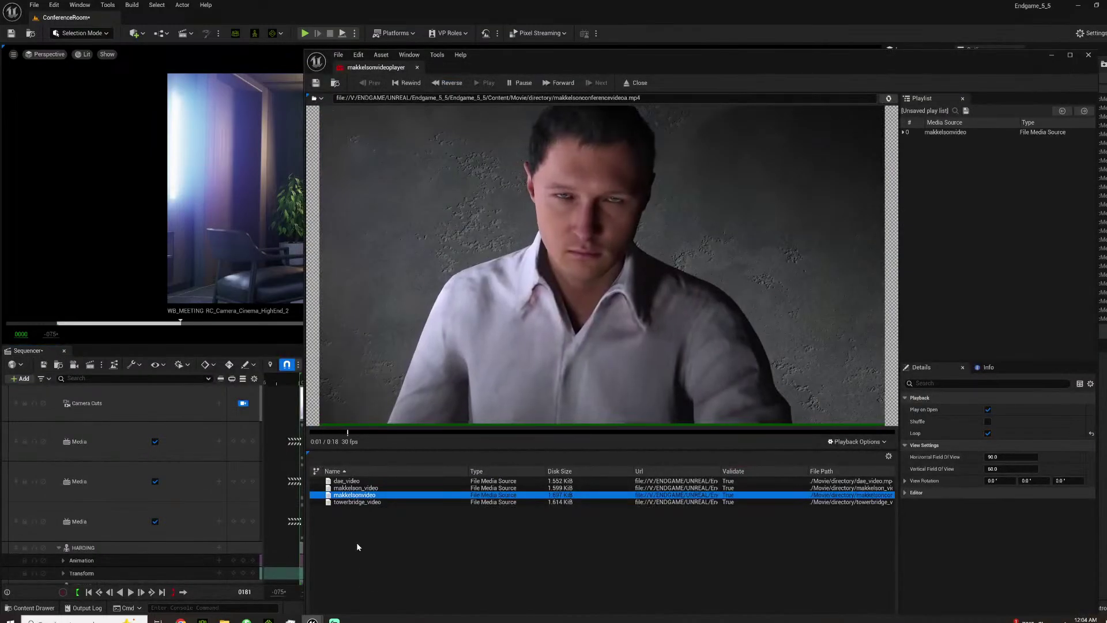
double_click(358, 488)
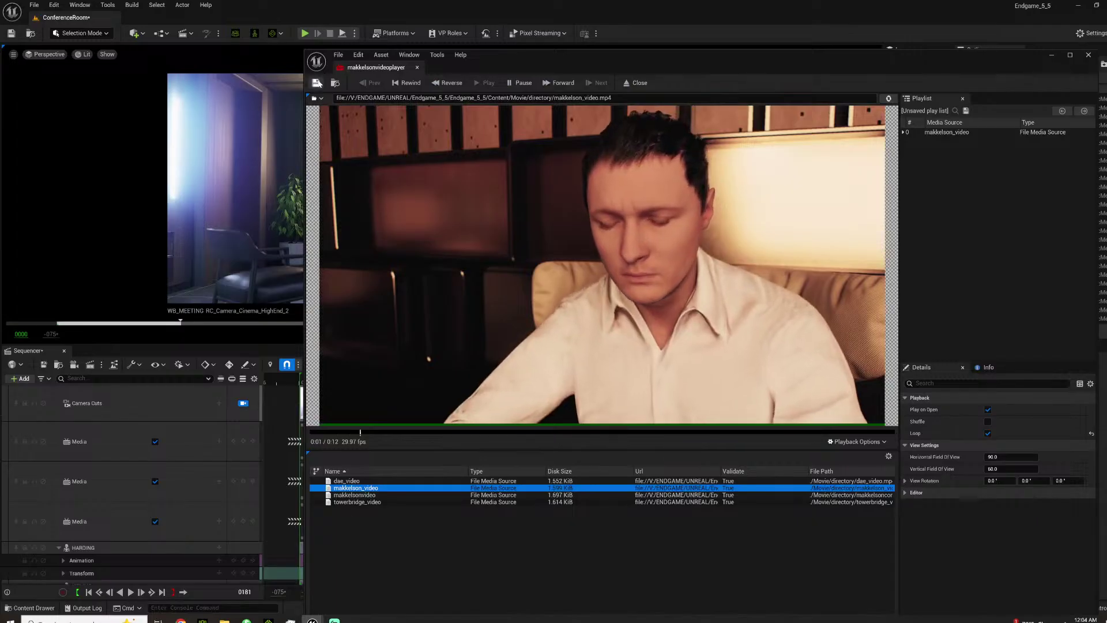
left_click(259, 440)
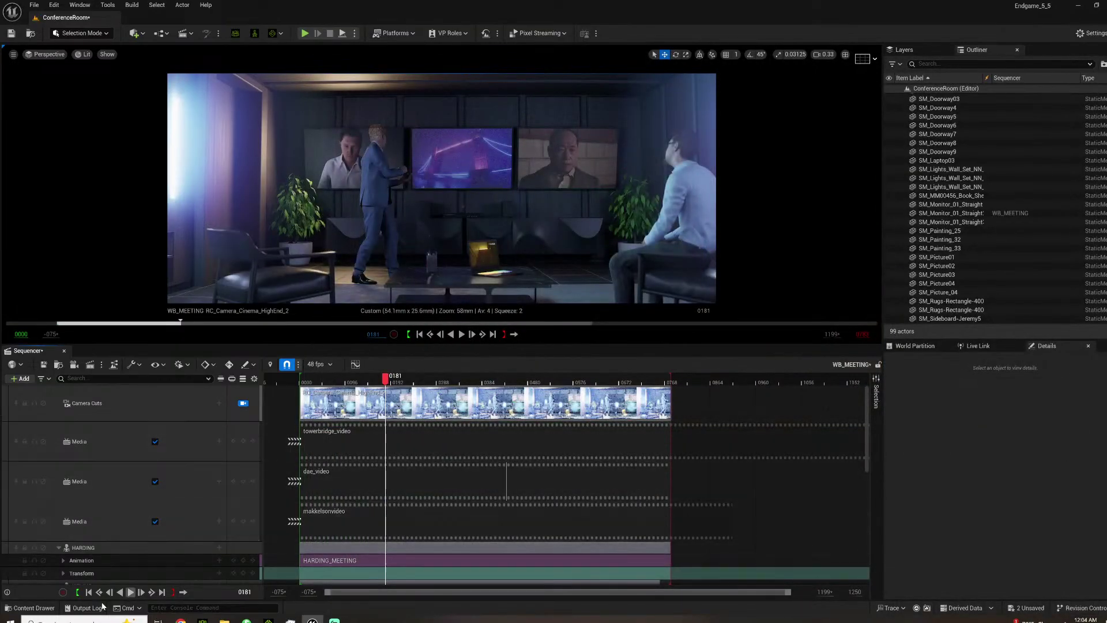
Open the makkelsonvideo file media source to check its file path, and close it.
left_click(31, 608)
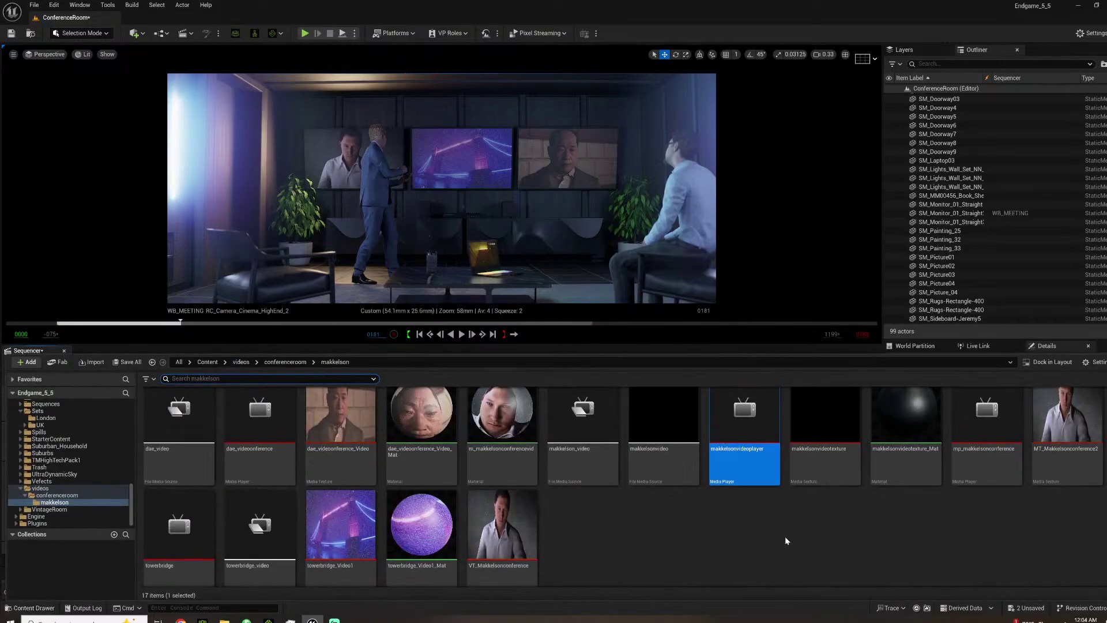
double_click(667, 420)
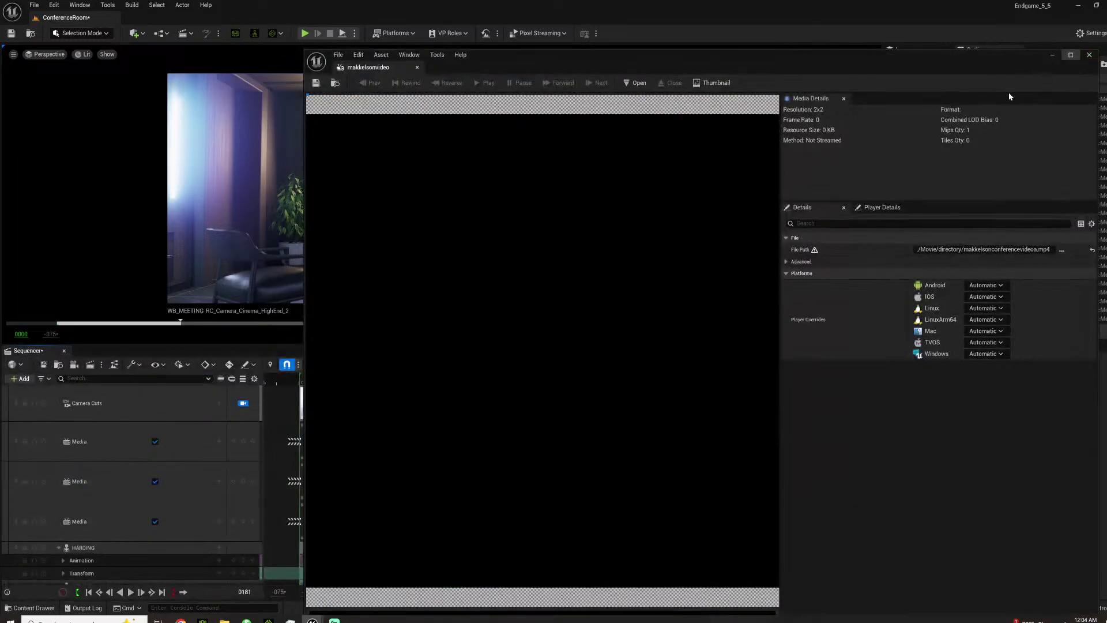
left_click(1088, 55)
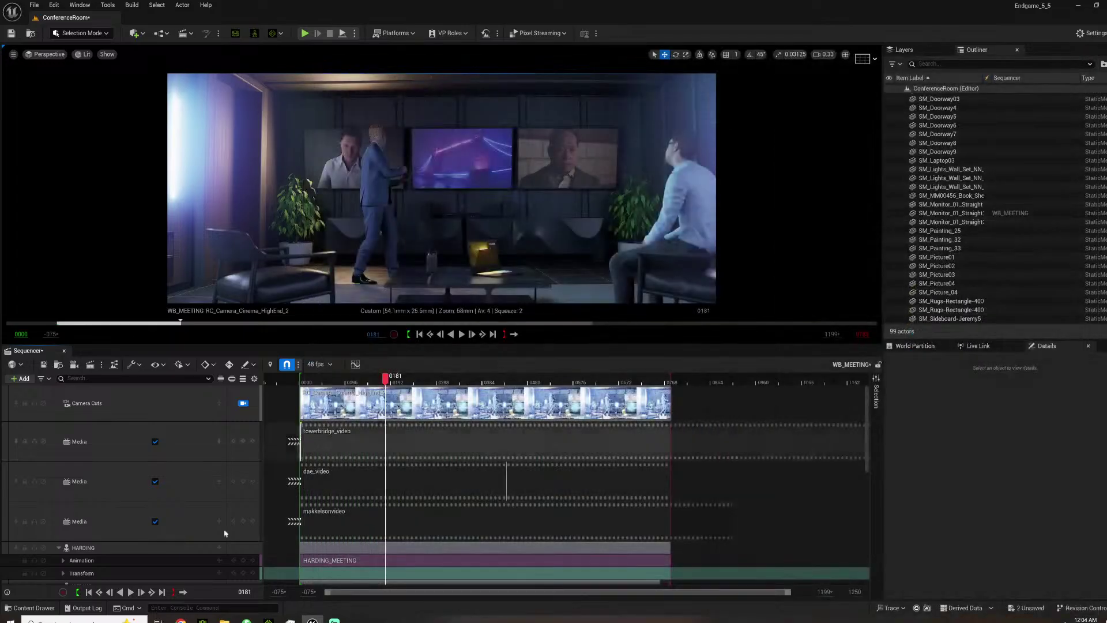
Play the sequence from near its start up to frame 253 to check the video on the left monitor.
left_click(313, 375)
key("space")
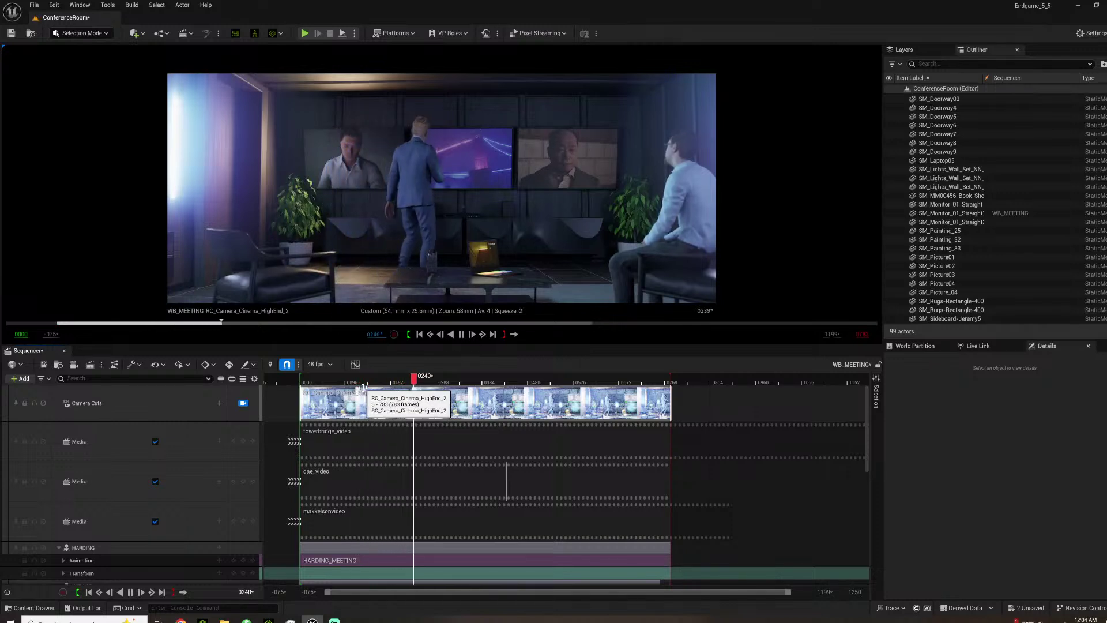
key("space")
Replace the makkelsonvideo section on the third media track with the makkelson_video source, starting at frame 0.
left_click(375, 510)
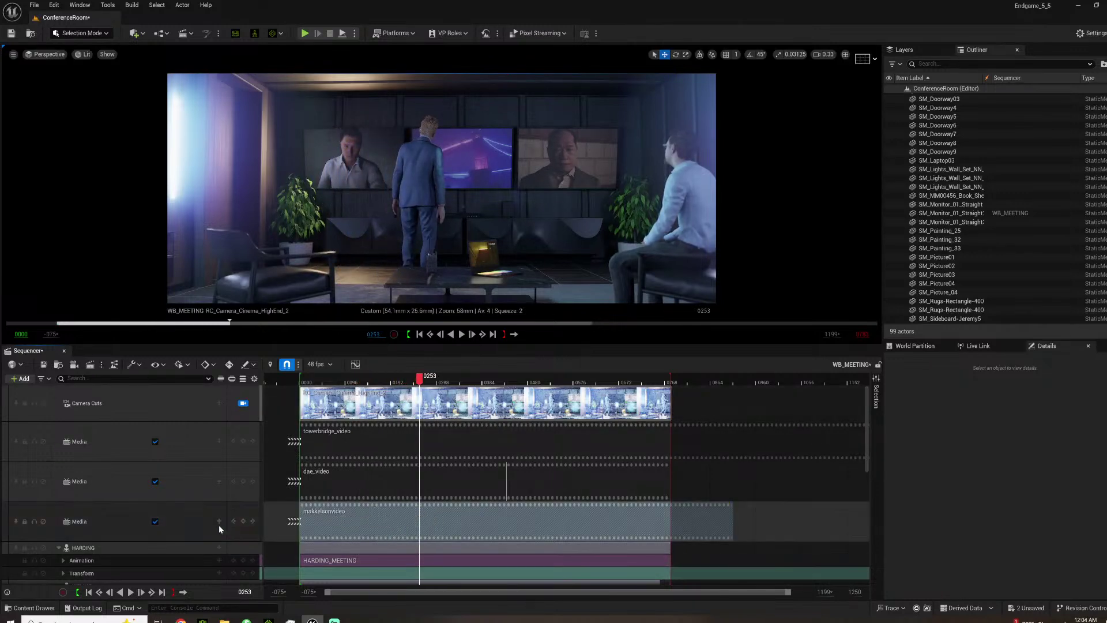
key("Delete")
left_click(209, 510)
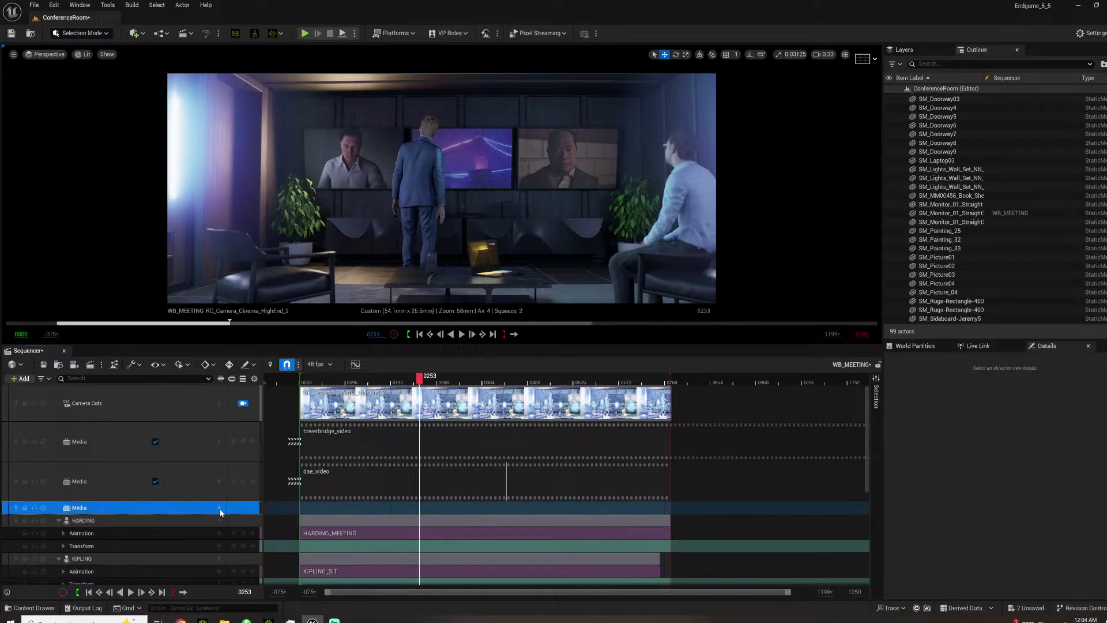
left_click(219, 508)
mouse_move(248, 520)
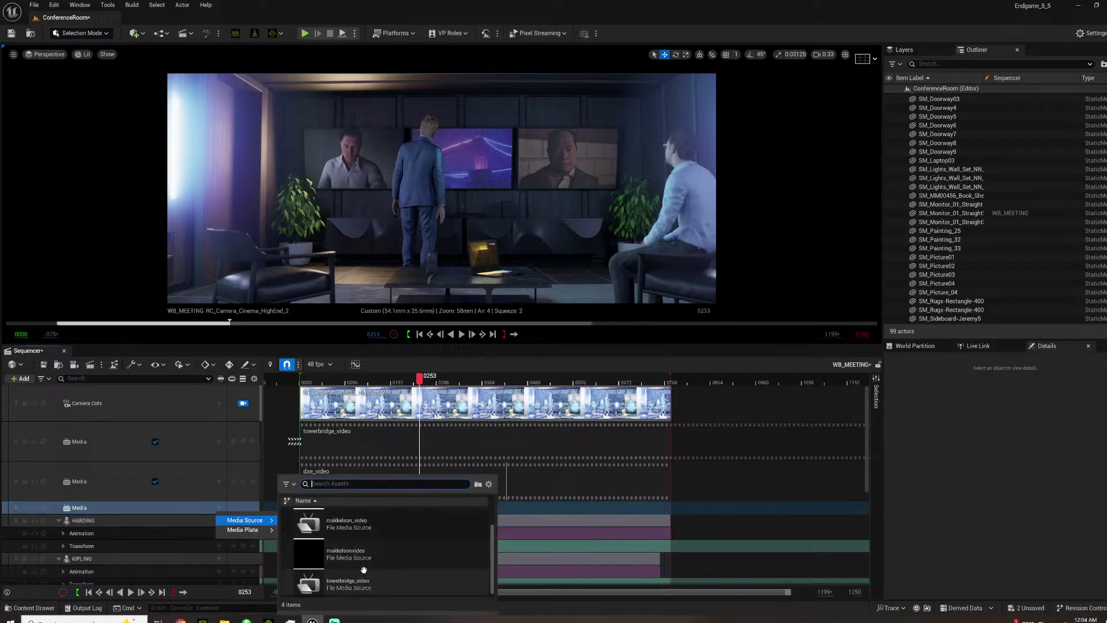
left_click(393, 553)
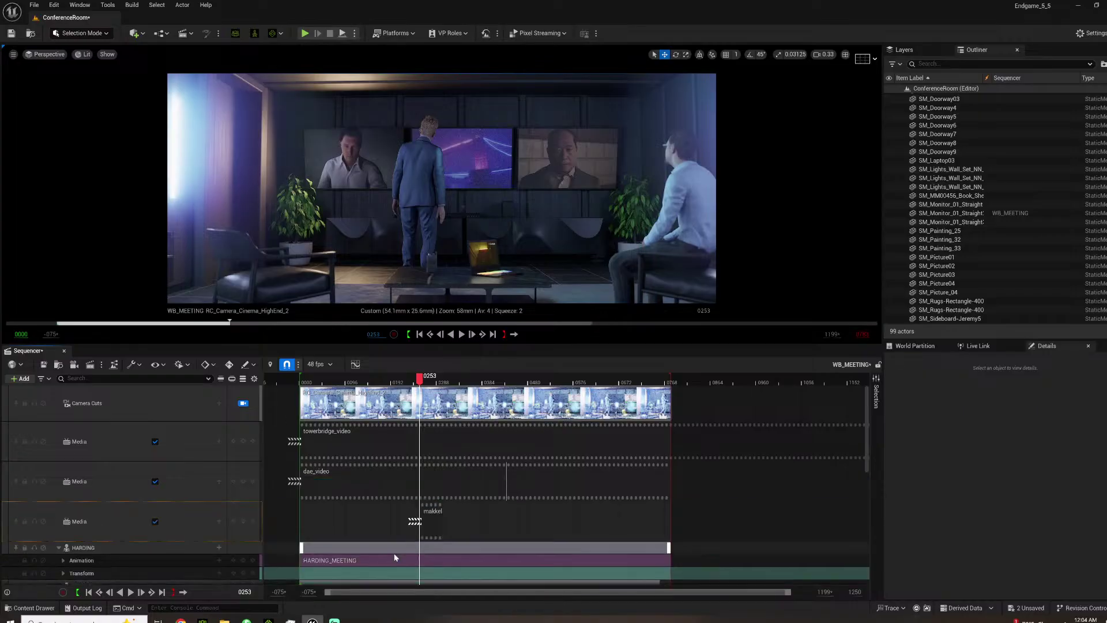
left_click_drag(471, 510, 352, 511)
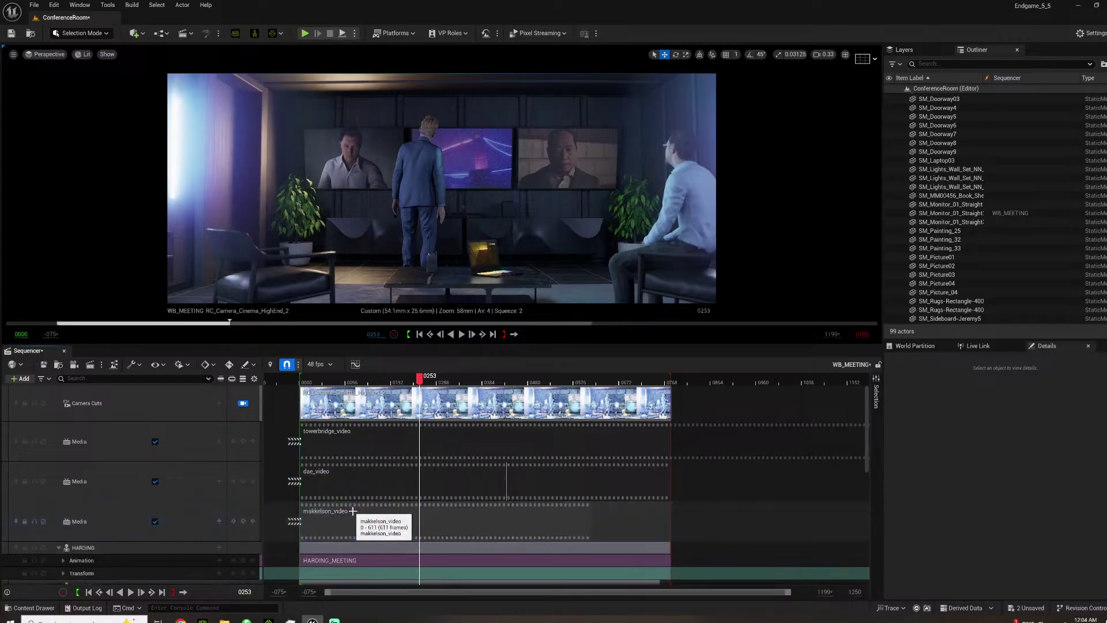
Set the media texture of the makkelson_video section to makkelsonvideotexture.
right_click(378, 519)
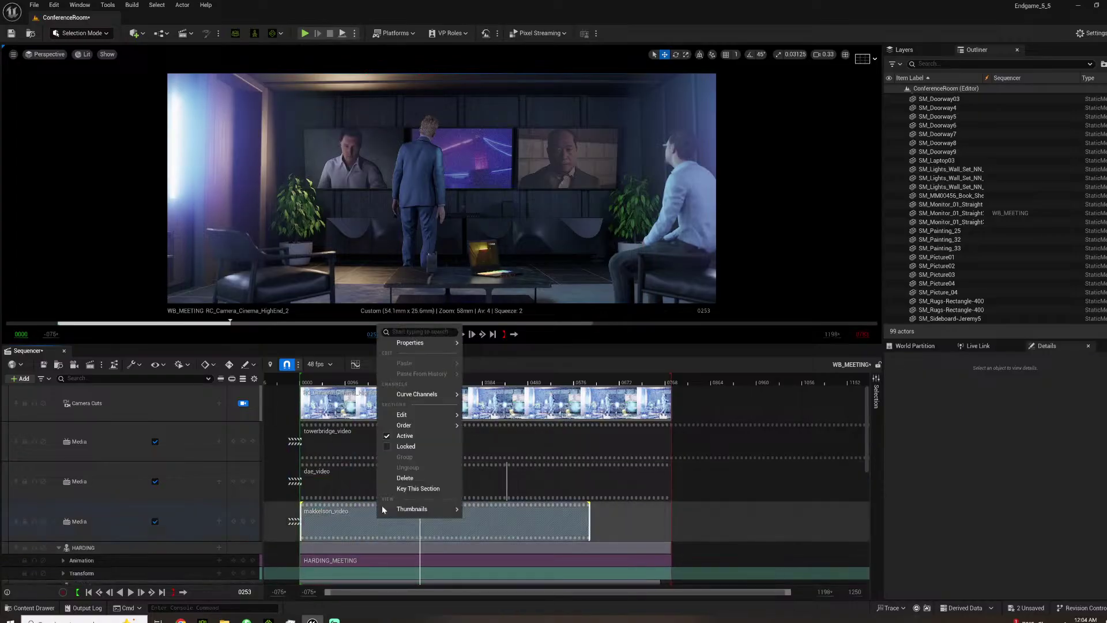
mouse_move(409, 342)
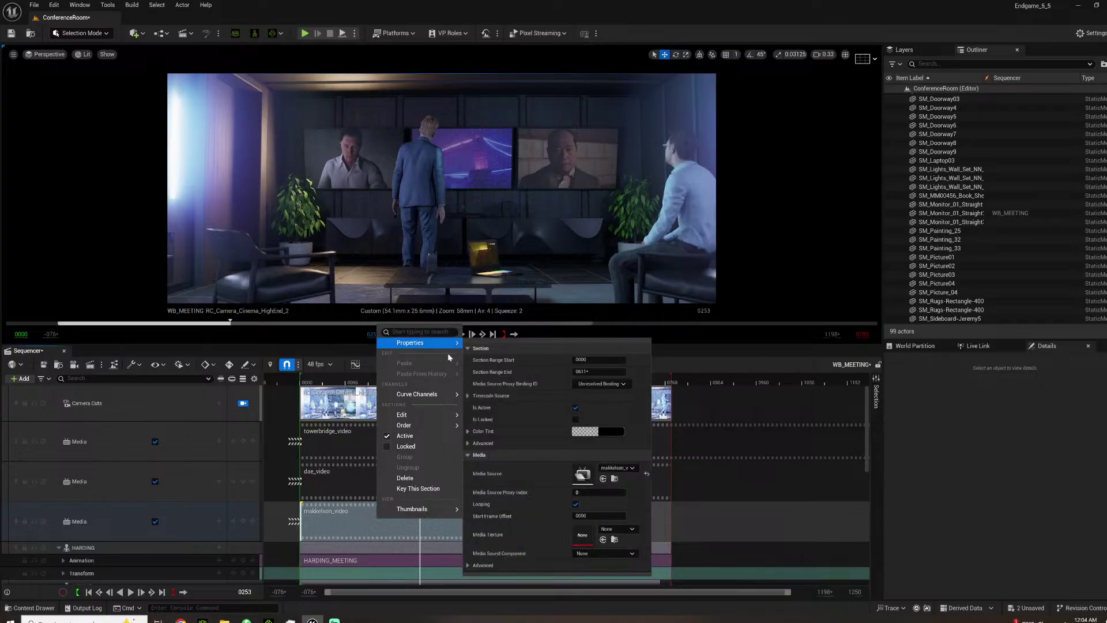
left_click(617, 528)
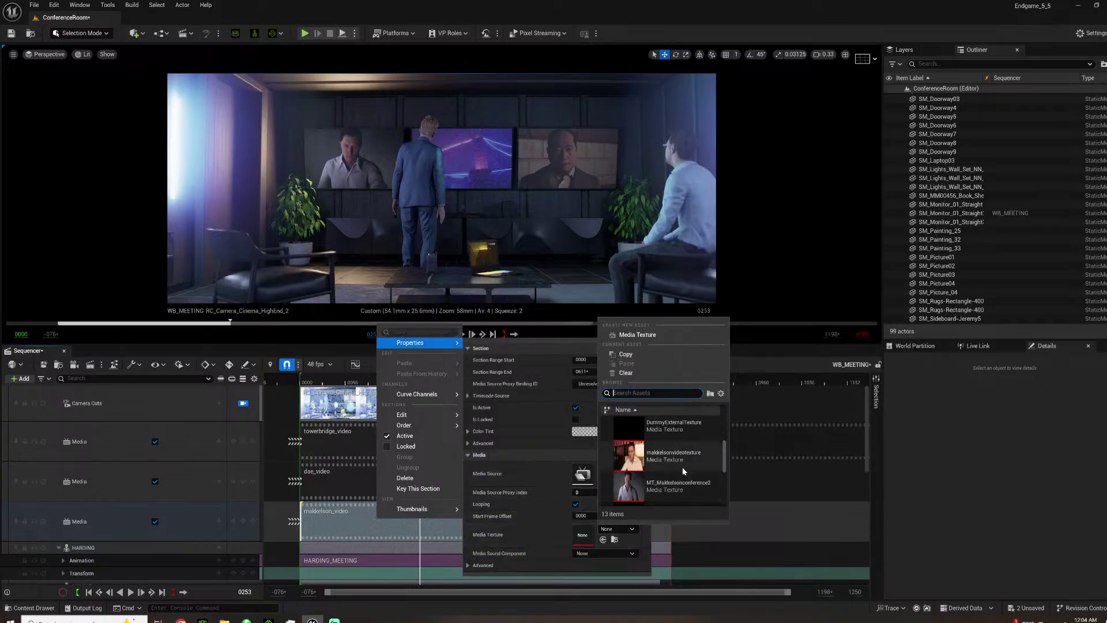
left_click(676, 455)
left_click(712, 504)
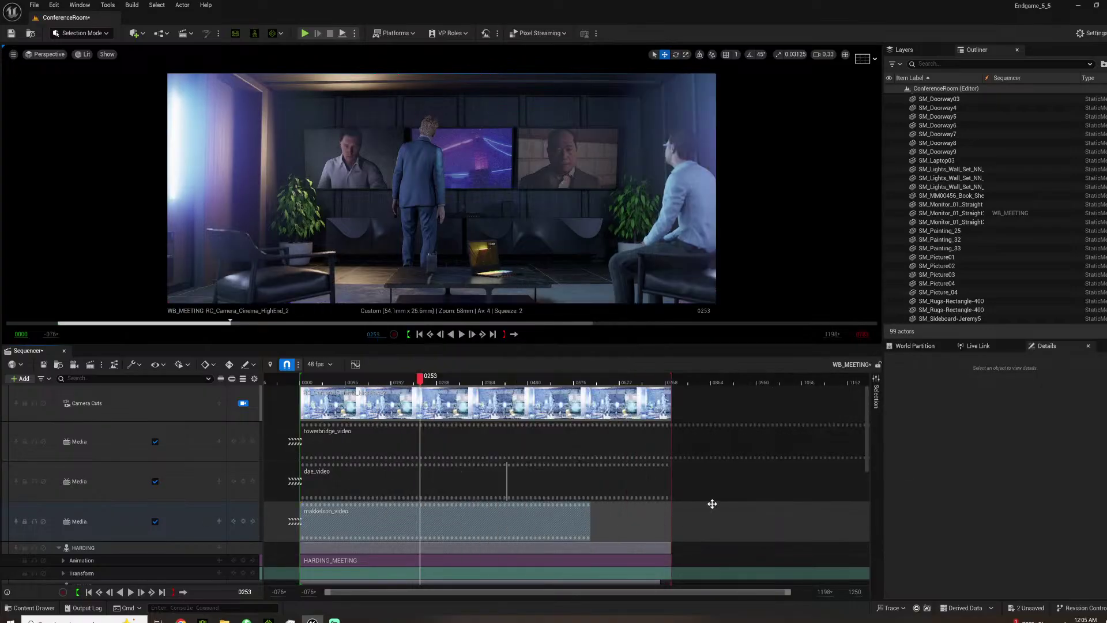
Extend the end of the makkelson_video section to about frame 871 and play the sequence from near its start.
left_click(588, 520)
left_click_drag(589, 520, 706, 513)
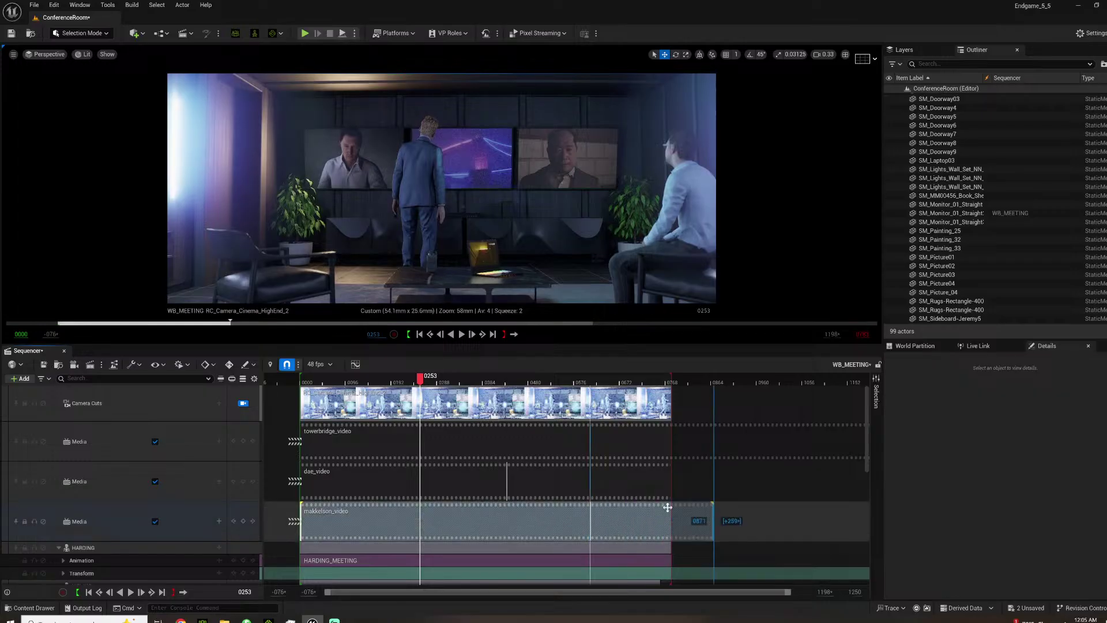
left_click(311, 382)
key("space")
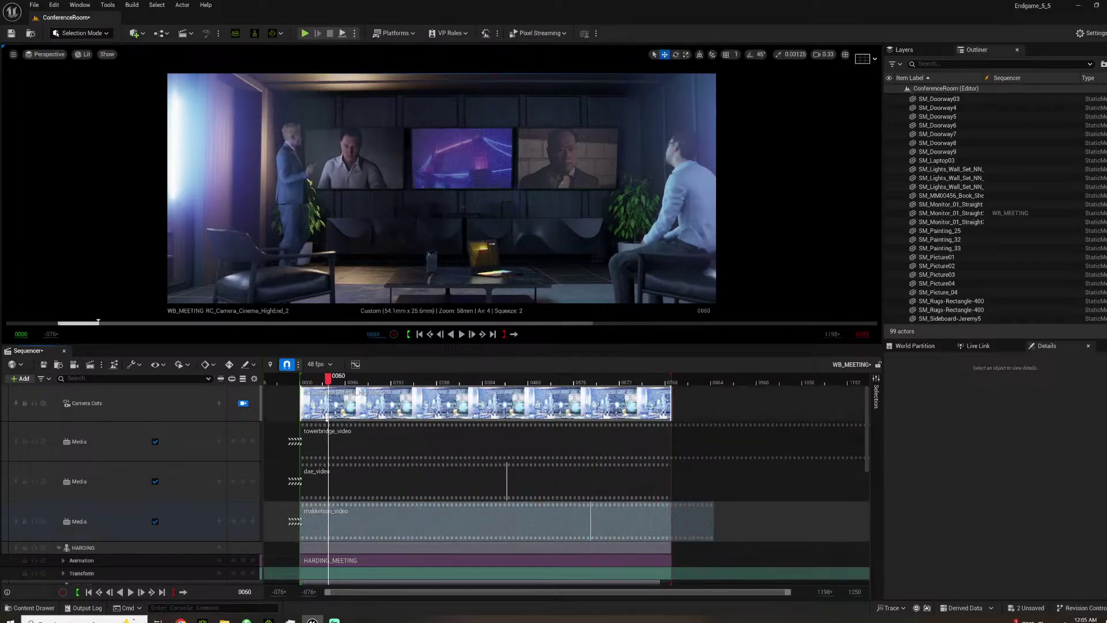
key("space")
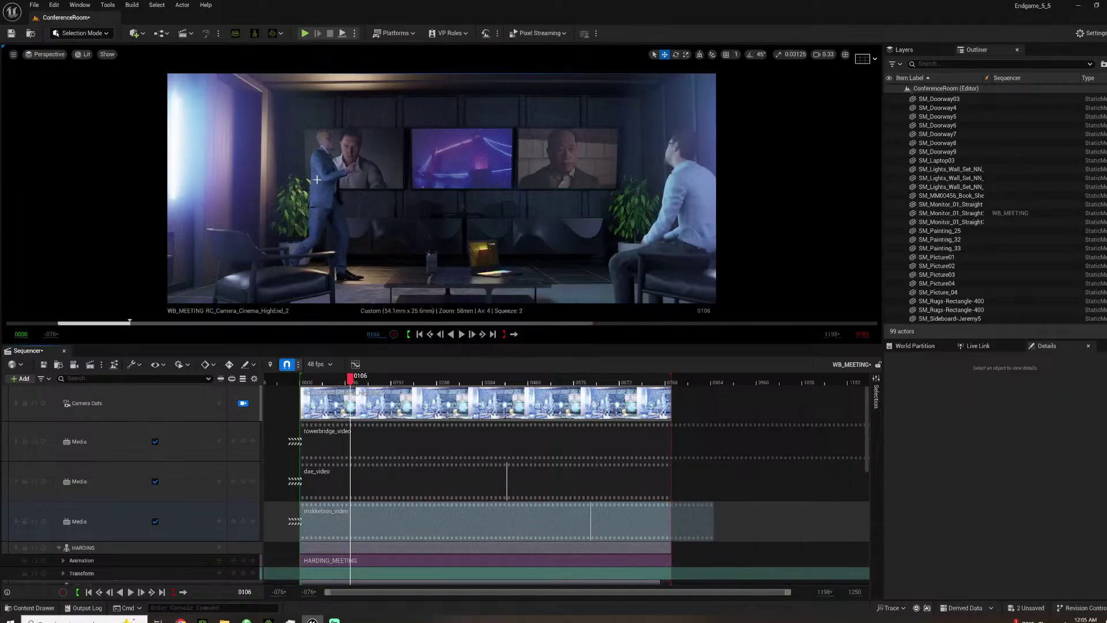
Assign the makkelsonvideotexture_Mat material to the screen (Element 1) of the left wall monitor.
left_click(357, 145)
left_click(47, 608)
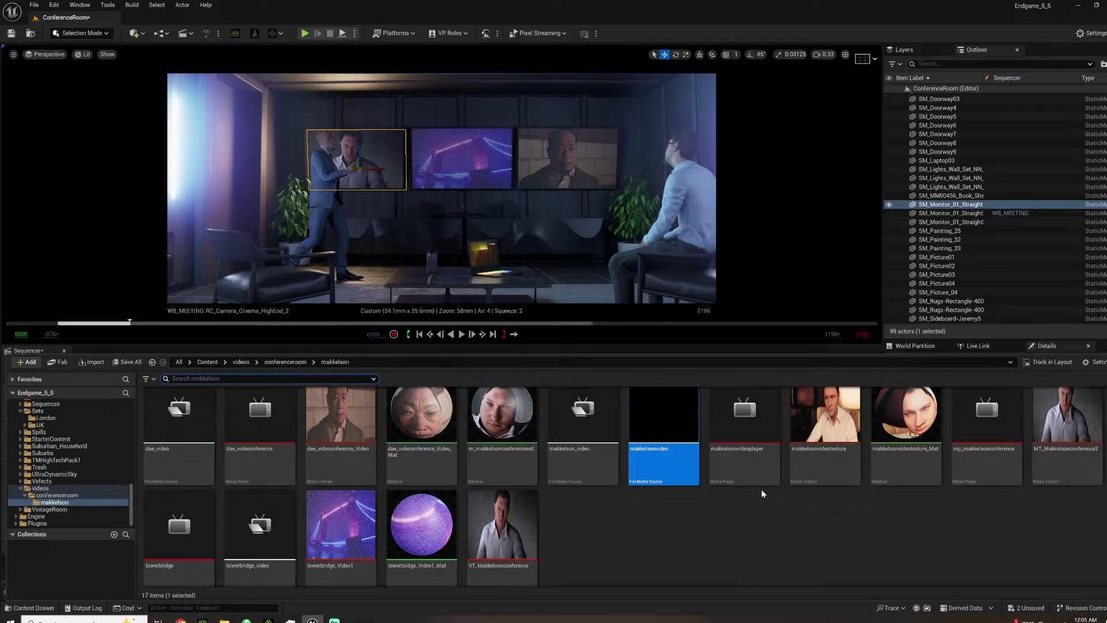
left_click(905, 421)
left_click(35, 608)
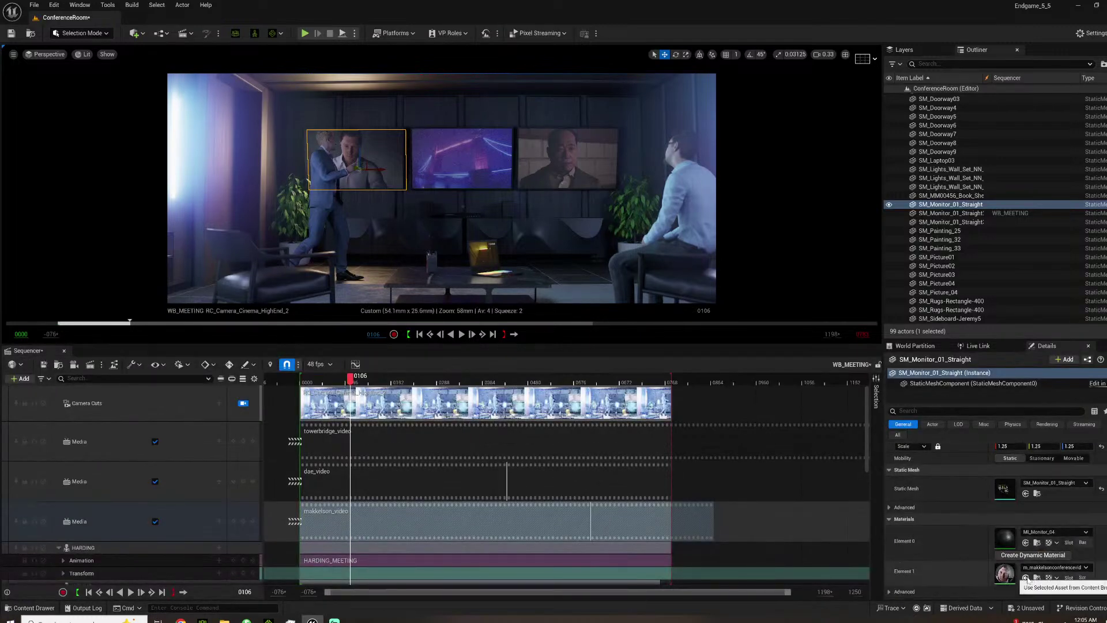
left_click(1027, 577)
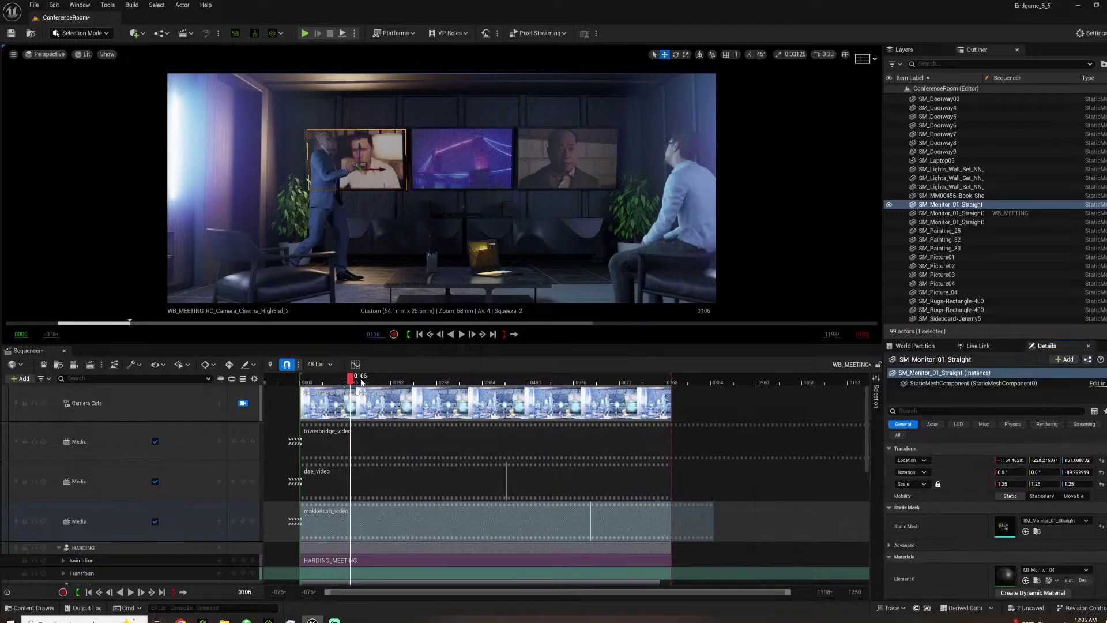
Play the sequence from near its start to check the monitor videos, and scrub to frame 178.
left_click(322, 385)
key("space")
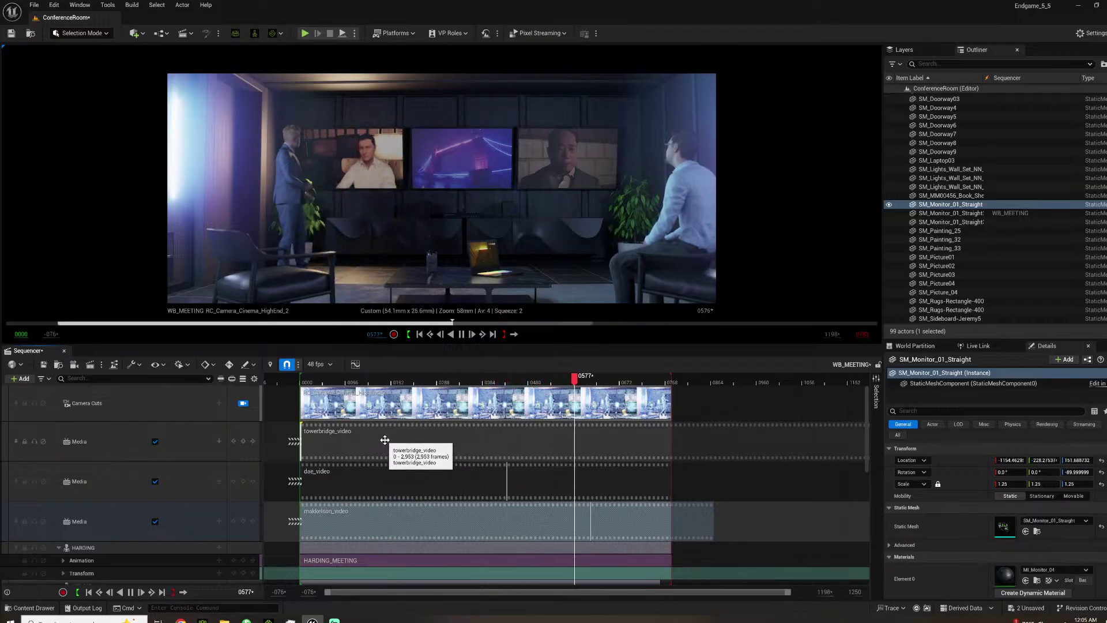
key("space")
left_click_drag(337, 375, 384, 378)
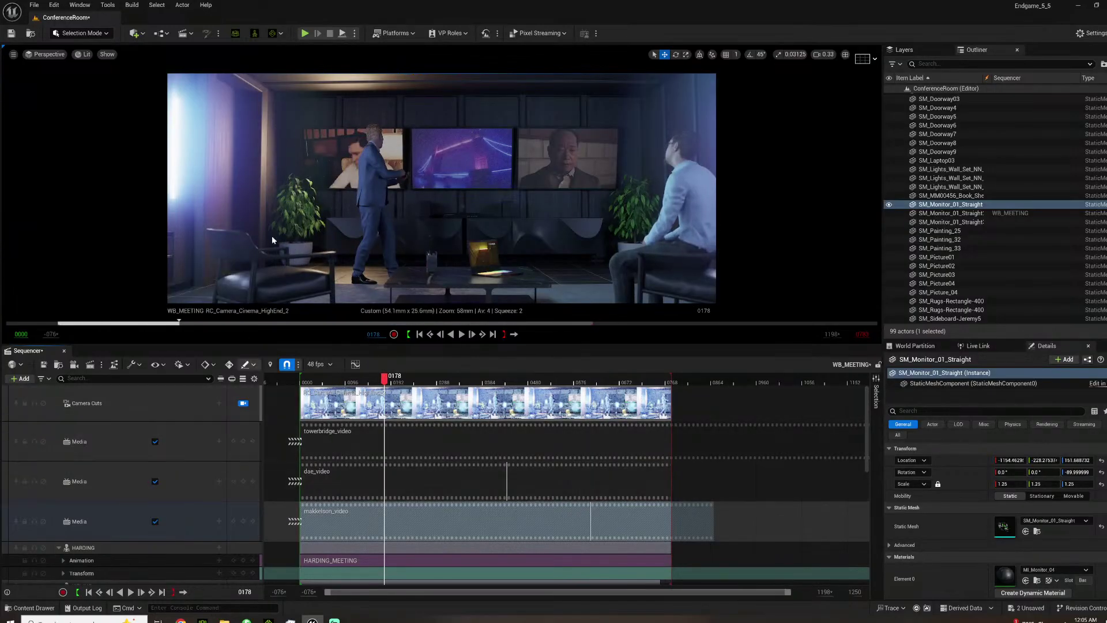
Unlock the viewport from the camera cuts, duplicate the left monitor's rect light onto the centre monitor, and make the copy movable.
left_click(254, 403)
left_click(243, 403)
right_click_drag(441, 188, 404, 199)
right_click_drag(303, 201, 288, 205)
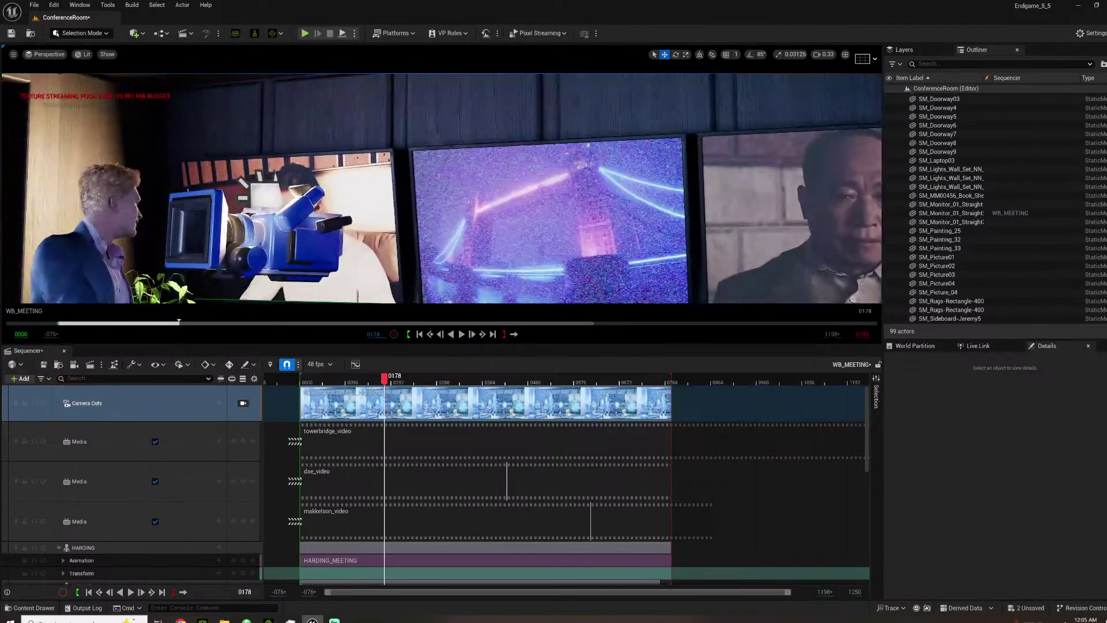
left_click(283, 206)
left_click_drag(251, 197, 546, 185, "alt")
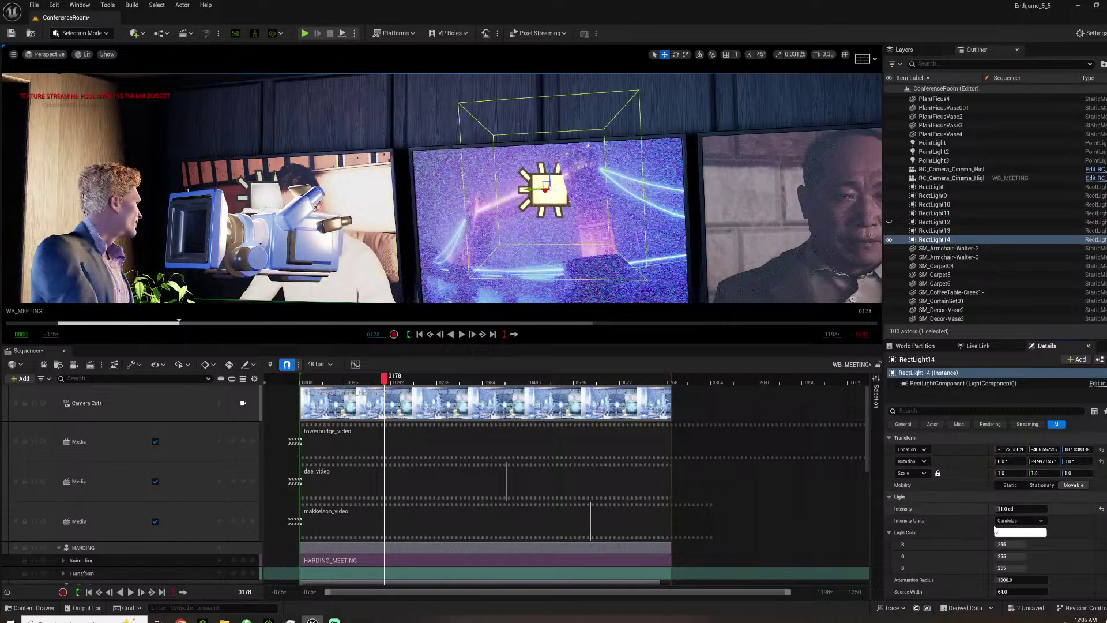
Set the centre monitor light's colour to a purple sampled from that monitor's screen, and reselect the light.
scroll(992, 529, "down", 5)
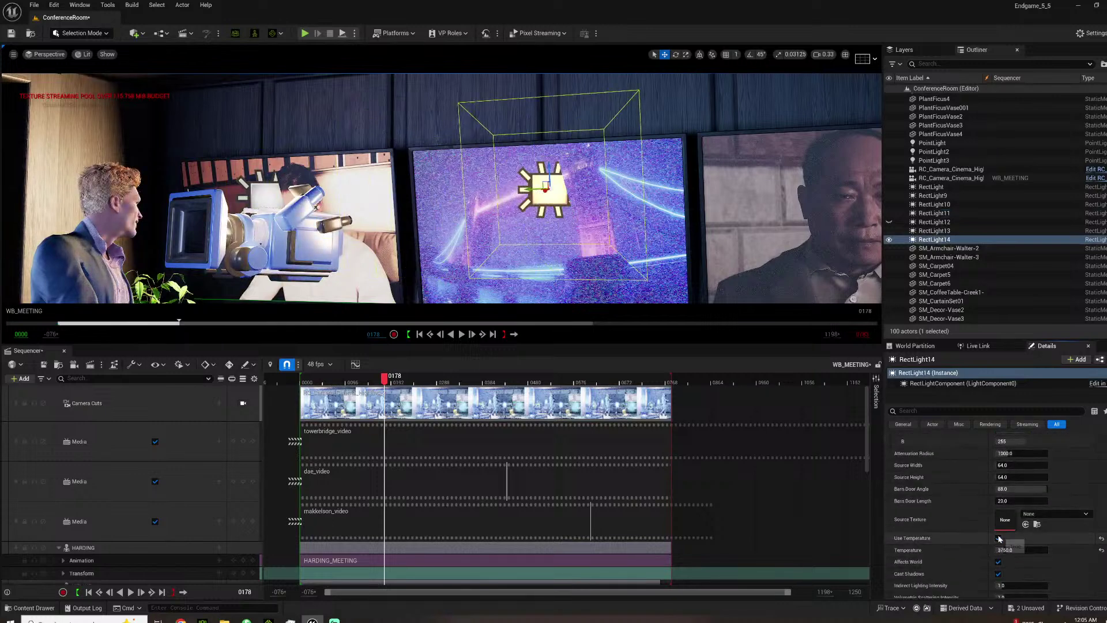
scroll(1009, 529, "up", 3)
left_click(1012, 504)
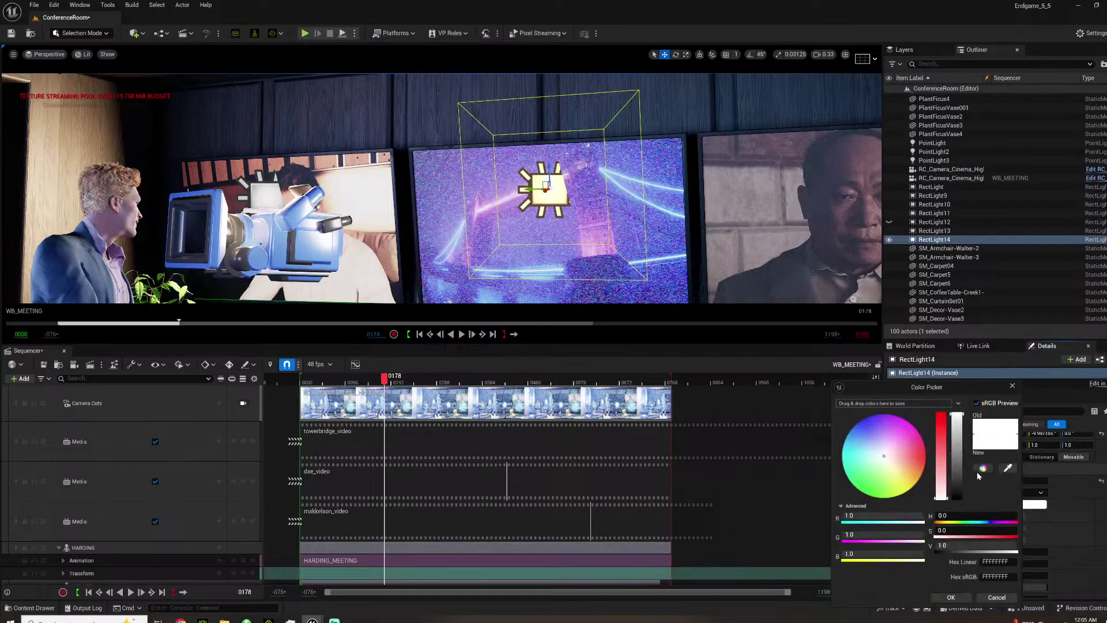
left_click(1009, 468)
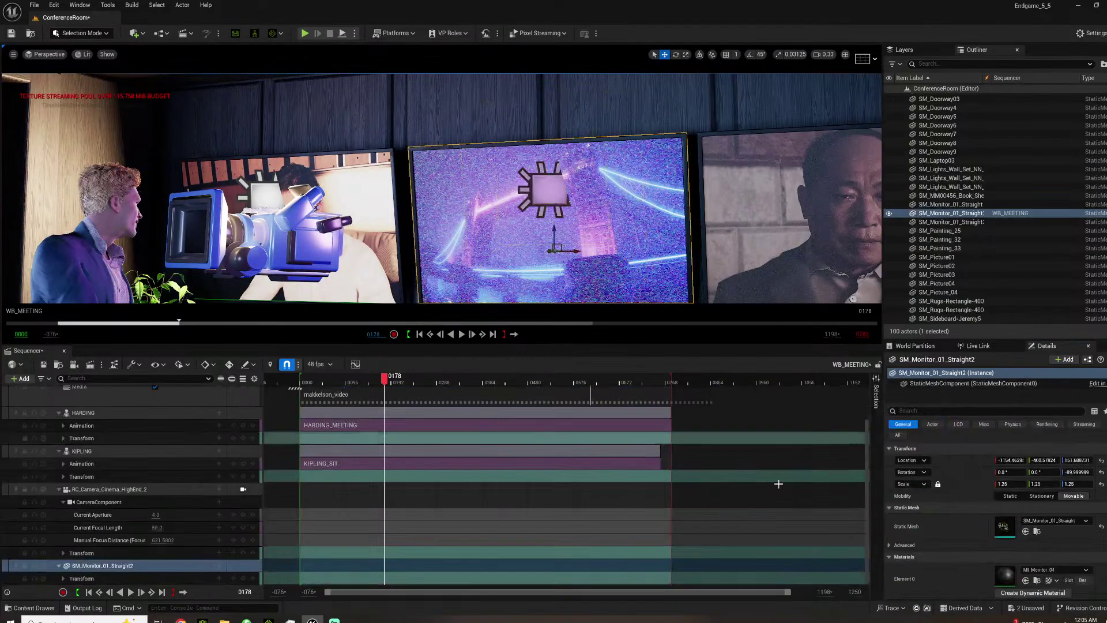
right_click_drag(502, 237, 495, 262)
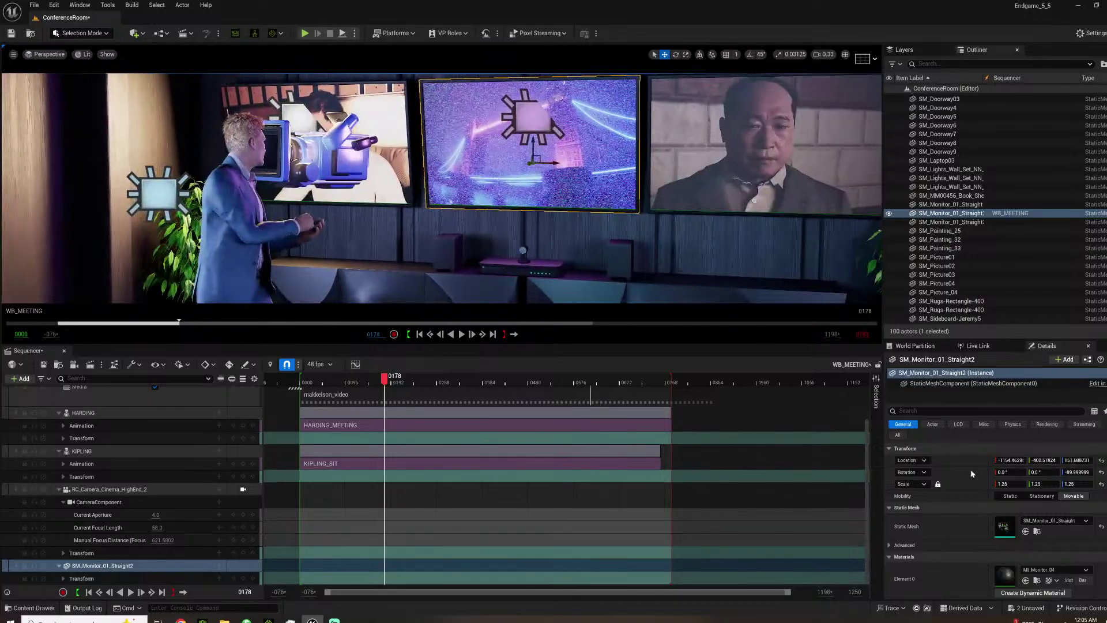
left_click(529, 120)
Duplicate the left monitor's rect light onto the right monitor and set the copy's mobility to Movable.
right_click_drag(510, 209, 533, 206)
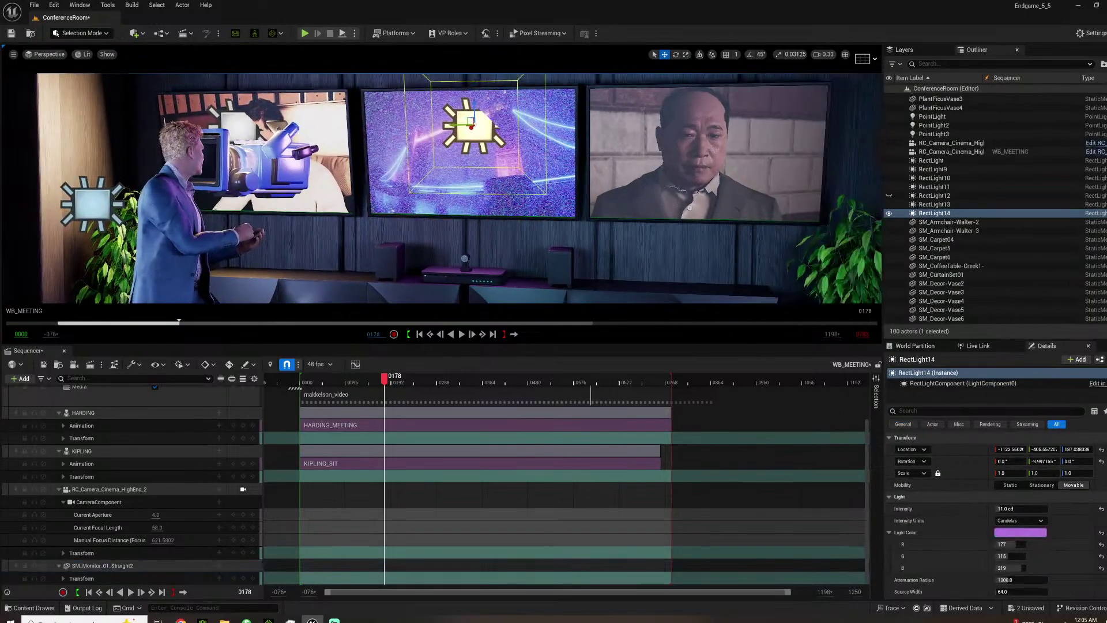
left_click(244, 126)
right_click_drag(245, 126, 280, 124)
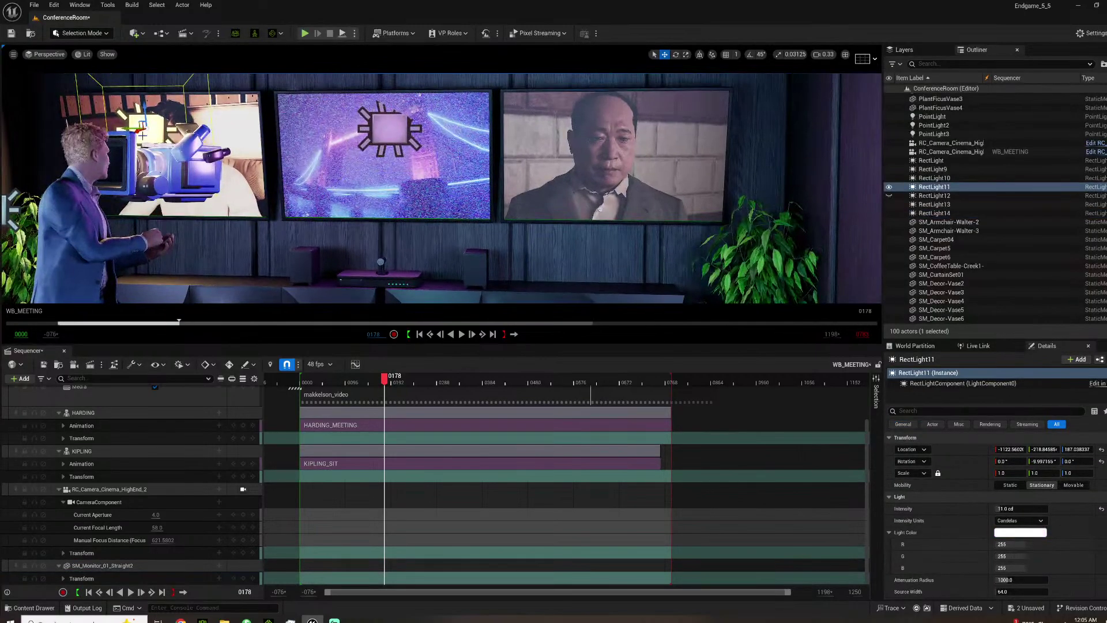
left_click_drag(128, 126, 711, 275, "alt")
left_click(1072, 486)
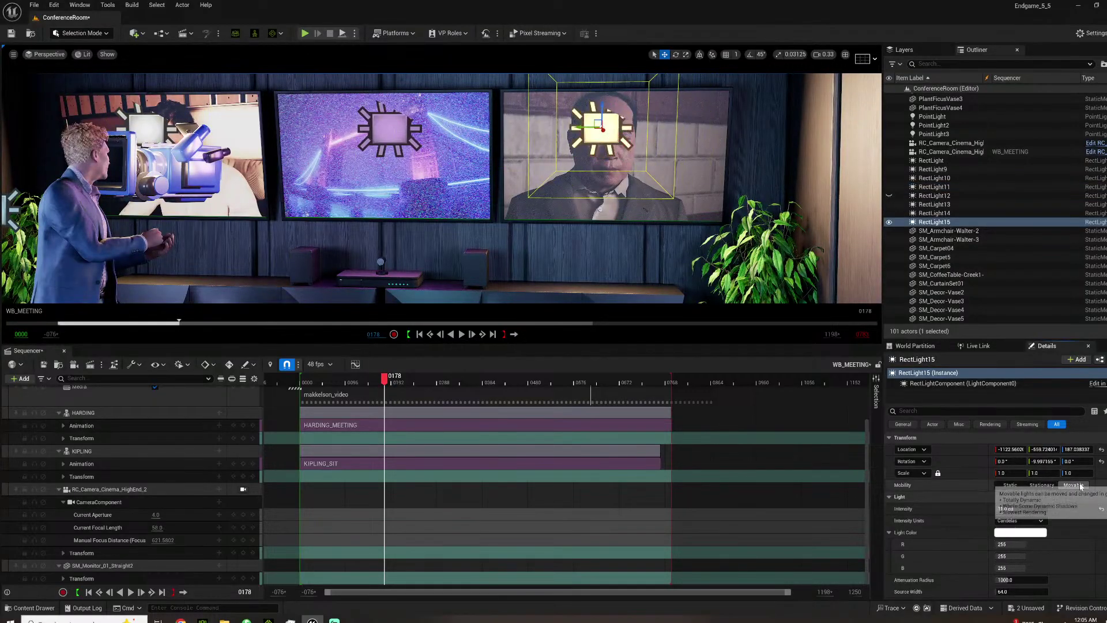
Set the right monitor light's colour by sampling the picture on that monitor's screen.
scroll(1024, 544, "down", 3)
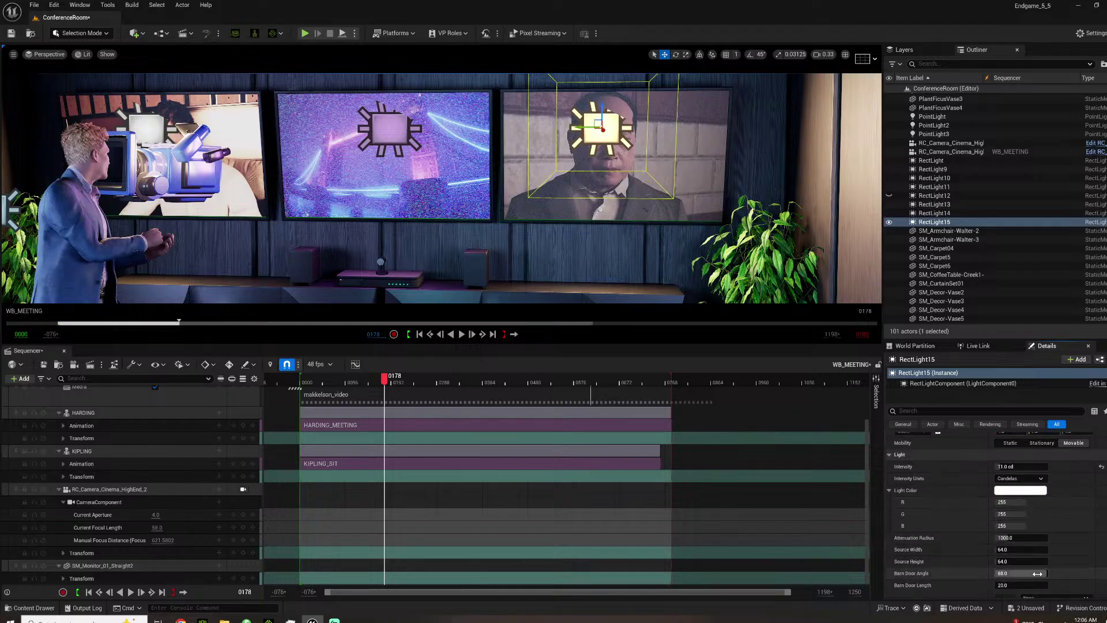
scroll(1019, 538, "up", 2)
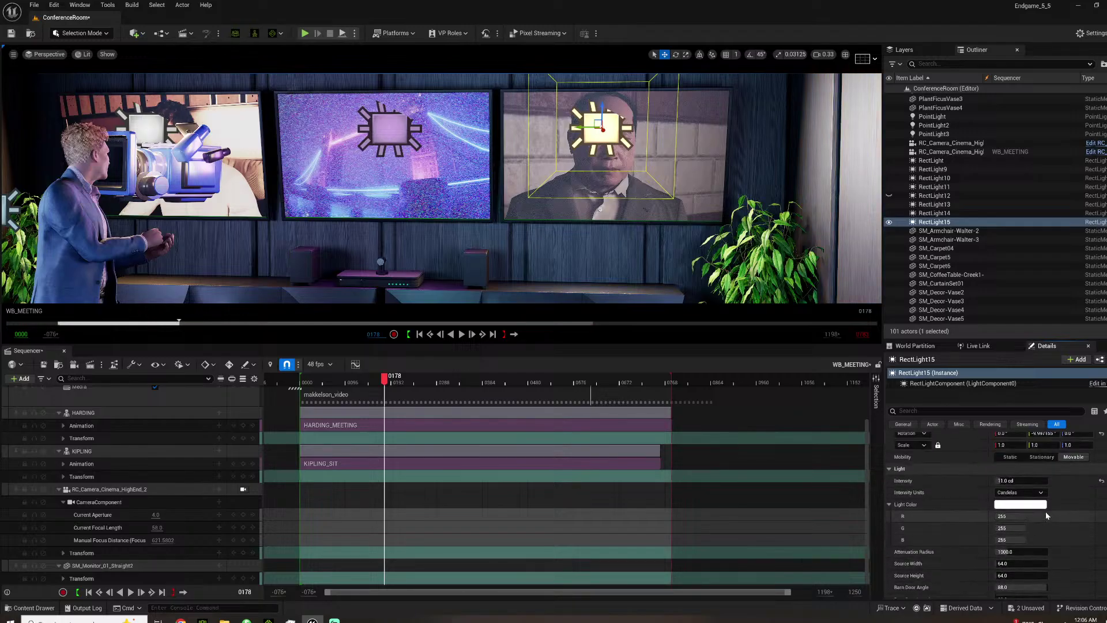
left_click(1026, 531)
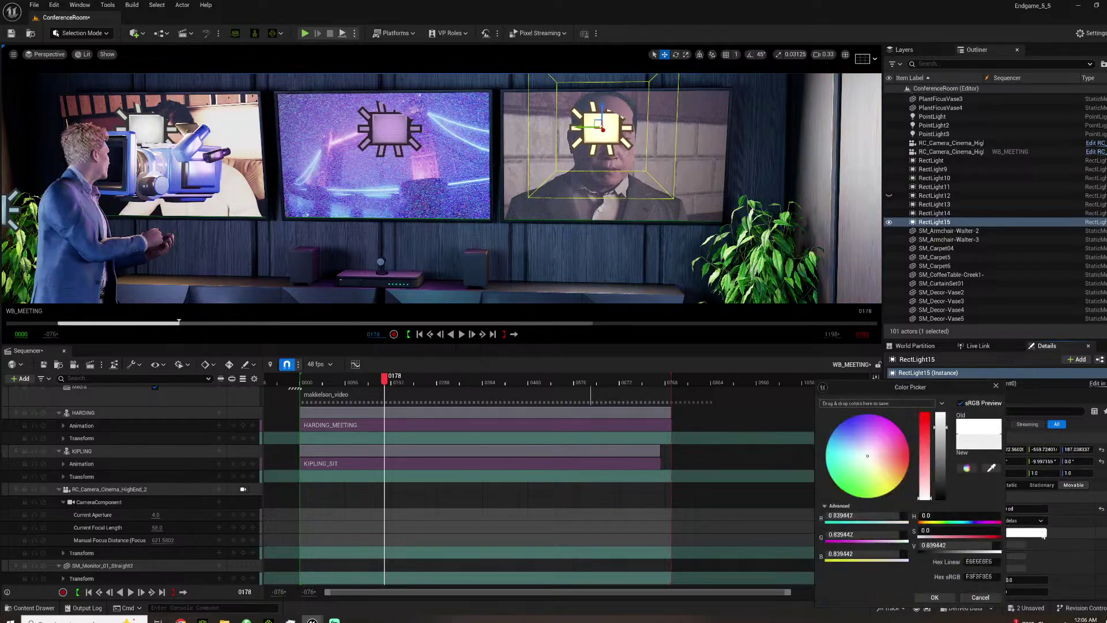
left_click(989, 471)
left_click(669, 143)
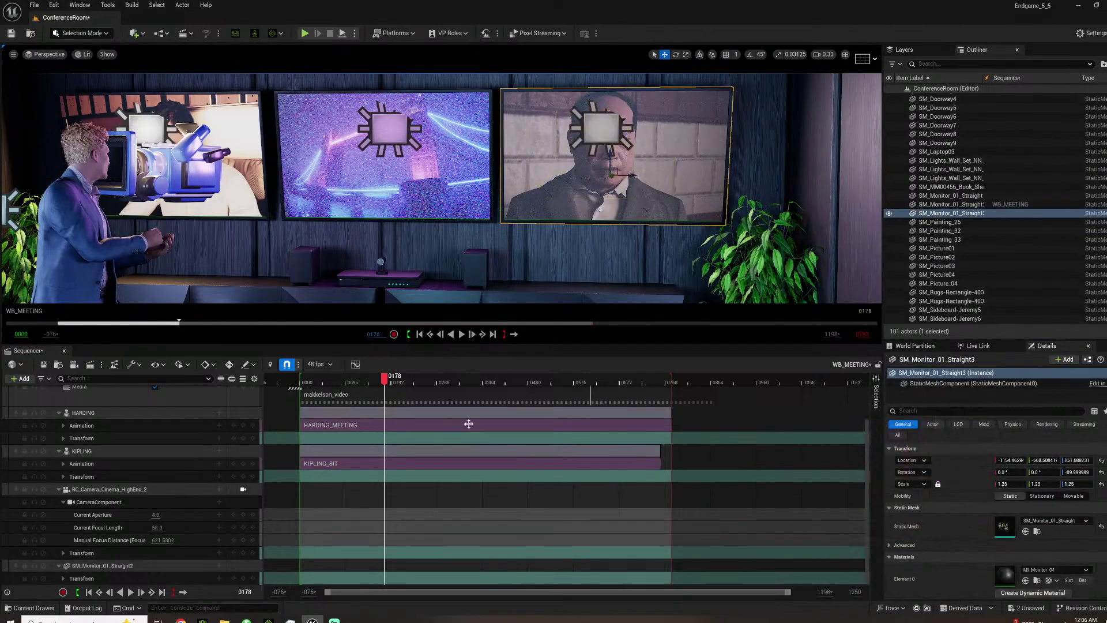
Return the viewport to the camera cuts view and play the sequence up to frame 309 to review the monitor lighting.
scroll(202, 448, "up", 3)
scroll(227, 446, "up", 1)
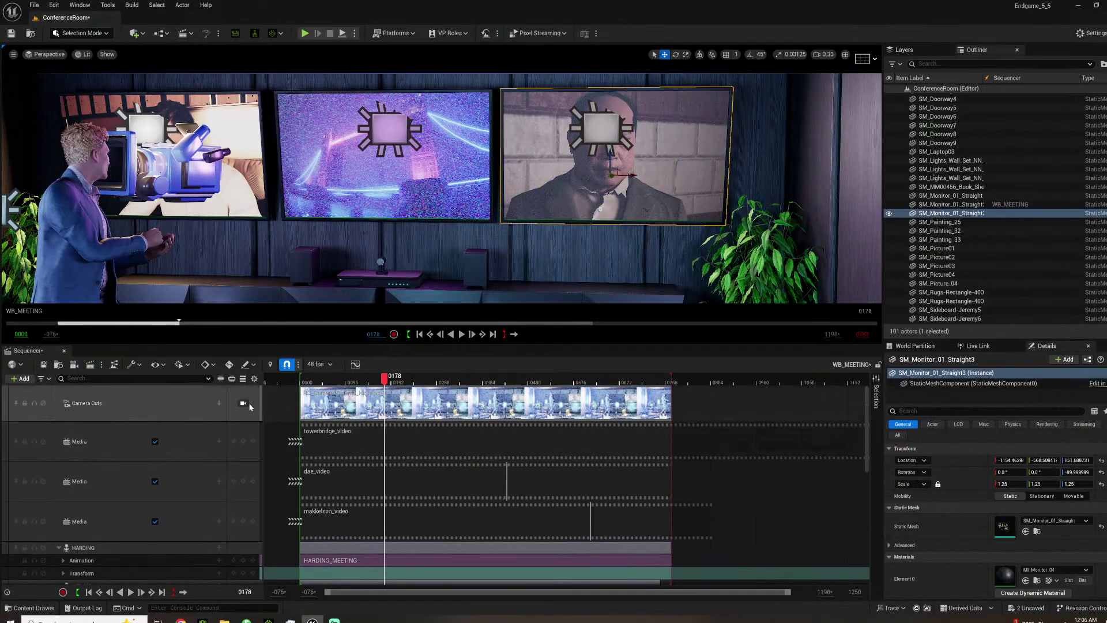
left_click(242, 403)
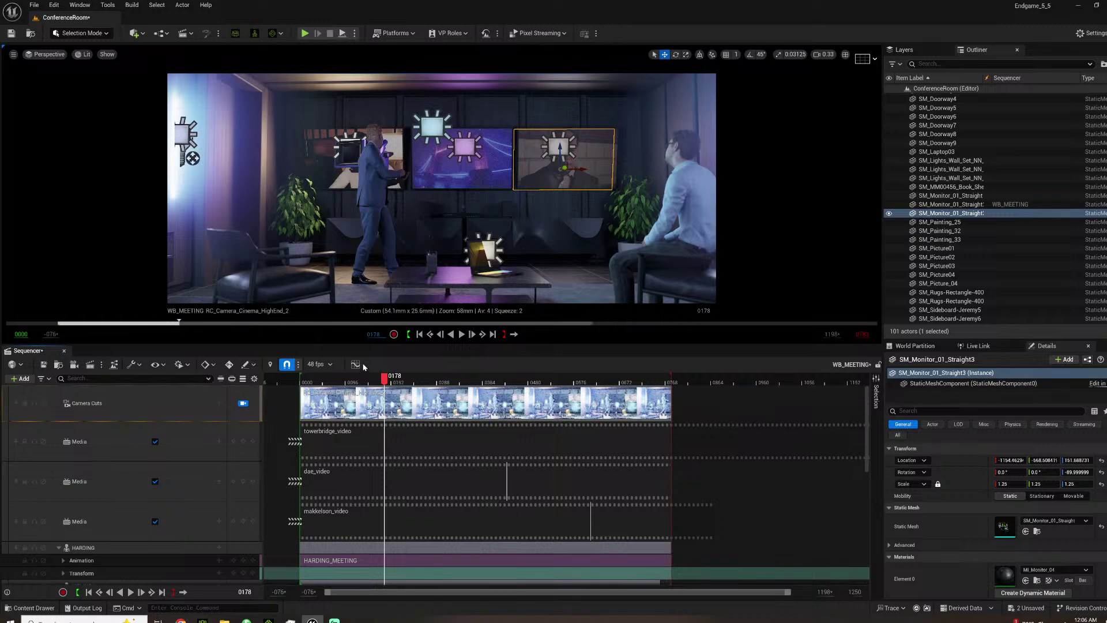
left_click(326, 386)
key("space")
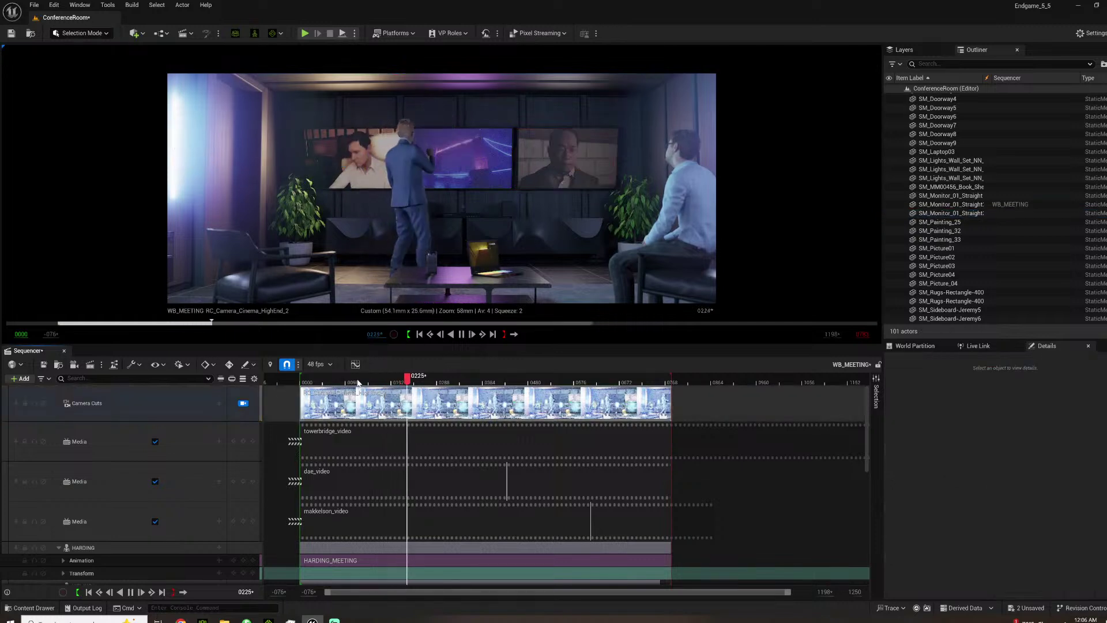
key("space")
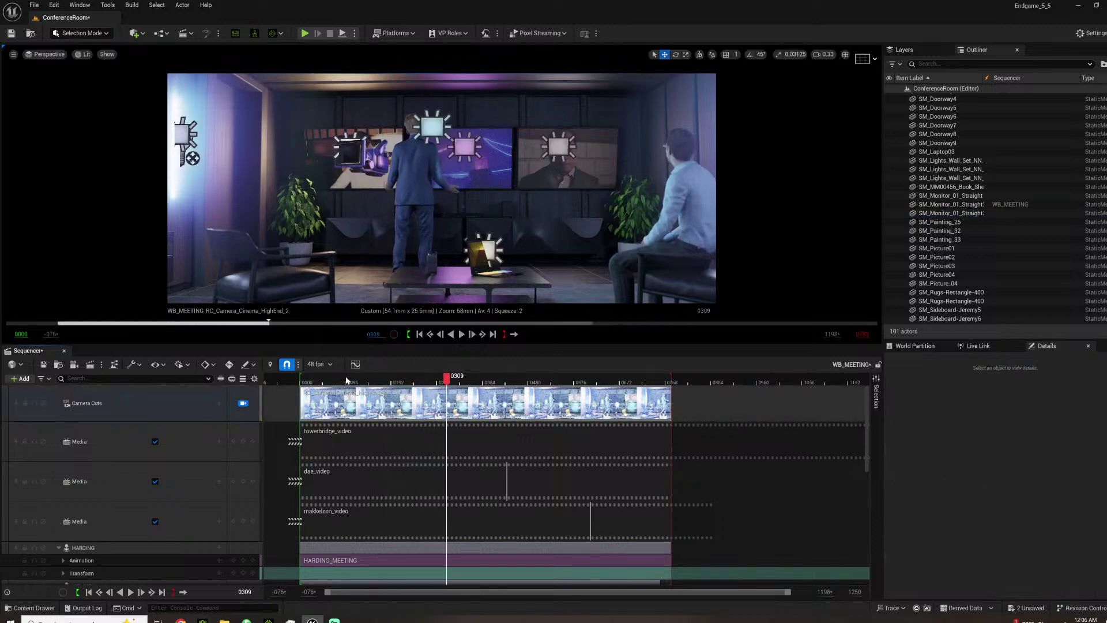
Move the light-blue rect light above the wall monitors over between the centre and right monitors, and play the sequence to frame 117.
left_click_drag(357, 383, 416, 376)
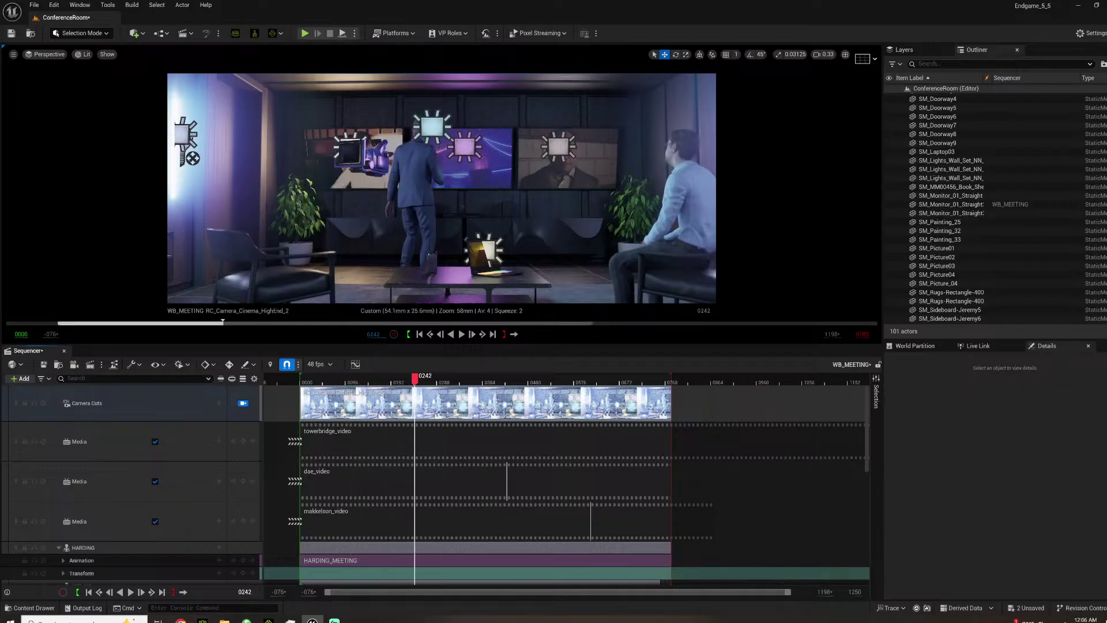
left_click(432, 125)
left_click_drag(456, 127, 524, 133)
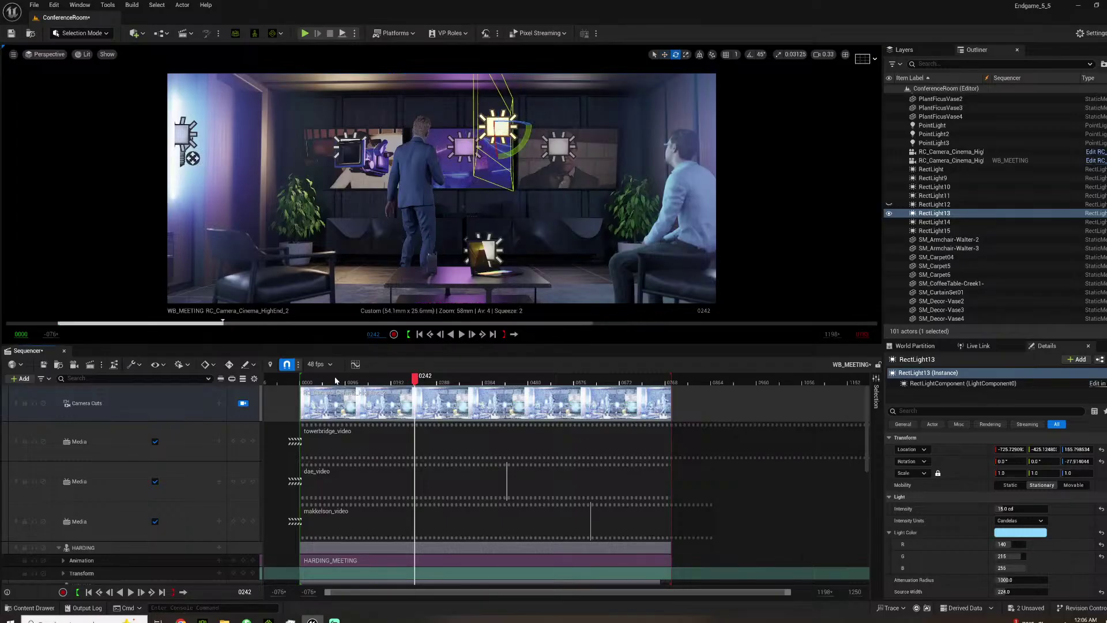
left_click(333, 379)
key("space")
key("space")
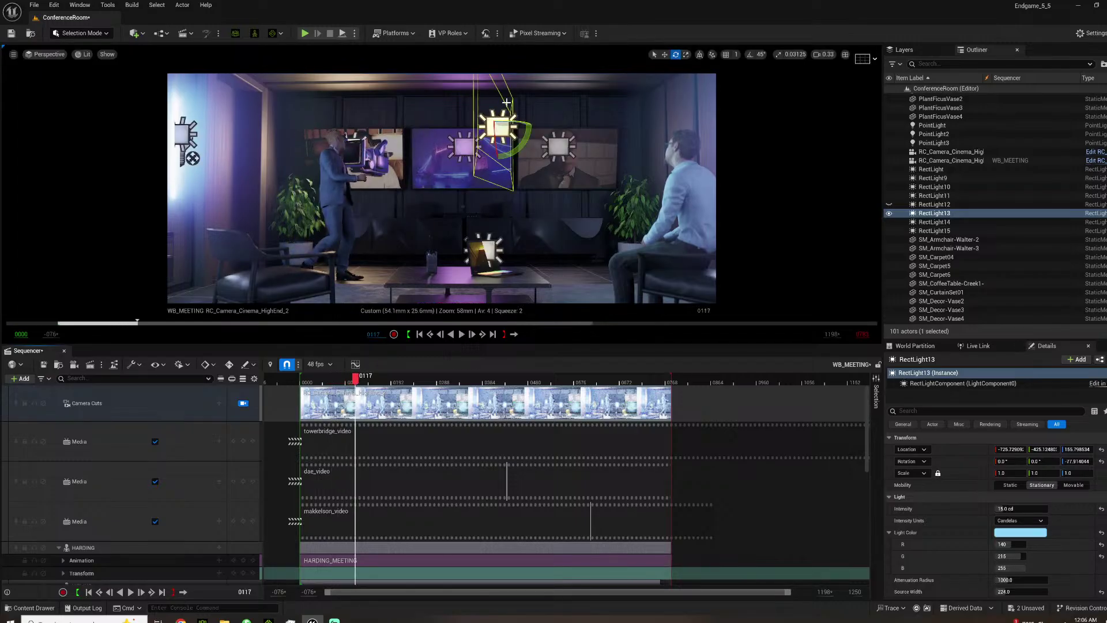
Duplicate that rect light as a Movable copy, turn it to about -176° yaw, place it near X -428, Y -416, and play the sequence.
left_click_drag(513, 122, 510, 139, "alt")
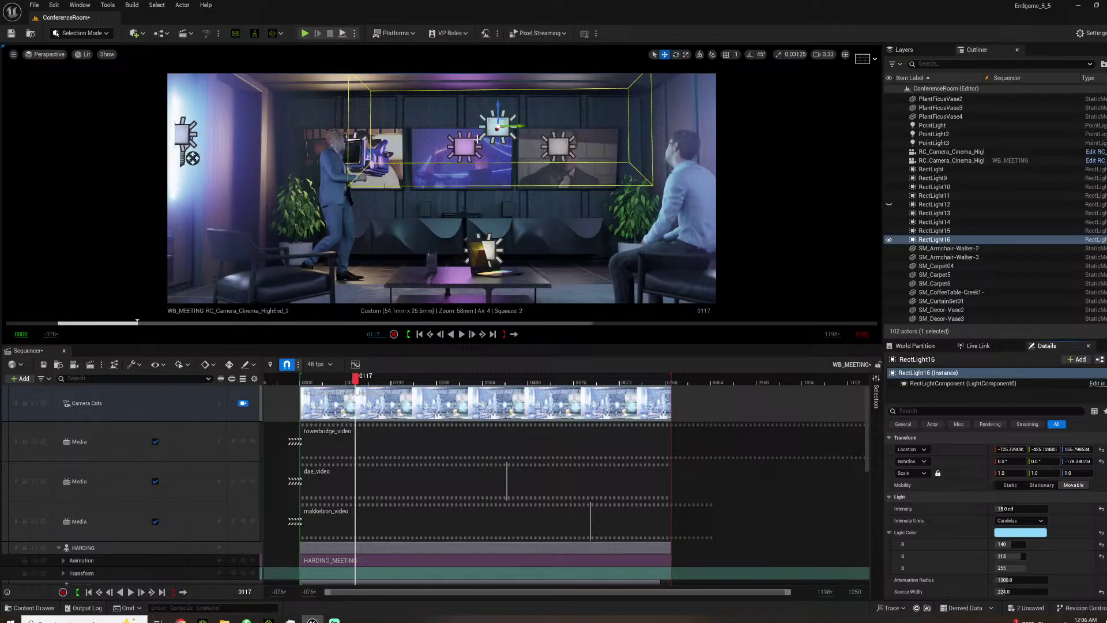
left_click_drag(497, 128, 454, 182)
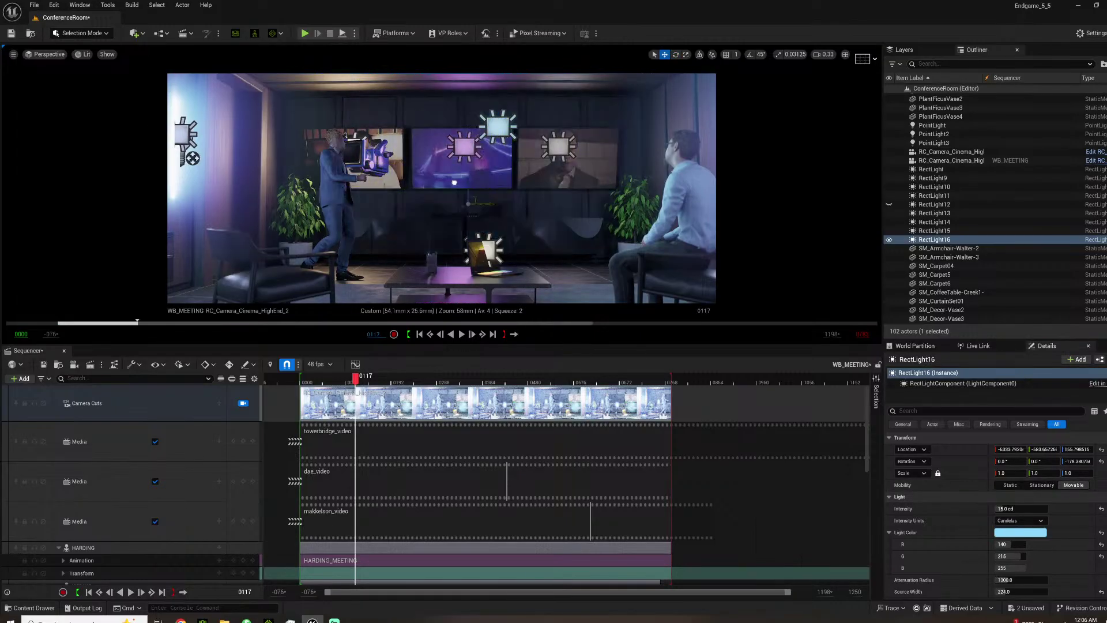
left_click_drag(454, 104, 564, 120)
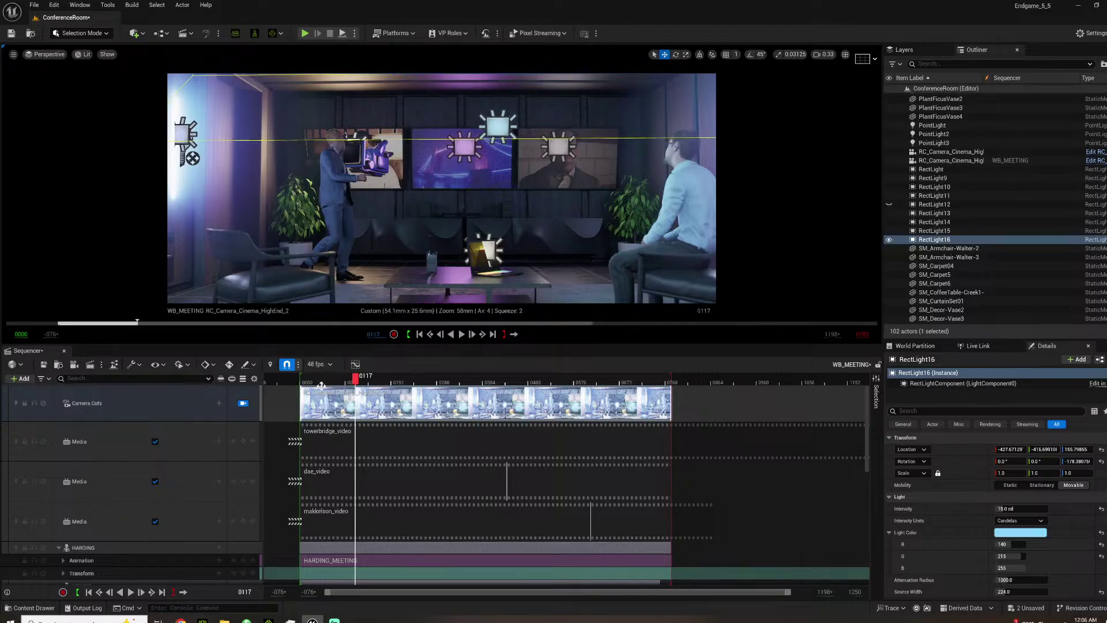
left_click(309, 383)
key("space")
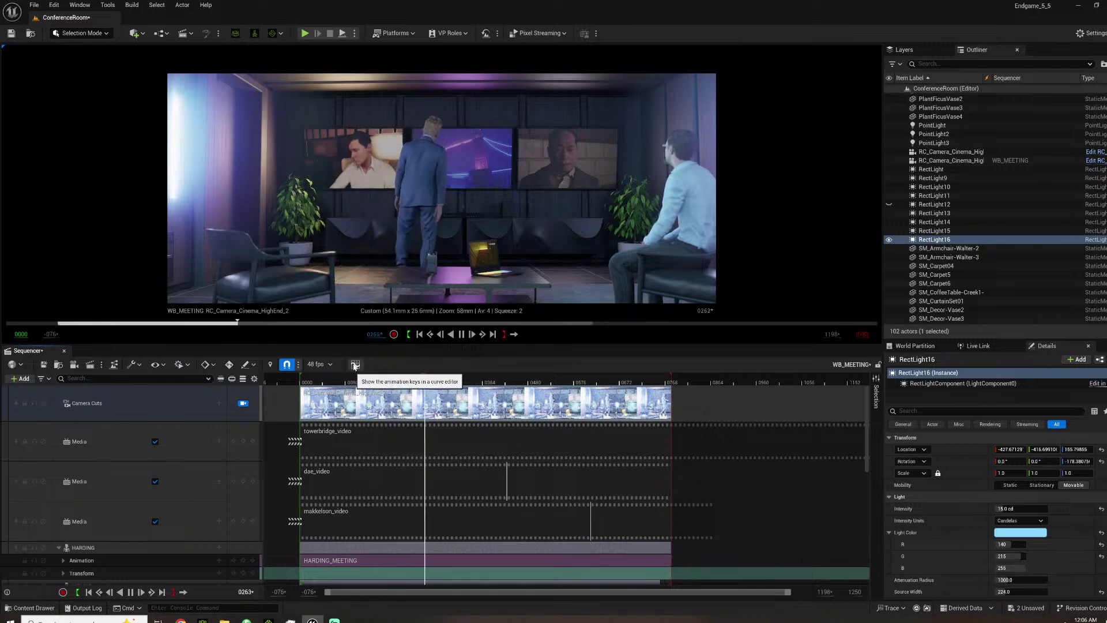
key("space")
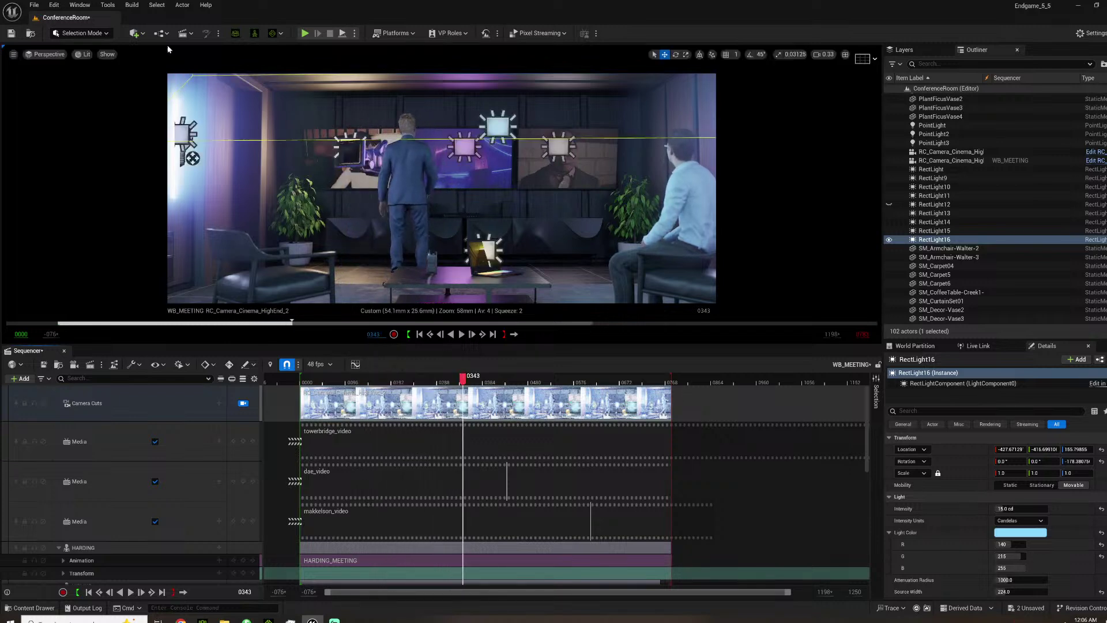
Save all modified assets and the conference room level.
left_click(38, 6)
mouse_move(54, 5)
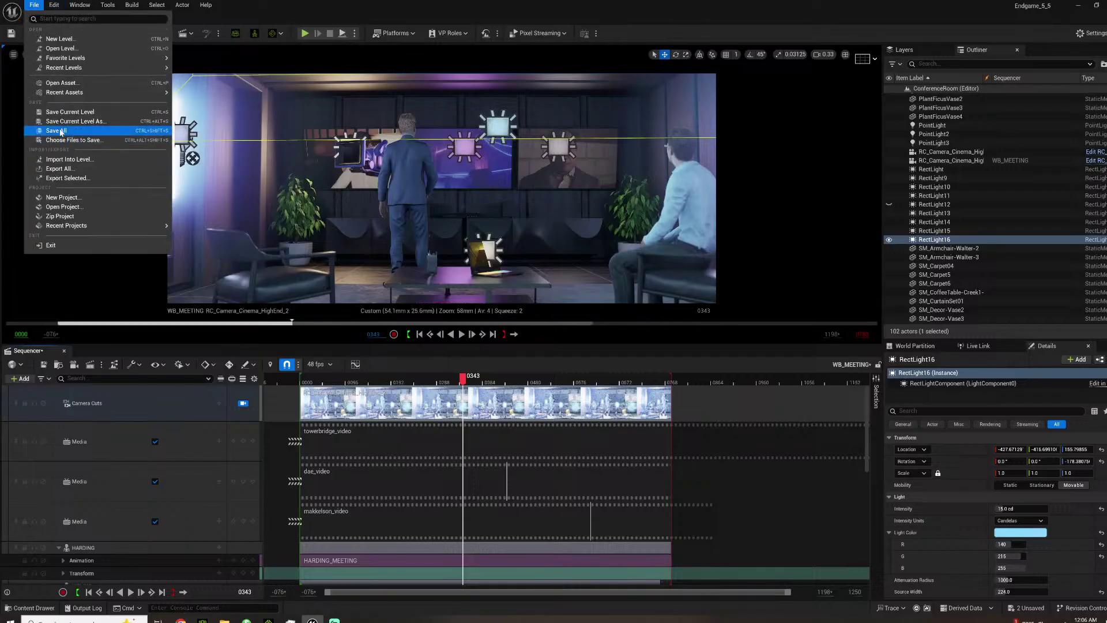
left_click(58, 130)
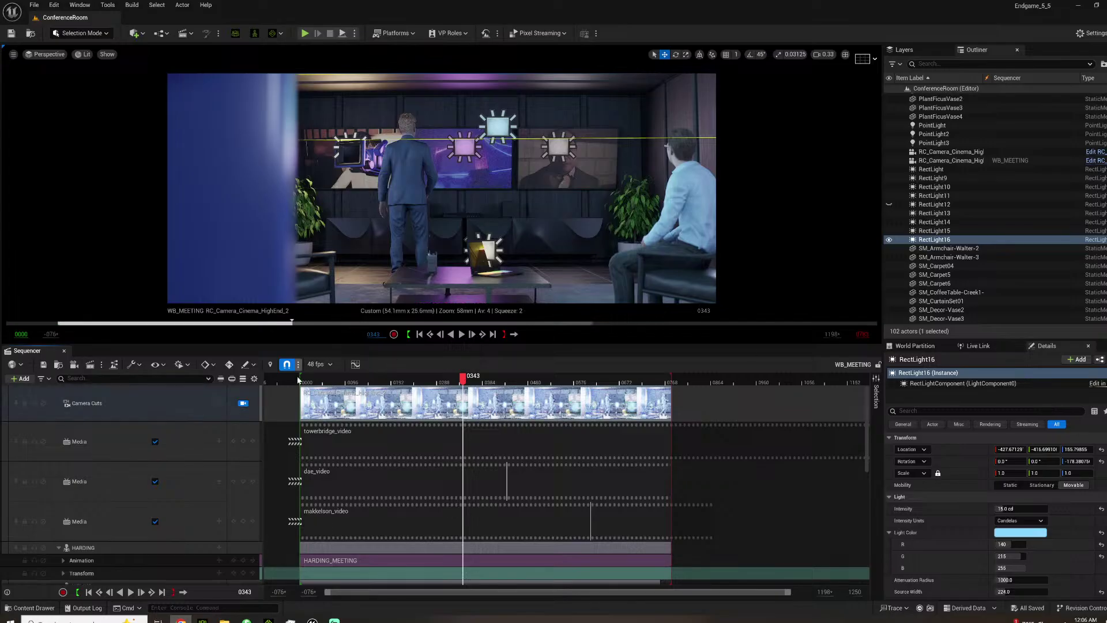
Deselect the rect light and play the sequence through to frame 585 to review the room lighting.
left_click(307, 384)
key("space")
key("space")
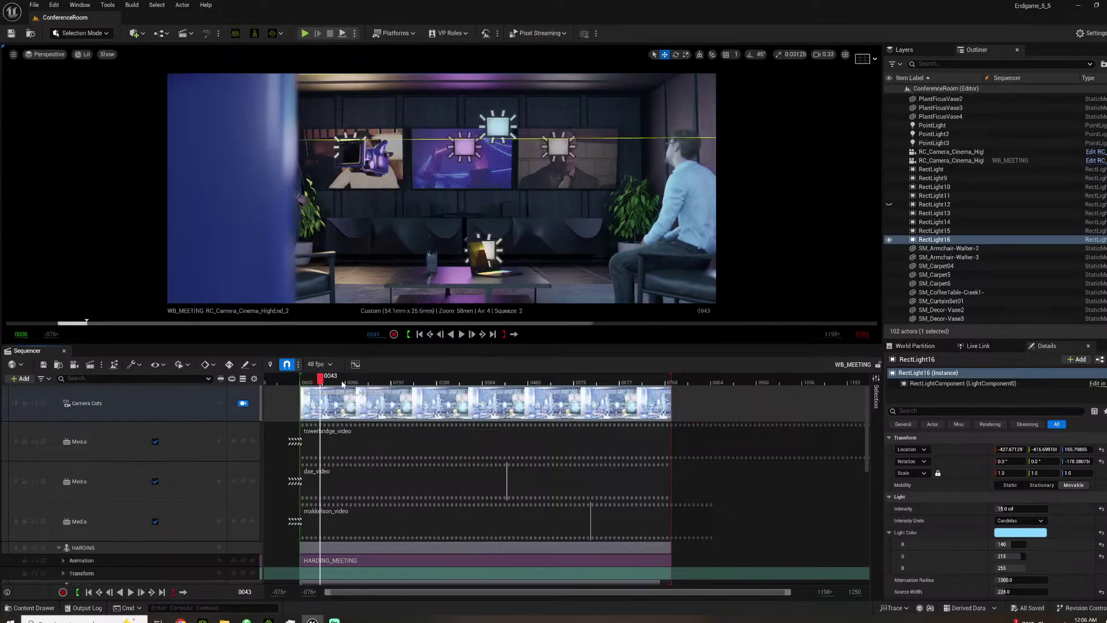
left_click(389, 292)
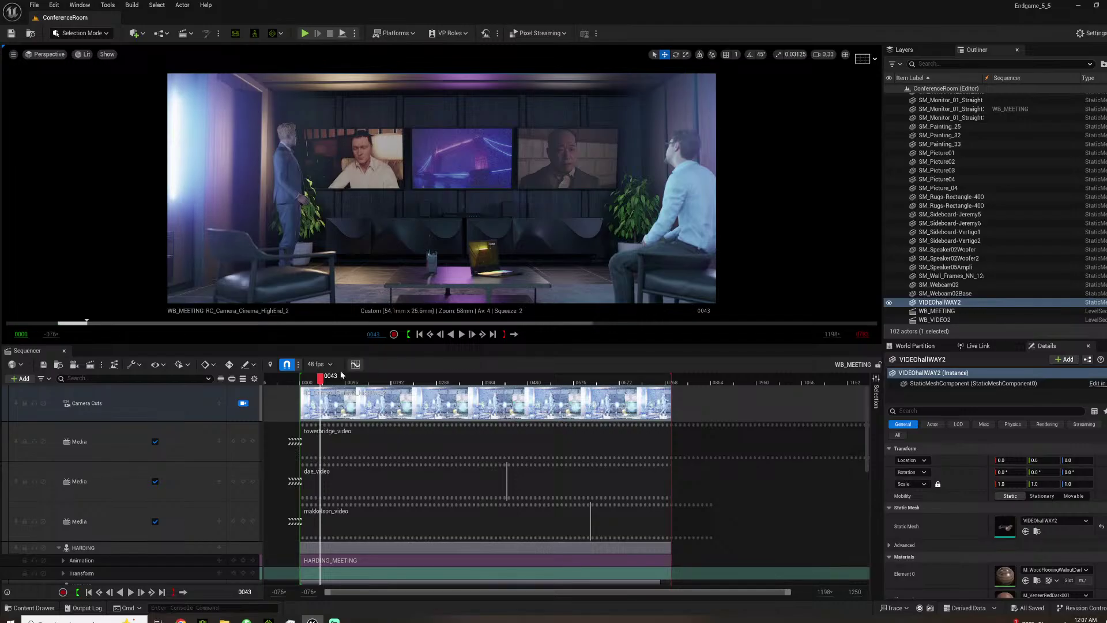
key("space")
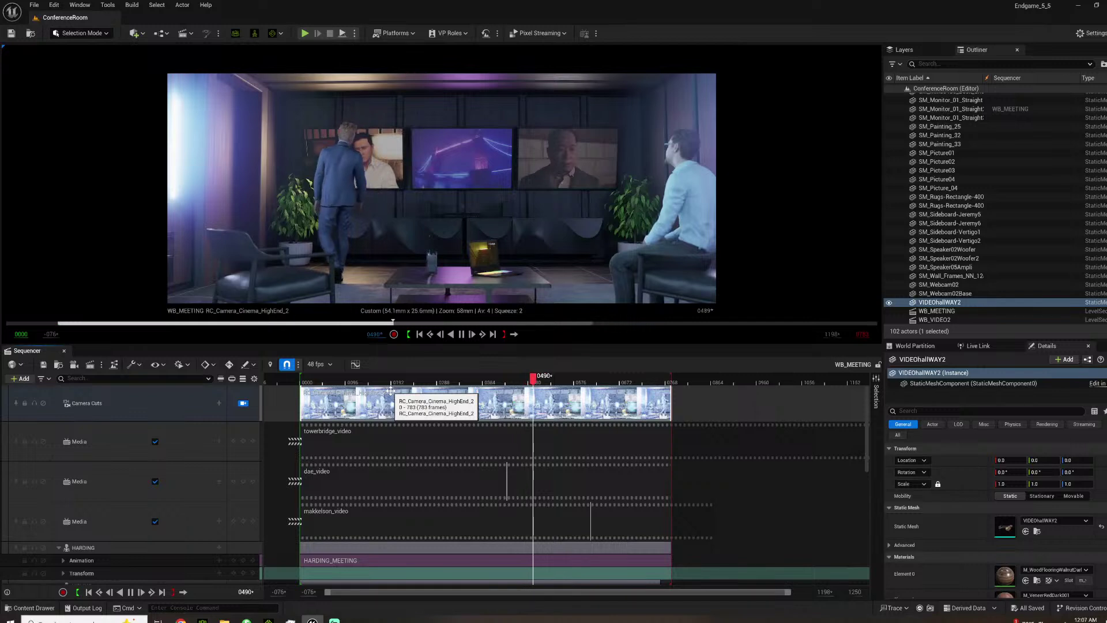
key("space")
key("space")
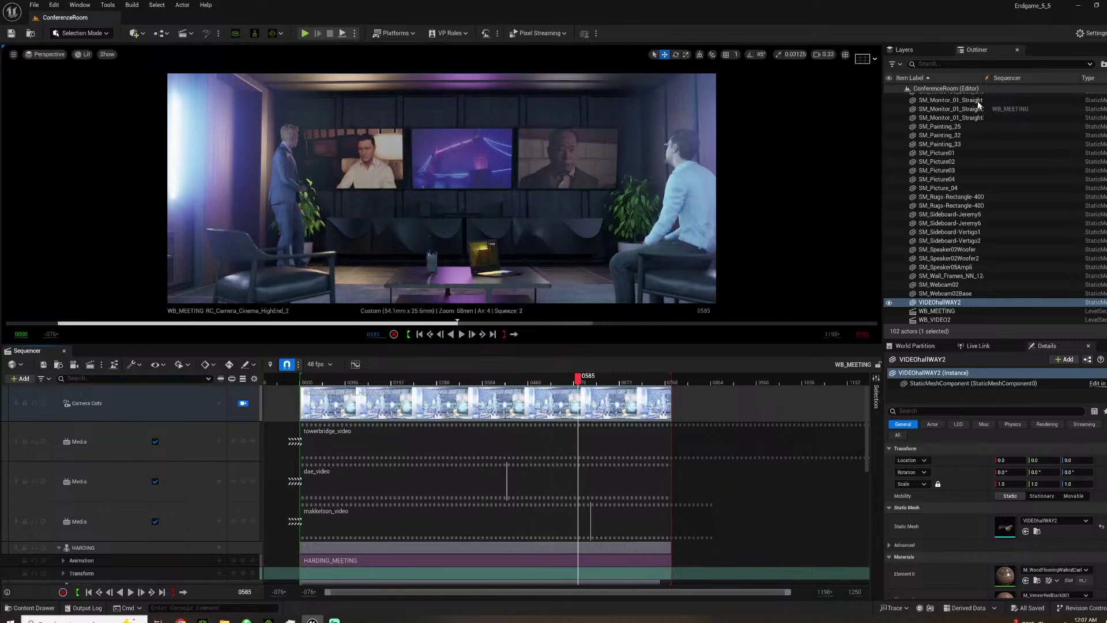
Turn on the 3x3 composition grid, expand the sequence camera's transform and rotation values, and scrub to frame 316.
left_click(863, 62)
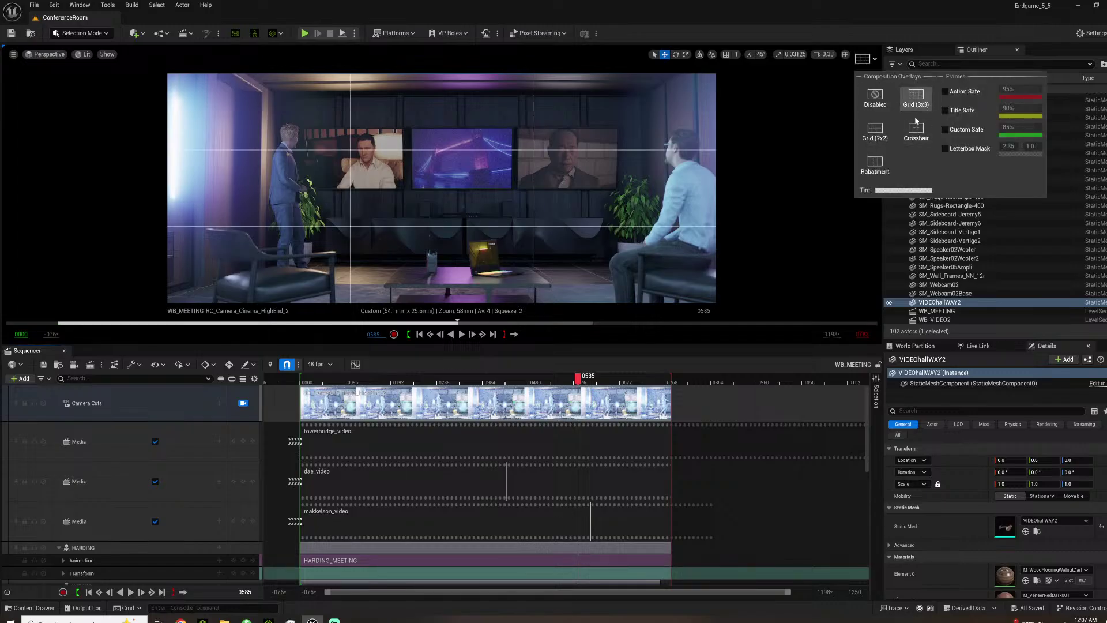
scroll(126, 523, "down", 5)
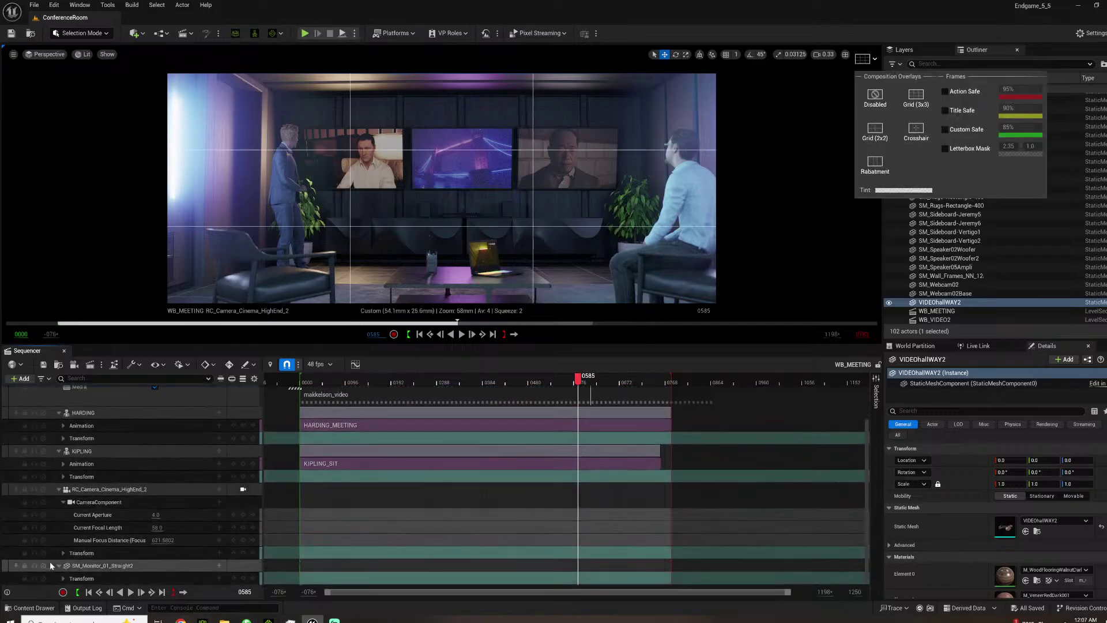
left_click(64, 551)
left_click(63, 553)
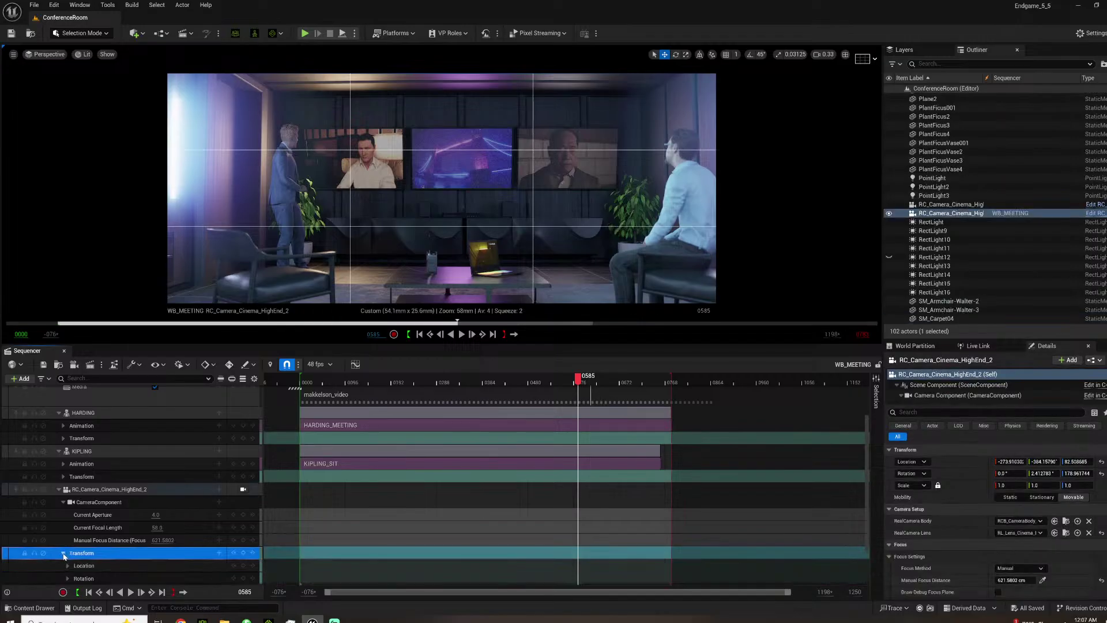
scroll(65, 559, "down", 2)
left_click(68, 540)
left_click_drag(415, 378, 449, 378)
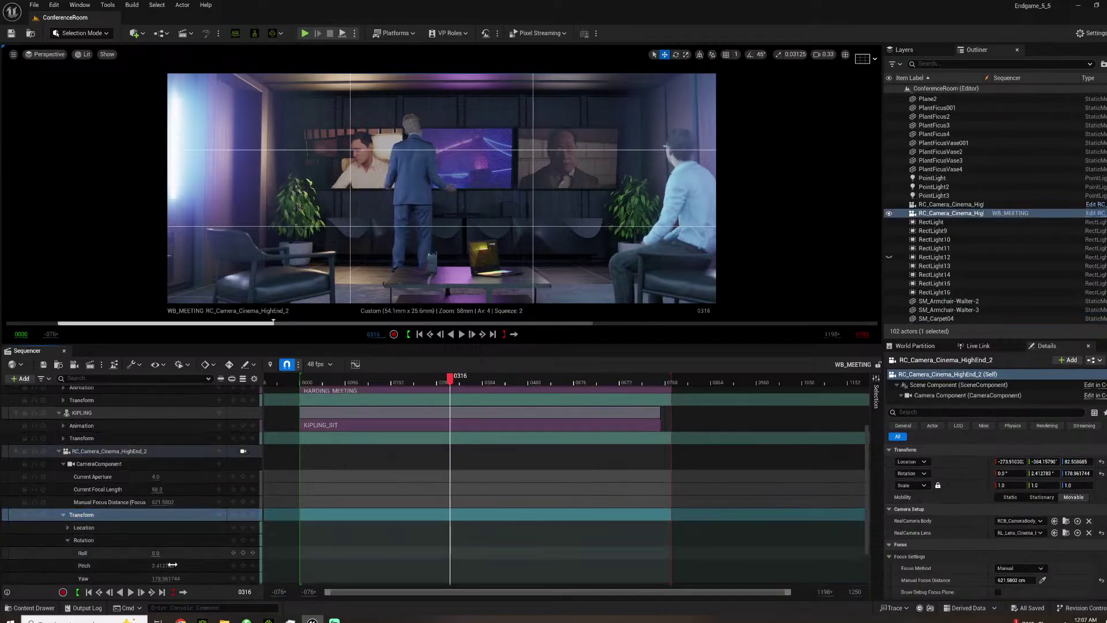
scroll(165, 559, "down", 2)
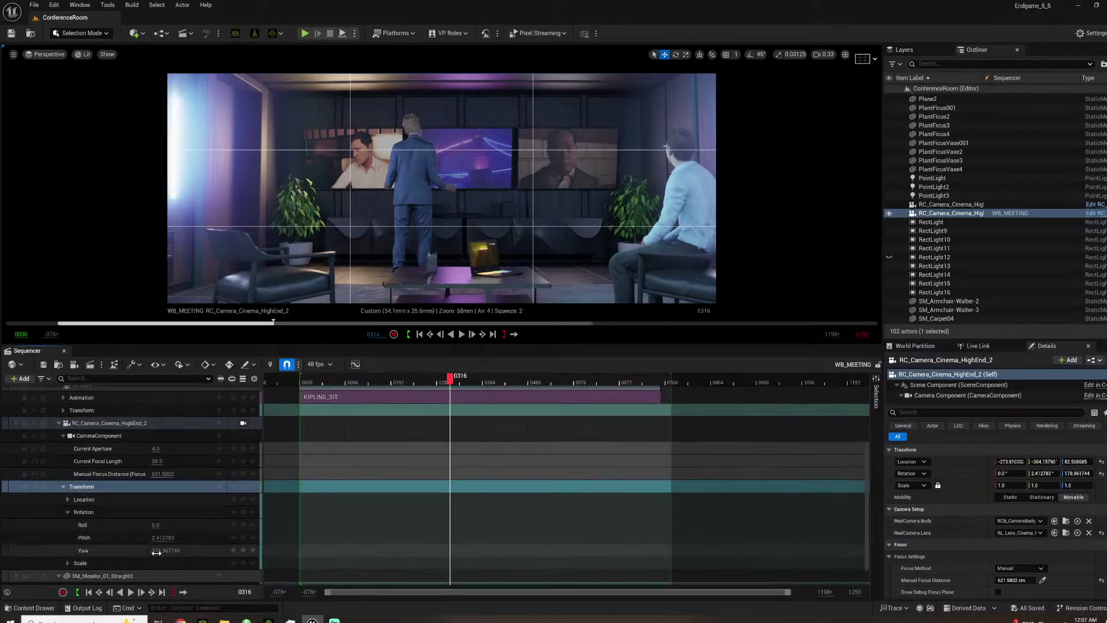
Raise the sequence camera by setting its Z location to 102 and finally to 103.
left_click(67, 498)
left_click(164, 538)
type("102")
key("Return")
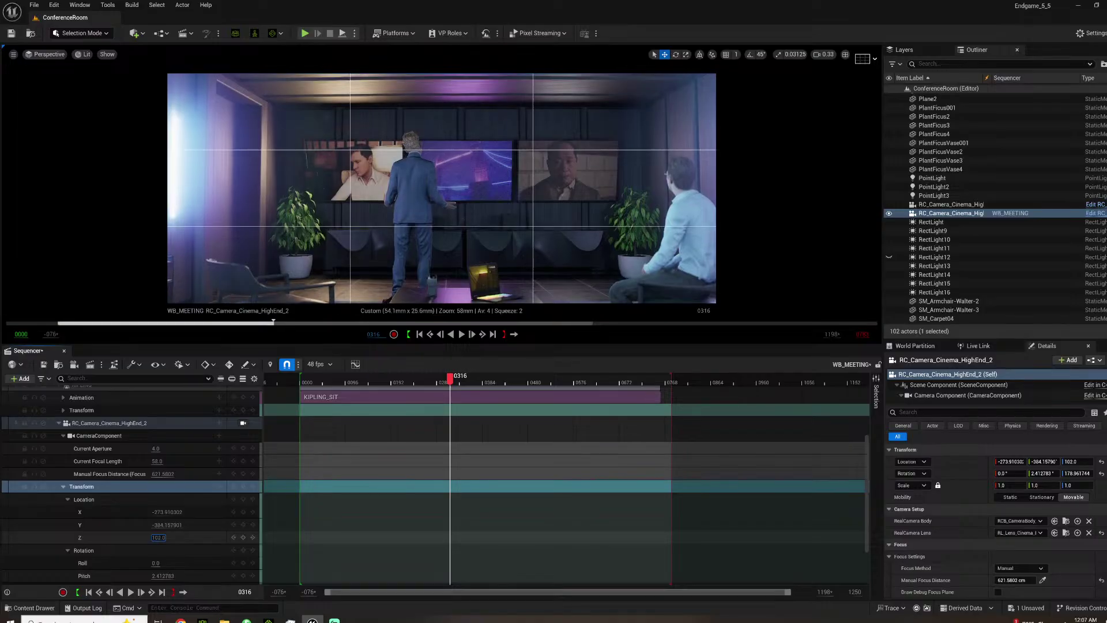
type("103")
key("Return")
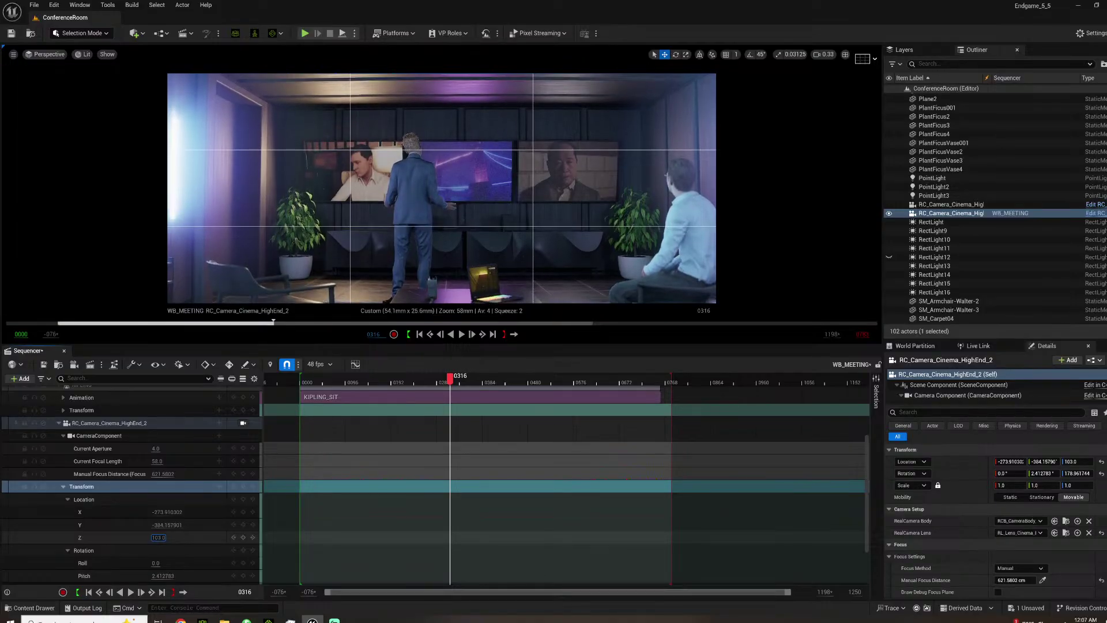
Play the sequence from the start to review the raised camera framing, and scrub back to frame 111.
left_click(306, 378)
key("space")
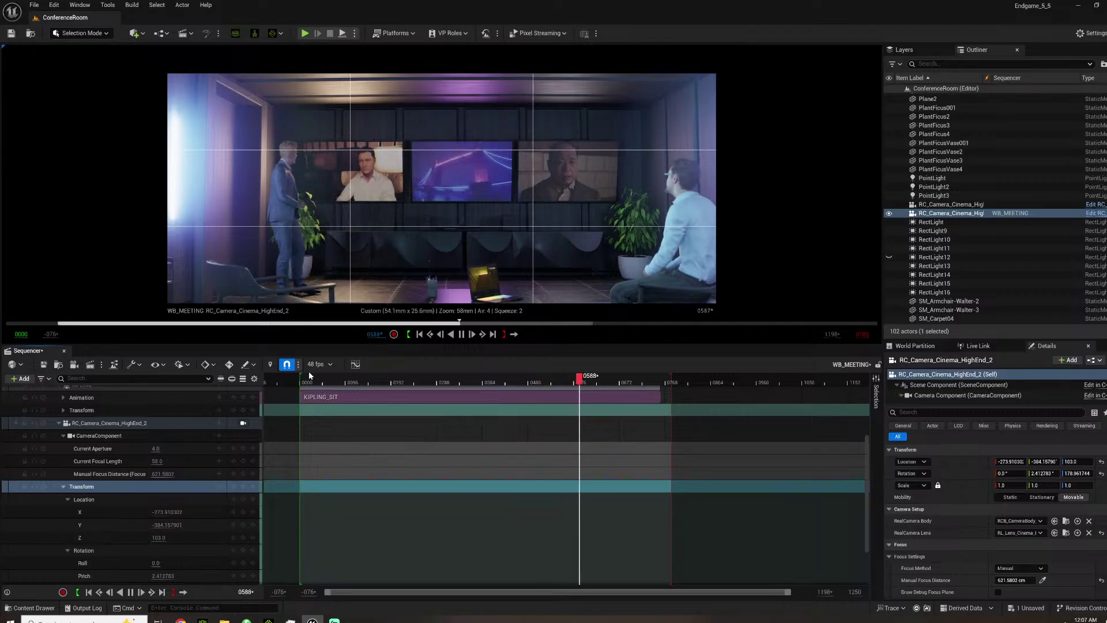
key("space")
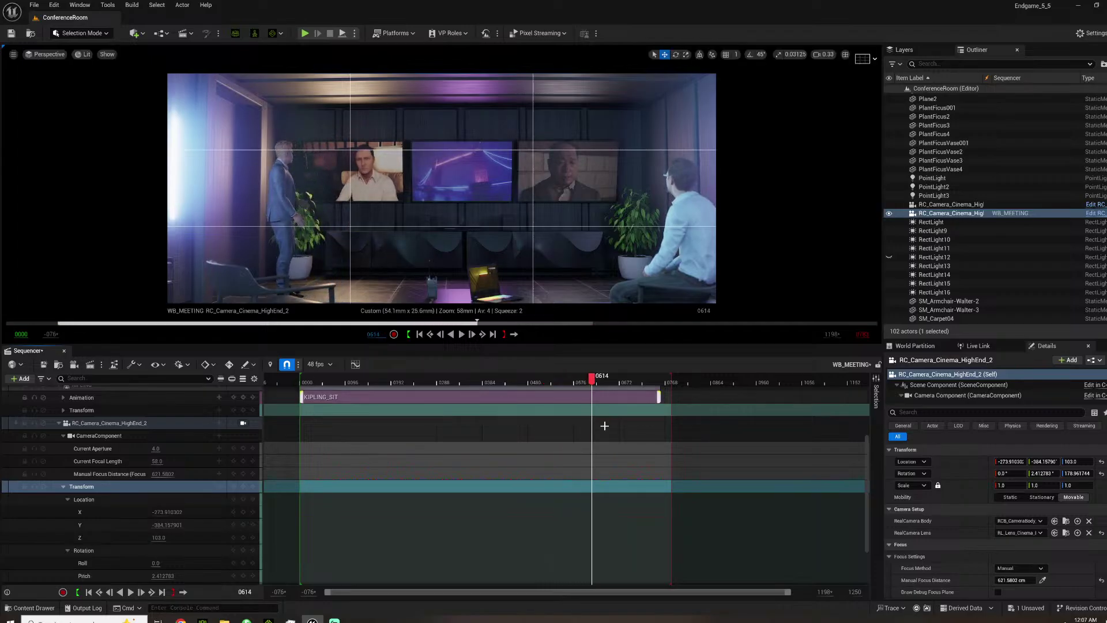
mouse_move(331, 378)
left_mouse_down()
mouse_move(317, 378)
mouse_move(352, 377)
left_mouse_up()
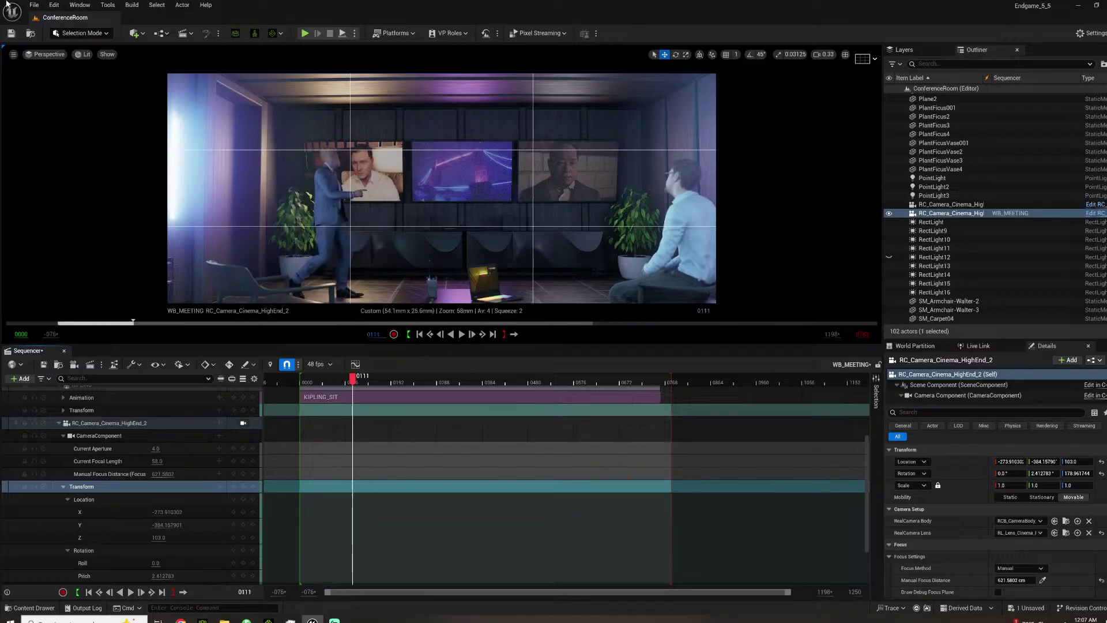
Save all files to keep the changed camera height in the sequence.
left_click(34, 4)
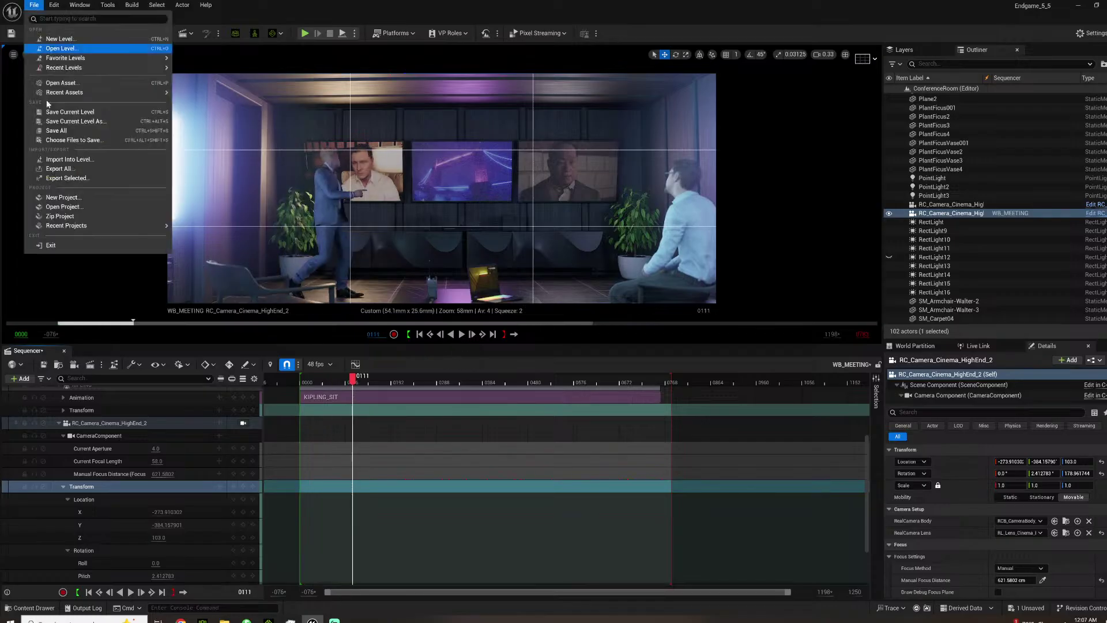
left_click(56, 130)
left_click(41, 5)
left_click(174, 191)
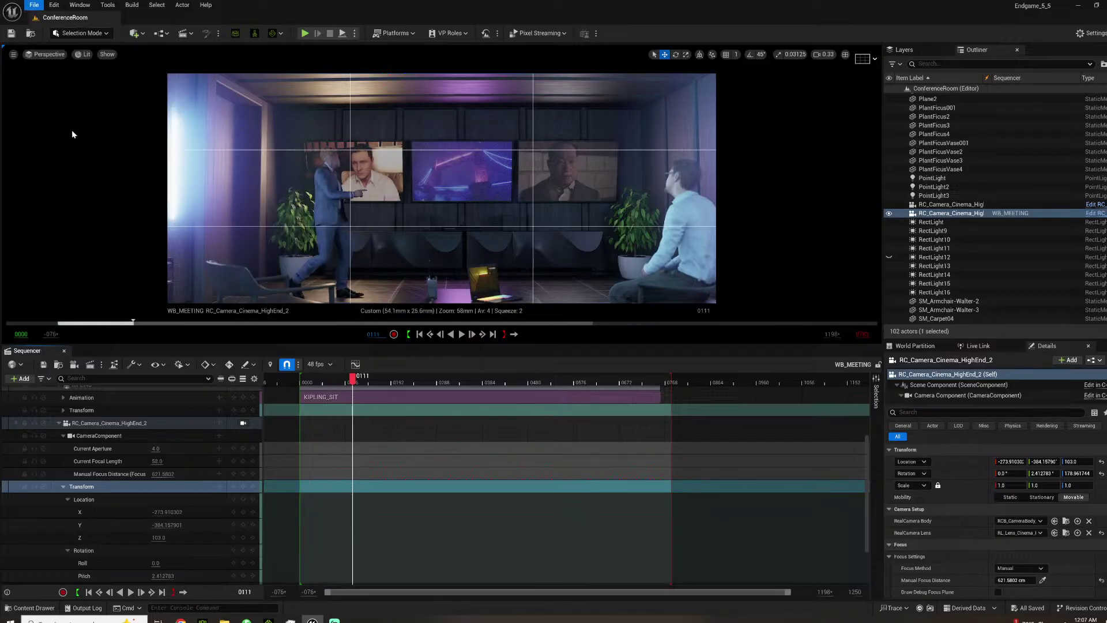
left_click(30, 5)
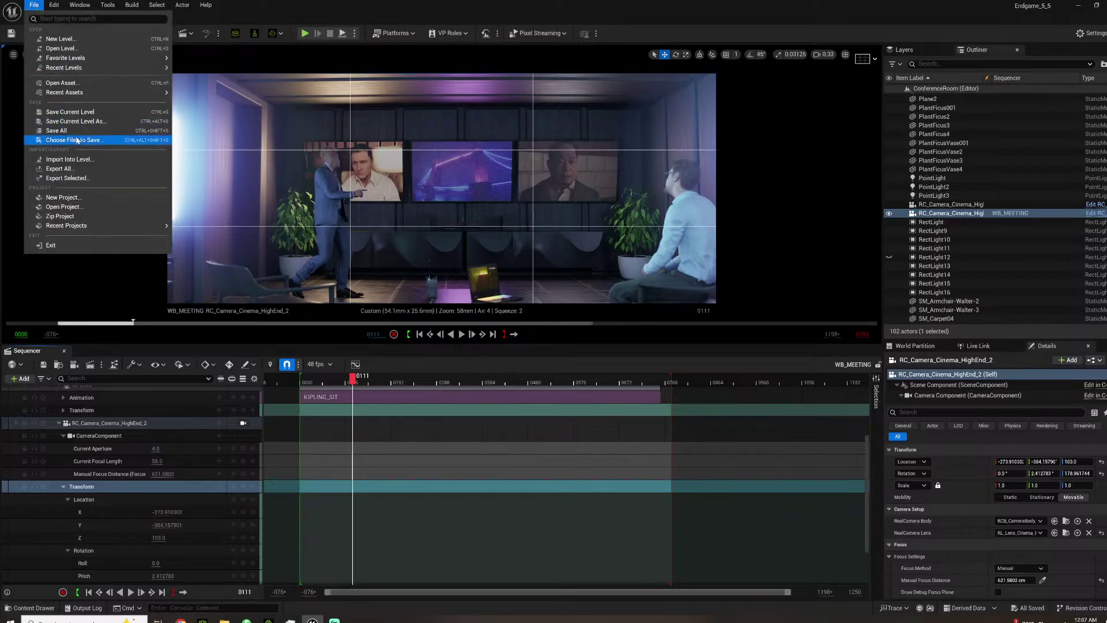
key("Escape")
left_click(34, 5)
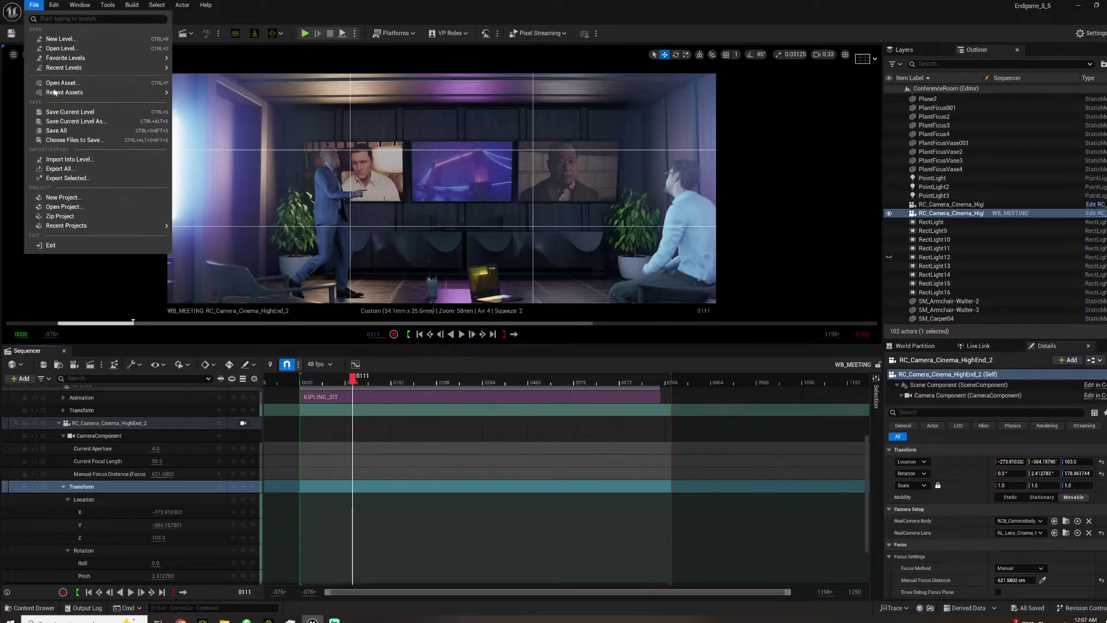
left_click(61, 130)
Play the opening of the sequence once more and stop at frame 153.
mouse_move(337, 382)
left_mouse_down()
mouse_move(573, 380)
mouse_move(317, 375)
left_mouse_up()
key("space")
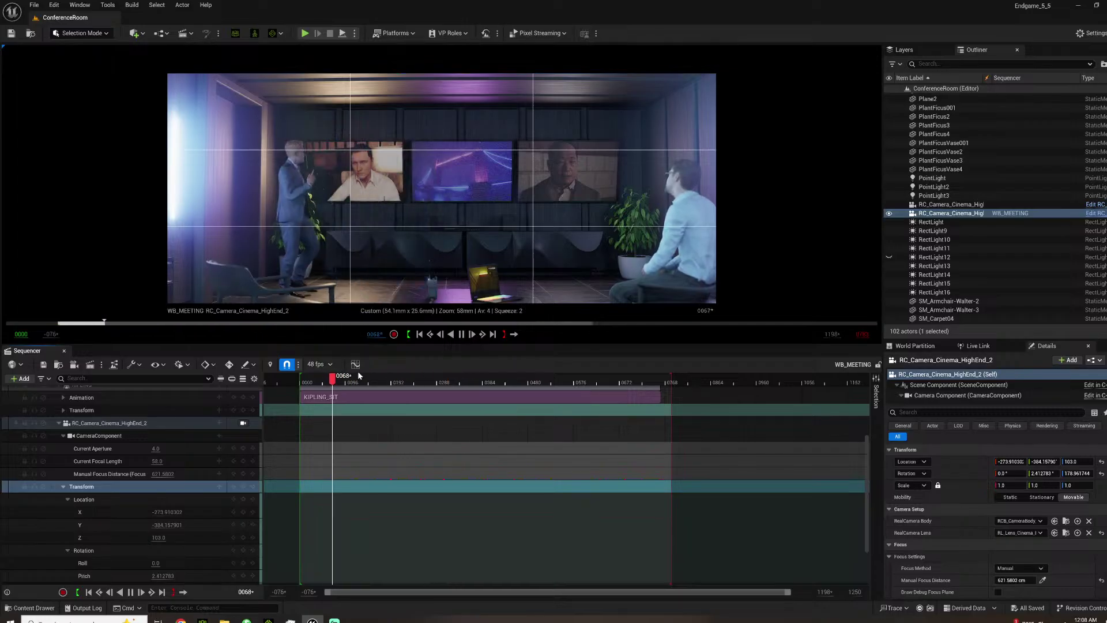
key("space")
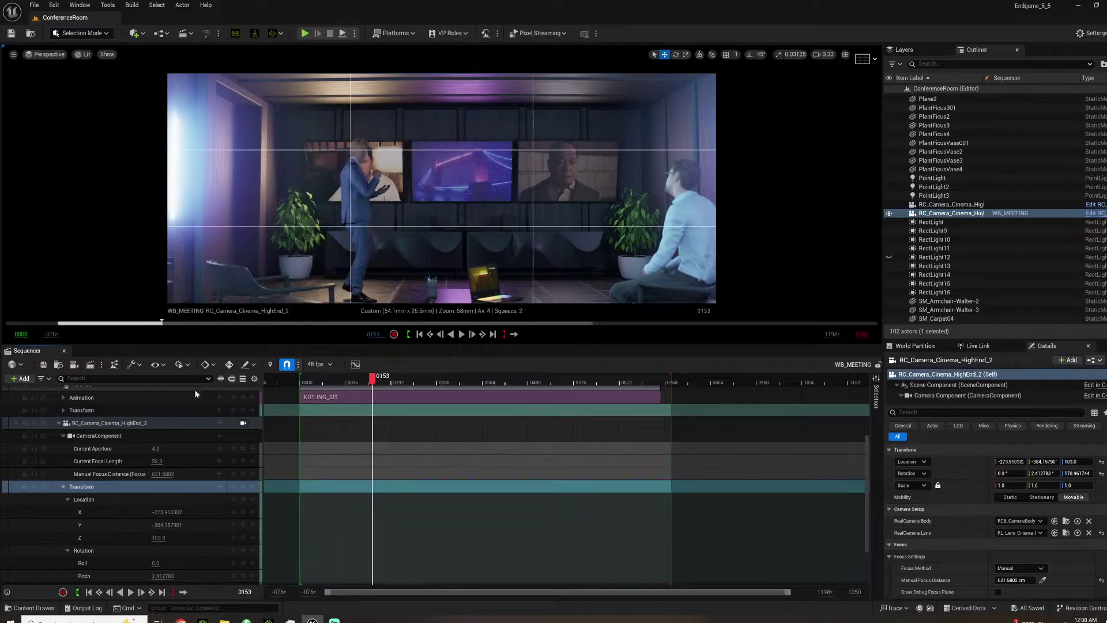
Open WB_MEETING's movie render settings and set the output directory to a new folder ALRIGHT_GENTLEMAN_B inside WEBERSTV2.
left_click(90, 364)
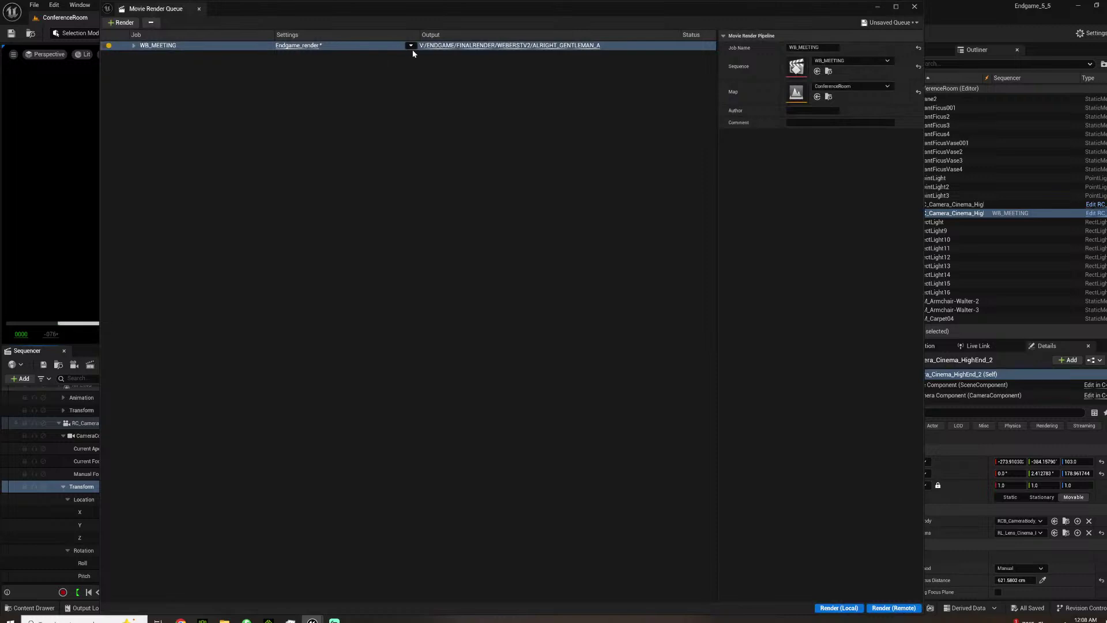
left_click(298, 46)
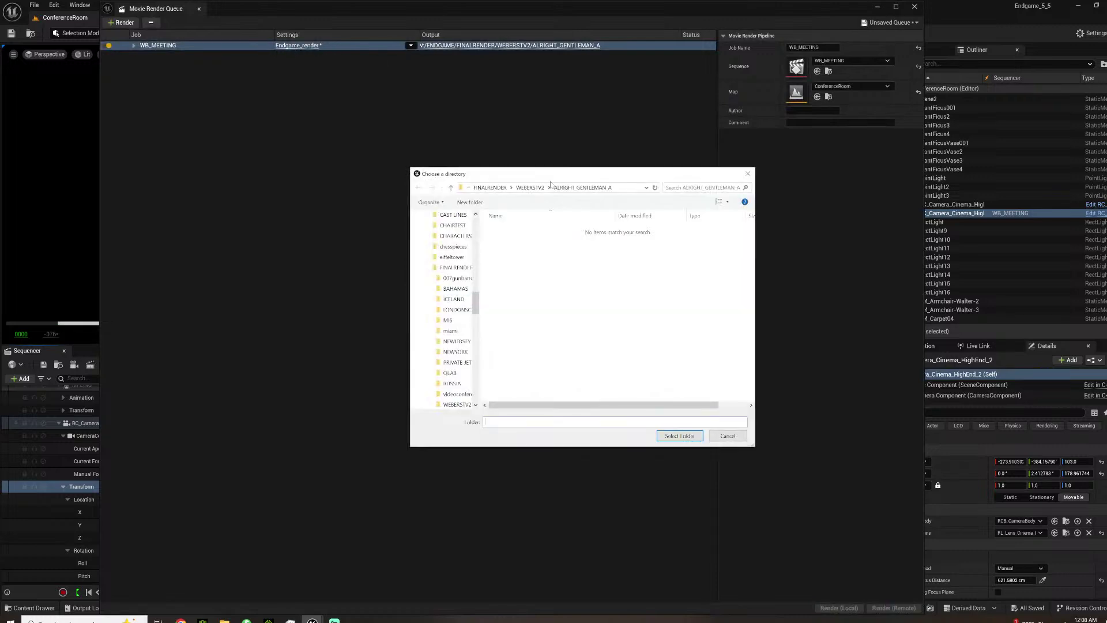
left_click(484, 207)
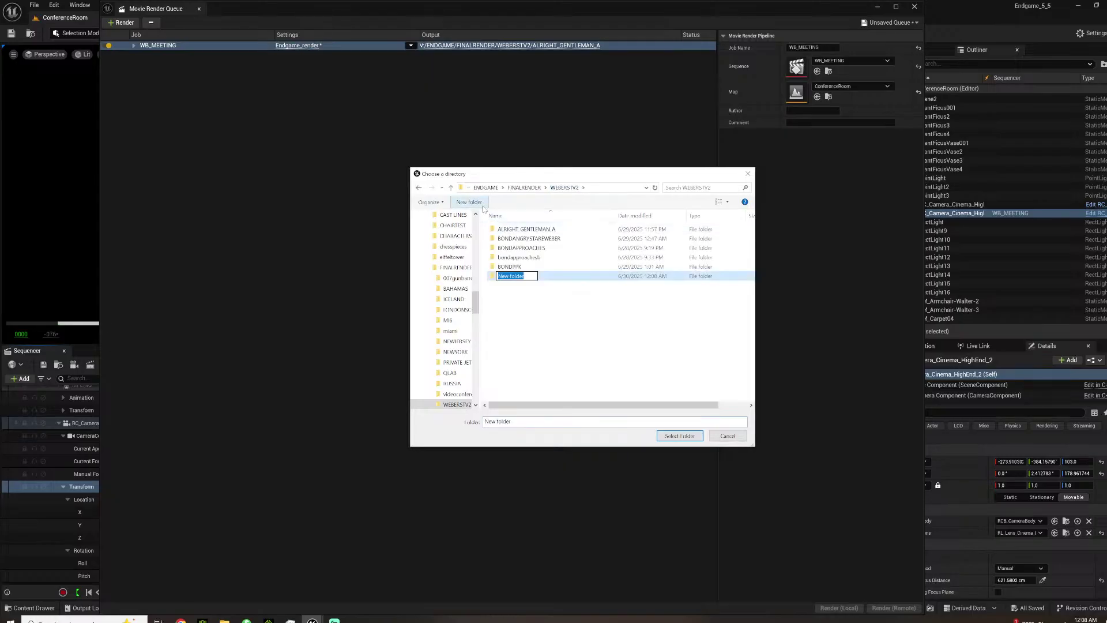
type("ALRIGHT_GENTLEMAN B")
key("Return")
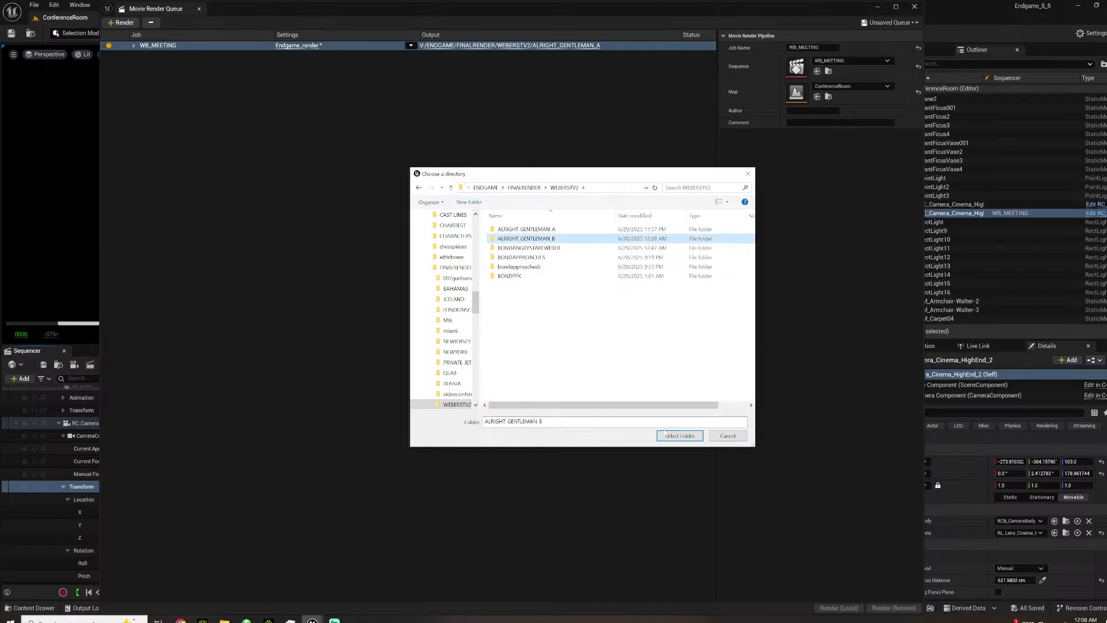
left_click(680, 435)
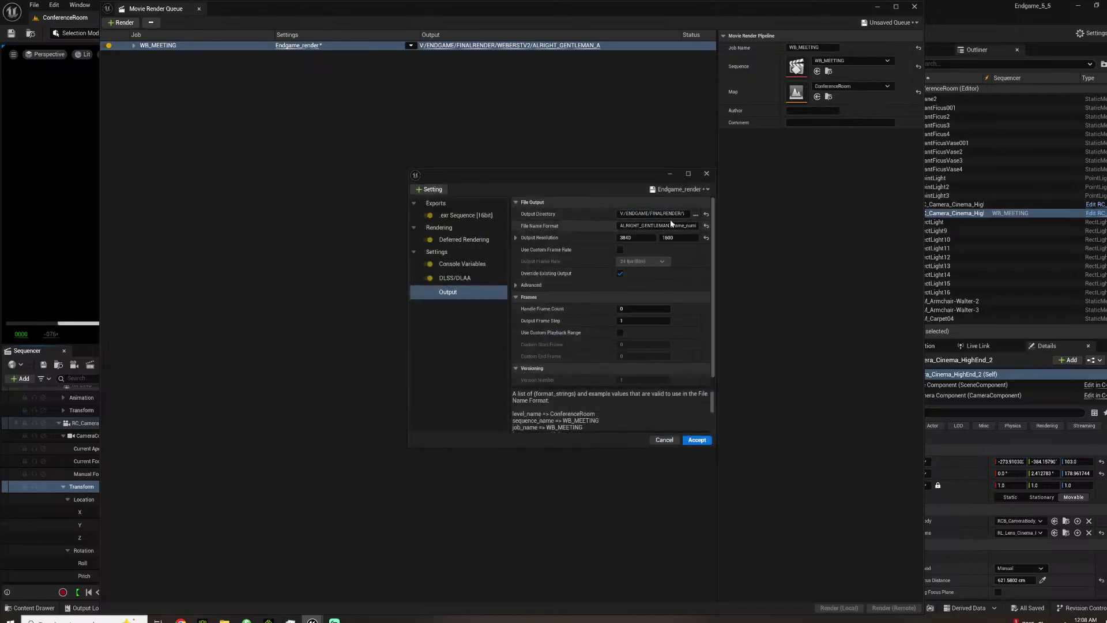
Add the suffix _B after ALRIGHT_GENTLEMAN in the render's file name format and save all files.
left_click(658, 226)
type("_B")
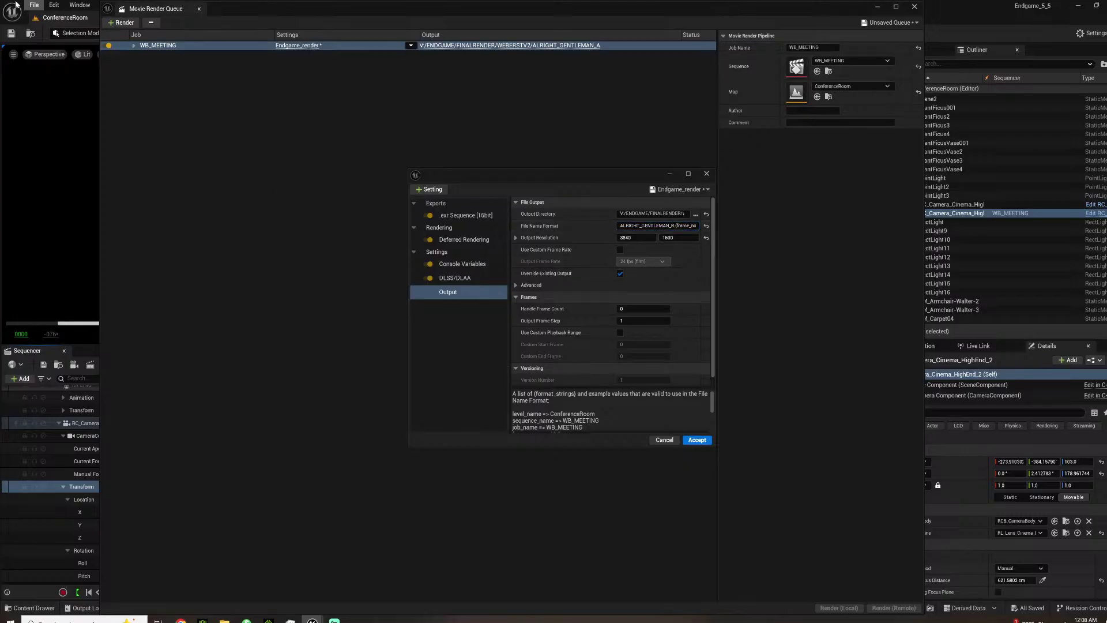
left_click(35, 6)
left_click(57, 131)
Accept the output settings, render WB_MEETING locally, and close the Movie Render Queue.
left_click(696, 440)
left_click(839, 607)
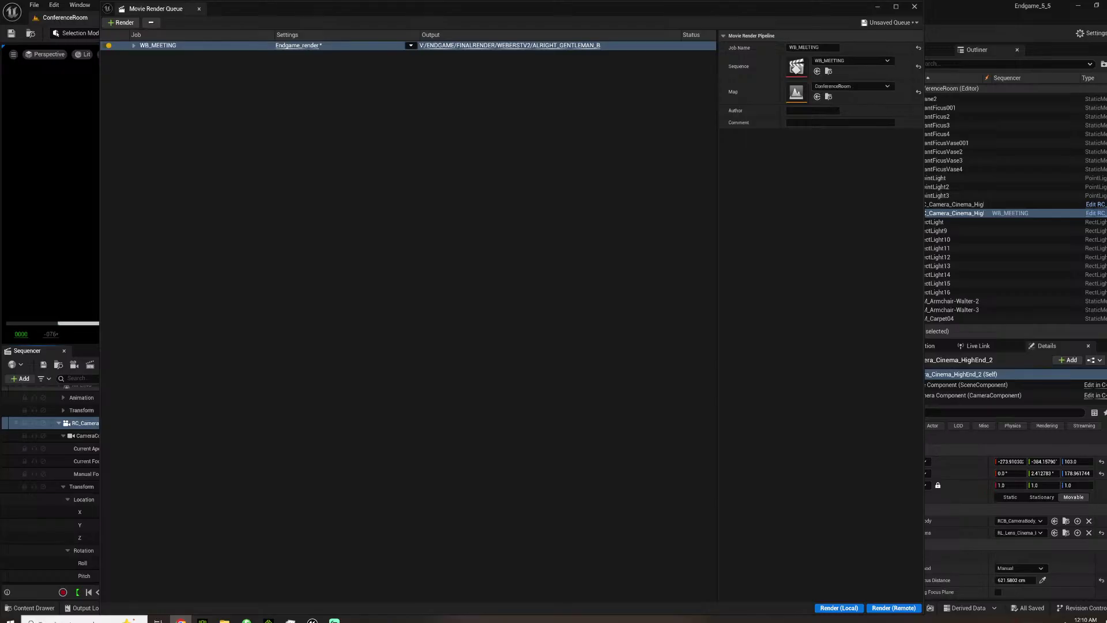
left_click(914, 7)
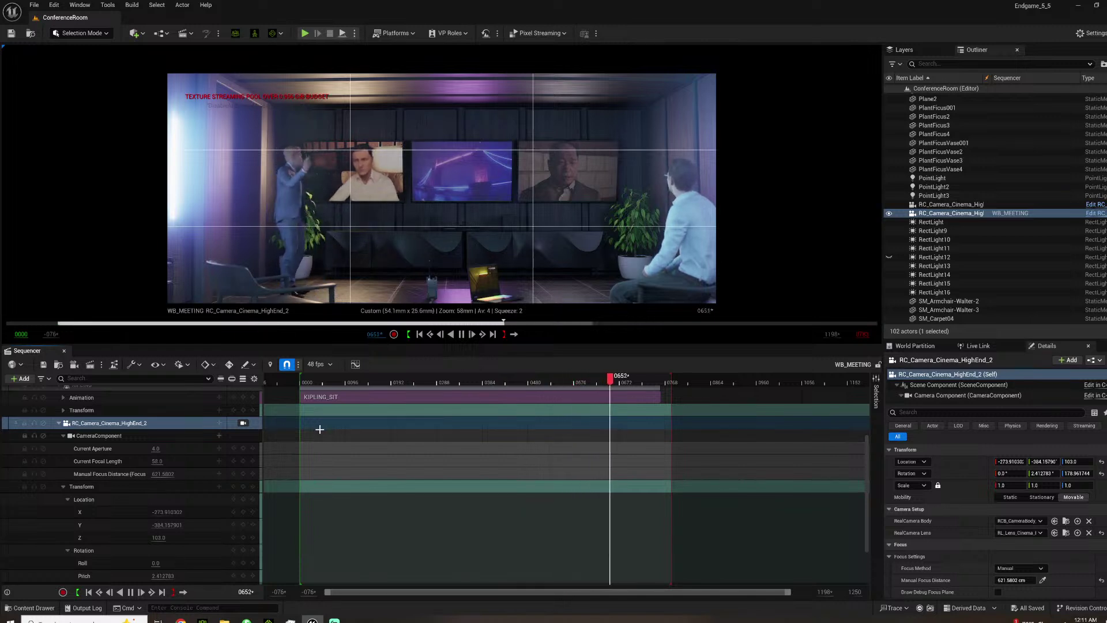
Review the conference room sequence by playing and scrubbing several sections, and stop at frame 223.
key("space")
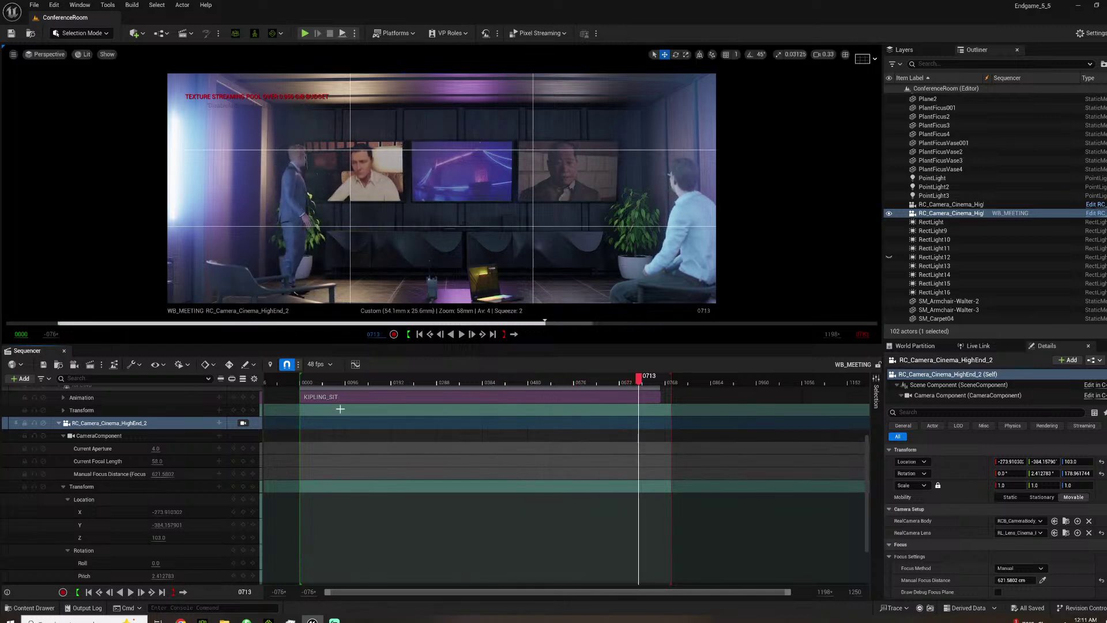
left_click_drag(352, 383, 457, 409)
left_click_drag(535, 405, 354, 434)
key("space")
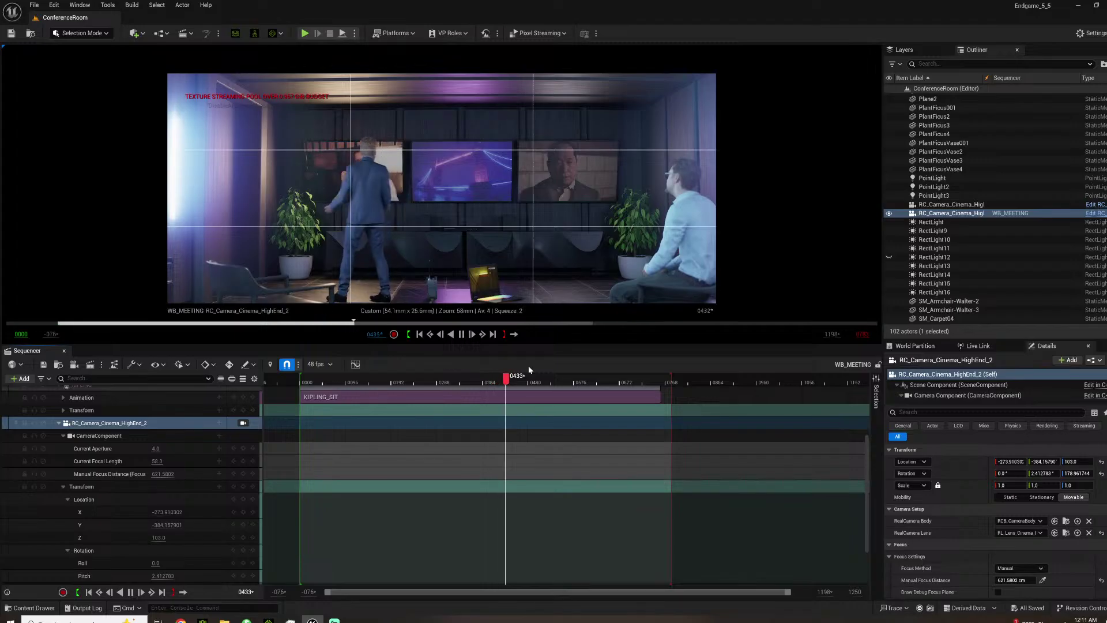
key("space")
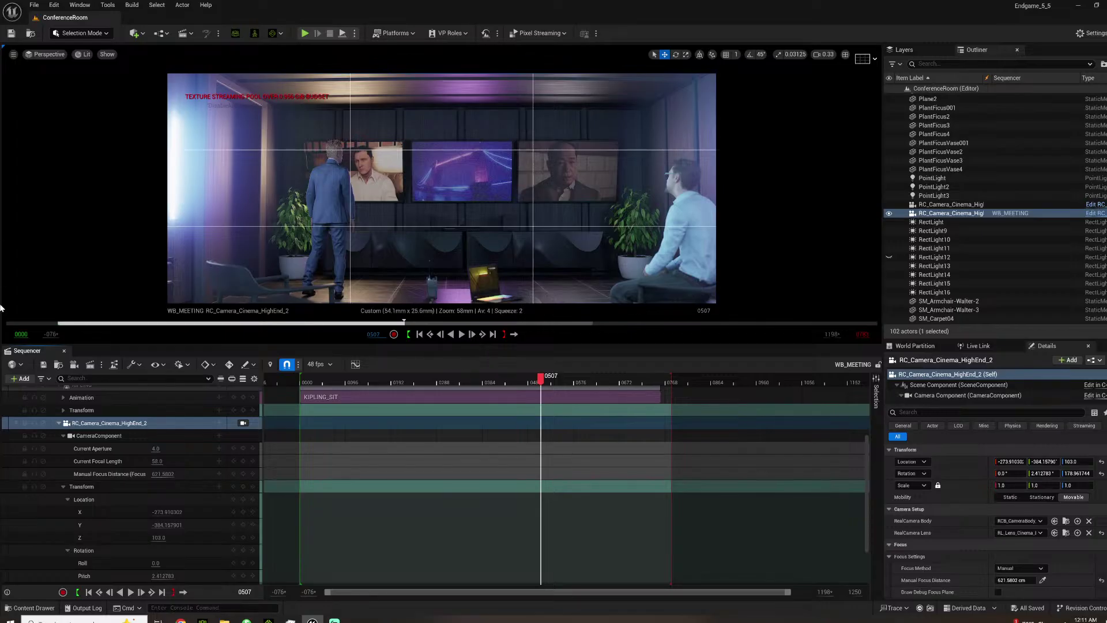
left_click_drag(332, 380, 406, 380)
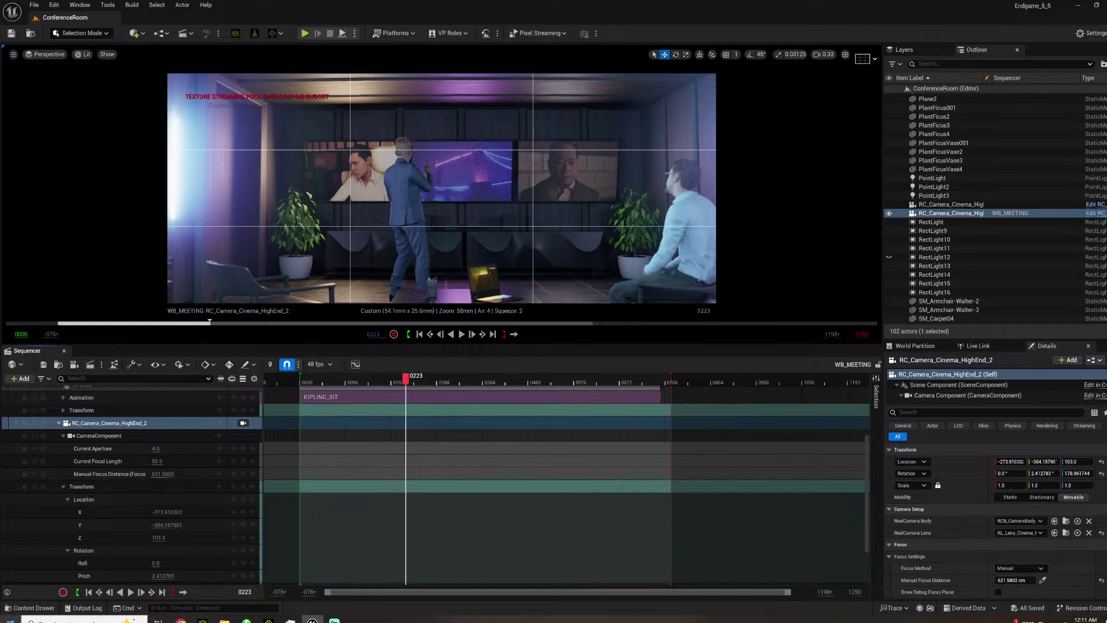
Launch Adobe Premiere Pro 2024 and open the WEBER ST project.
key("super")
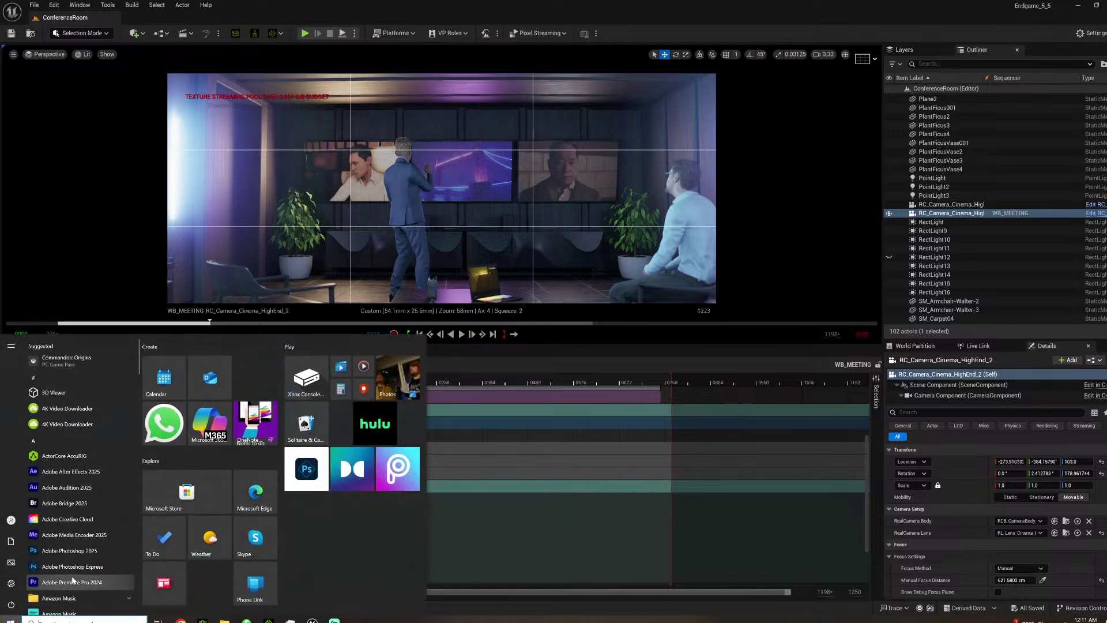
left_click(180, 574)
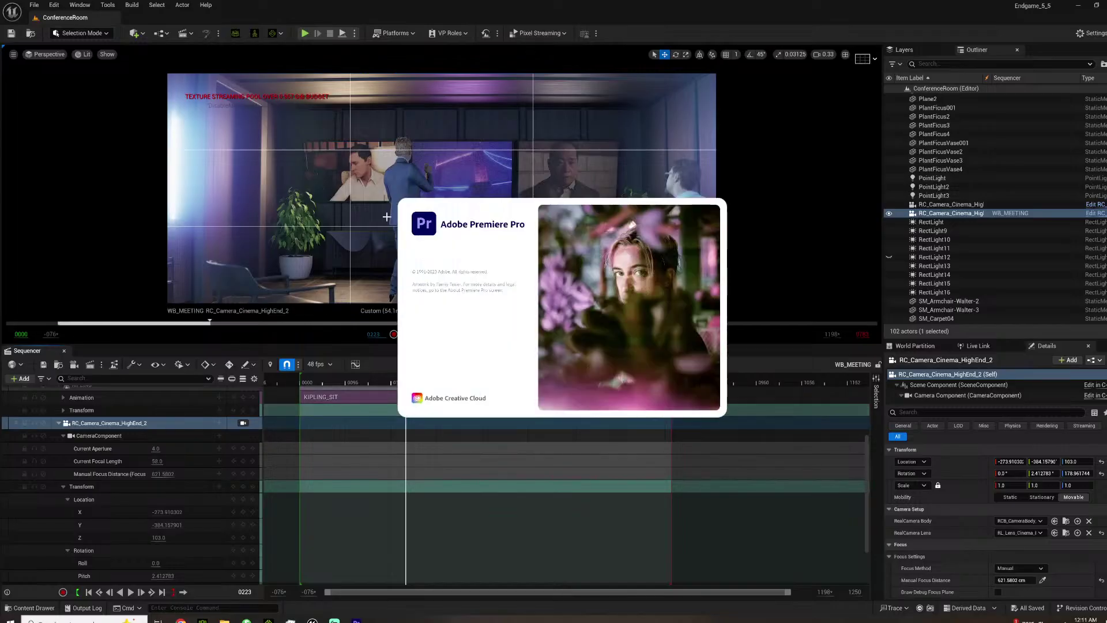
left_click(417, 3)
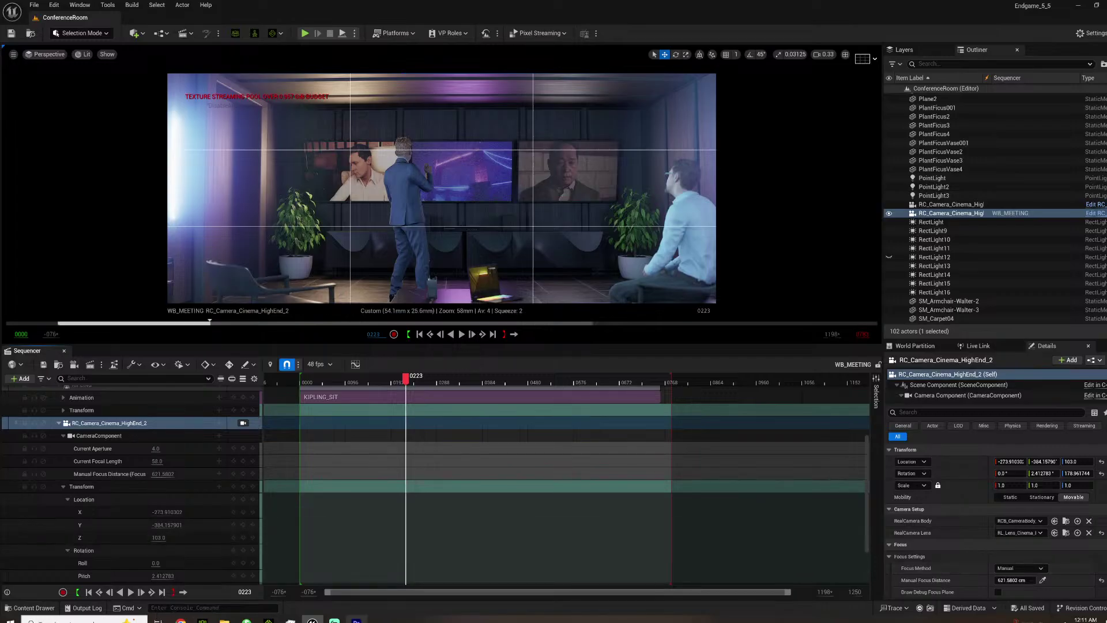
left_click(356, 620)
left_click(333, 303)
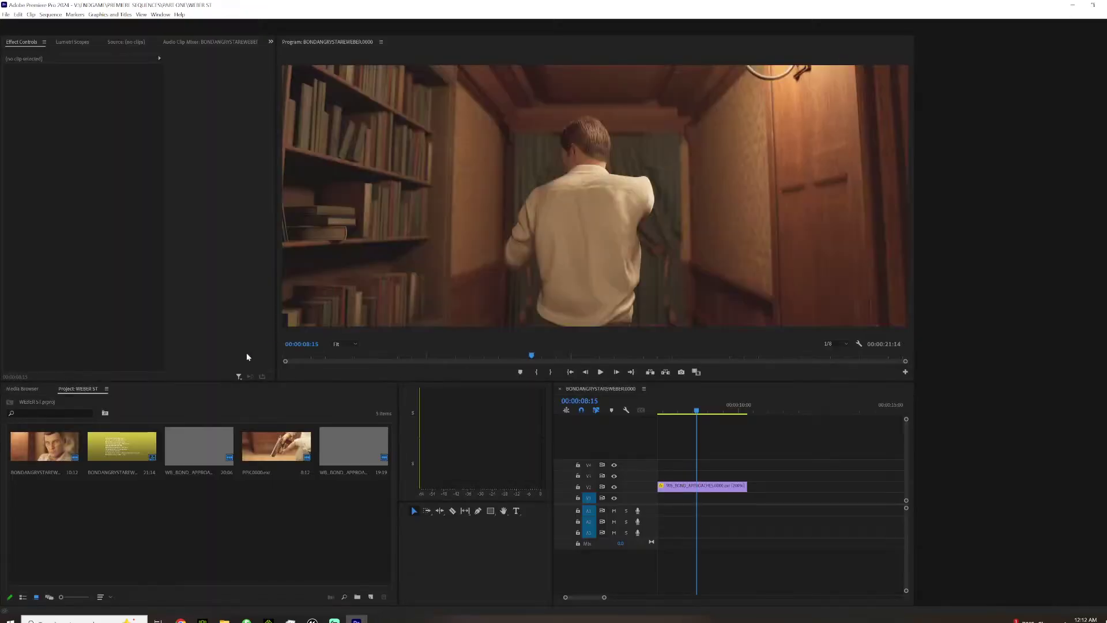
Play through the existing corridor shots on the timeline and park the playhead at 00:00:11:04, past the second shot.
left_click(694, 420)
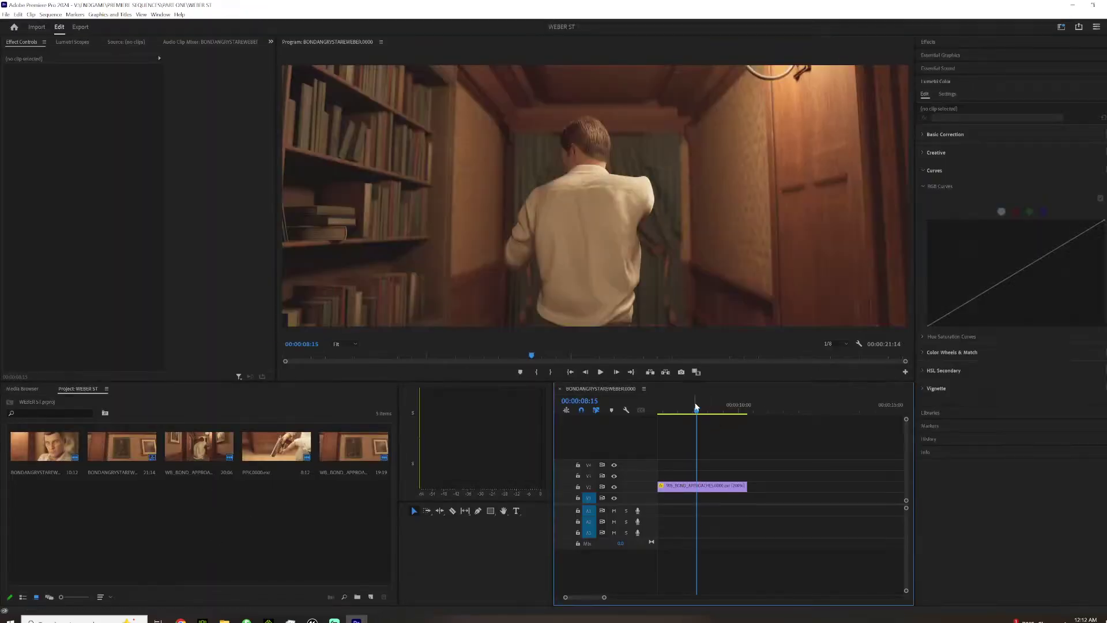
scroll(633, 424, "up", 5)
left_click(721, 412)
mouse_move(757, 414)
left_mouse_down()
mouse_move(777, 416)
mouse_move(746, 420)
mouse_move(796, 417)
mouse_move(744, 428)
left_mouse_up()
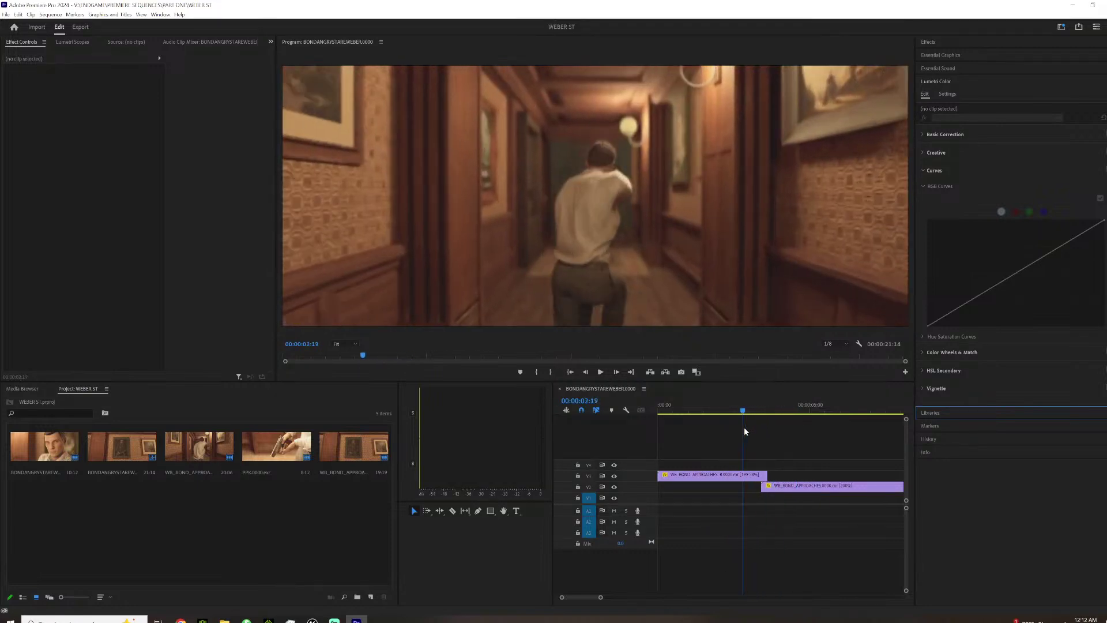
key("space")
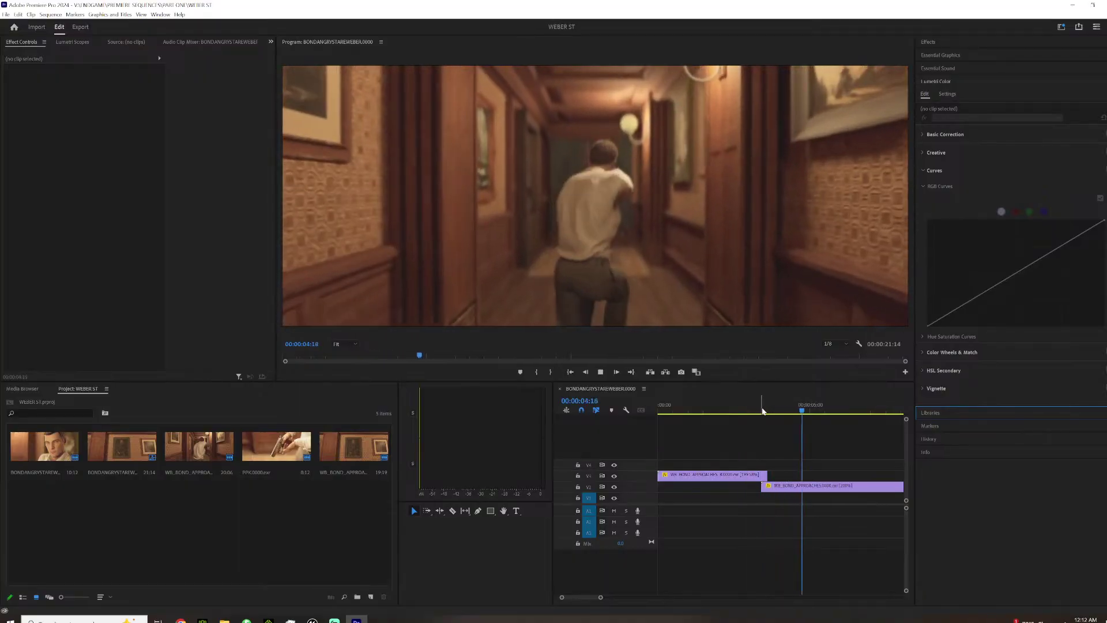
left_click(871, 413)
left_click_drag(885, 413, 826, 412)
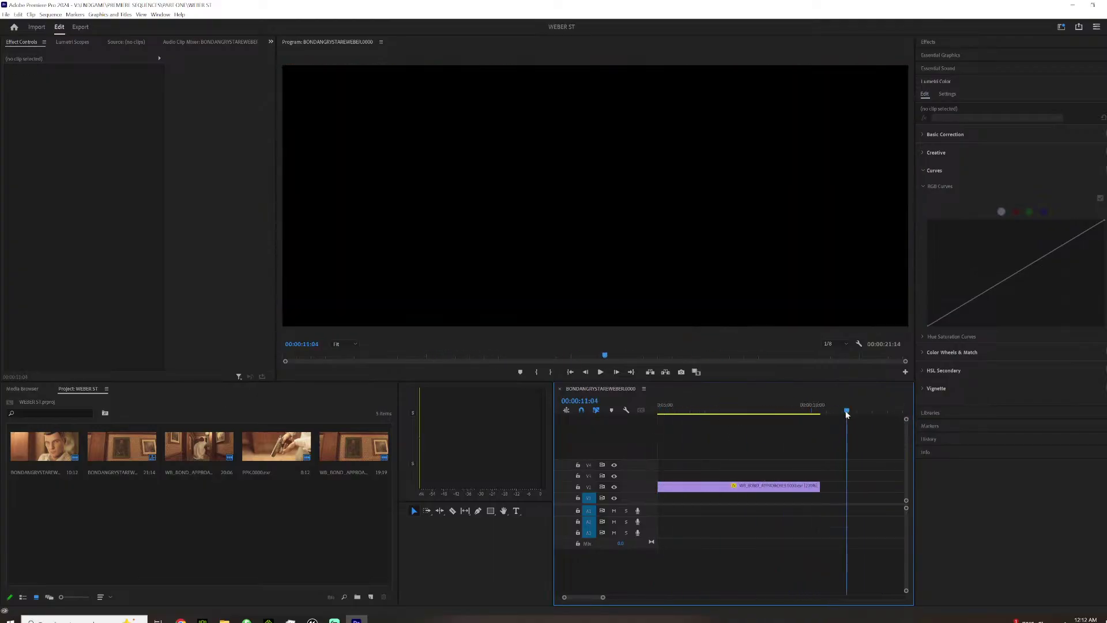
Import the EXR image sequence from the ALRIGHT_GENTLEMAN_A folder inside WEBERSTV2.
right_click(259, 537)
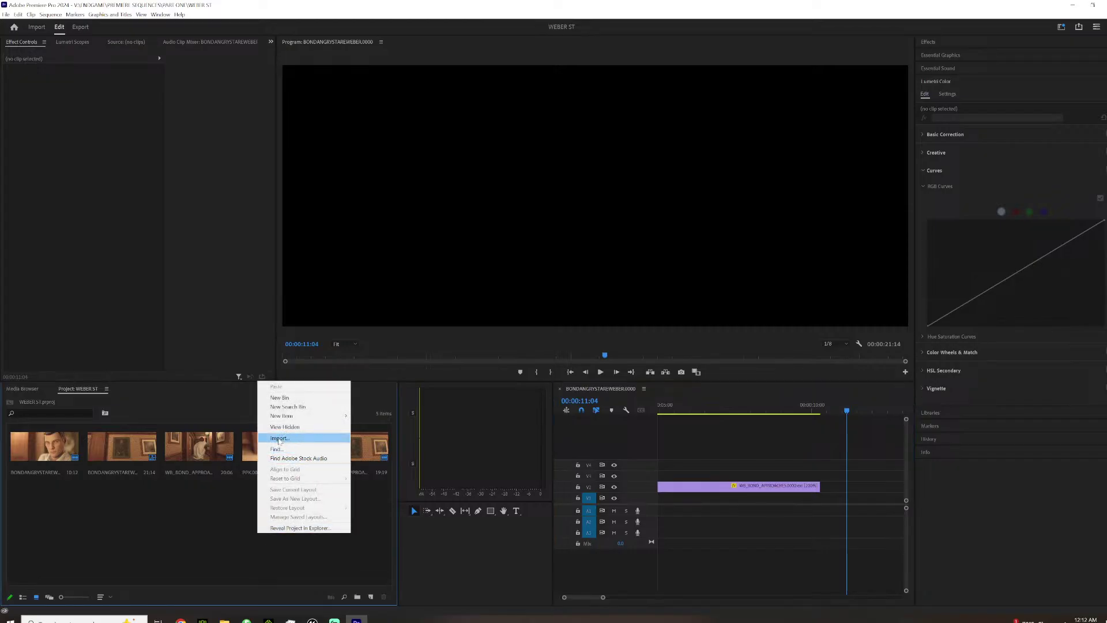
left_click(290, 441)
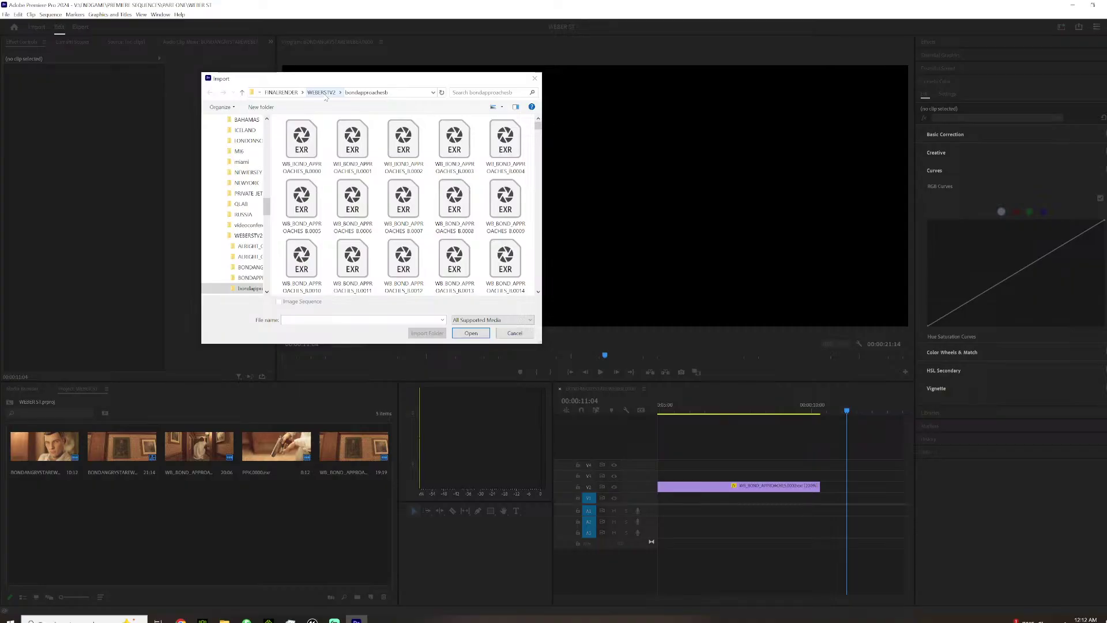
left_click(321, 92)
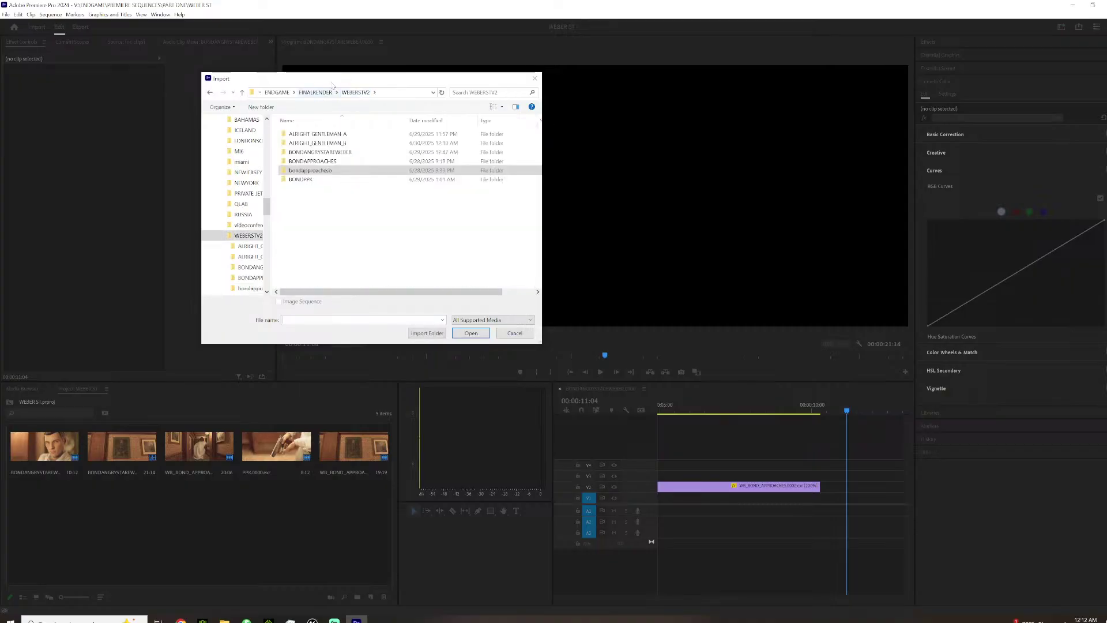
double_click(317, 134)
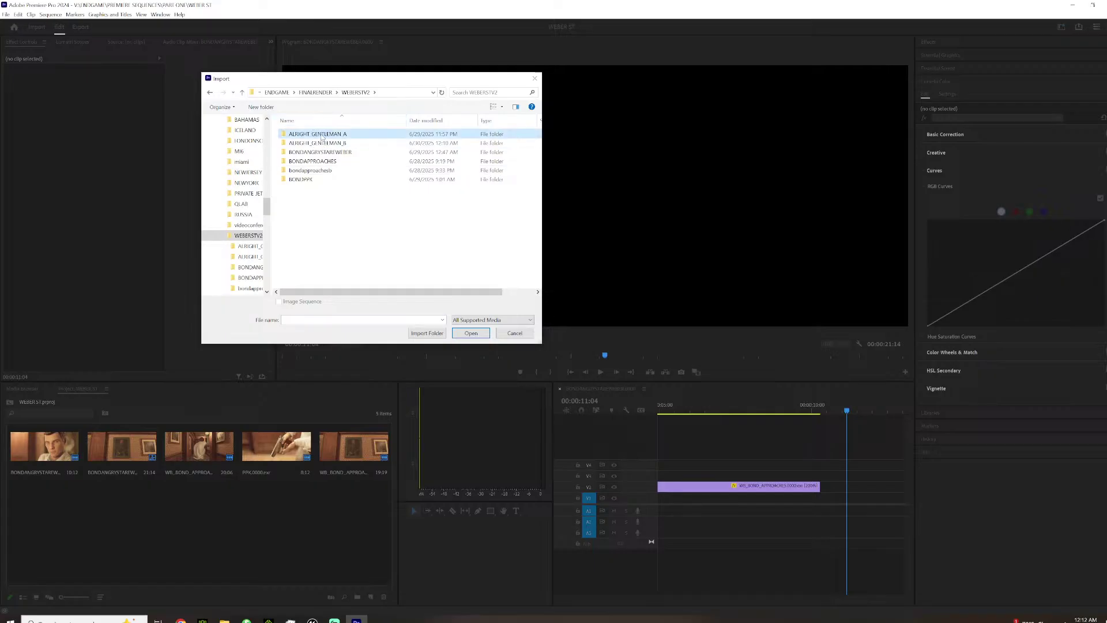
left_click(470, 334)
Interpret the imported ALRIGHT_GENTLEMAN footage at an assumed frame rate of 24 fps.
right_click(51, 505)
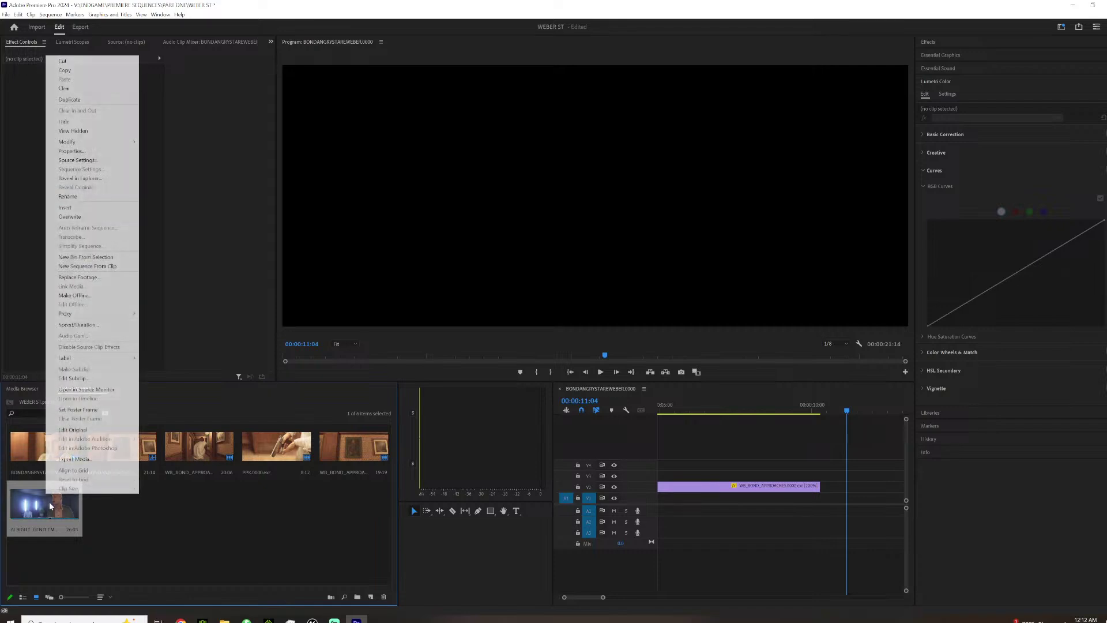
mouse_move(90, 141)
left_click(194, 164)
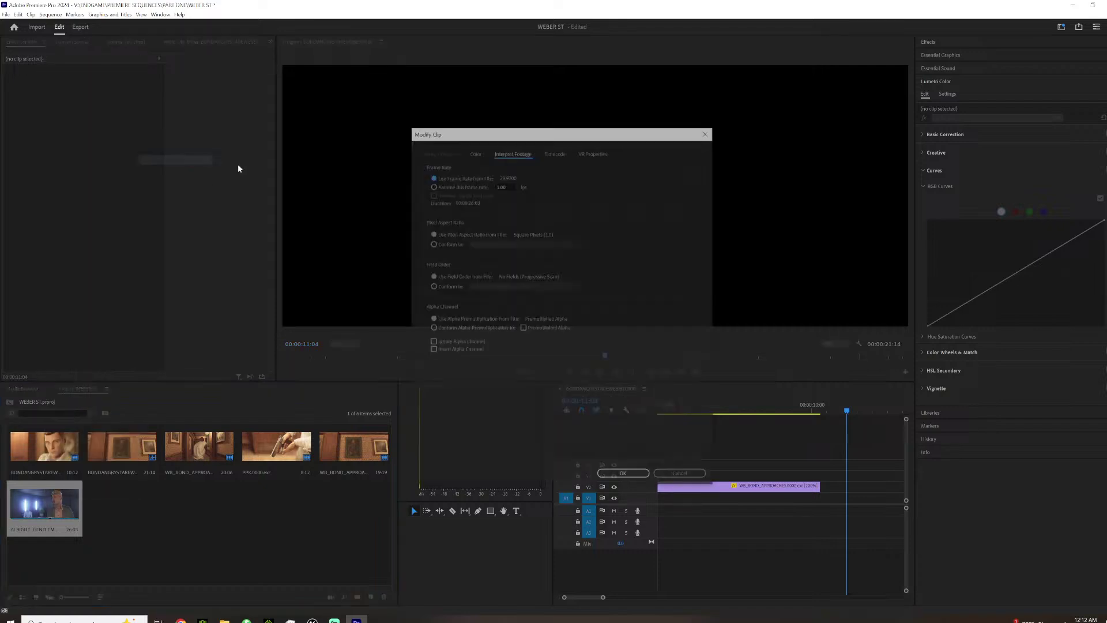
type("24")
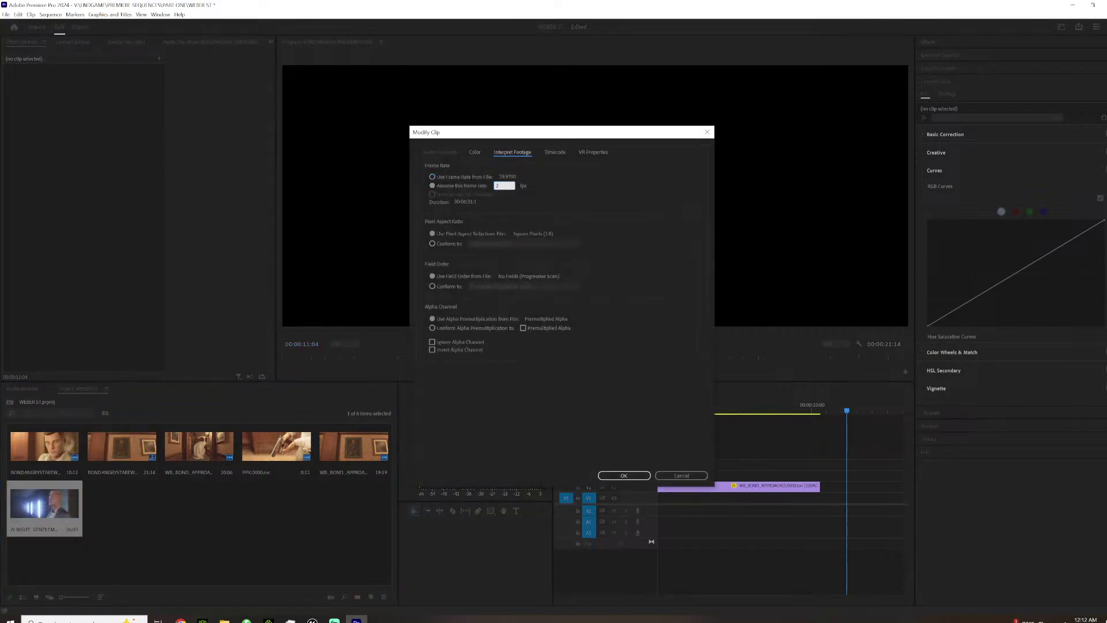
key("Return")
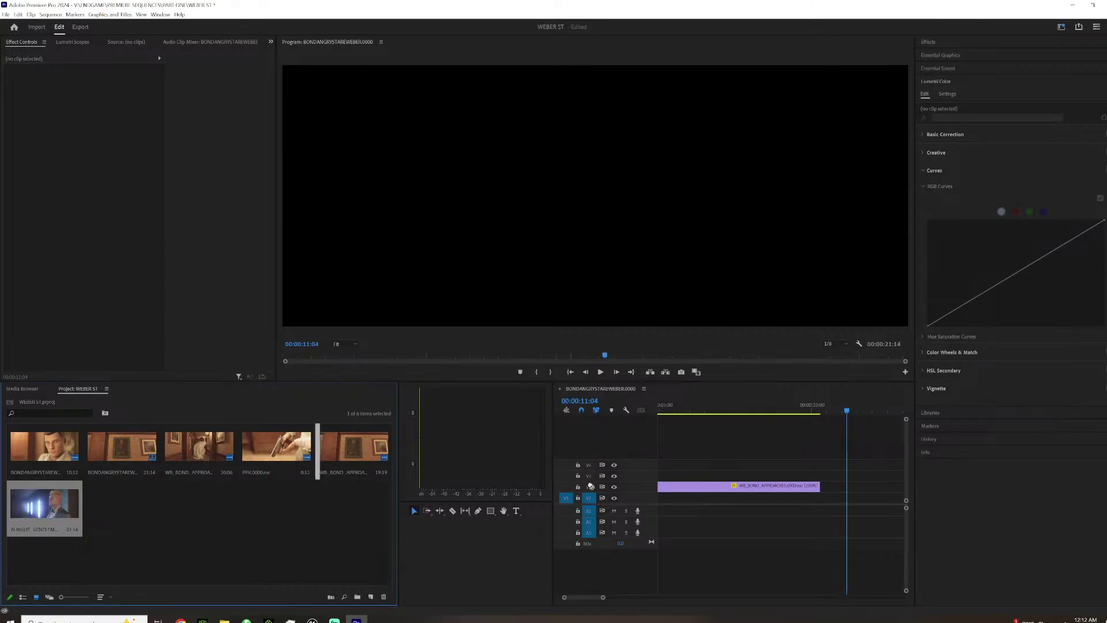
Place the ALRIGHT_GENTLEMAN clip on track V2 at 00:00:11:04 and set the program playback resolution to Full.
left_click_drag(837, 482, 838, 483)
key("space")
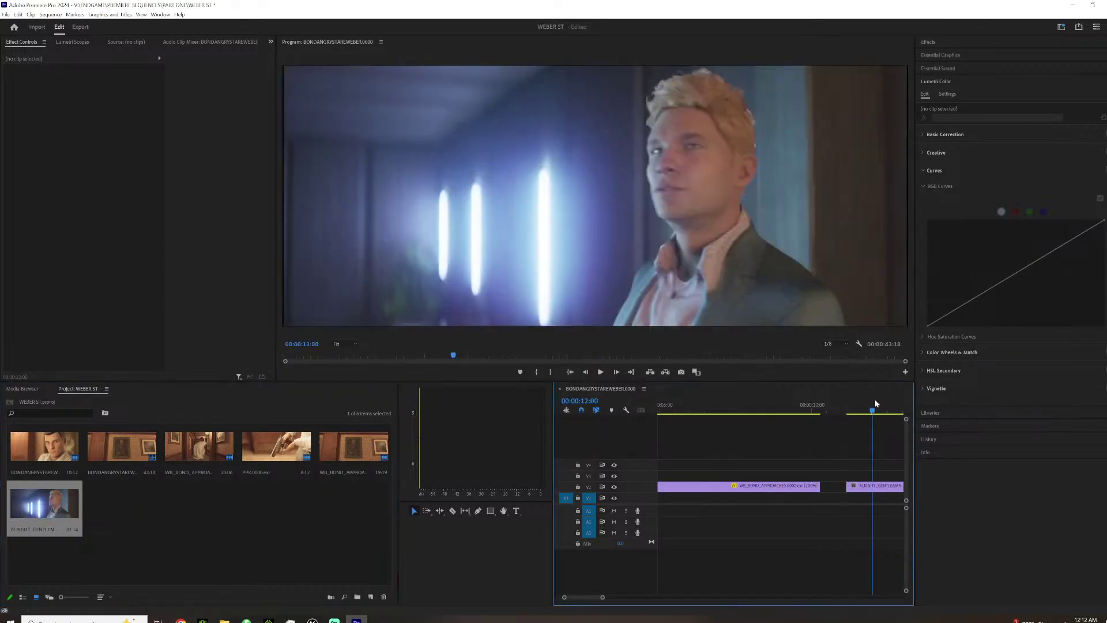
left_click(844, 344)
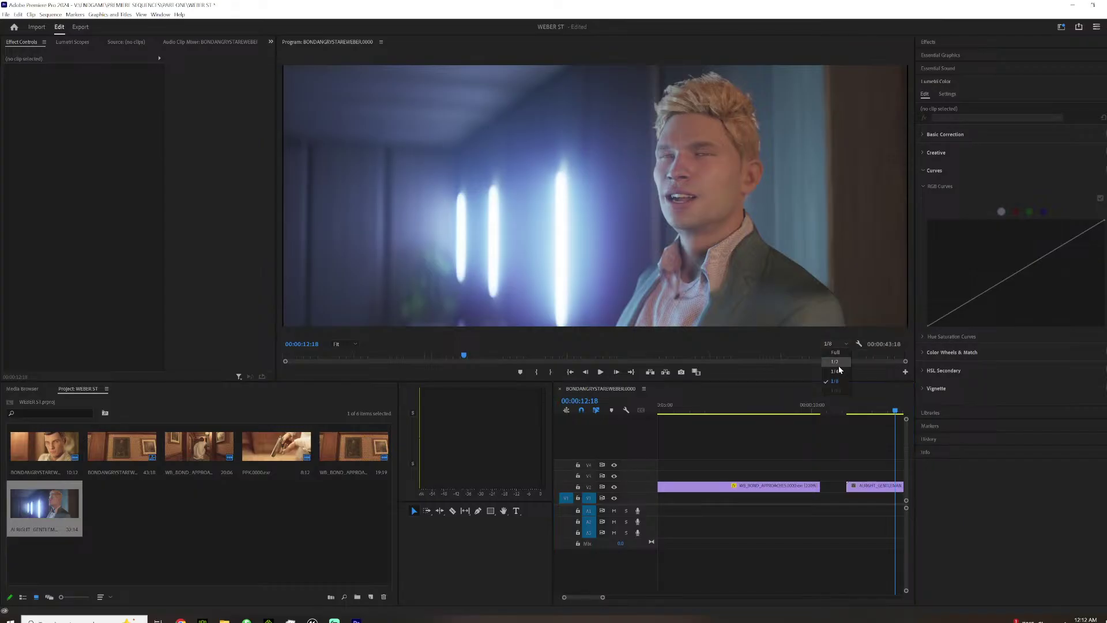
left_click(835, 353)
Scrub through the placed shot, then raise it to track V3 with the short BONDANGRYSTAREWEBER clip above it on V5.
left_click_drag(578, 598, 580, 597)
left_click_drag(813, 404, 861, 403)
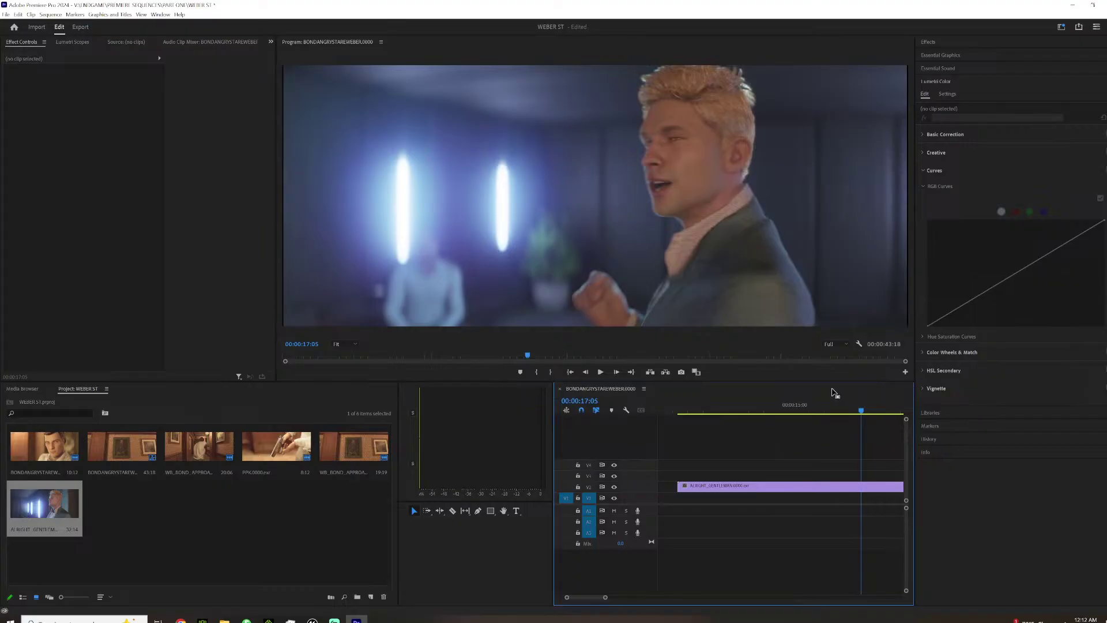
mouse_move(854, 412)
left_mouse_down()
mouse_move(920, 405)
mouse_move(764, 426)
mouse_move(860, 412)
mouse_move(836, 412)
left_mouse_up()
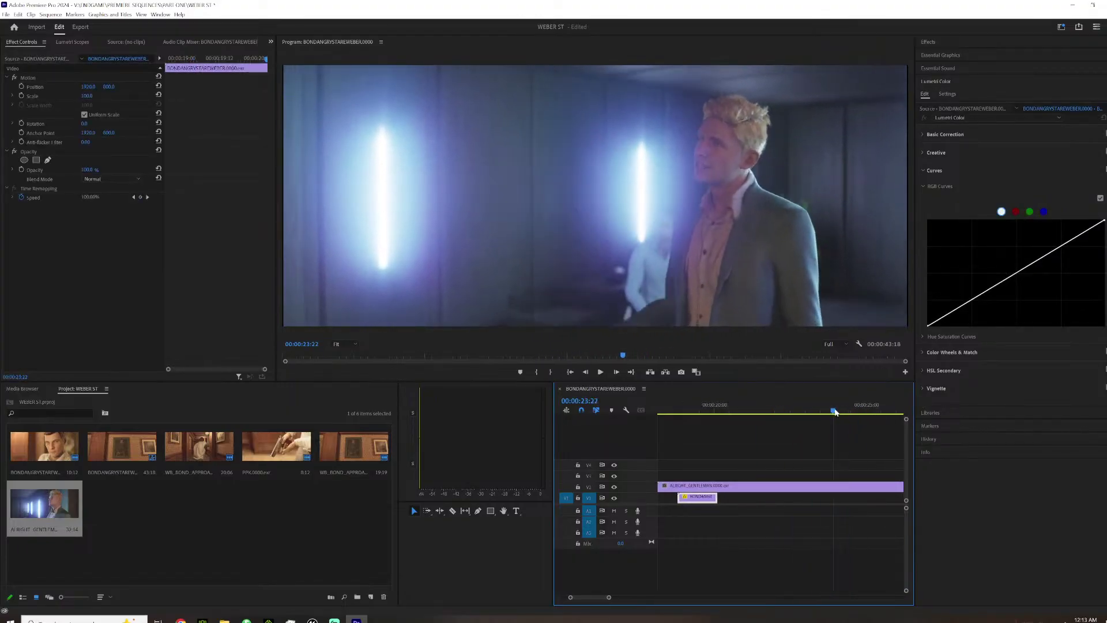
left_click_drag(746, 487, 770, 454)
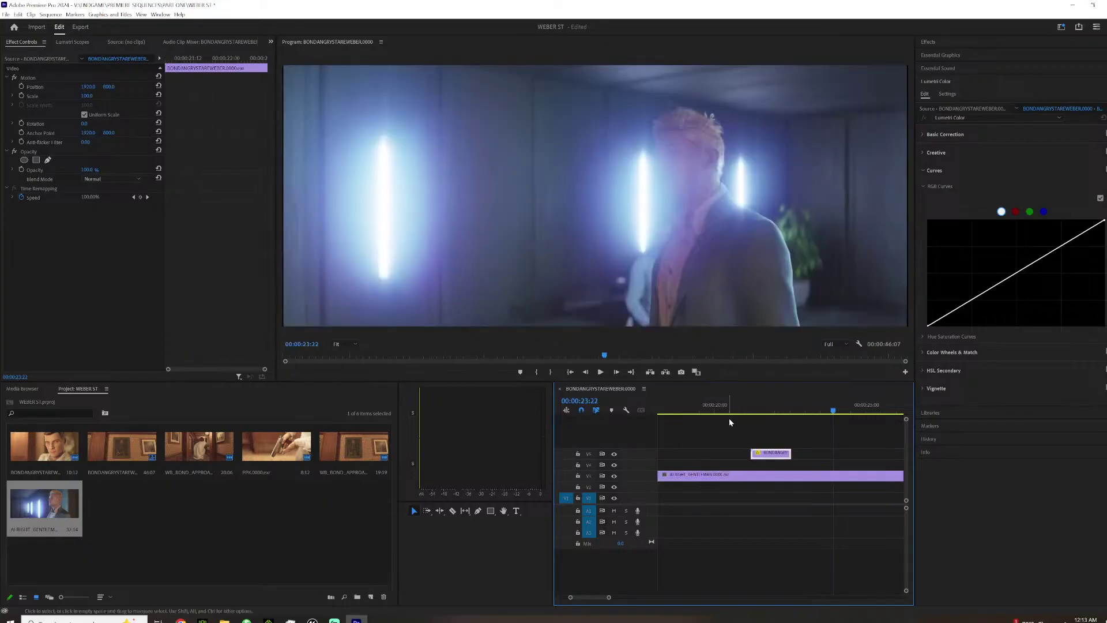
Set the speed of the ALRIGHT_GENTLEMAN clip on the timeline to 200%.
right_click(732, 479)
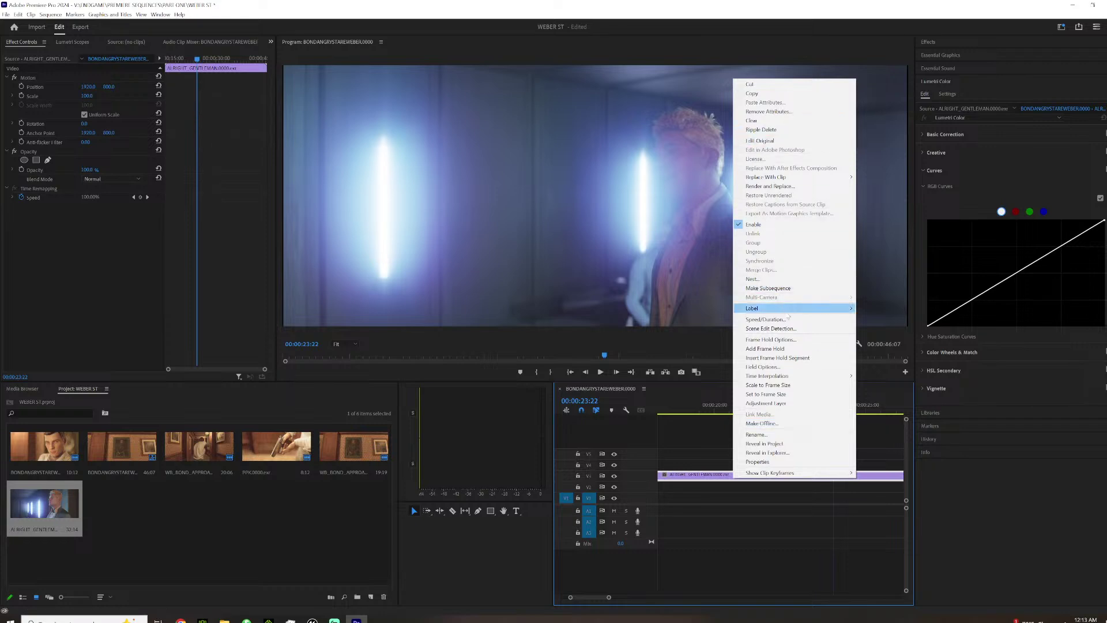
left_click(787, 320)
type("5")
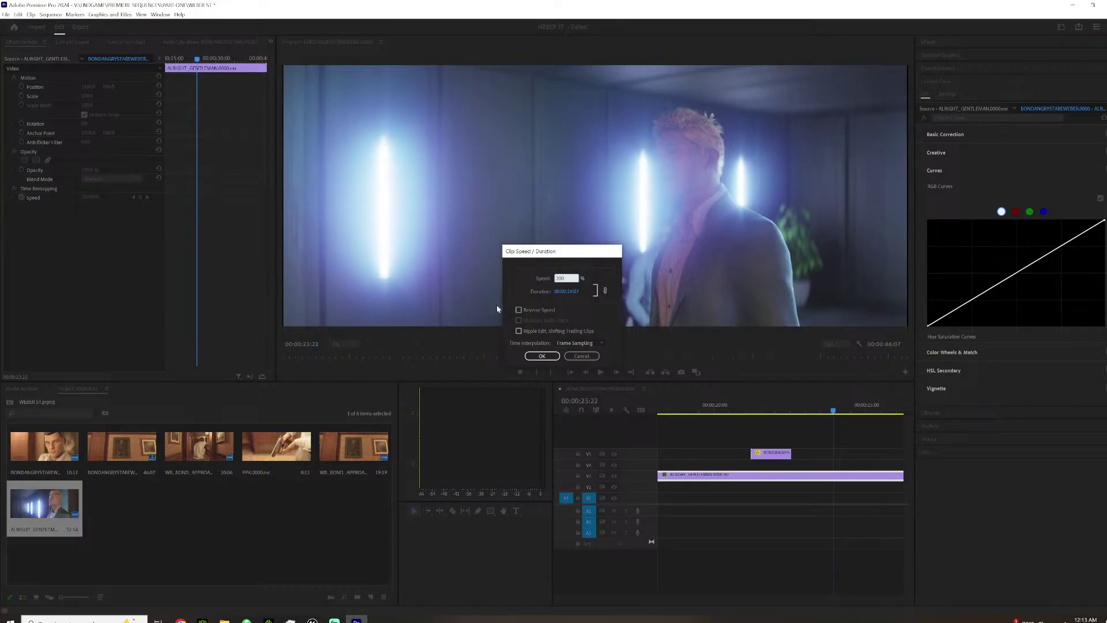
left_click(542, 355)
Review the sped-up shot, shift the BONDANGRYSTAREWEBER clip later on track V5, and return the playhead to 00:00:20:19.
left_click(682, 410)
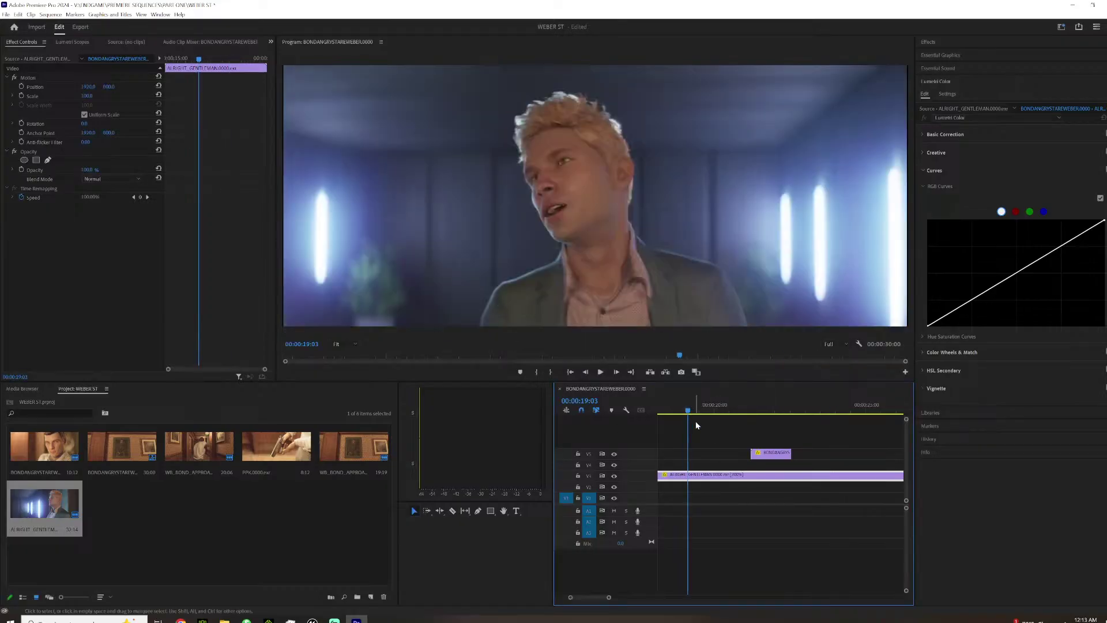
key("space")
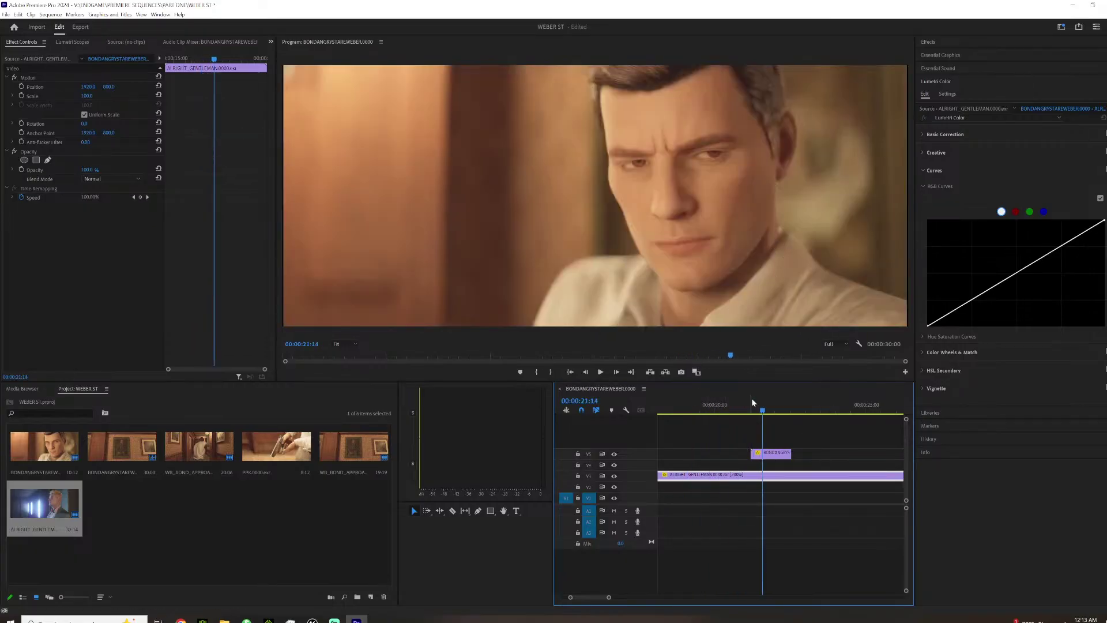
left_click_drag(727, 417, 884, 413)
left_click_drag(764, 459, 814, 457)
left_click_drag(800, 406, 737, 421)
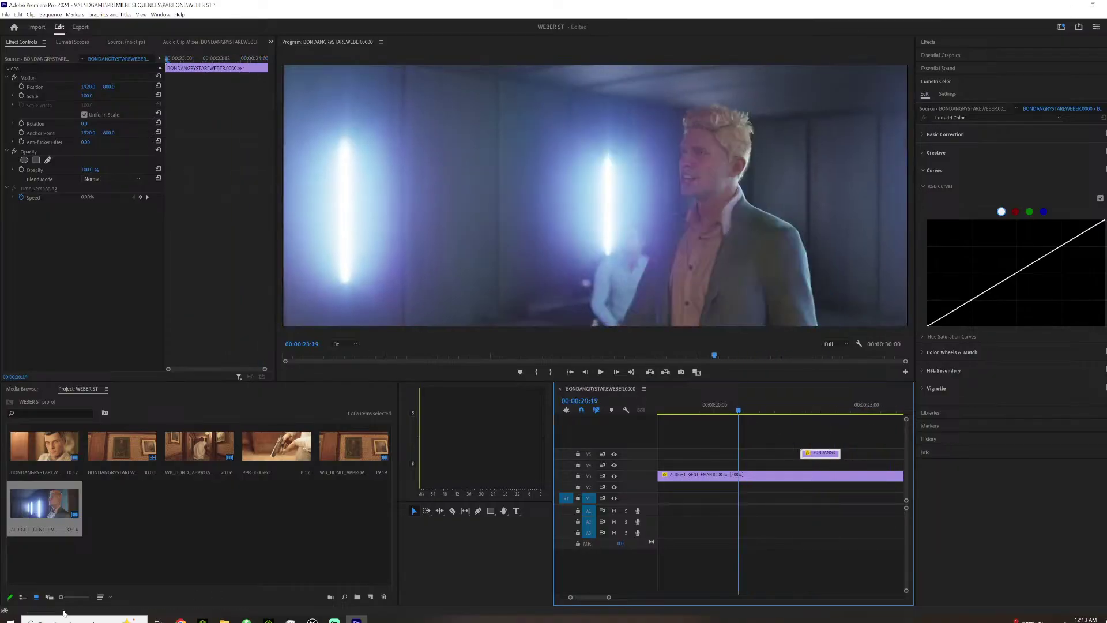
Import the ALRIGHT_GENTLEMAN_B EXR frames from the WEBERSTV2 render folder into the project as an image sequence.
right_click(160, 498)
left_click(254, 469)
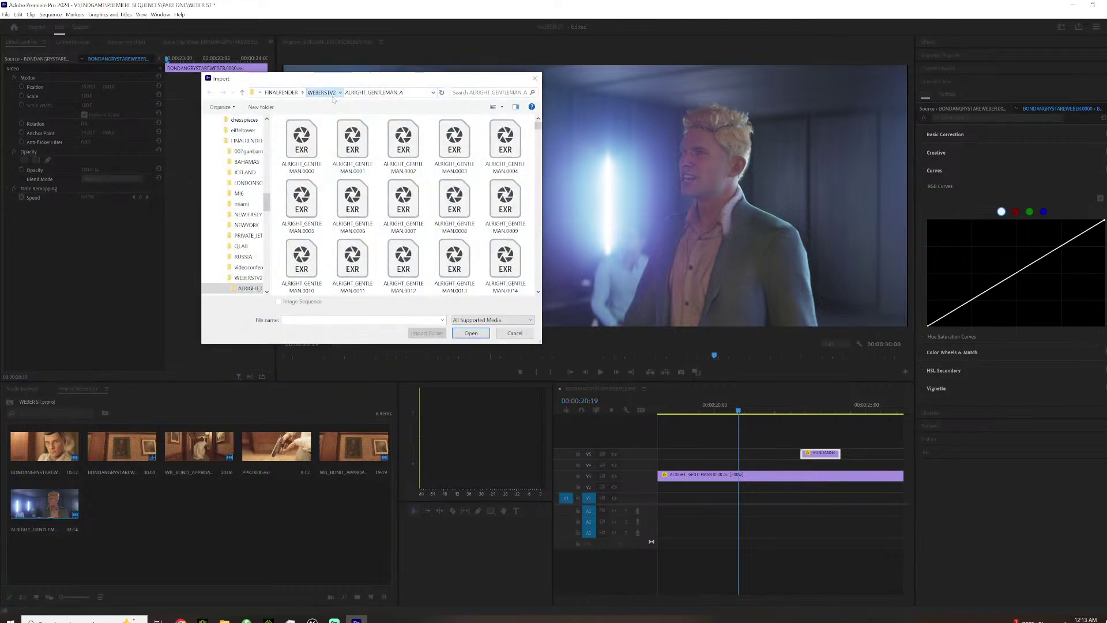
left_click(327, 93)
double_click(323, 142)
left_click(323, 161)
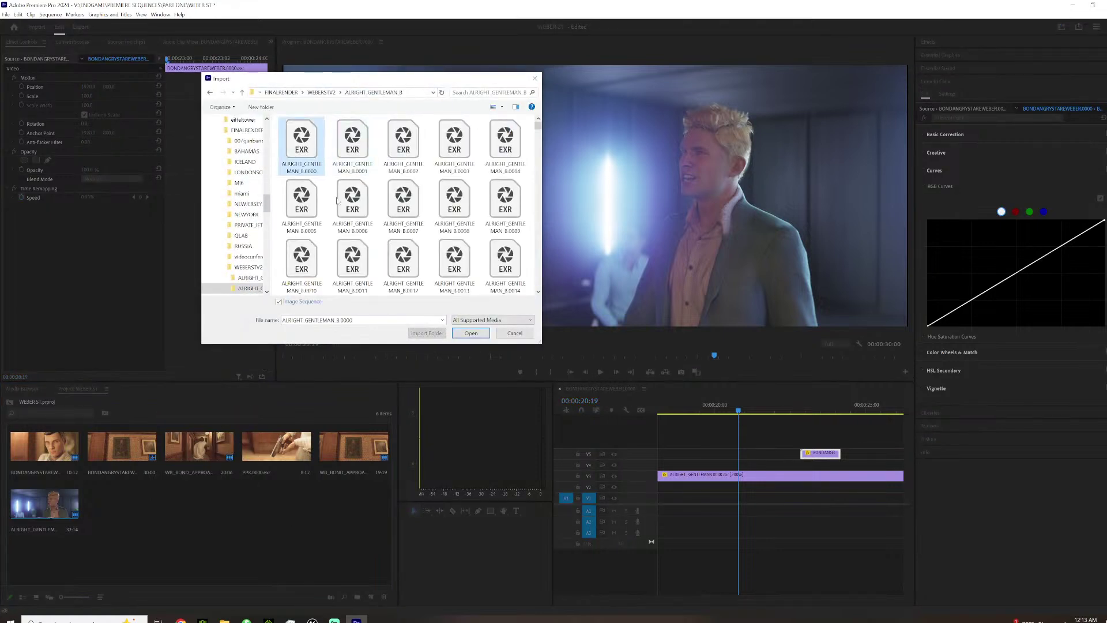
left_click(470, 334)
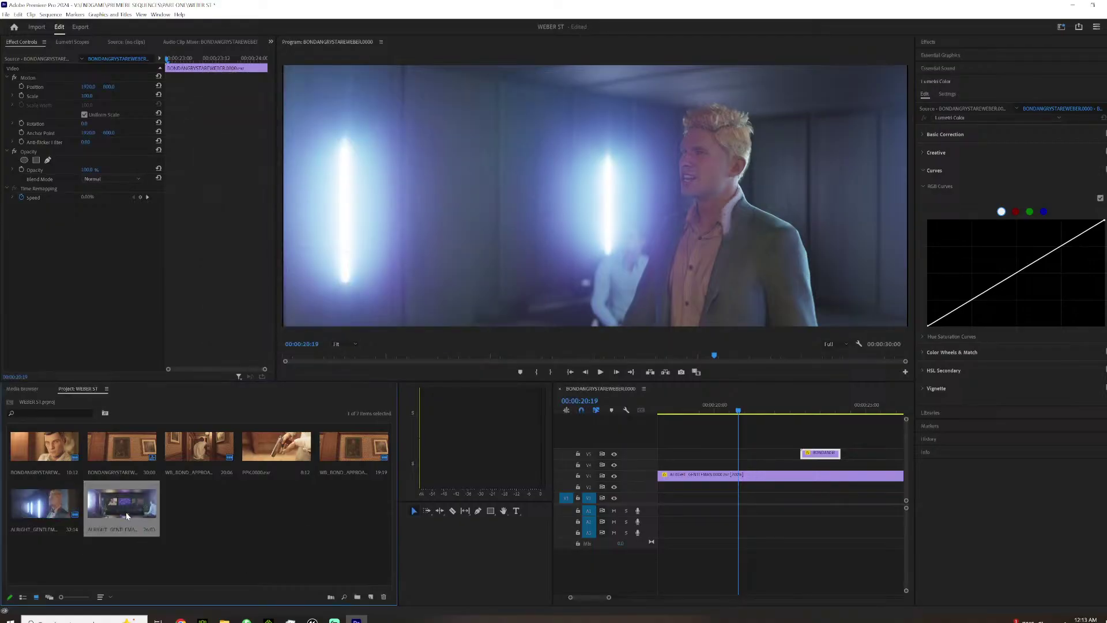
Interpret the imported ALRIGHT_GENTLEMAN_B footage at a frame rate of 24 fps.
right_click(125, 512)
mouse_move(144, 152)
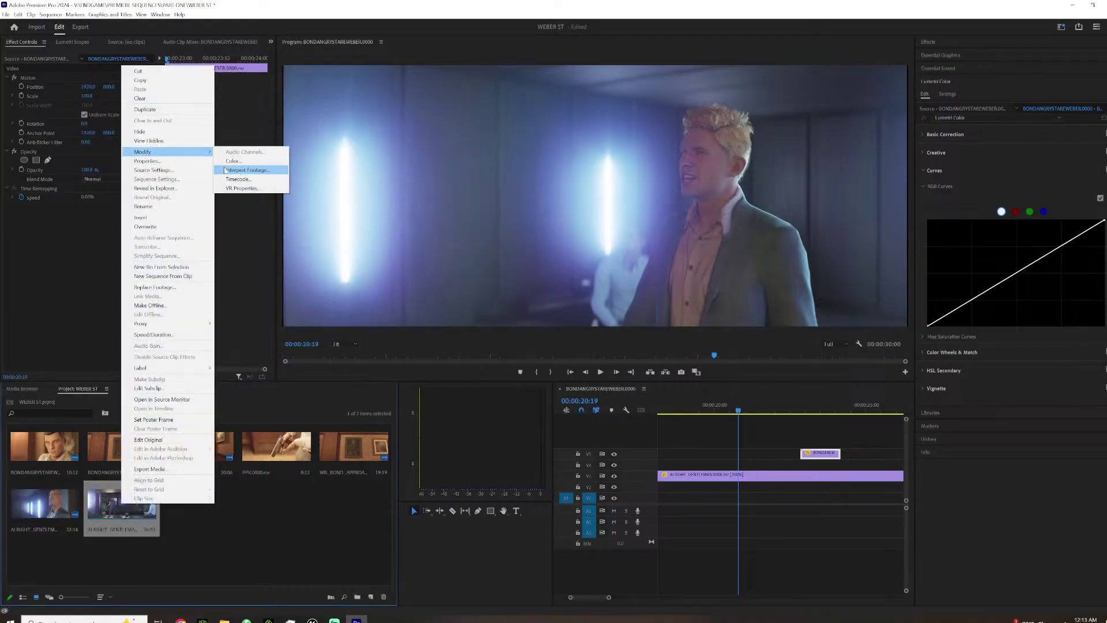
left_click(238, 171)
left_click(448, 185)
type("24")
key("Return")
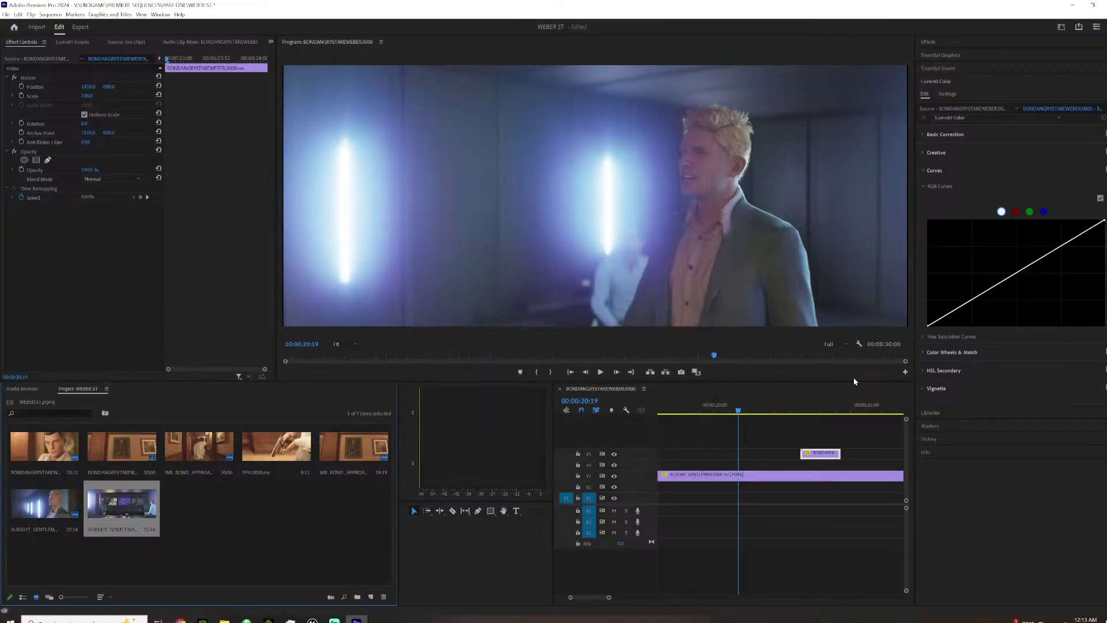
Place the ALRIGHT_GENTLEMAN_B clip on track V4 above the ALRIGHT_GENTLEMAN clip and set its speed to 200%.
mouse_move(738, 399)
left_mouse_down()
mouse_move(719, 403)
mouse_move(750, 403)
left_mouse_up()
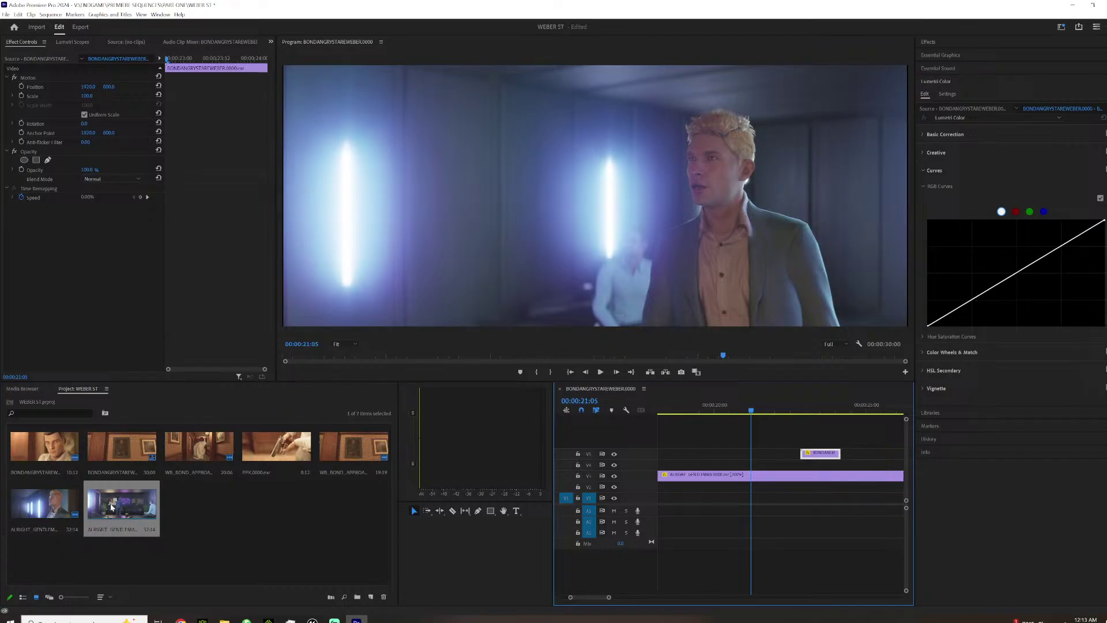
left_click_drag(107, 512, 664, 466)
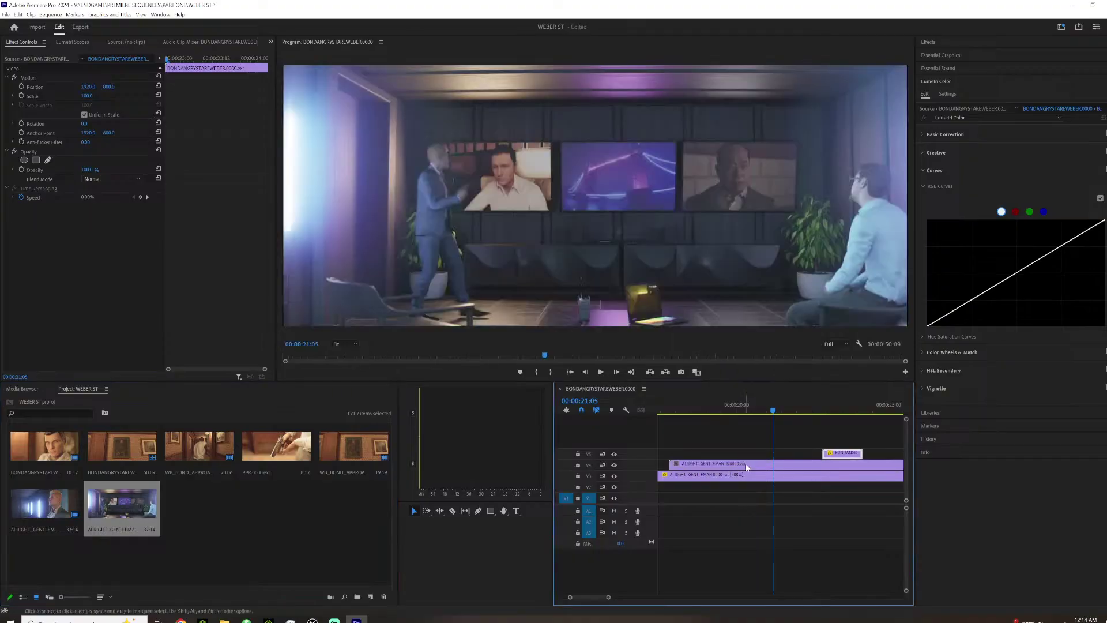
right_click(747, 464)
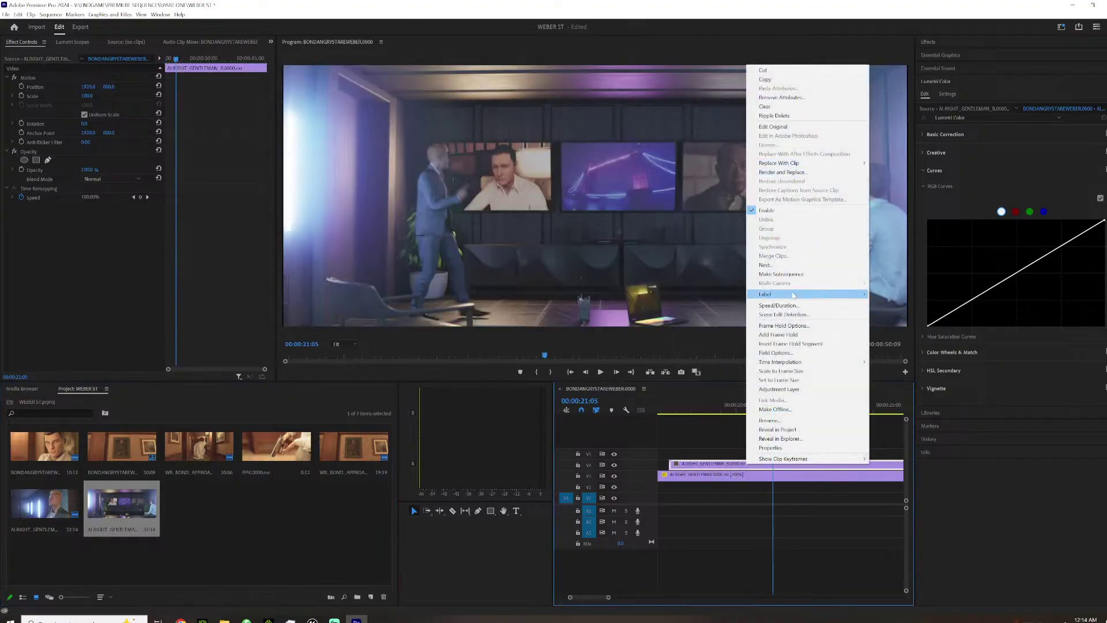
left_click(790, 305)
type("200")
key("Return")
Trim the start of the ALRIGHT_GENTLEMAN_B clip on track V4 to about 00:00:18:14.
left_click_drag(682, 463, 838, 443)
left_click_drag(759, 409, 893, 397)
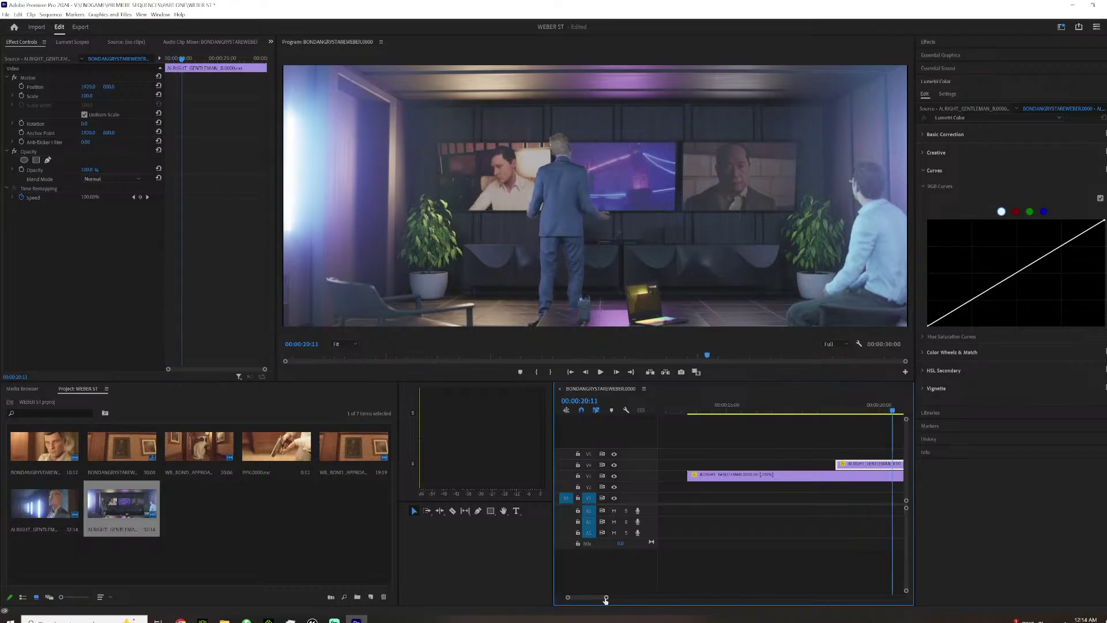
left_click_drag(605, 599, 636, 597)
Shift the BONDANGRYSTAREWEBER clip earlier to about 00:00:20:12 and trim the end of ALRIGHT_GENTLEMAN_B back to that clip's end.
left_click_drag(810, 455, 787, 455)
left_click_drag(781, 405, 807, 403)
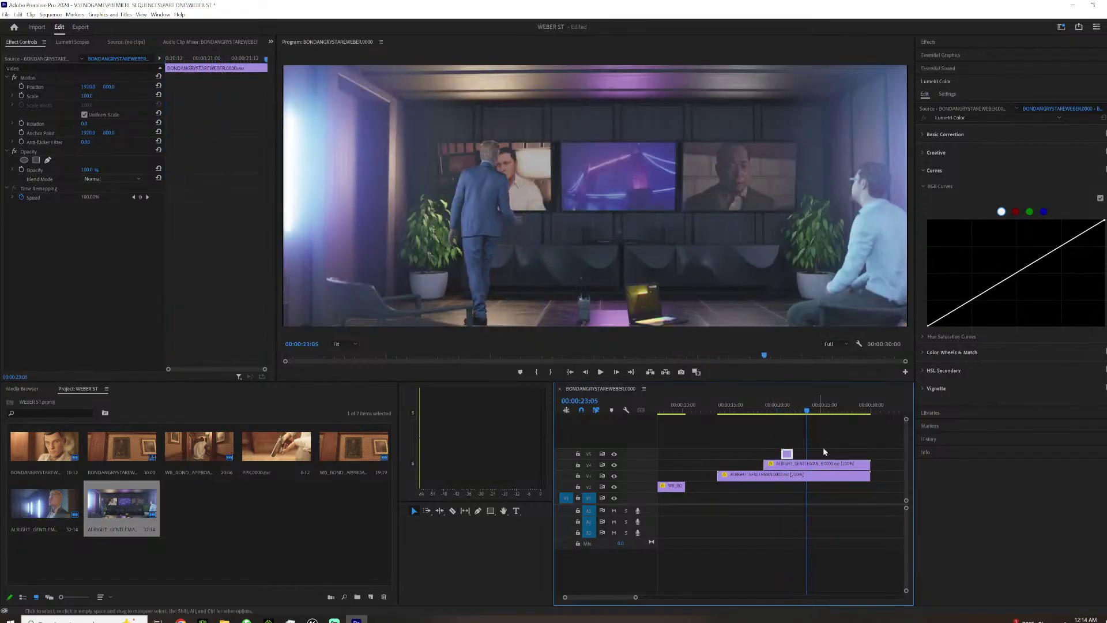
left_click_drag(869, 464, 793, 456)
left_click_drag(770, 406, 846, 403)
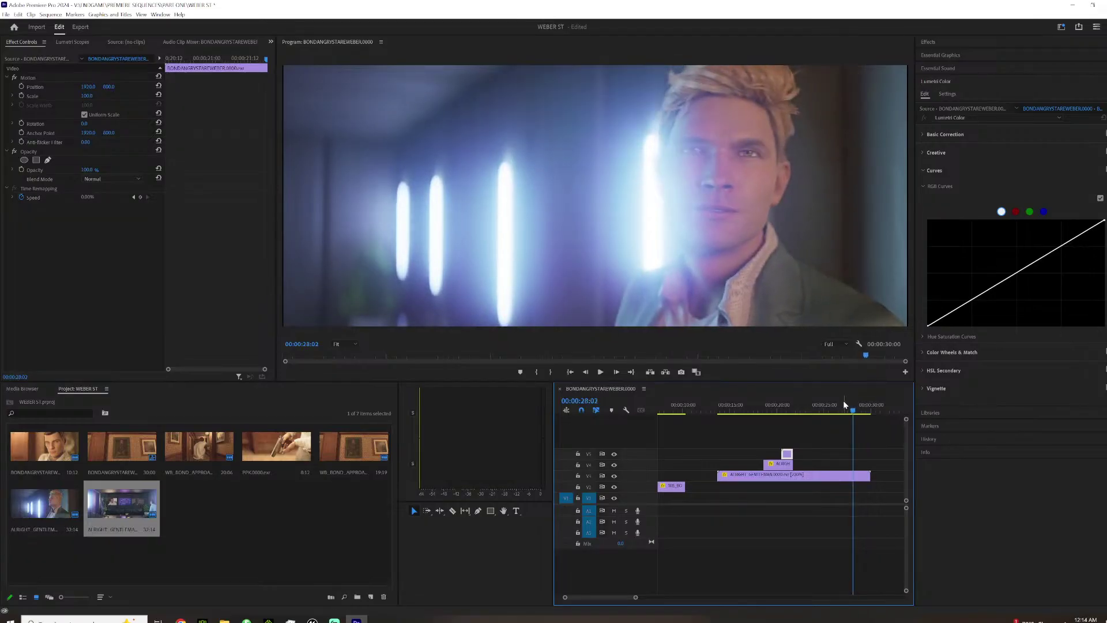
Review the cut and shift the BONDANGRYSTAREWEBER clip on track V5 to about 00:00:24:12.
left_click_drag(744, 407, 775, 408)
left_click_drag(788, 454, 825, 454)
left_click(799, 407)
left_click_drag(799, 407, 764, 413)
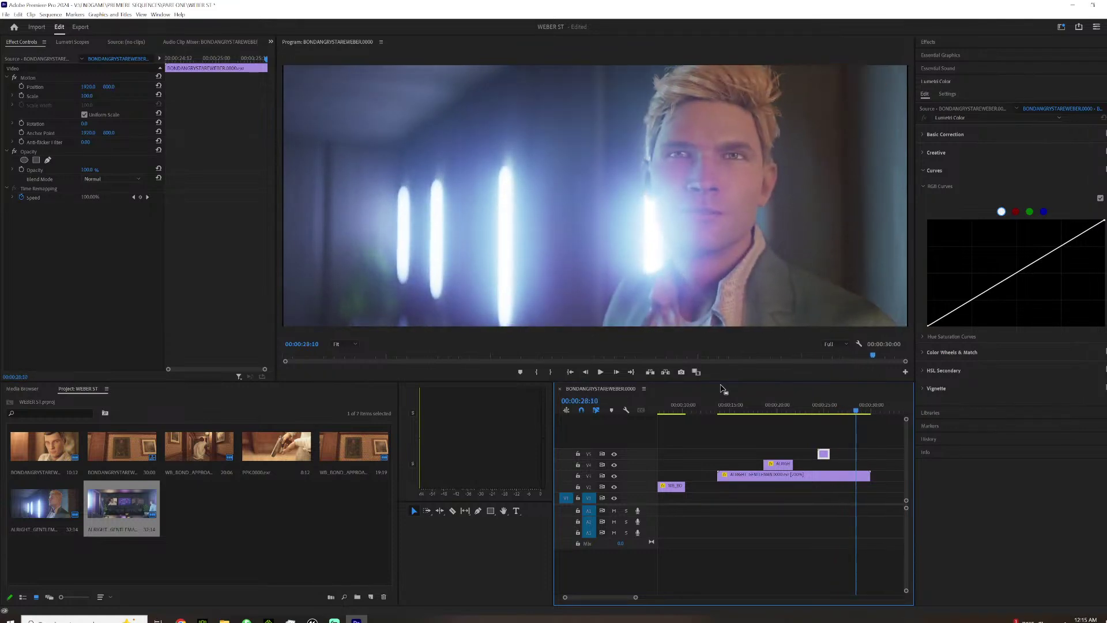
Play and scrub through the edited meeting shots to check the cuts between Weber, the wide shot and Bond's stare.
left_click_drag(775, 405, 807, 454)
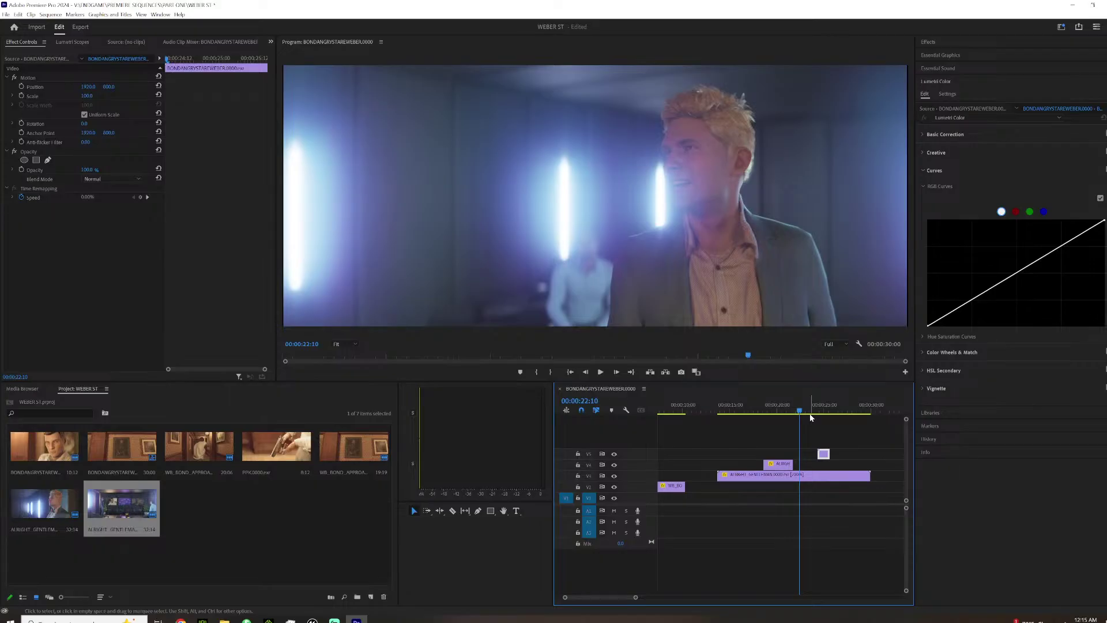
key("j")
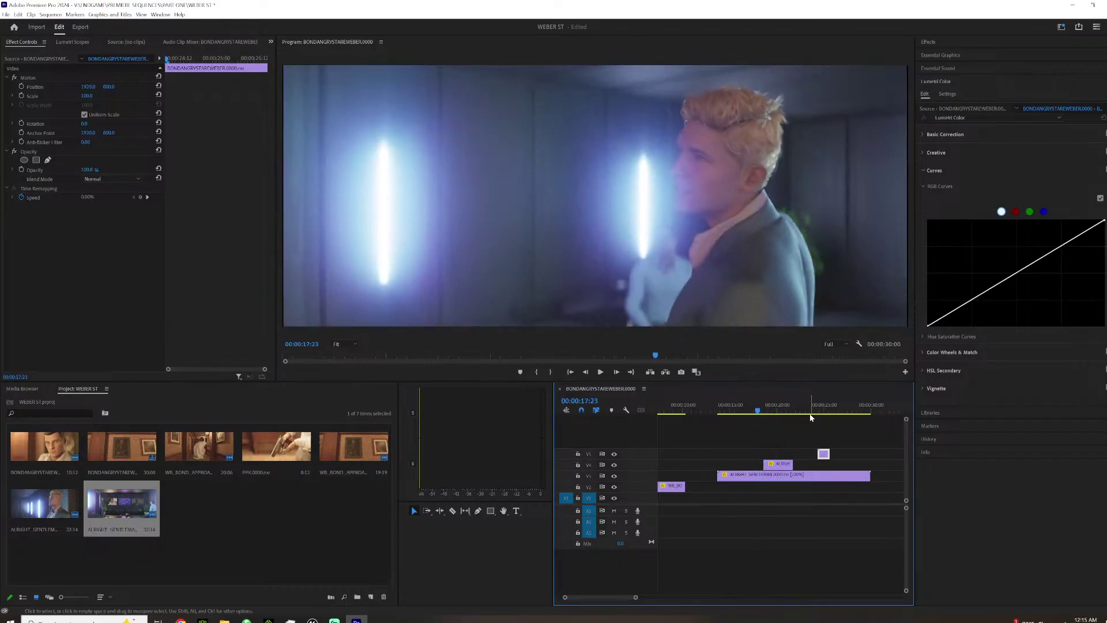
key("l")
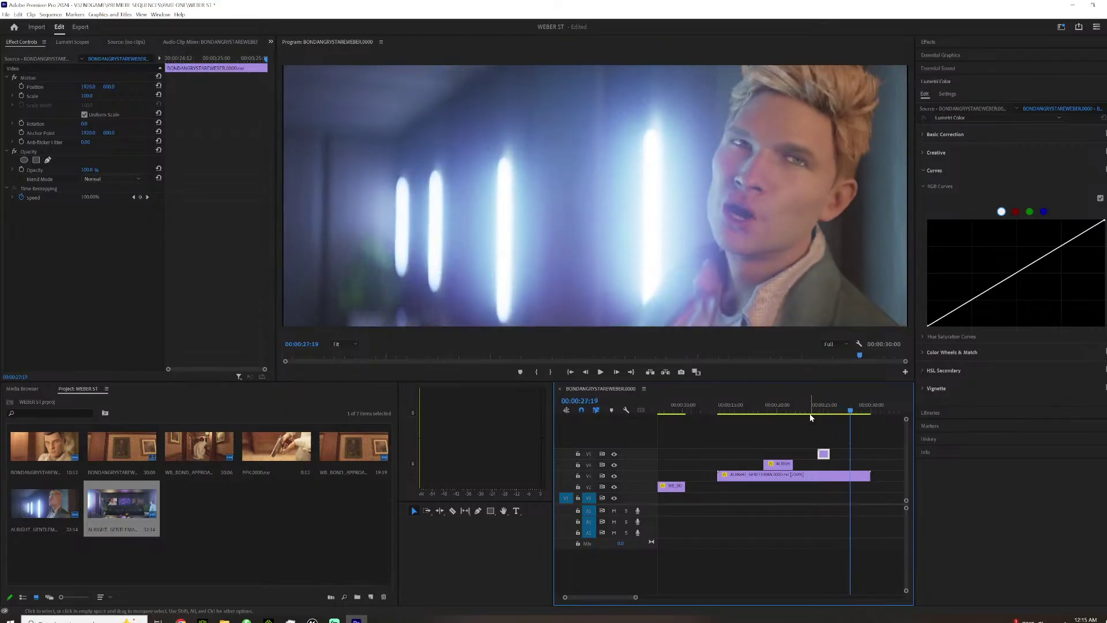
key("j")
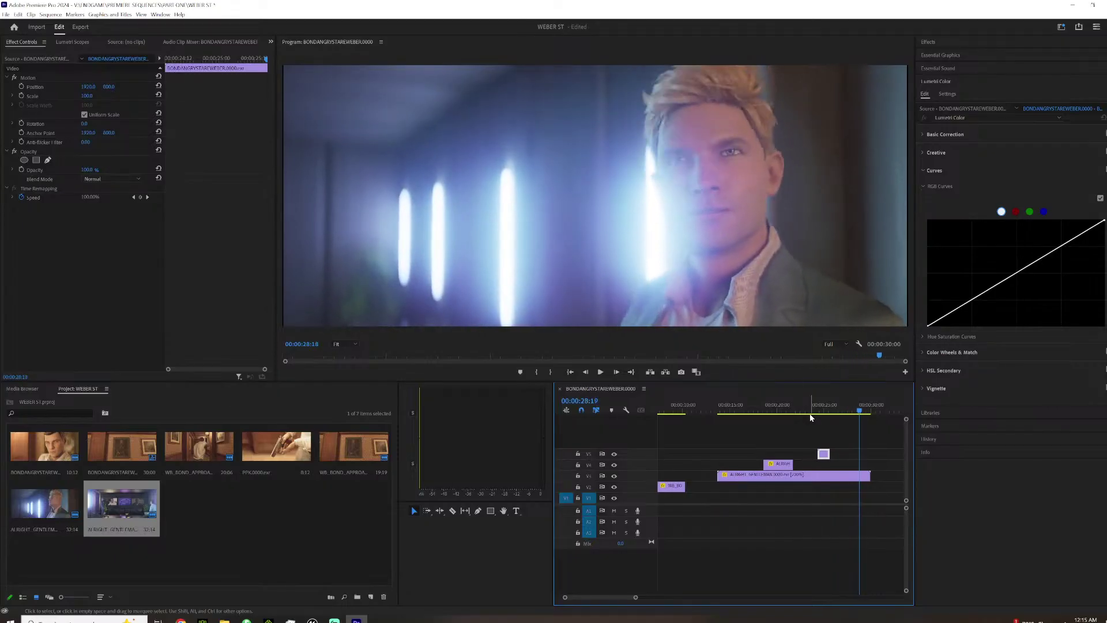
mouse_move(758, 413)
left_mouse_down()
mouse_move(722, 413)
mouse_move(748, 416)
left_mouse_up()
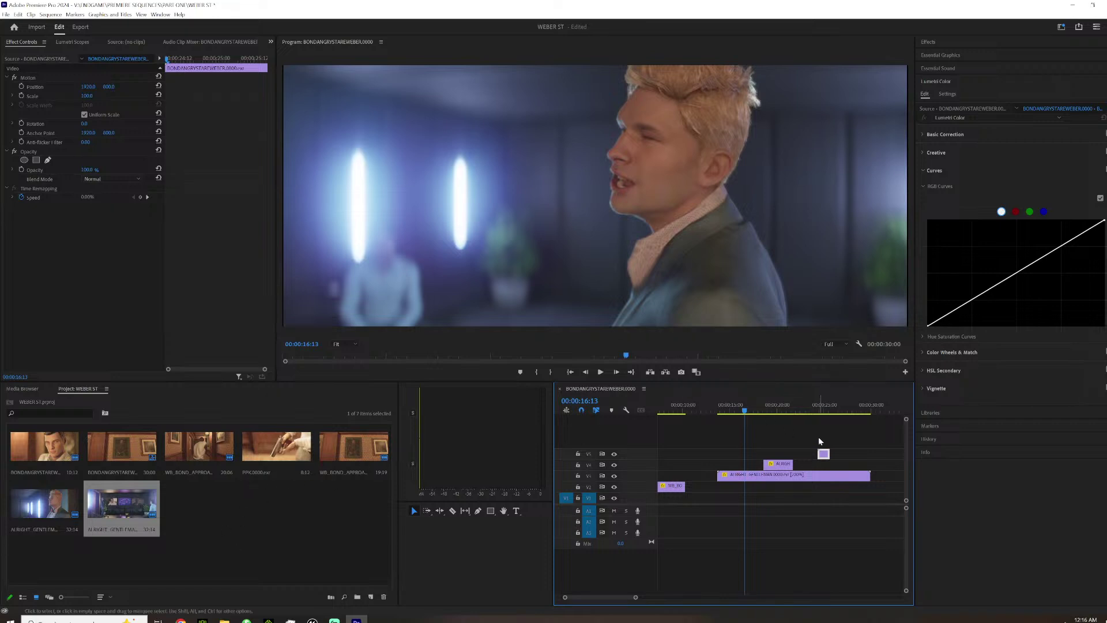
left_click(685, 418)
left_click_drag(681, 403, 824, 396)
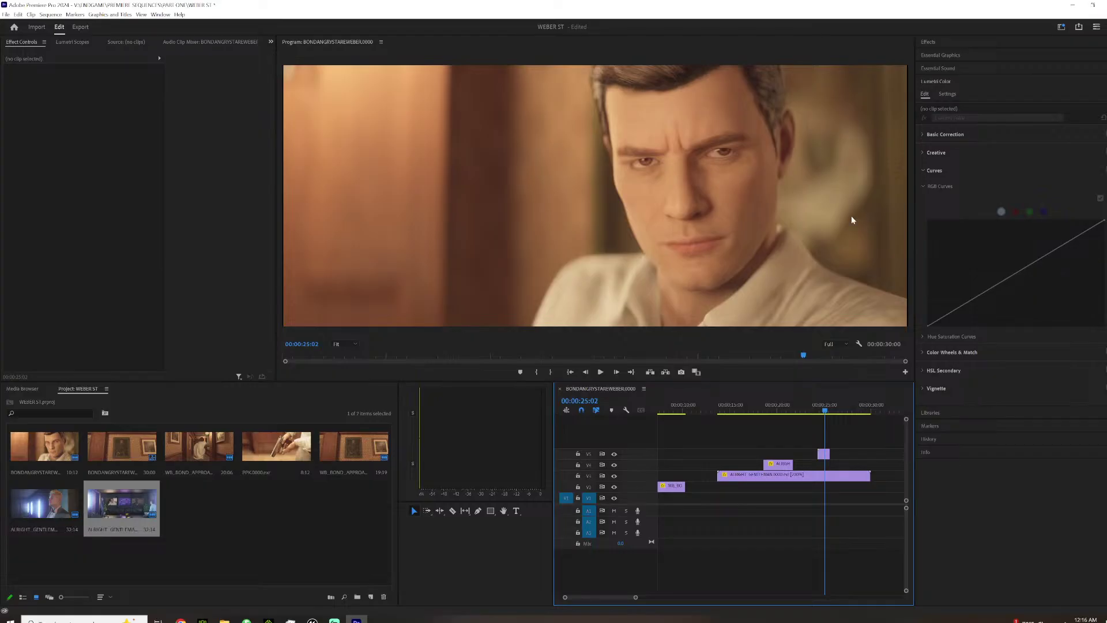
Save the WEBER ST project, close Premiere Pro and switch to the Unreal Editor.
key("ctrl+s")
left_click(1105, 5)
left_click(311, 620)
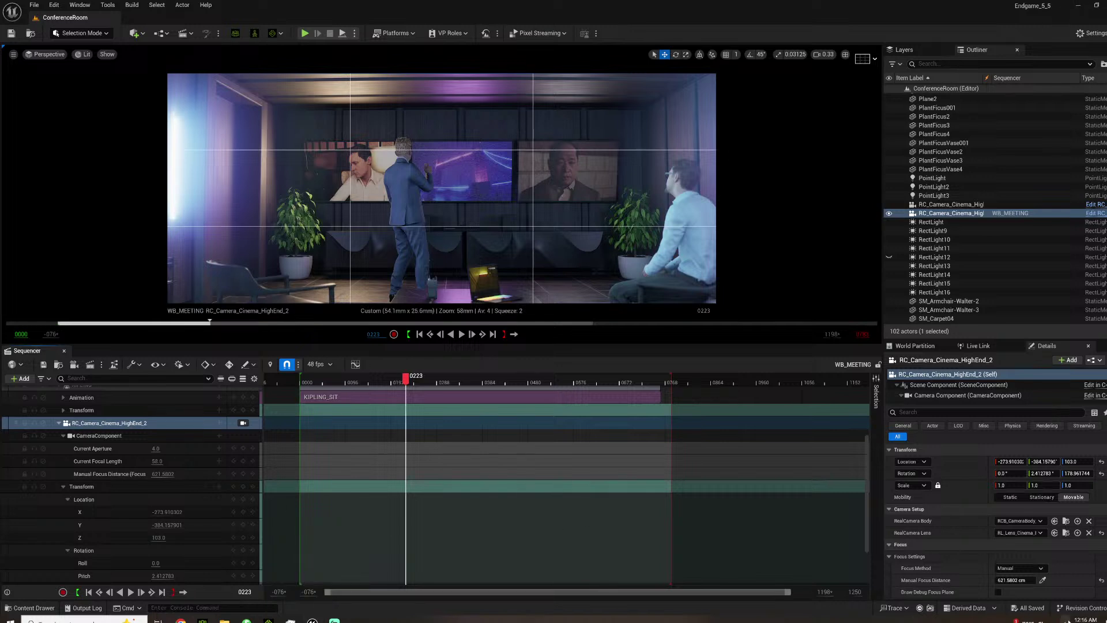
Close the Endgame_5_5 Unreal Editor and clear the Task Manager and CC4_WRINKLES folder windows from the desktop.
left_click(1065, 620)
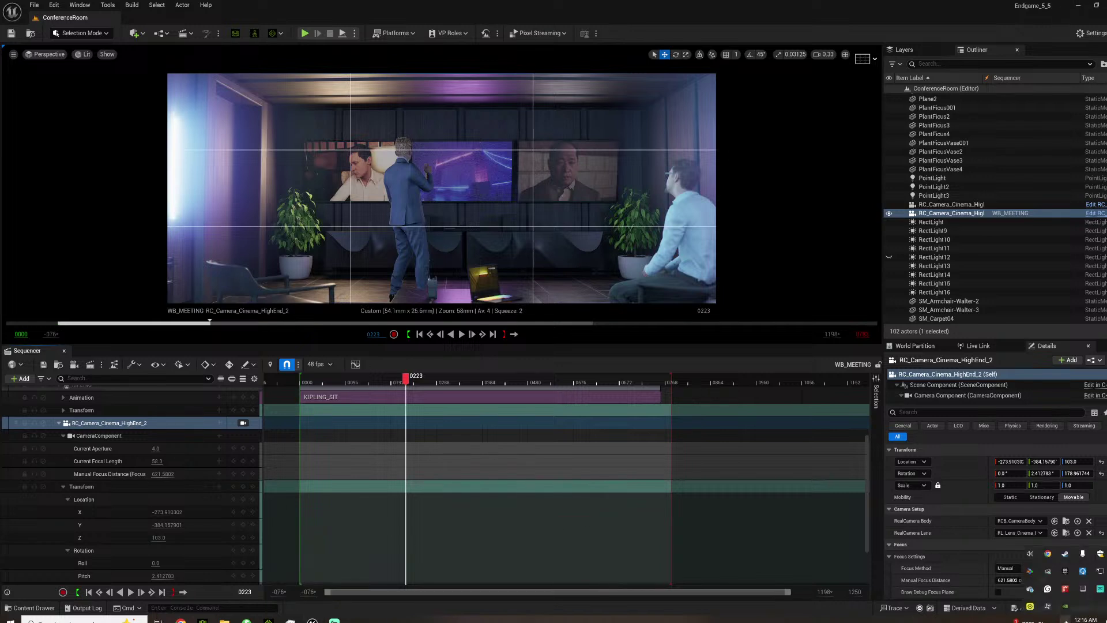
left_click(697, 363)
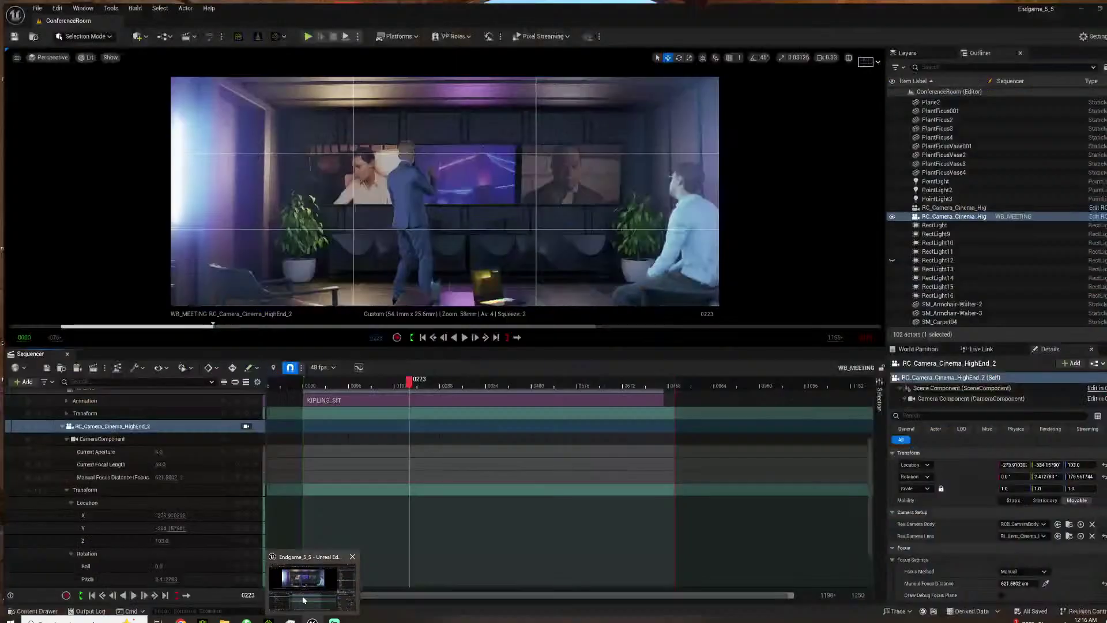
left_click(316, 577)
mouse_move(312, 620)
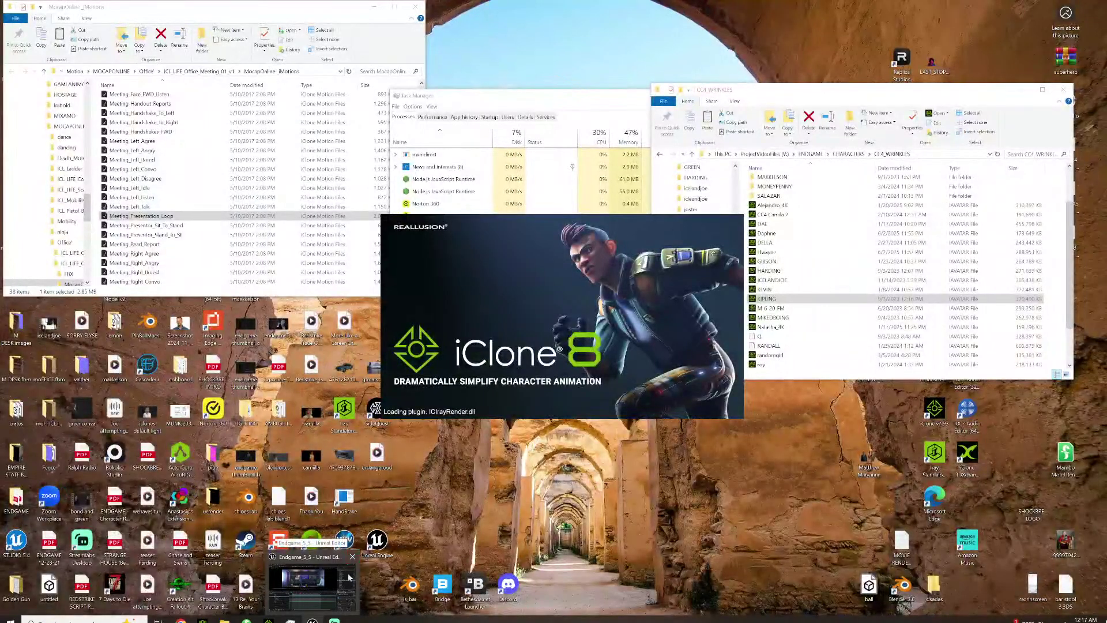
left_click(353, 557)
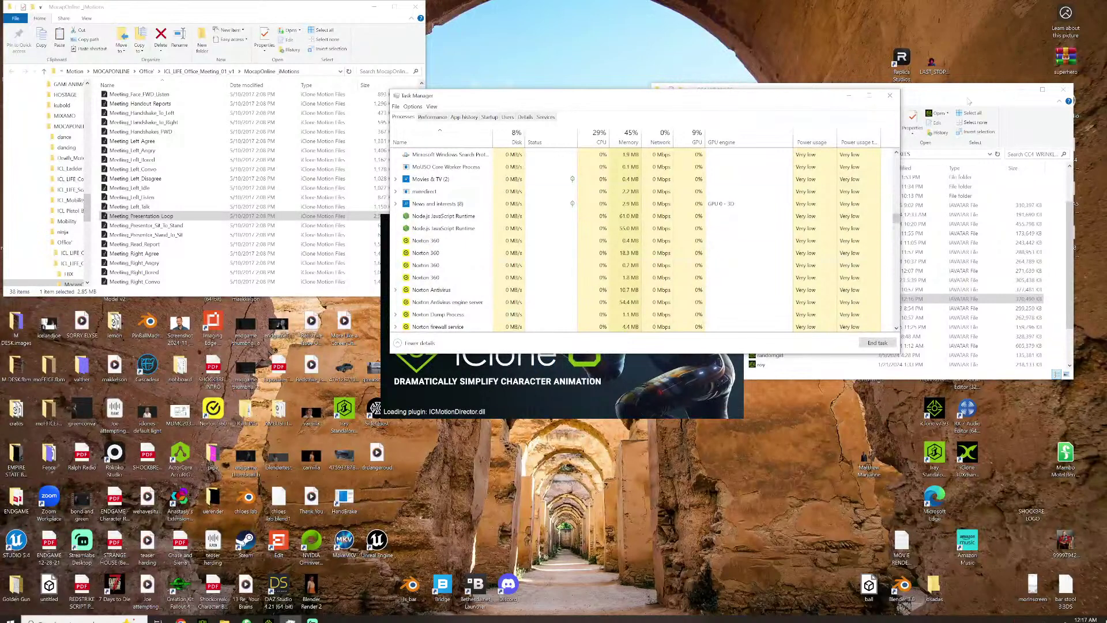
left_click(849, 95)
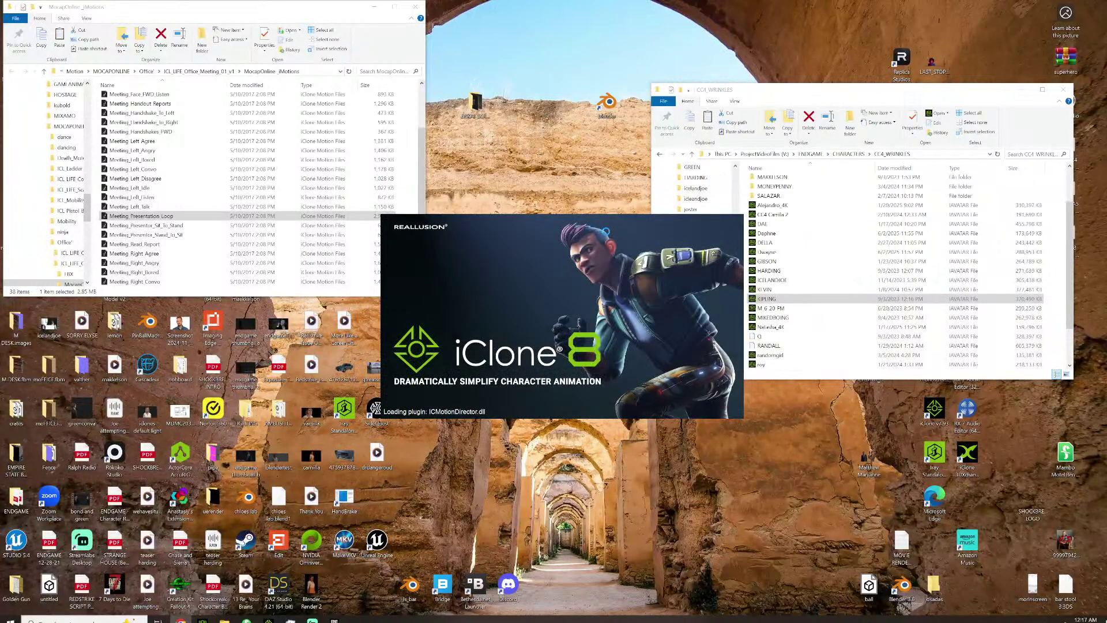
left_click_drag(915, 89, 1106, 213)
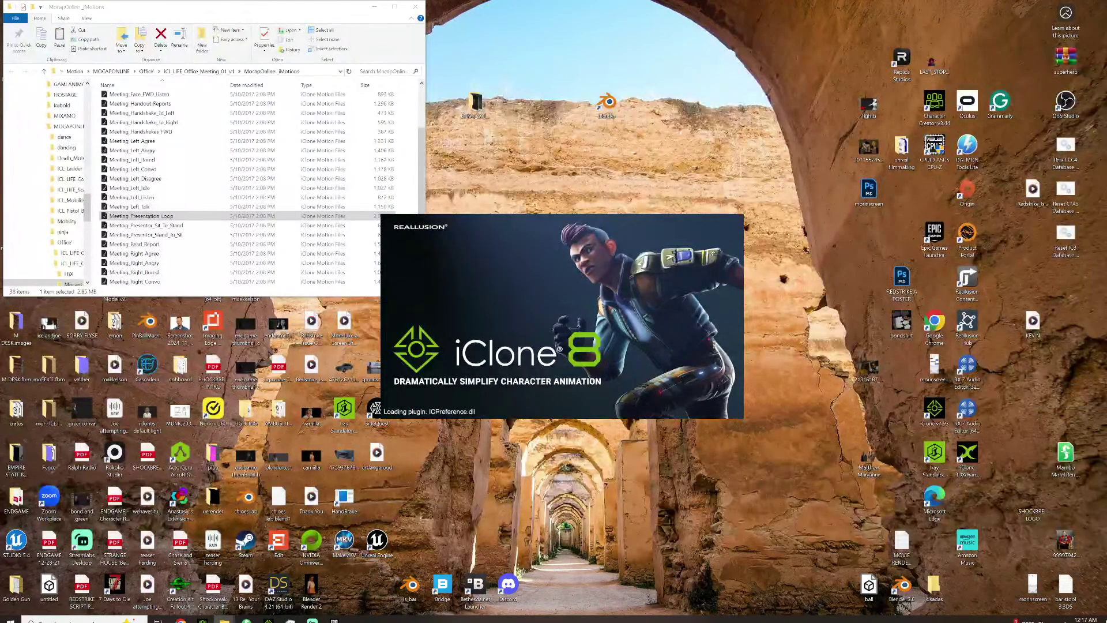
Open the Epic Games Launcher's Unreal Engine library and launch the Endgame_5_5 project.
left_click(1065, 619)
right_click(1063, 575)
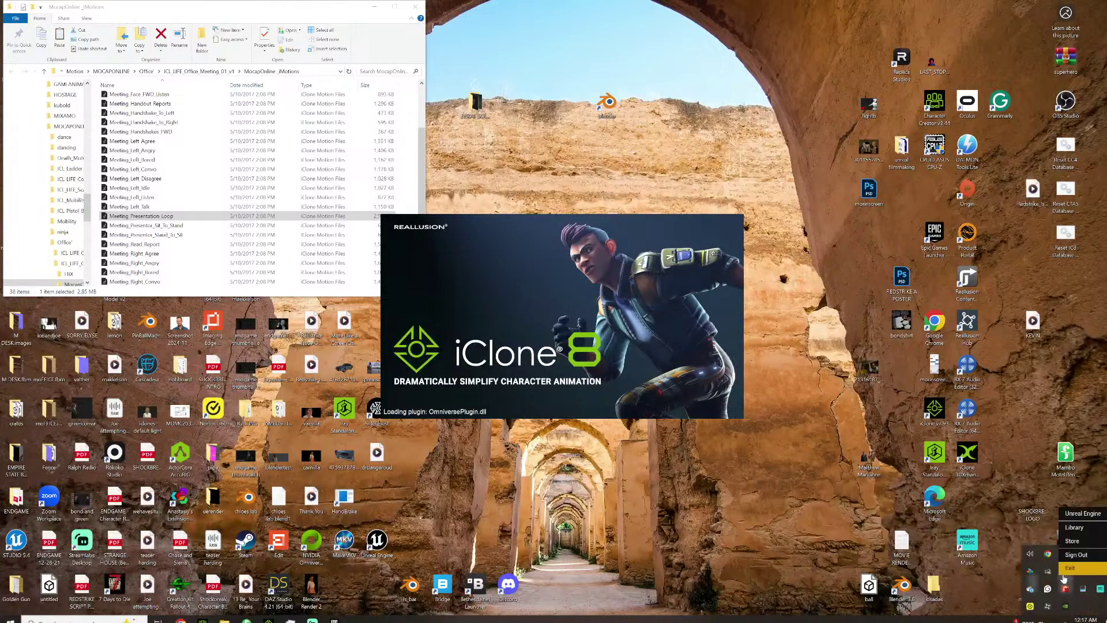
left_click(1079, 513)
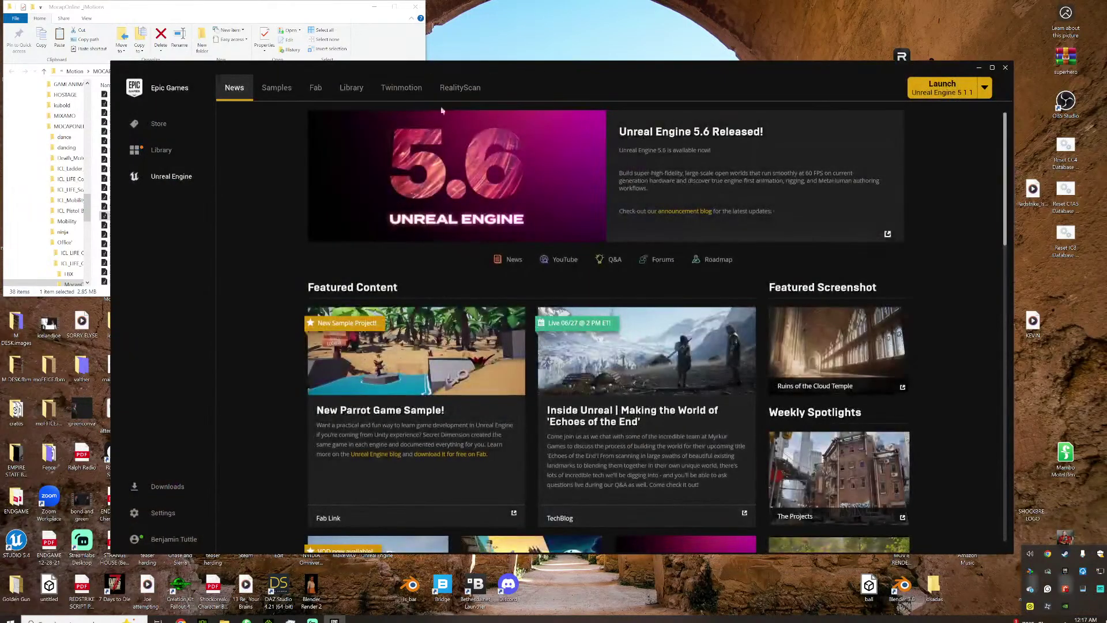
left_click(352, 87)
scroll(443, 212, "down", 3)
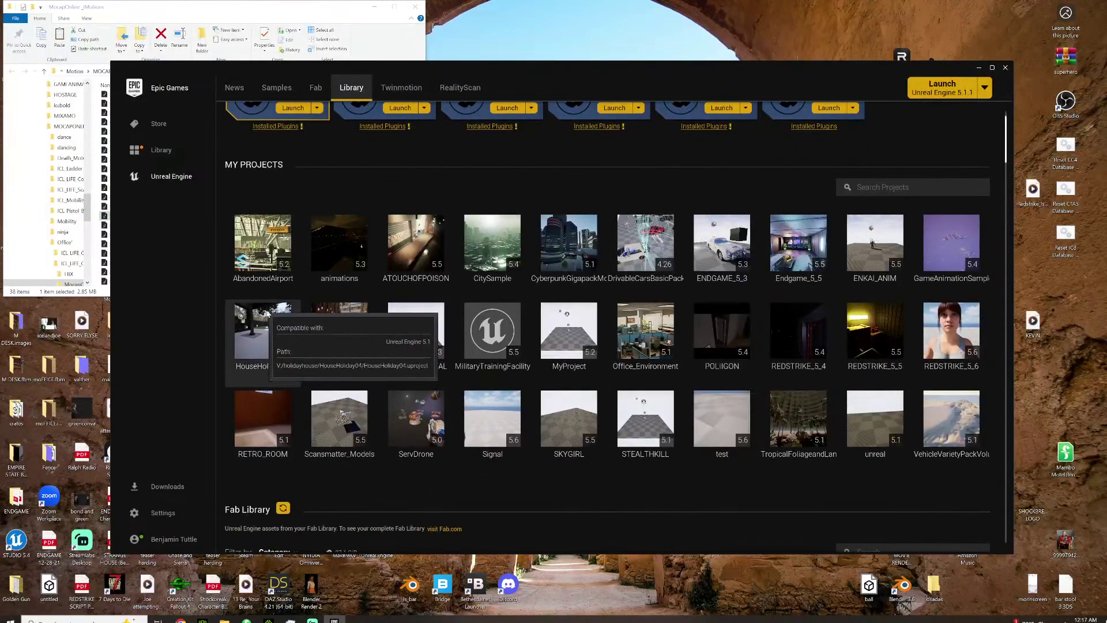
double_click(782, 265)
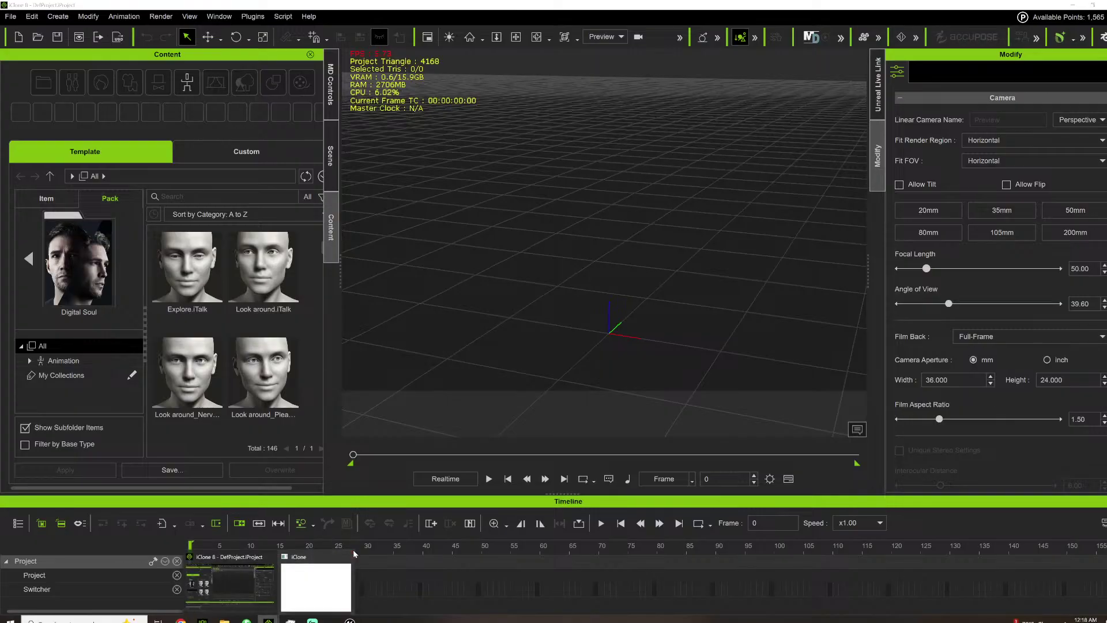
Bring the reopened Endgame_5_5 Unreal Editor window to the front and maximize it.
mouse_move(268, 618)
left_click(334, 620)
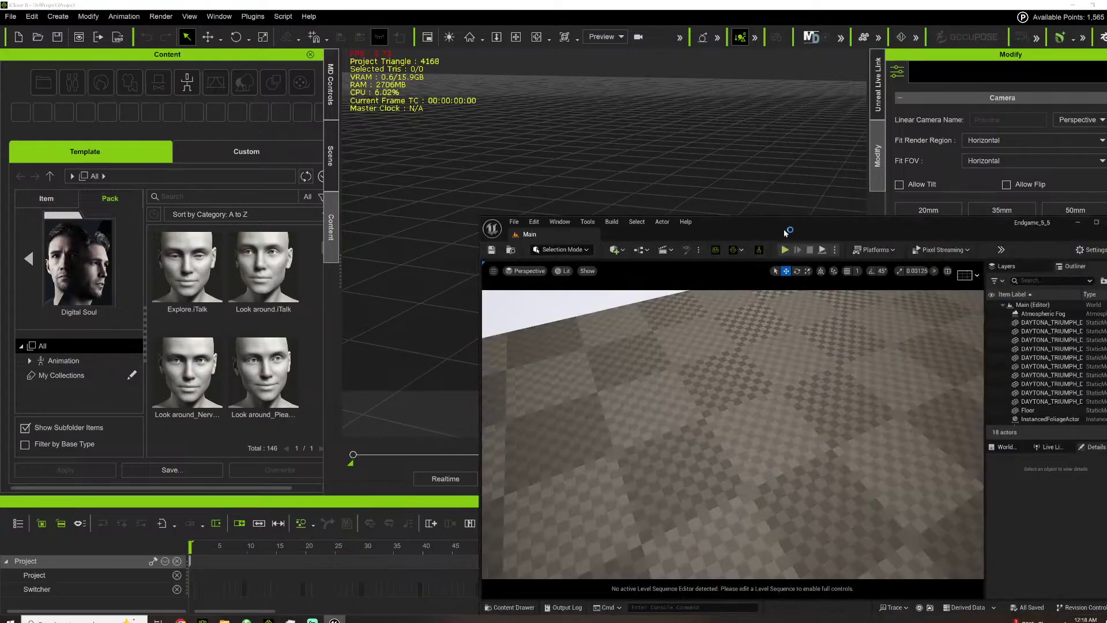
left_click_drag(918, 226, 629, 106)
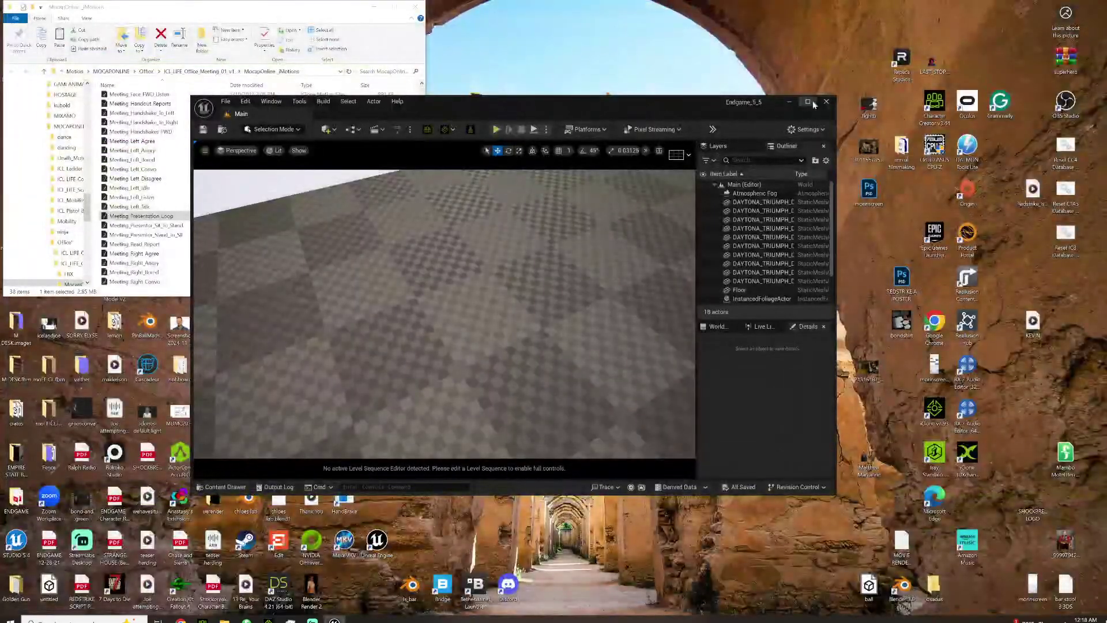
left_click(808, 102)
Open the ConferenceRoom level from the Sets/London content folder.
left_click(35, 609)
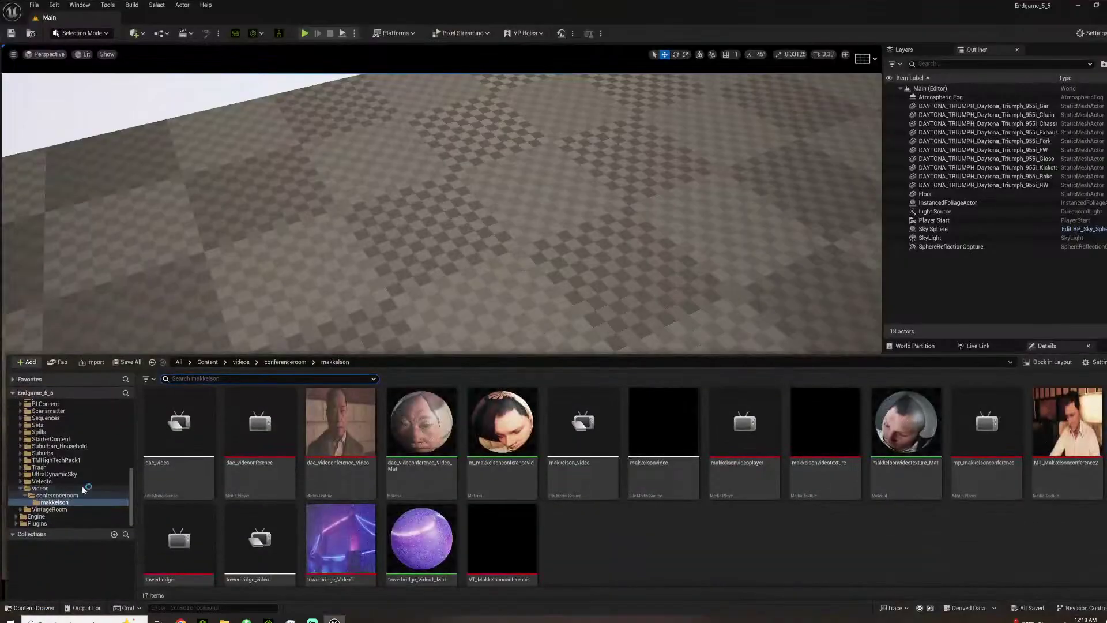
left_click(52, 425)
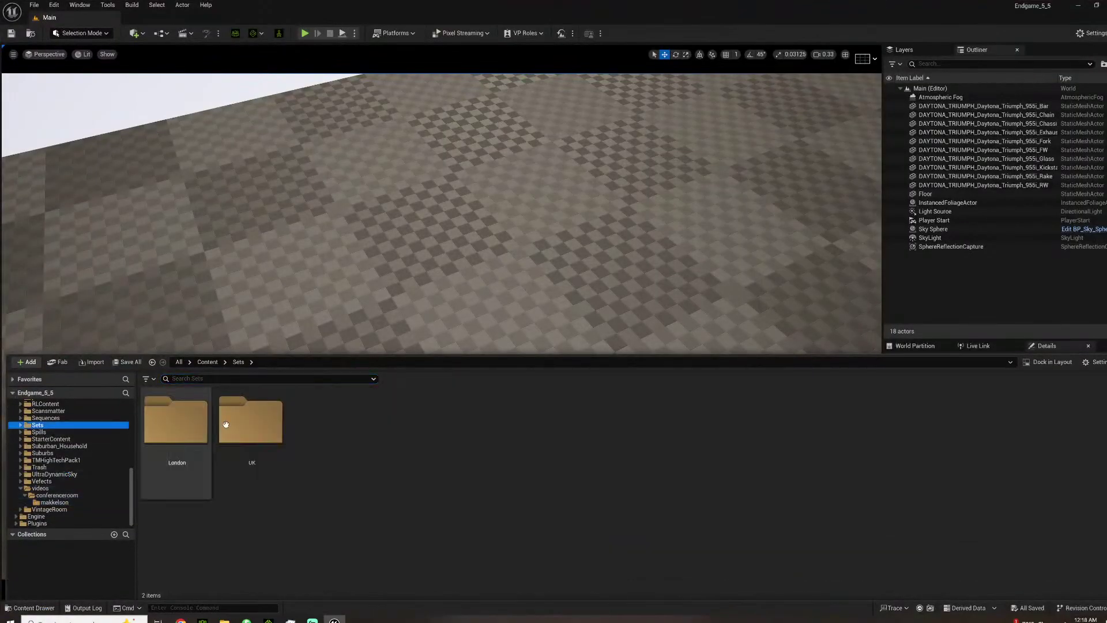
double_click(206, 424)
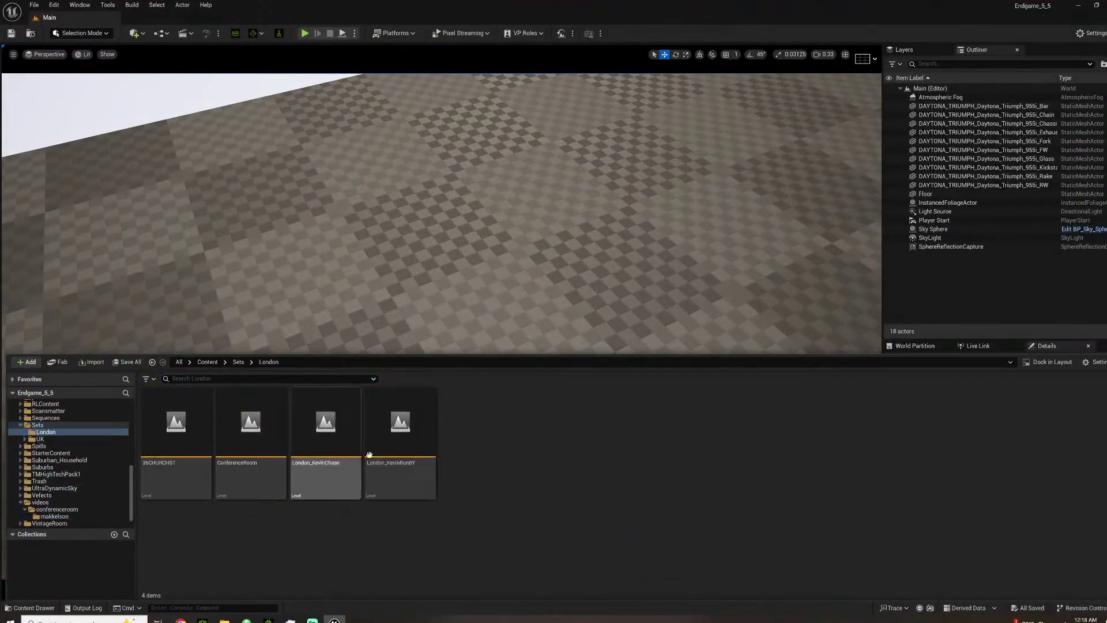
double_click(241, 412)
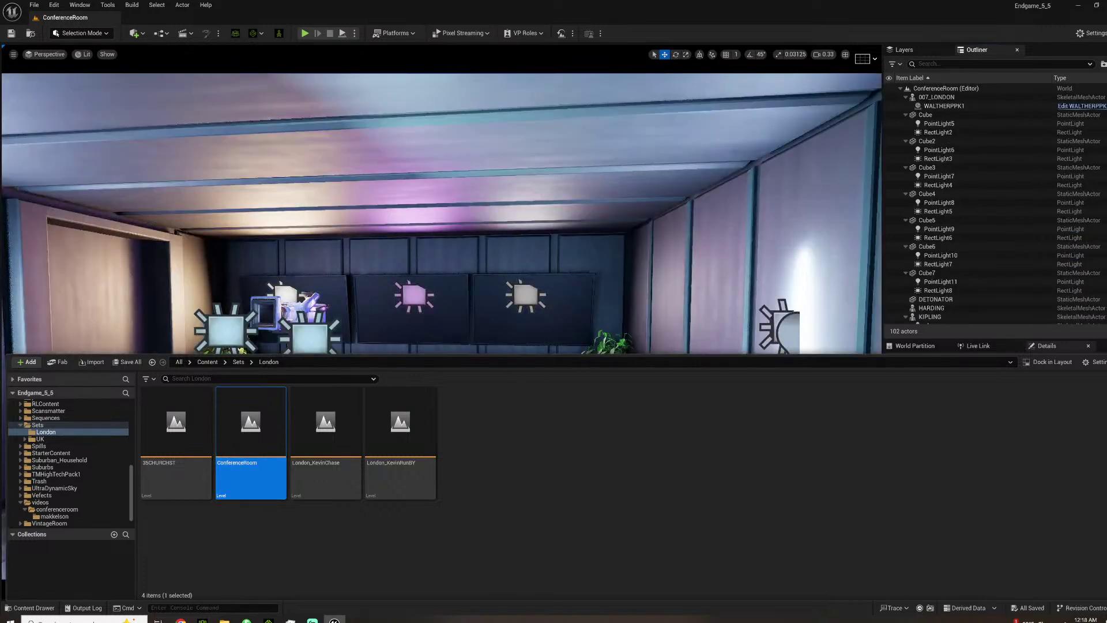
Move the HARDING and KIPLING characters sideways out of the hallway so the corridor in front of the man is clear.
right_click_drag(441, 325, 445, 358)
left_click(455, 341)
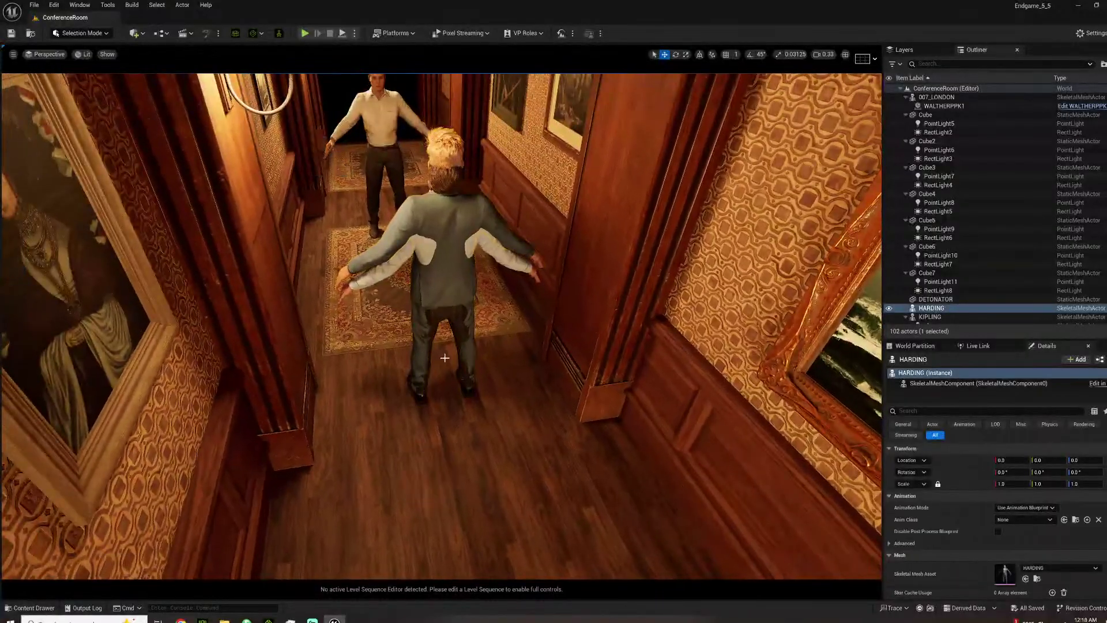
key("g")
left_click_drag(421, 396, 614, 365)
left_click(420, 403)
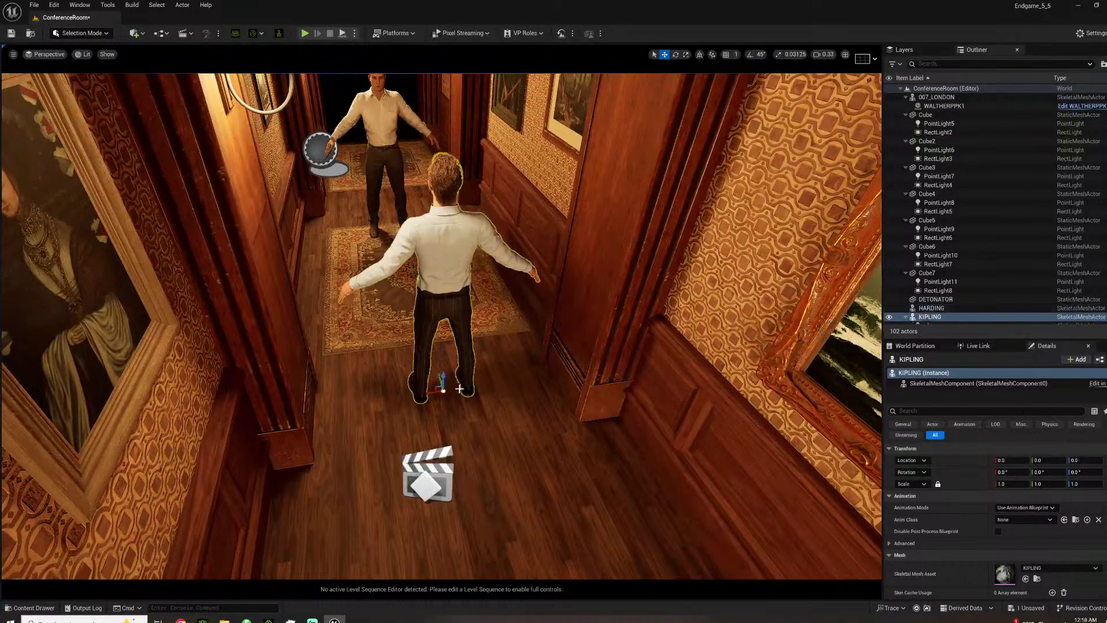
left_click_drag(423, 393, 738, 349)
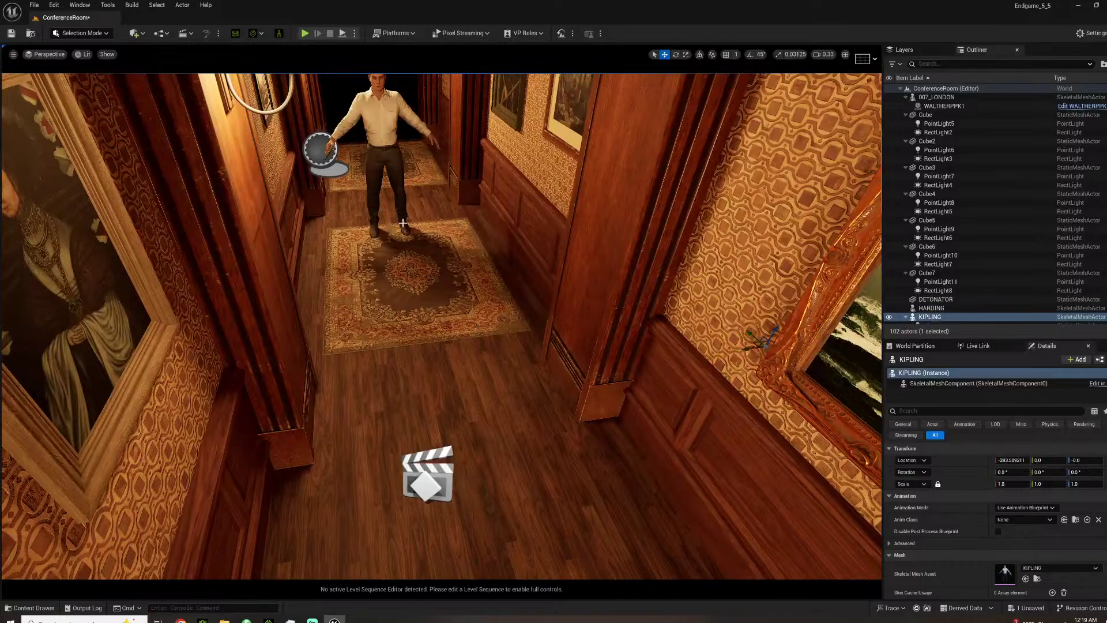
Open the WB_VIDEO2 level sequence and view the hallway with the man standing at its end.
left_click(184, 33)
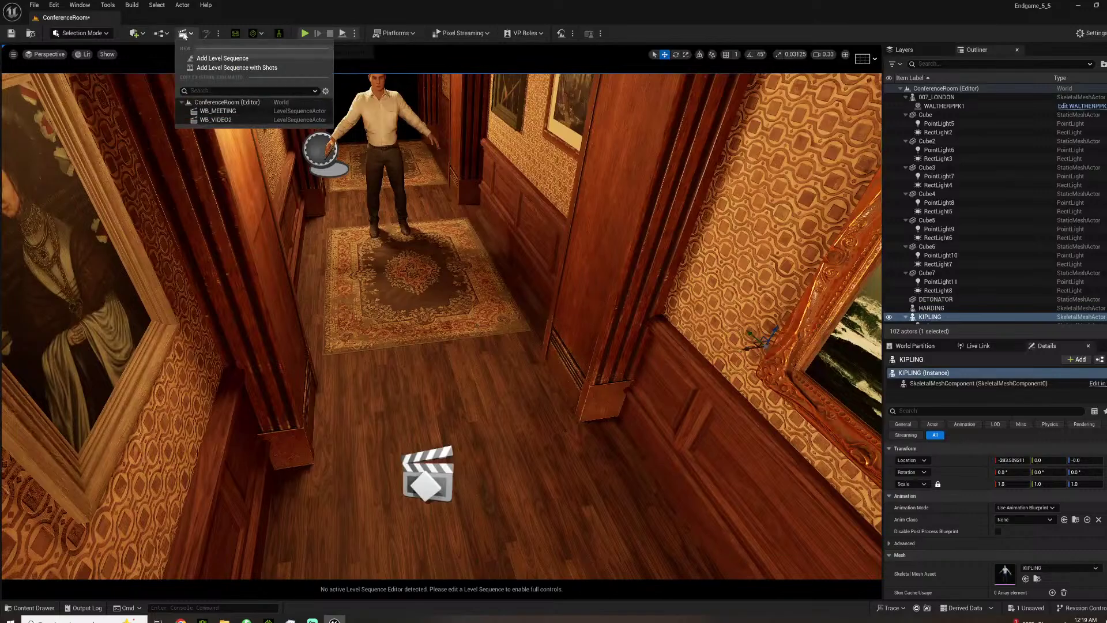
left_click(223, 120)
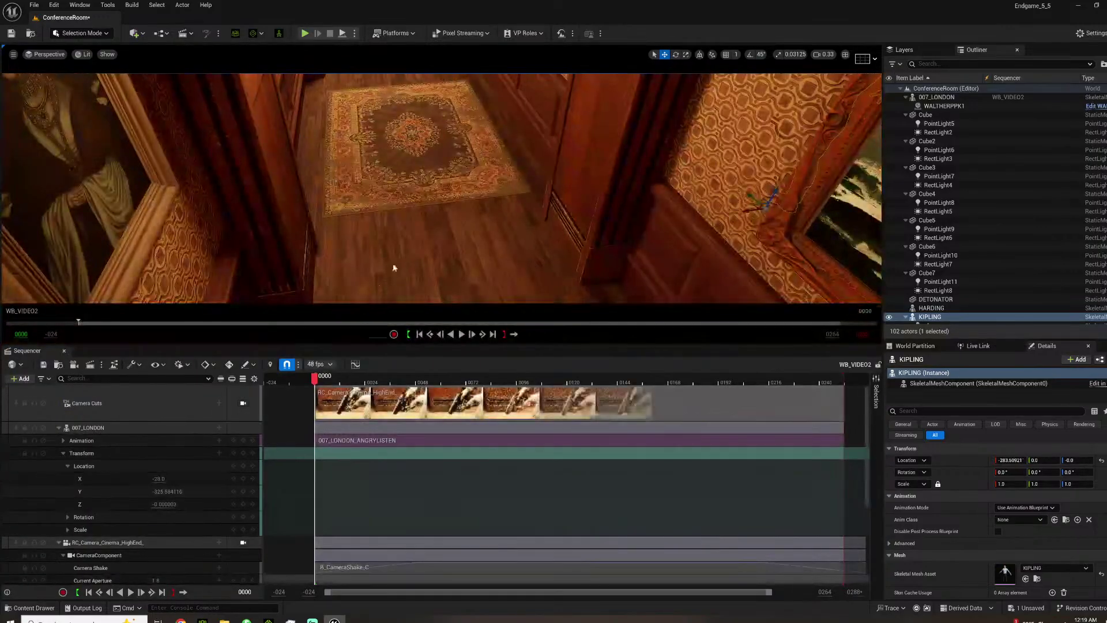
right_click_drag(511, 148, 510, 147)
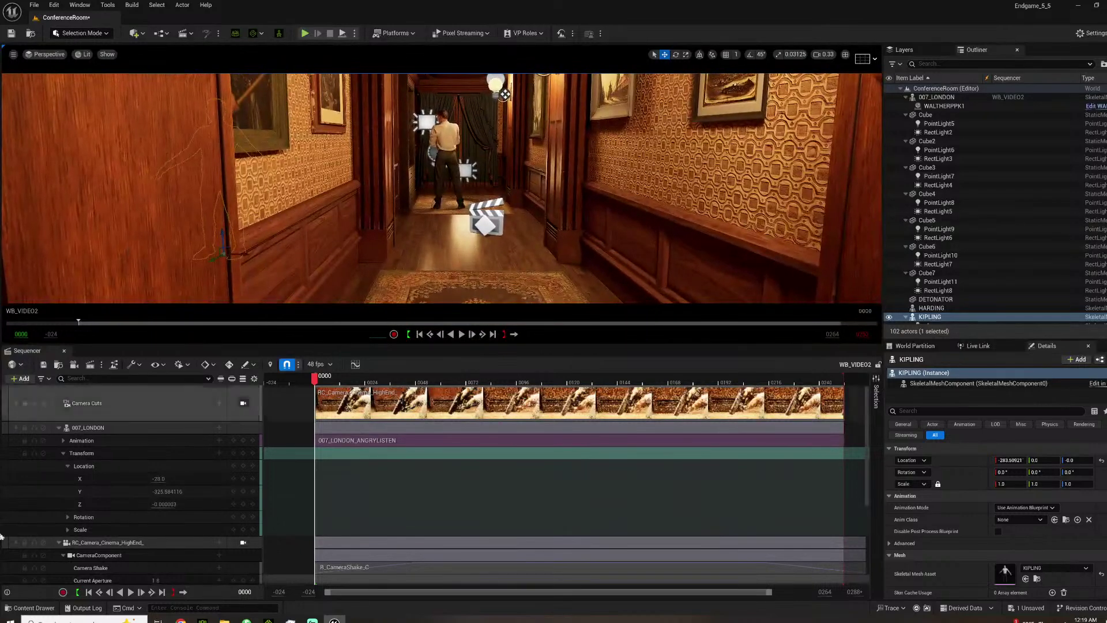
Delete the RC_Camera_Cinema_HighEnd_ binding and its camera cut section from the WB_VIDEO2 sequence.
left_click(189, 540)
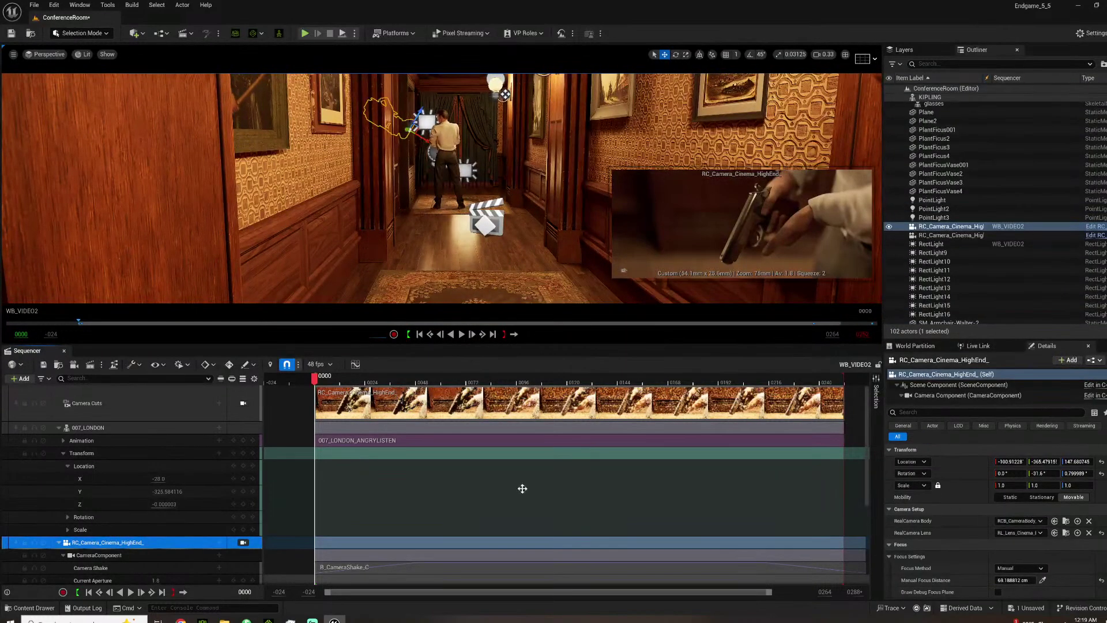
key("Delete")
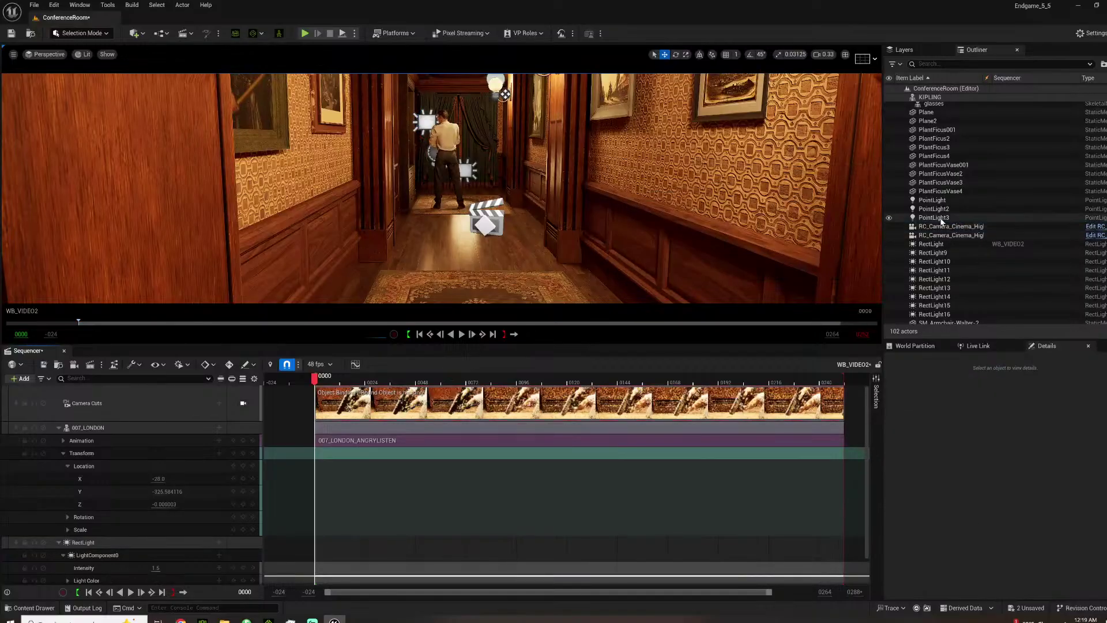
left_click(347, 395)
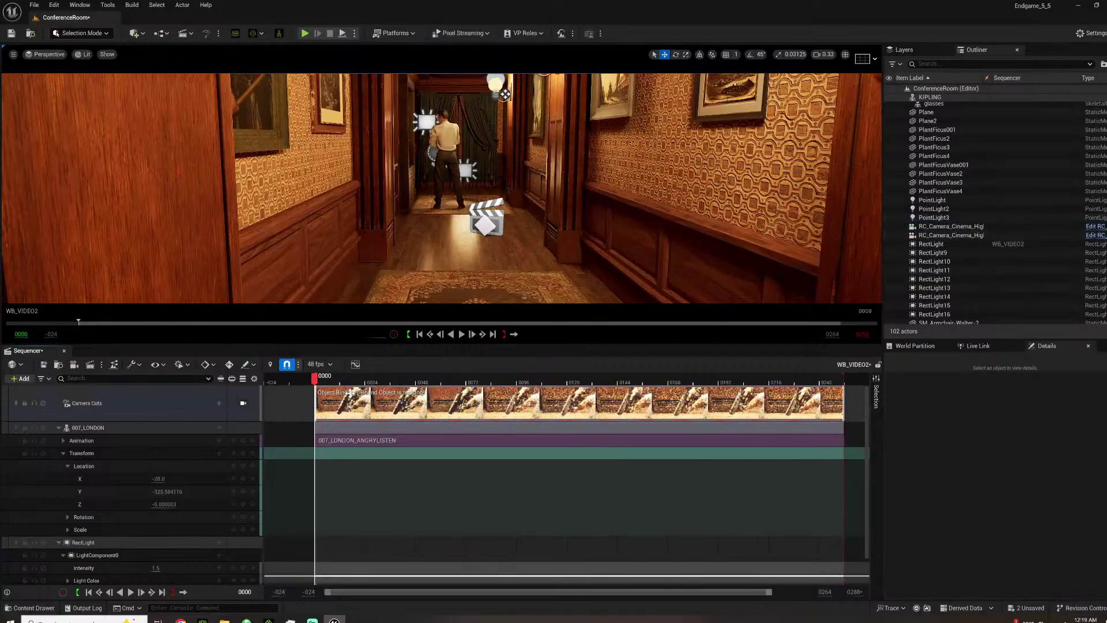
key("Delete")
Pilot the RC_Camera_Cinema_HighEnd_ actor into the hallway and frame the standing man from behind at a low angle.
left_click(960, 227)
right_click(954, 228)
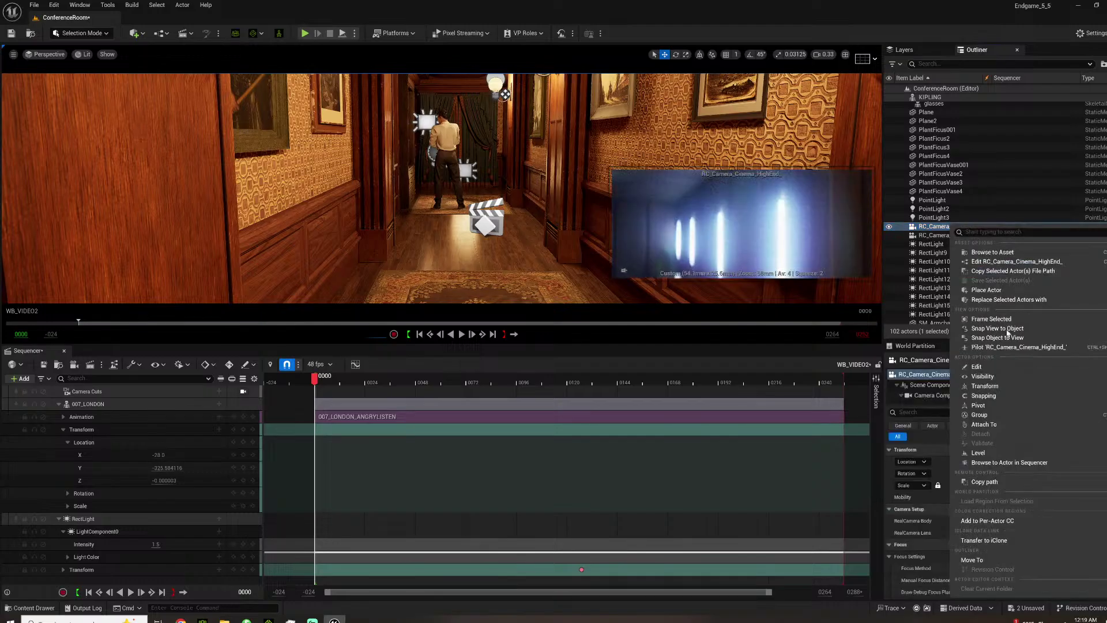
left_click(930, 235)
left_click(946, 226)
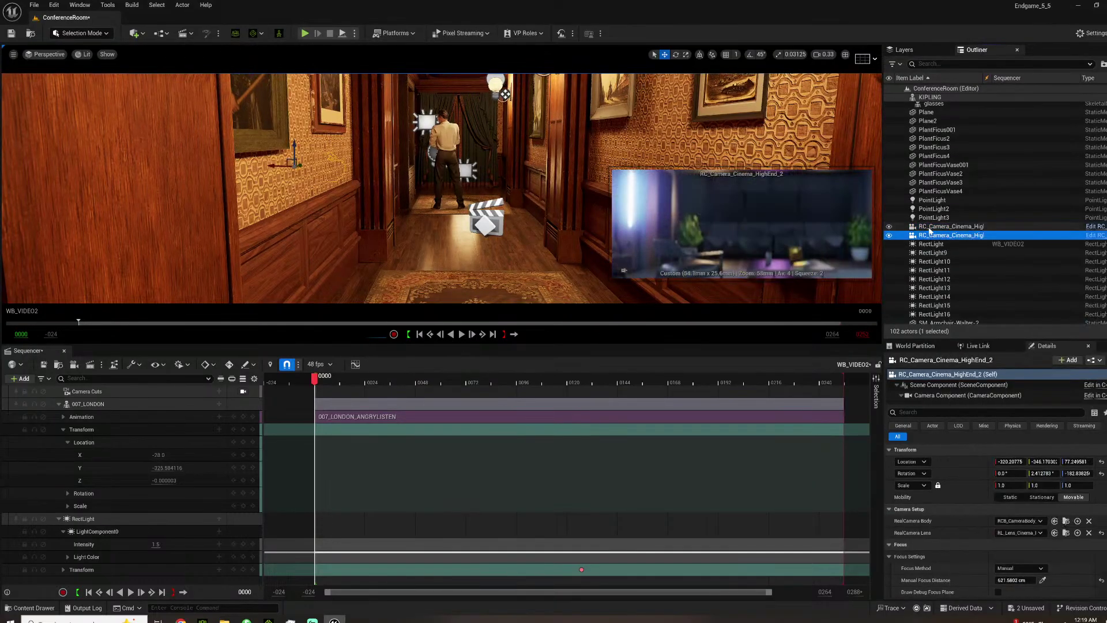
right_click(934, 228)
mouse_move(967, 411)
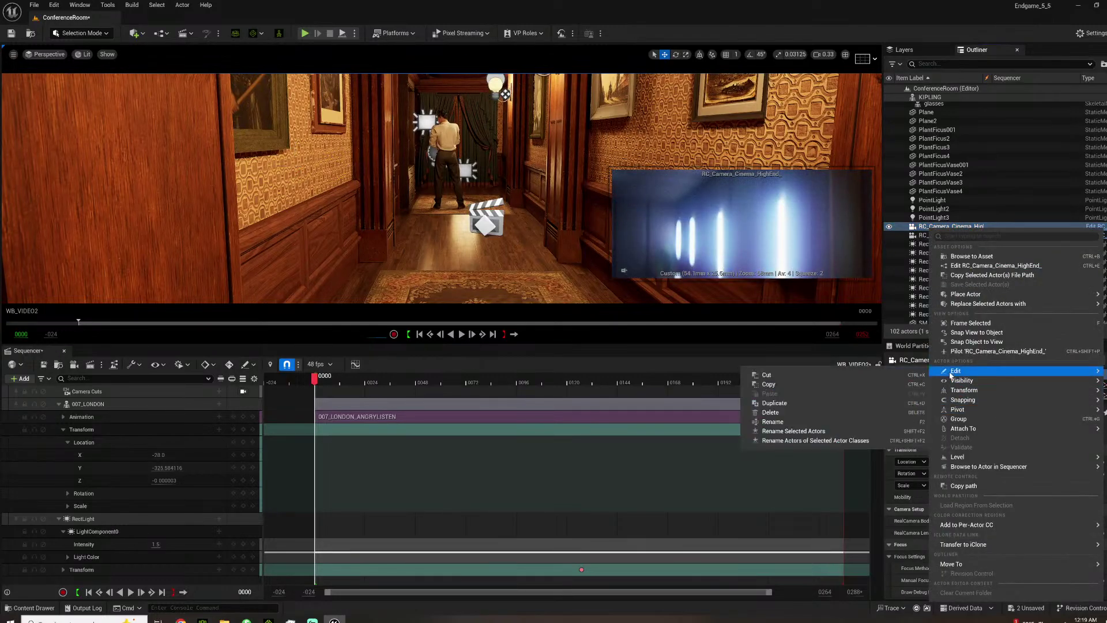
left_click(986, 351)
right_click_drag(565, 231, 841, 247)
key("w")
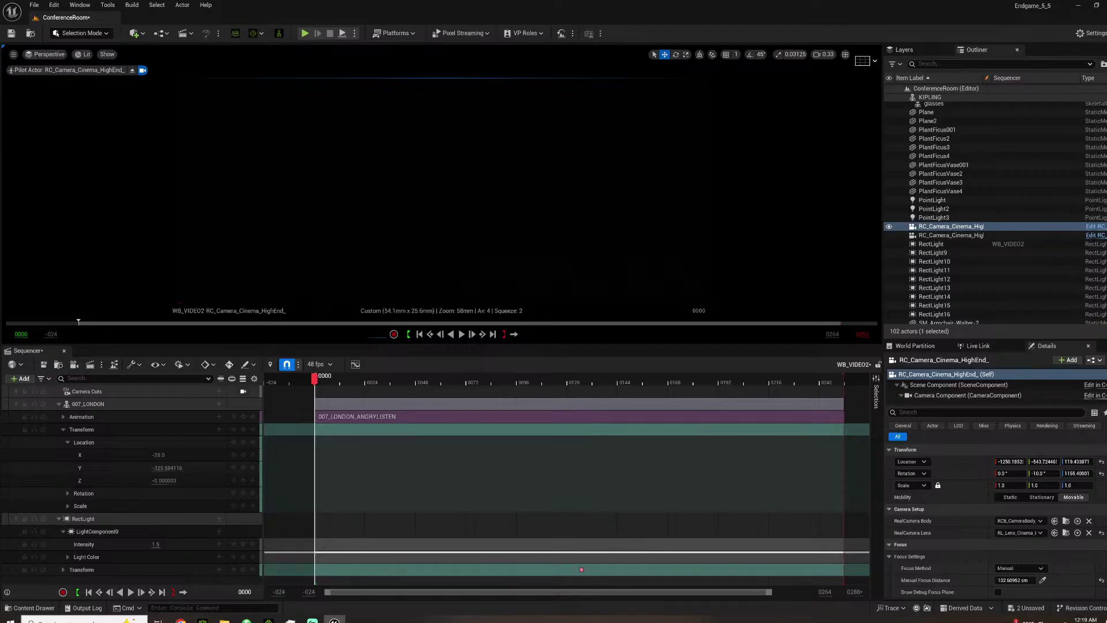
right_click_drag(842, 247, 848, 248)
right_click_drag(565, 231, 544, 158)
key("w")
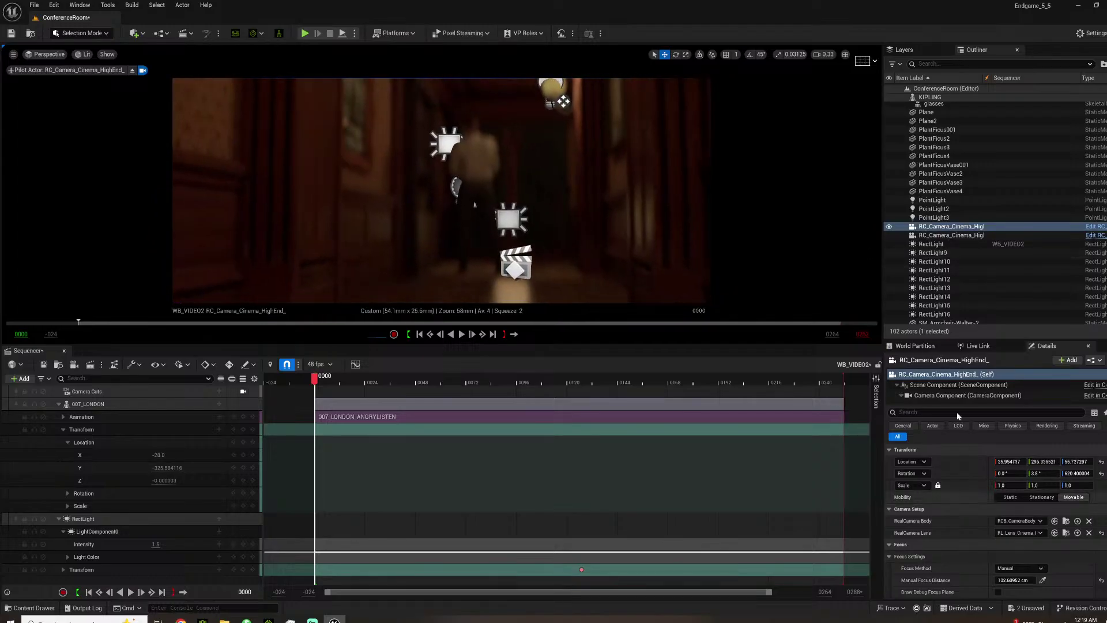
Set the camera component's exposure compensation to 6 after trying 7 and 5.
left_click(957, 395)
scroll(998, 503, "down", 8)
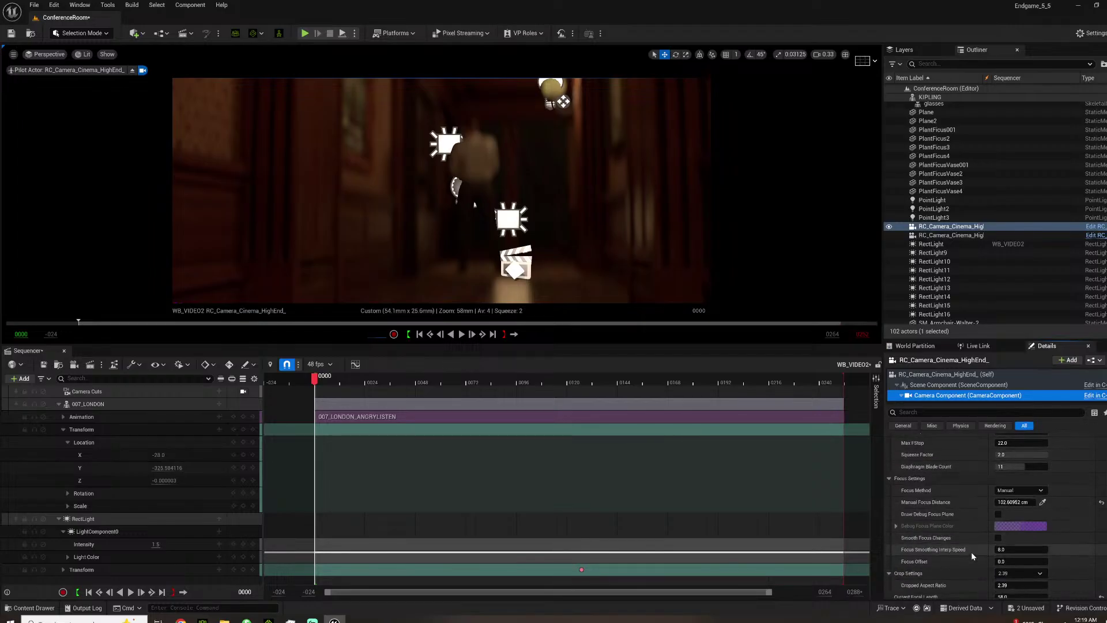
scroll(961, 529, "down", 10)
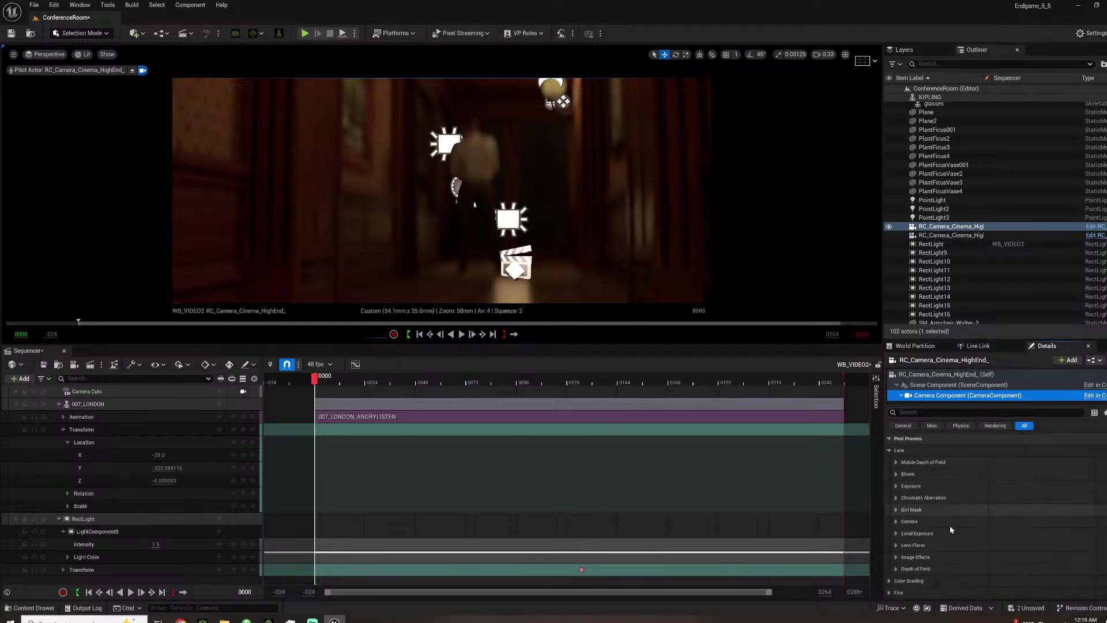
left_click(896, 472)
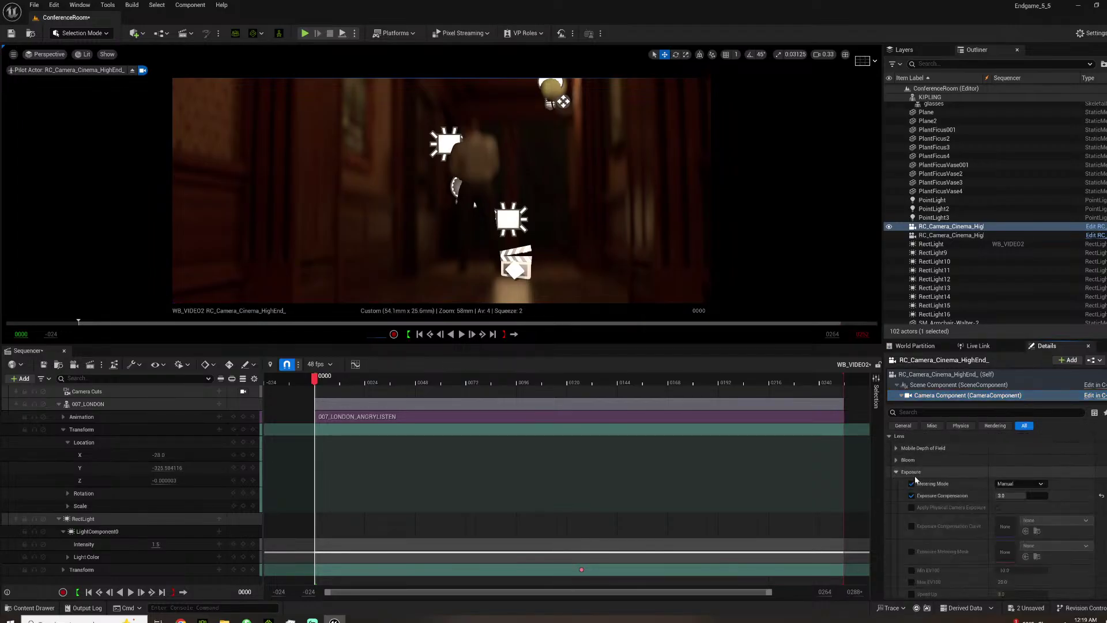
left_click(1016, 497)
type("7")
key("Return")
type("5")
key("Return")
type("6")
key("Return")
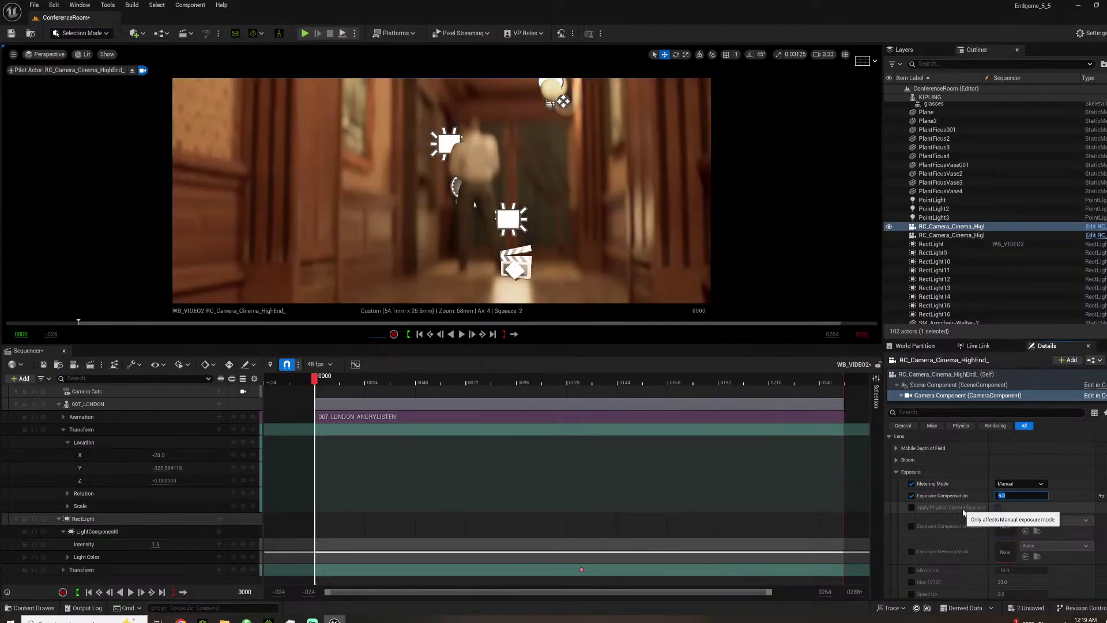
Add RC_Camera_Cinema_HighEnd_ to the WB_VIDEO2 sequence with a camera cut.
scroll(951, 472, "up", 4)
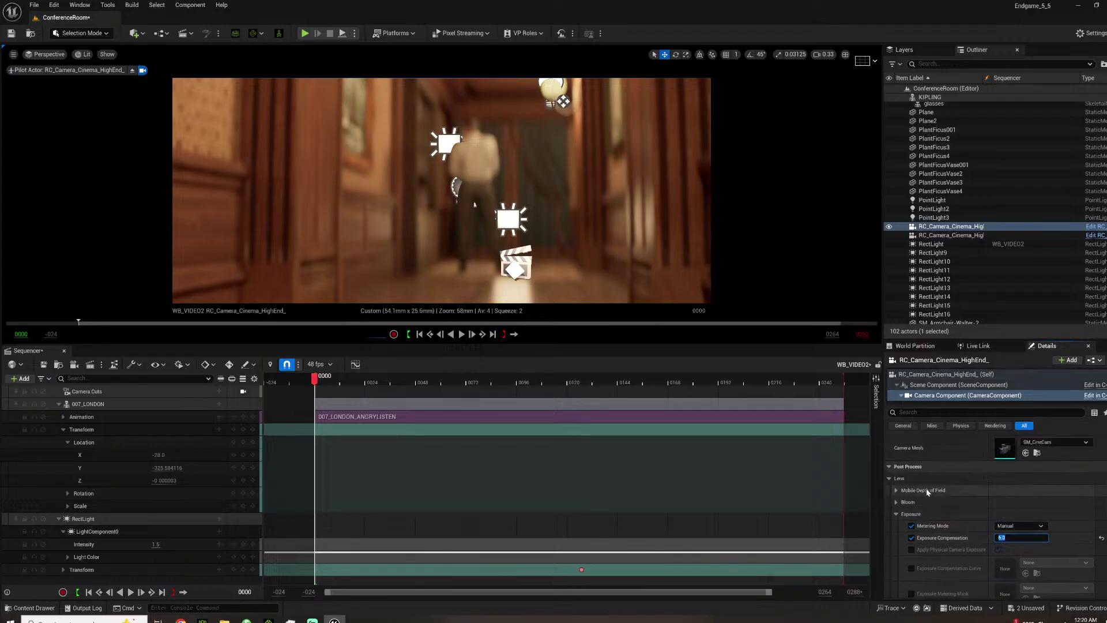
scroll(952, 467, "up", 4)
left_click_drag(948, 226, 147, 531)
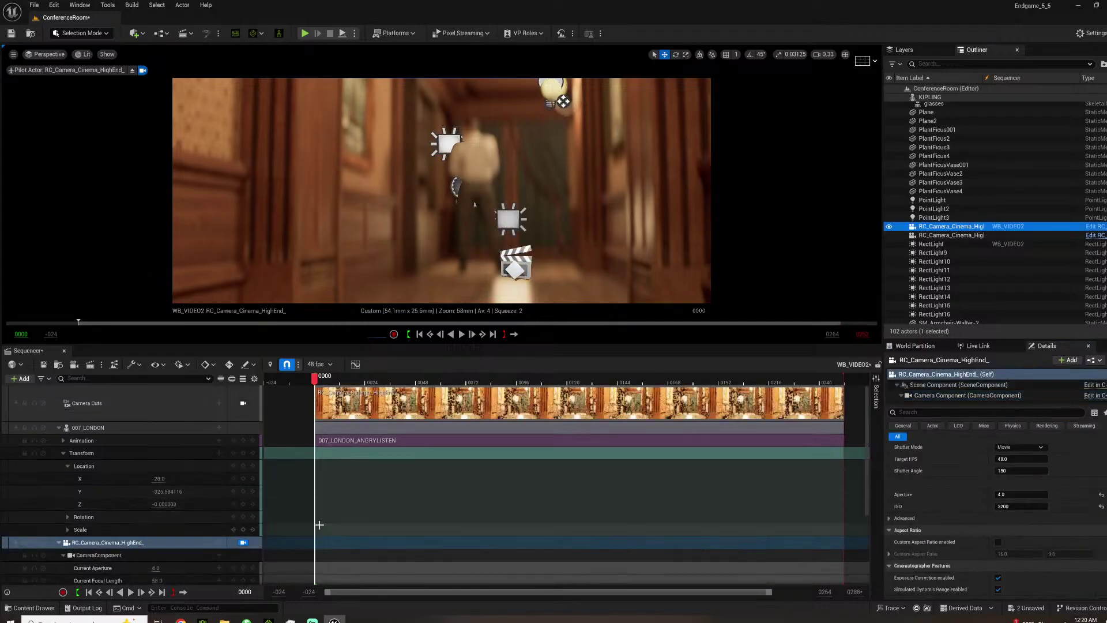
Sample the camera's manual focus distance from the man's back.
scroll(186, 506, "down", 2)
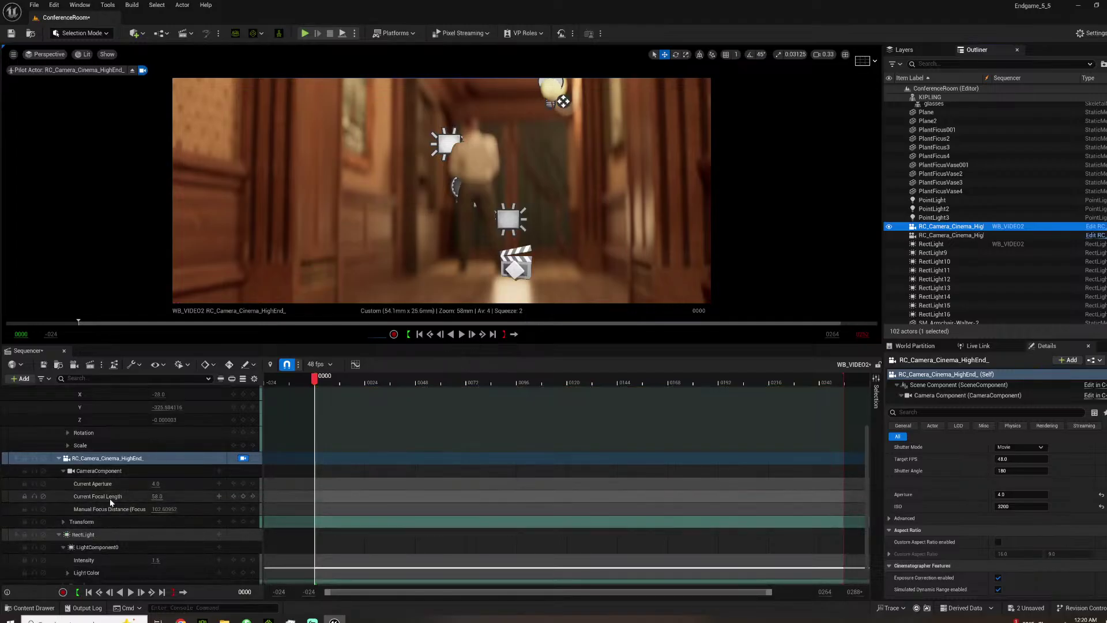
scroll(987, 545, "down", 6)
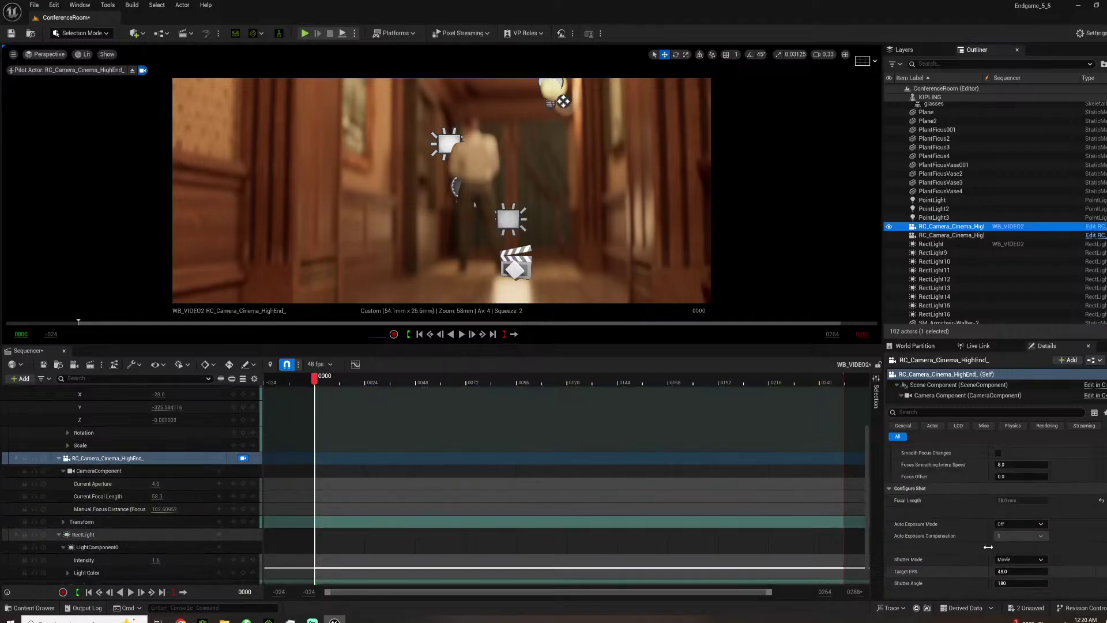
left_click(1042, 524)
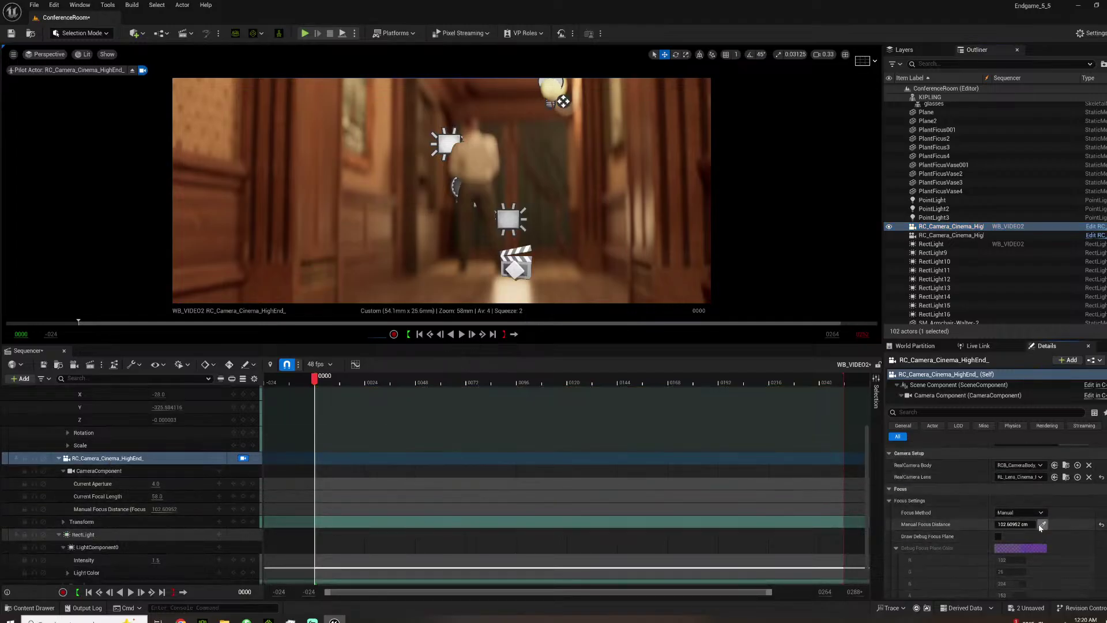
left_click(471, 171)
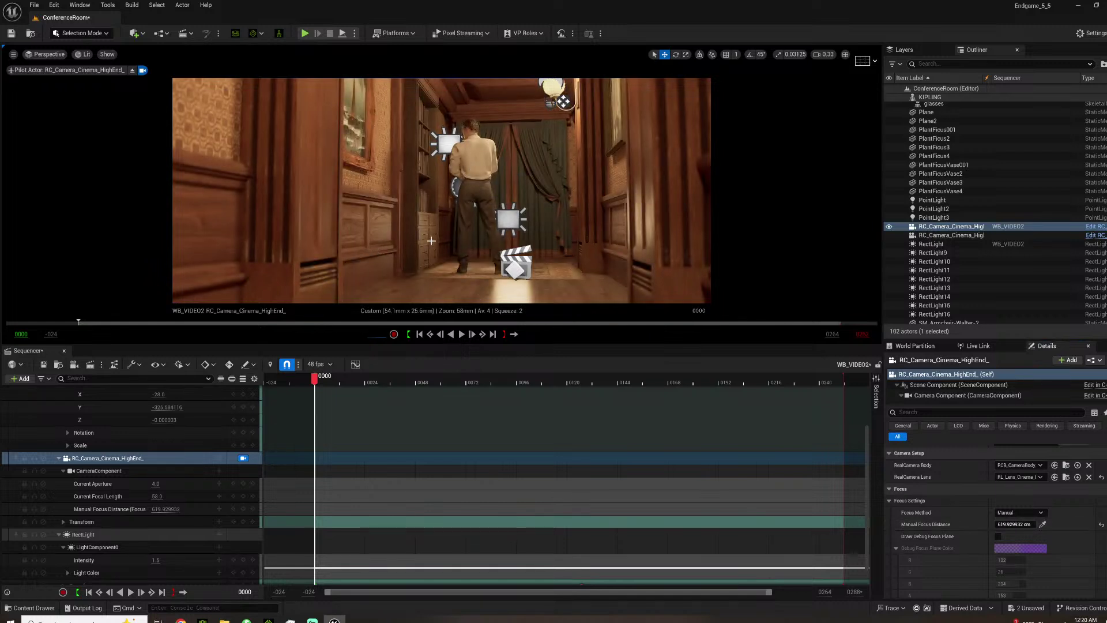
Key a starting camera transform at frame 0 and try a closer framing of the man at frame 200.
mouse_move(427, 463)
right_mouse_down()
mouse_move(427, 521)
mouse_move(424, 453)
right_mouse_up()
scroll(347, 485, "up", 2)
left_click_drag(316, 381, 737, 400)
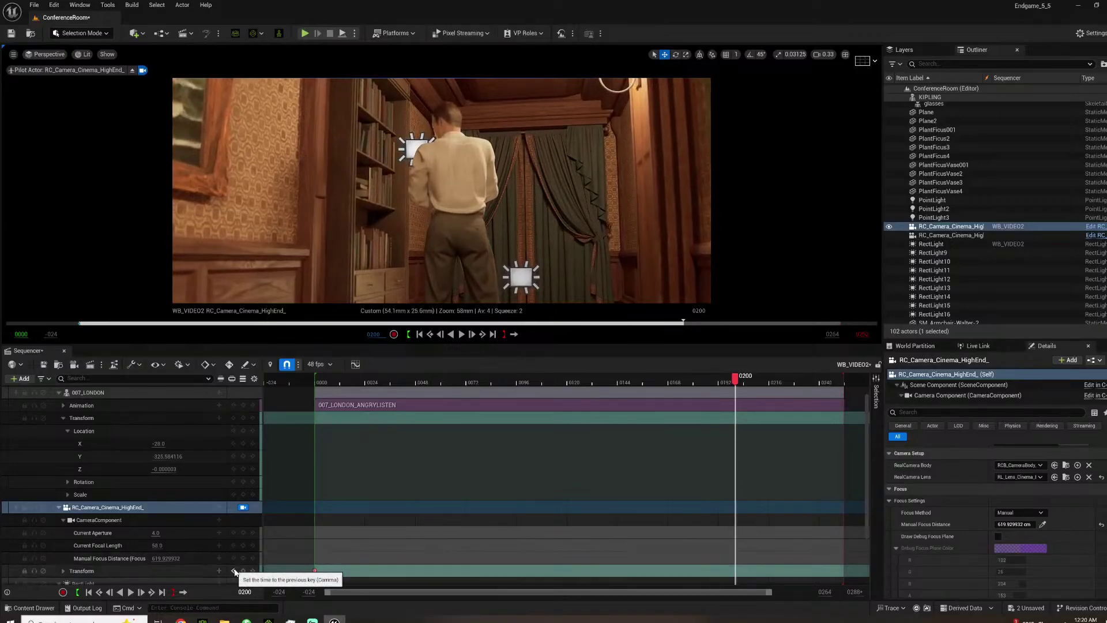
left_click(235, 571)
Show the 3x3 composition grid, reframe the man slightly off-center at frame 0, and key the camera transform.
left_click(865, 62)
left_click(911, 111)
right_click_drag(500, 200, 522, 182)
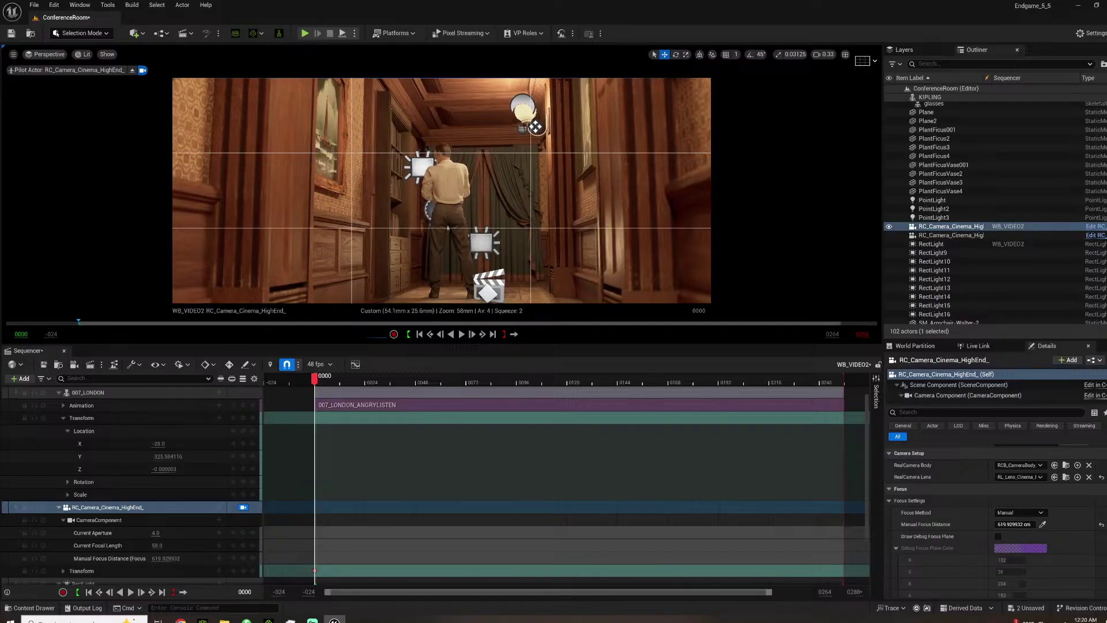
left_click(242, 571)
Try the 2x2 composition grid and switch back to the 3x3 grid.
left_click(875, 61)
left_click(879, 134)
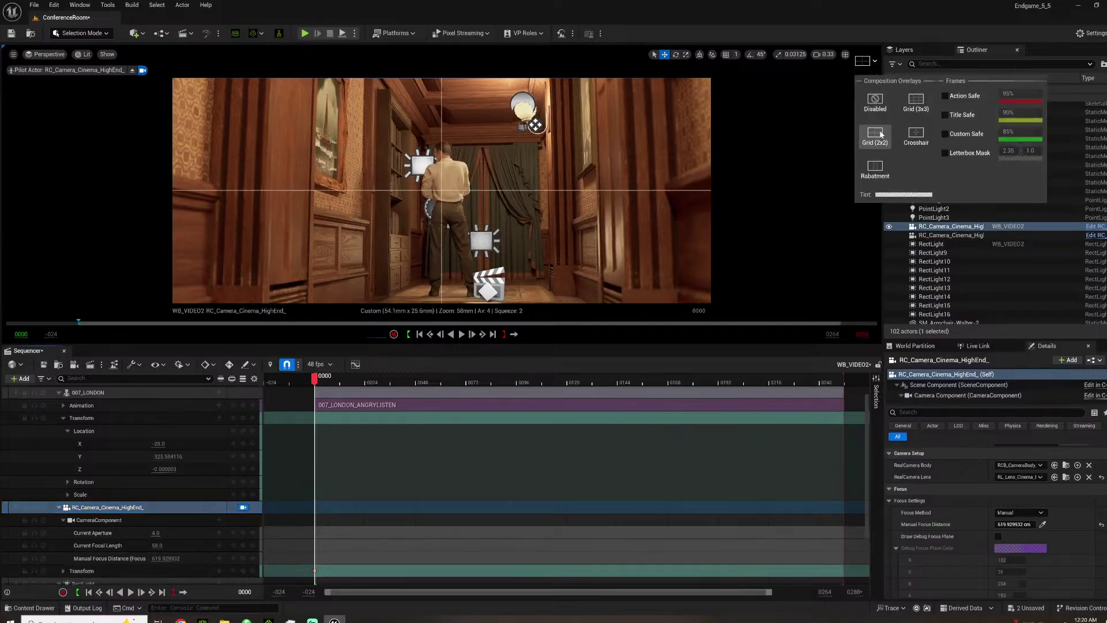
left_click(915, 101)
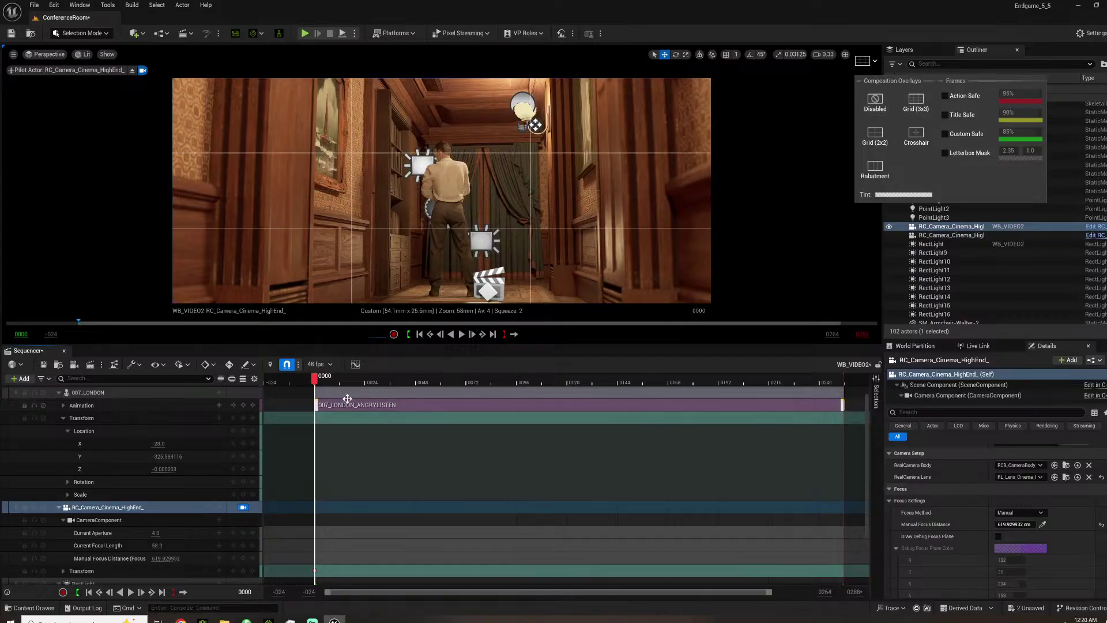
Move the camera closer to the man at frame 243, key its transform, and play back the push-in.
left_click_drag(345, 386, 825, 362)
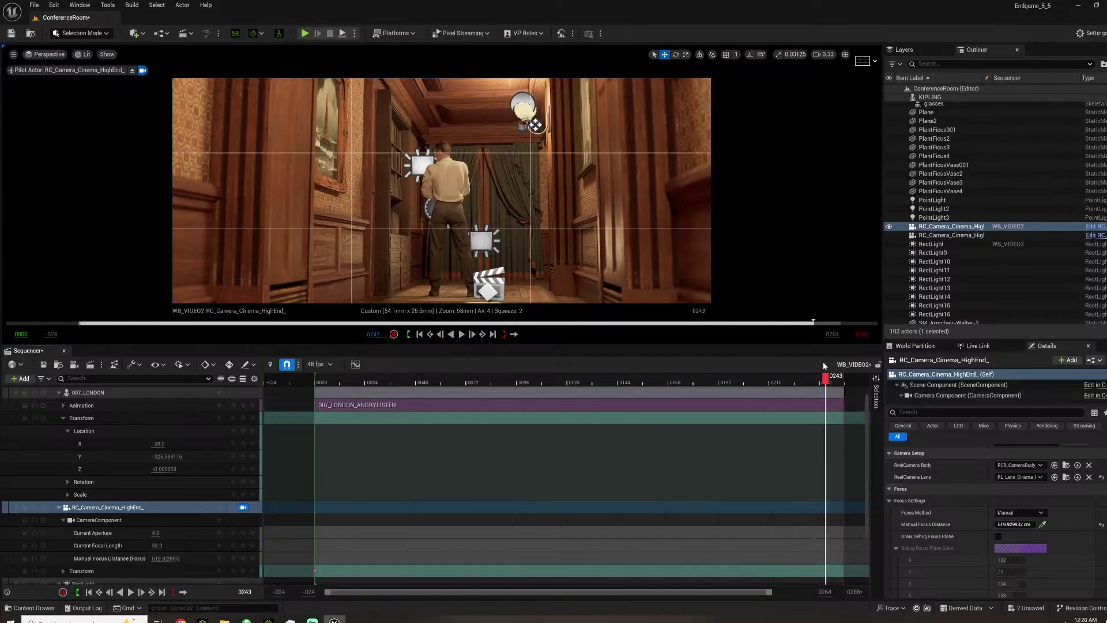
key("w")
right_click_drag(613, 204, 617, 195)
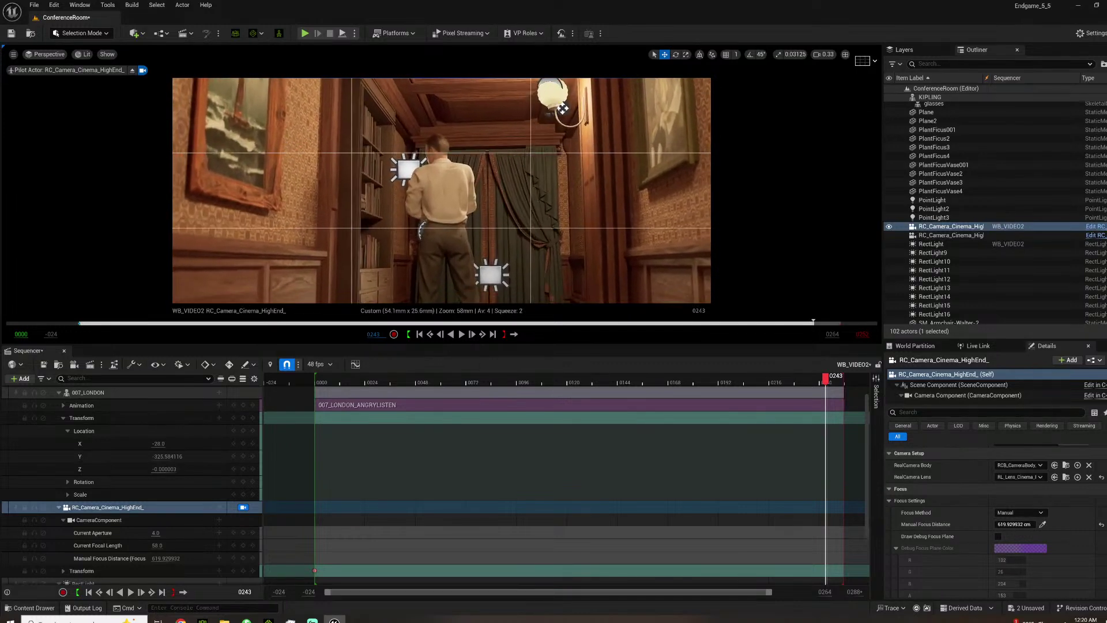
left_click(243, 571)
left_click(350, 378)
key("space")
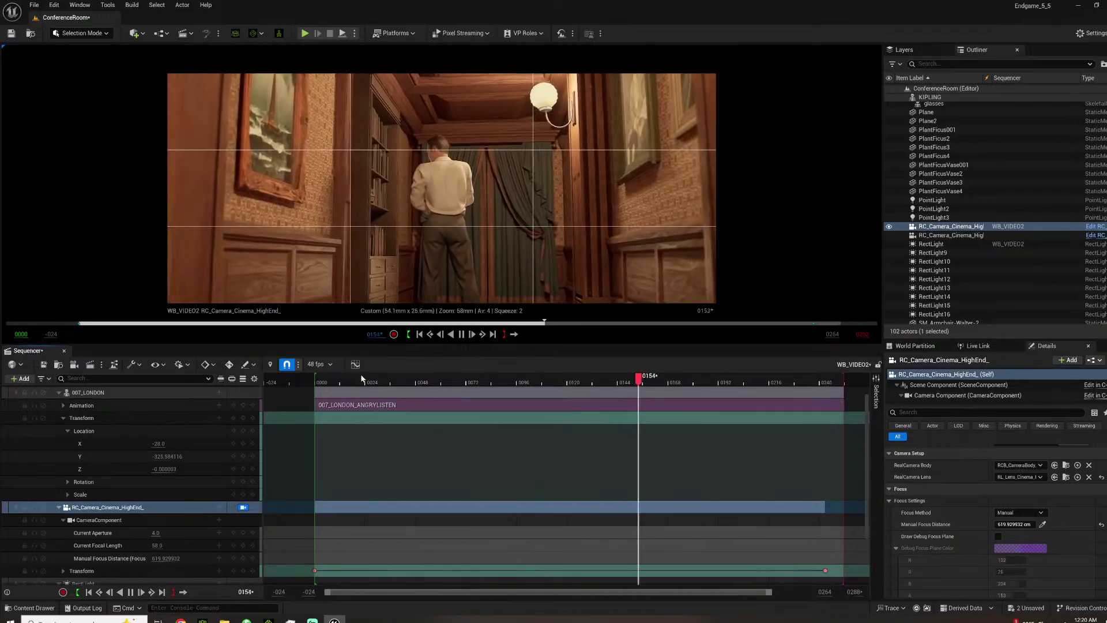
key("space")
left_click_drag(348, 382, 322, 382)
Key the camera's manual focus distance on the man at frame 0, checking it with the debug focus plane.
left_click(234, 571)
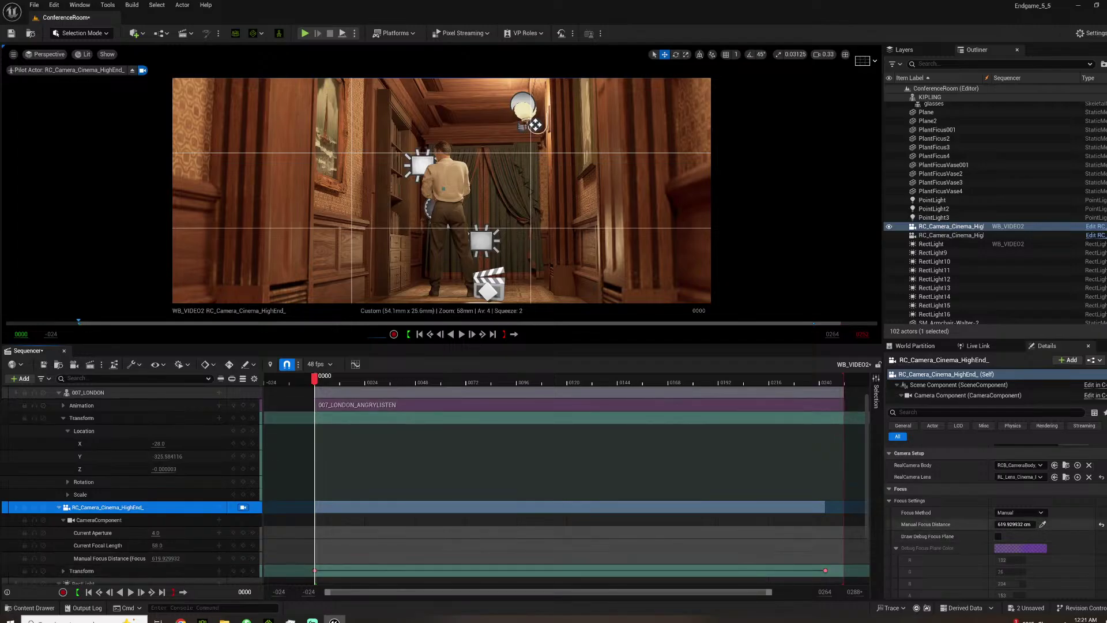
left_click(1043, 526)
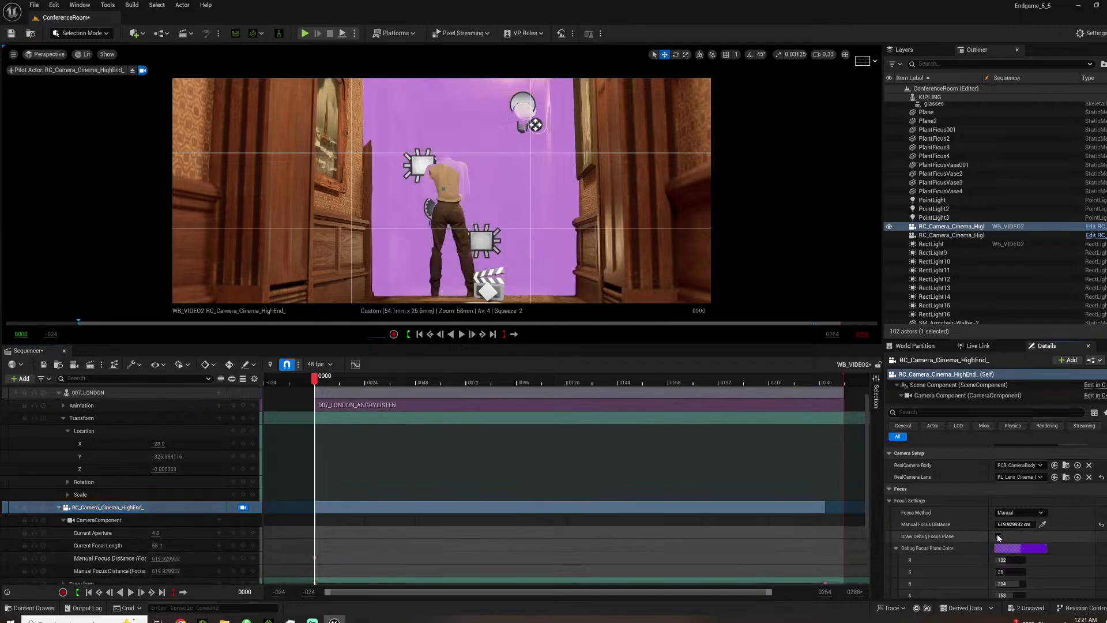
left_click(998, 536)
At the frame 243 key, show the debug focus plane and set the manual focus distance to about 432.74 cm.
scroll(201, 539, "down", 1)
left_click(253, 556)
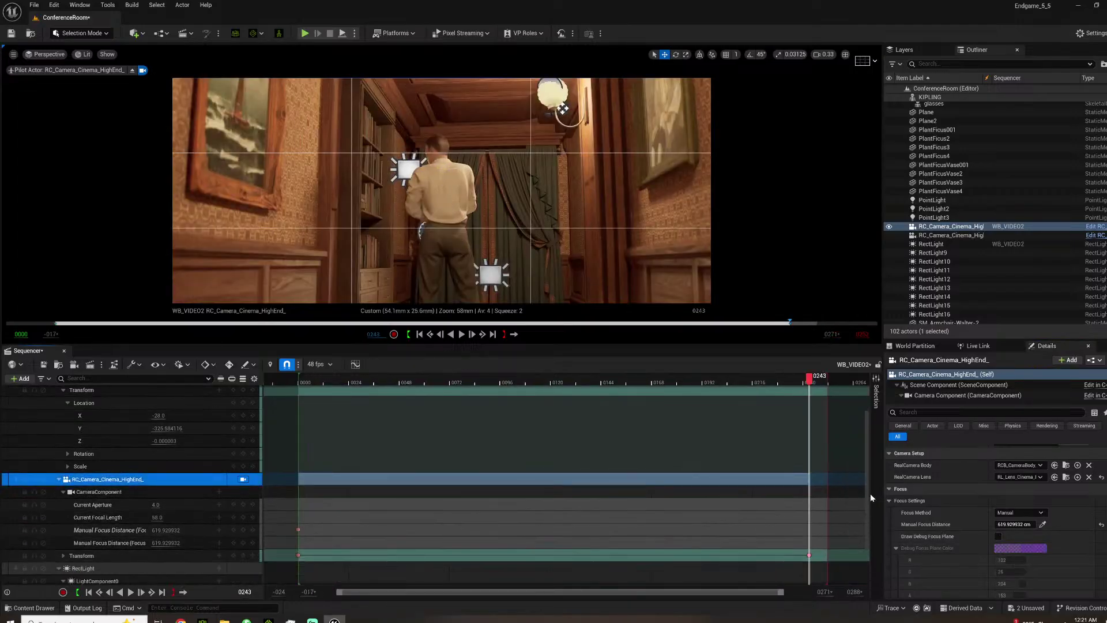
left_click(998, 536)
left_click_drag(1009, 524, 1003, 524)
With the 3x3 composition grid chosen, hide the debug focus plane and play back the push-in from frame 0.
left_click(873, 60)
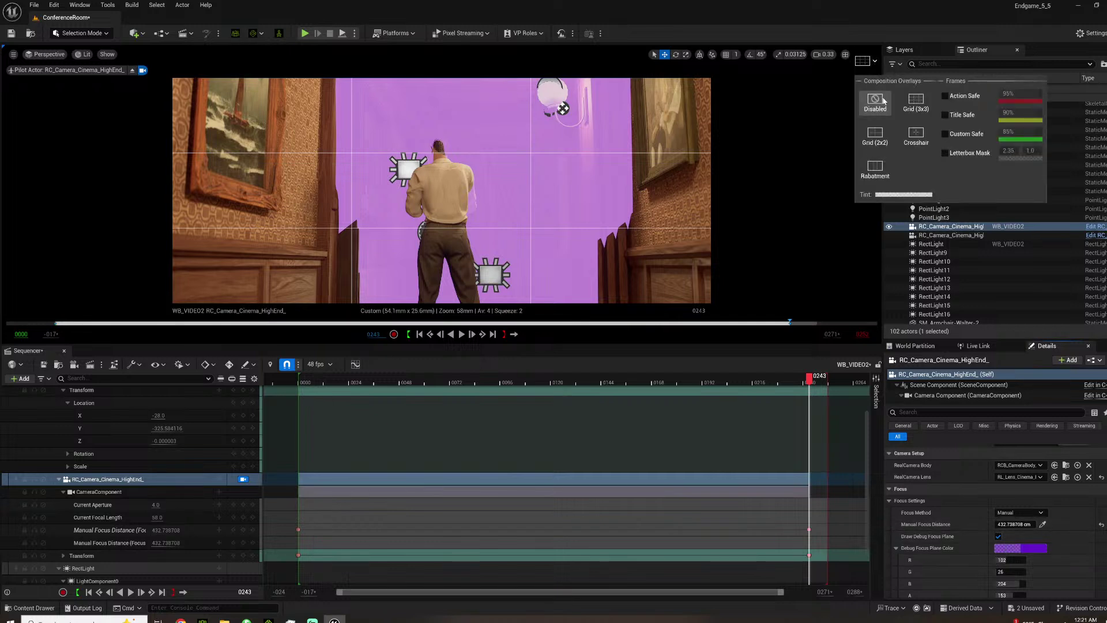
left_click(879, 136)
left_click(914, 102)
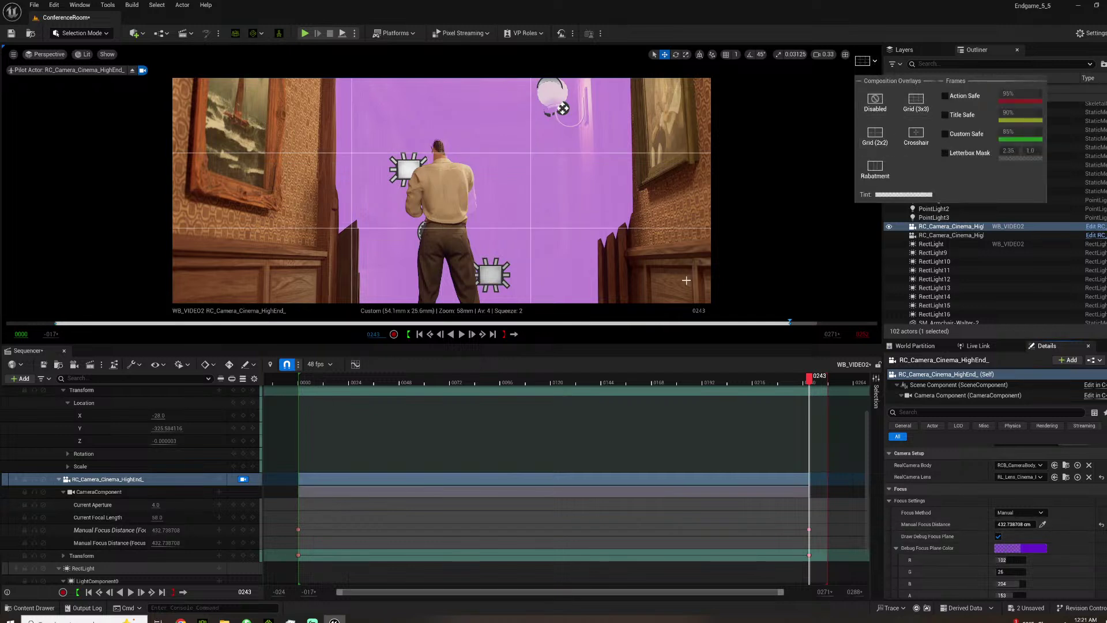
left_click(998, 536)
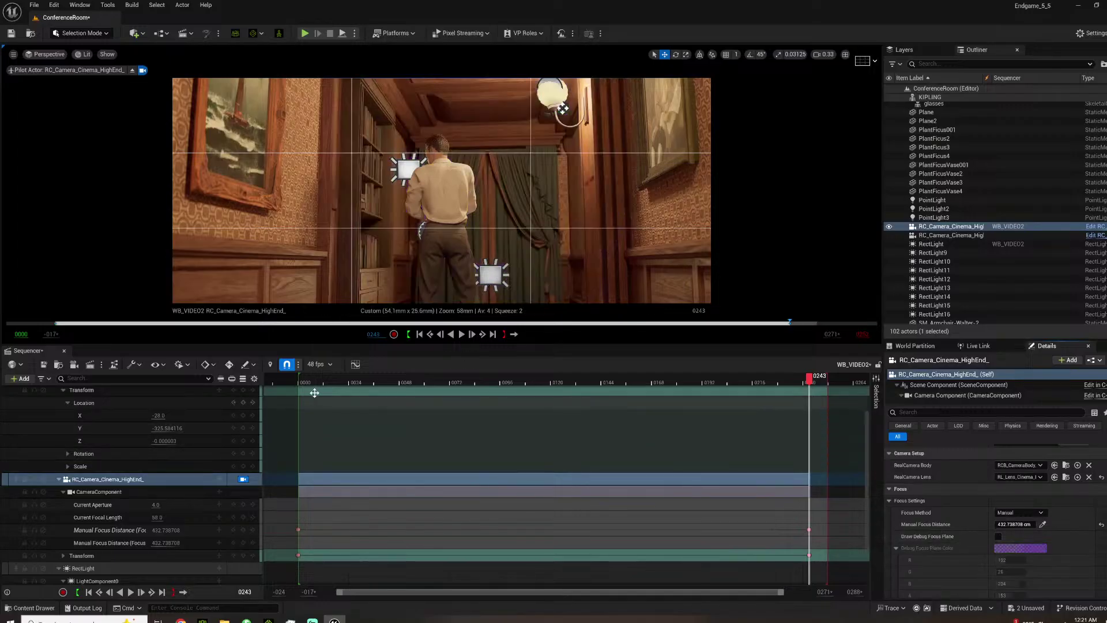
left_click(304, 380)
key("space")
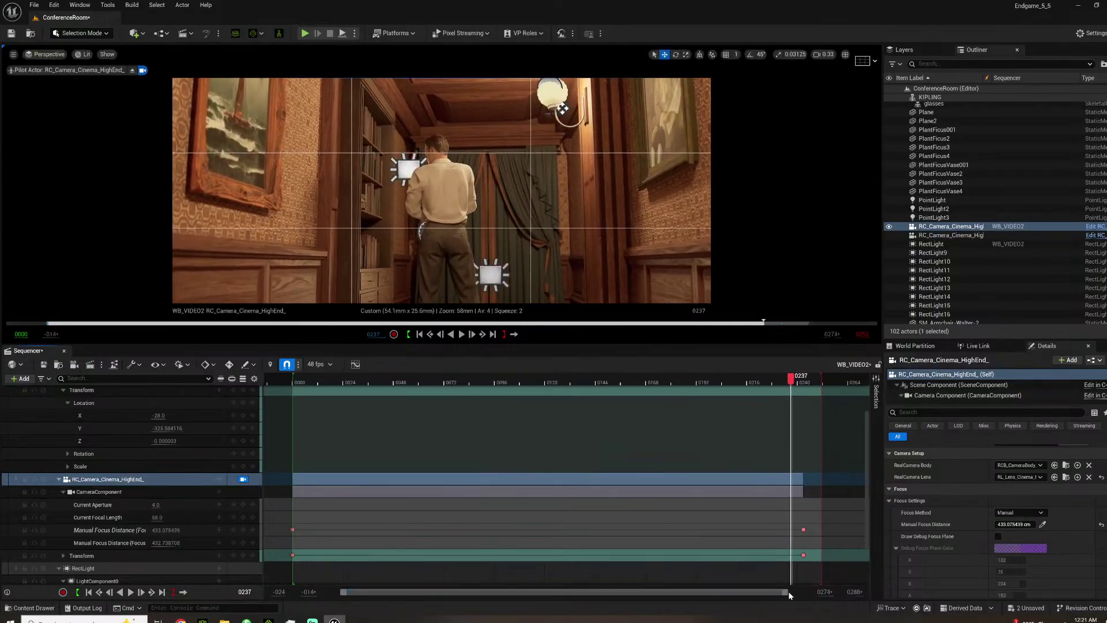
Extend the camera's section and its keys past frame 243 to about frame 280, and play back the slower push-in.
left_click_drag(788, 594, 807, 593)
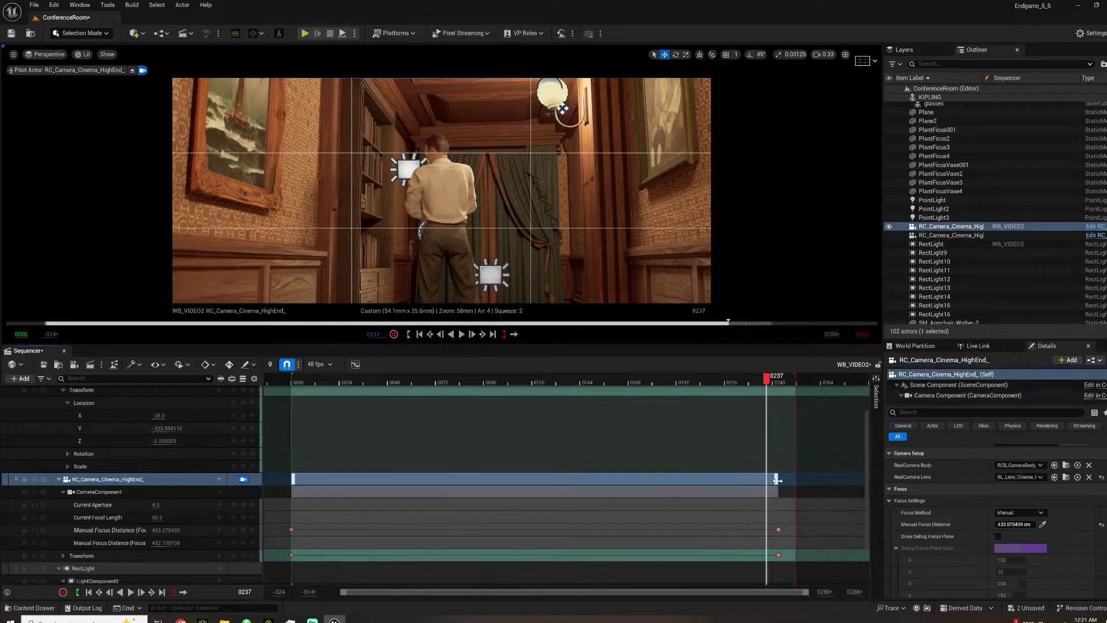
left_click_drag(775, 480, 864, 480)
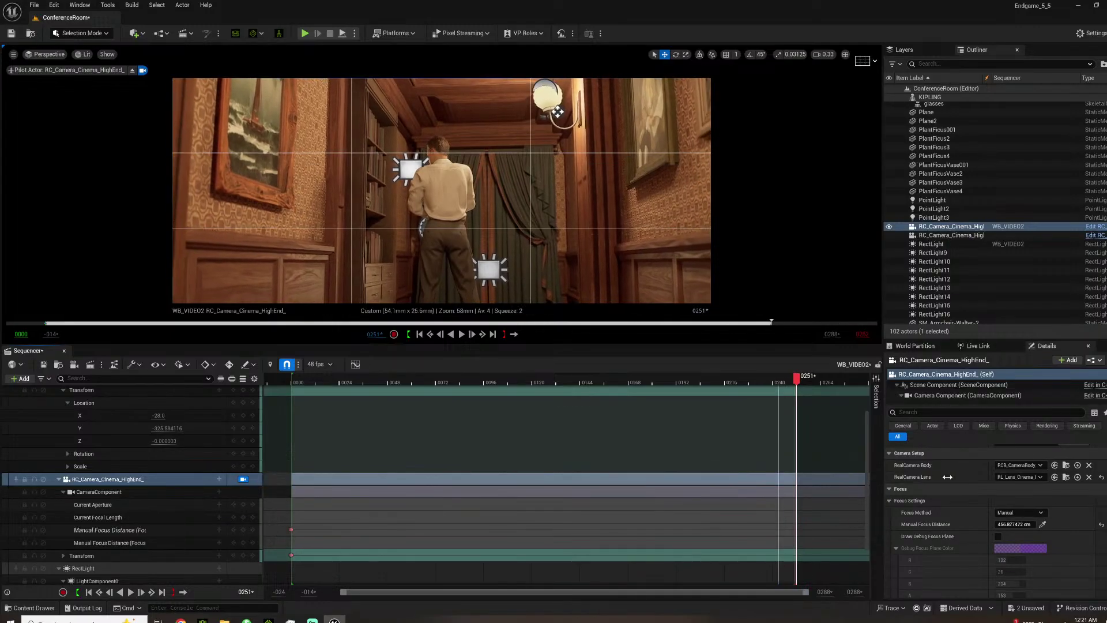
left_click_drag(669, 480, 533, 477)
key("space")
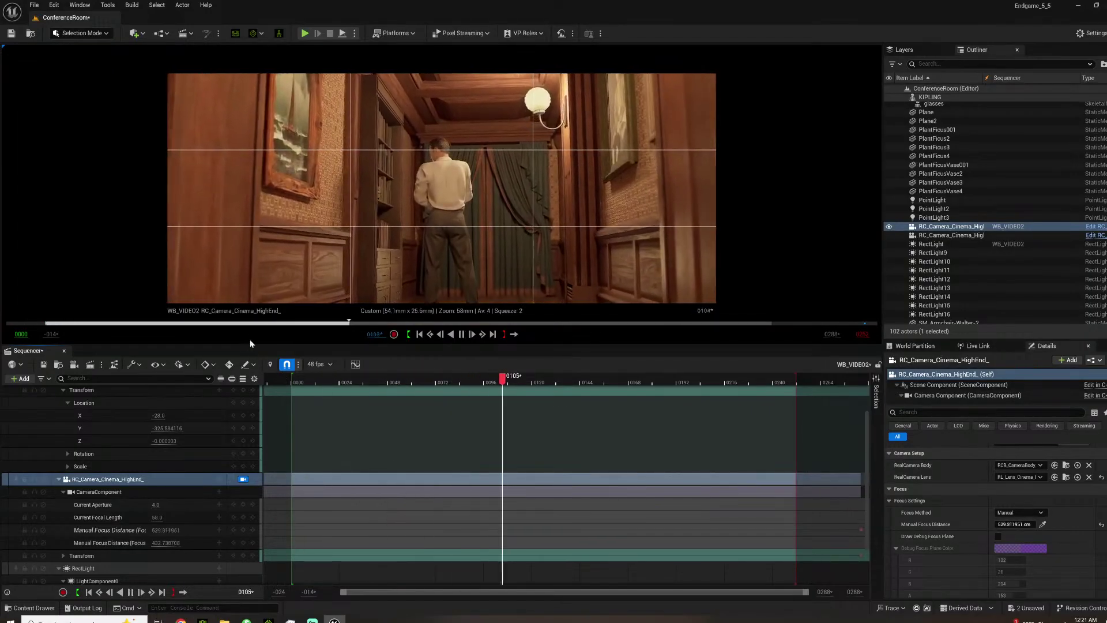
key("space")
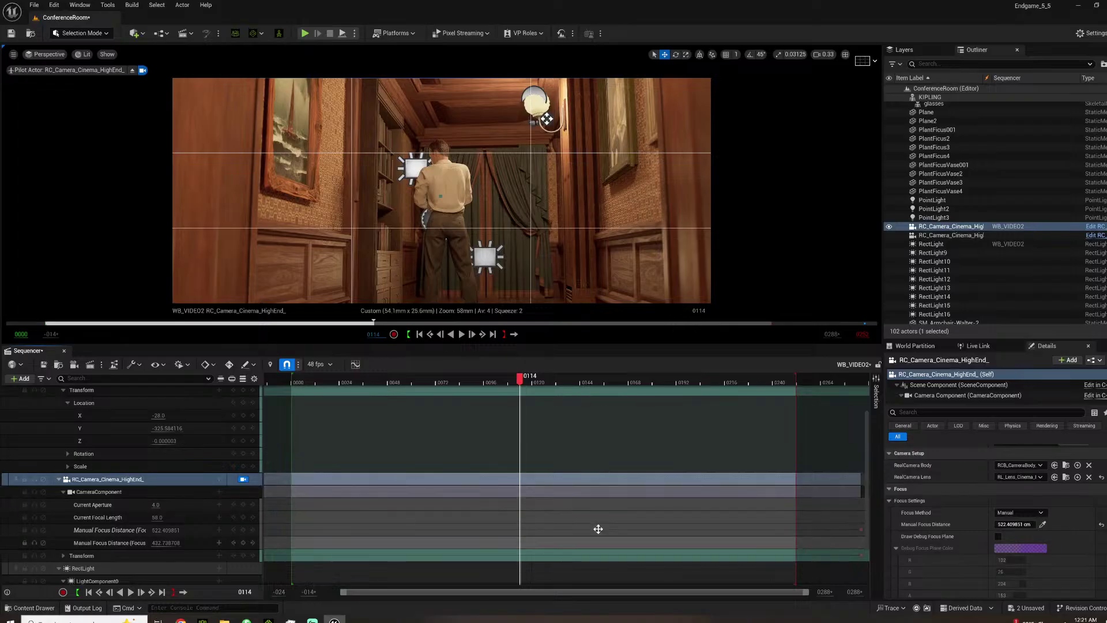
Set the timeline's view end to frame 750 and stretch the camera's section and keys to about frame 400.
left_click(824, 591)
type("750")
key("Return")
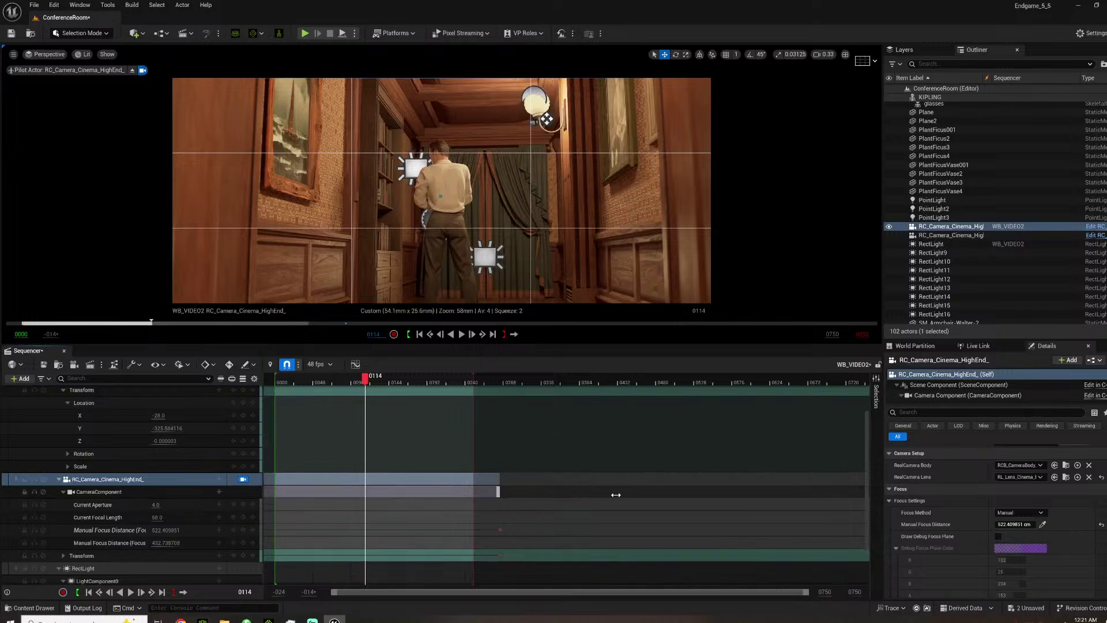
left_click_drag(606, 495, 624, 494)
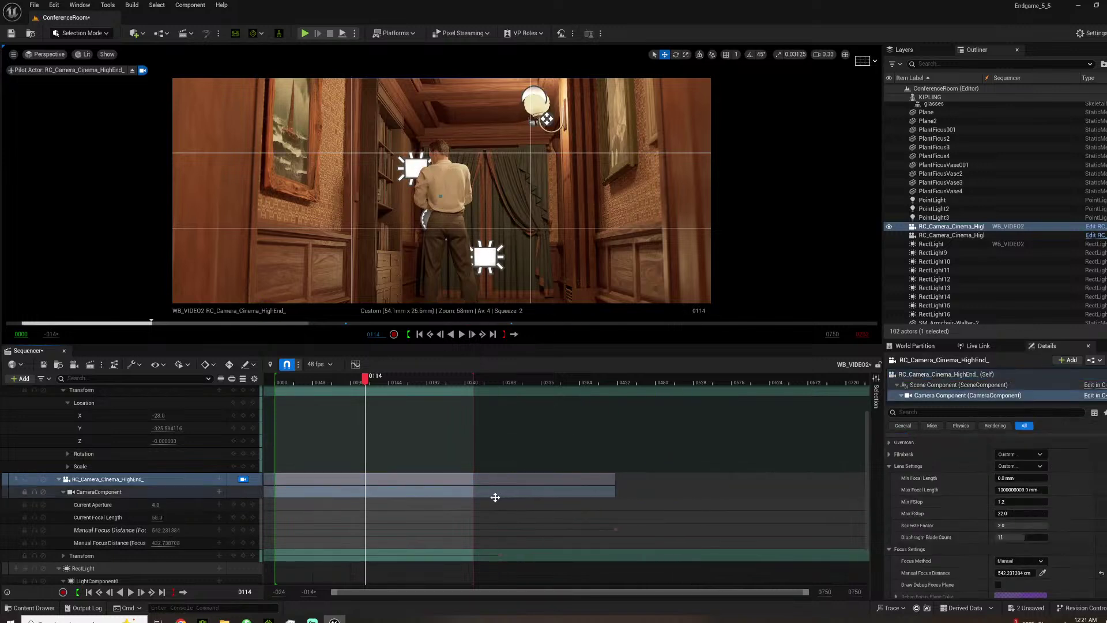
left_click_drag(497, 497, 483, 499)
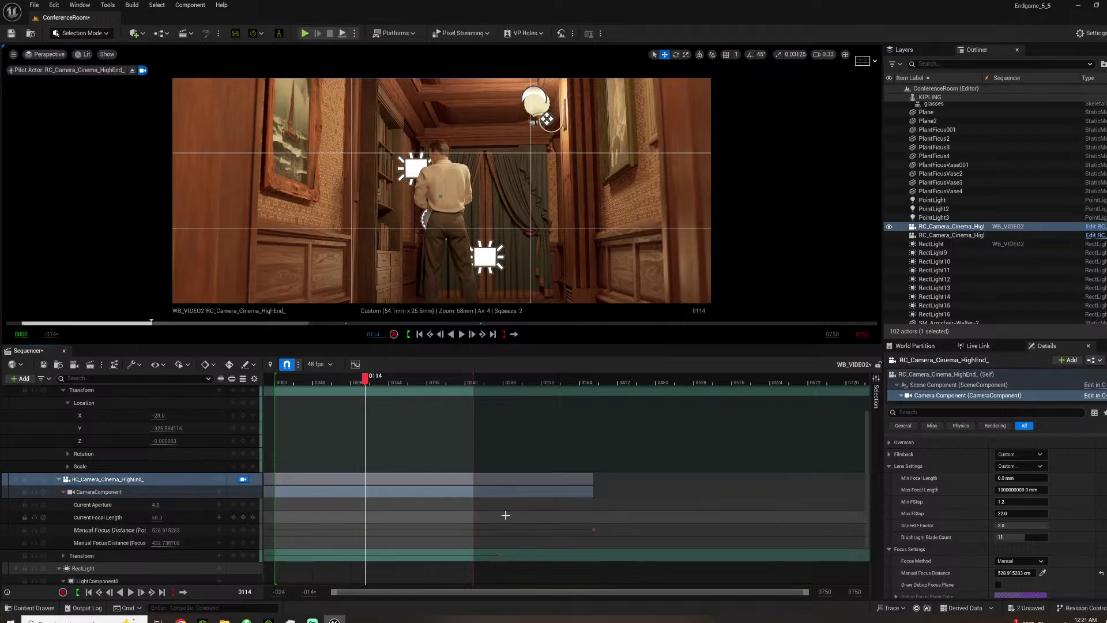
left_click_drag(549, 499, 662, 477)
left_click_drag(581, 477, 507, 488)
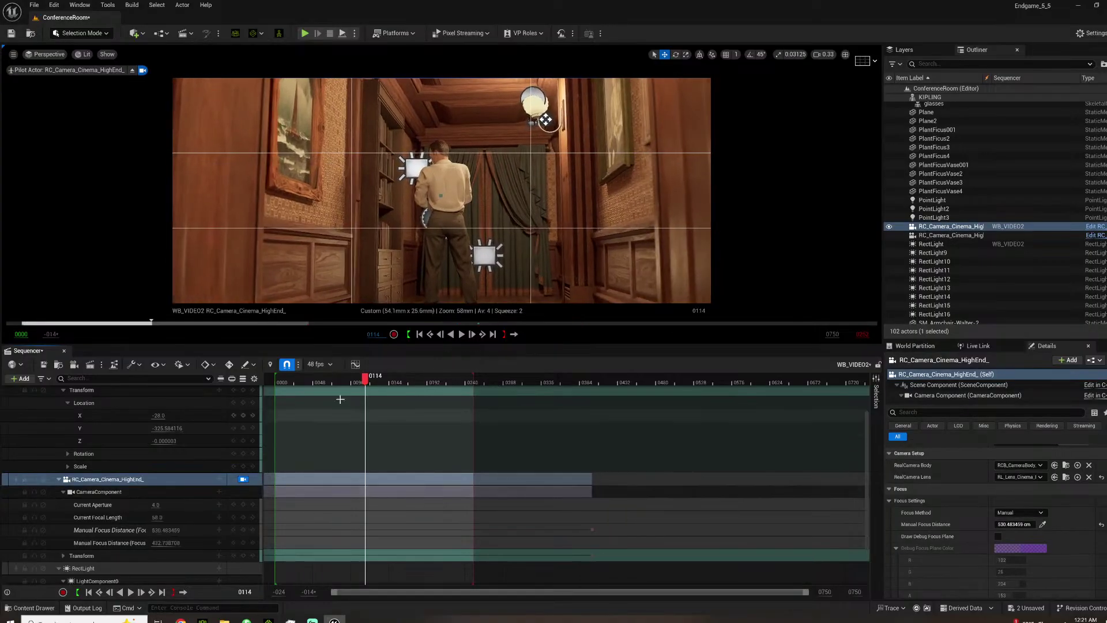
Play back the lengthened push-in from frame 0.
left_click(276, 381)
key("space")
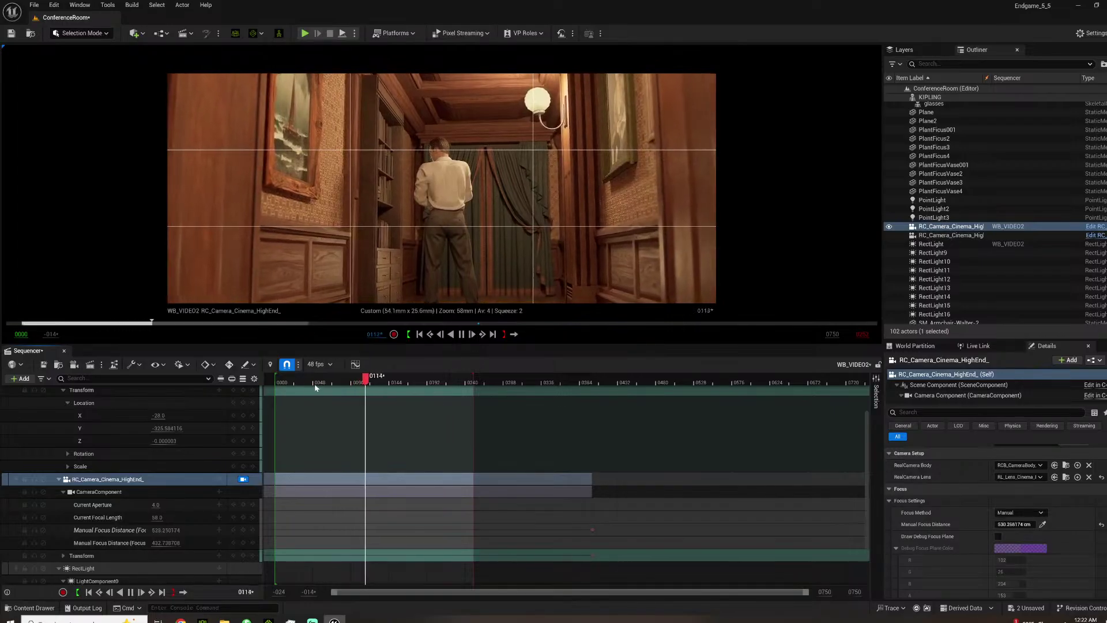
key("space")
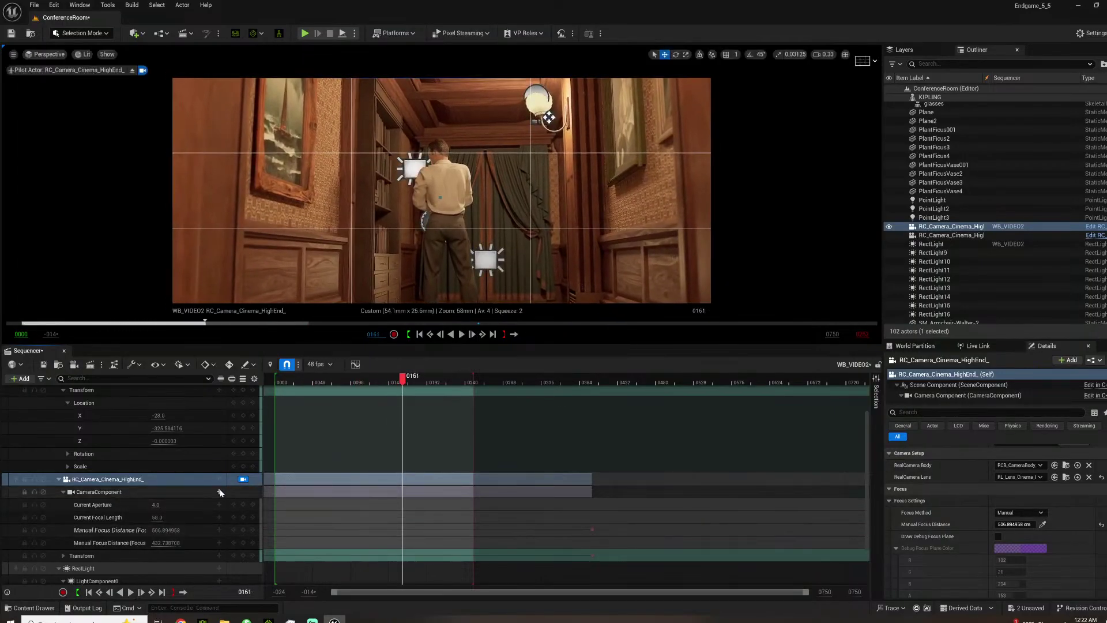
Add the camerashake asset as a Camera Shake track on the camera, start it at frame 0 and extend it to about frame 320.
left_click(218, 482)
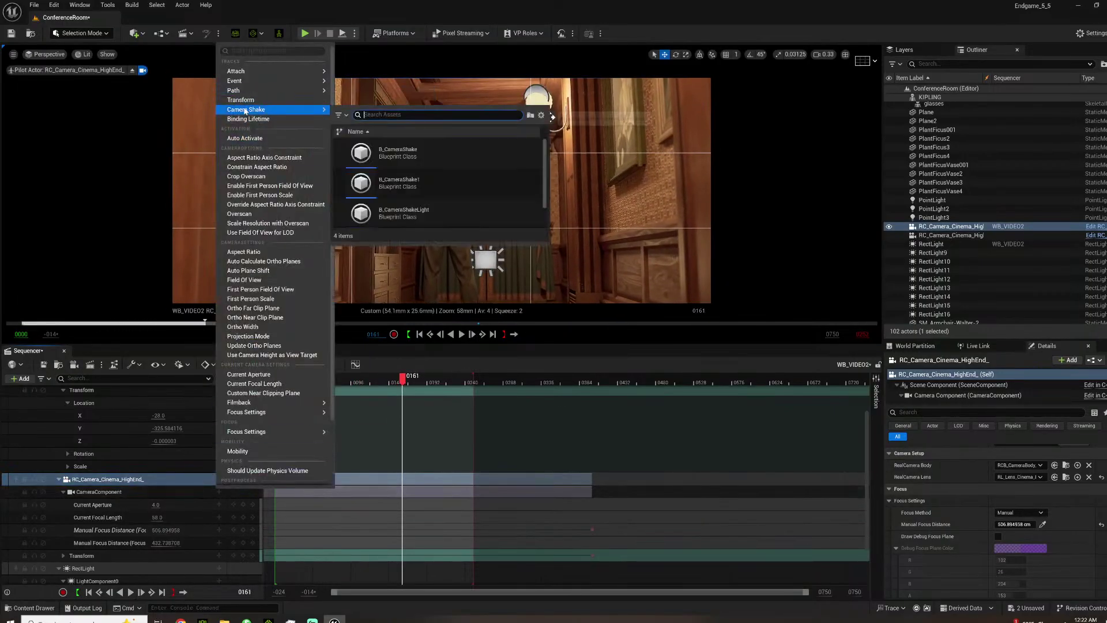
mouse_move(288, 109)
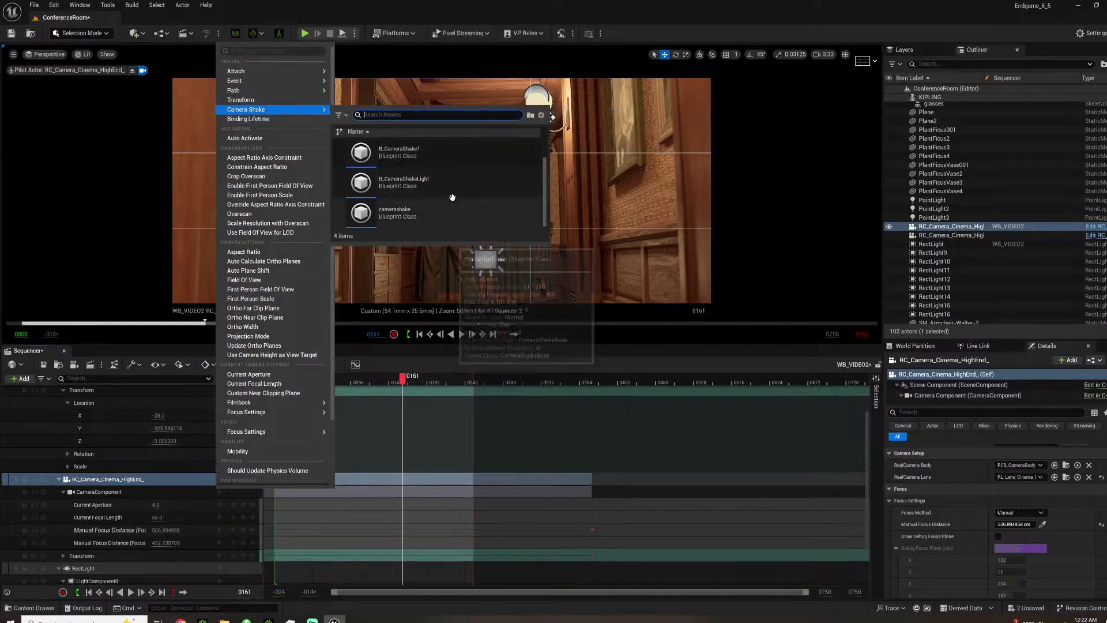
left_click(392, 213)
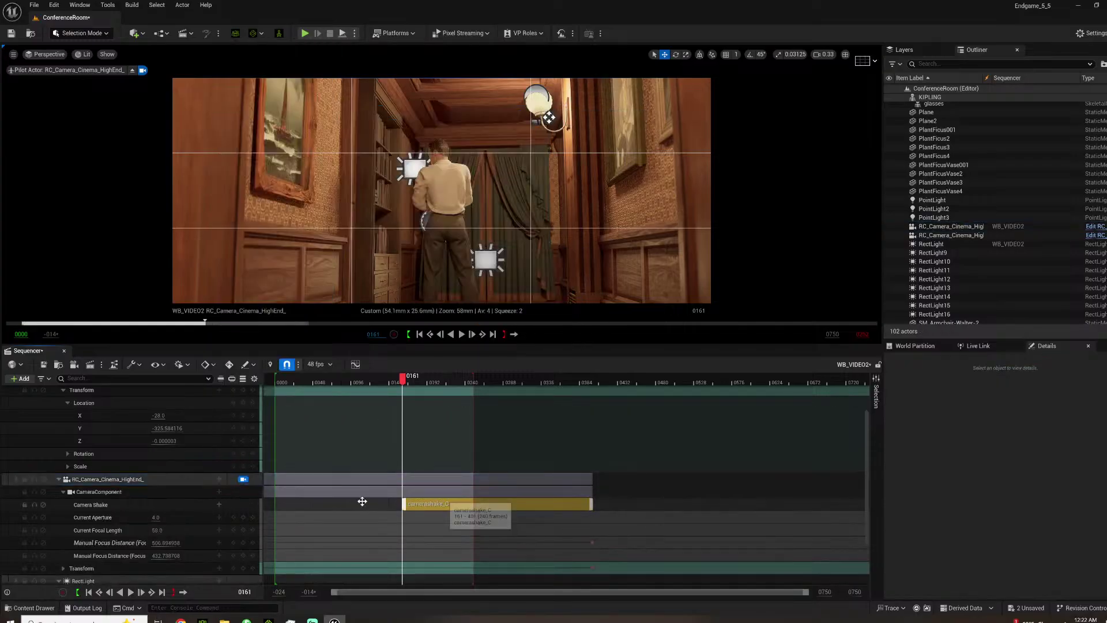
left_click_drag(313, 502, 320, 503)
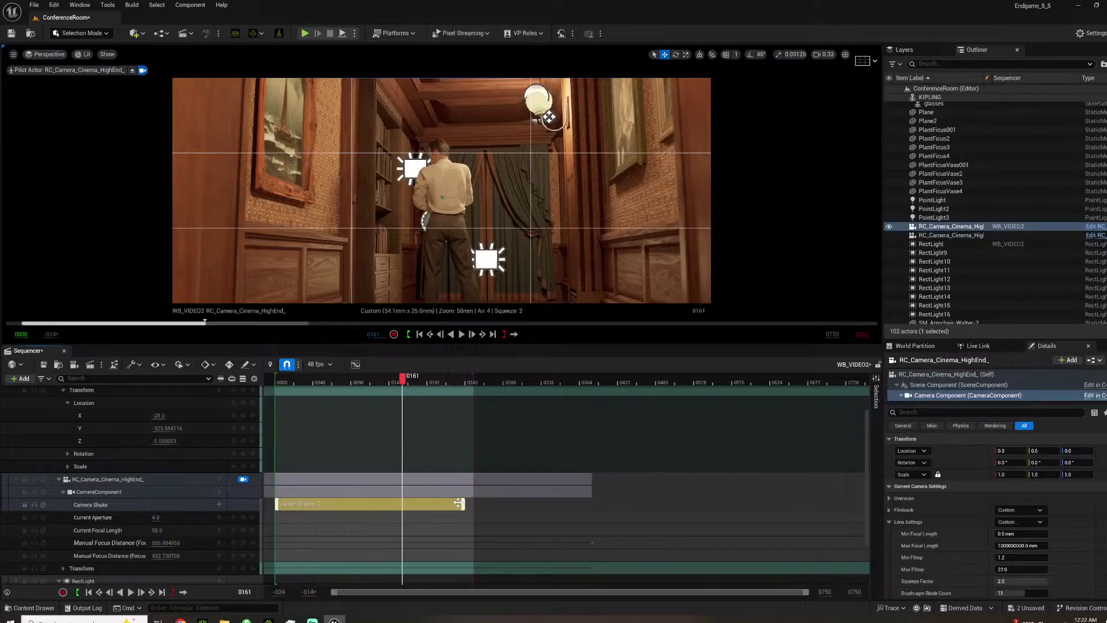
left_click_drag(464, 505, 531, 505)
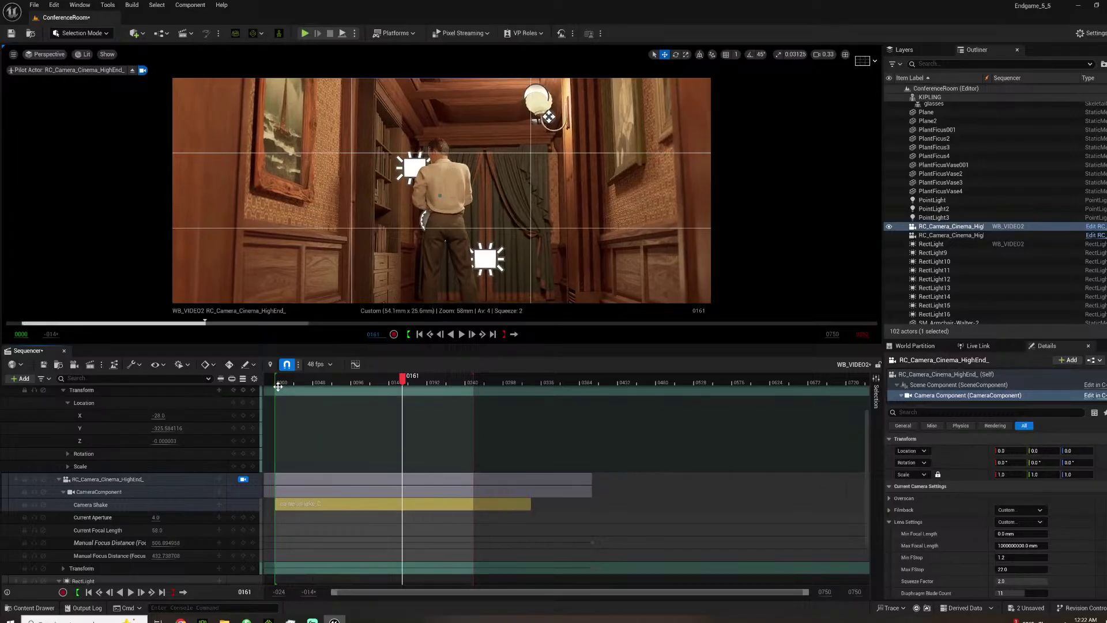
Play back the shot twice from the start to check the camera shake.
left_click(282, 382)
key("space")
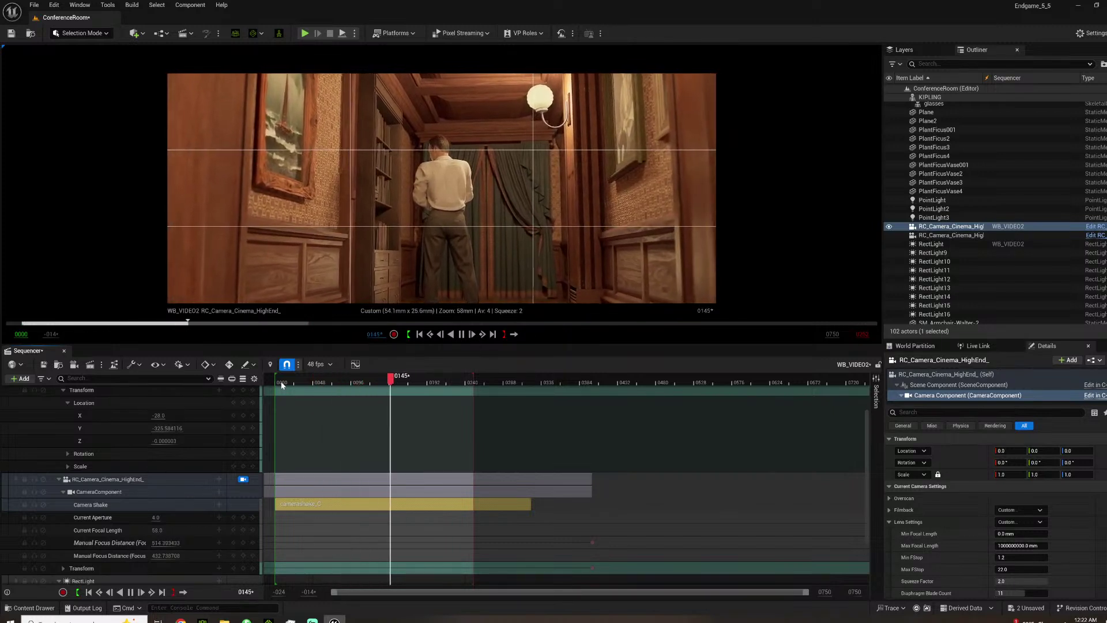
key("space")
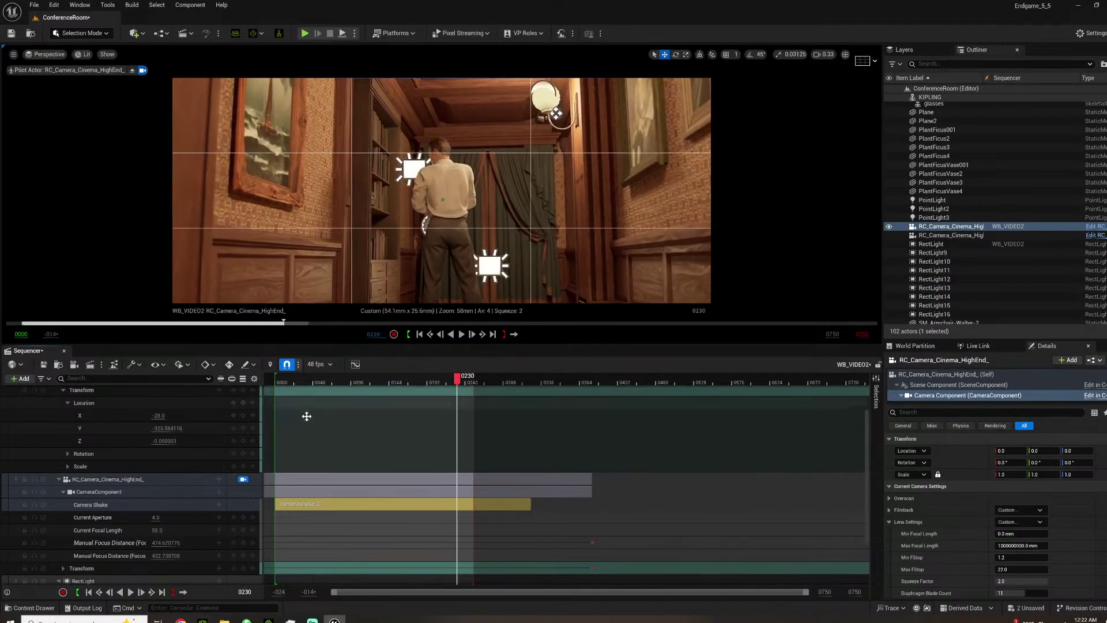
left_click(280, 382)
key("space")
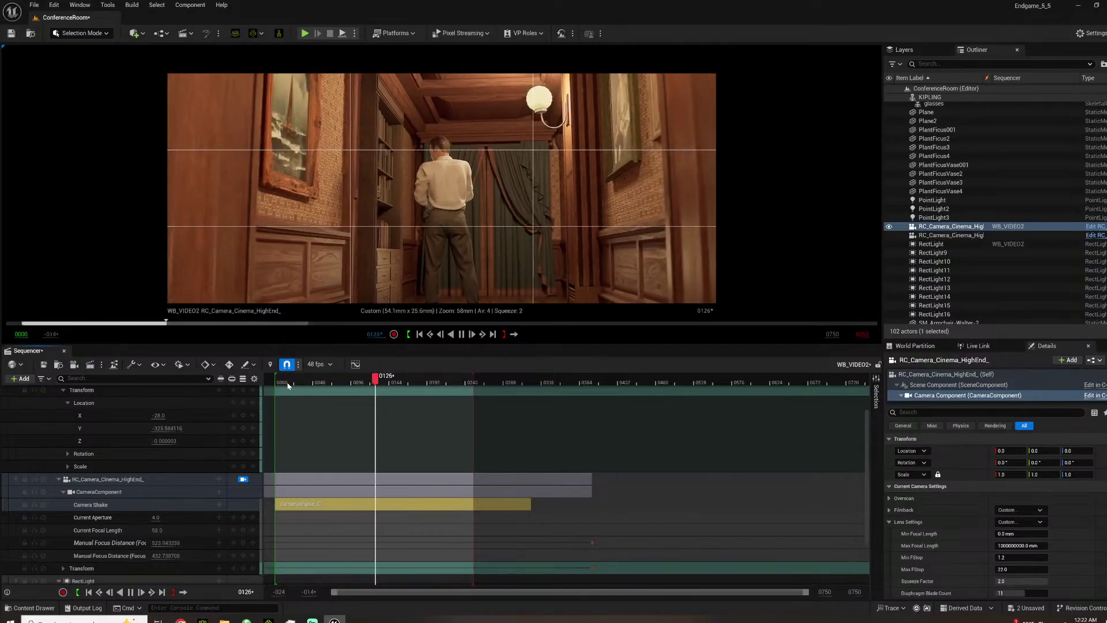
key("space")
left_click_drag(313, 380, 287, 380)
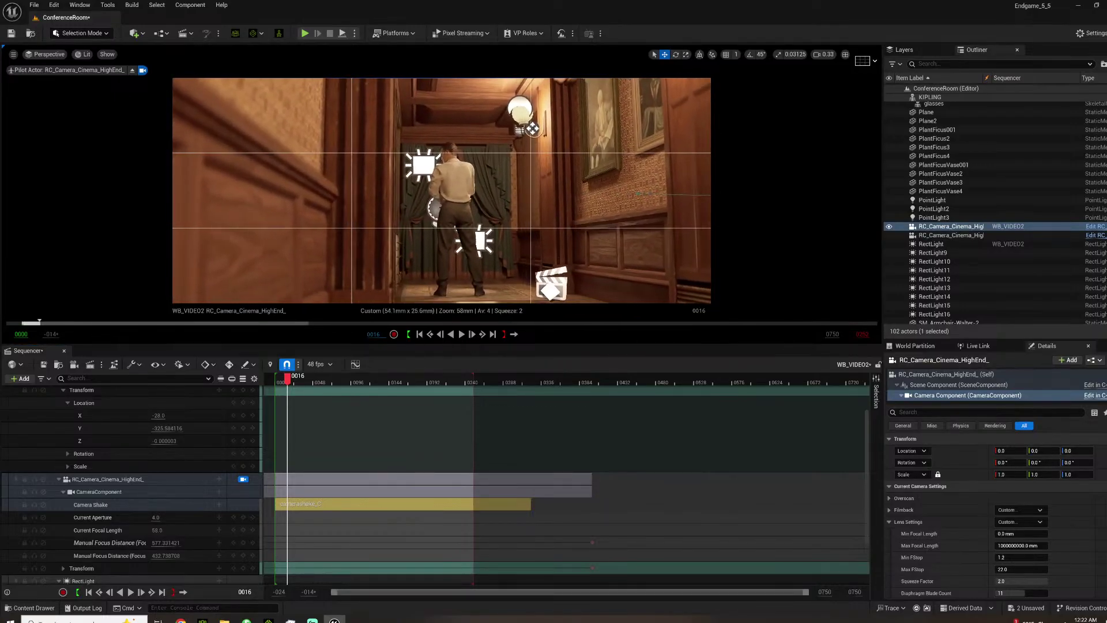
Delete the Transform track of the RC_Camera_Cinema_HighEnd_ camera.
scroll(345, 423, "down", 3)
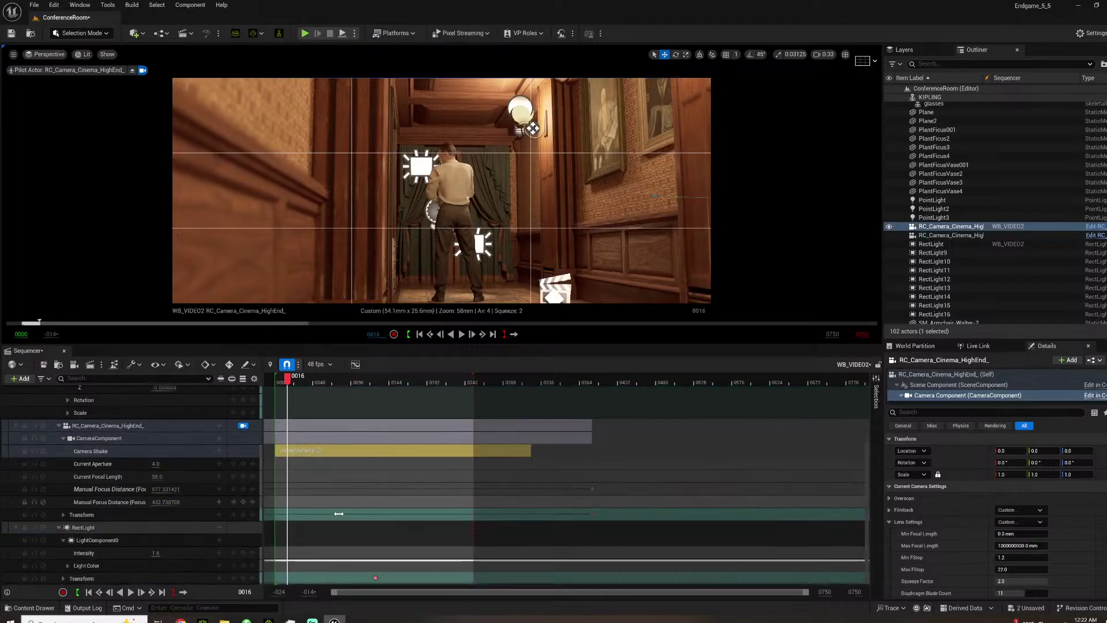
left_click_drag(387, 594, 380, 594)
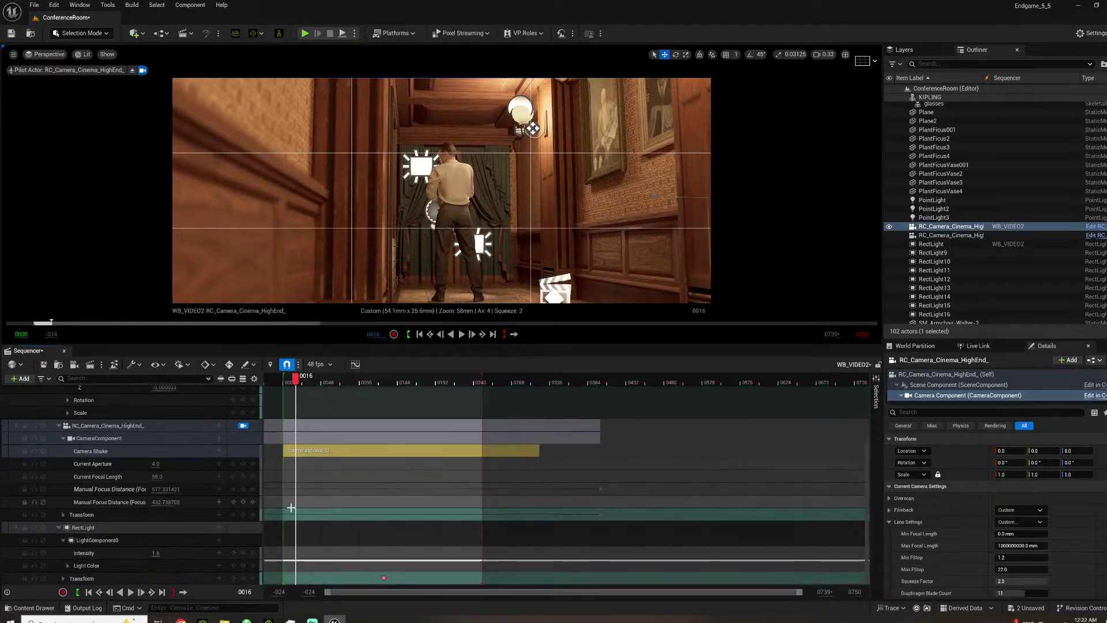
left_click(233, 502)
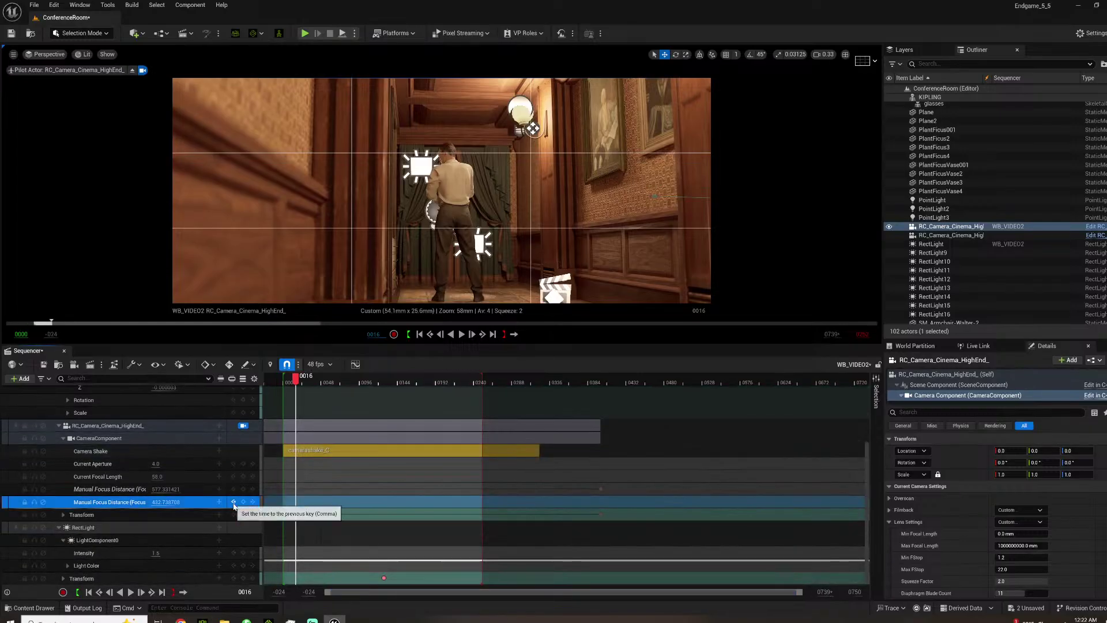
left_click(233, 502)
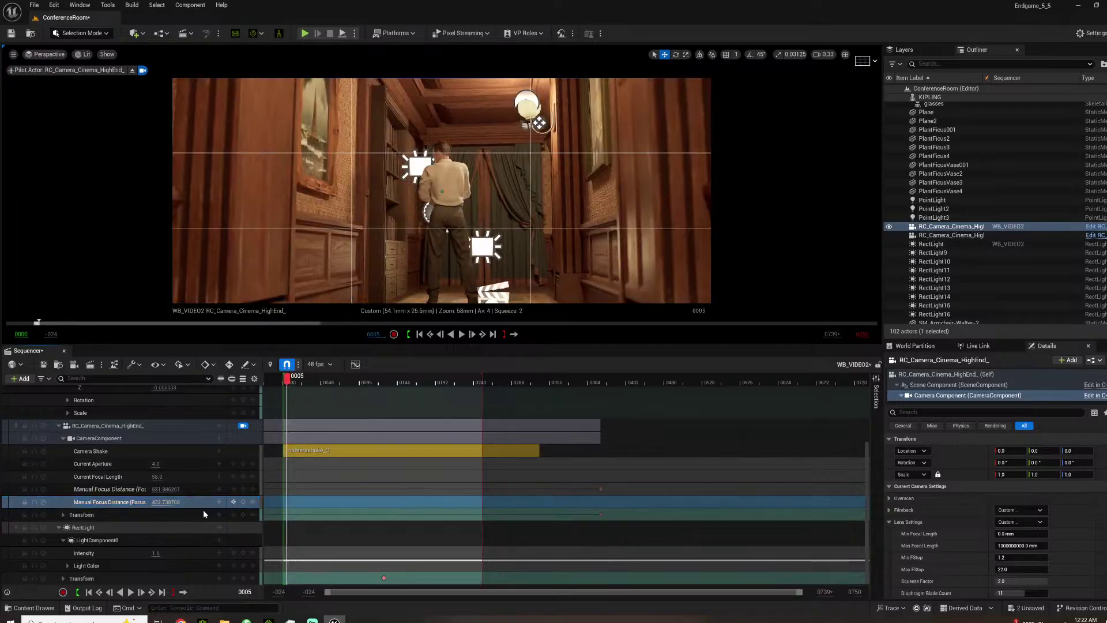
left_click(122, 517)
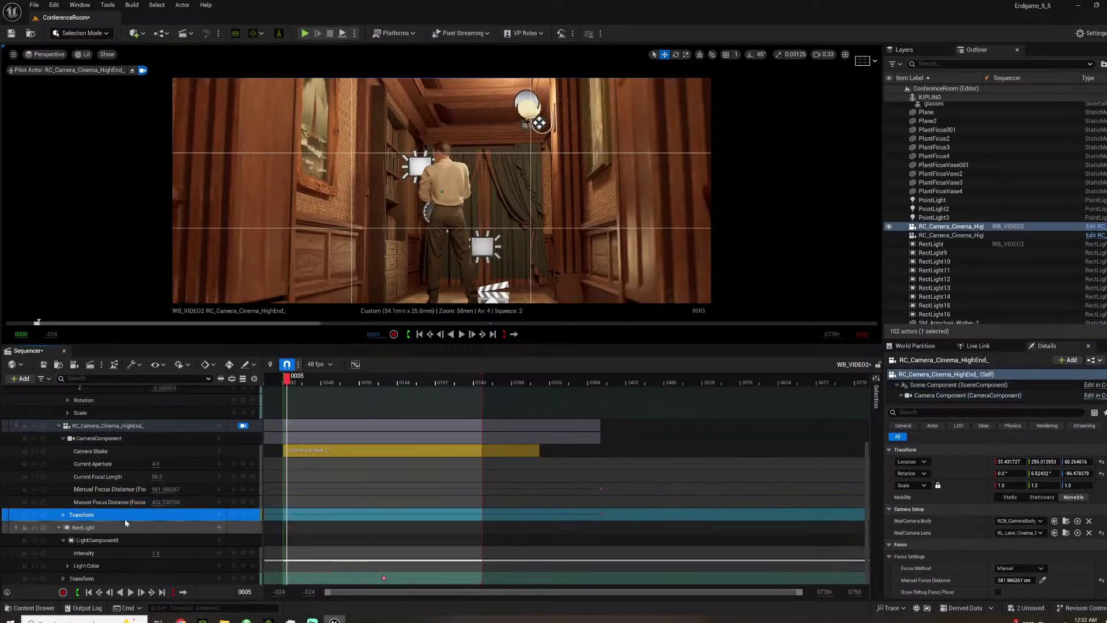
key("Delete")
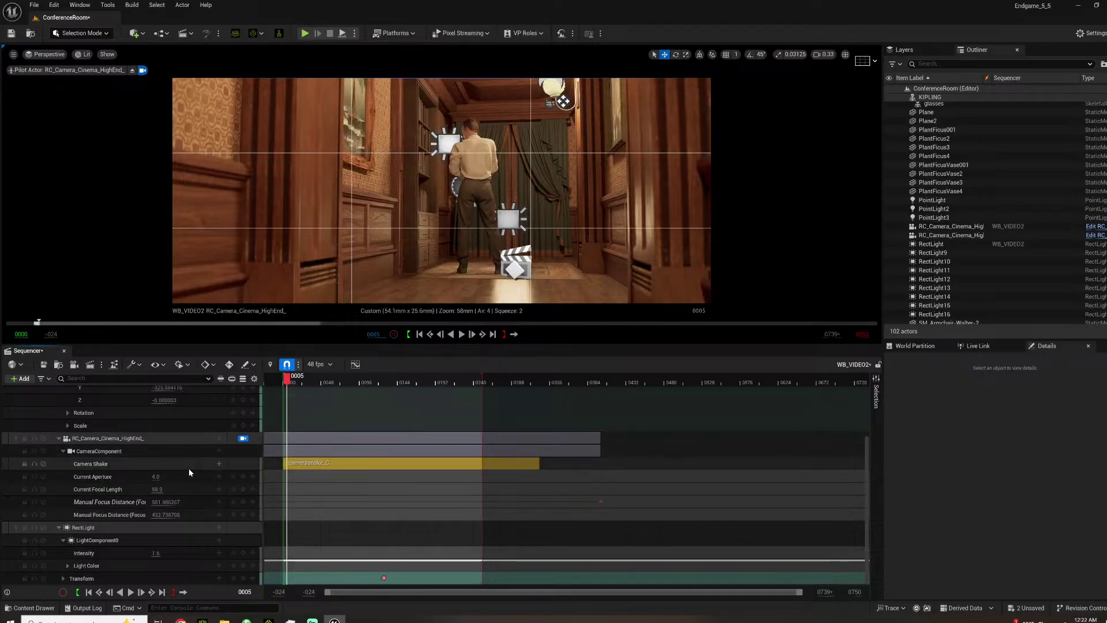
Add a new Transform track to the camera, reframe the man from farther down the hallway, and key the transform at frame 5.
left_click(219, 441)
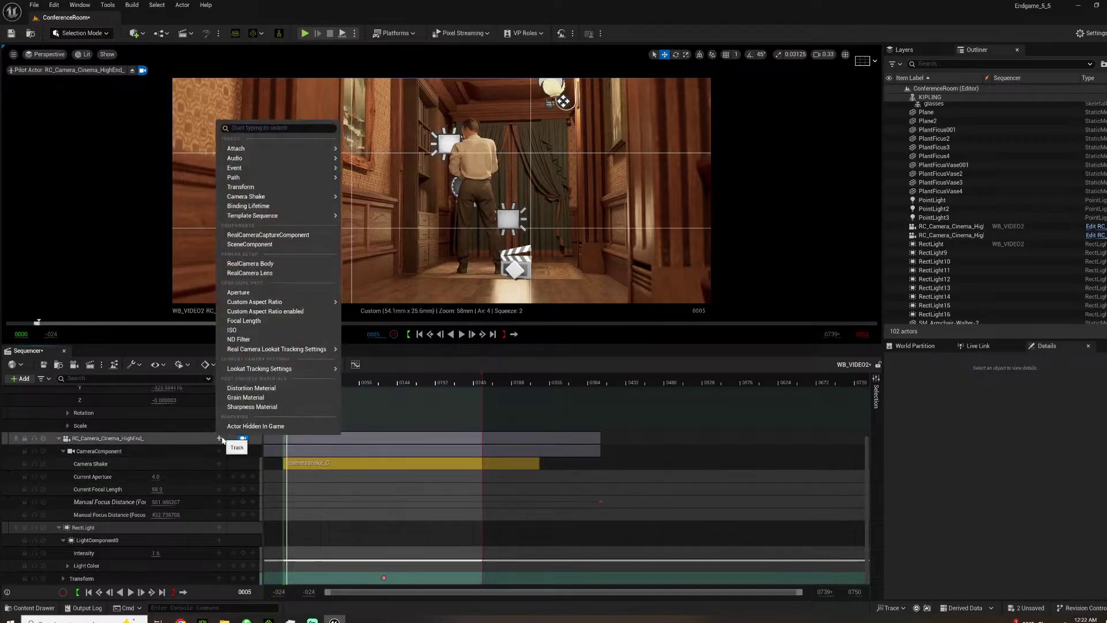
left_click(245, 189)
right_click_drag(442, 190, 490, 162)
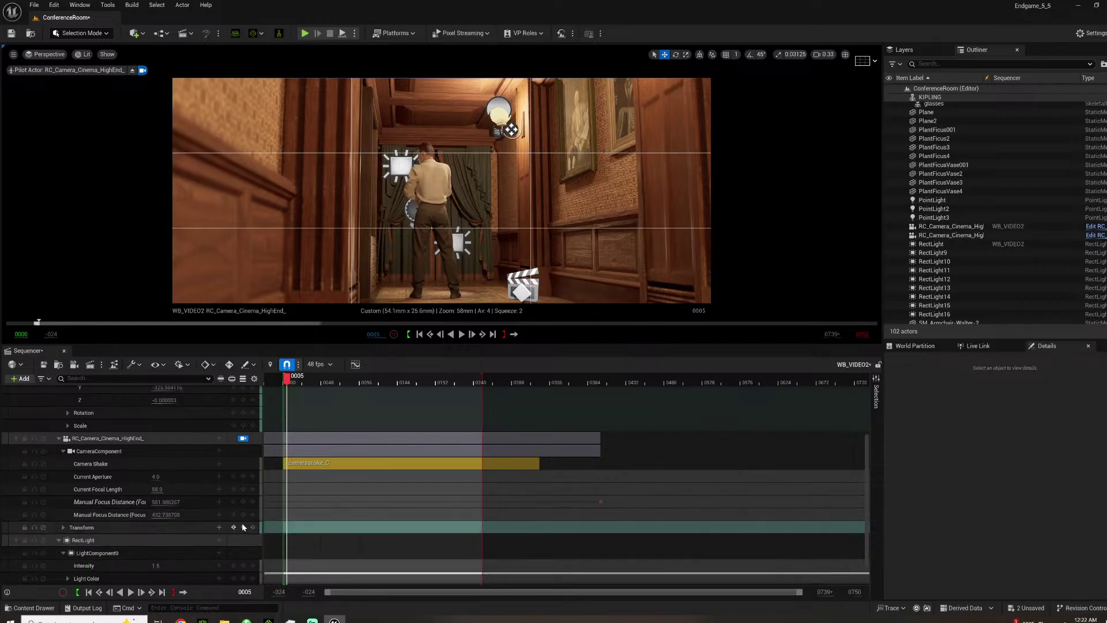
mouse_move(441, 190)
right_mouse_down()
mouse_move(346, 188)
mouse_move(438, 225)
mouse_move(432, 181)
right_mouse_up()
right_click_drag(386, 139, 384, 142)
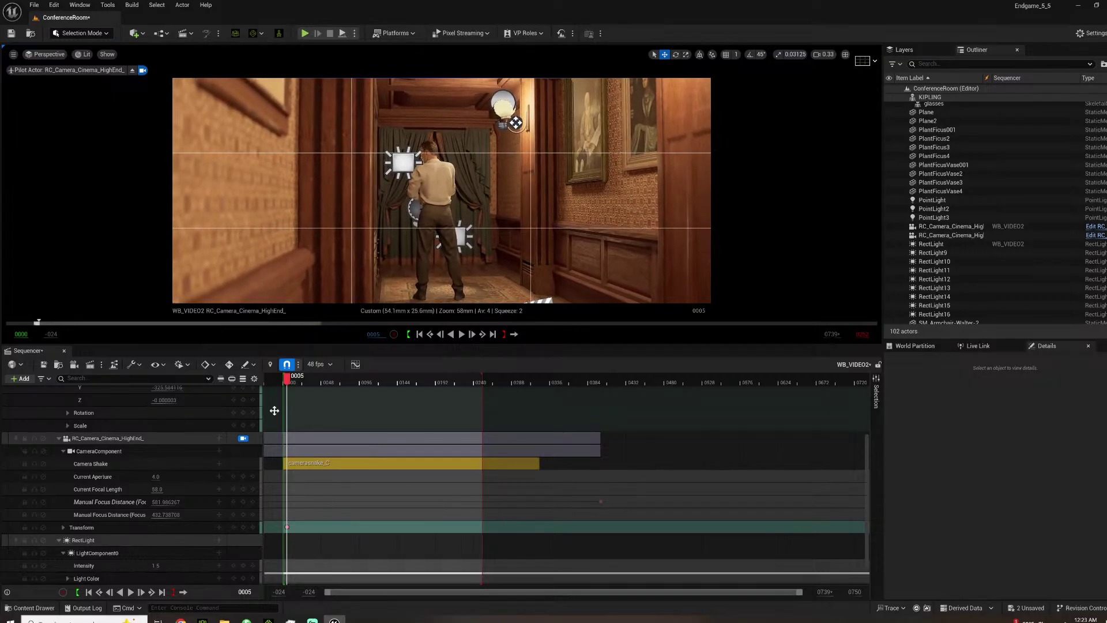
left_click(244, 528)
Key the camera's manual focus distance of about 602.44 cm at frame 5 and move the playhead to frame 238.
left_click(957, 227)
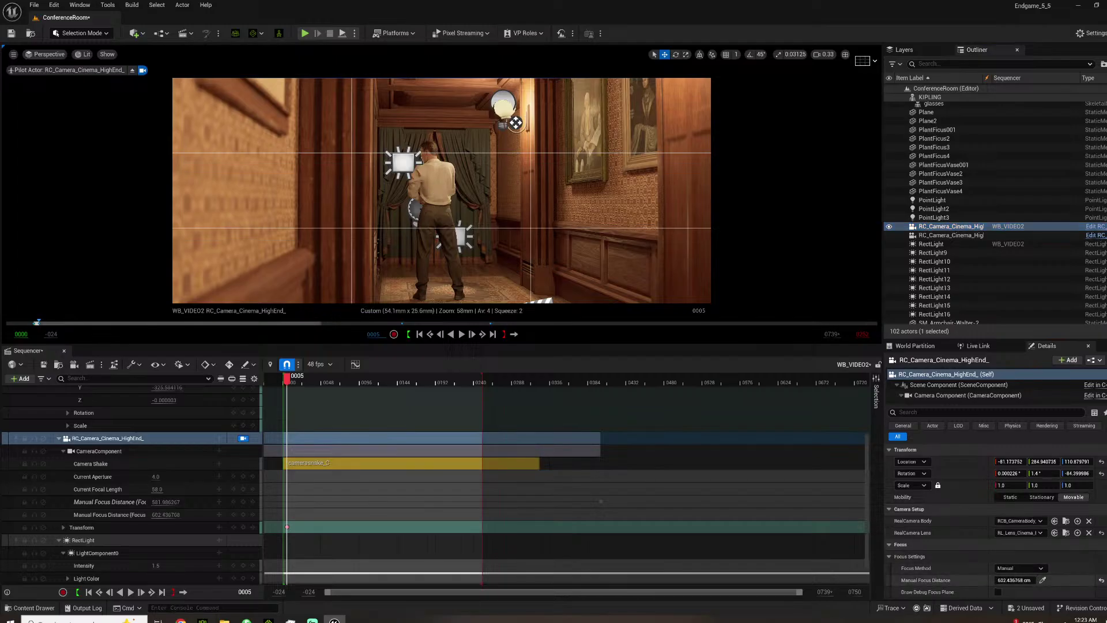
left_click(1106, 580)
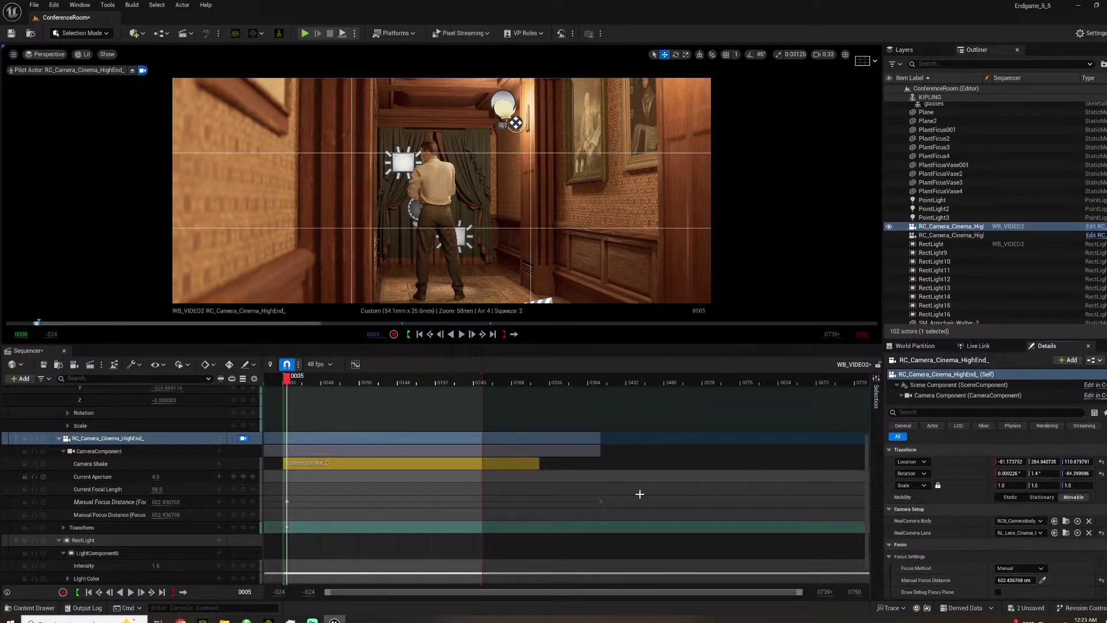
left_click_drag(364, 388, 473, 385)
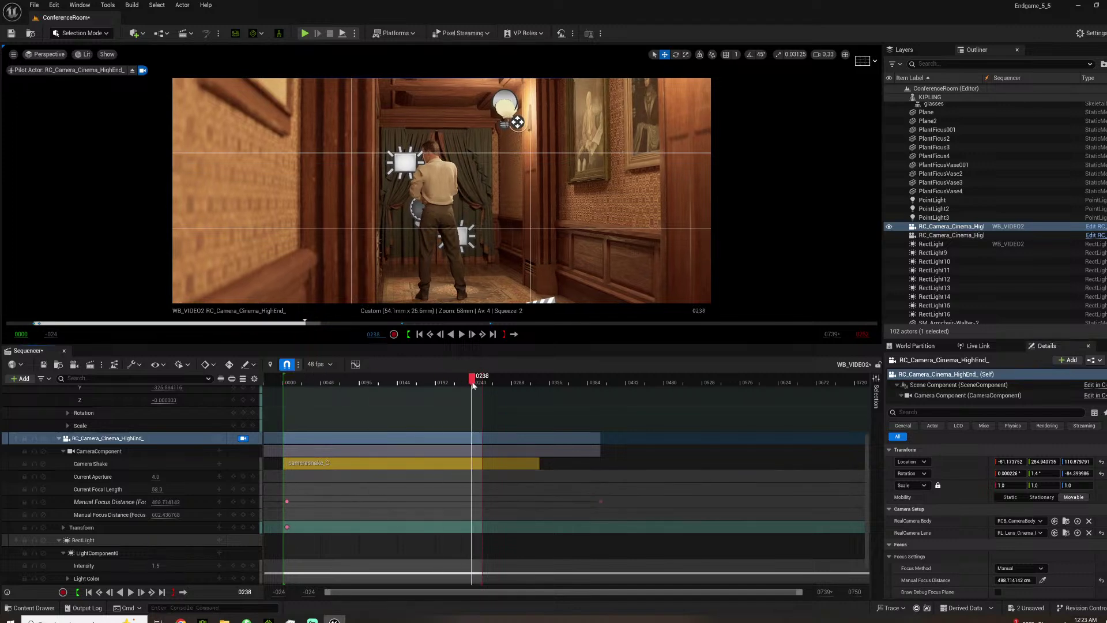
Push the camera in closer to the man in the hallway and key its transform at frame 249.
key("w")
right_click_drag(420, 260, 417, 261)
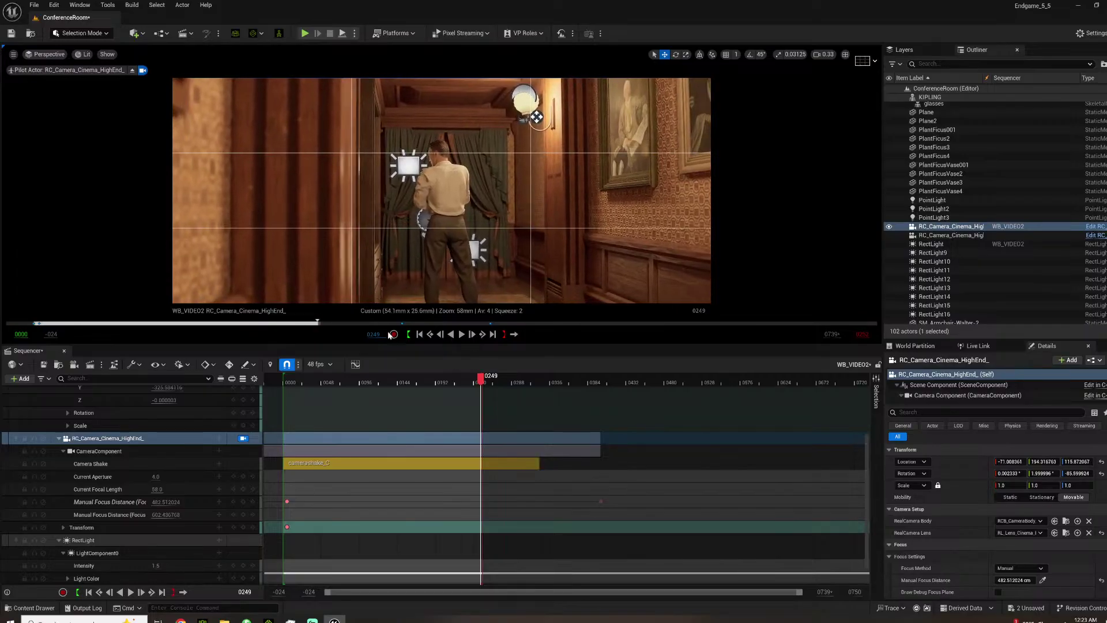
left_click(242, 527)
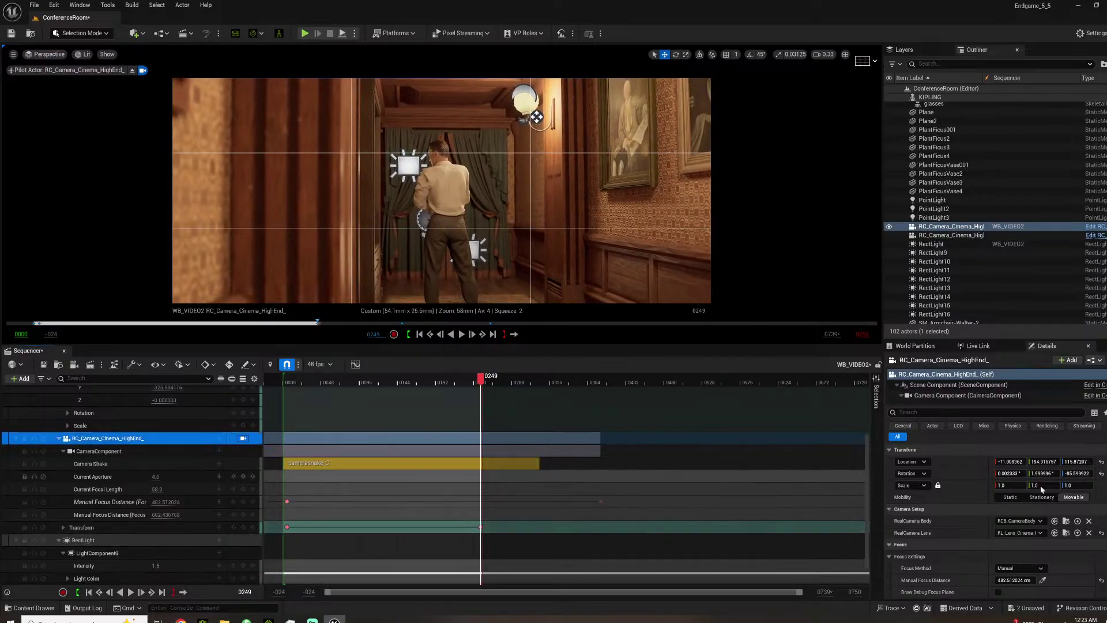
Using the debug focus plane as a guide, key the camera's manual focus distance of about 519.39 cm at frame 249.
left_click(998, 591)
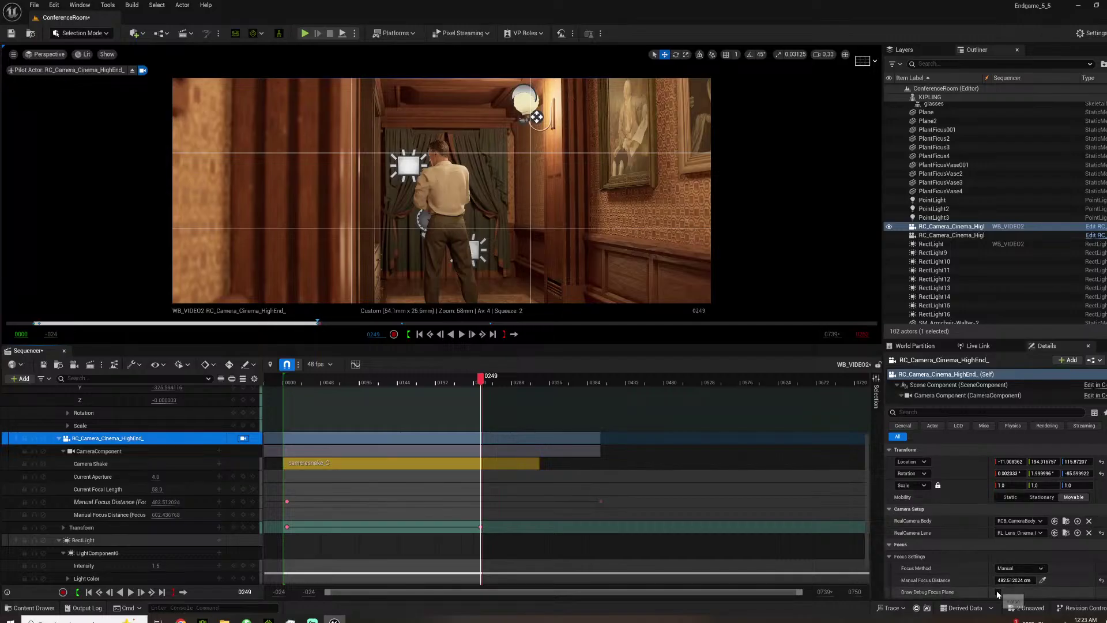
left_click_drag(1015, 580, 1028, 580)
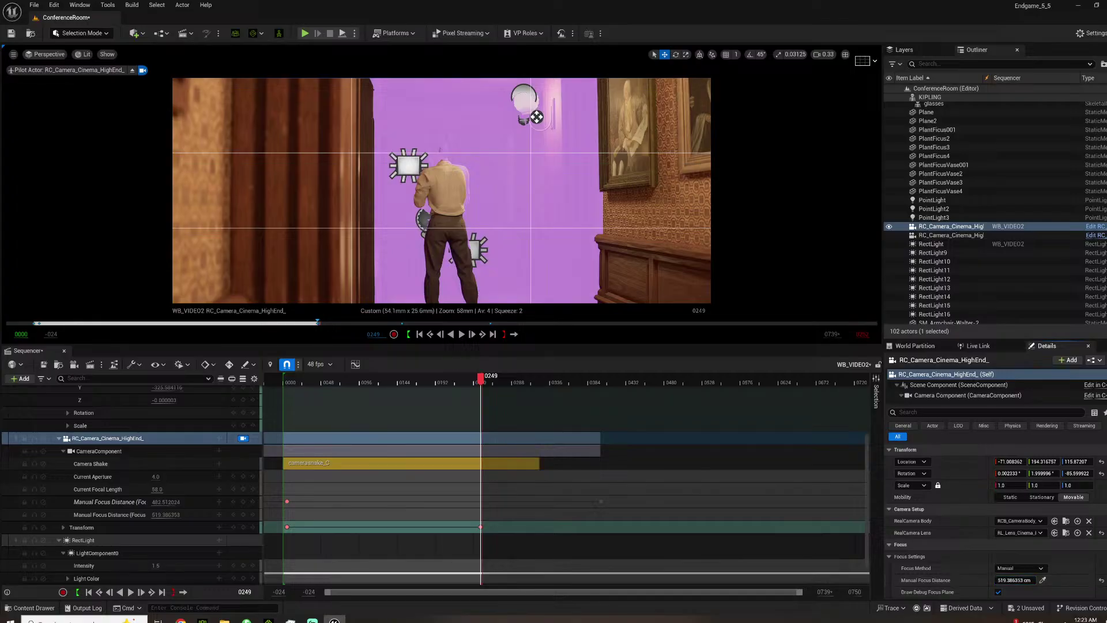
left_click(1106, 580)
left_click(998, 593)
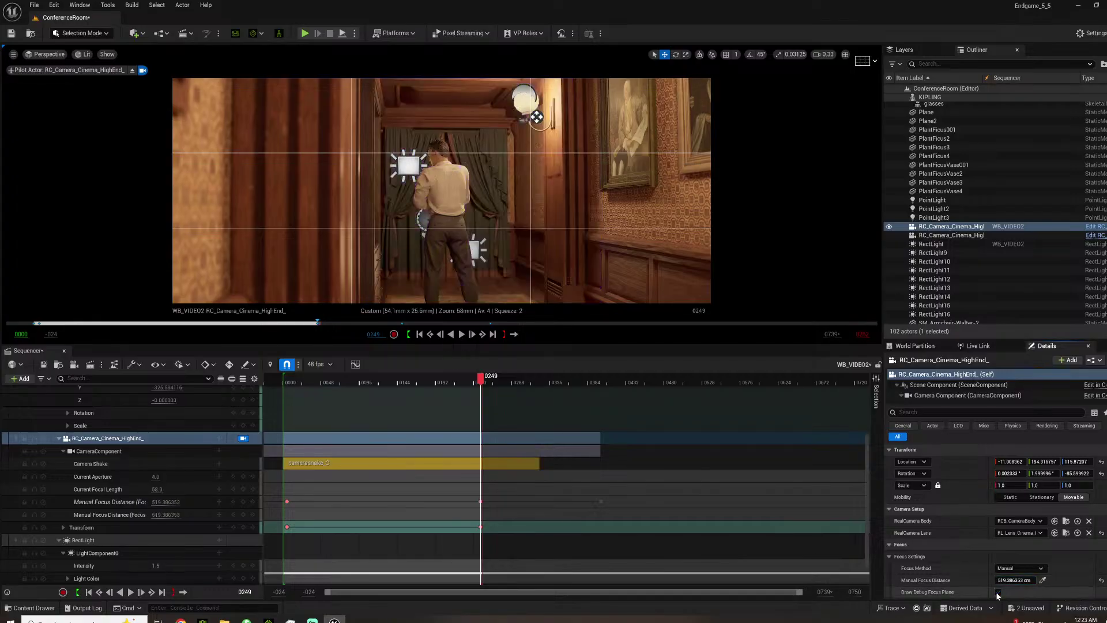
Play back the shot four times from near the start to check the push-in, focus and camera shake.
left_click(298, 381)
key("space")
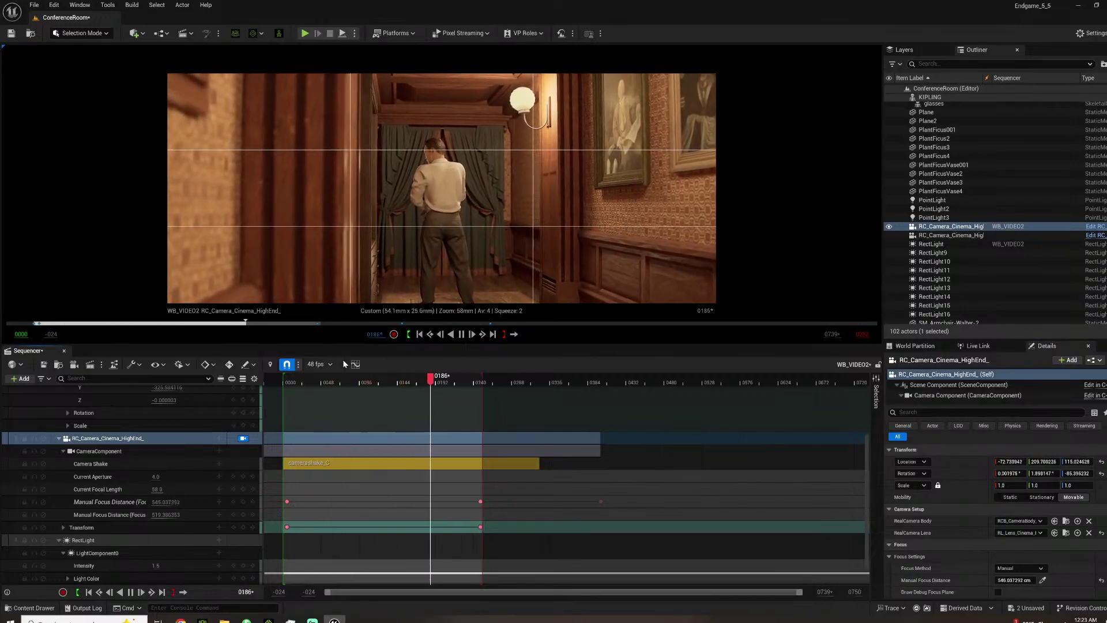
key("space")
left_click(294, 382)
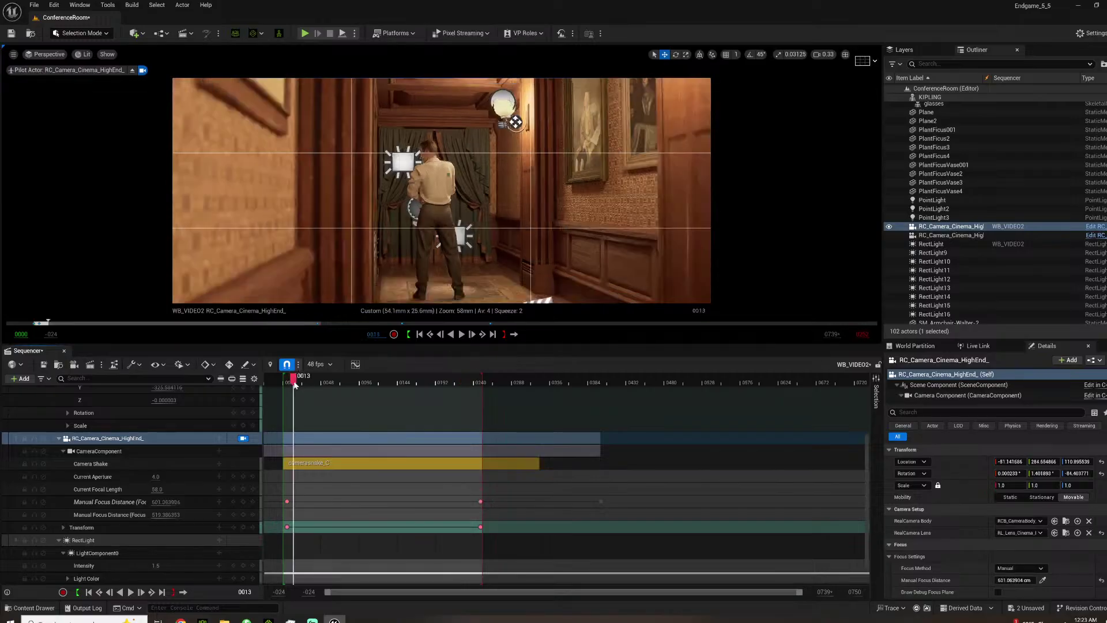
key("space")
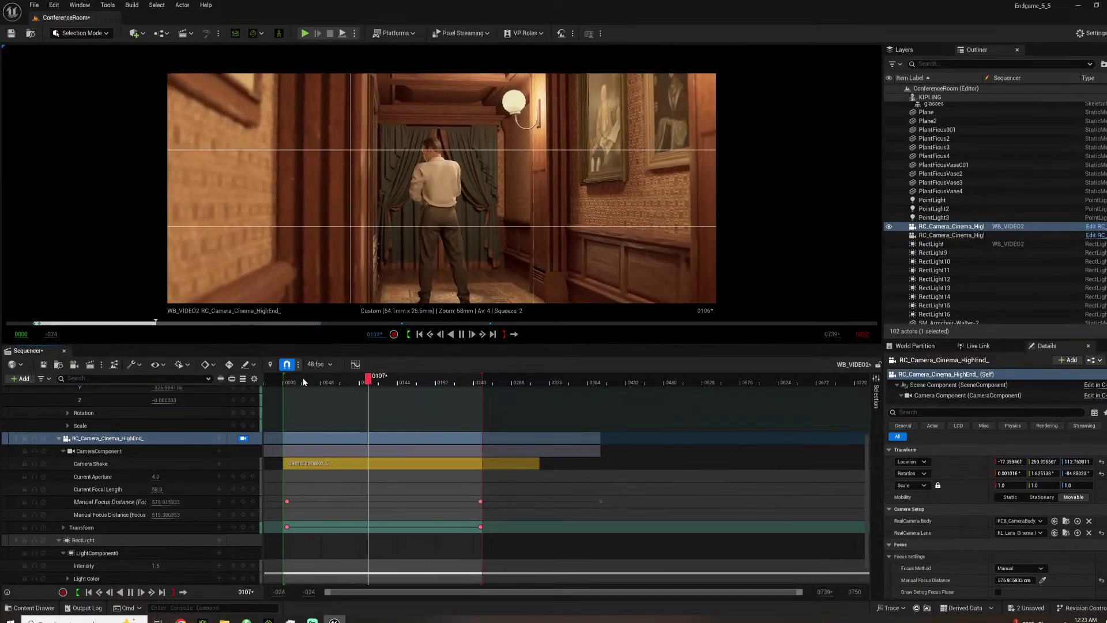
key("space")
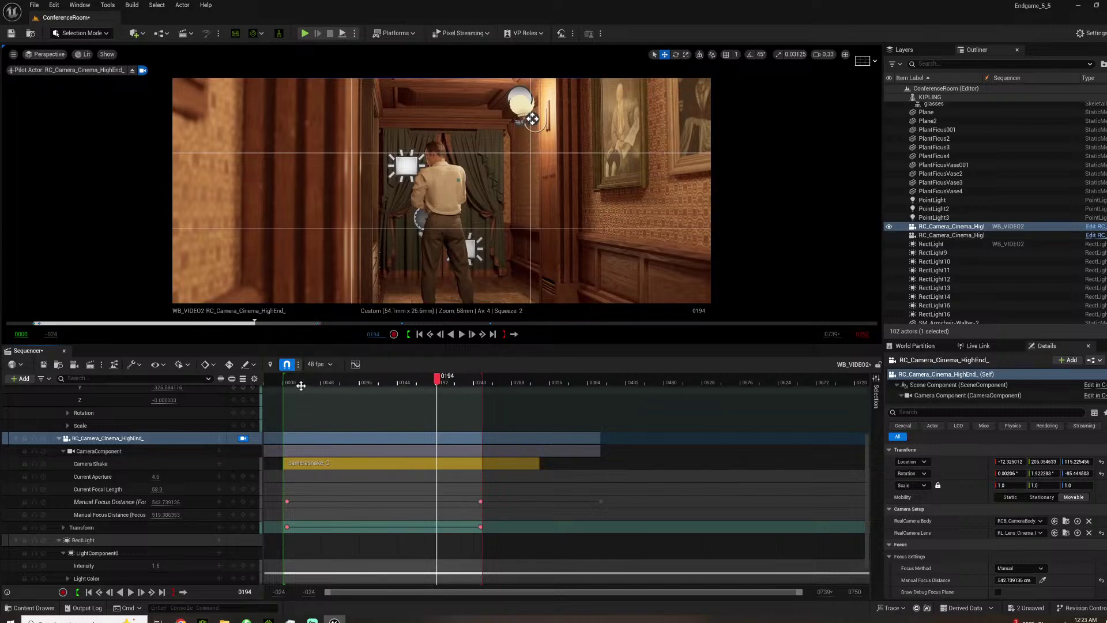
left_click(298, 384)
key("space")
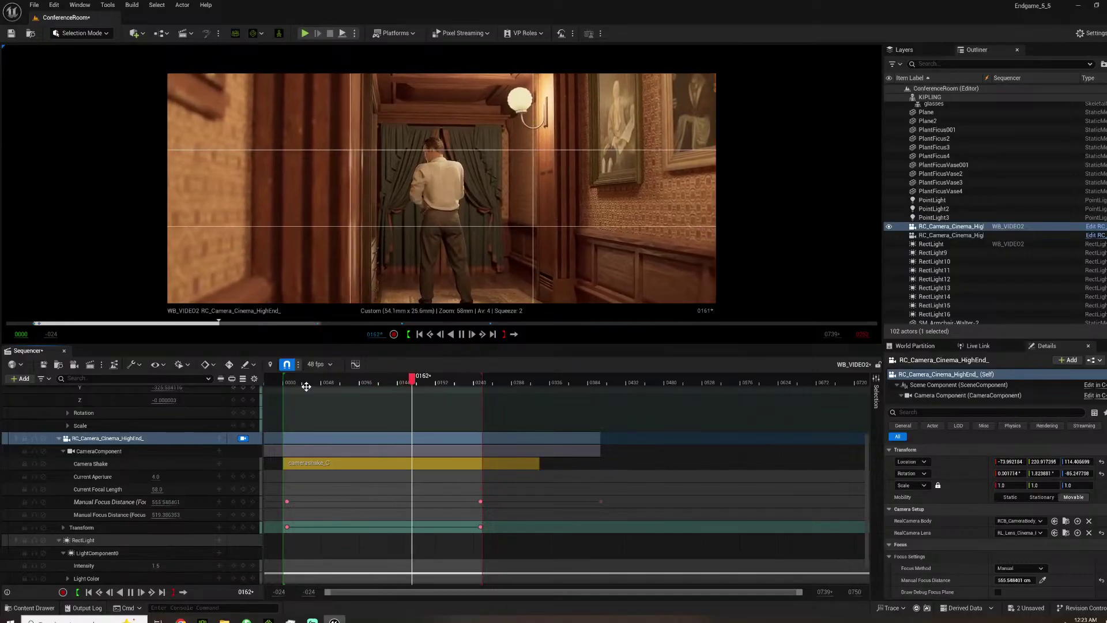
key("space")
left_click(286, 384)
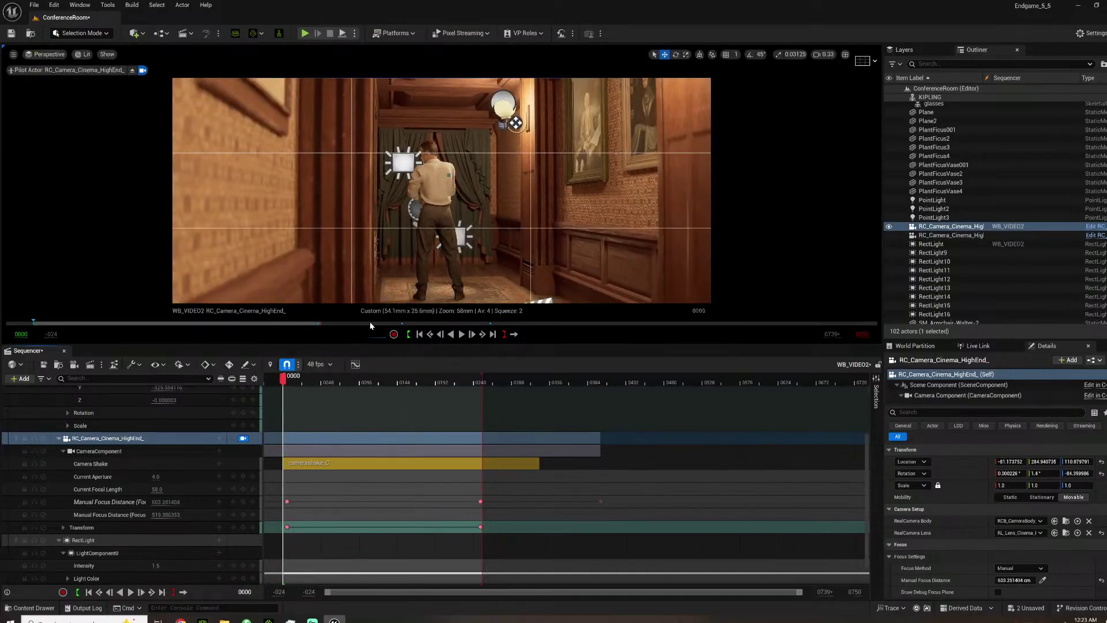
key("space")
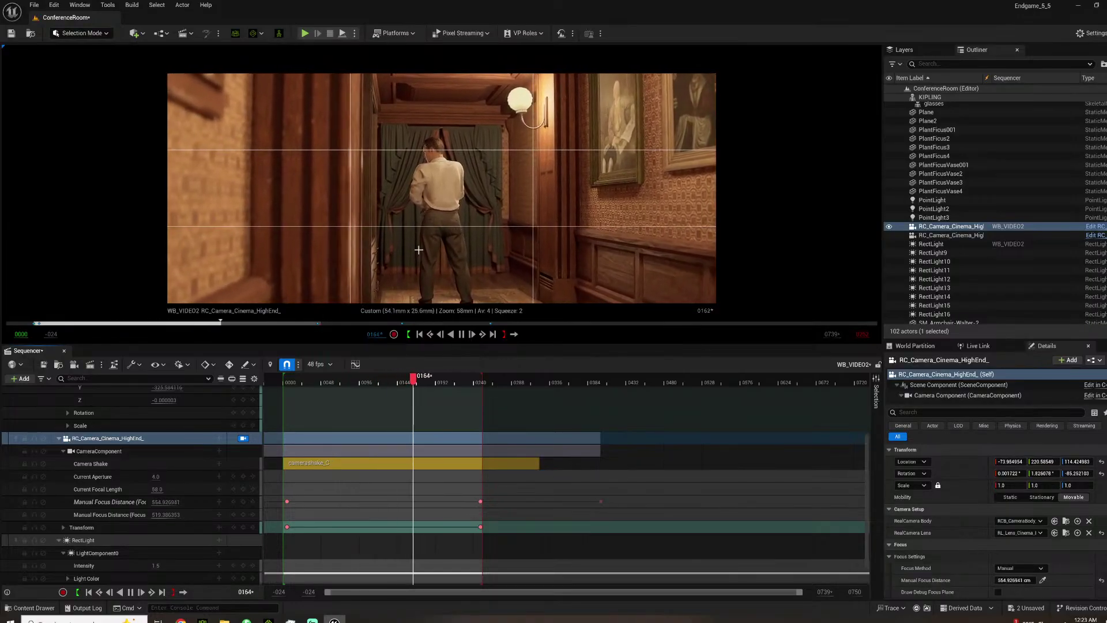
key("space")
Return the playhead to frame 5 and save all modified levels and assets.
left_click(287, 381)
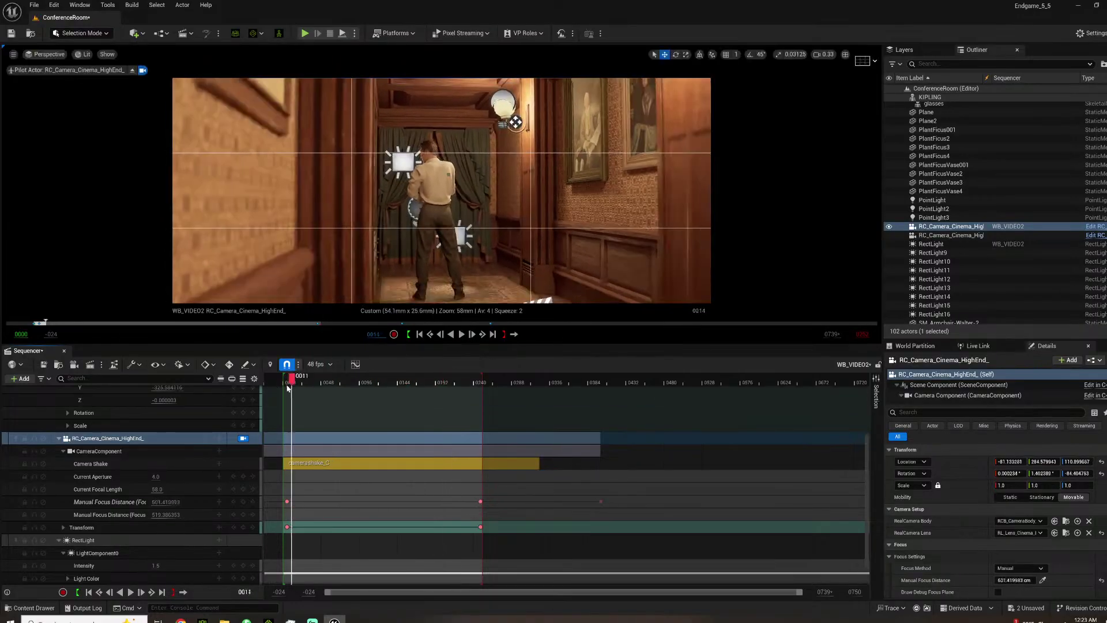
left_click(30, 4)
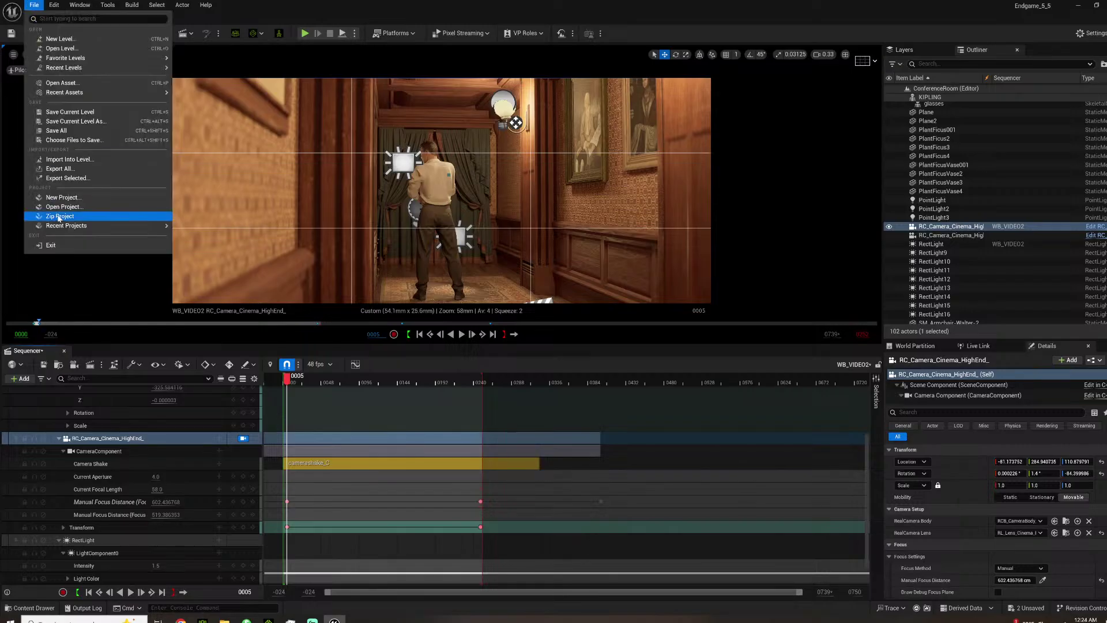
left_click(67, 133)
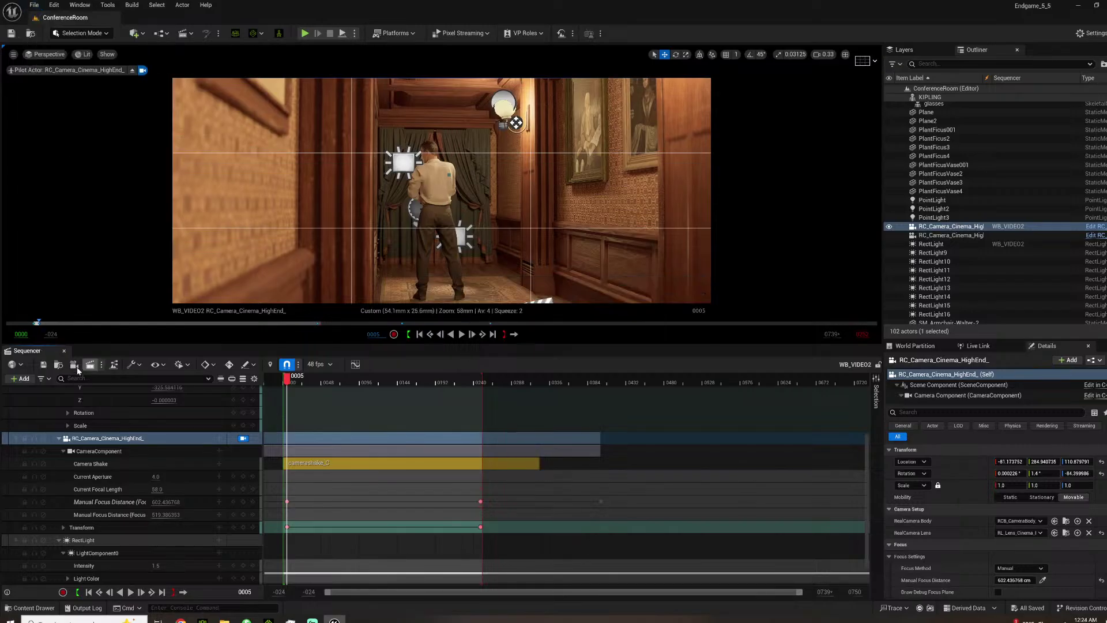
Send the WB_VIDEO2 sequence to the Movie Render Queue and apply the Endgame_render preset to its job.
left_click(90, 364)
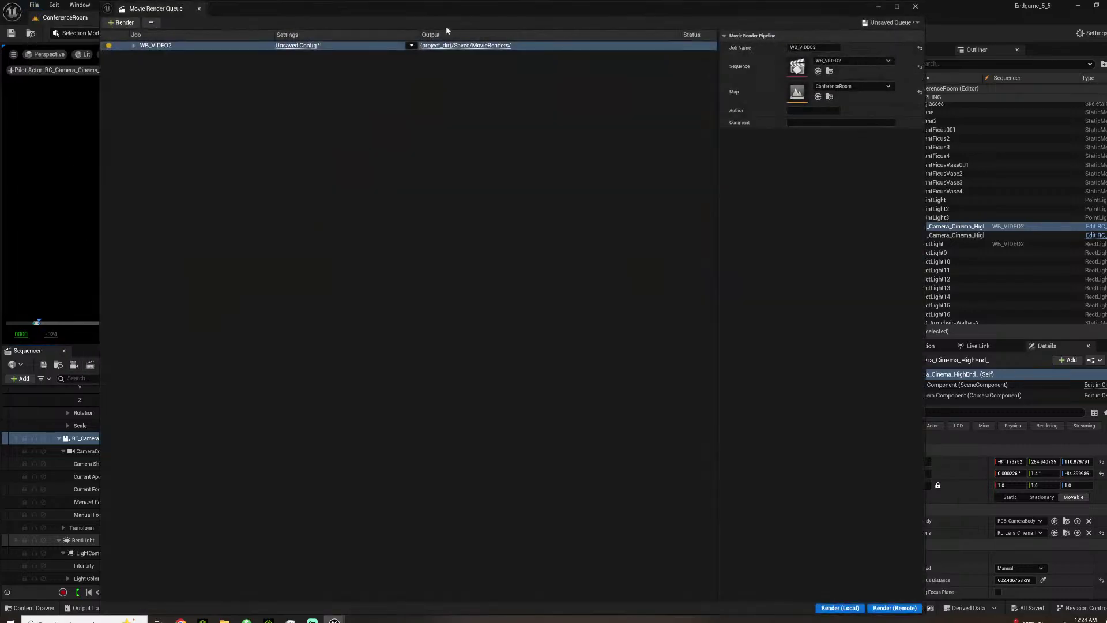
left_click(411, 45)
left_click(461, 147)
Set the job's output directory to a new folder named bond_listening_WB inside ENDGAME > FINALRENDER > WEBERSTV2.
left_click(297, 46)
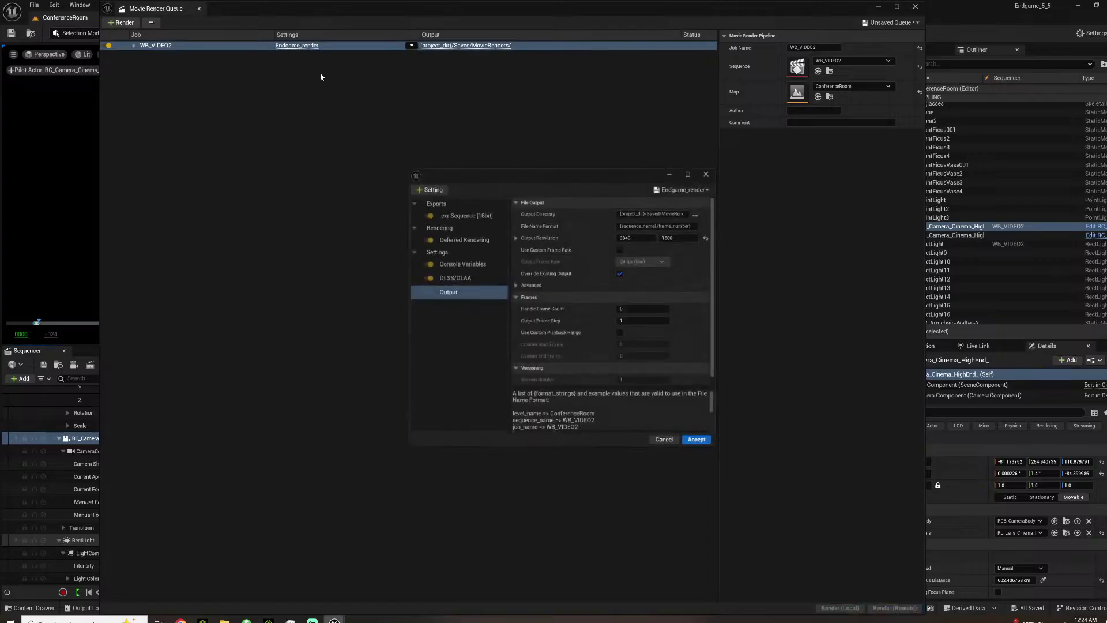
left_click(696, 214)
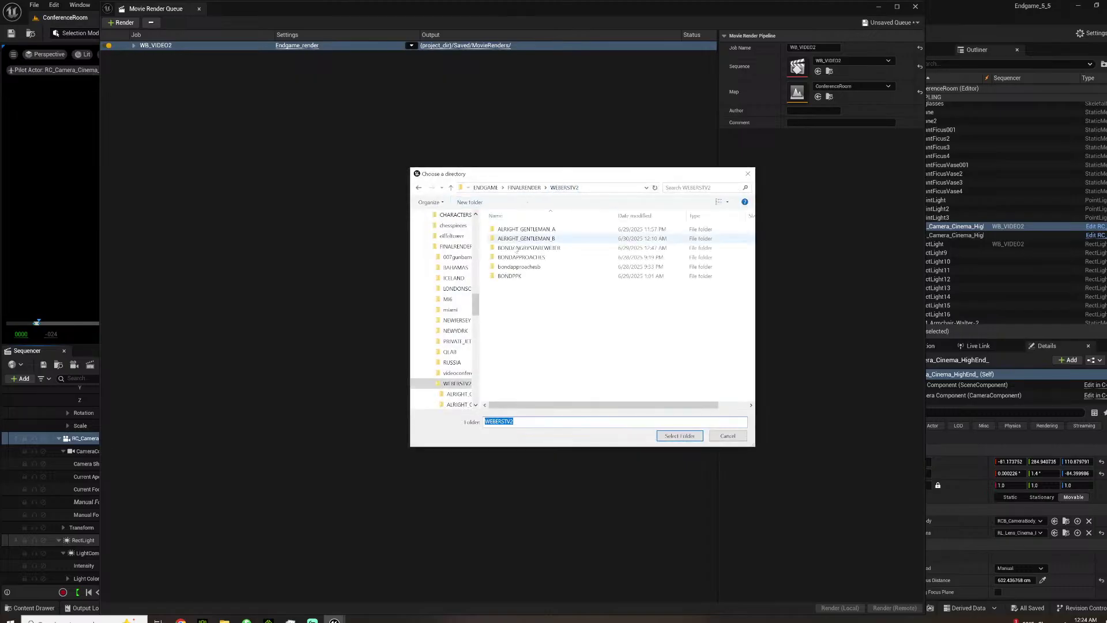
left_click(469, 202)
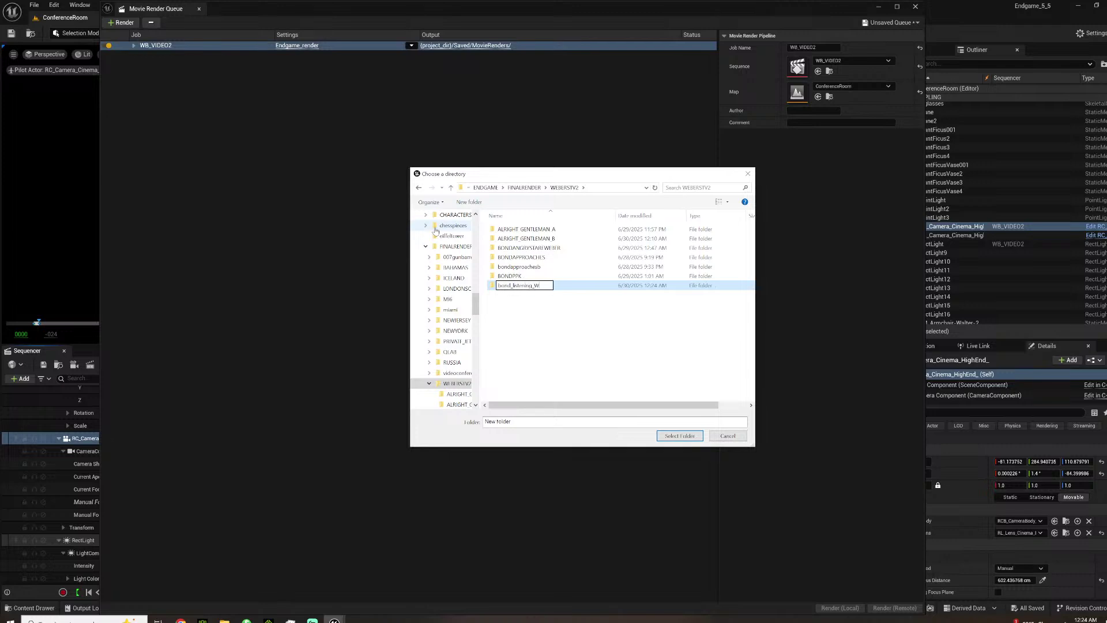
key("Return")
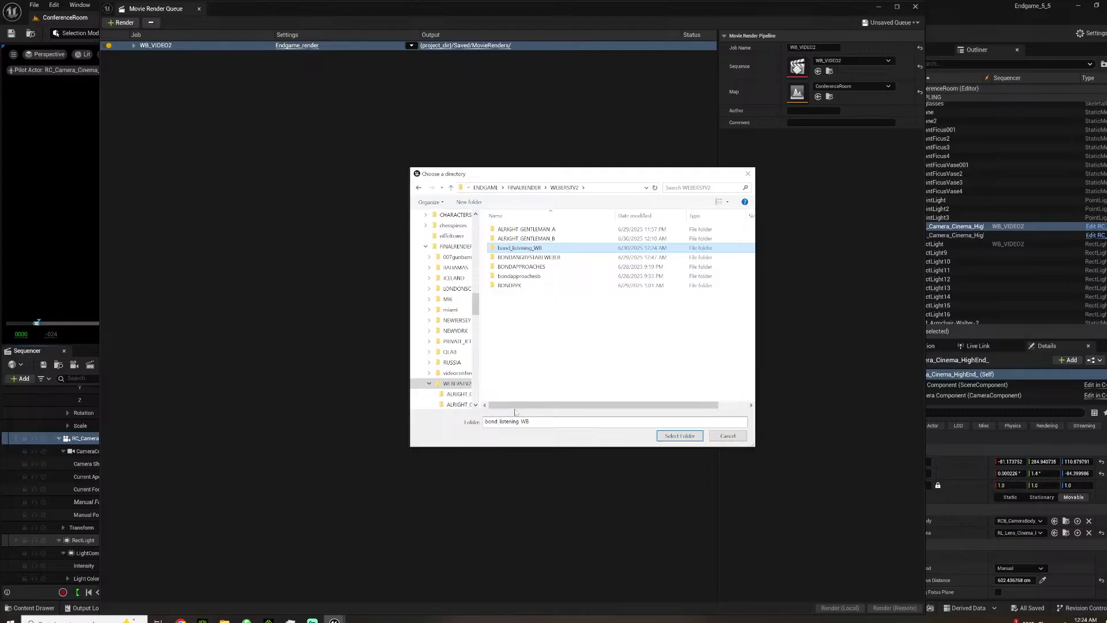
left_click(680, 435)
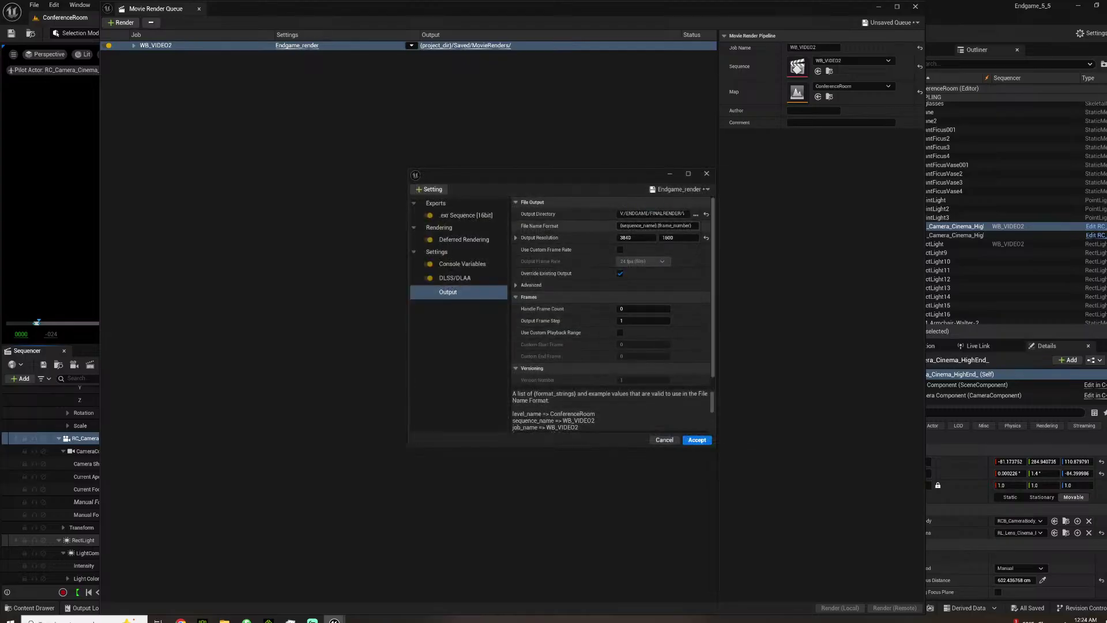
Set the output file name format to BONDLISTENING_WB_{frame_number} and accept the render settings.
type("ONDLISTENIN")
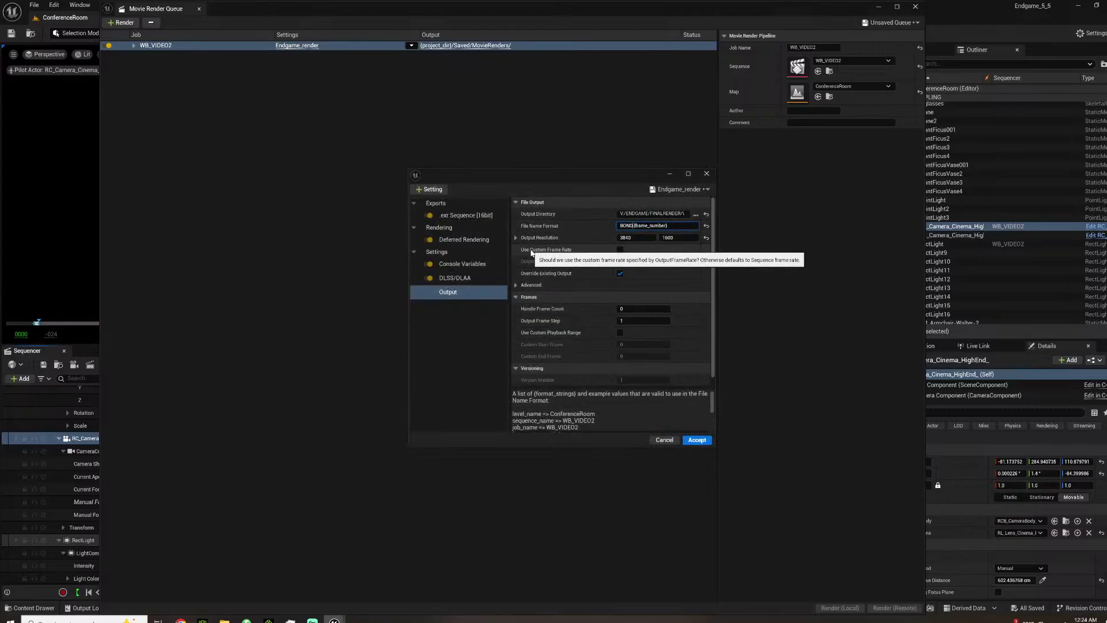
type("G_WB_")
key("Return")
left_click(698, 440)
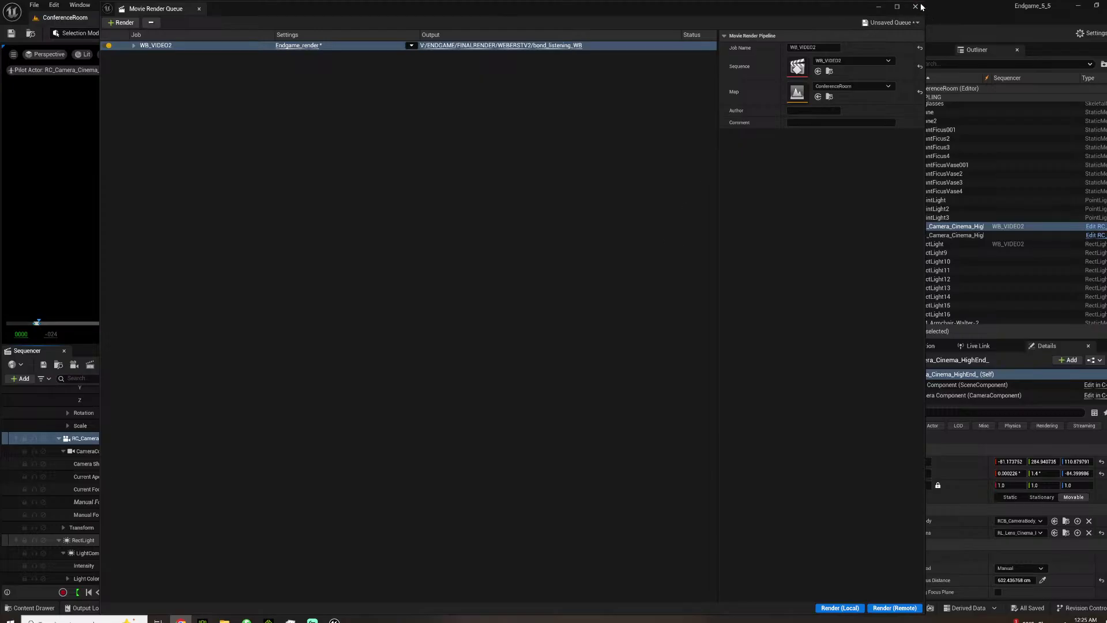
Close the Movie Render Queue and play back the shot from frame 5.
left_click(915, 6)
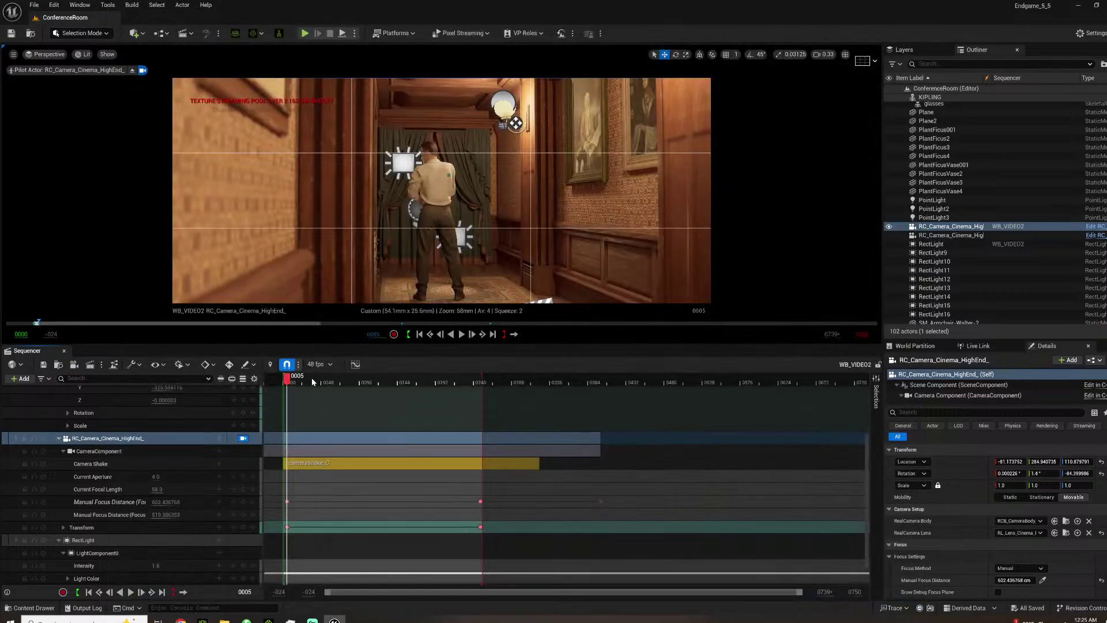
key("space")
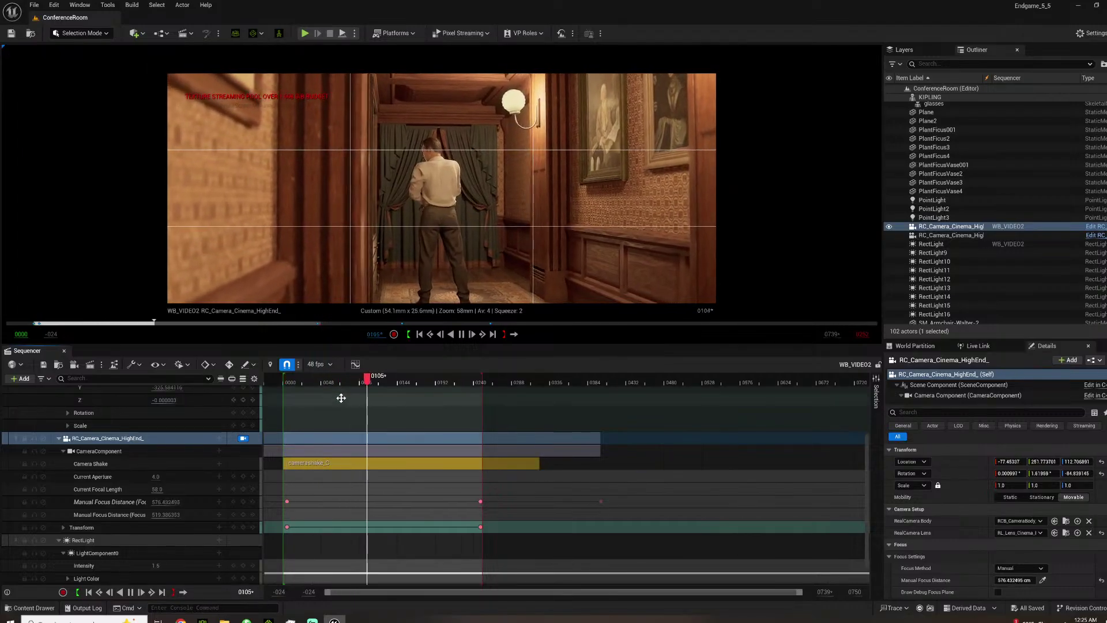